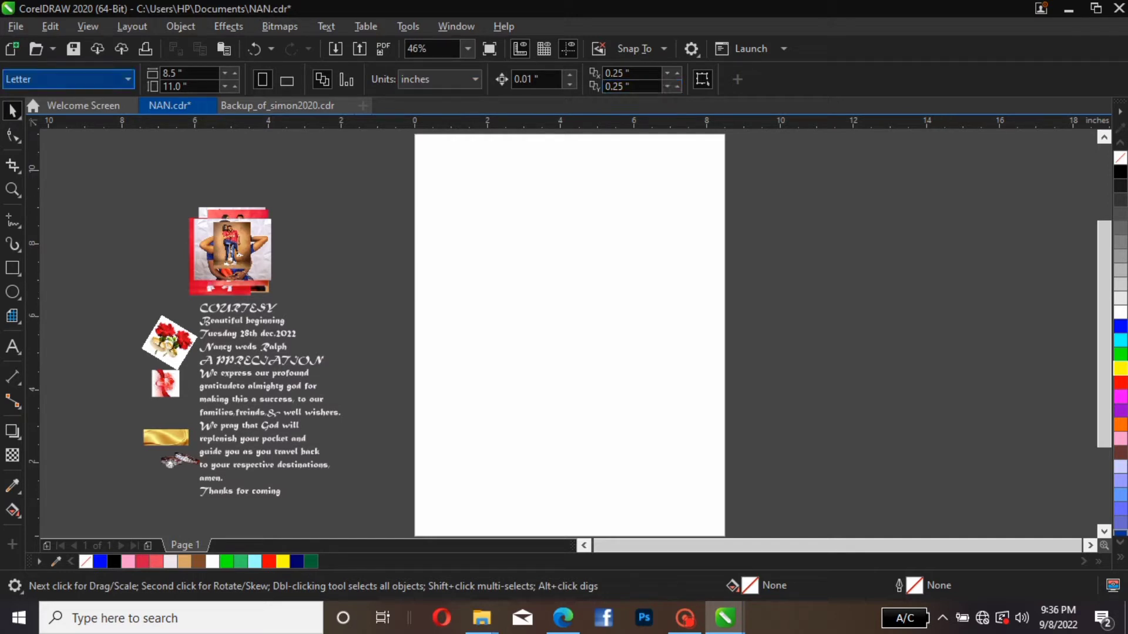
- Set the page to A4 landscape and add a page-sized rectangle frame
click(69, 79)
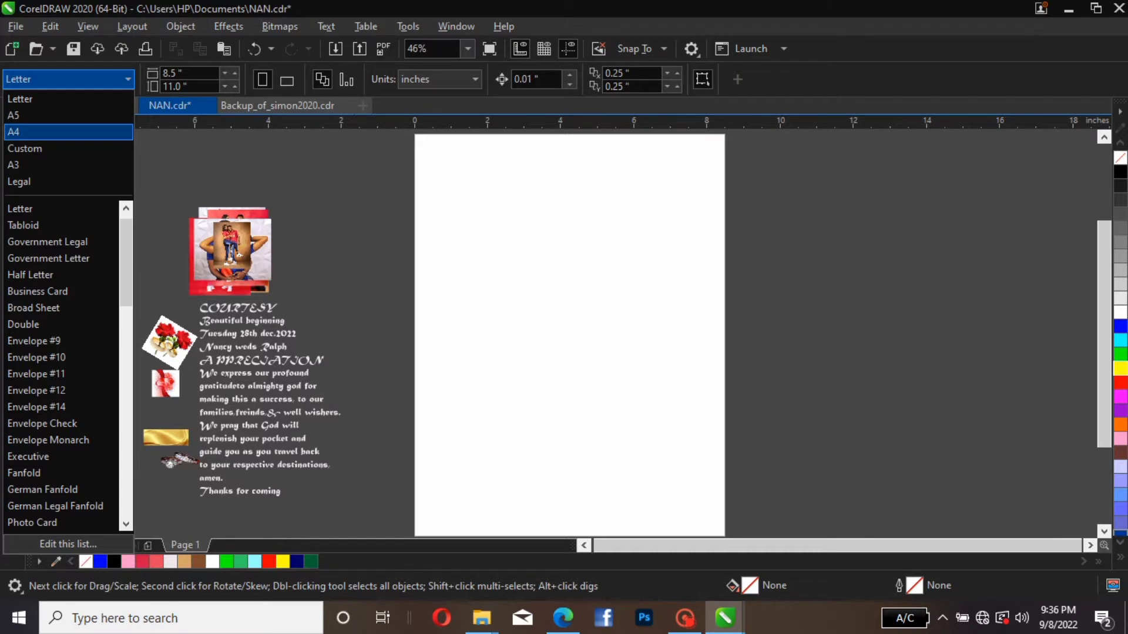
key(Return)
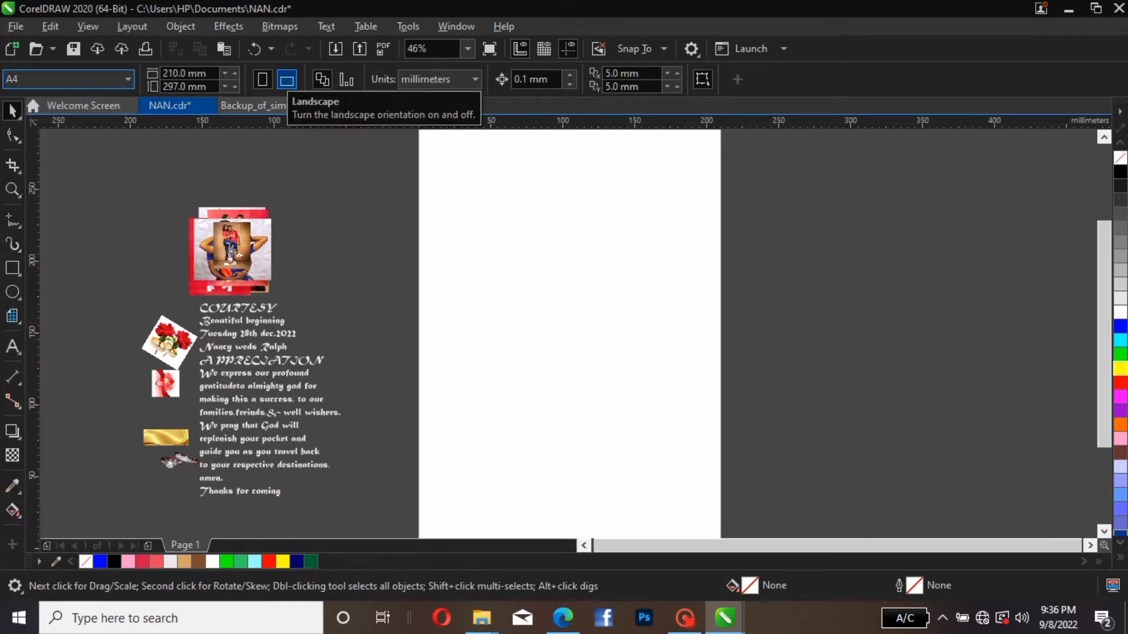
click(287, 79)
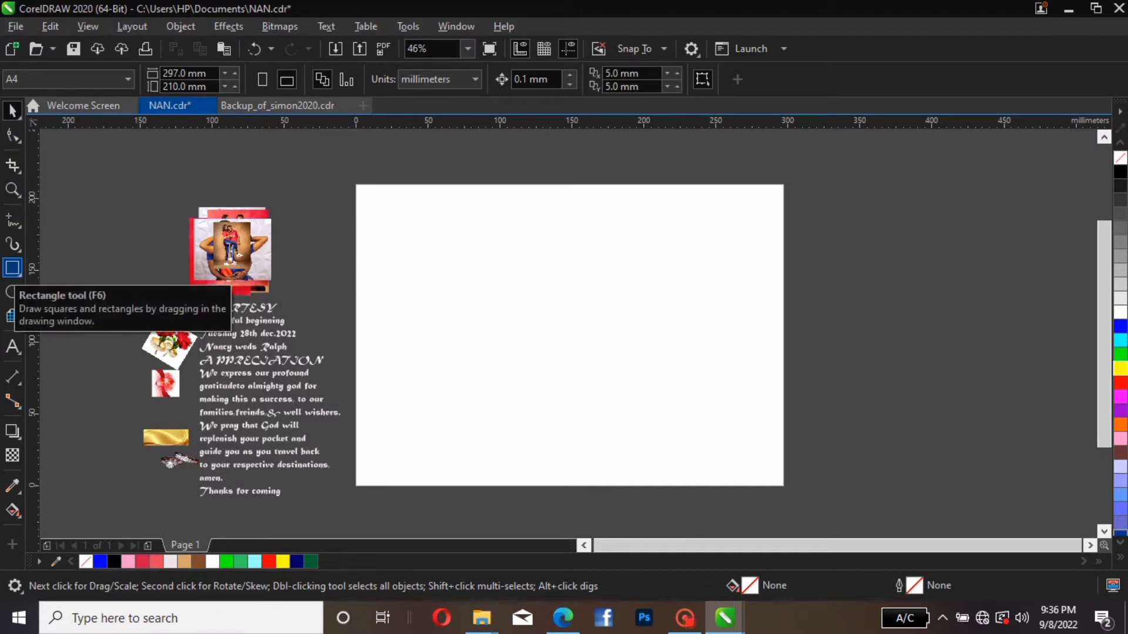
double_click(13, 268)
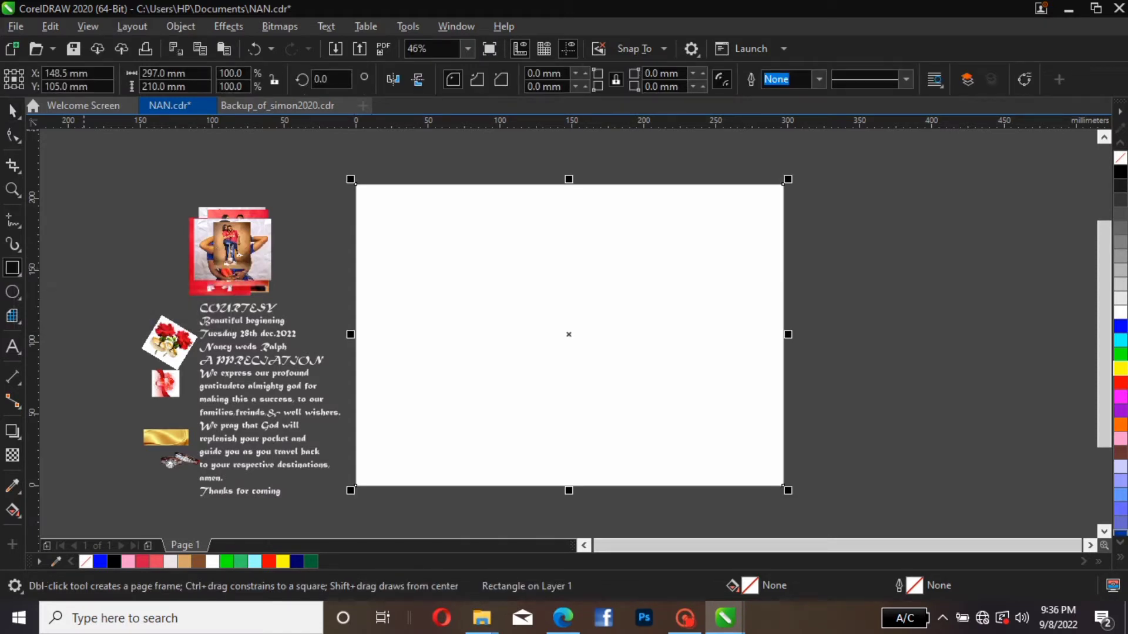
click(12, 110)
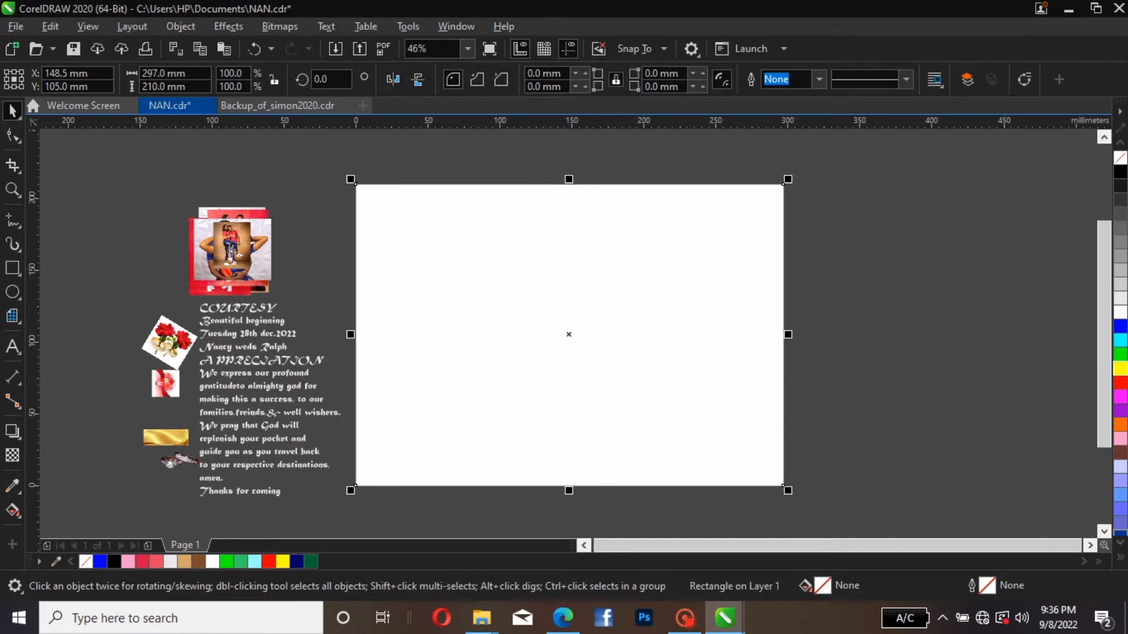
- Add horizontal guidelines just inside the page's top and bottom edges and a vertical guideline centred on the page
drag(553, 124, 552, 477)
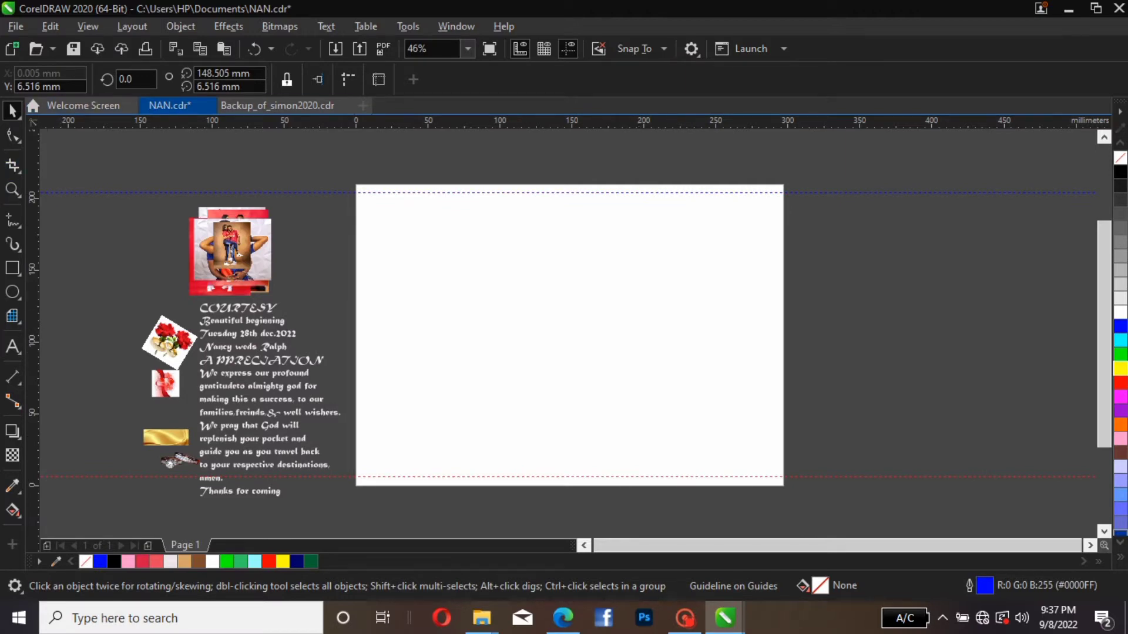
drag(33, 252, 565, 253)
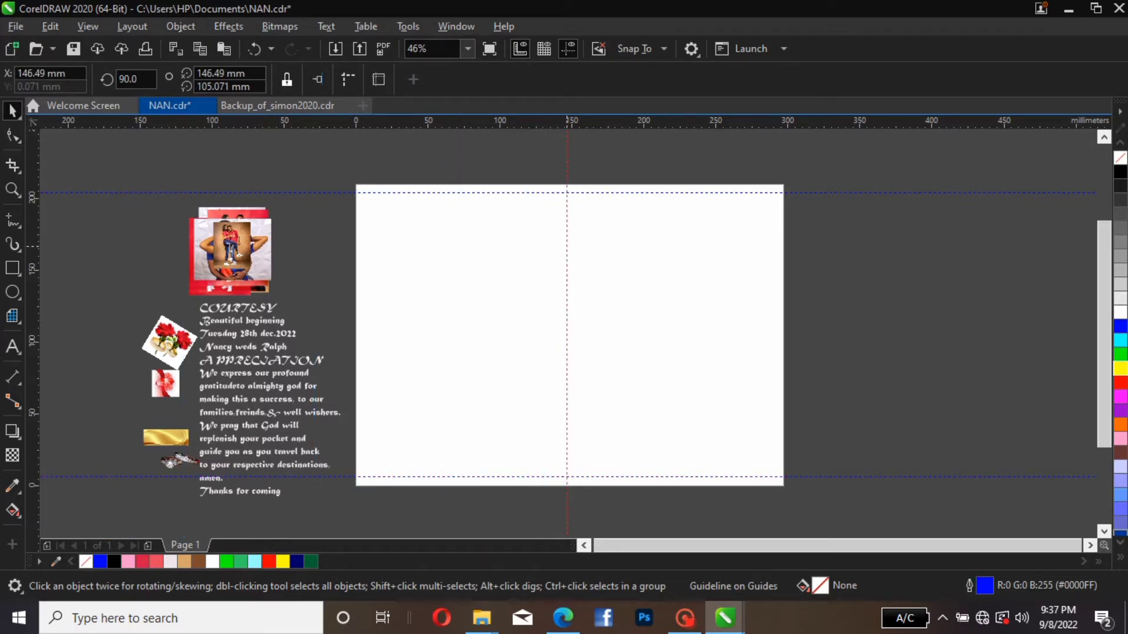
key(p)
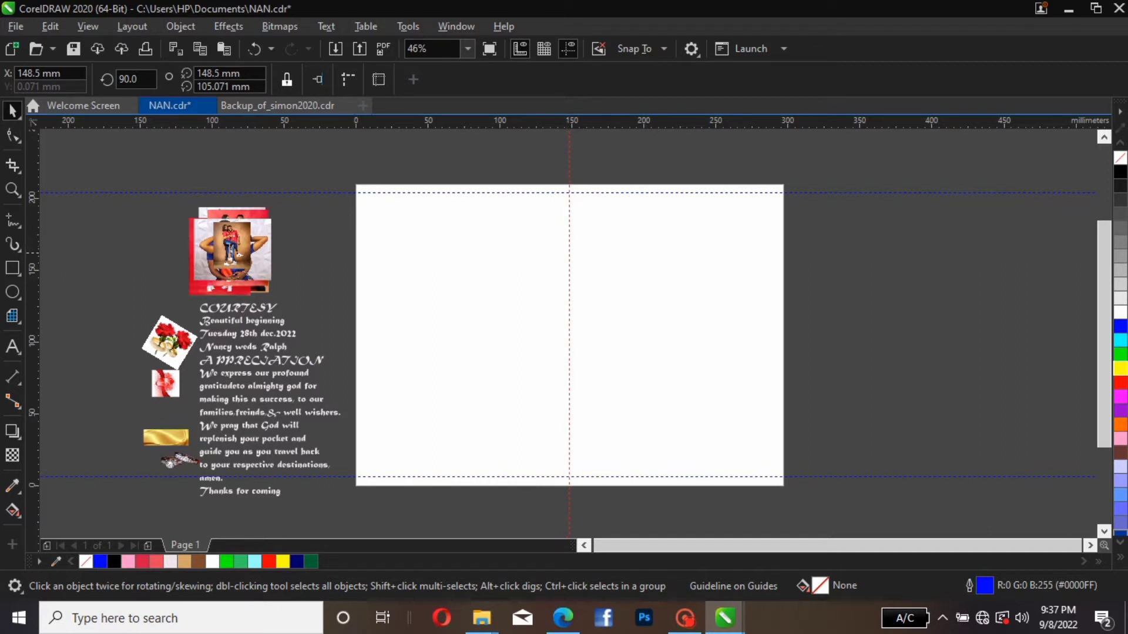
- Place two vertical guidelines, one on each side of the centre guideline, with the left one at about 141 mm
drag(569, 254, 579, 254)
drag(579, 329, 579, 329)
drag(578, 252, 569, 256)
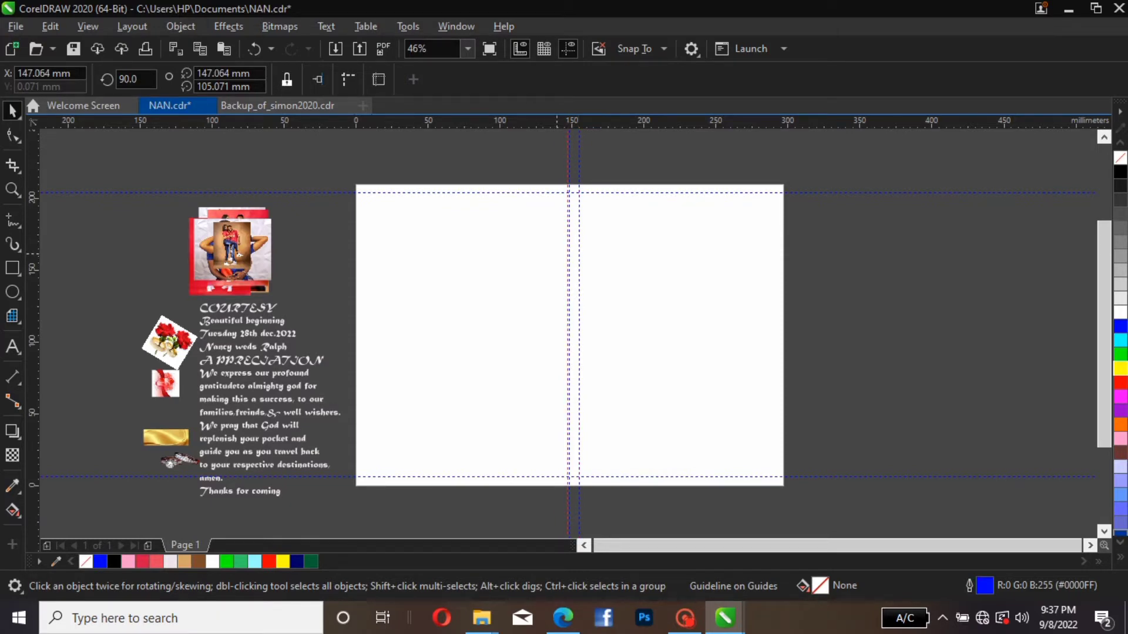
key(Left)
key(Left)
key(Left)
key(Left)
key(Left)
key(Left)
key(Left)
key(Left)
key(Left)
key(Left)
key(Left)
key(Left)
key(Left)
key(Left)
key(Left)
key(Left)
key(Left)
key(Left)
key(Left)
key(Left)
drag(562, 256, 558, 257)
key(Right)
key(Right)
key(Right)
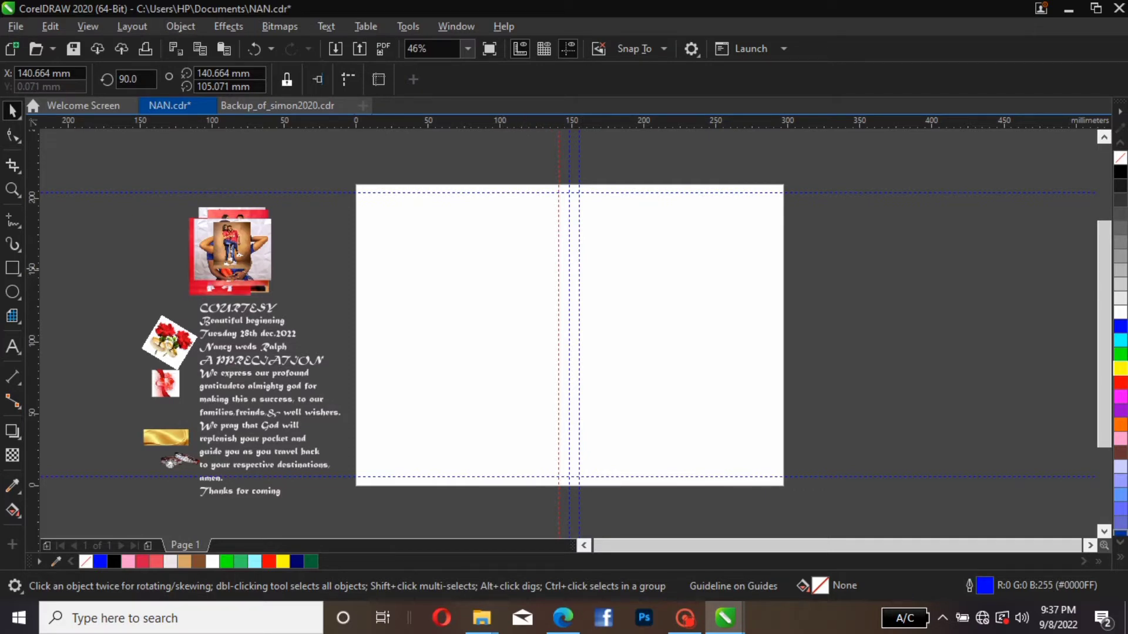
- Place vertical guidelines just inside the page's left and right edges, with the right one at about 288 mm
drag(558, 257, 766, 257)
key(Right)
key(Right)
key(Right)
key(Right)
key(Right)
key(Right)
key(Right)
key(Right)
key(Right)
key(Right)
key(Right)
key(Right)
key(Right)
key(Right)
key(Right)
key(Right)
key(Right)
key(Right)
key(Right)
key(Right)
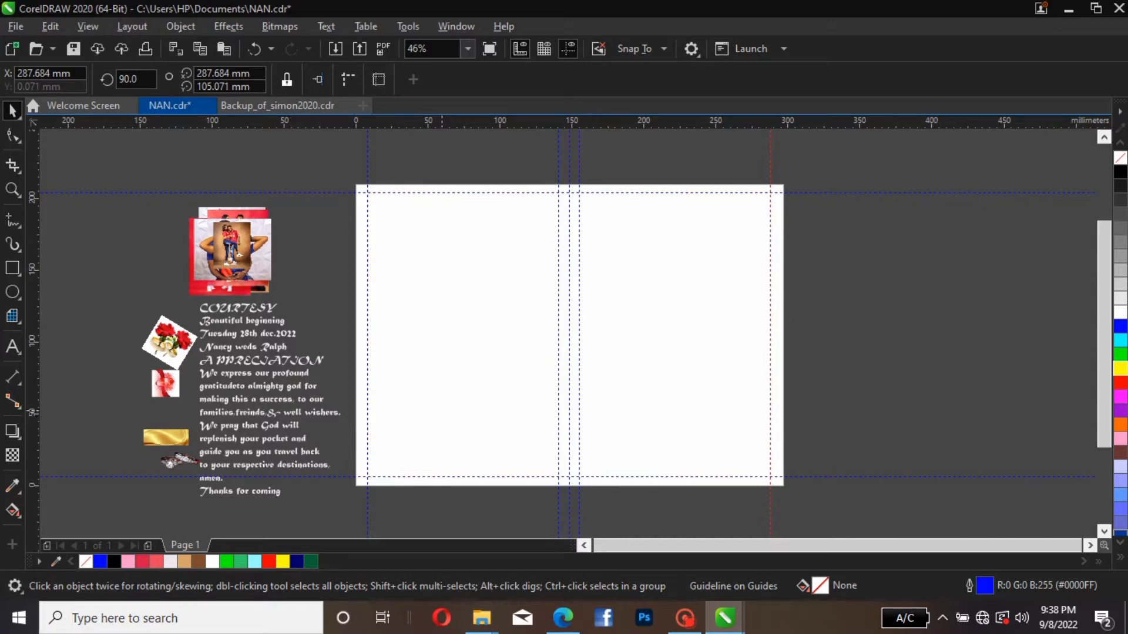
- PowerClip the couple photos, flowers, ribbon and gold texture together inside the page-sized rectangle
click(442, 411)
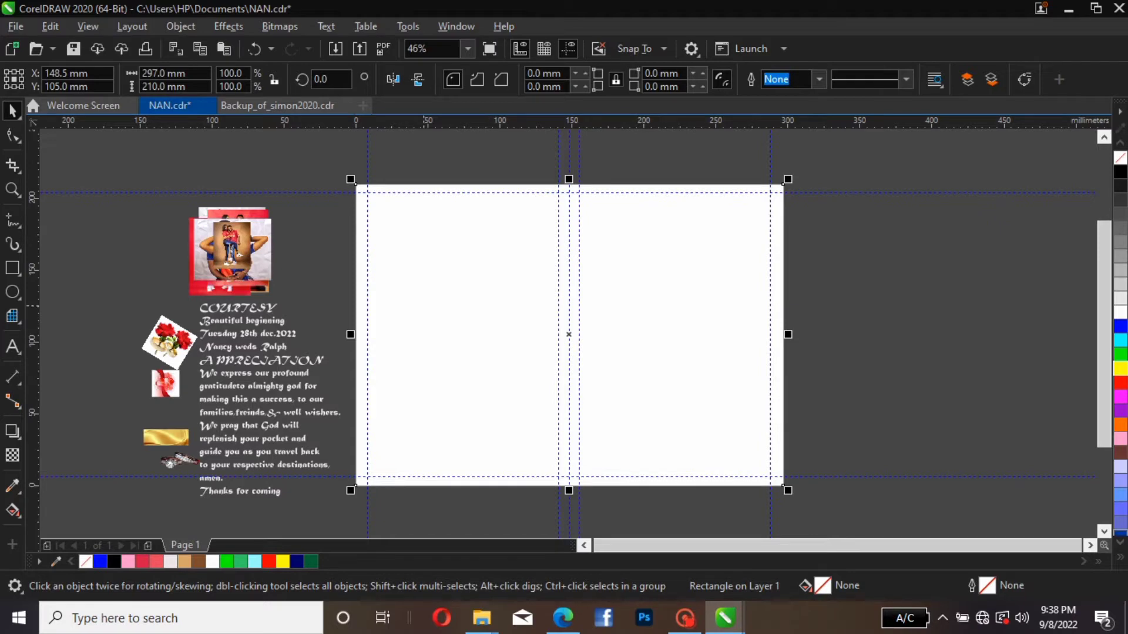
click(235, 249)
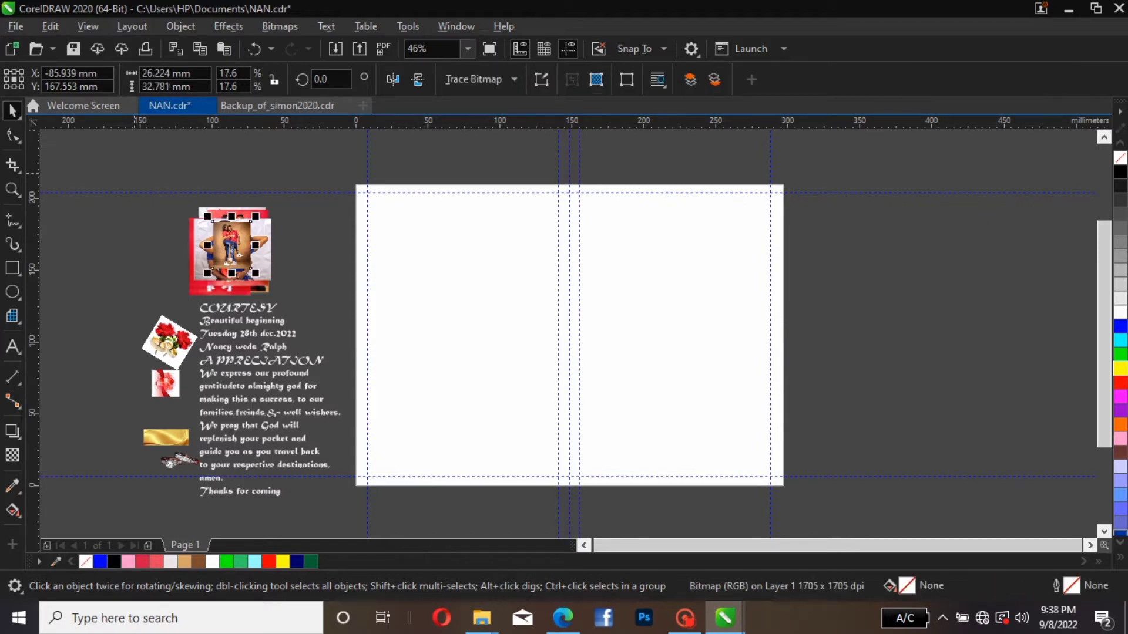
drag(79, 243, 267, 483)
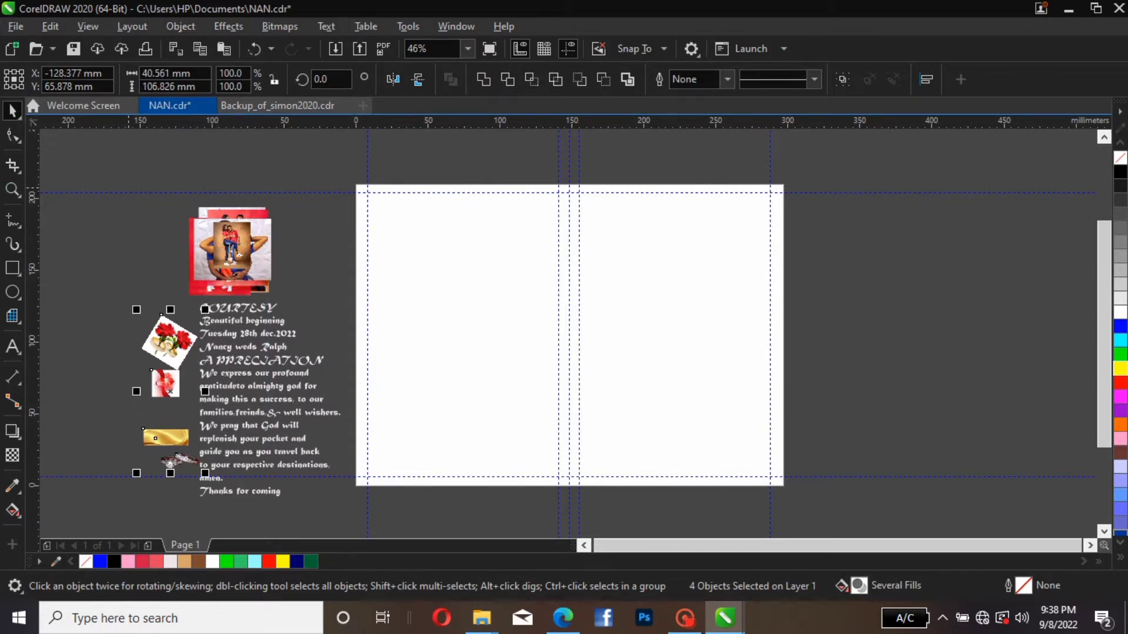
drag(106, 162, 357, 449)
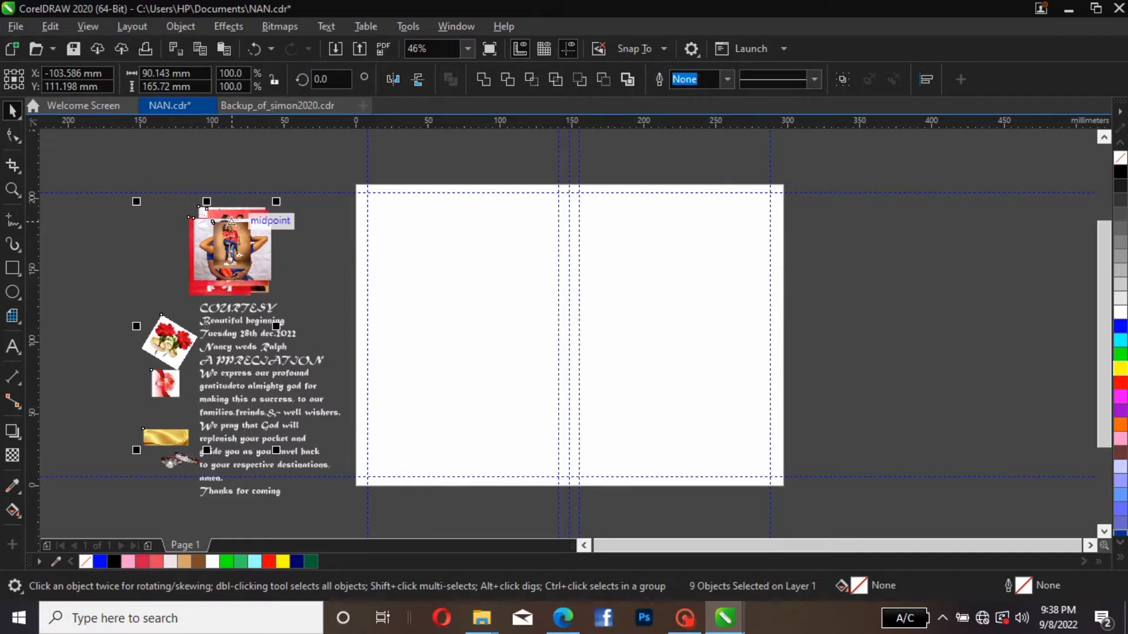
right_click(233, 221)
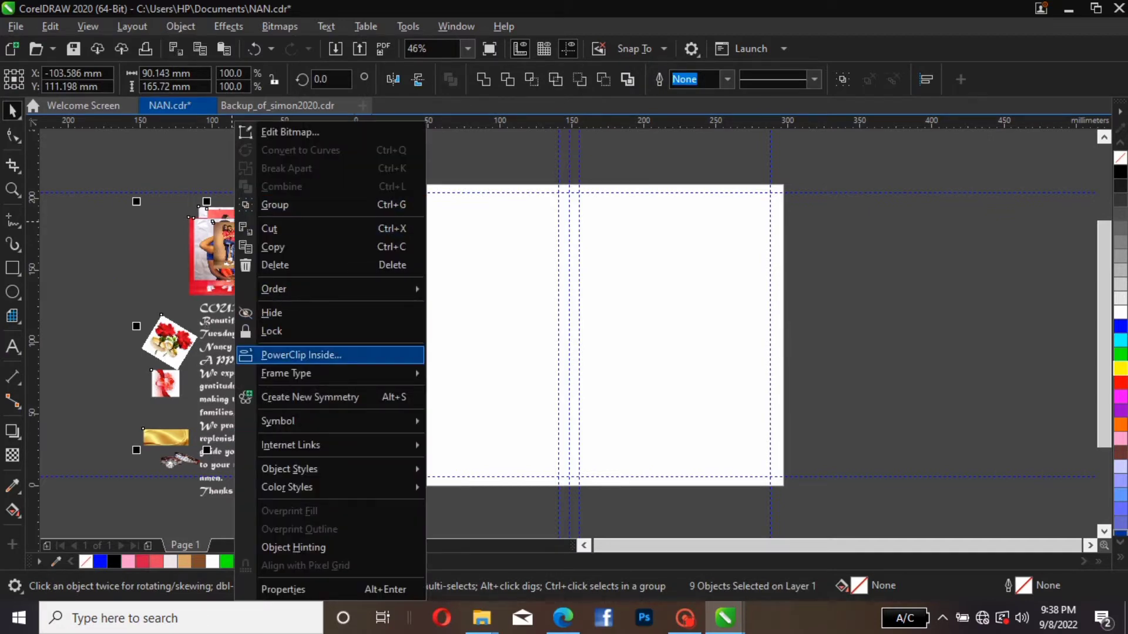
click(528, 284)
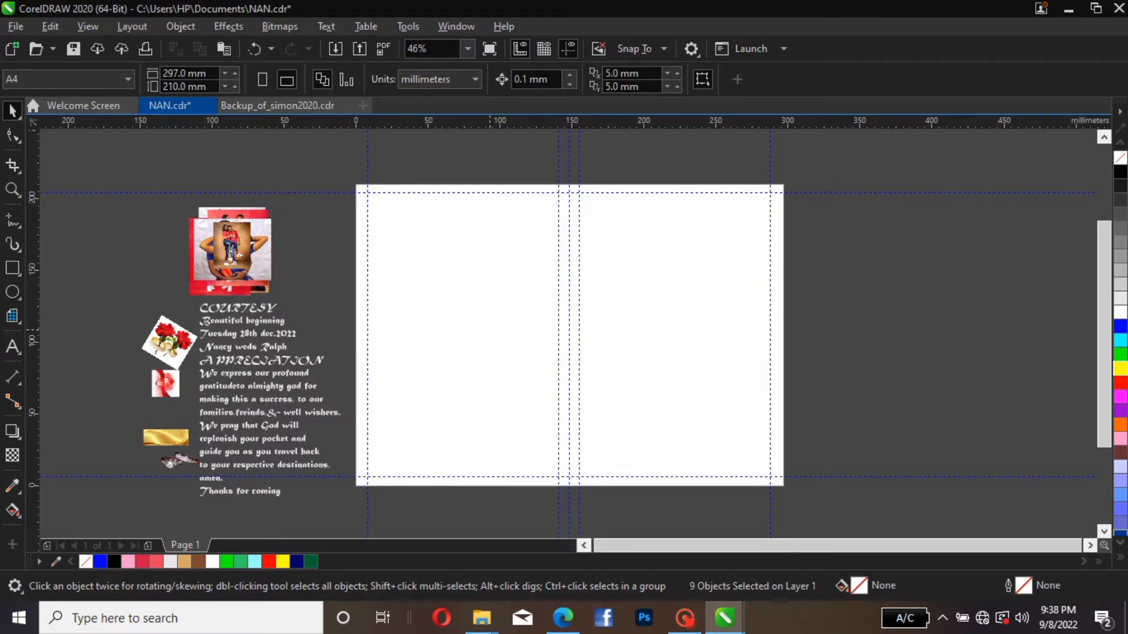
click(490, 330)
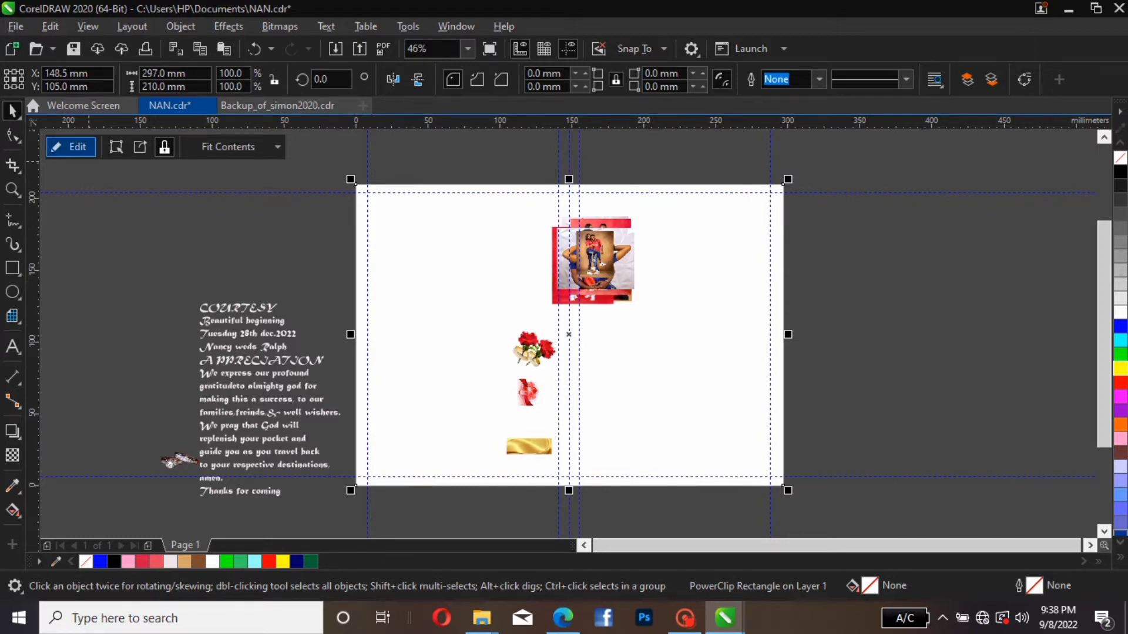
- Open the PowerClip contents for editing and move all the images off the page to its left side
click(72, 147)
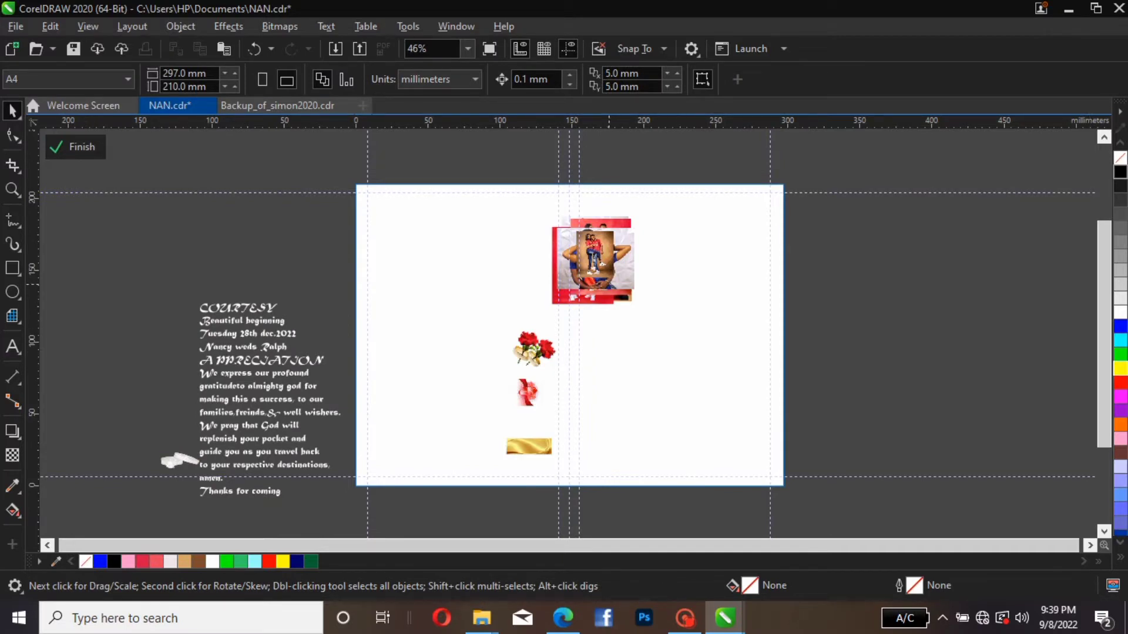
click(608, 284)
drag(503, 157, 758, 488)
drag(594, 258, 208, 246)
drag(529, 447, 305, 266)
key(Escape)
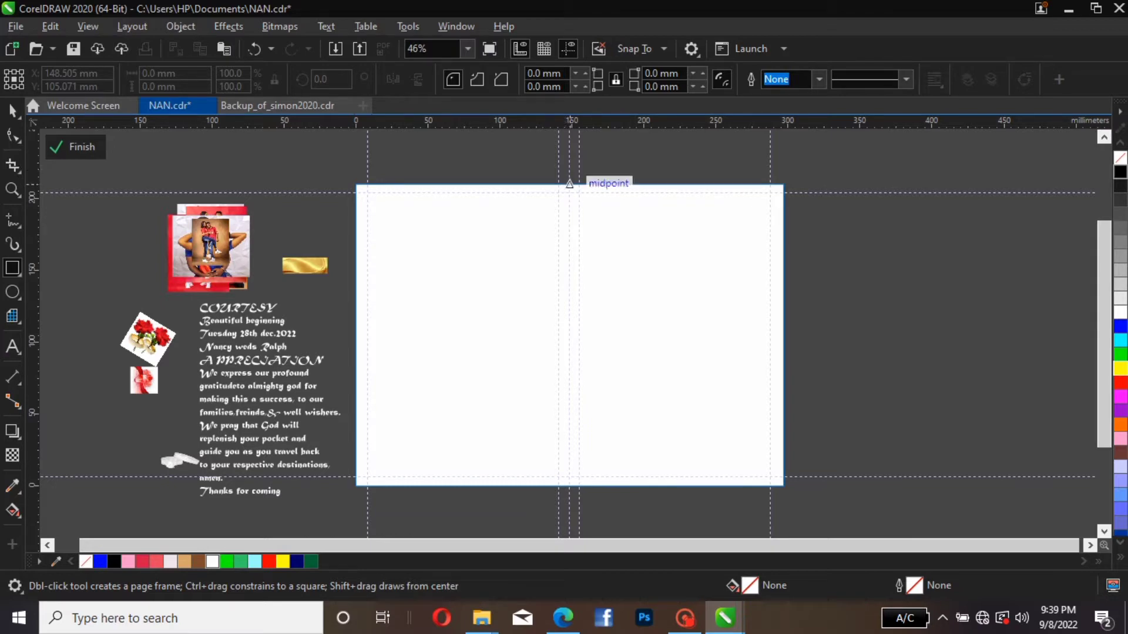
- Draw a rectangle about 161 by 212 mm over the page's right half and give it a black outline
click(564, 184)
drag(565, 184, 797, 488)
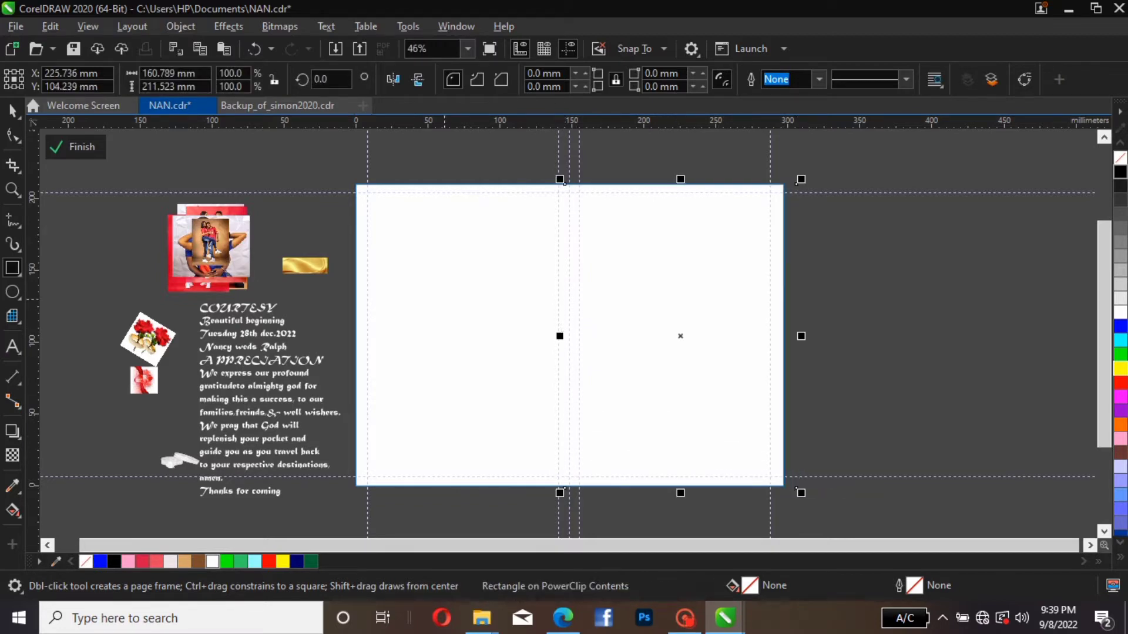
click(12, 110)
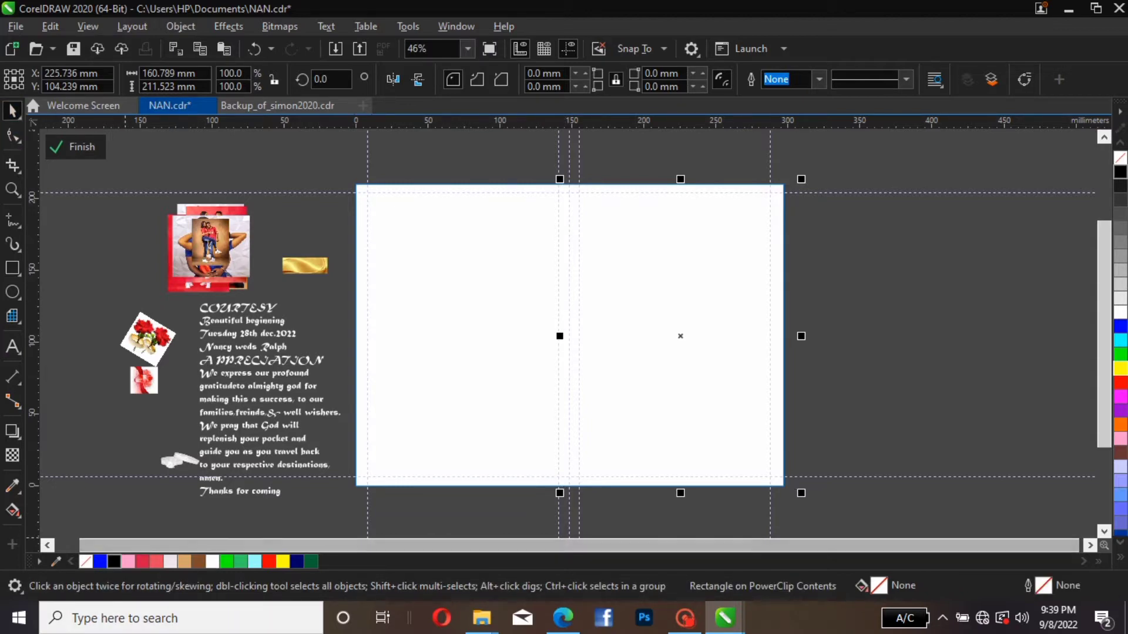
right_click(113, 562)
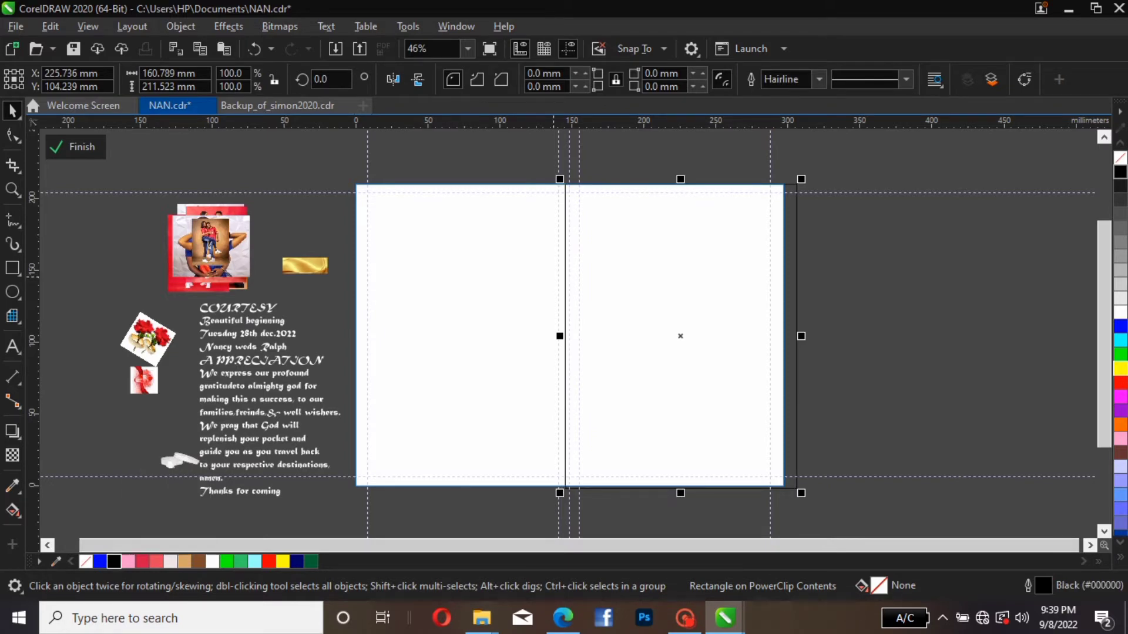
- Nudge the right-half rectangle until its left edge lines up with the centre guideline
key(Right)
key(Right)
key(Right)
key(Right)
key(Right)
key(Right)
key(Right)
key(Right)
key(Right)
key(Right)
key(Right)
key(Right)
key(Right)
key(Right)
key(Right)
key(Right)
key(Right)
key(Right)
key(Right)
key(Right)
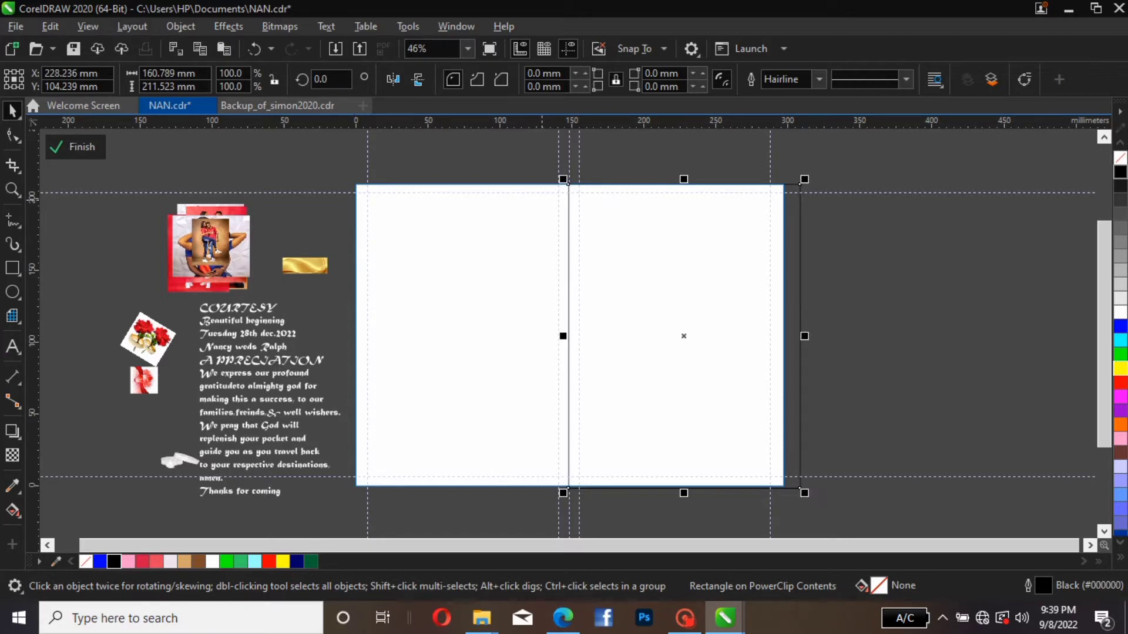
key(Right)
key(Right)
key(Right)
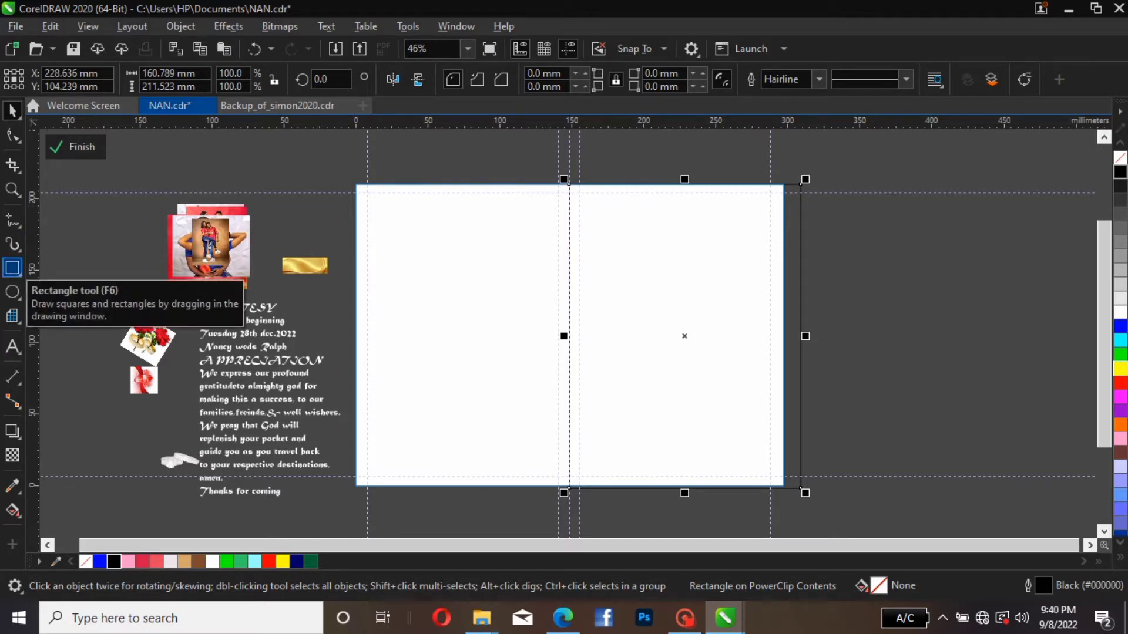
- Draw a second rectangle about 148 by 212 mm over the page's left half, up to the centre guideline
click(12, 268)
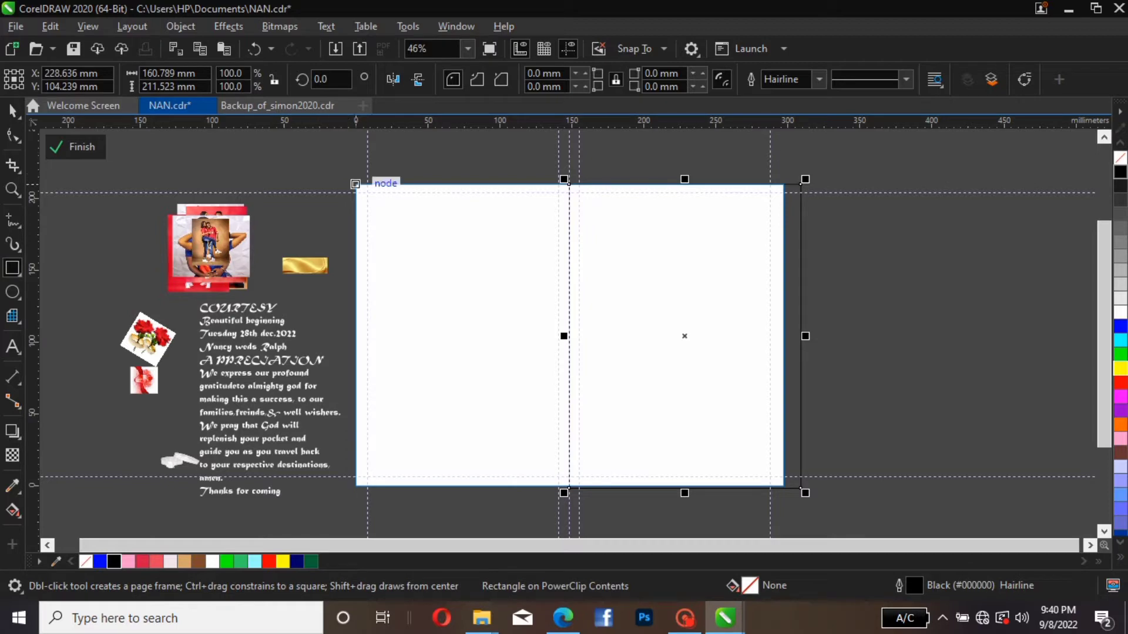
drag(355, 184, 569, 488)
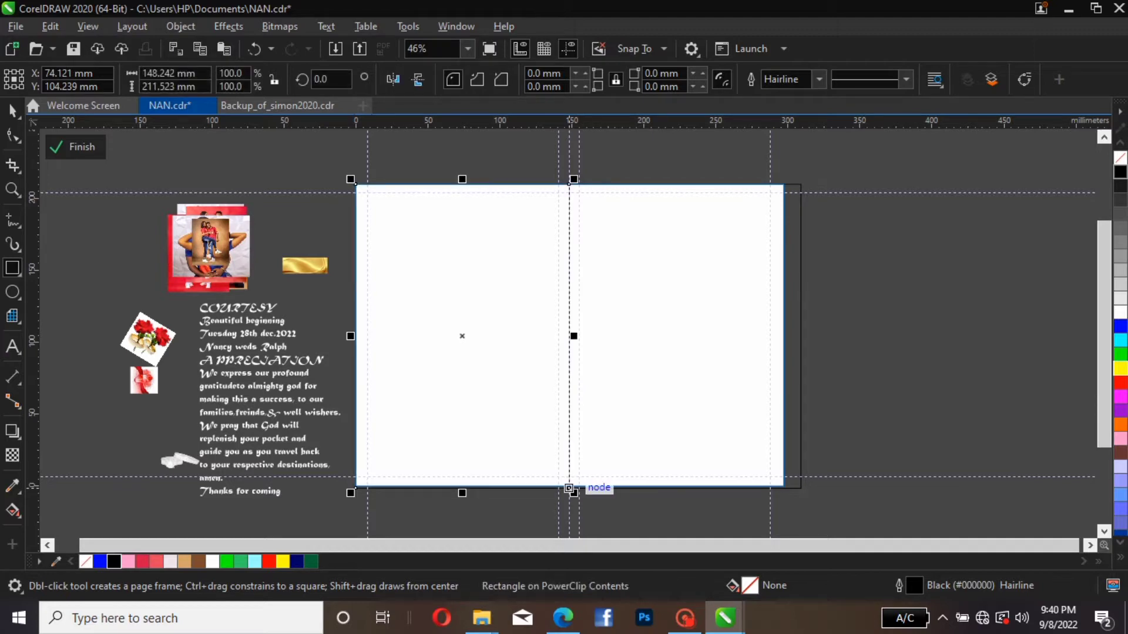
click(13, 110)
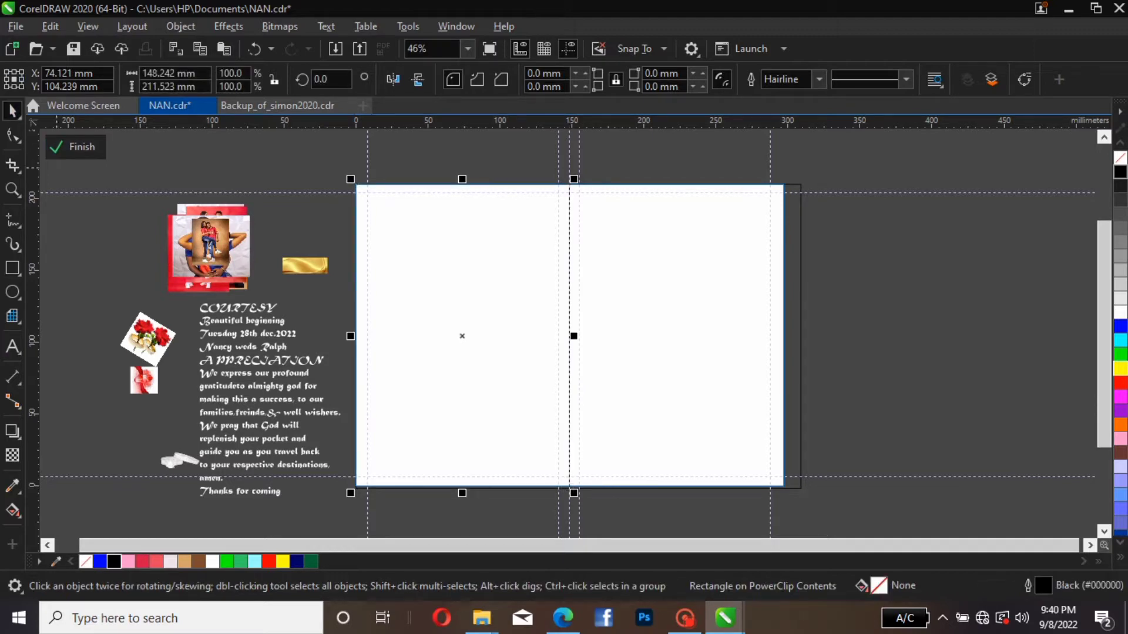
- Spread out the stacked couple photos beside the page so that each one can be picked
drag(211, 253, 165, 353)
drag(211, 226, 243, 333)
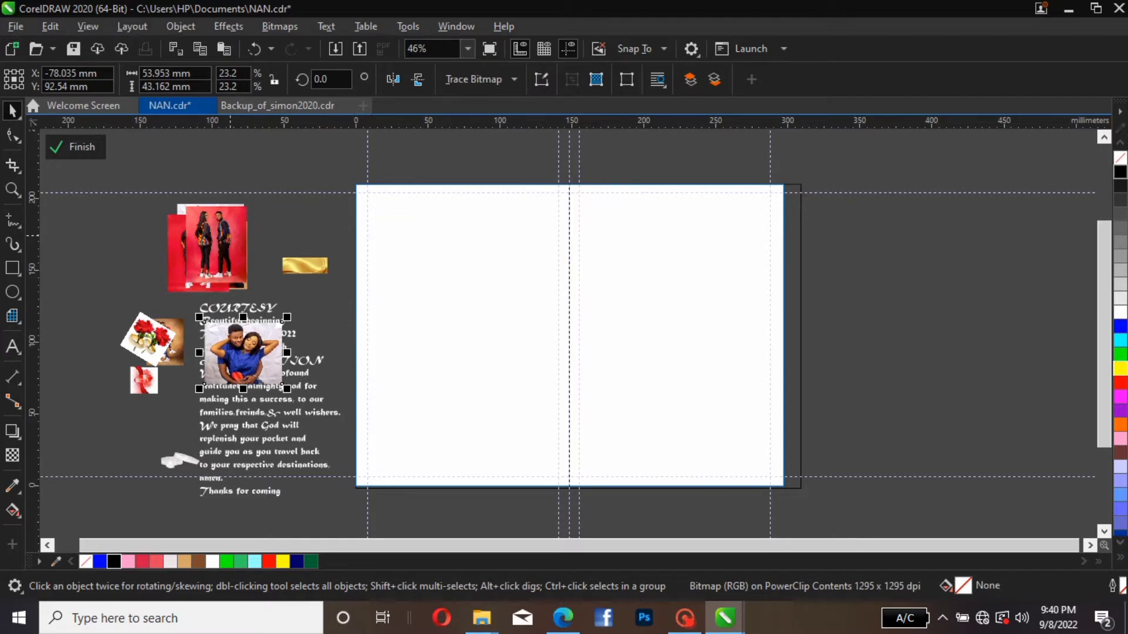
drag(231, 236, 287, 206)
click(181, 240)
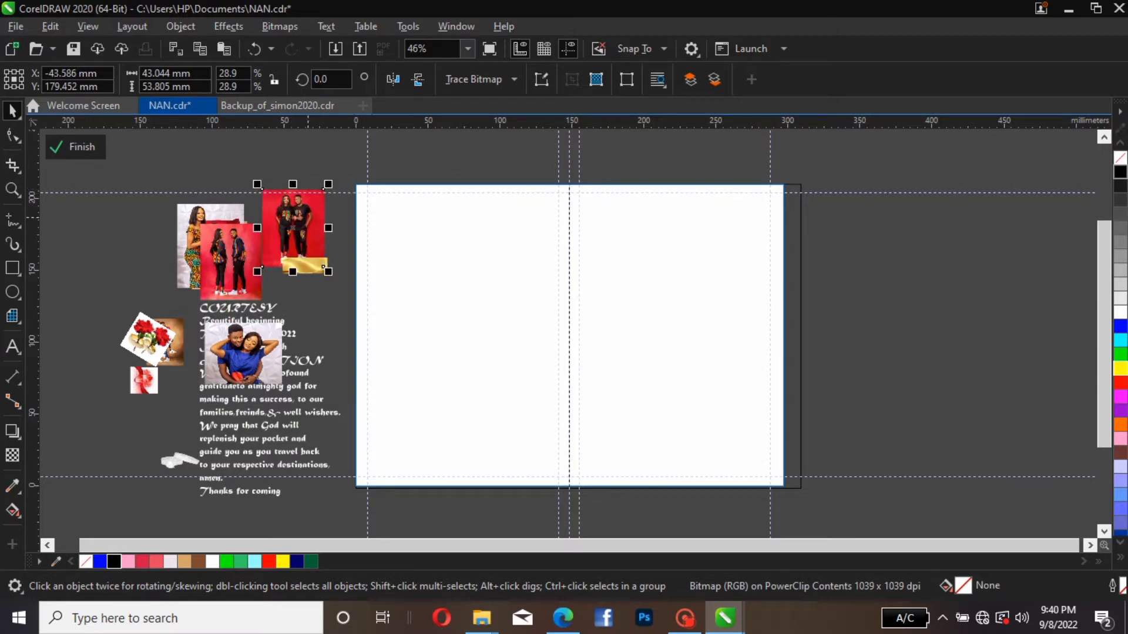
- PowerClip the photo of the couple in black T-shirts on red inside the right-half rectangle
right_click(308, 252)
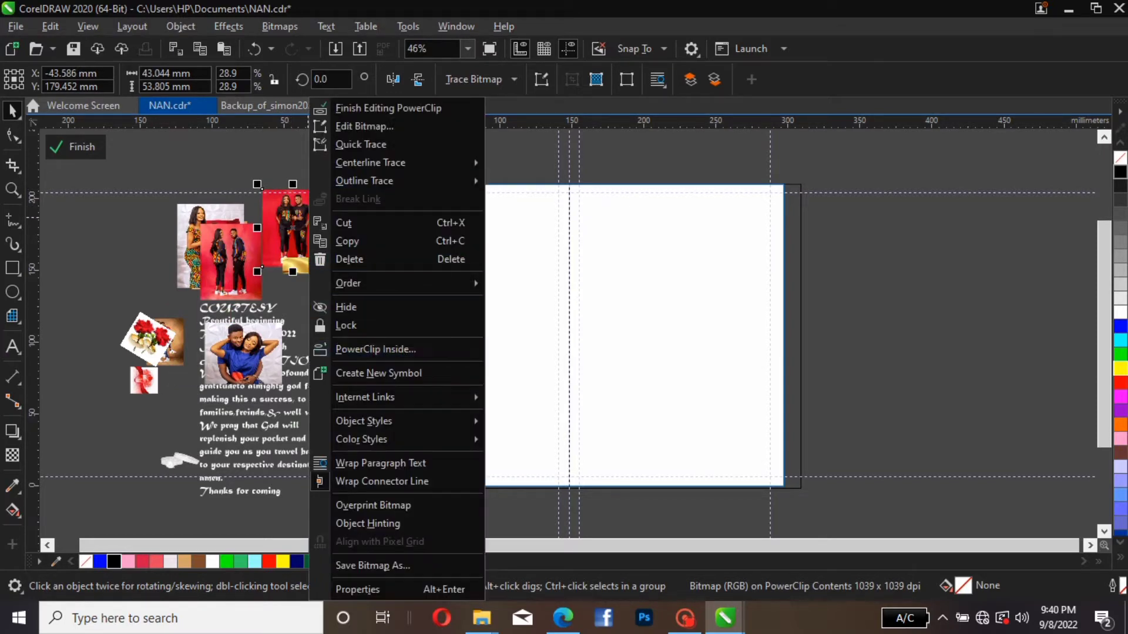
click(375, 349)
click(684, 336)
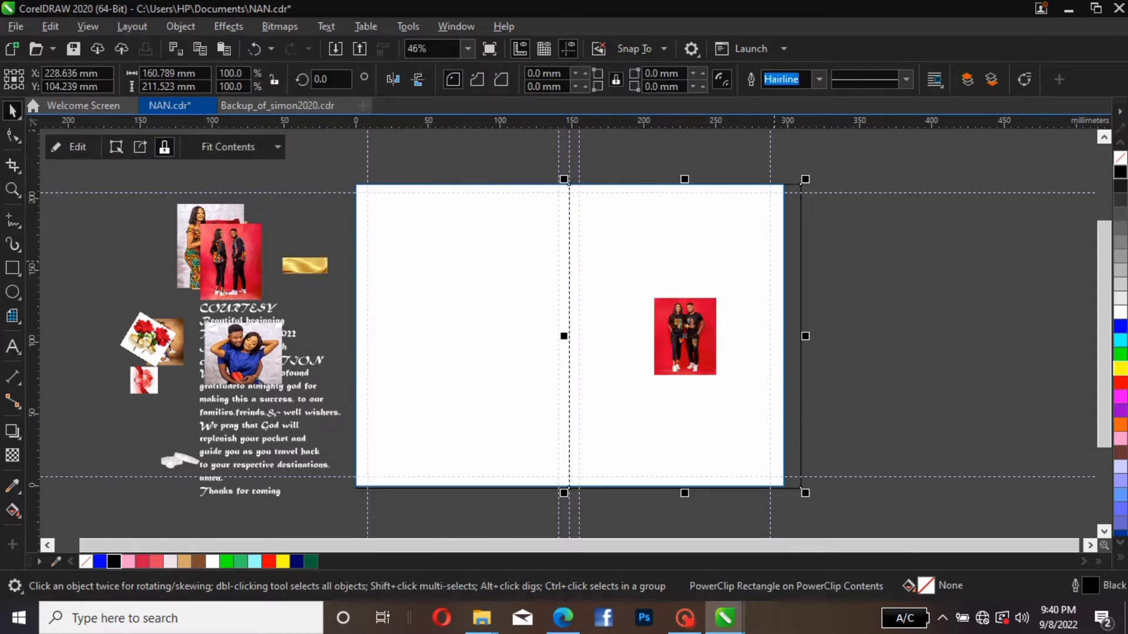
- Edit the contents of the right-half PowerClip and enlarge the couple photo to about 166 by 208 mm
click(626, 236)
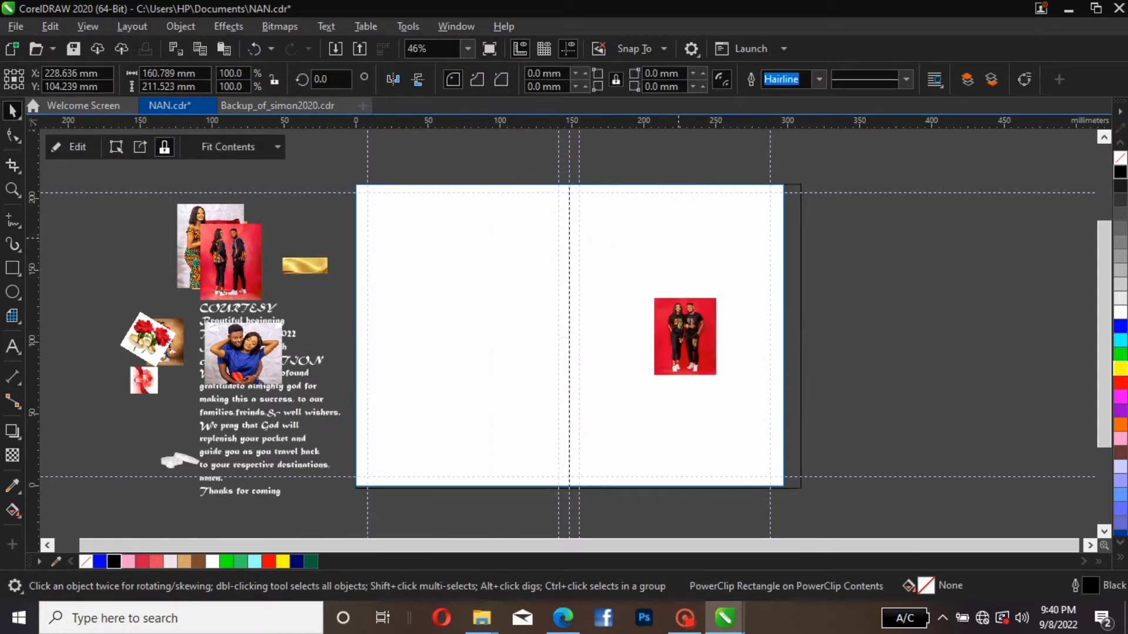
click(509, 236)
click(626, 235)
click(510, 259)
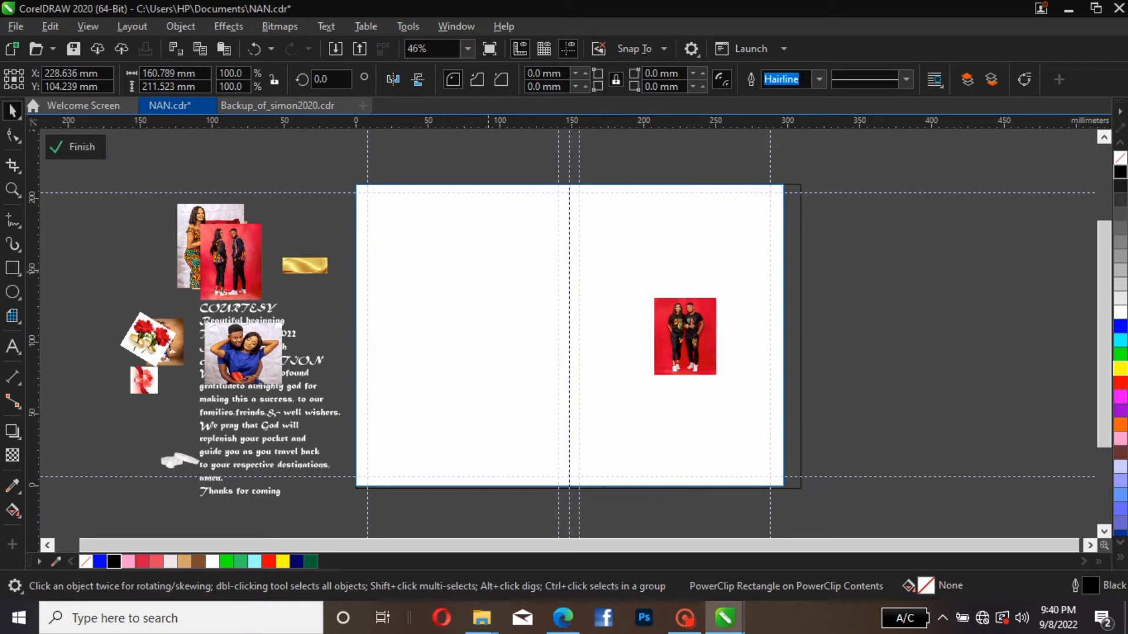
click(685, 325)
click(667, 326)
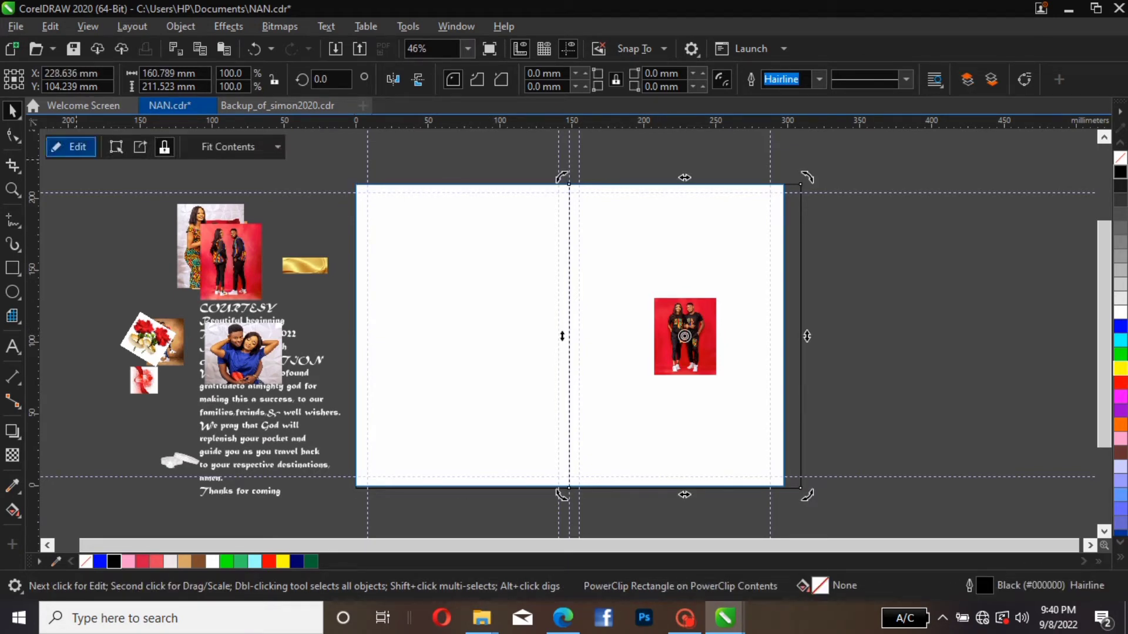
click(72, 146)
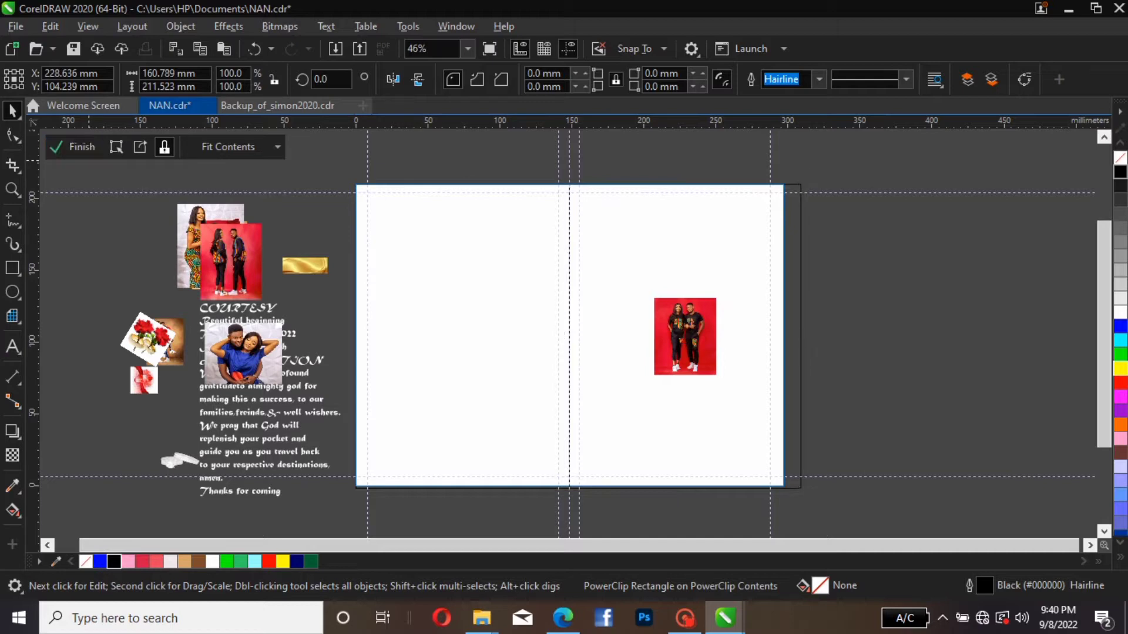
click(714, 298)
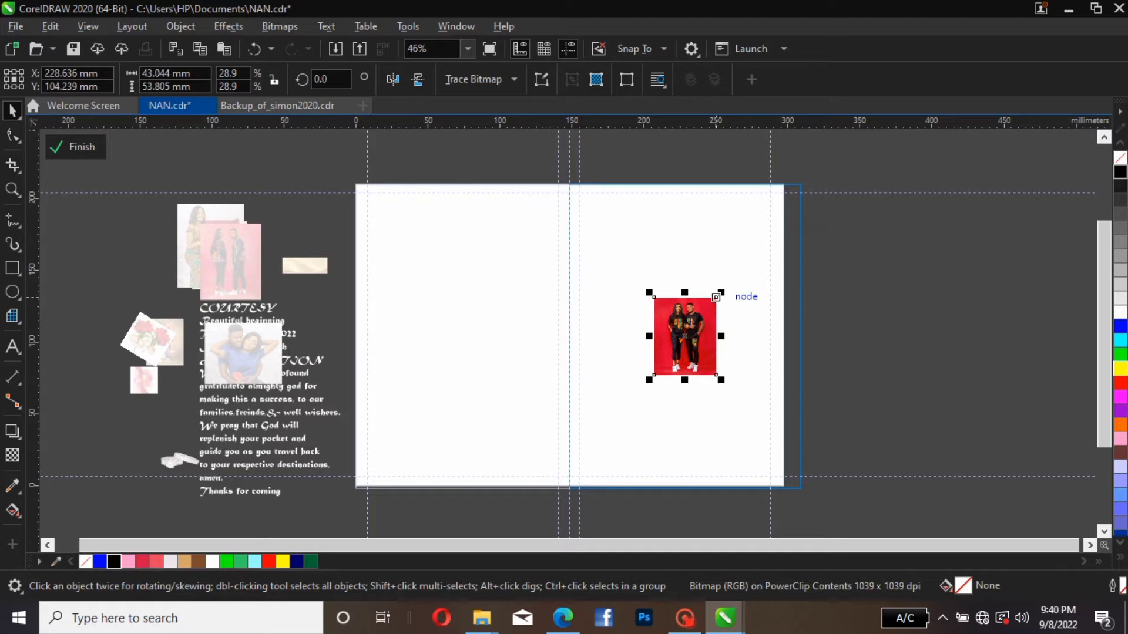
drag(721, 293, 804, 187)
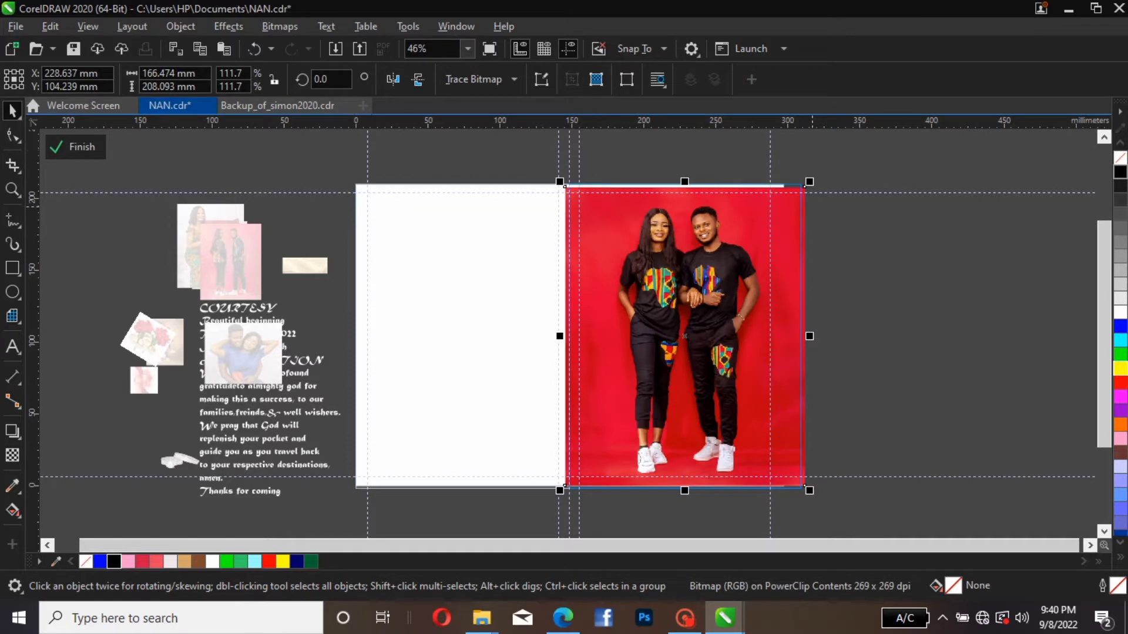
- Centre the enlarged couple photo on the page and move it back horizontally over the right-half frame
drag(785, 279, 764, 274)
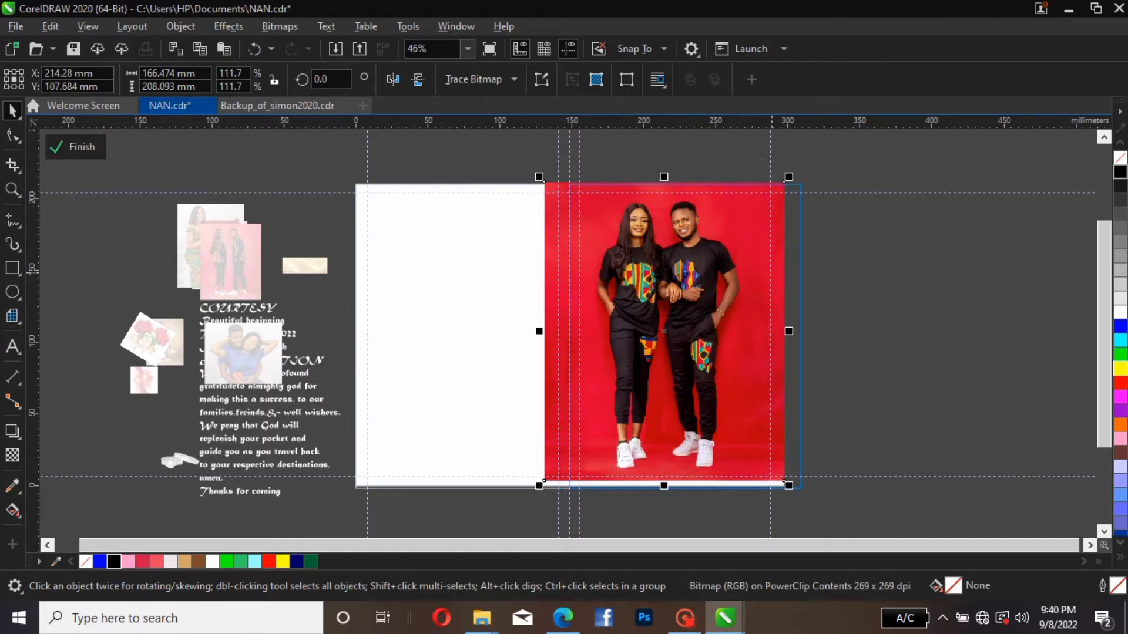
key(p)
click(611, 334)
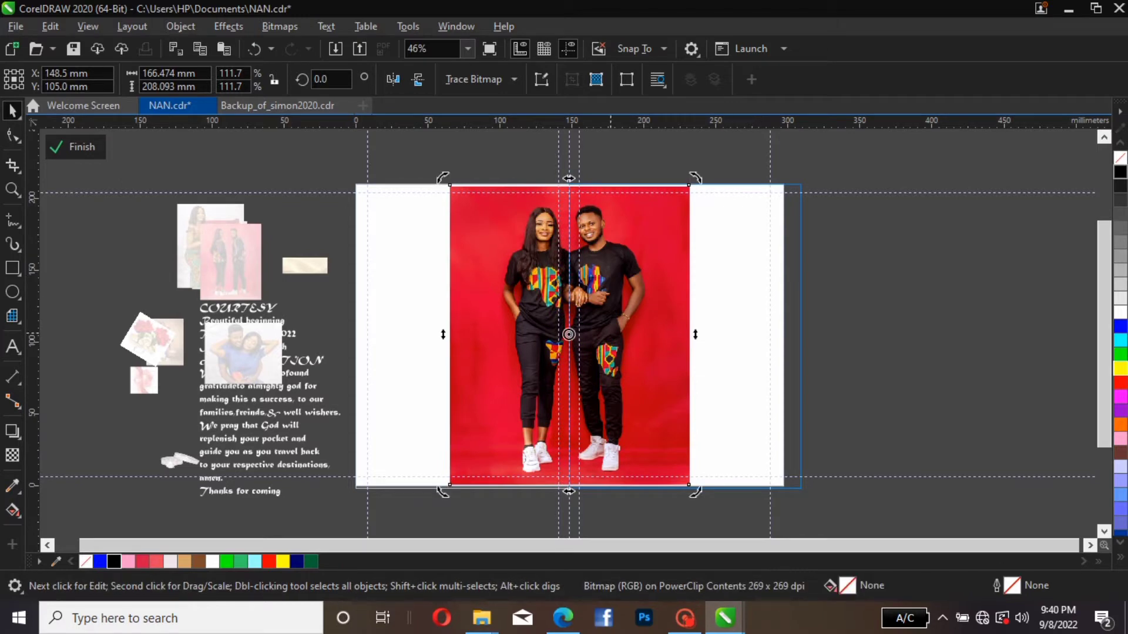
drag(611, 333, 738, 329)
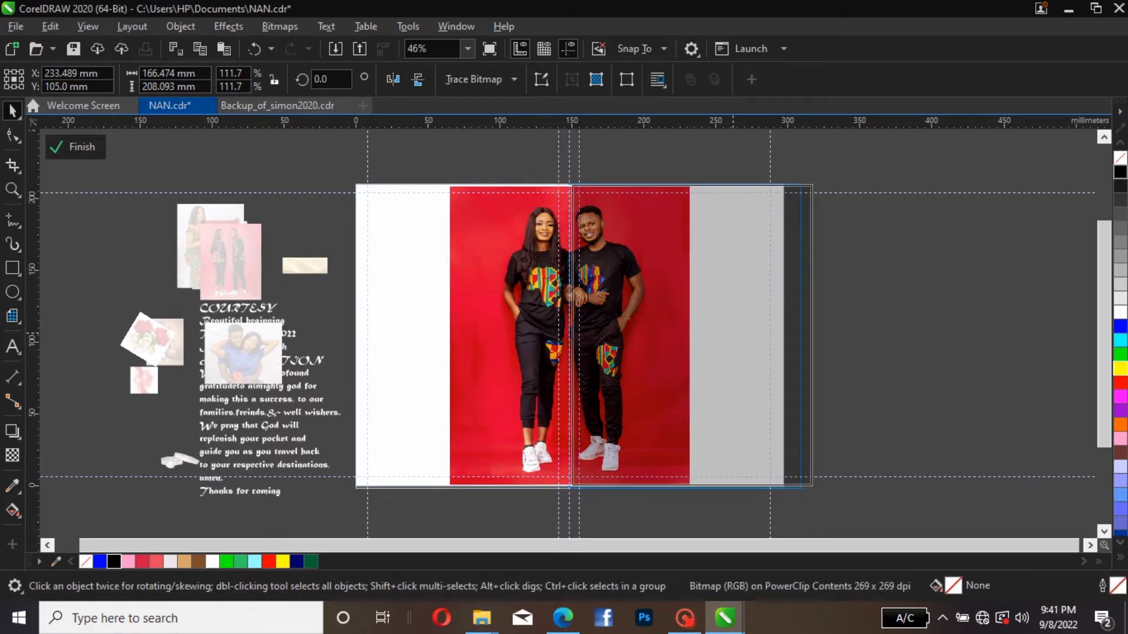
- Nudge the photo left and down until its left and bottom edges meet those of the frame
key(Left)
key(Left)
key(Left)
key(Left)
key(Left)
key(Left)
key(Left)
key(Left)
key(Left)
key(Left)
key(Left)
key(Left)
key(Left)
key(Left)
key(Left)
key(Left)
key(Left)
key(Left)
key(Left)
key(Left)
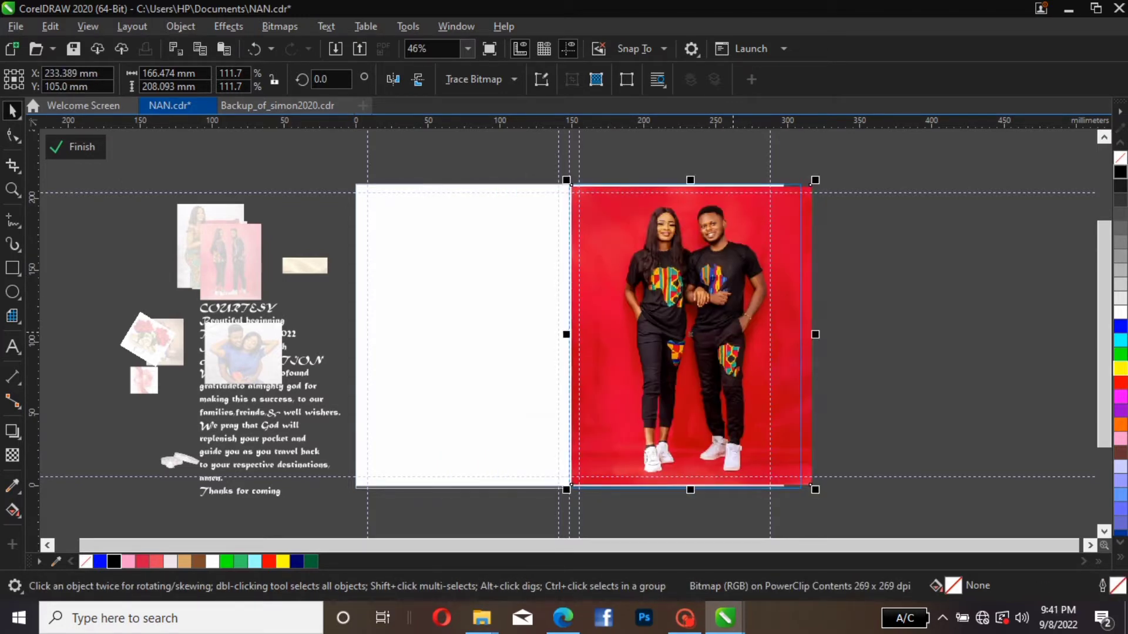
key(Down)
key(Down)
key(Down)
key(Down)
key(Down)
key(Down)
key(Down)
key(Down)
key(Down)
key(Down)
key(Down)
key(Down)
key(Down)
key(Down)
key(Down)
key(Down)
key(Down)
key(Down)
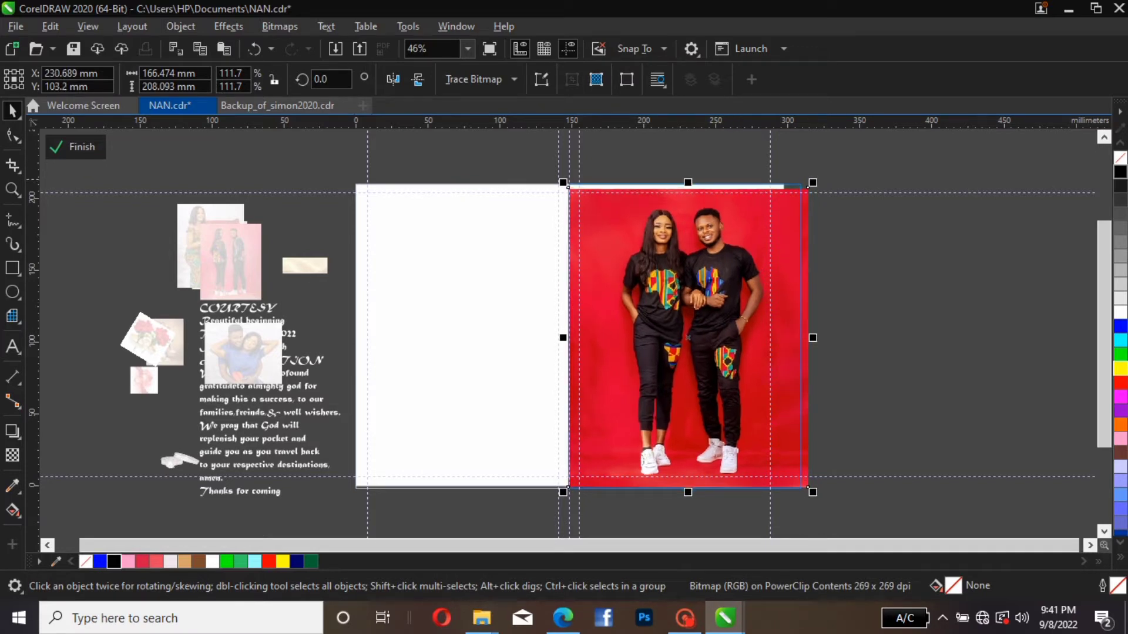
- Enlarge the photo to about 174 by 218 mm and fine-tune its horizontal position over the frame
drag(812, 182, 774, 218)
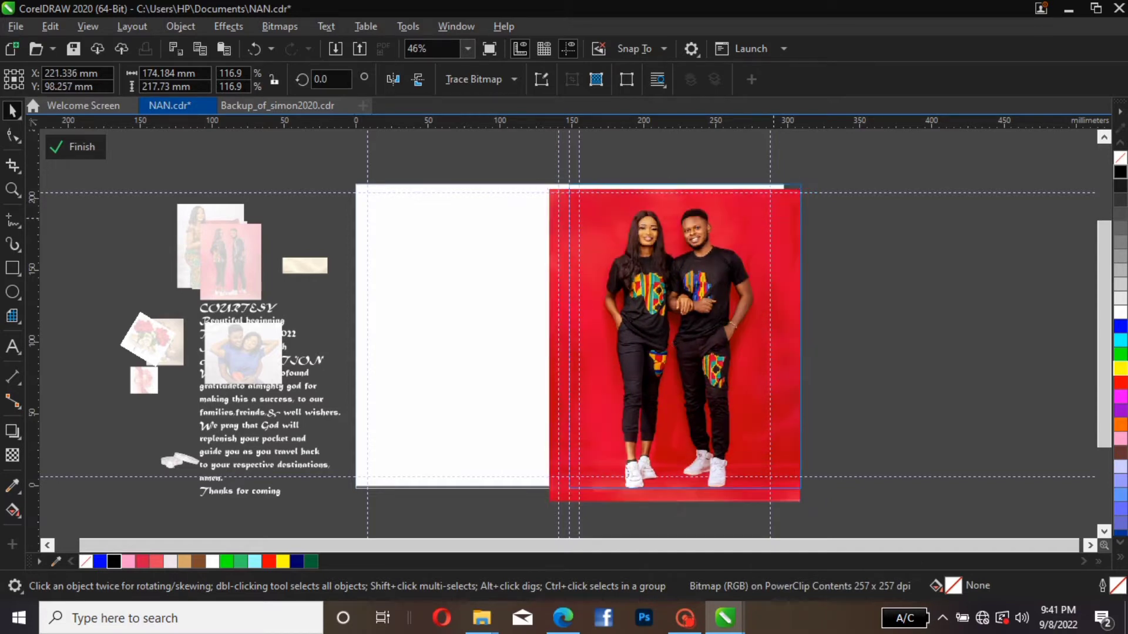
drag(686, 342, 683, 342)
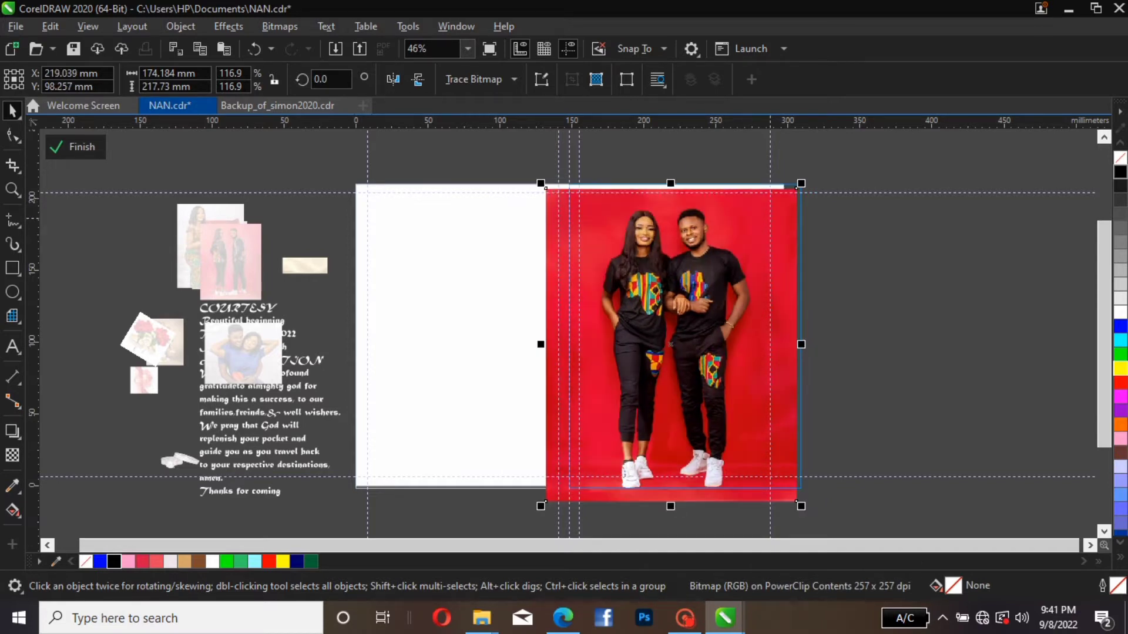
key(Right)
key(Right)
key(Right)
key(Right)
key(Right)
key(Right)
key(Right)
key(Right)
key(Right)
key(Right)
key(Right)
key(Right)
key(Right)
key(Right)
key(Right)
key(Right)
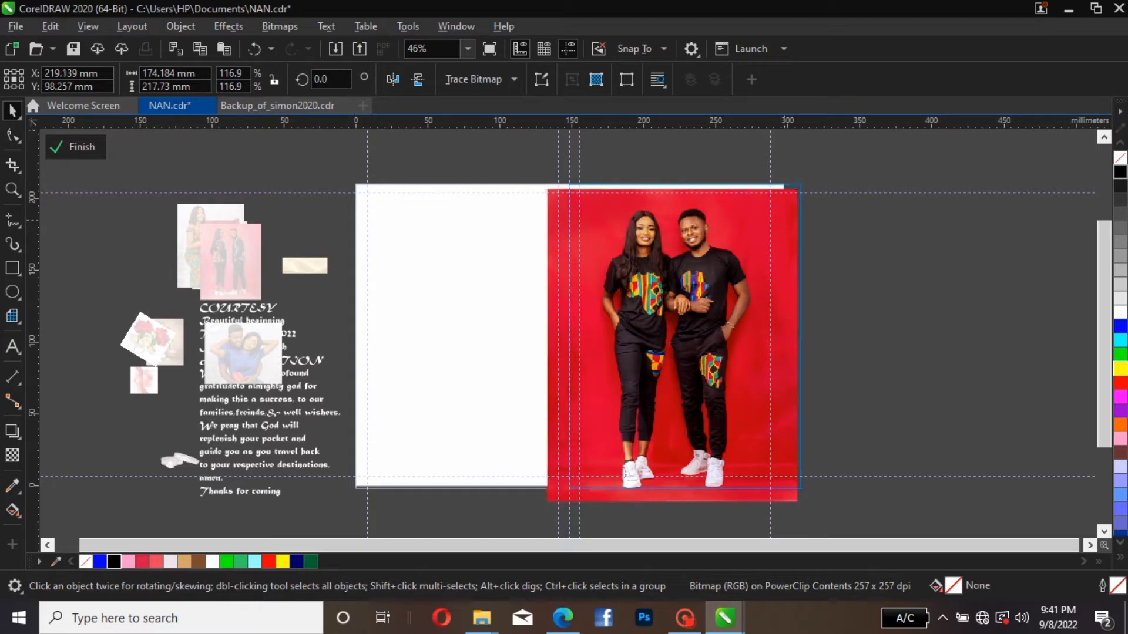
- Move the photo up and left so its top edge meets the frame's top, and nudge it slightly right
drag(685, 342, 661, 336)
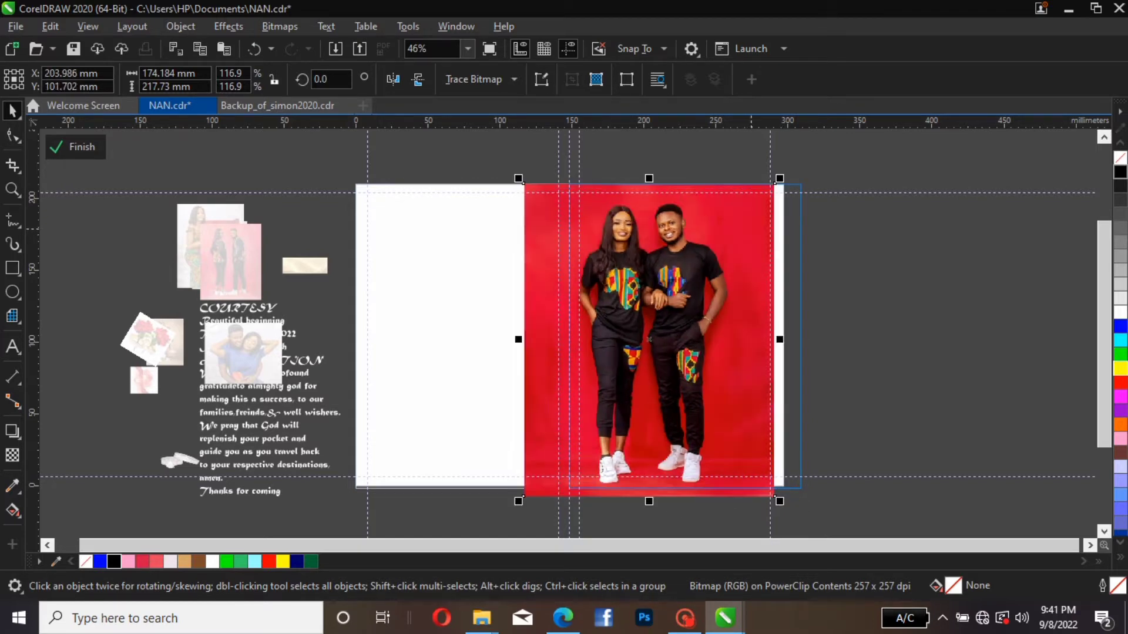
key(Right)
key(Right)
key(Right)
key(Right)
key(Right)
key(Right)
key(Right)
key(Right)
key(Right)
key(Right)
key(Right)
key(Right)
key(Right)
key(Right)
key(Right)
key(Right)
key(Right)
key(Right)
key(Right)
key(Right)
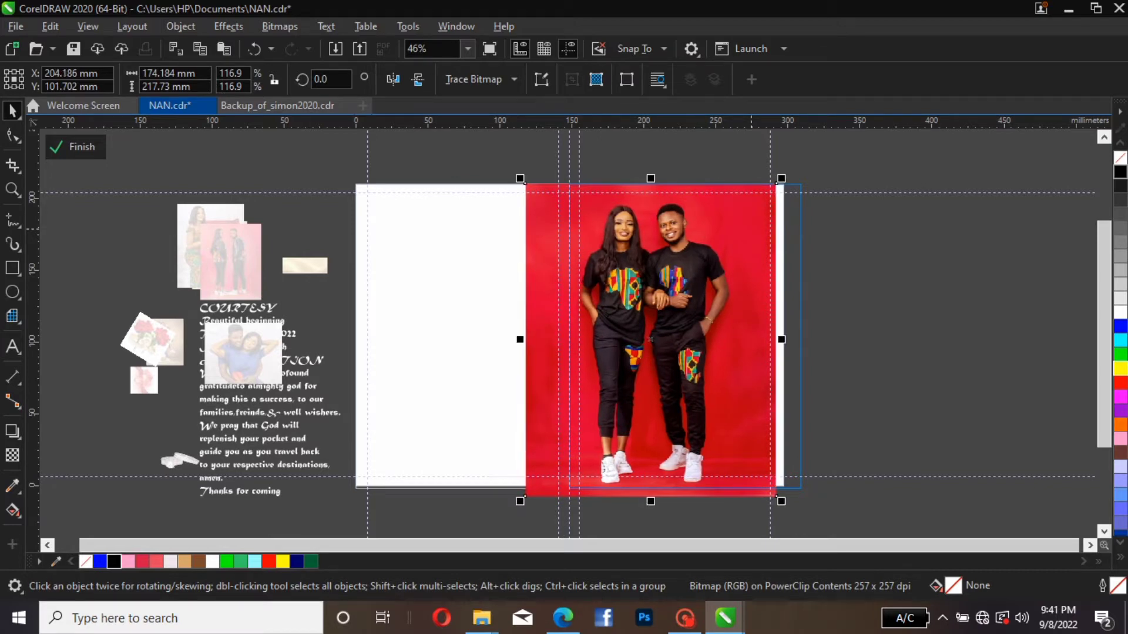
- Duplicate the couple photo to the right of the original and mirror the copy horizontally
drag(666, 337, 811, 335)
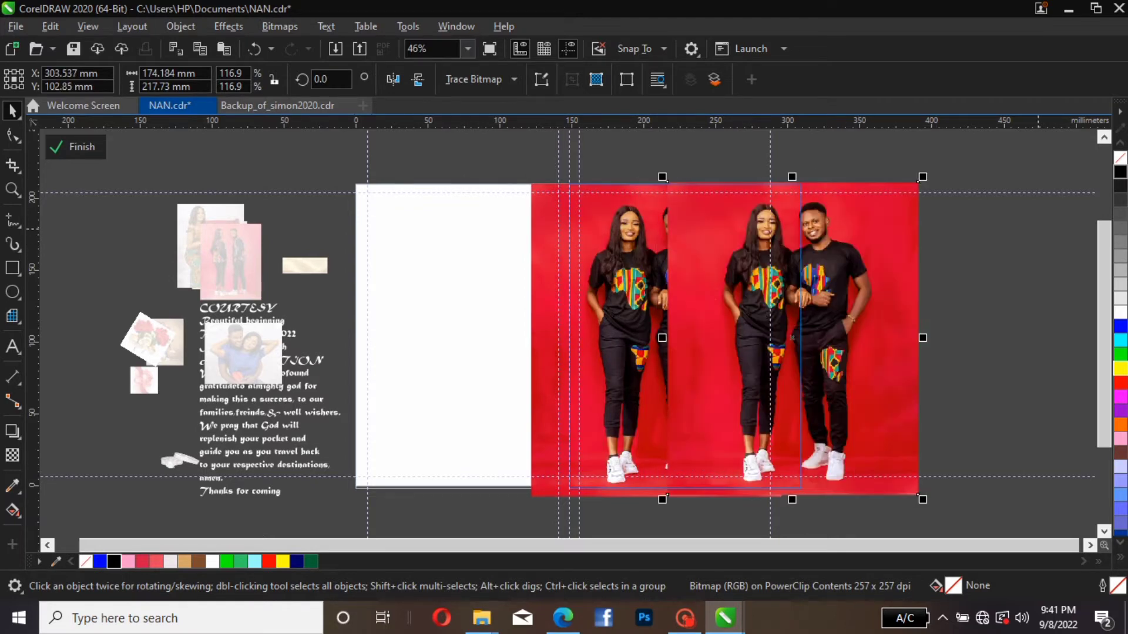
click(1038, 229)
click(765, 312)
drag(765, 311, 922, 324)
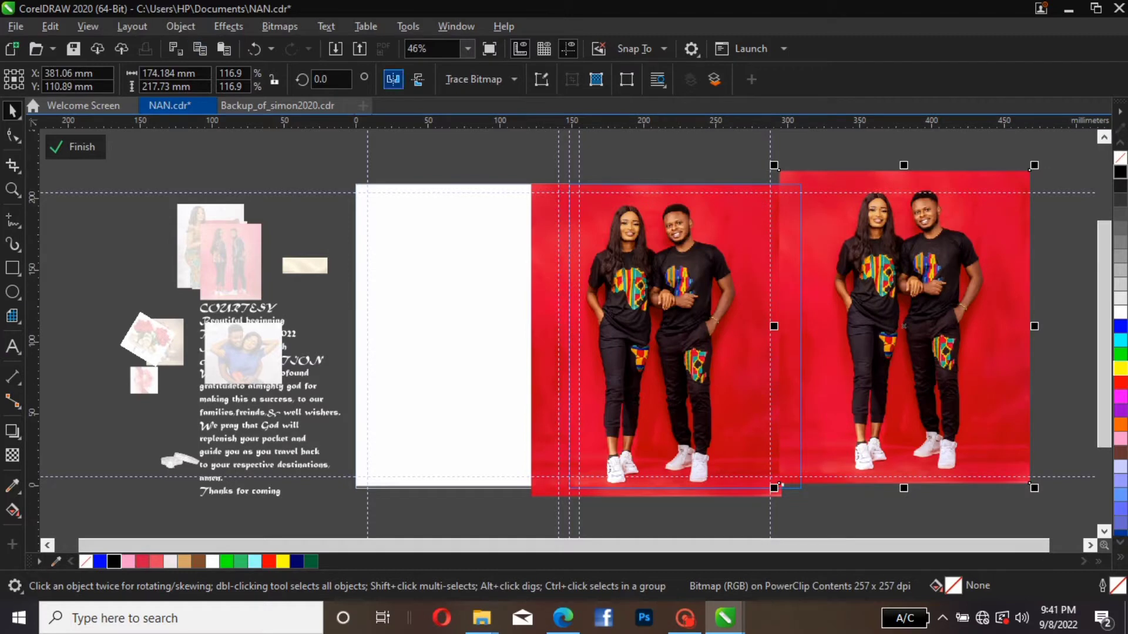
click(393, 80)
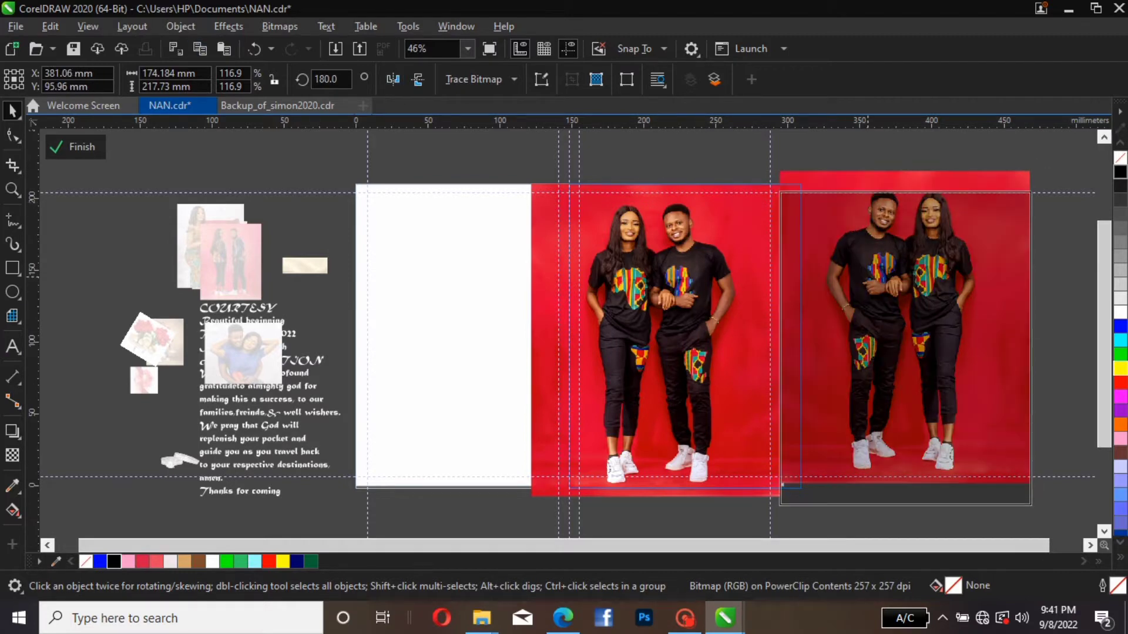
- Butt the mirrored copy against the original photo's right edge at matching height to extend the red background, and finish editing the PowerClip
drag(867, 277, 853, 267)
drag(889, 339, 977, 350)
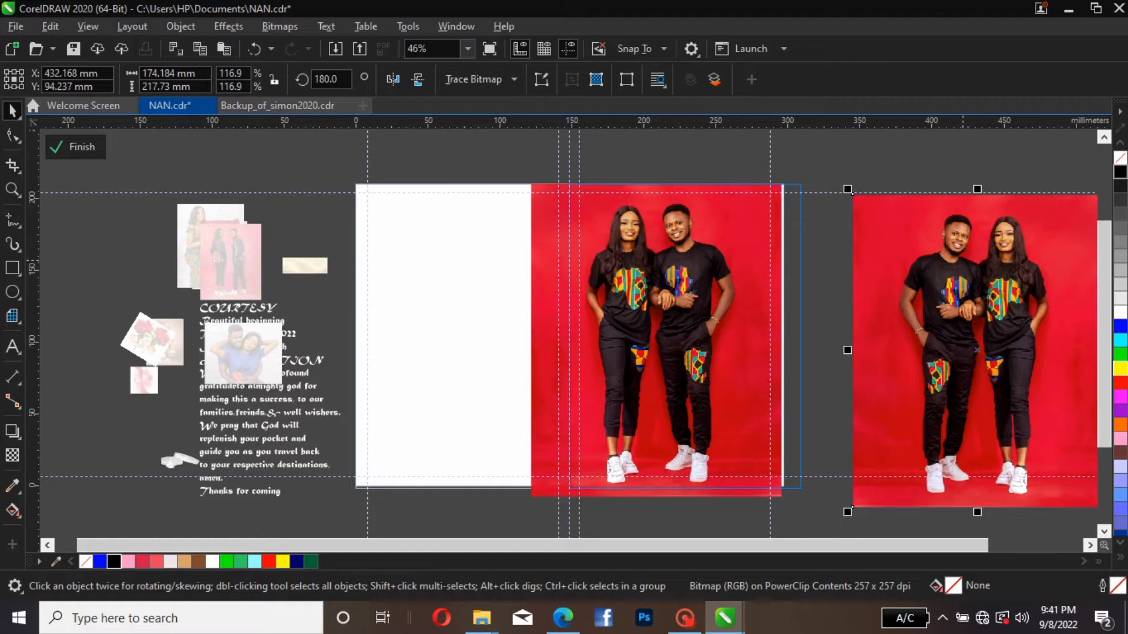
drag(974, 271, 896, 264)
key(Up)
key(Up)
key(Up)
key(Up)
key(Up)
key(Up)
key(Up)
key(Up)
key(Up)
key(Up)
key(Up)
key(Up)
key(Up)
key(Up)
key(Up)
key(Up)
key(Up)
key(Up)
key(Up)
key(Up)
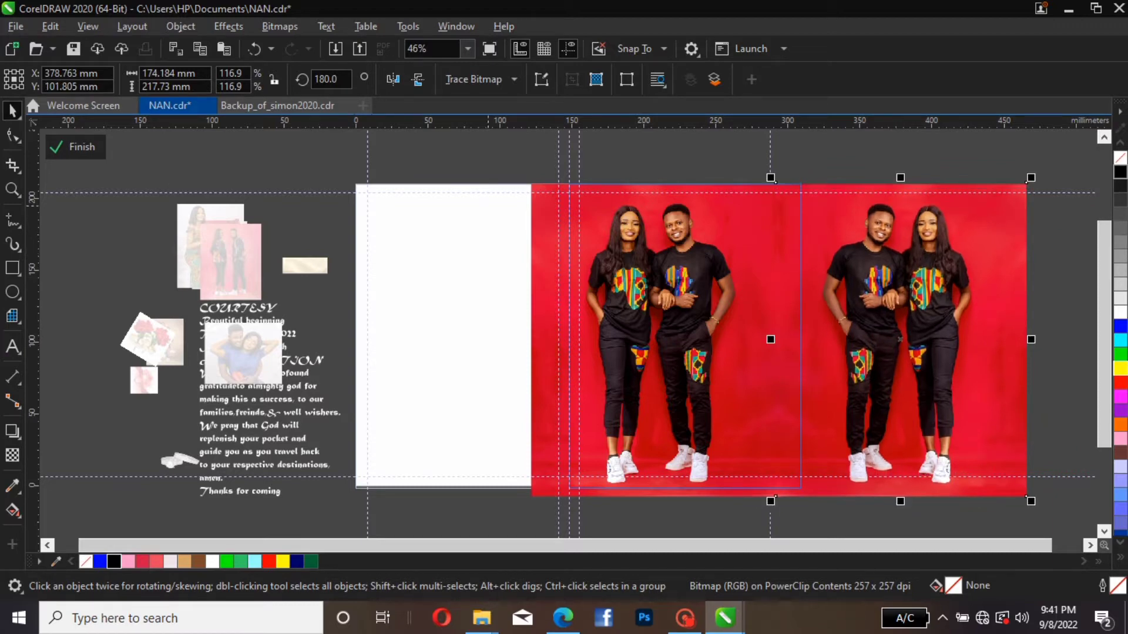
key(Escape)
click(74, 147)
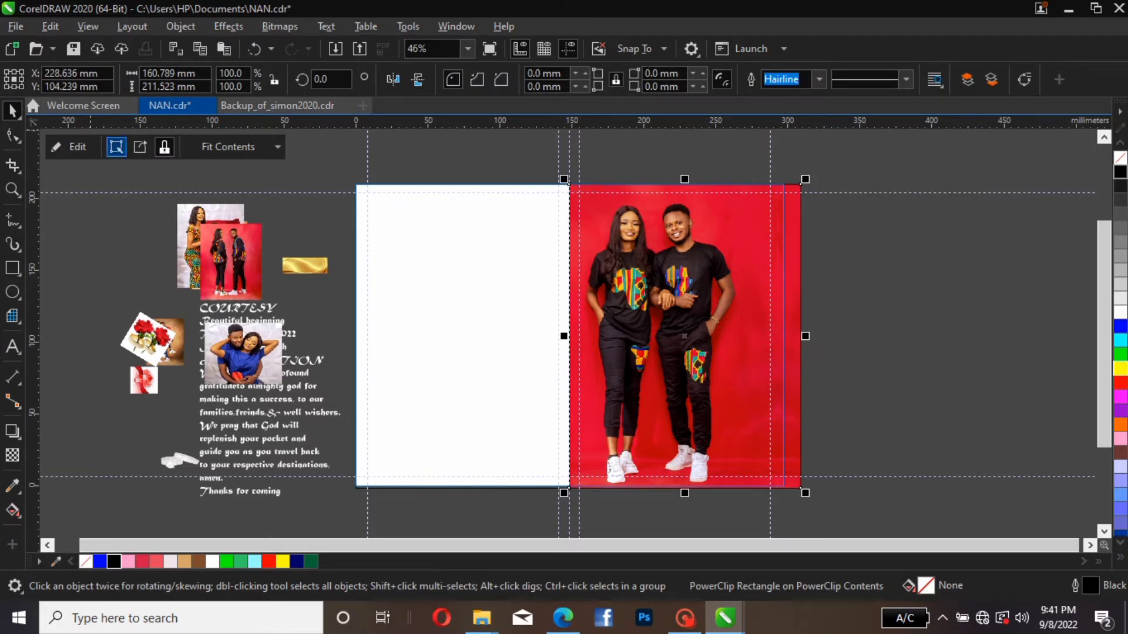
- Reopen the PowerClip contents and draw a rectangle about 194 by 45 mm across the couple's feet at the photo's bottom
click(71, 146)
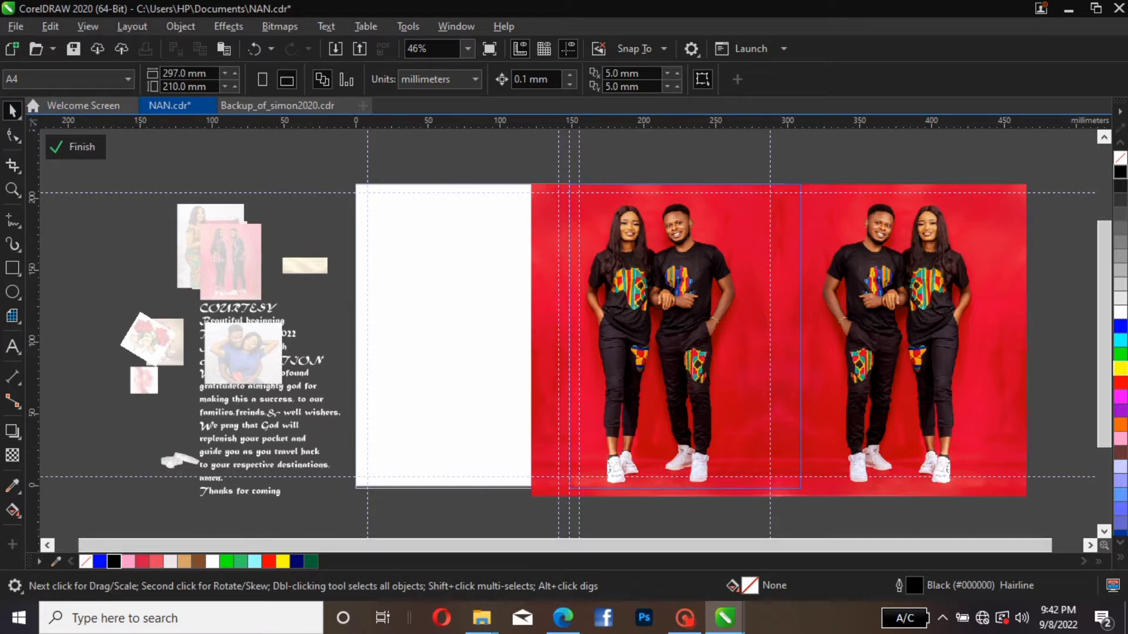
click(12, 268)
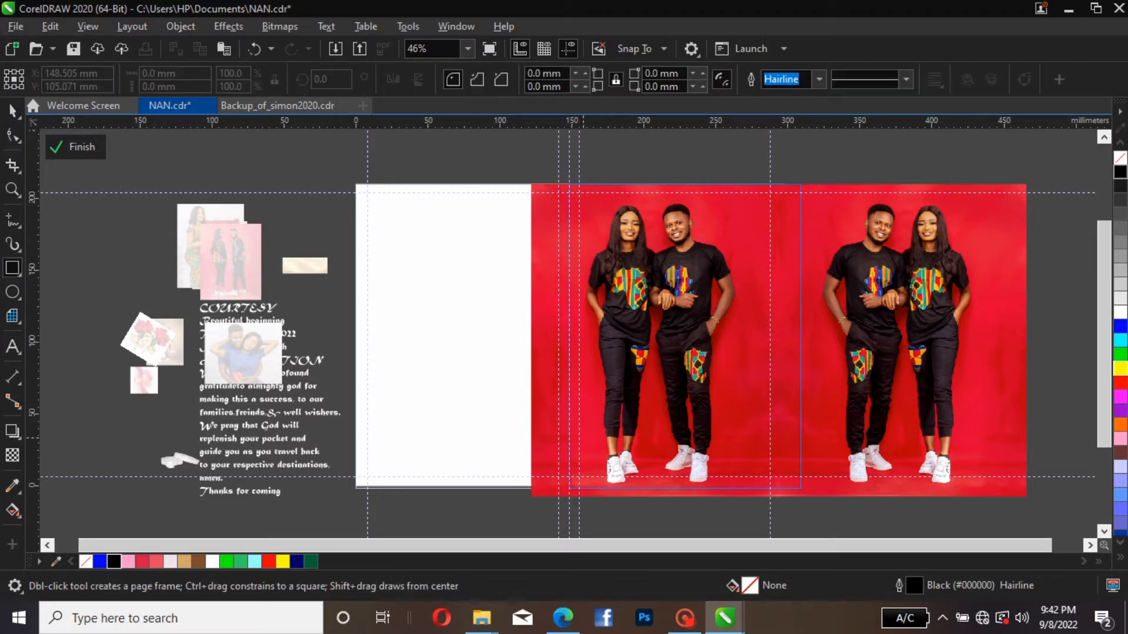
click(537, 440)
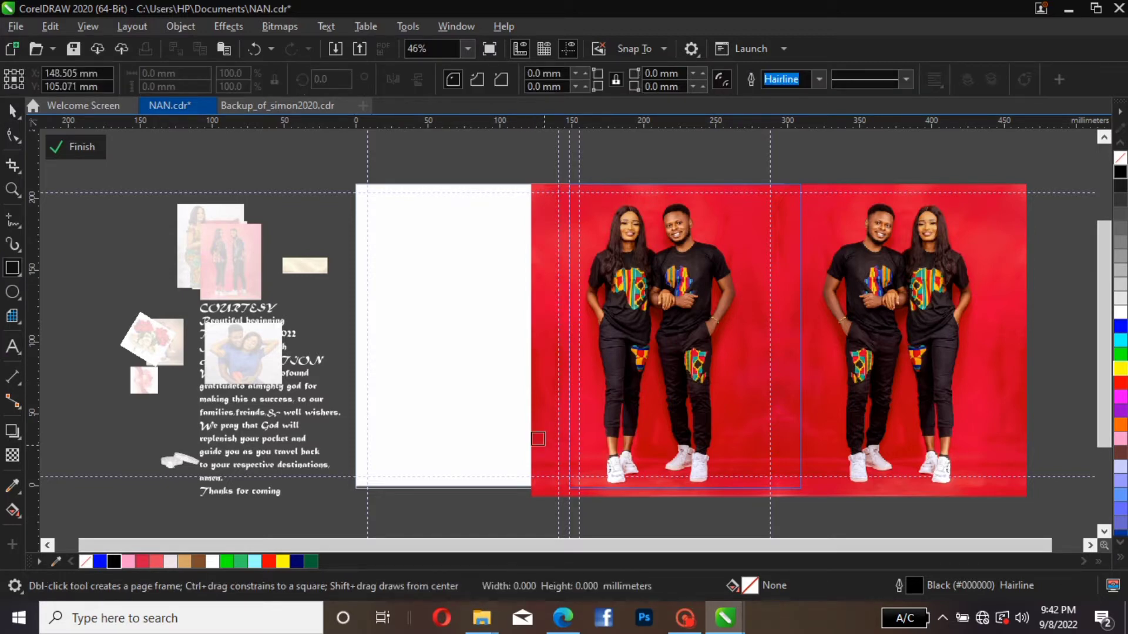
mouse_move(537, 439)
mouse_down()
mouse_move(823, 481)
mouse_move(810, 491)
mouse_up()
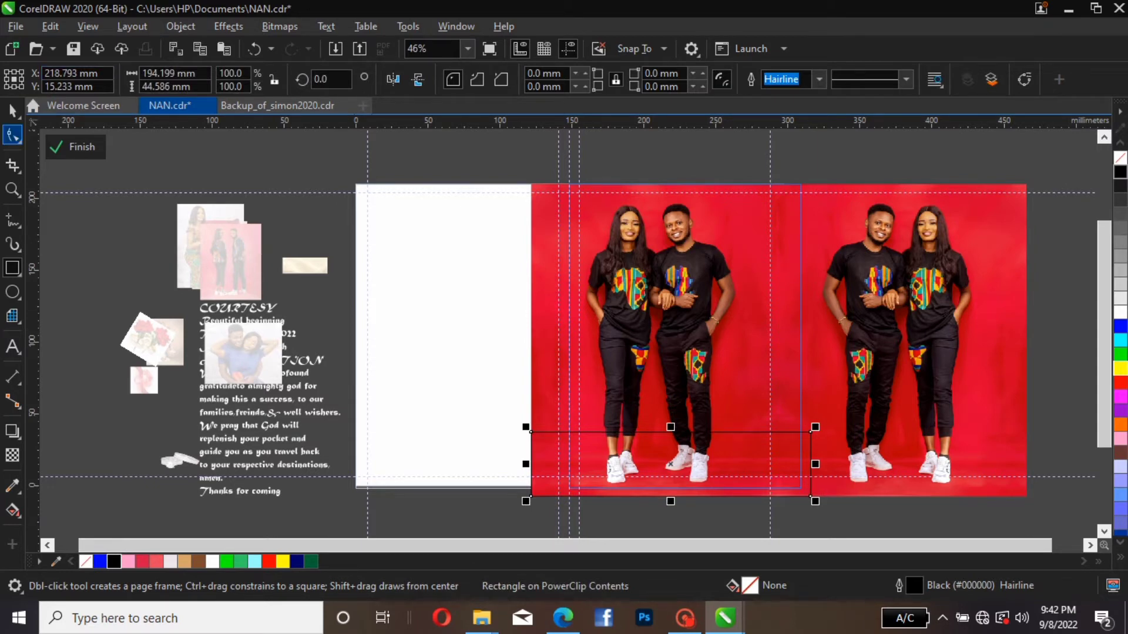
- Fill the rectangle over the couple's feet with black and remove its outline
click(12, 110)
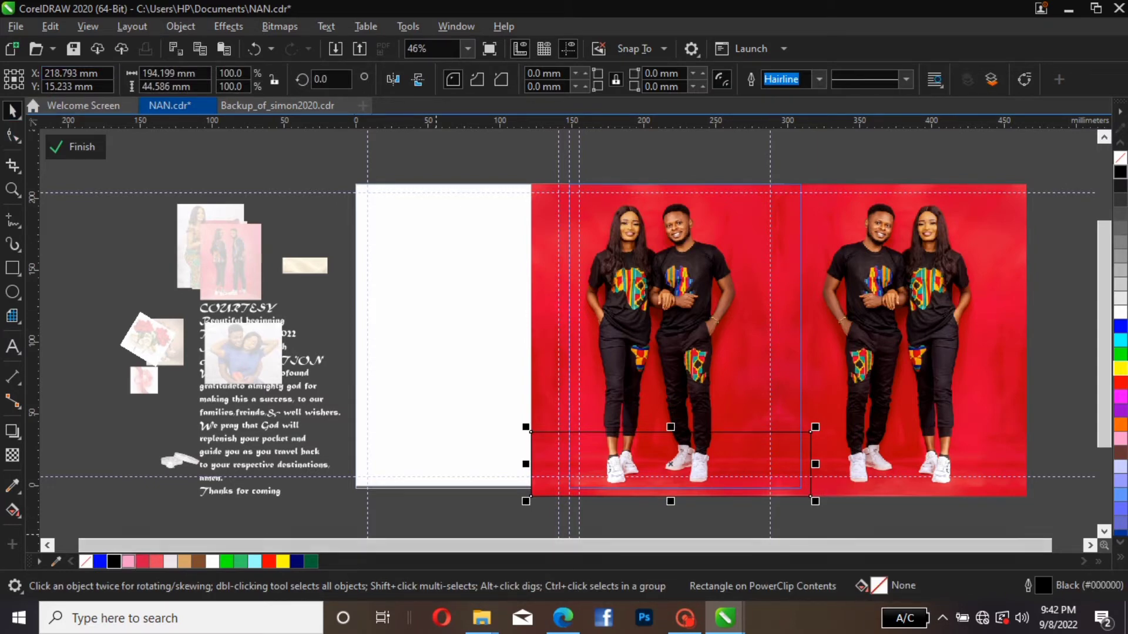
click(114, 562)
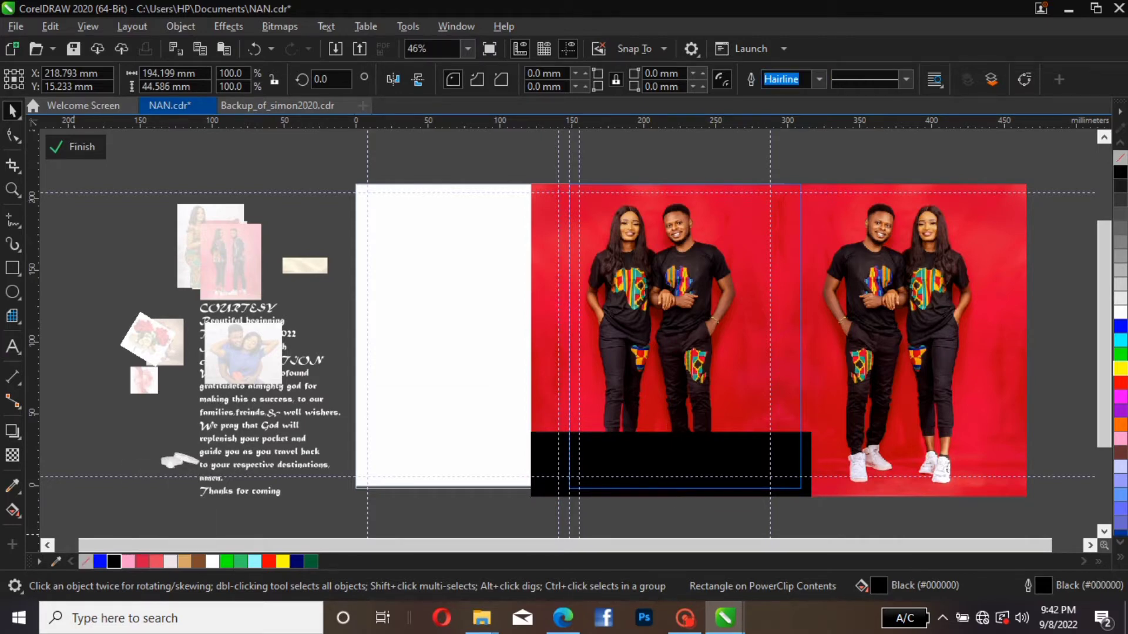
right_click(86, 562)
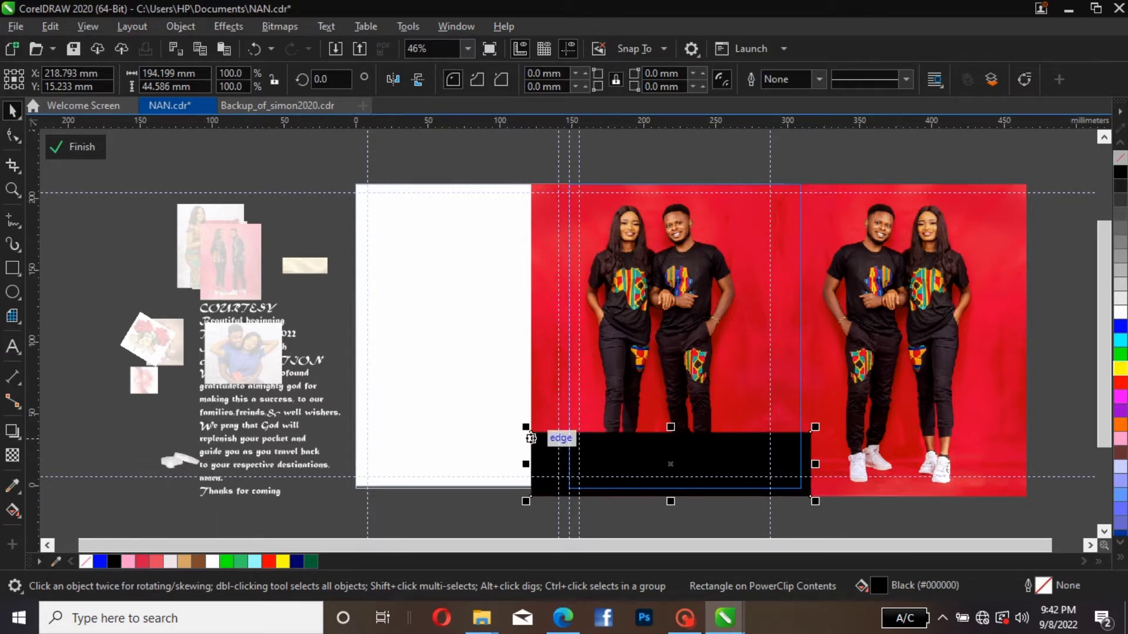
- Apply a vertical fountain transparency to the black rectangle, solid at the bottom and fading out upwards just above the shoes
key(F7)
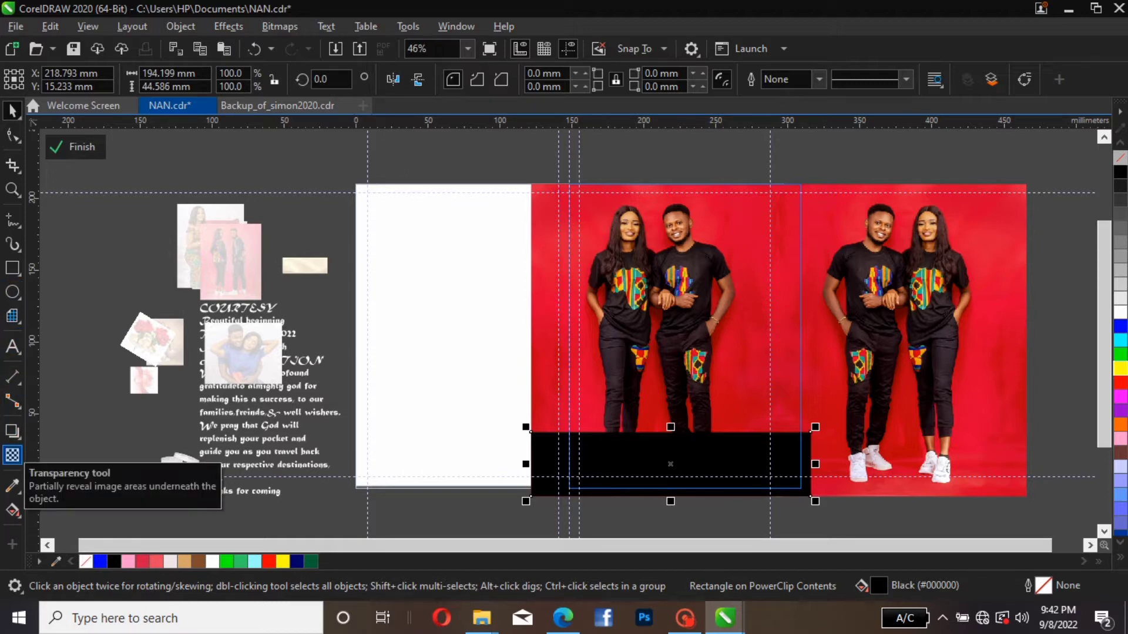
click(13, 455)
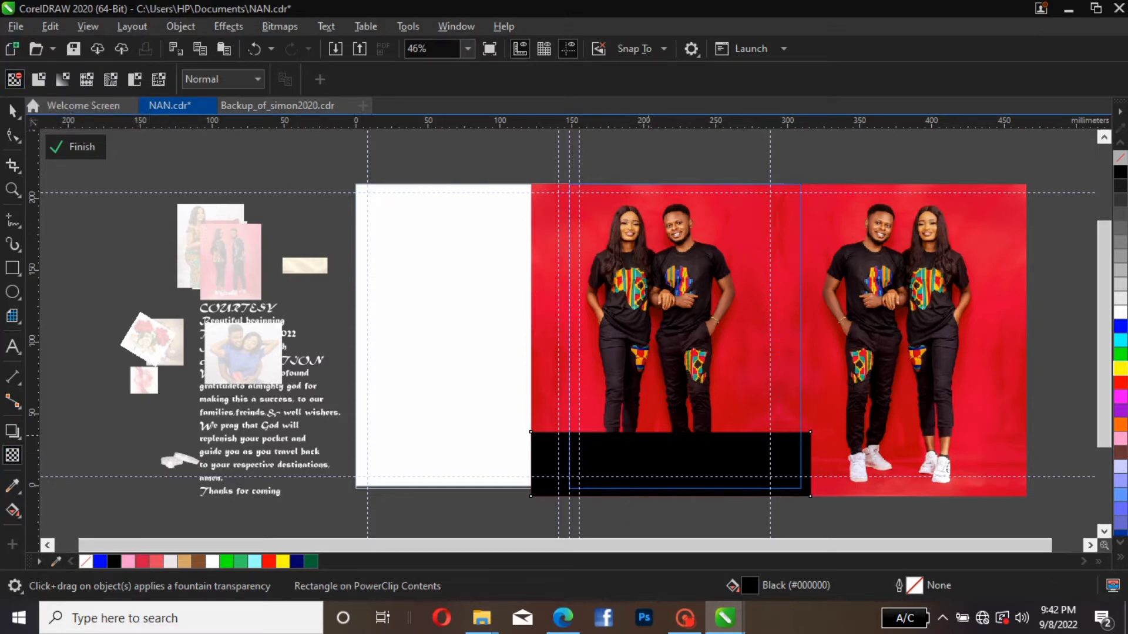
drag(648, 432, 675, 509)
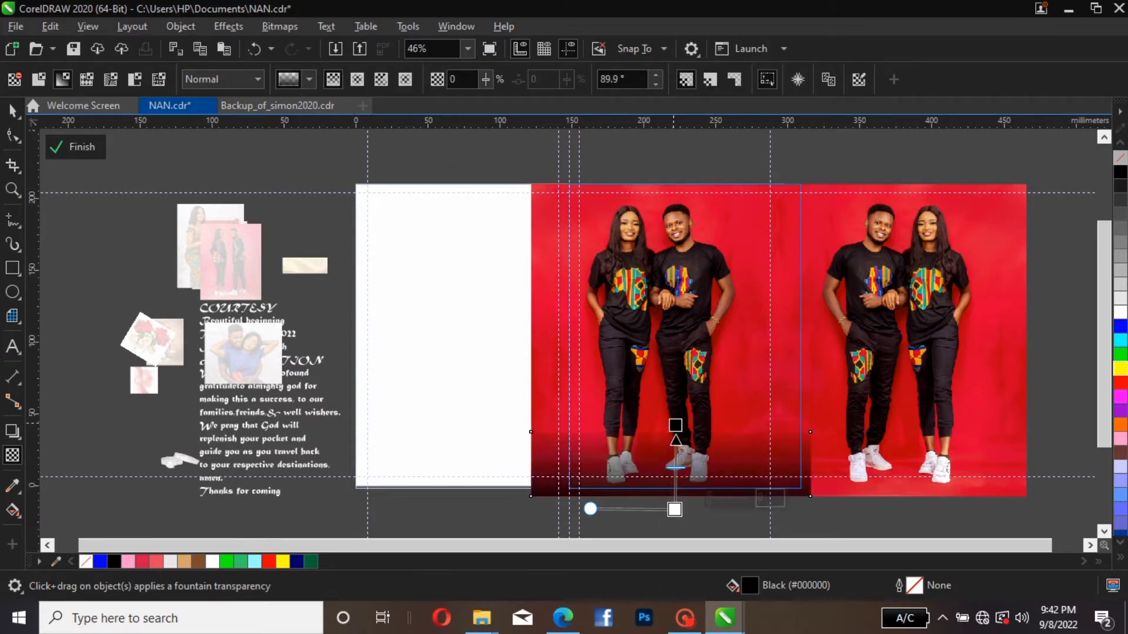
drag(675, 425, 670, 432)
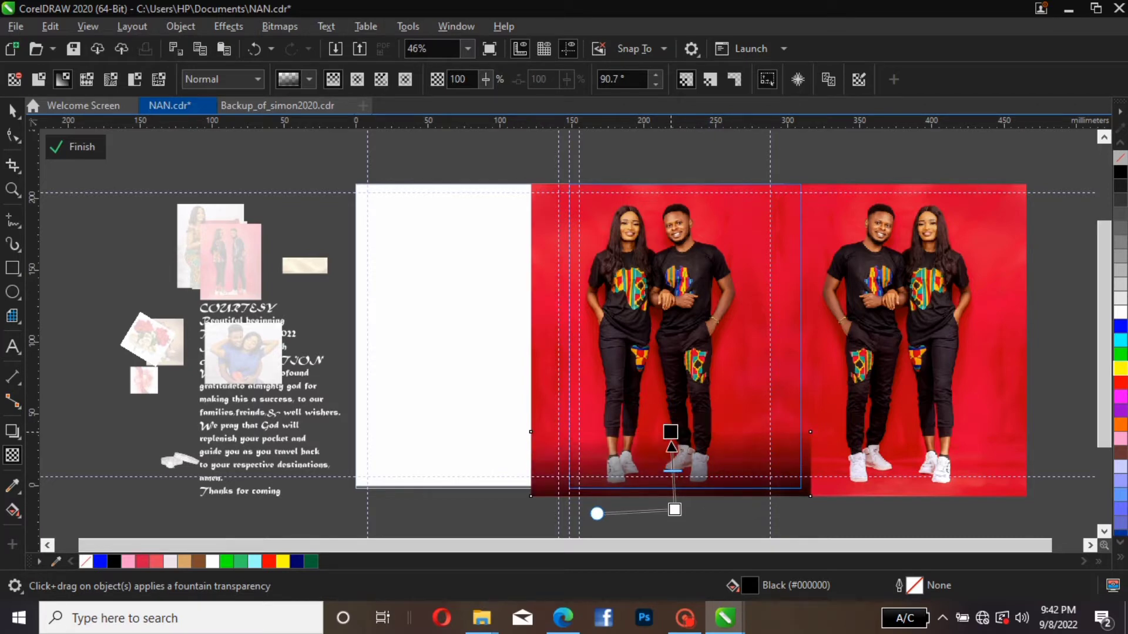
drag(670, 431, 674, 440)
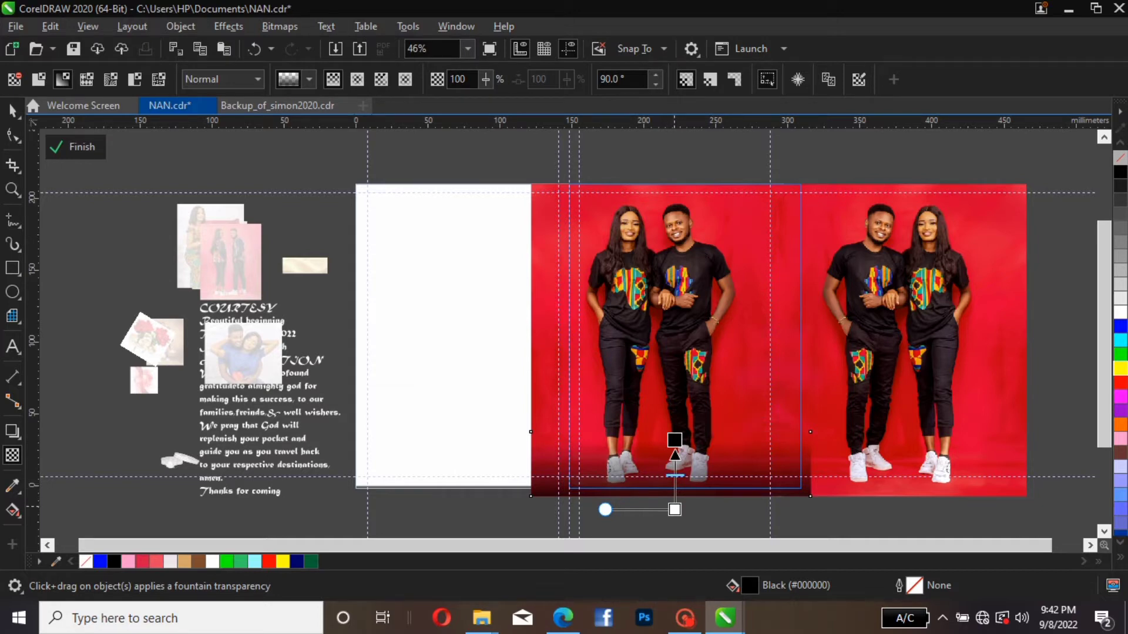
drag(675, 509, 674, 488)
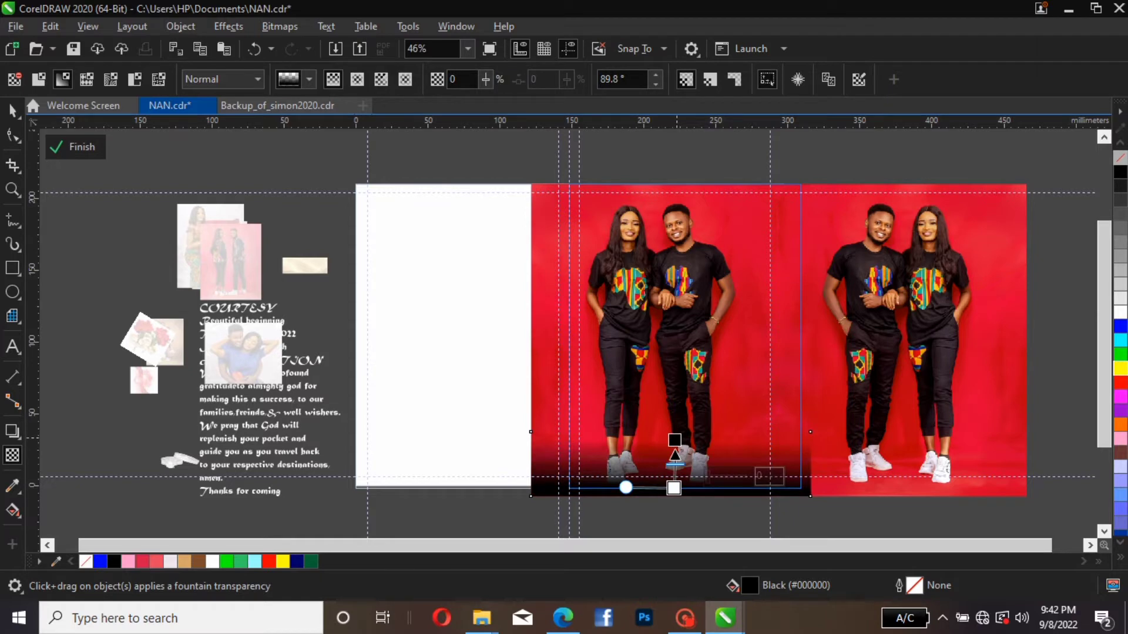
- Adjust the black rectangle's vertical fountain transparency to run from its bottom edge to just below its top edge
drag(674, 440, 676, 422)
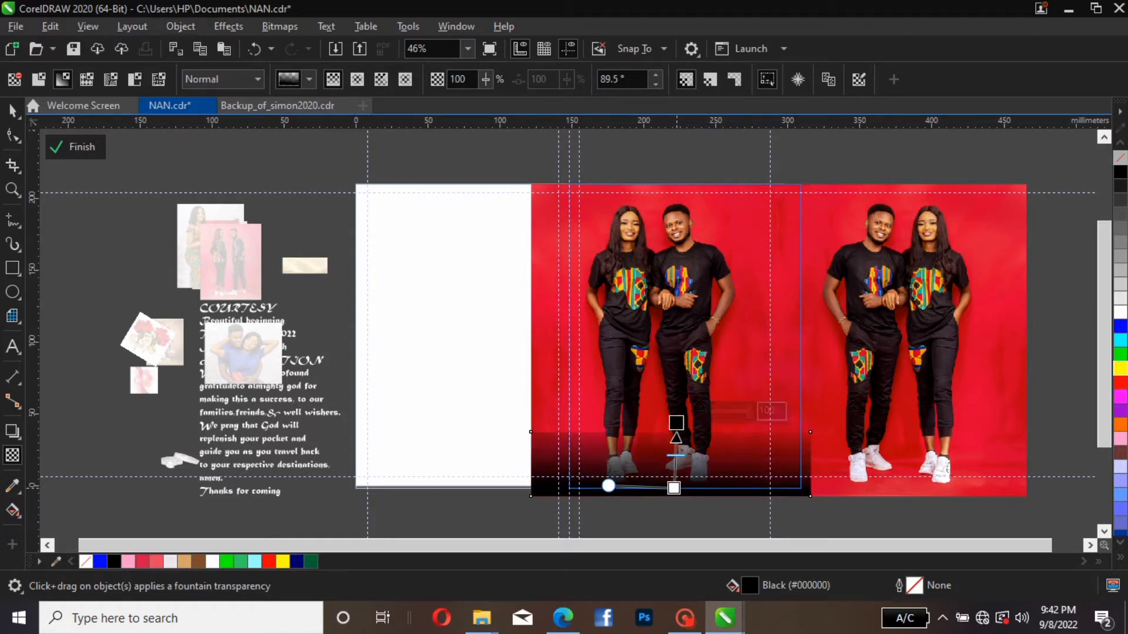
drag(674, 488, 680, 496)
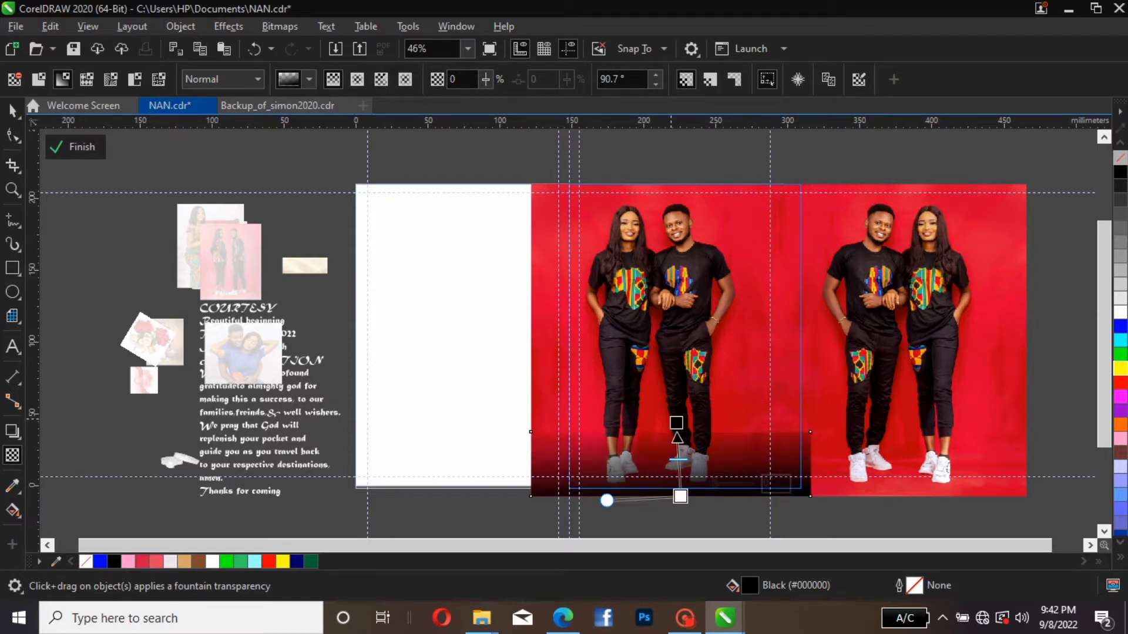
drag(676, 422, 679, 432)
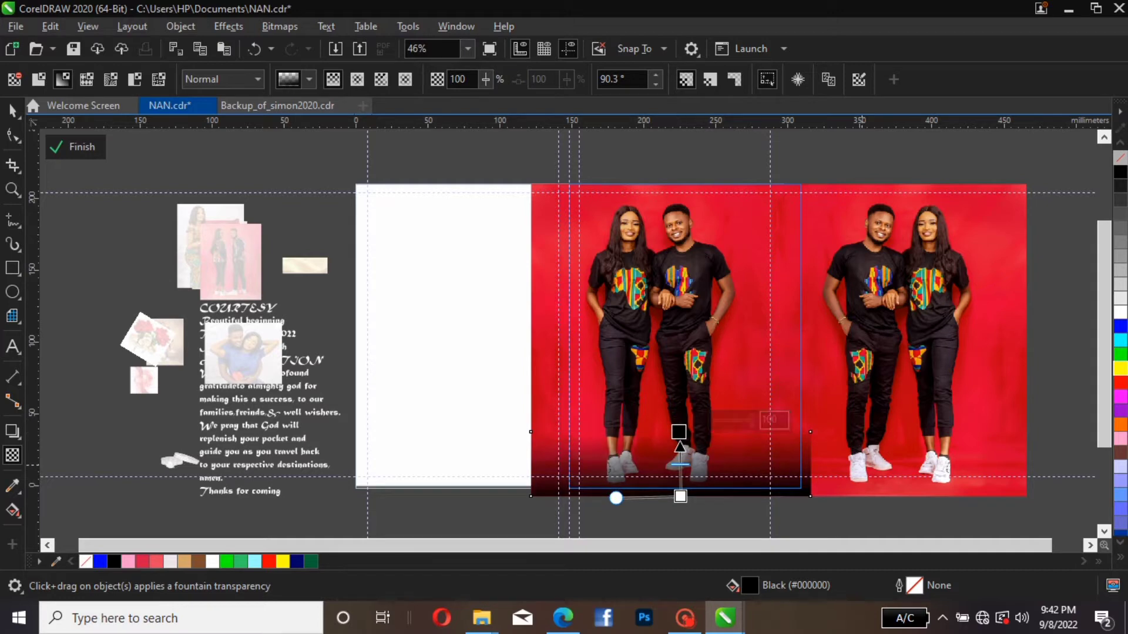
drag(679, 432, 683, 436)
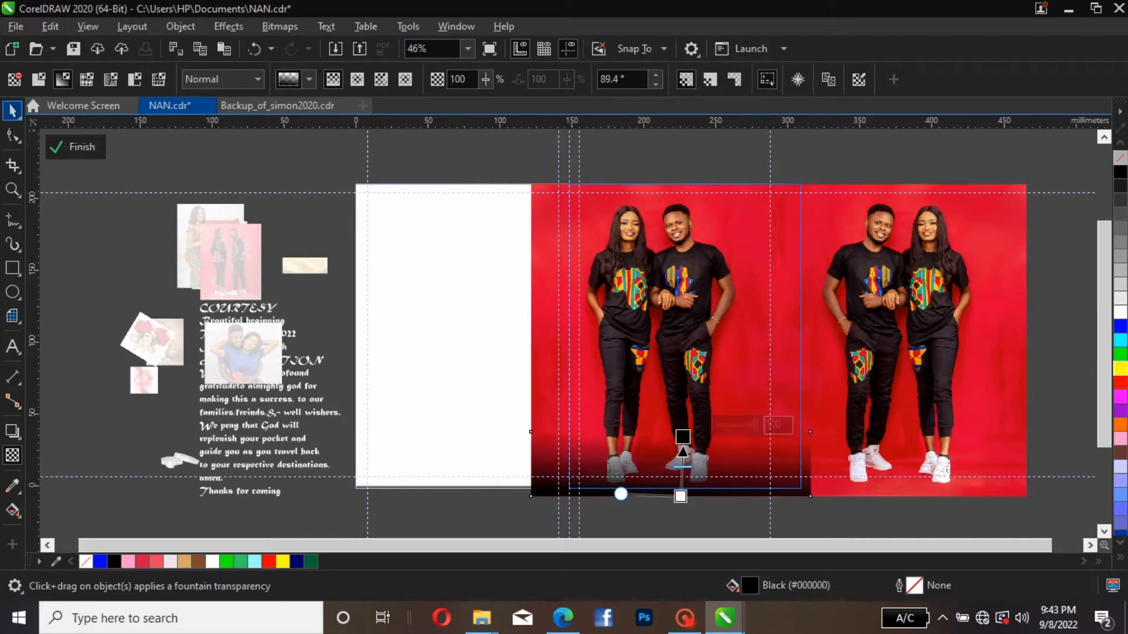
- Nudge the faded black rectangle up about 1.7 mm over the couple's feet and finish editing the PowerClip
click(12, 110)
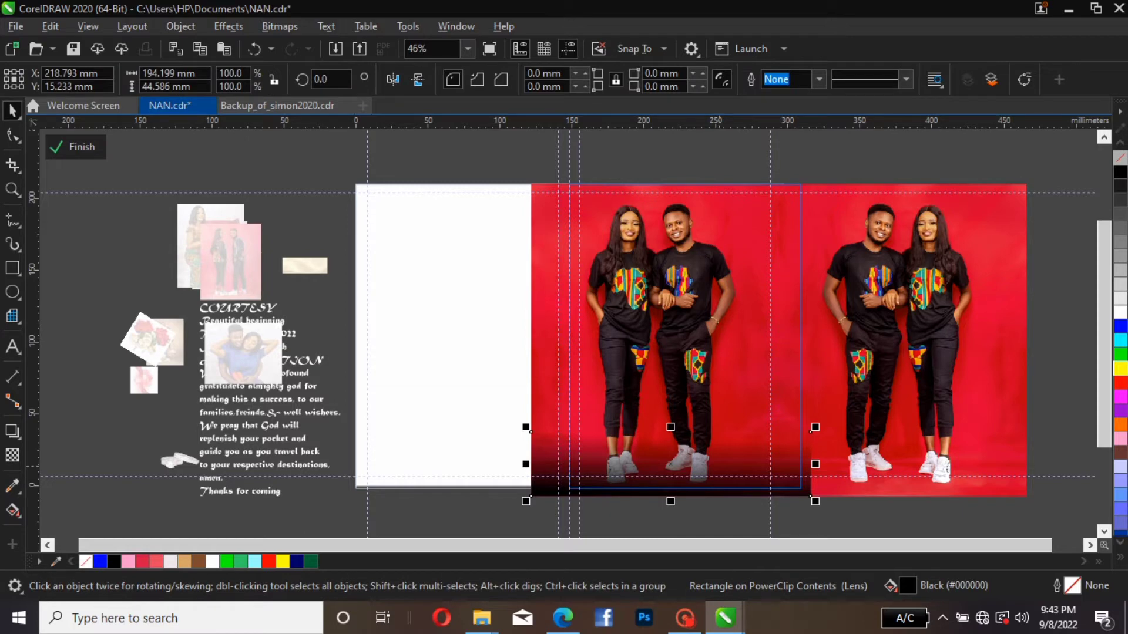
key(Up)
key(Up)
key(Up)
key(Up)
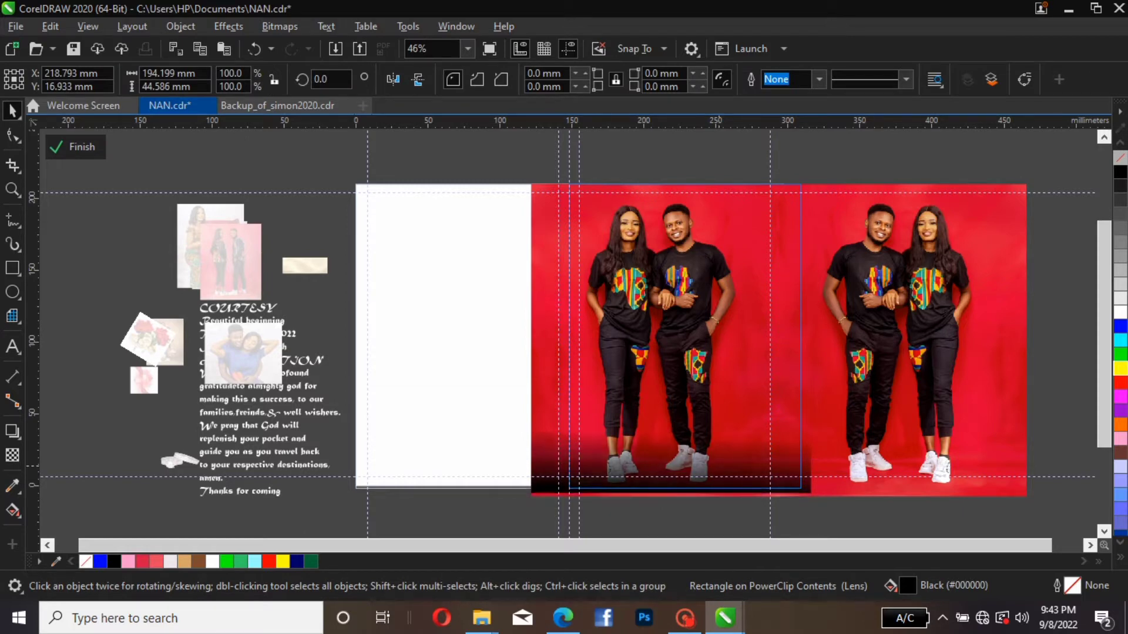
click(688, 305)
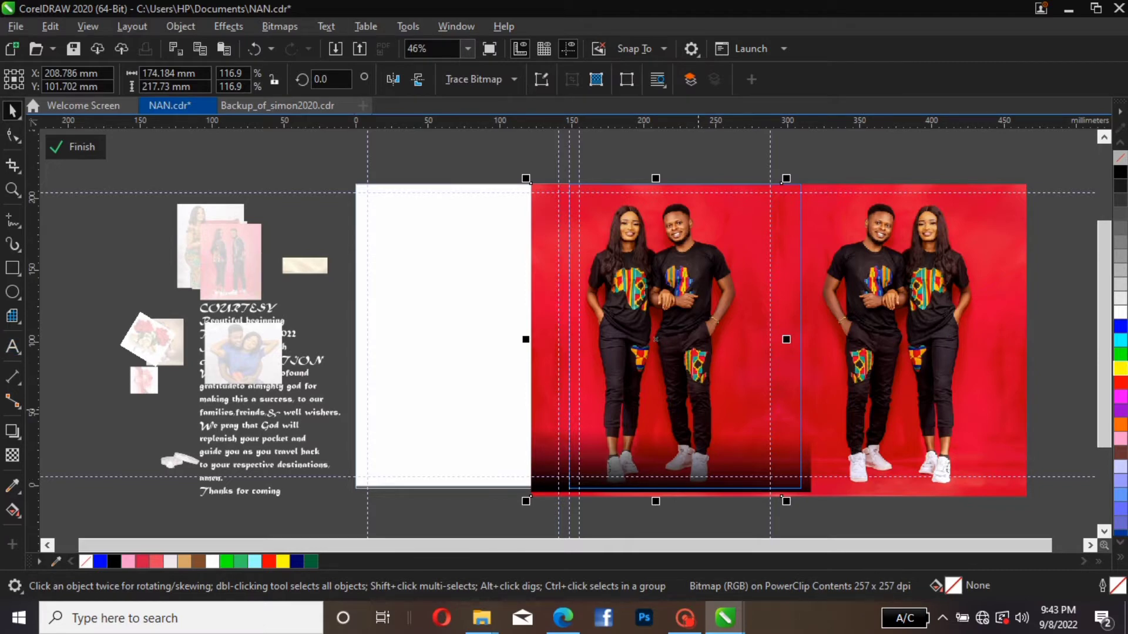
click(679, 455)
click(703, 519)
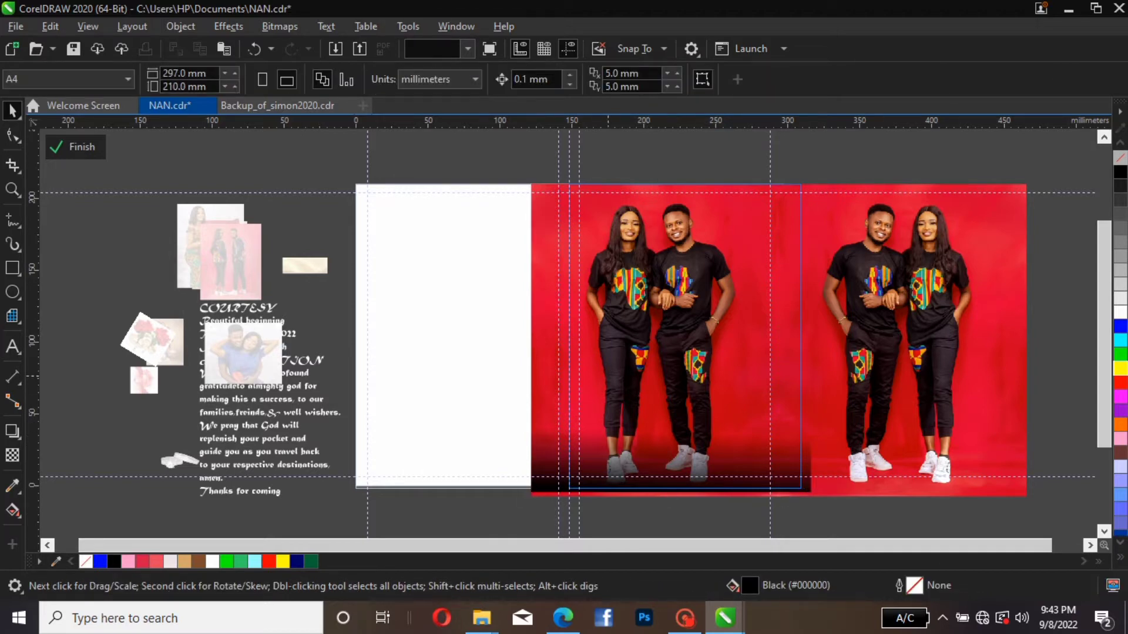
key(Tab)
click(81, 147)
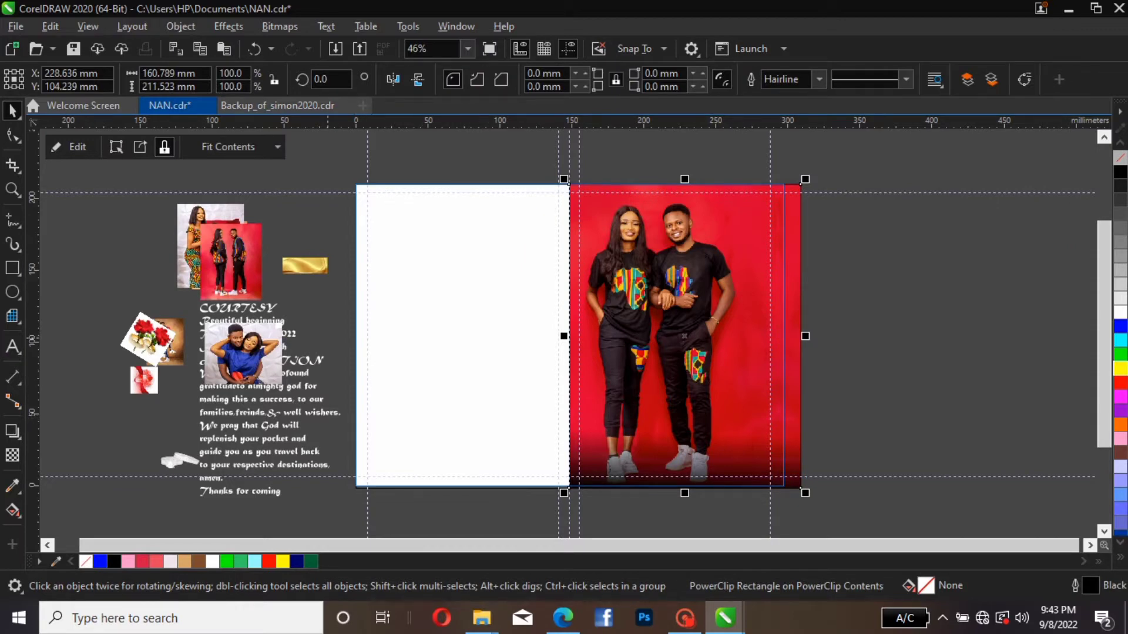
- PowerClip the gold texture bitmap inside the right-half frame holding the standing couple's photo
click(306, 291)
click(306, 268)
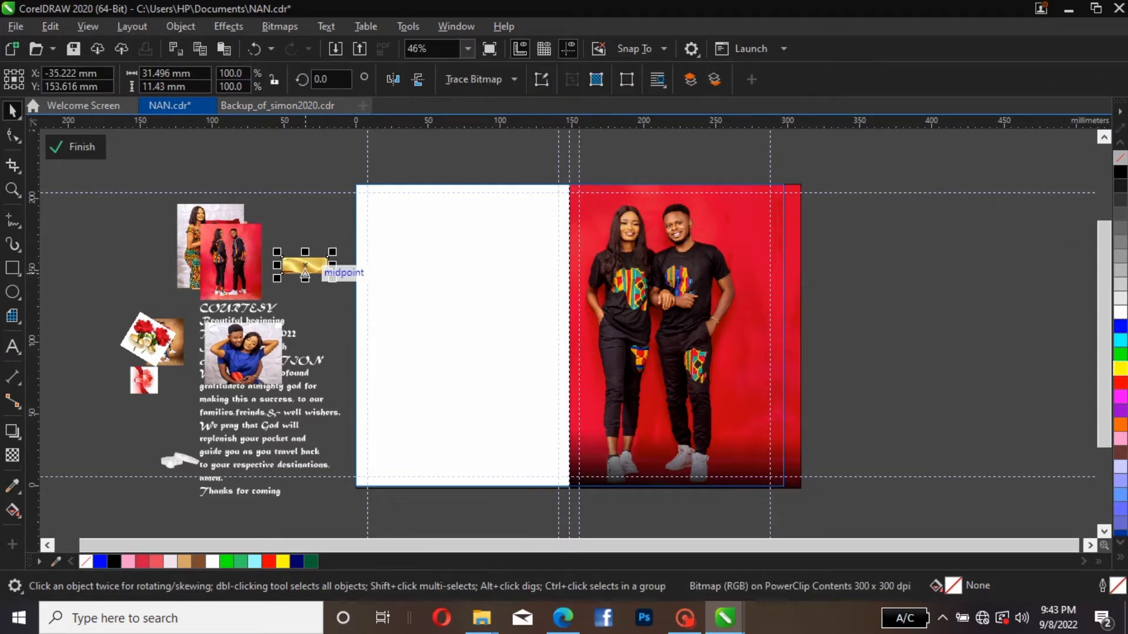
right_click(268, 347)
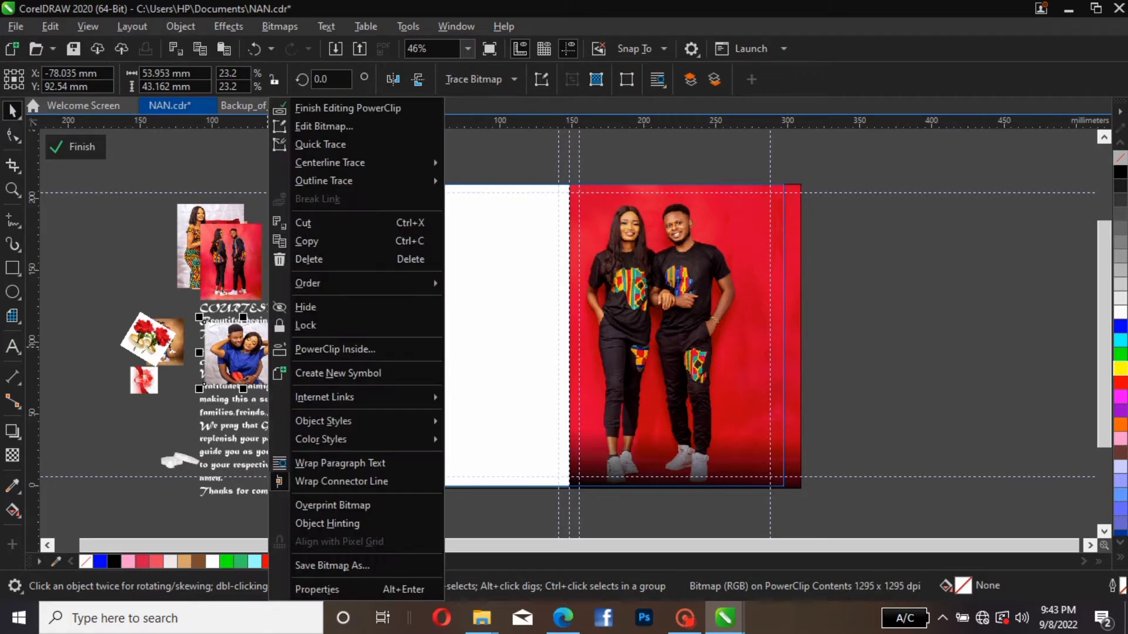
click(306, 240)
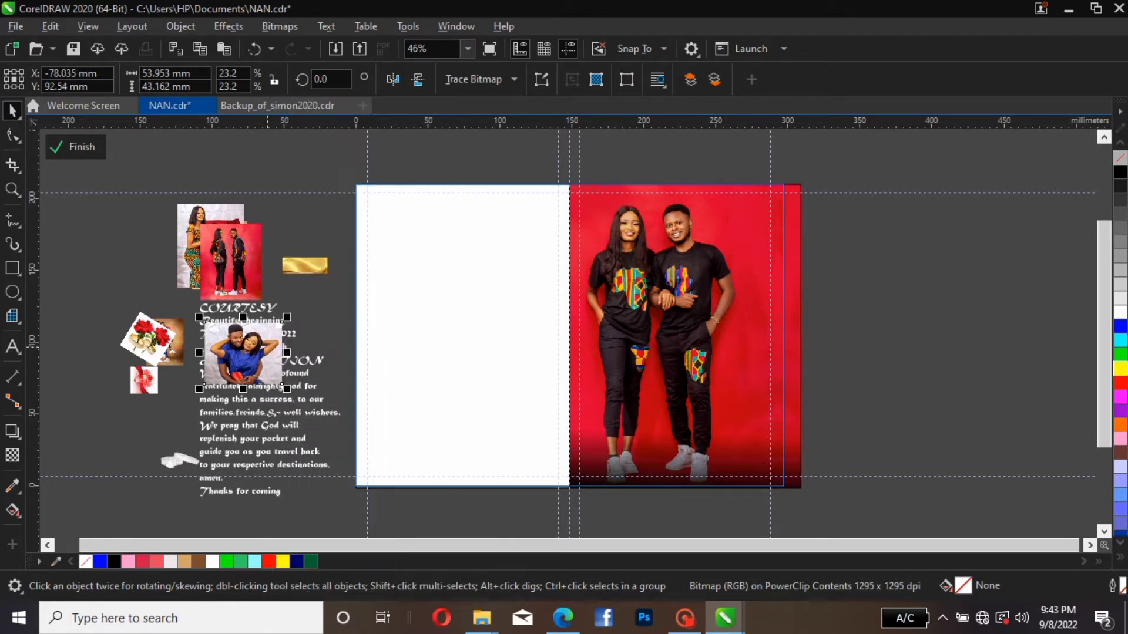
right_click(299, 266)
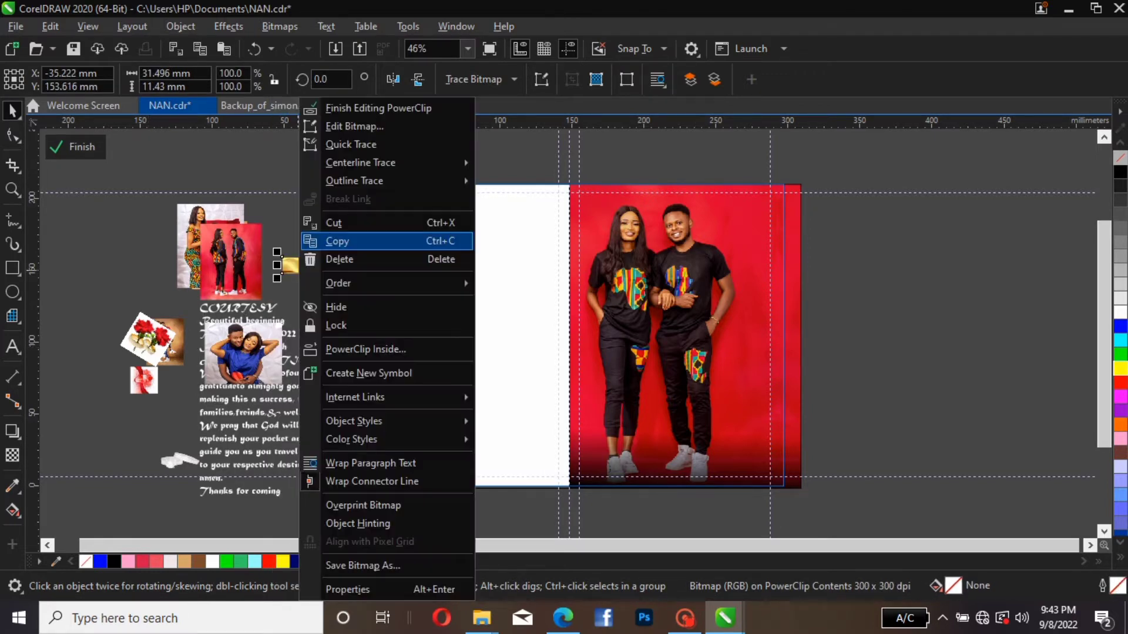
click(365, 350)
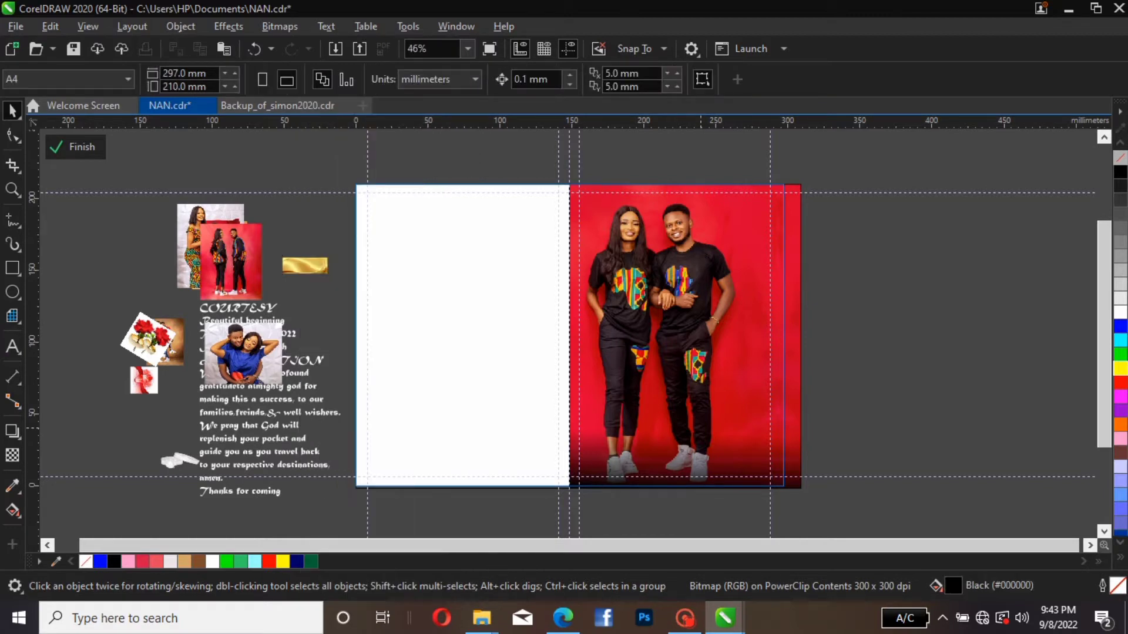
click(701, 428)
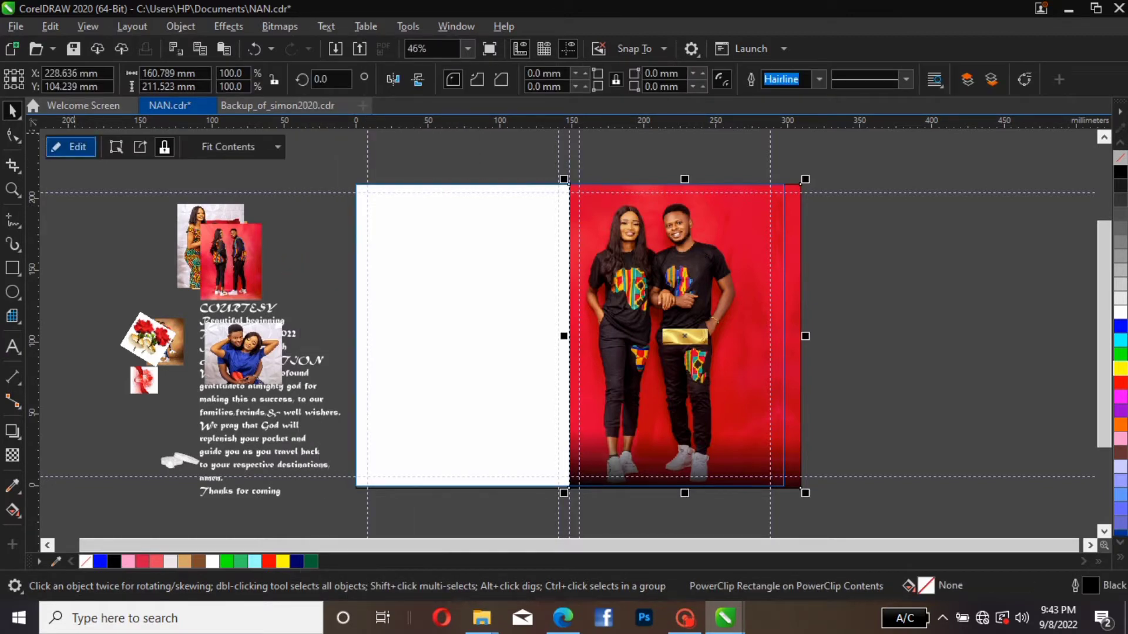
- Reopen the right-half PowerClip, move the gold bitmap to its bottom edge and stretch it into a strip about 175 by 25 mm
click(70, 147)
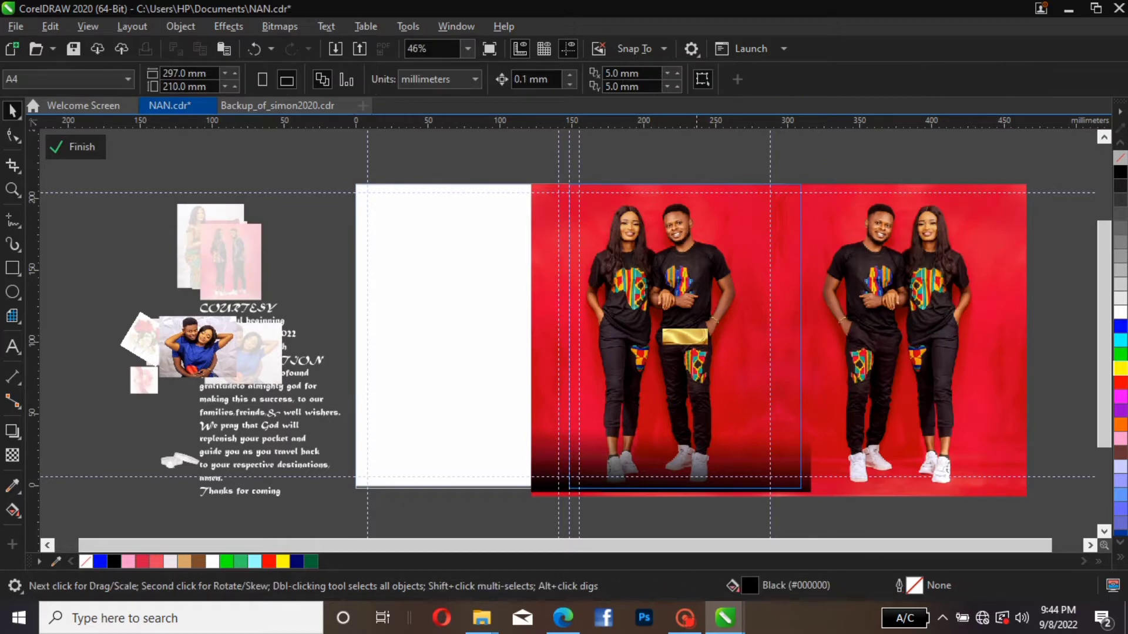
click(676, 335)
drag(685, 337, 582, 486)
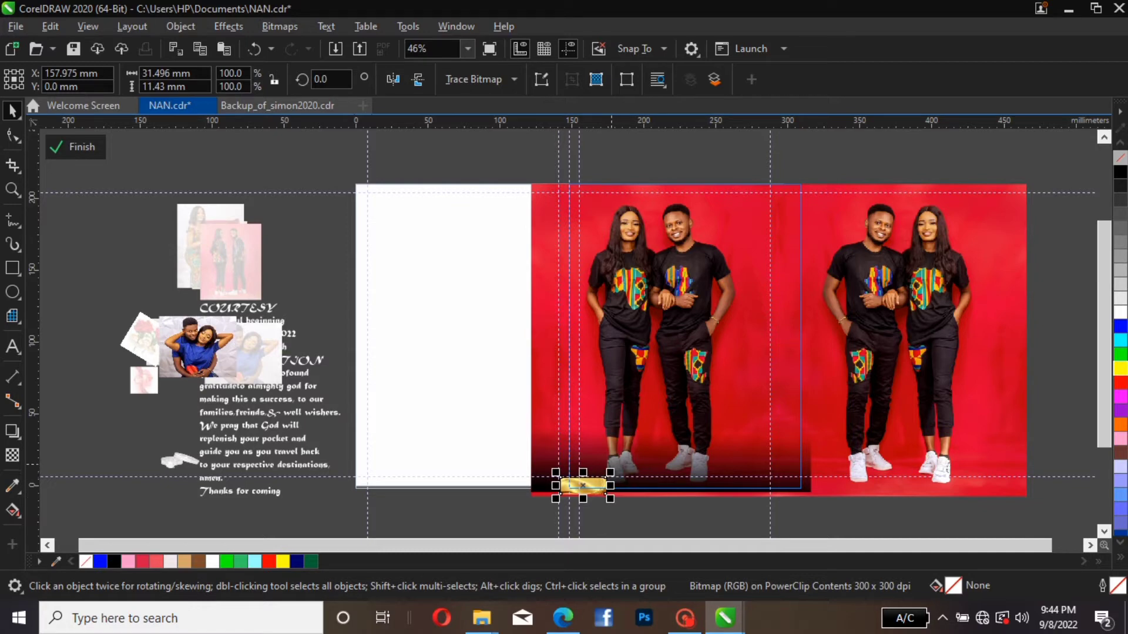
drag(610, 472, 805, 485)
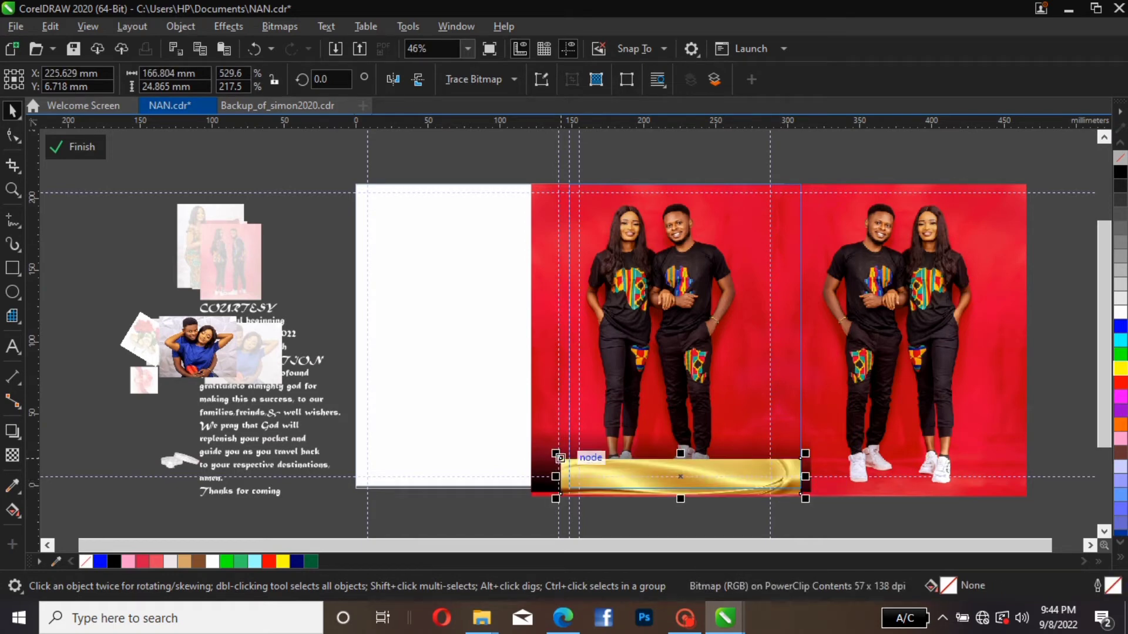
mouse_move(622, 480)
mouse_down()
mouse_move(612, 485)
mouse_move(620, 479)
mouse_up()
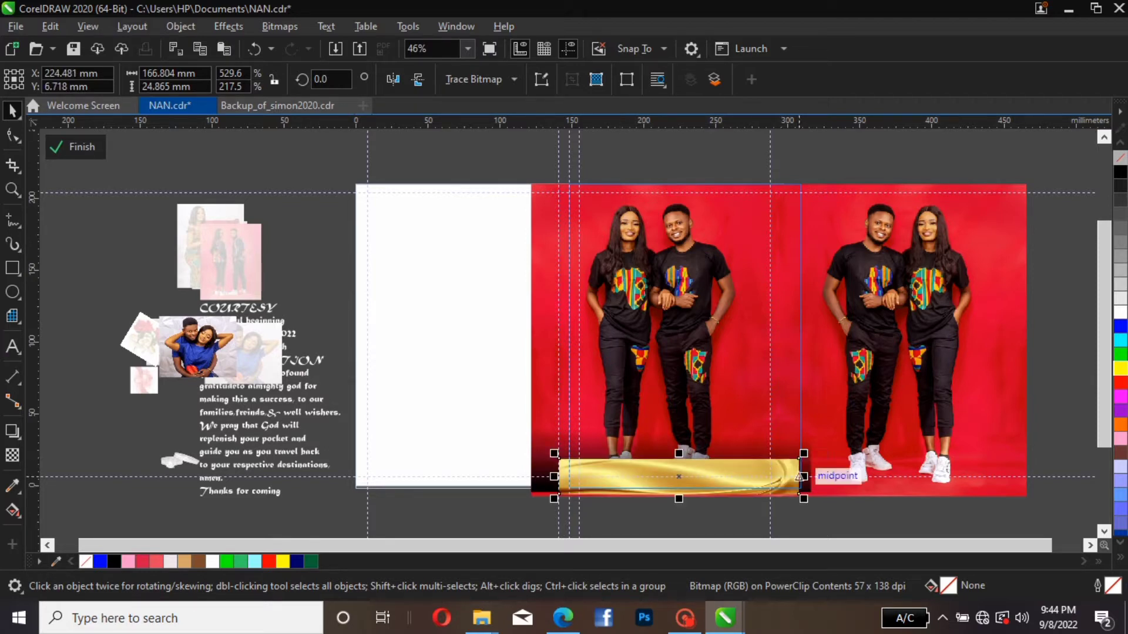
drag(799, 477, 815, 476)
- Lower the gold strip about 2.4 mm below the couple's feet and finish editing the right-half PowerClip
click(819, 421)
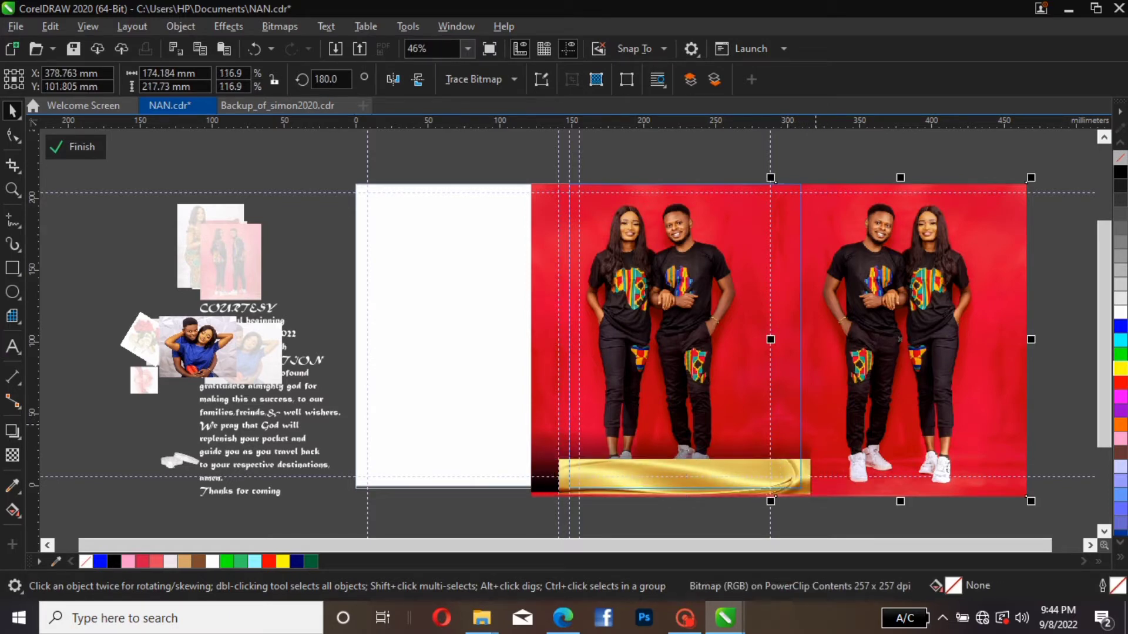
click(720, 443)
click(703, 467)
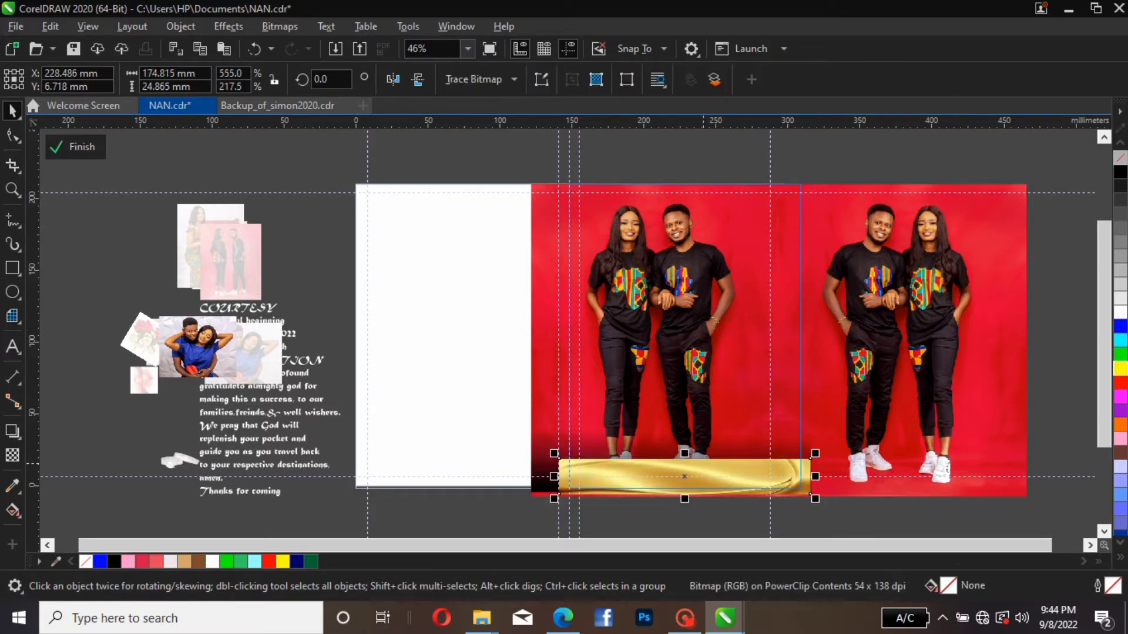
drag(703, 458, 702, 462)
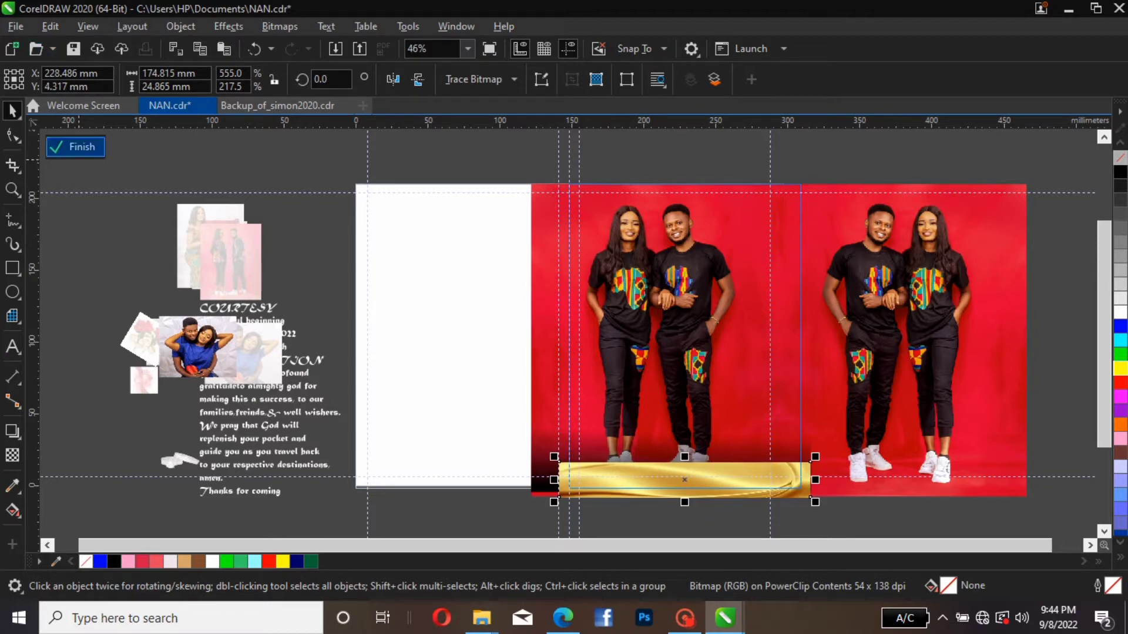
click(76, 147)
click(76, 147)
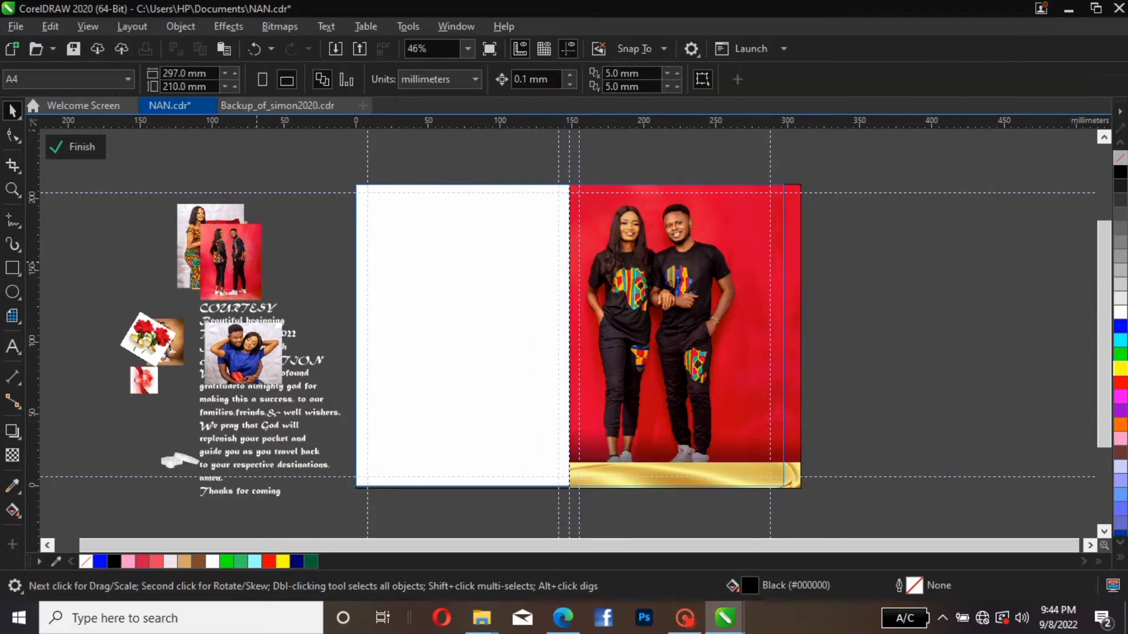
- Try a crimson (#D2184A) and a pink (#FF99CC) fill on the empty left-half rectangle
click(393, 318)
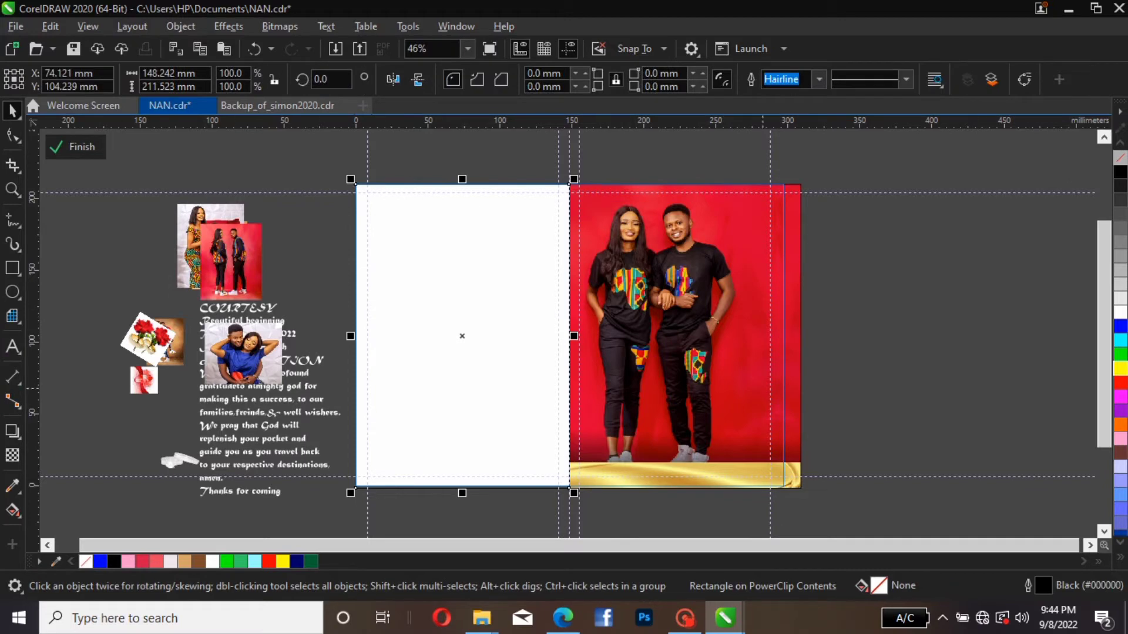
click(230, 262)
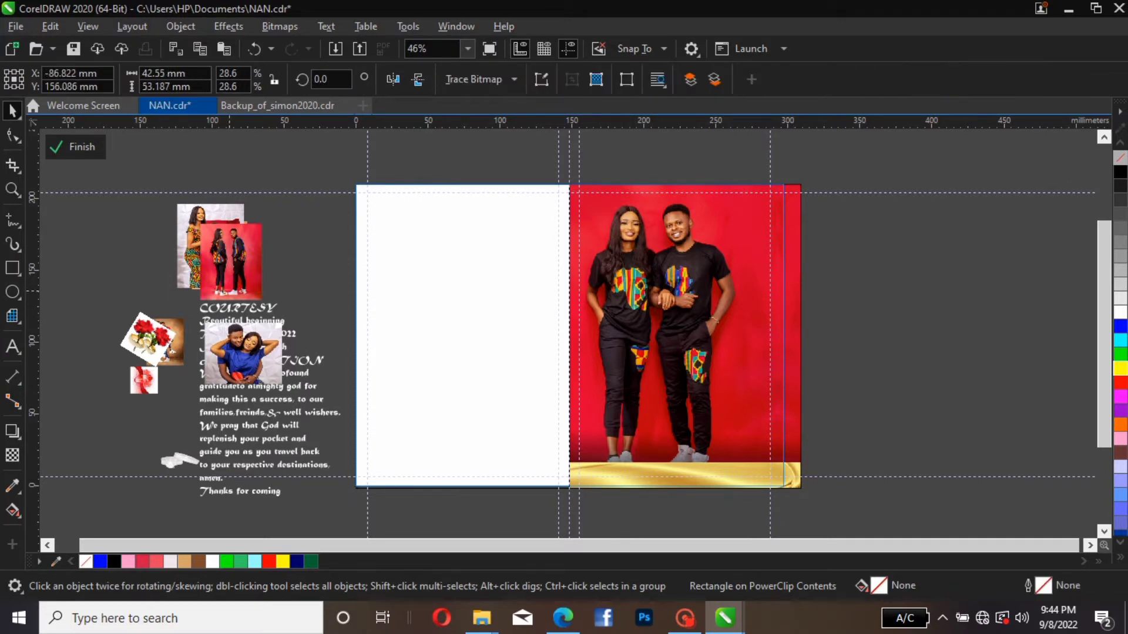
click(832, 389)
key(Escape)
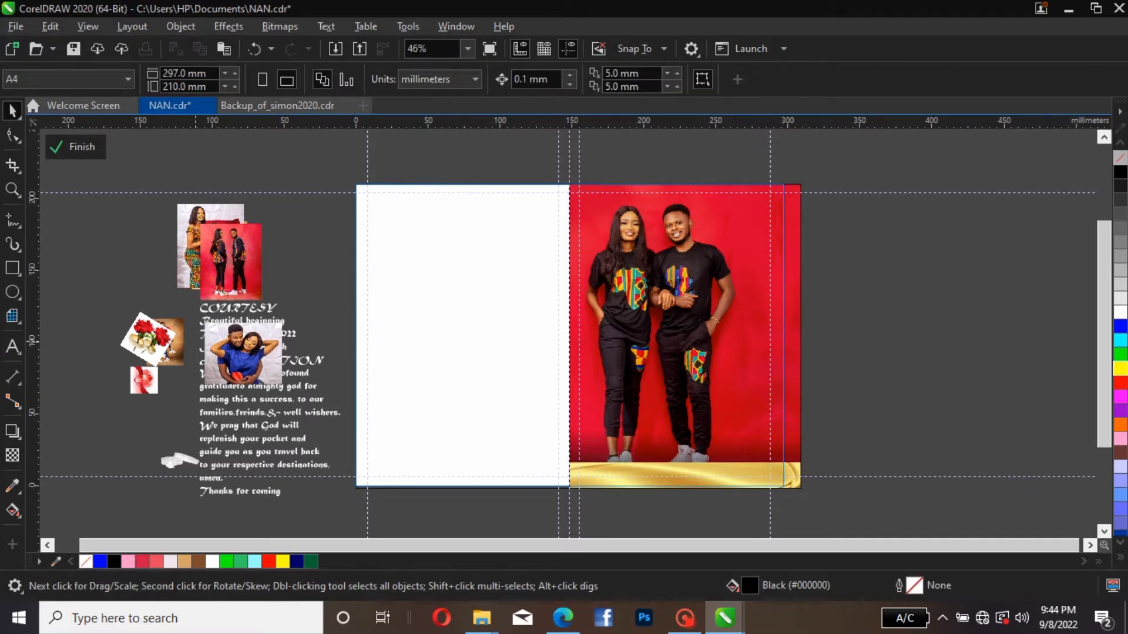
click(499, 345)
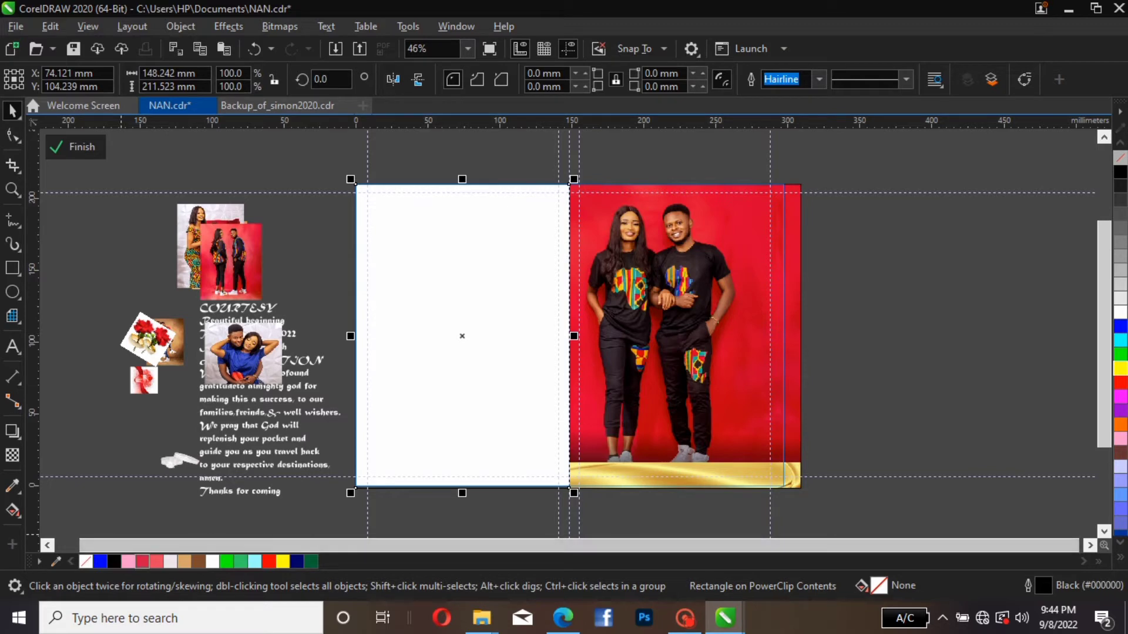
click(142, 561)
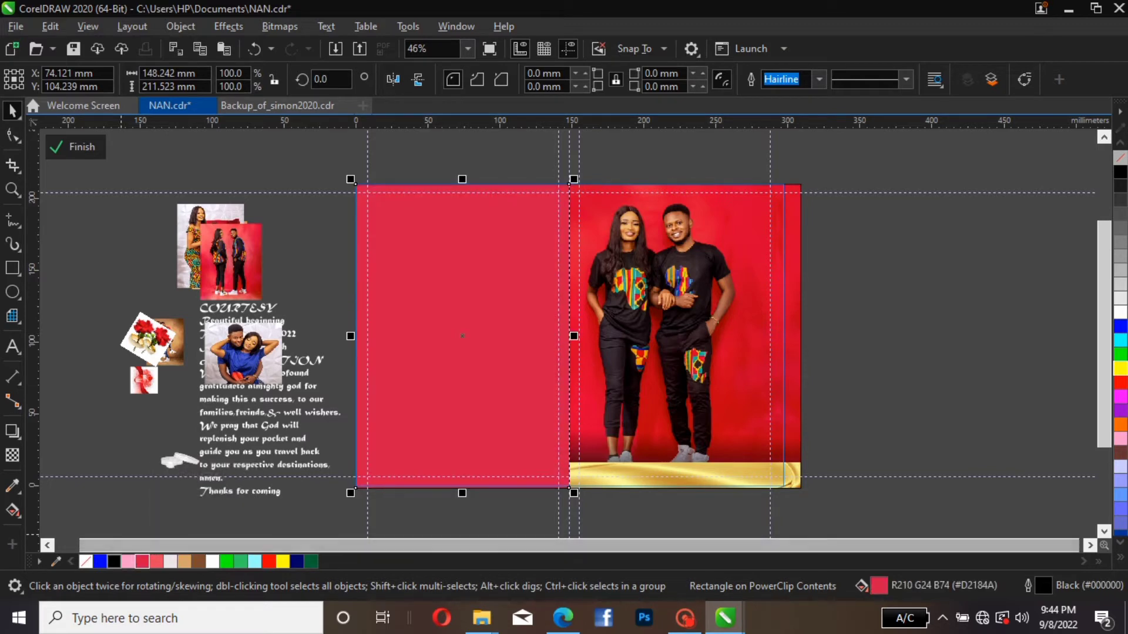
click(128, 561)
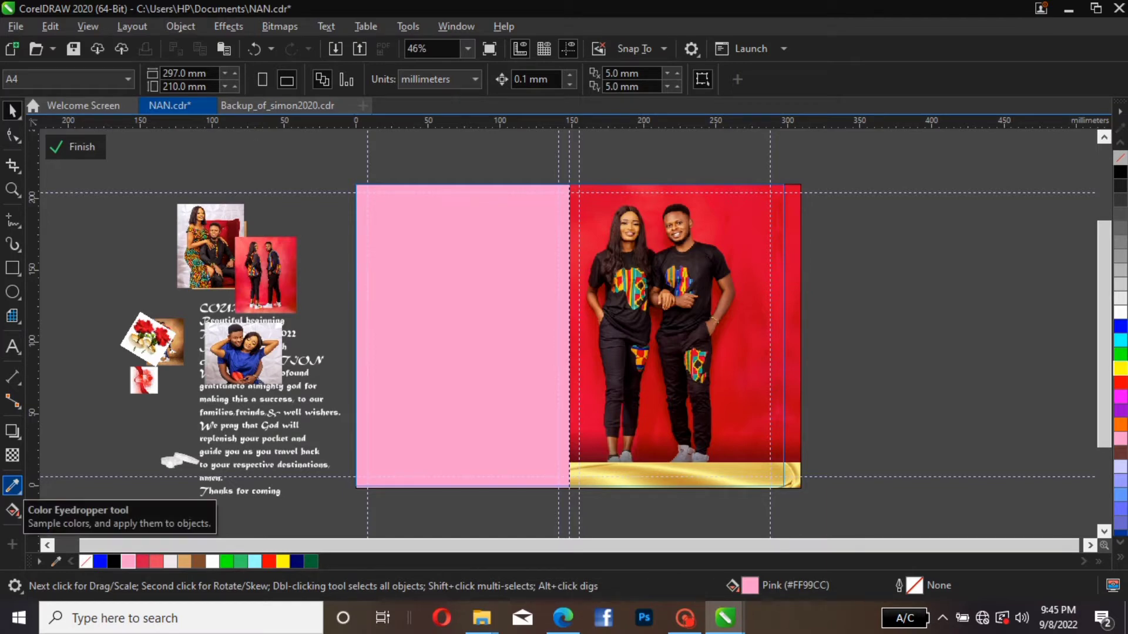
- Sample the red #E94B64 from the small red-background couple photo with the Color Eyedropper and fill the left-half rectangle with it
click(12, 485)
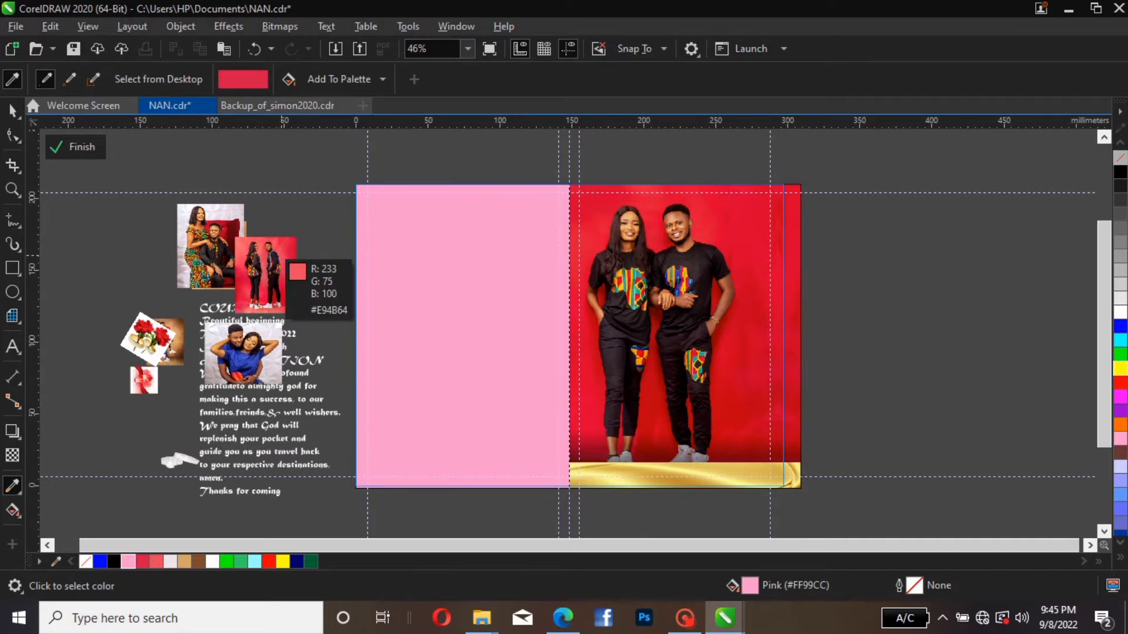
click(281, 258)
click(464, 323)
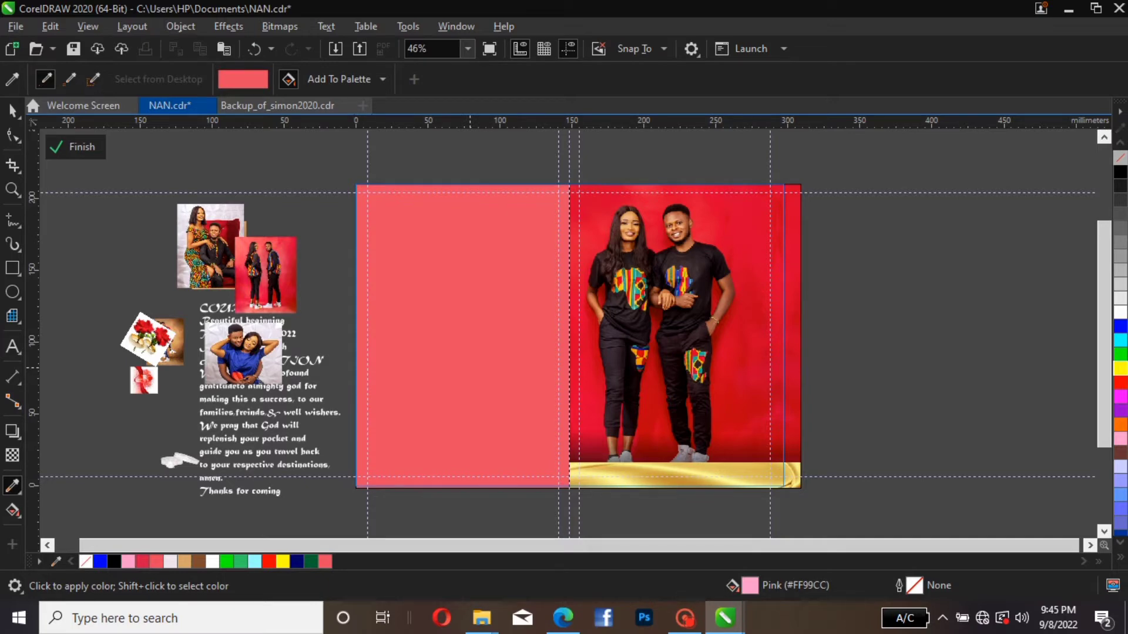
key(space)
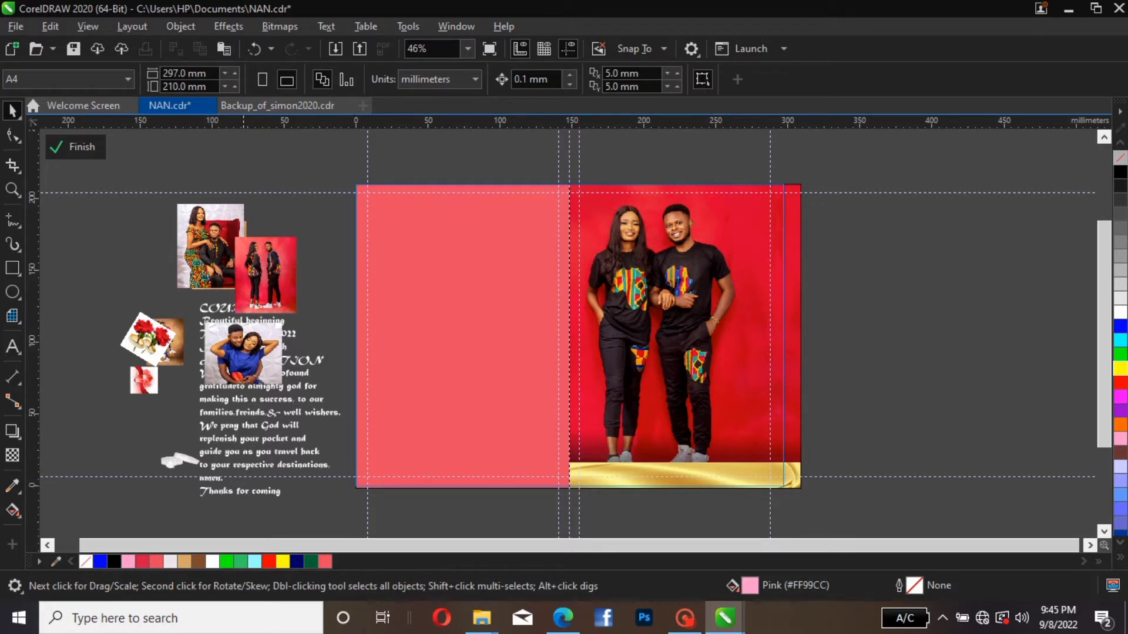
- PowerClip the photo of the couple in blue inside the red left-half rectangle
click(243, 352)
click(242, 353)
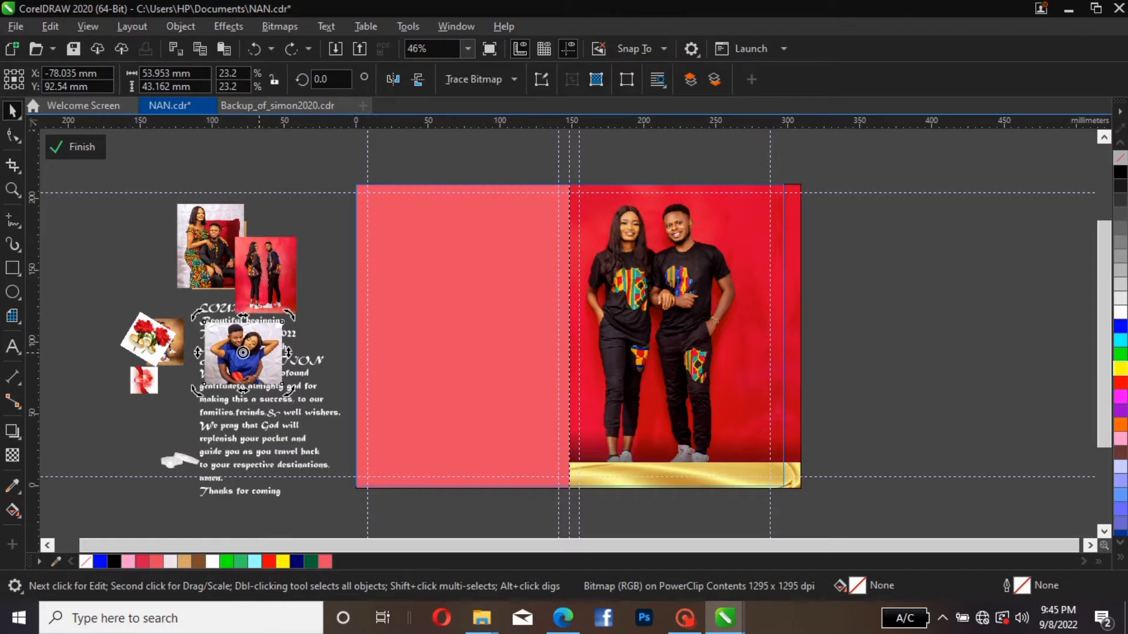
right_click(243, 352)
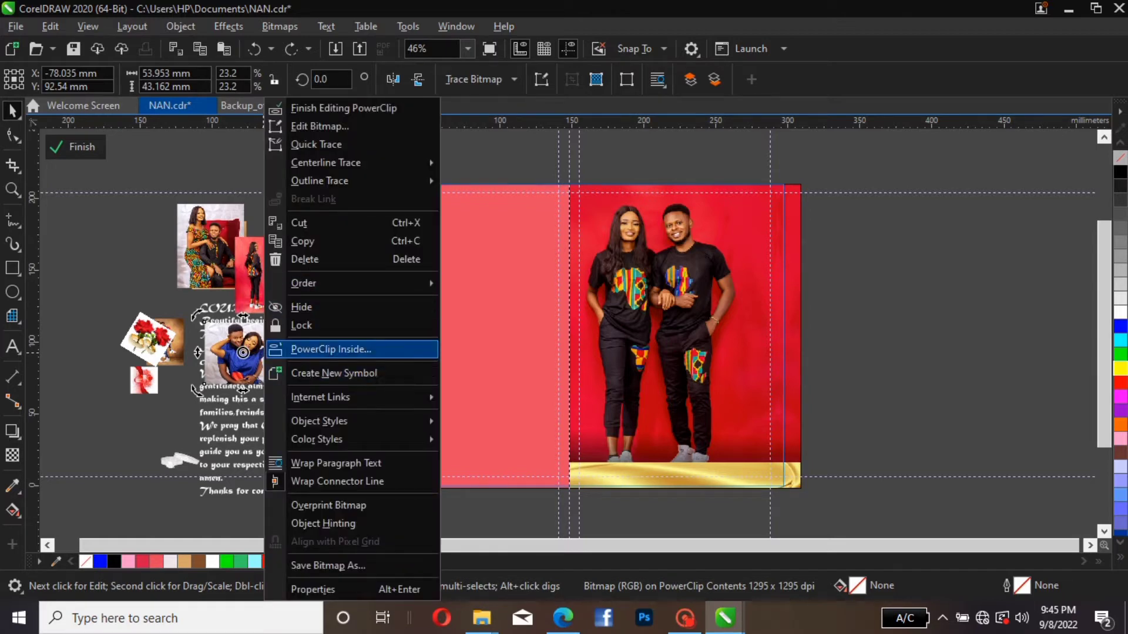
click(331, 348)
click(458, 329)
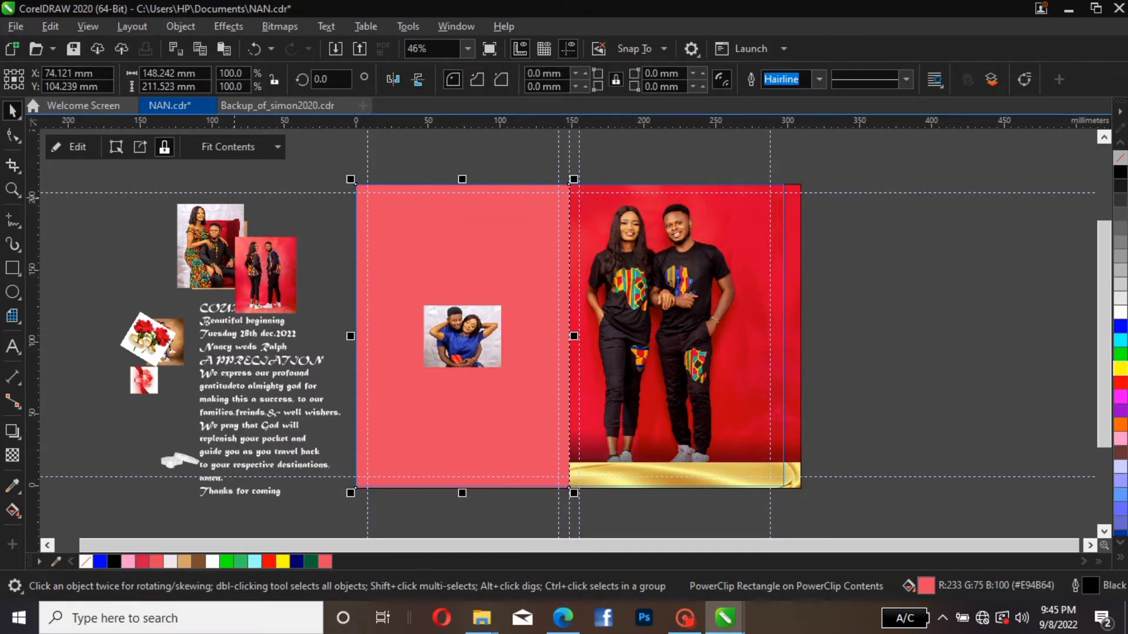
- Move the photo of the couple in blue to the lower-right corner of the left half inside its PowerClip
click(464, 321)
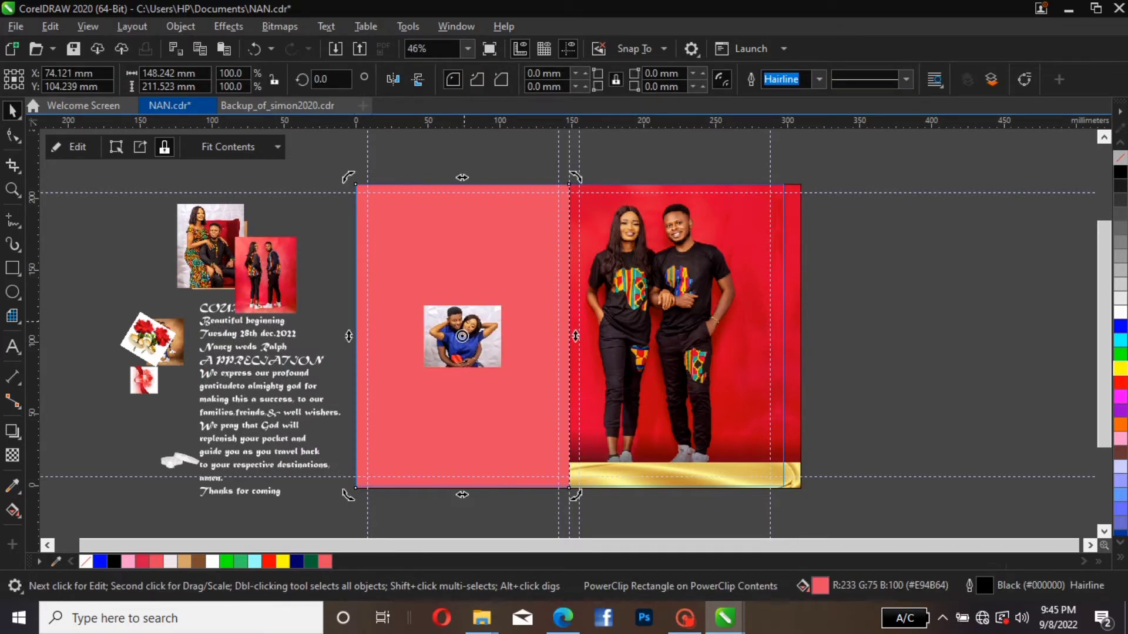
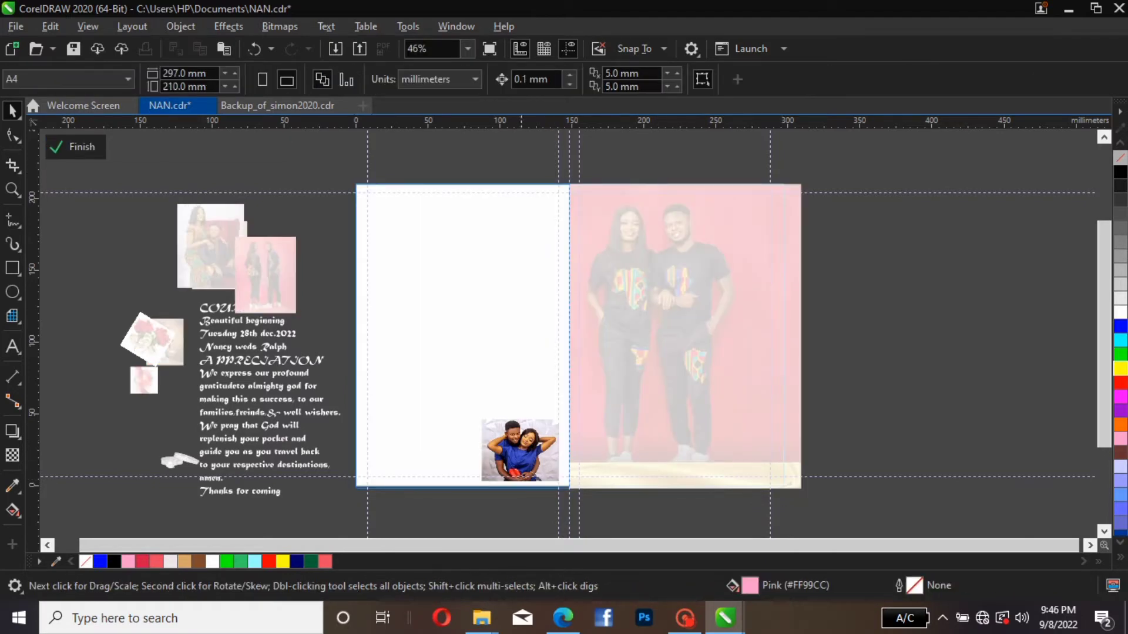
click(524, 459)
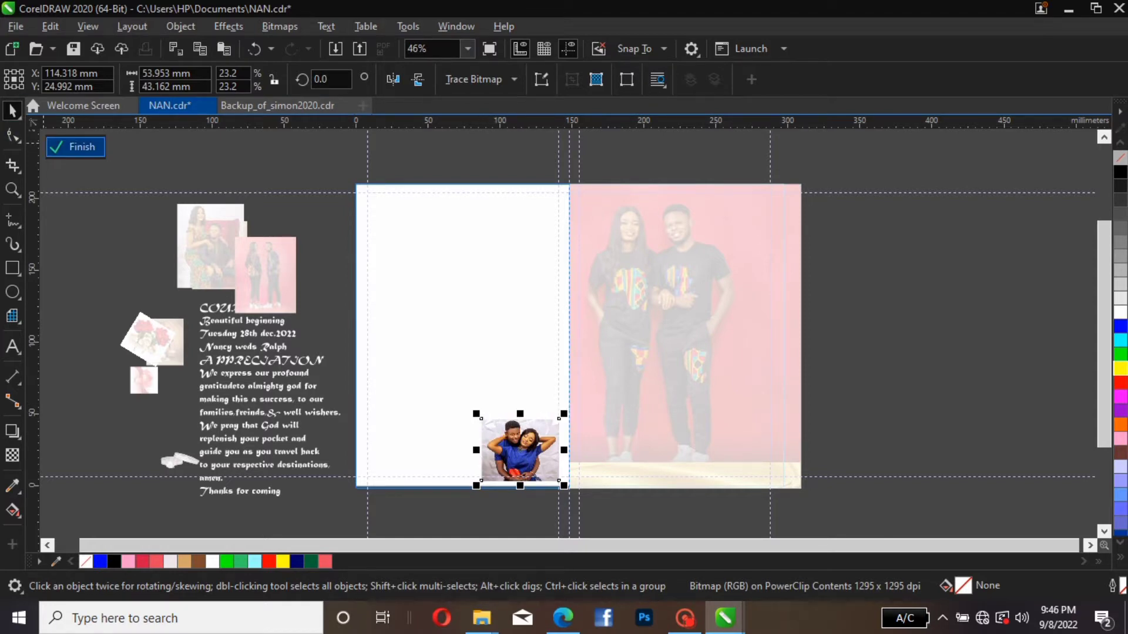
click(76, 147)
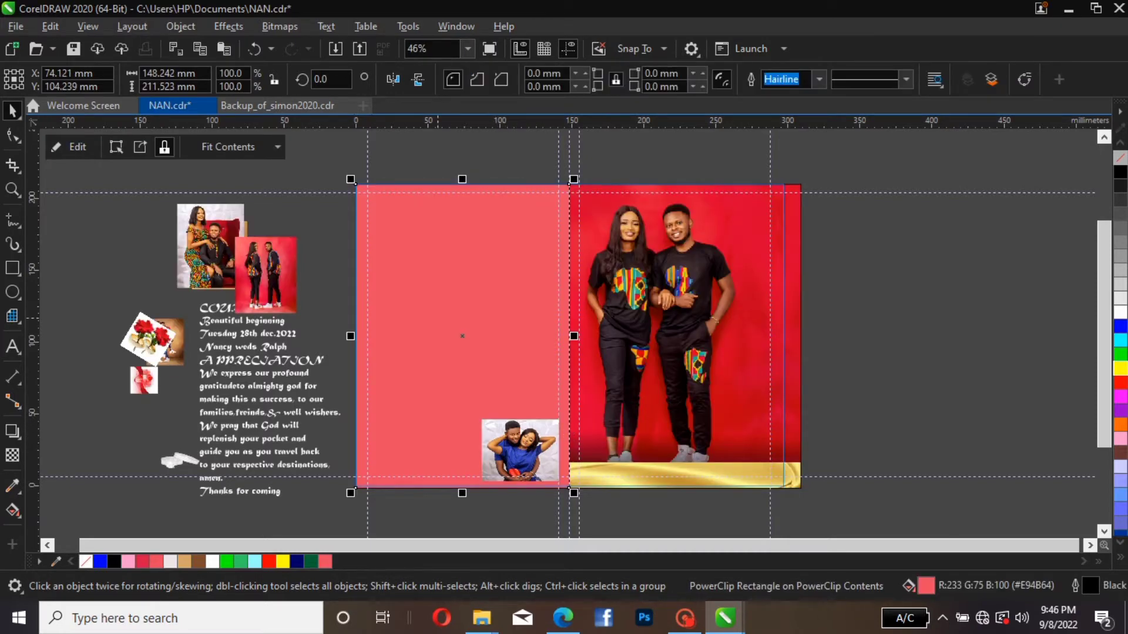
- Fade the top edge of the couple-in-blue photo with a short, nearly vertical fountain transparency inside the left-half PowerClip
click(71, 147)
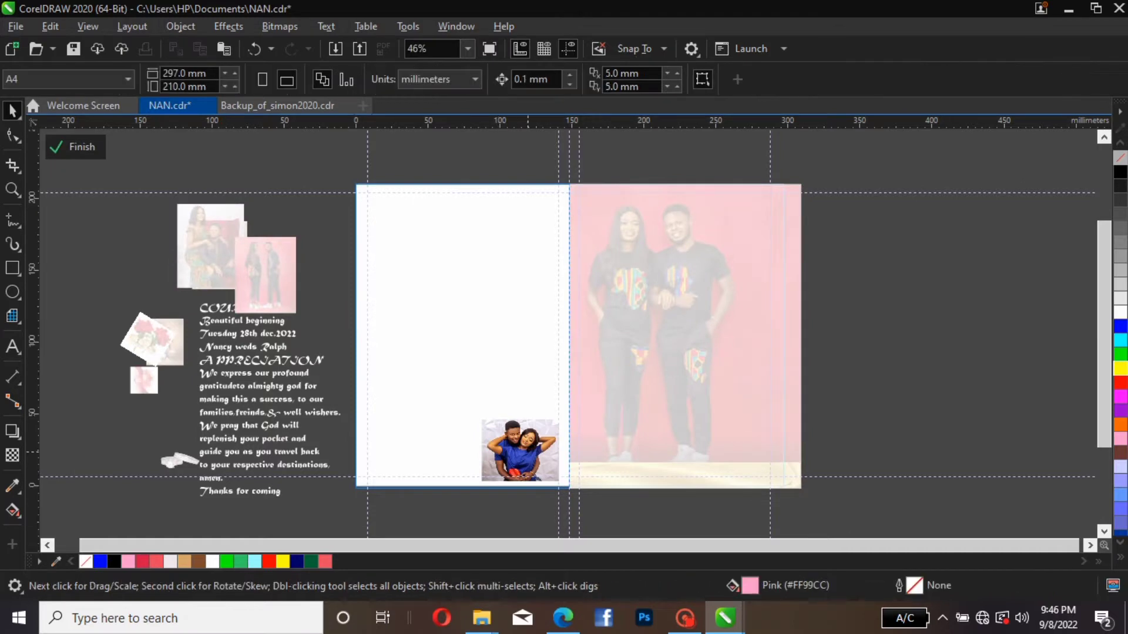
click(535, 436)
scroll(535, 436, up, 2)
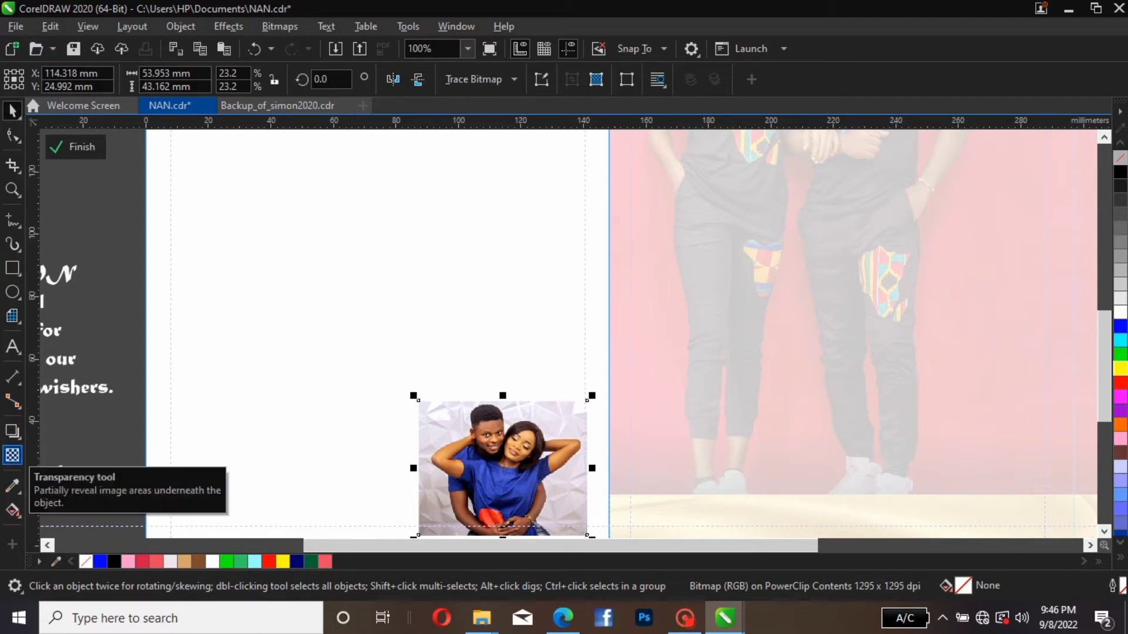
click(13, 455)
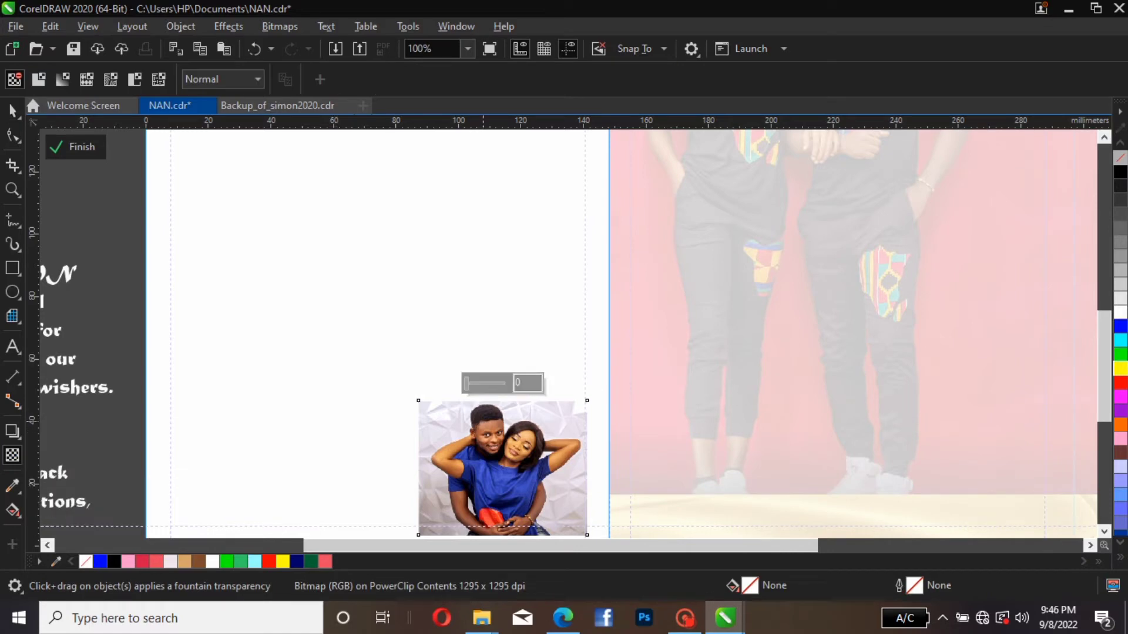
drag(495, 420, 495, 385)
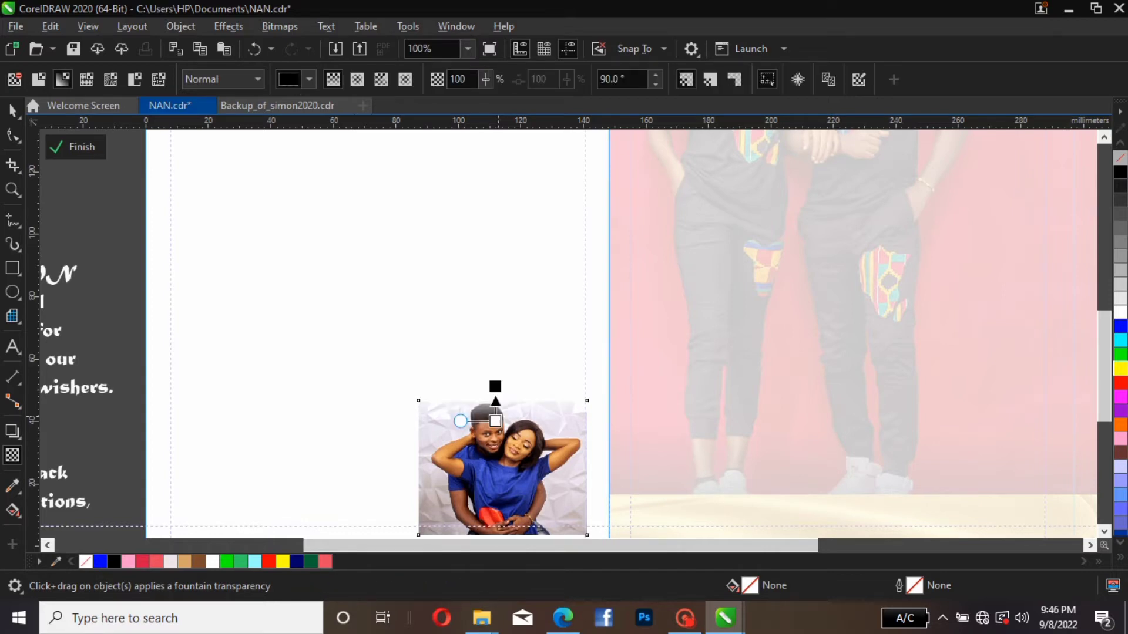
drag(496, 421, 498, 421)
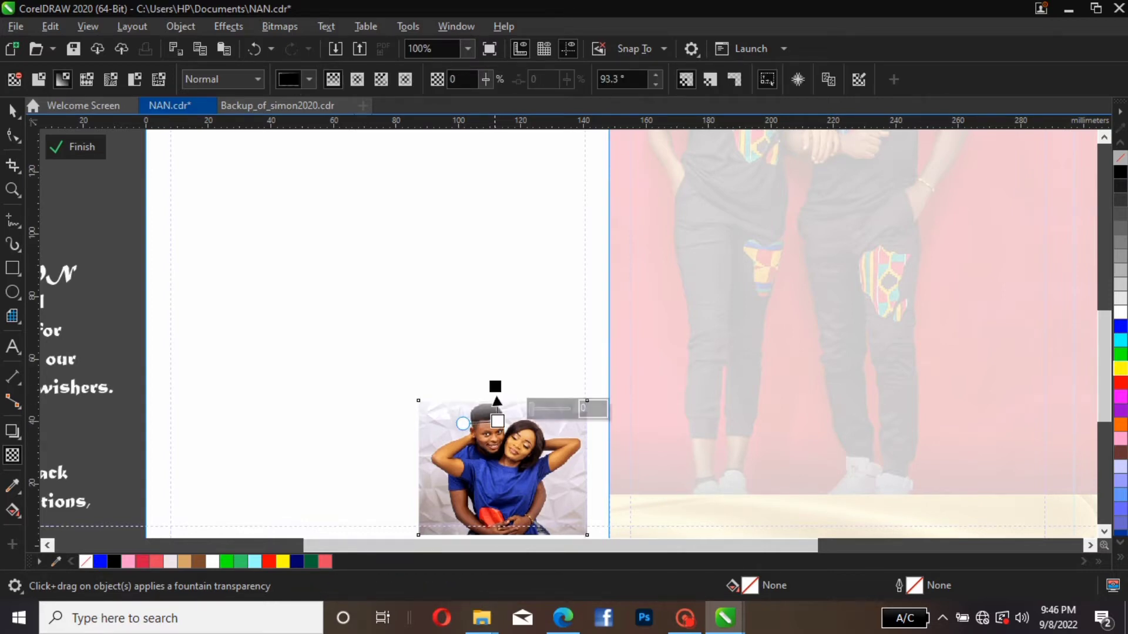
mouse_move(495, 379)
mouse_down()
mouse_move(502, 424)
mouse_move(521, 378)
mouse_move(493, 444)
mouse_move(517, 427)
mouse_up()
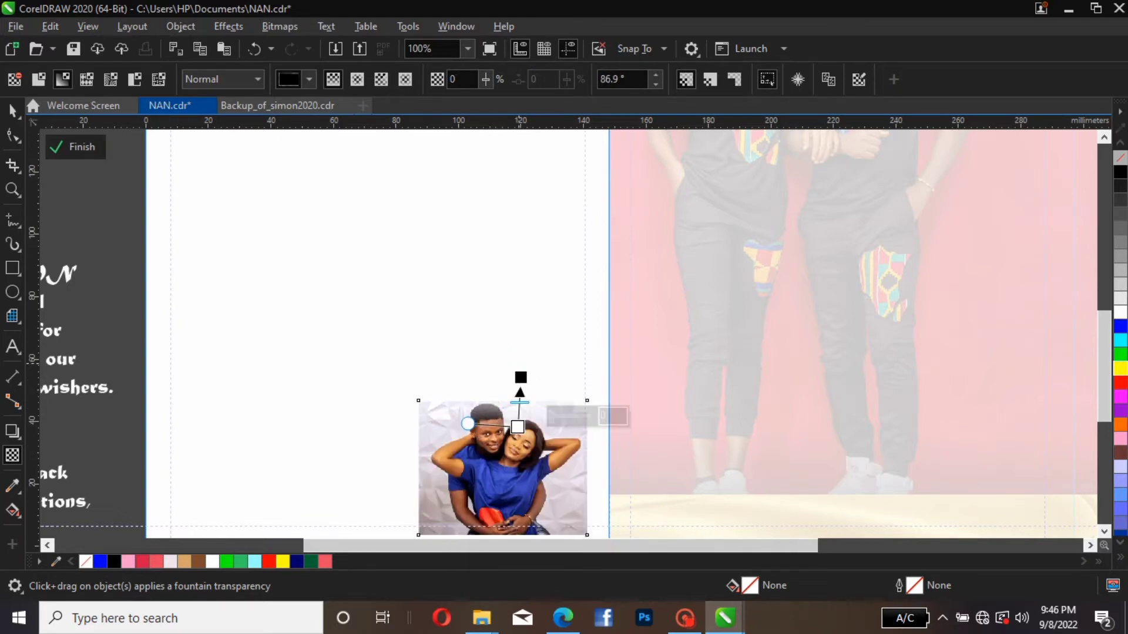
drag(521, 377, 516, 396)
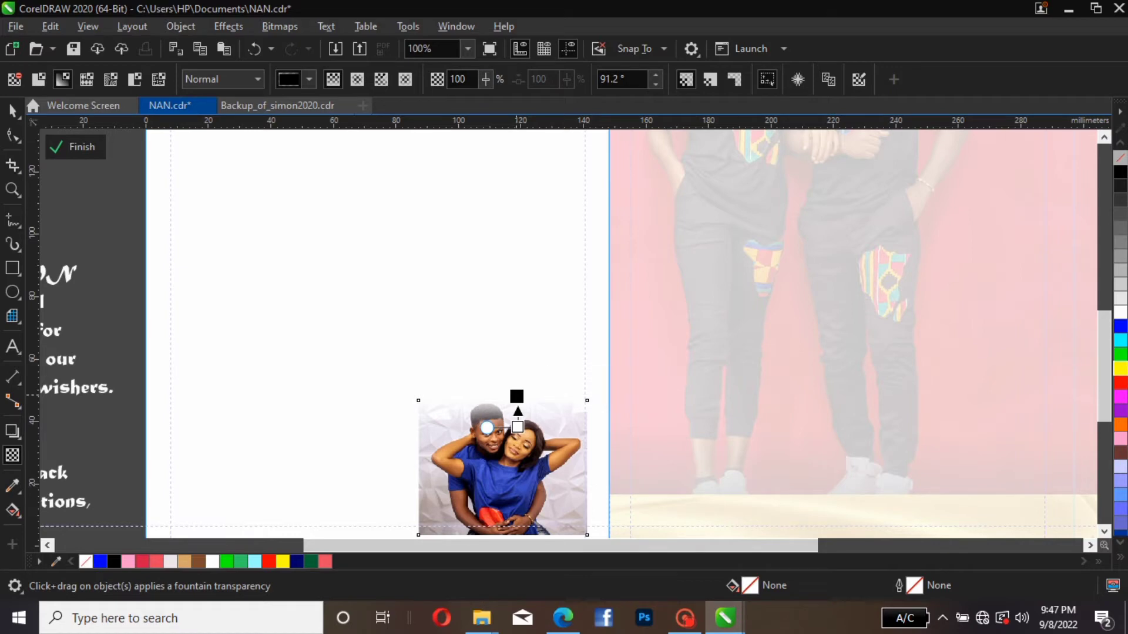
drag(517, 397, 516, 401)
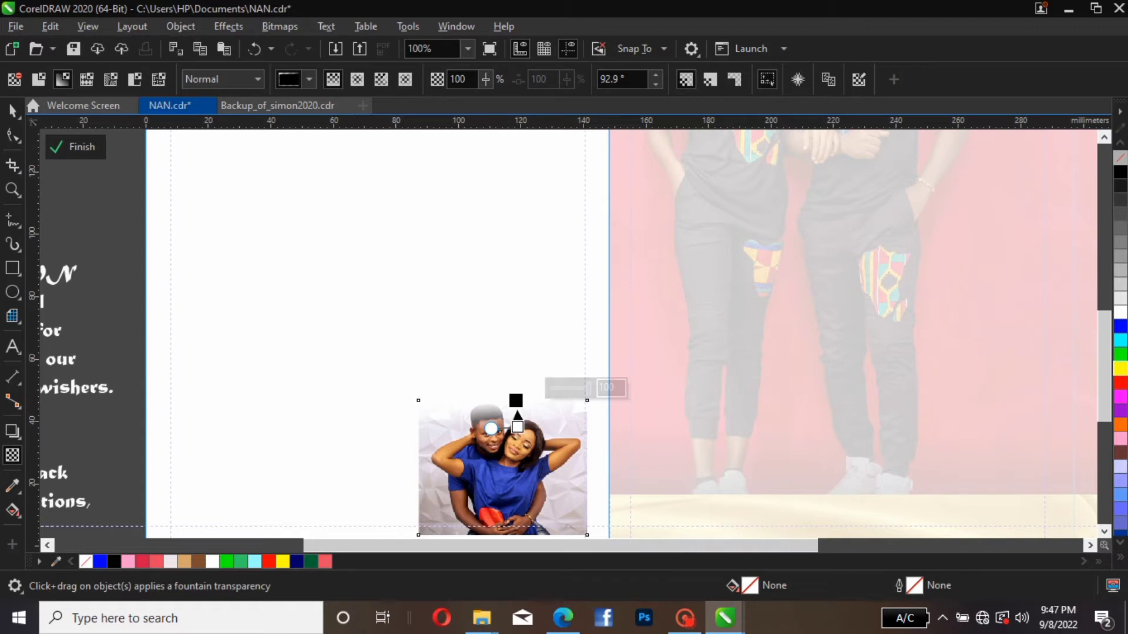
- Convert the top-faded couple photo to a 300 dpi RGB bitmap with anti-aliasing and a transparent background
click(280, 26)
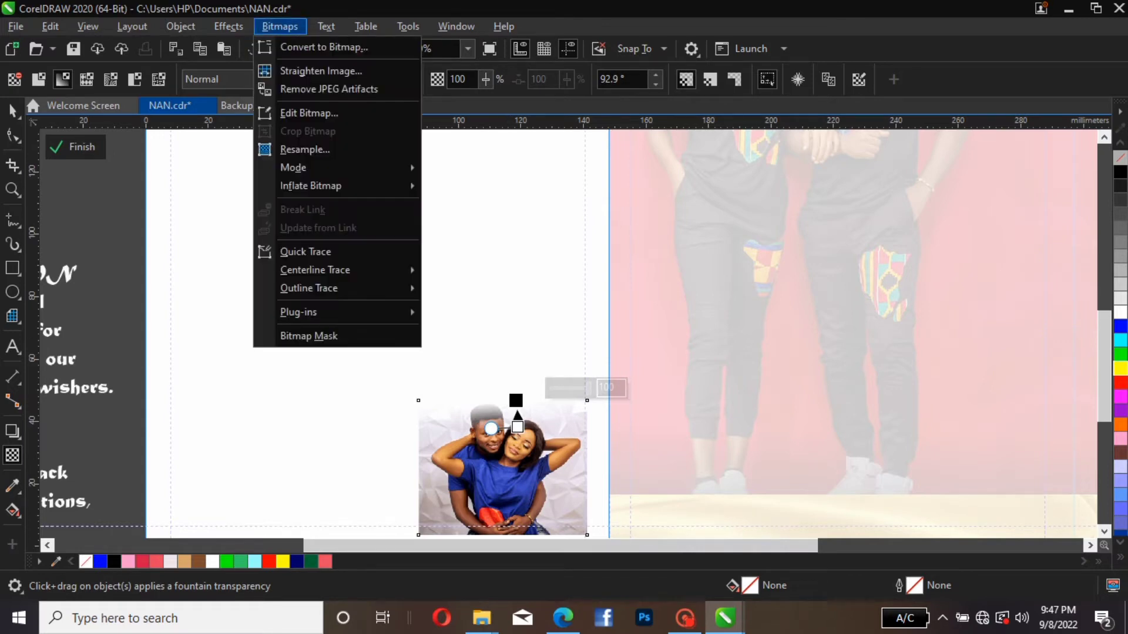
click(323, 47)
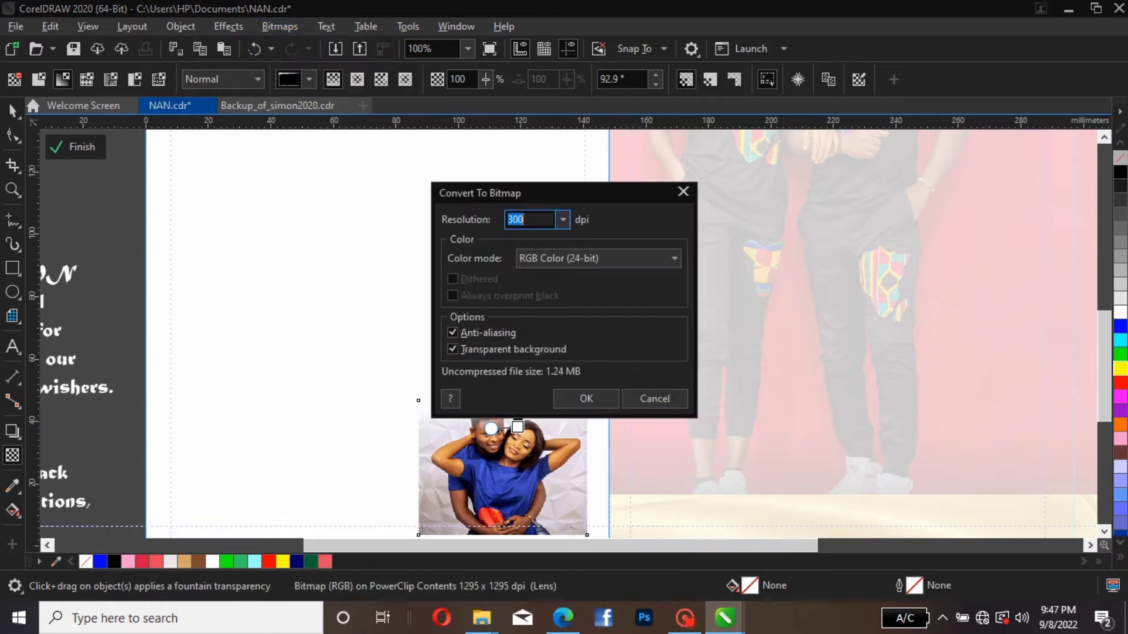
click(586, 399)
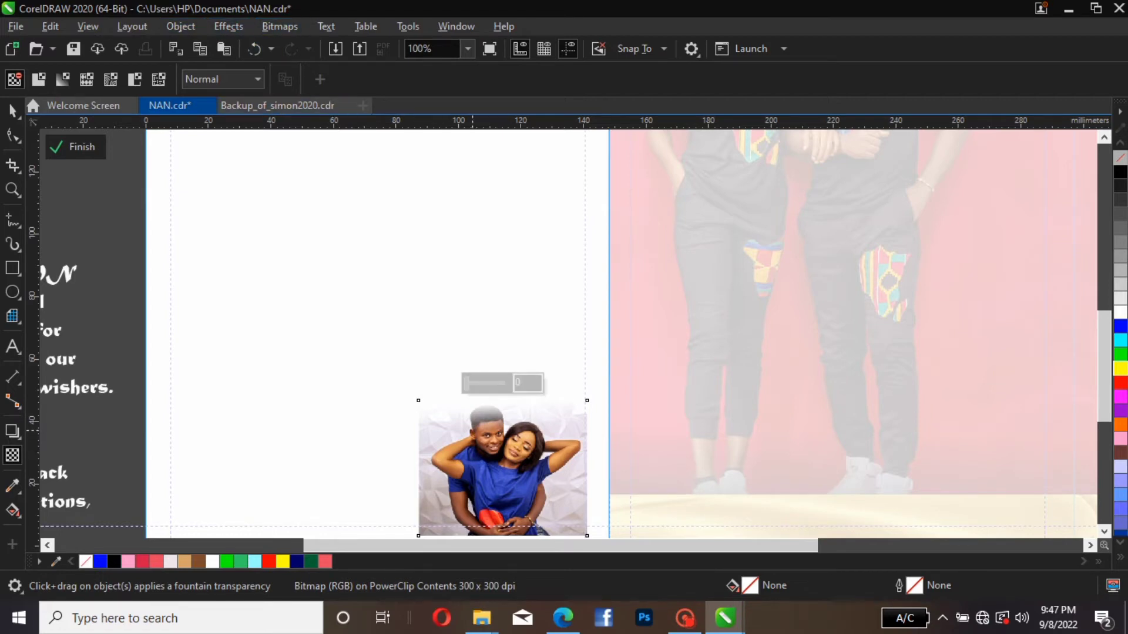
- Fade the photo's left edge with a horizontal fountain transparency and convert it to a 300 dpi RGB bitmap with transparent background
drag(449, 432, 418, 433)
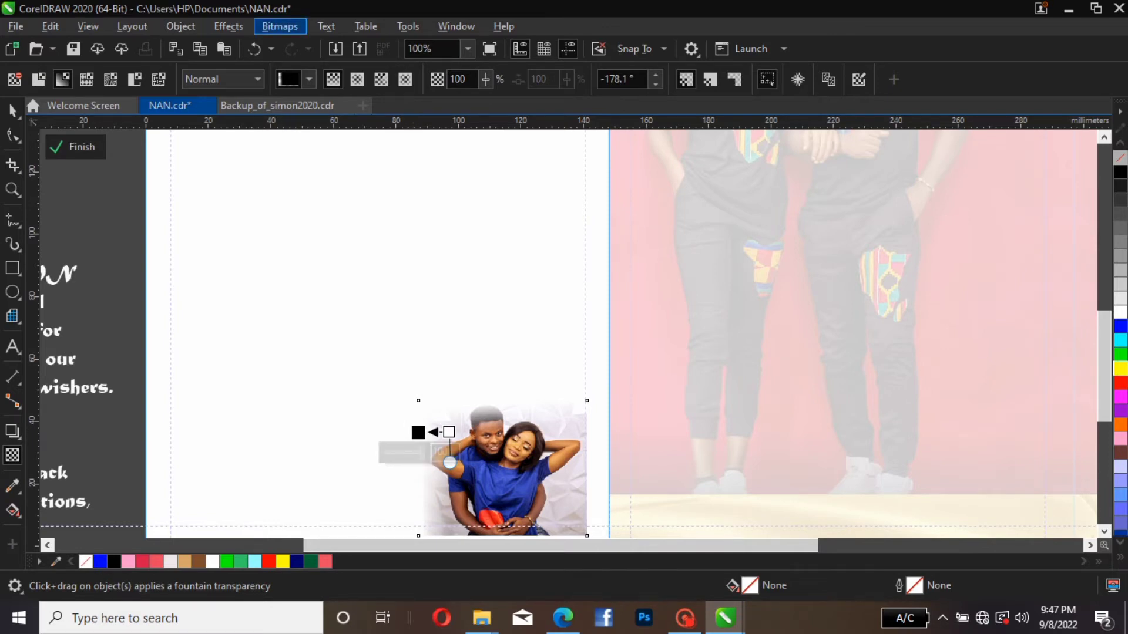
click(279, 26)
click(320, 45)
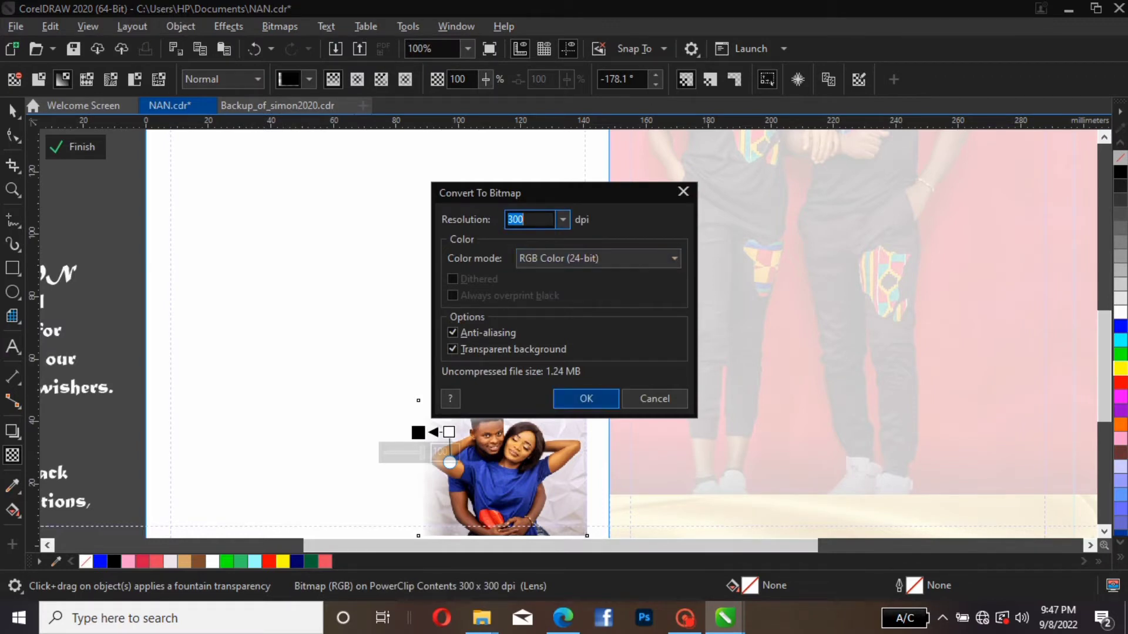
click(586, 399)
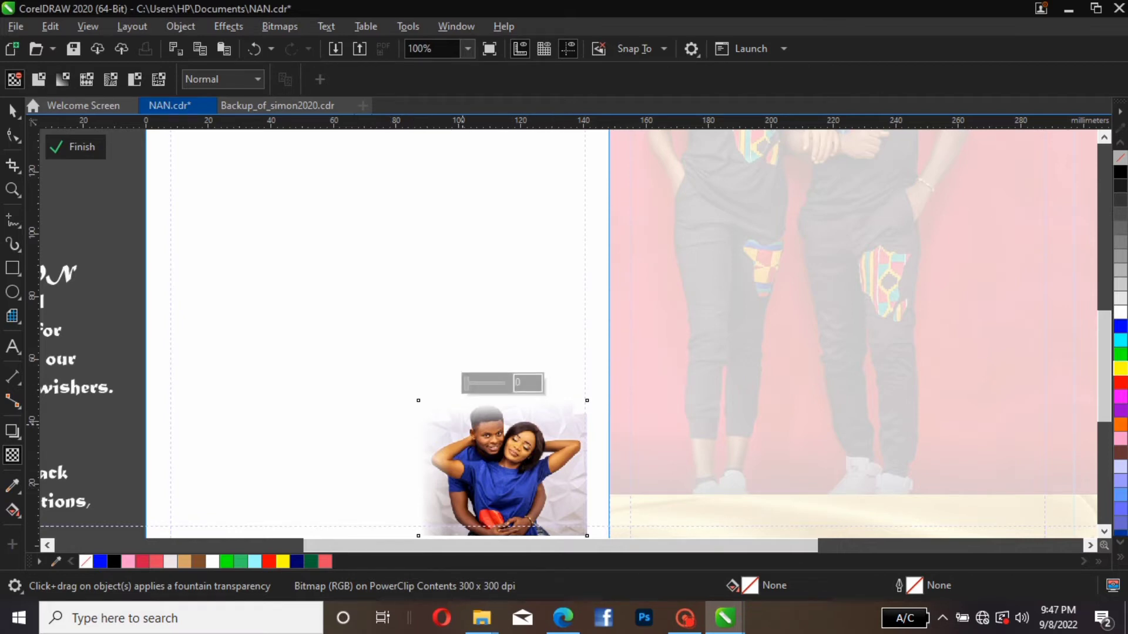
- Fade the photo's upper-left corner with a diagonal fountain transparency and finish editing the left-half PowerClip
drag(463, 424, 435, 386)
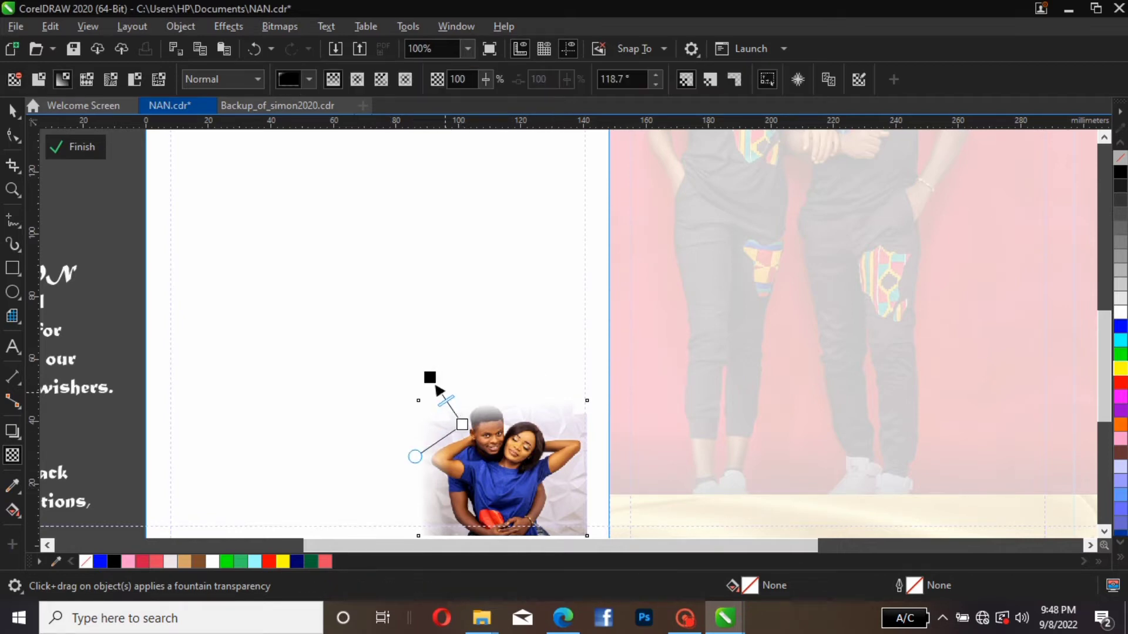
drag(436, 386, 445, 401)
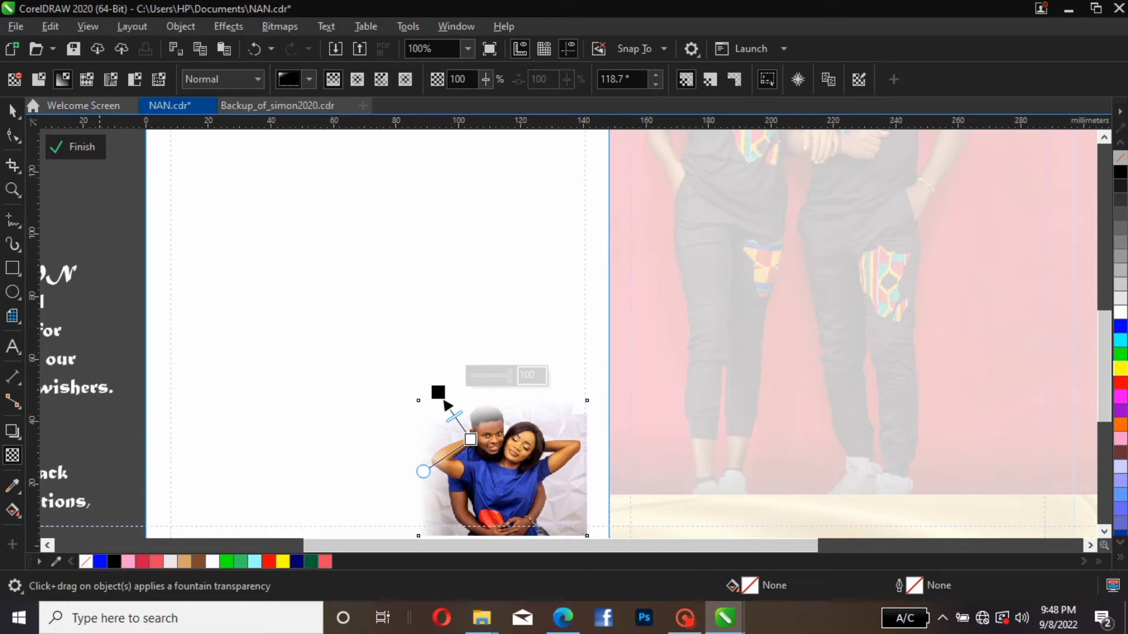
click(75, 146)
key(space)
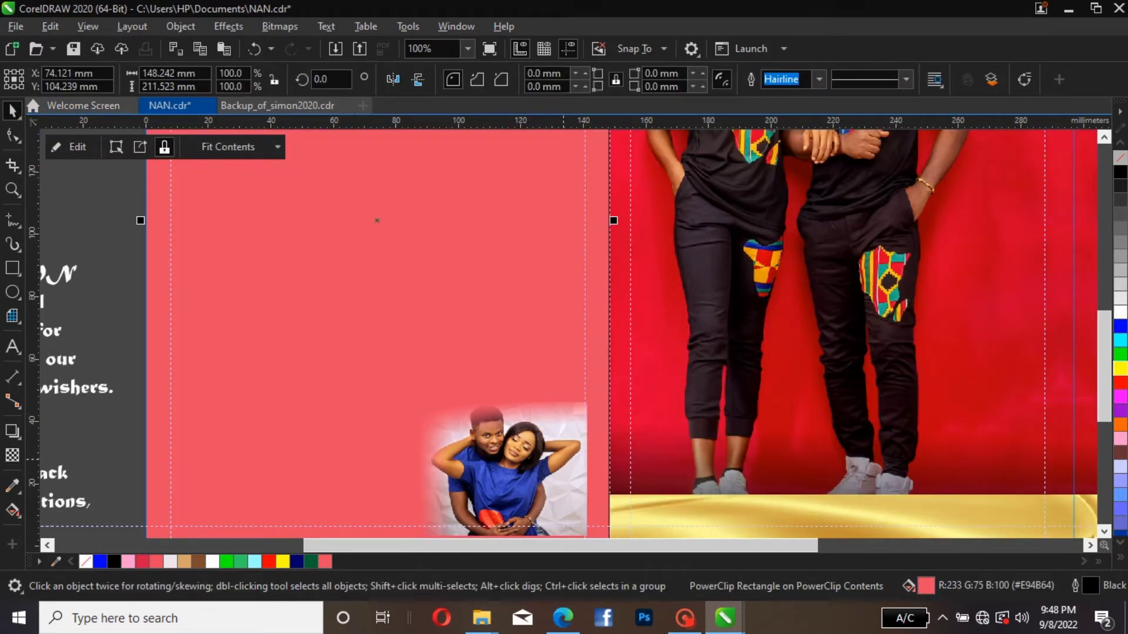
- Enlarge the couple-in-blue photo to about 62.4 × 50 mm, extending slightly past the left half's inner edge, and finish editing the PowerClip
click(71, 147)
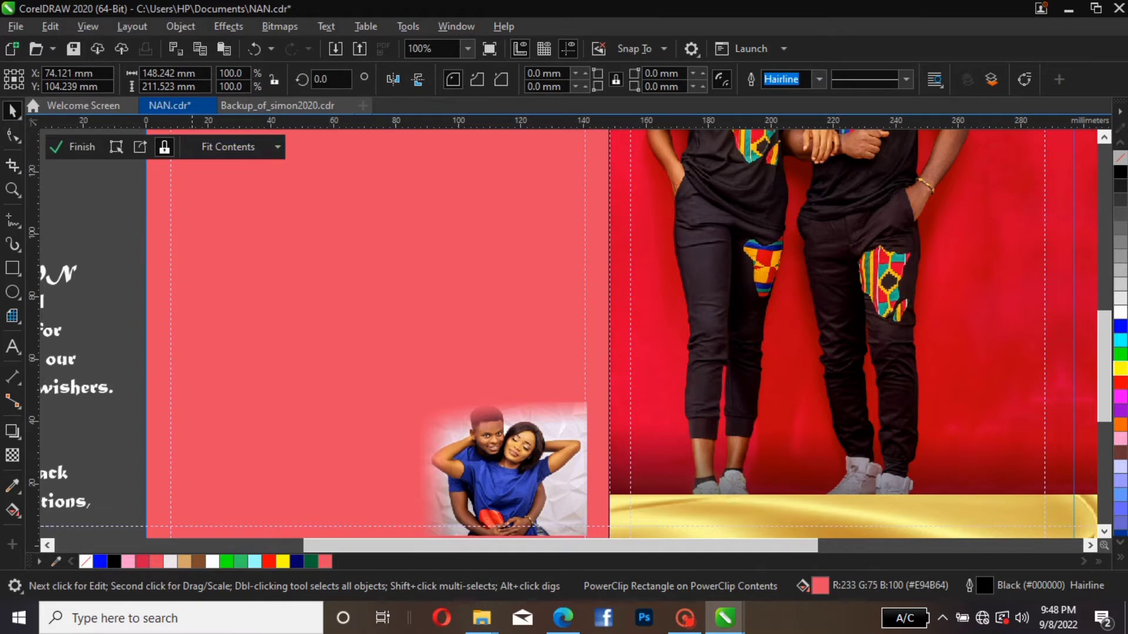
click(577, 505)
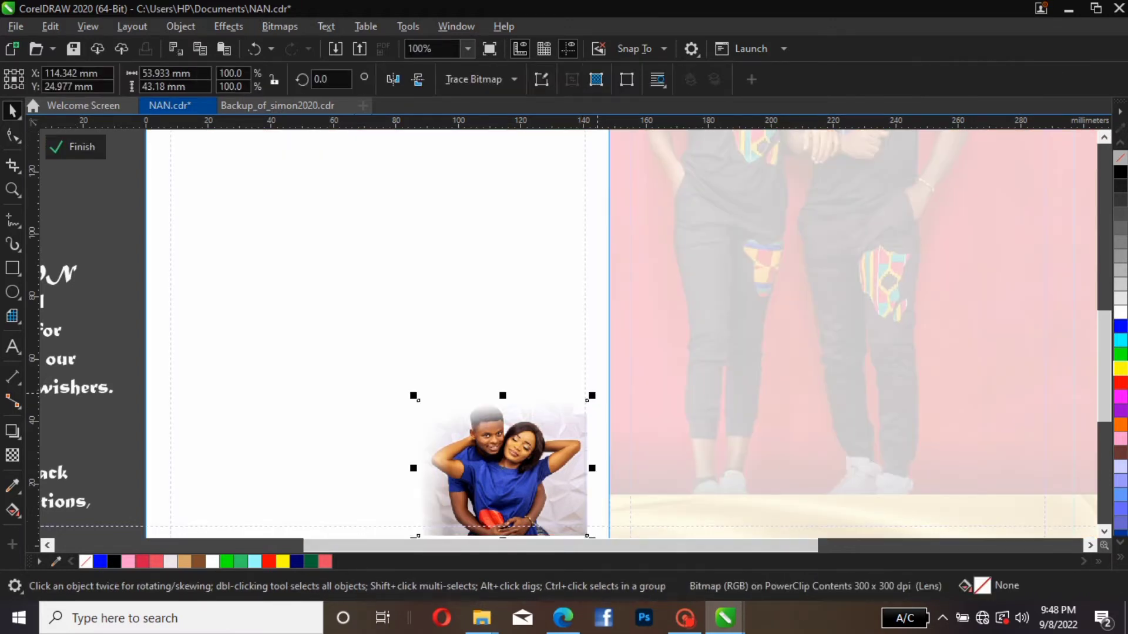
drag(592, 395, 612, 380)
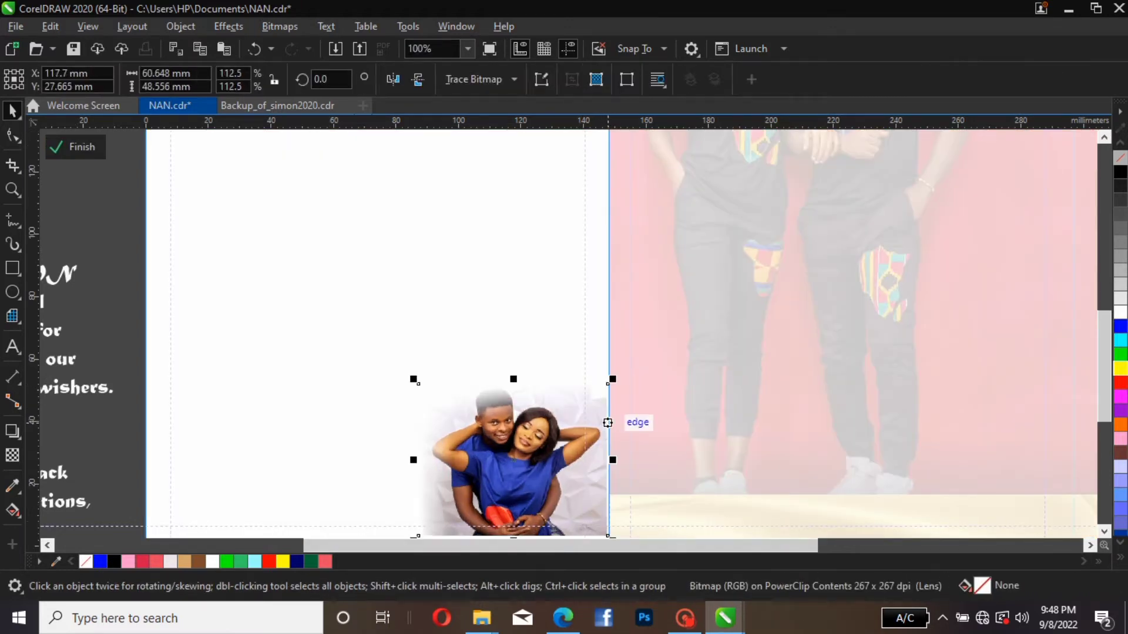
drag(607, 423, 610, 428)
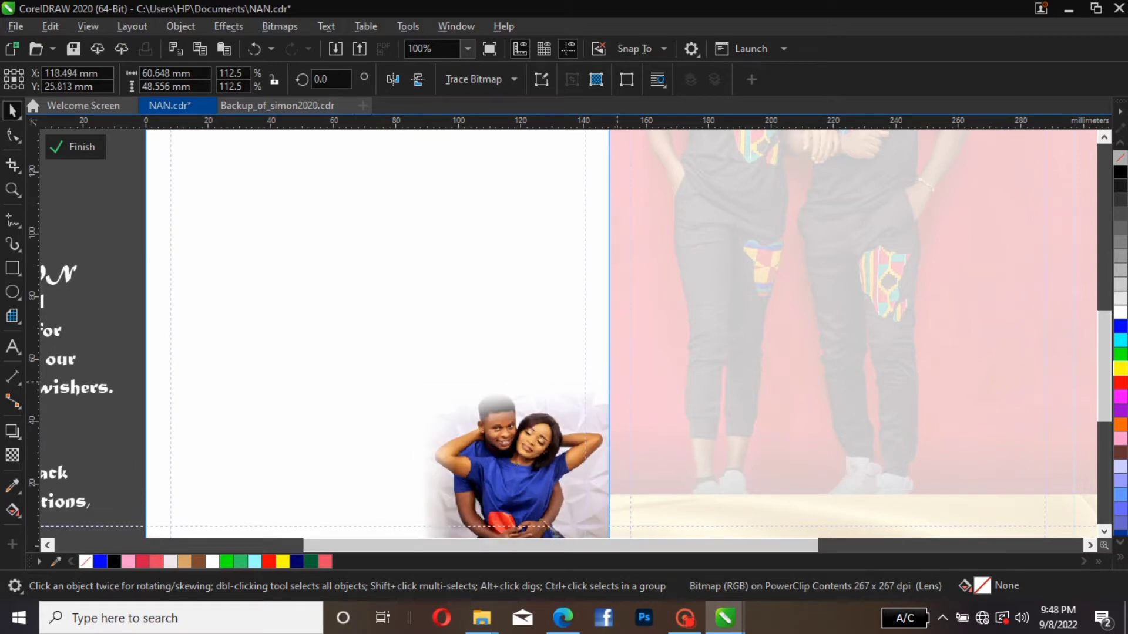
click(610, 398)
click(611, 391)
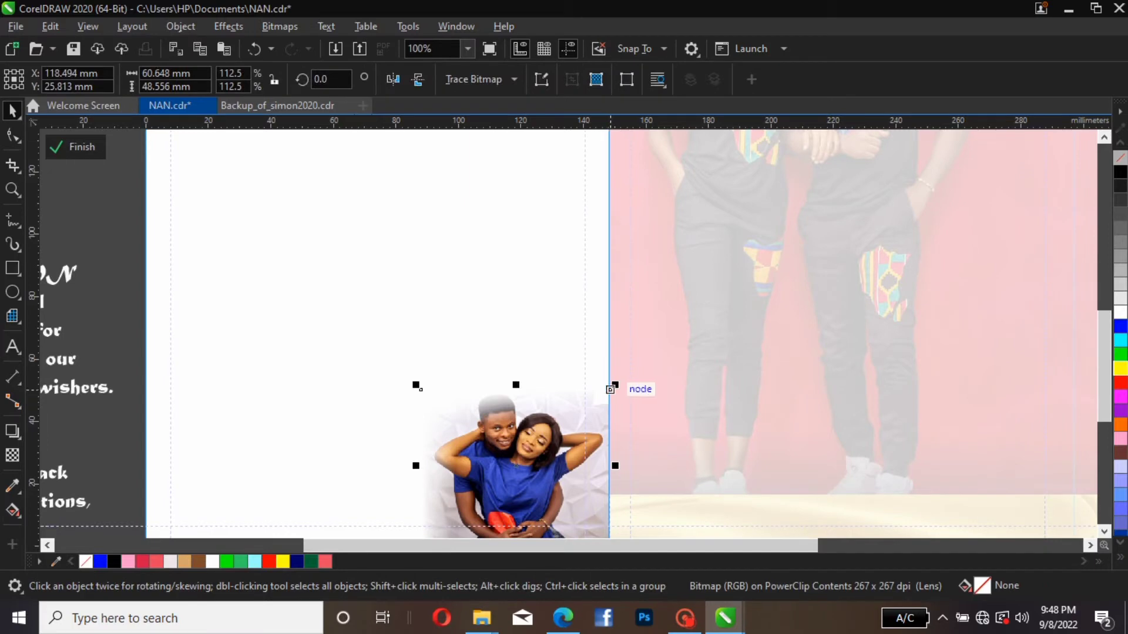
drag(611, 389, 616, 386)
click(615, 386)
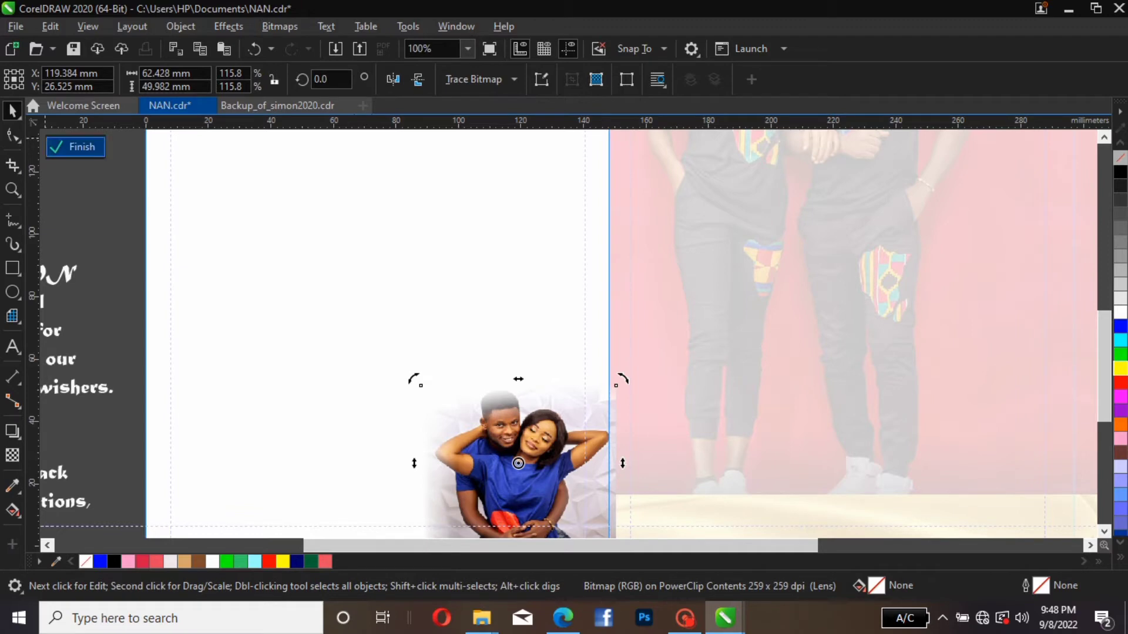
click(75, 147)
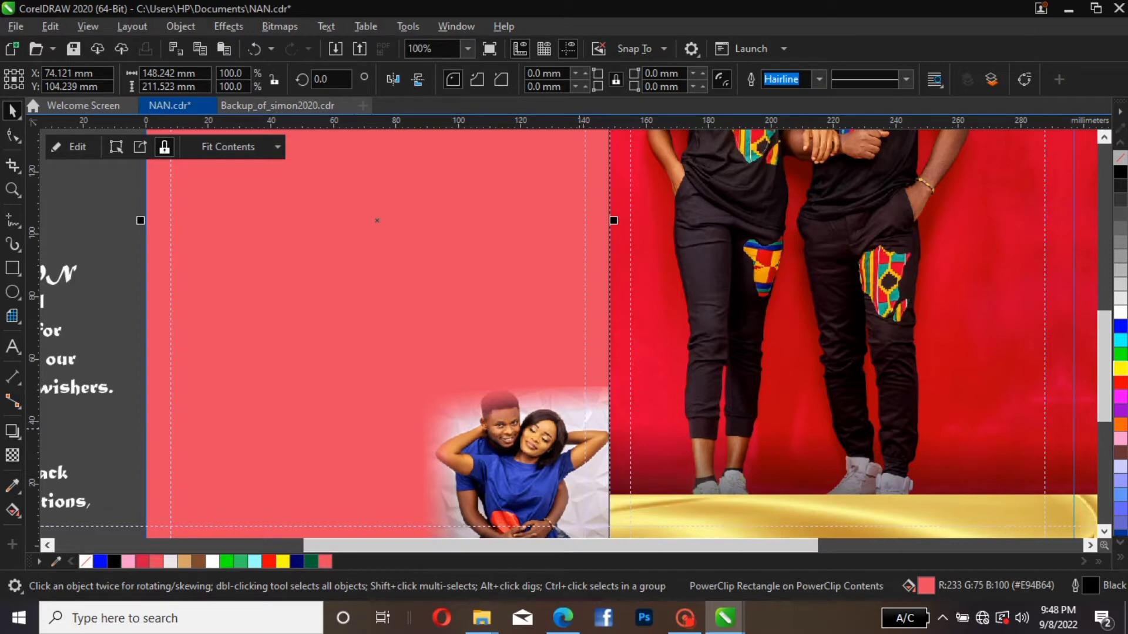
- Convert the couple-in-blue photo to a 300 dpi RGB bitmap with transparent background and fade its upper-right corner with a diagonal fountain transparency
click(71, 147)
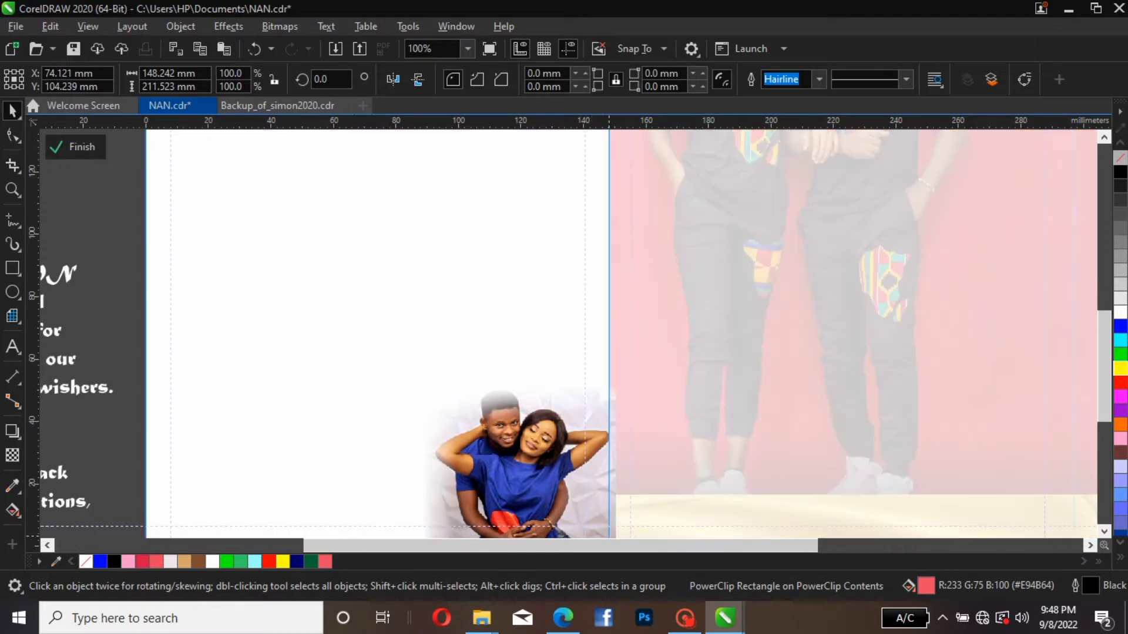
click(13, 455)
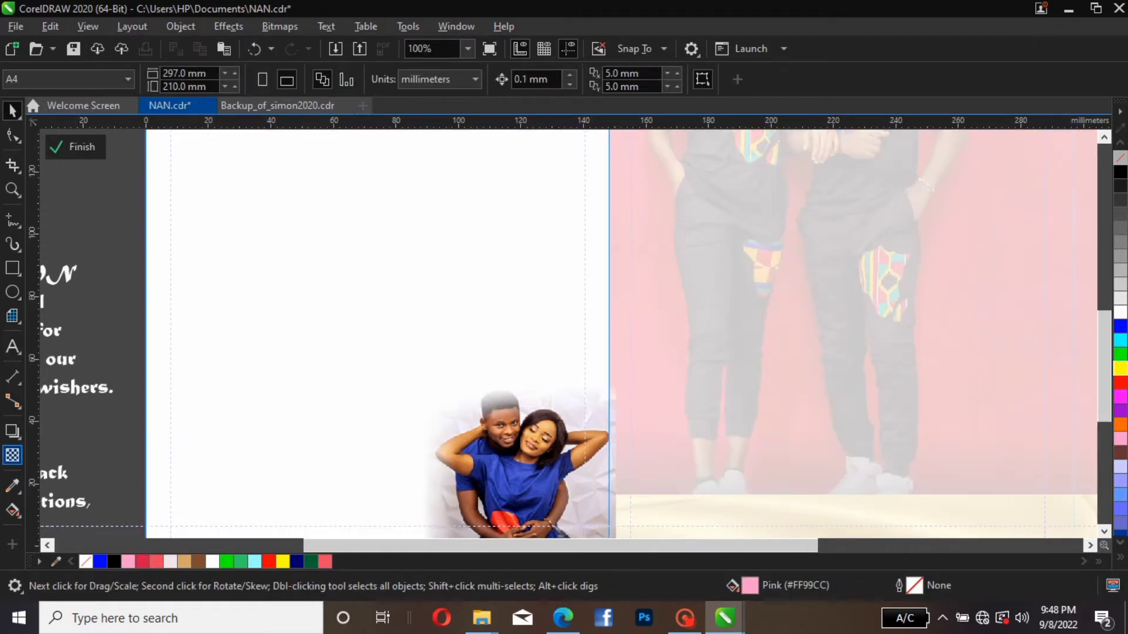
drag(481, 430, 444, 376)
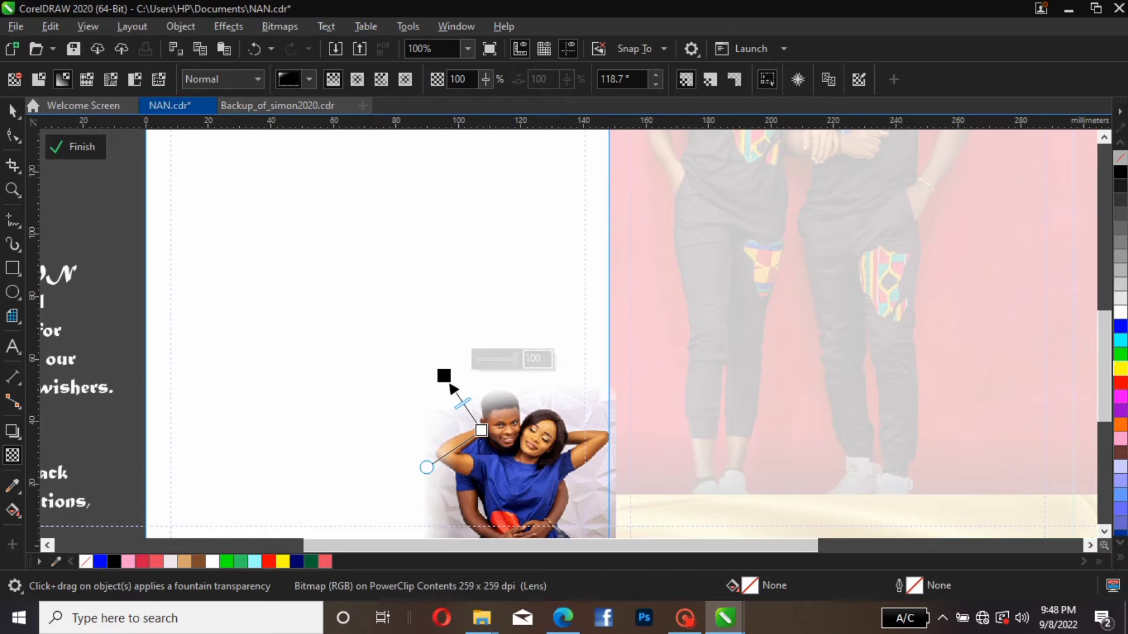
click(280, 26)
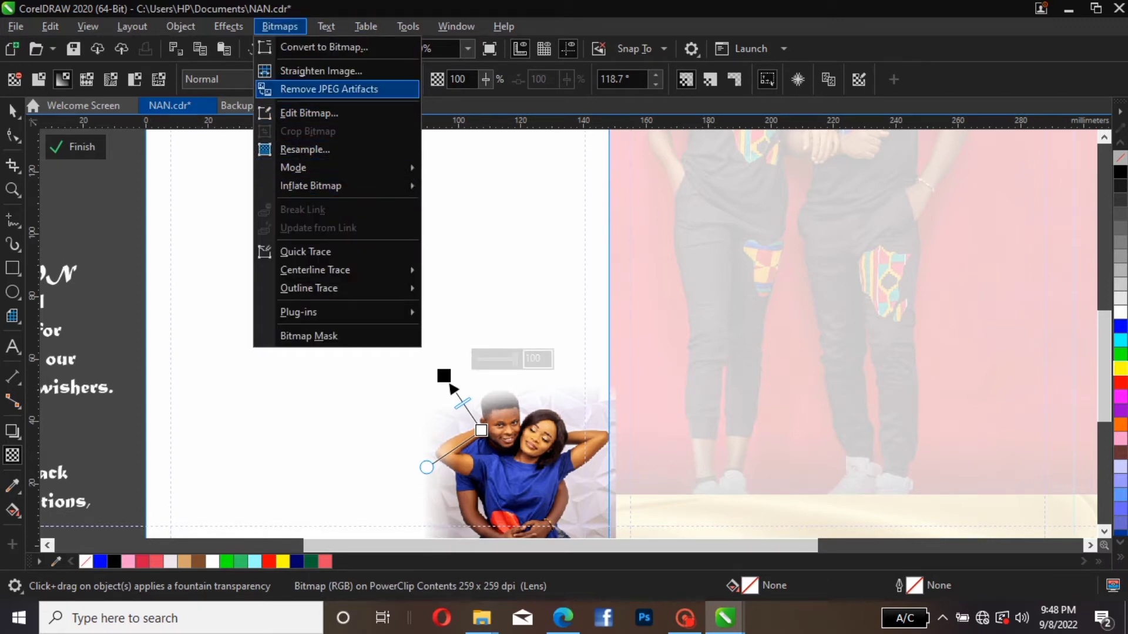
click(323, 47)
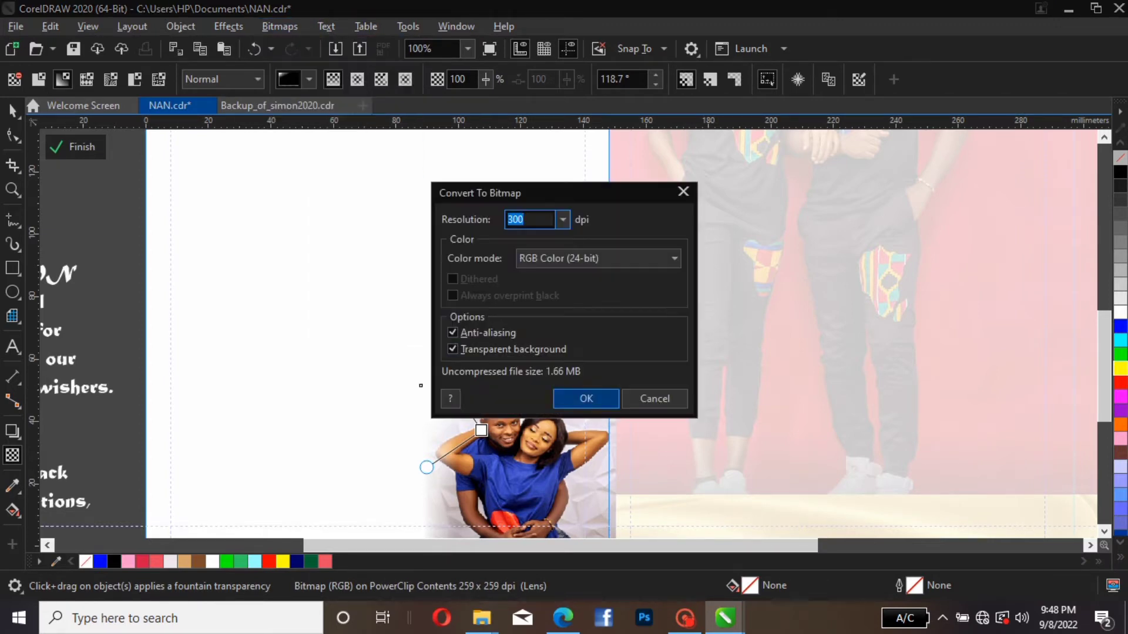
click(581, 395)
drag(570, 441, 599, 393)
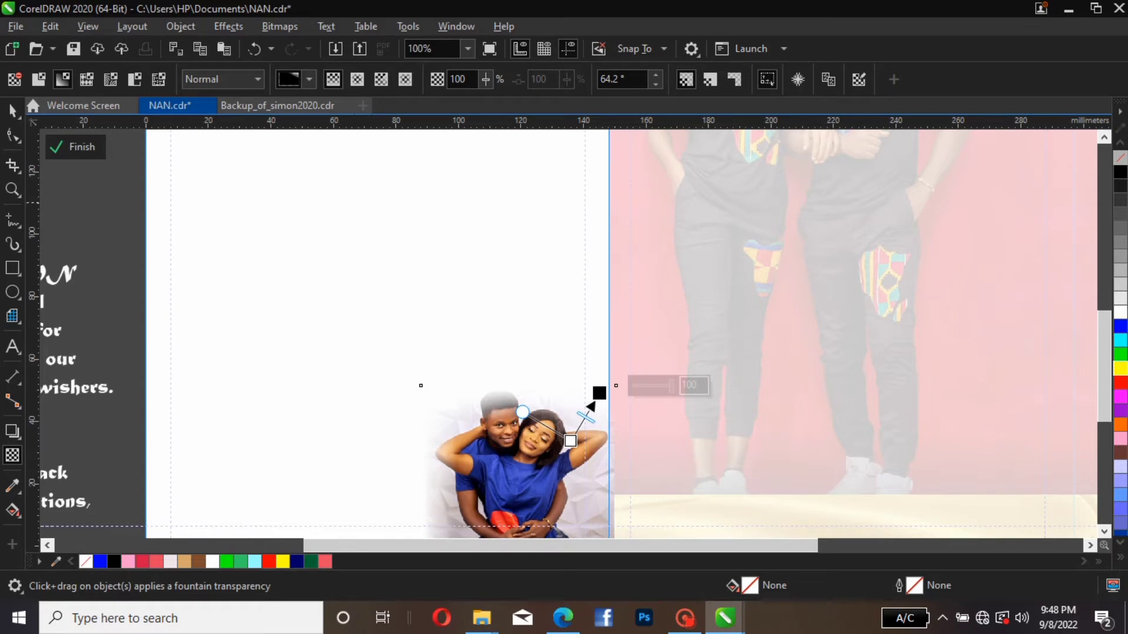
click(75, 147)
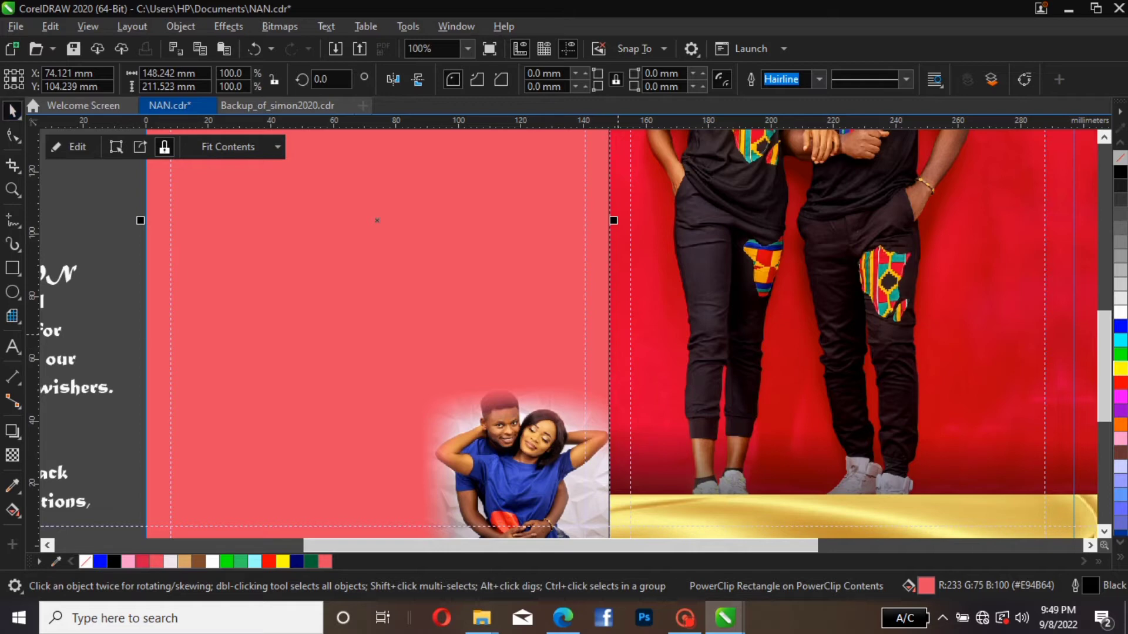
- Edit the left-half PowerClip's contents and move the roses-and-rings picture onto the panel's lower-left corner
scroll(613, 338, down, 2)
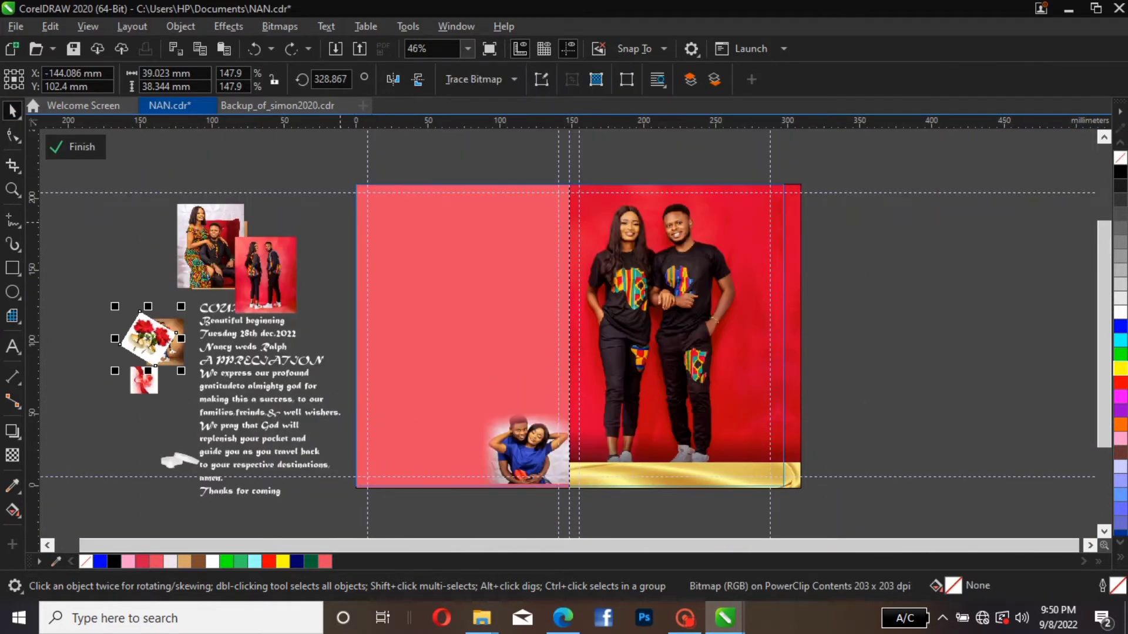
click(150, 337)
click(153, 332)
drag(168, 338, 394, 474)
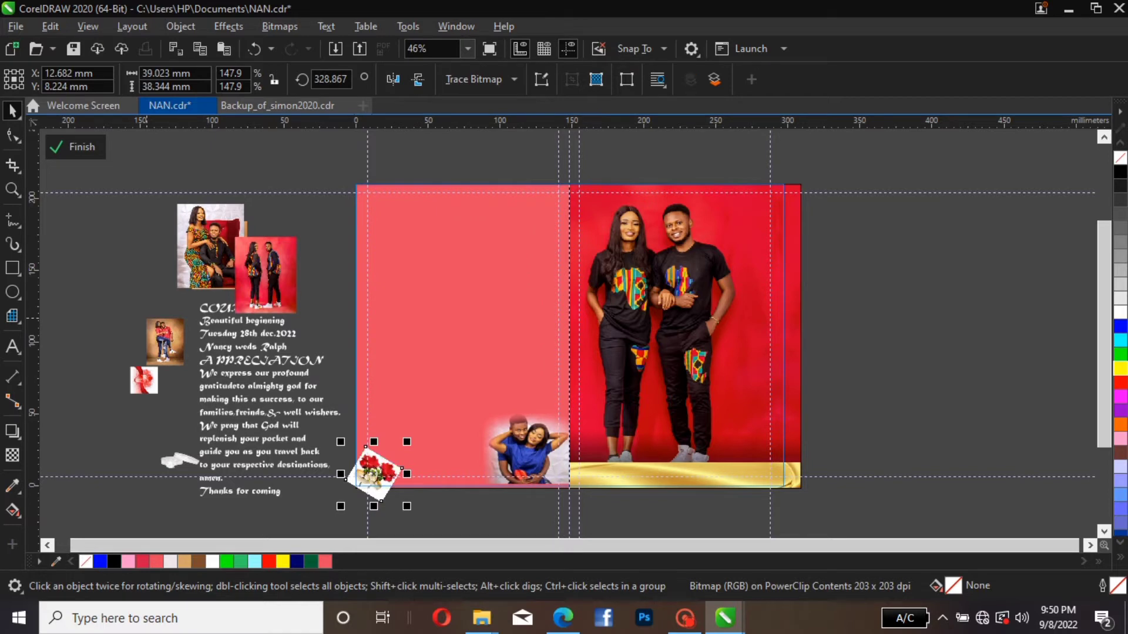
- Move the red ribbon-flower picture to the panel's upper-left corner, bring it forward and enlarge it to about 41.8 × 40.5 mm
drag(144, 380, 367, 184)
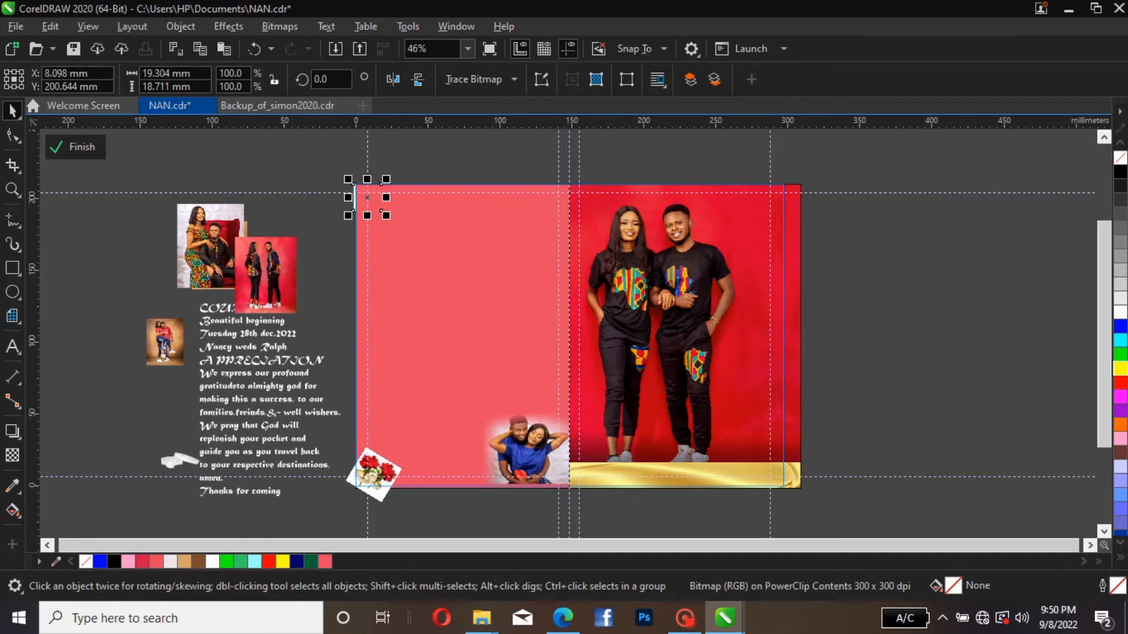
key(shift+Page_Up)
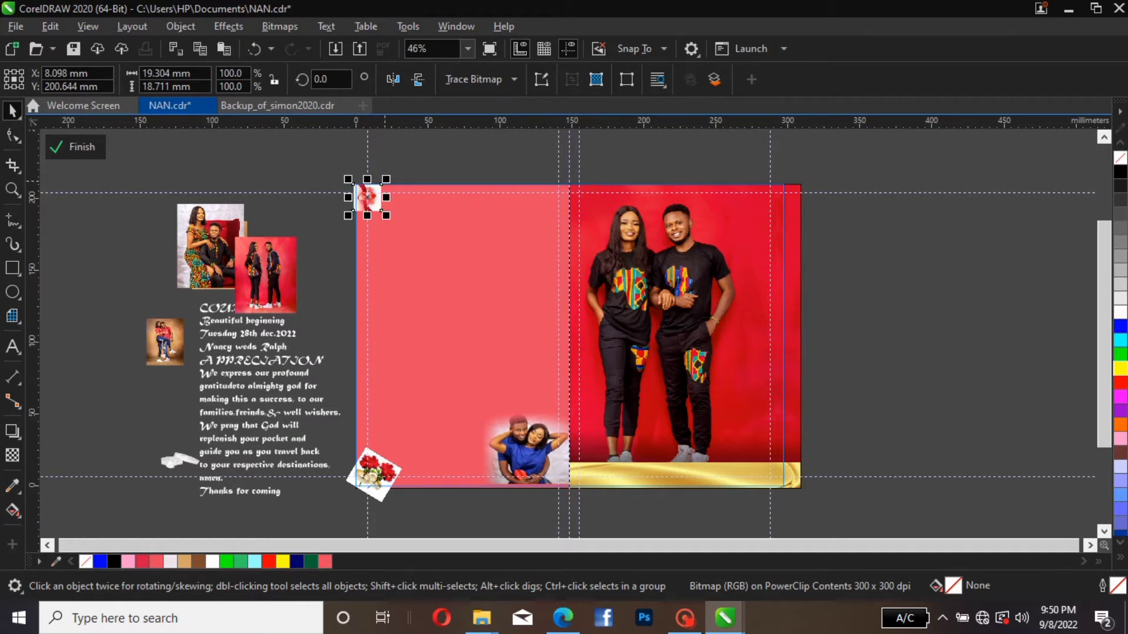
drag(385, 180, 373, 204)
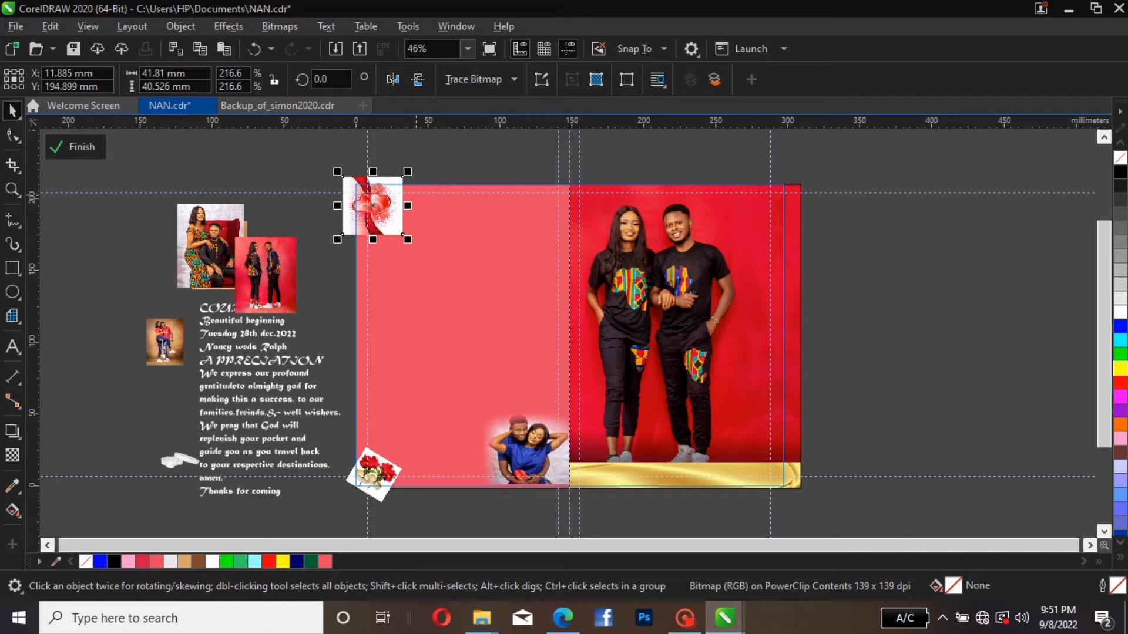
- Enlarge the roses-and-rings picture to about 48.8 × 48 mm and fade its upper-right edge with a fountain transparency
click(385, 467)
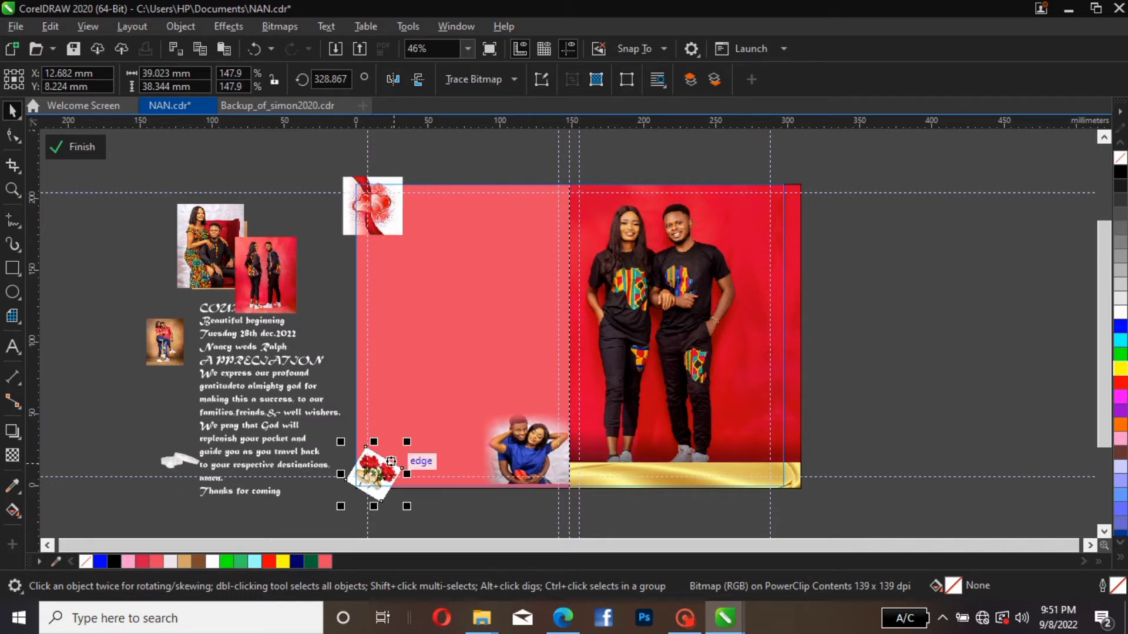
drag(407, 441, 421, 429)
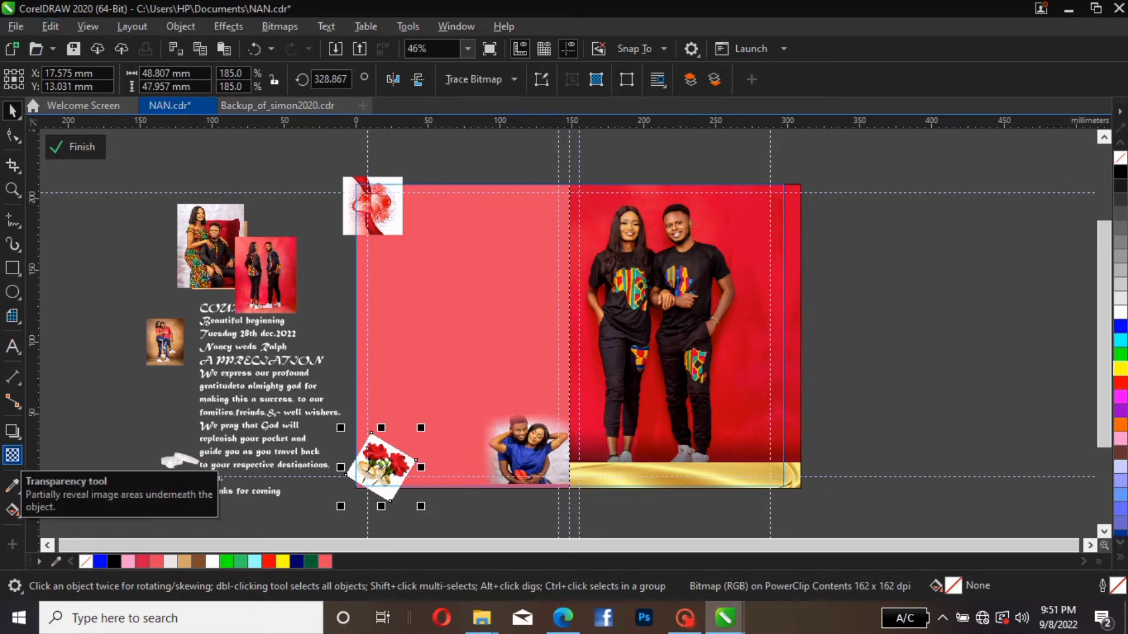
click(12, 455)
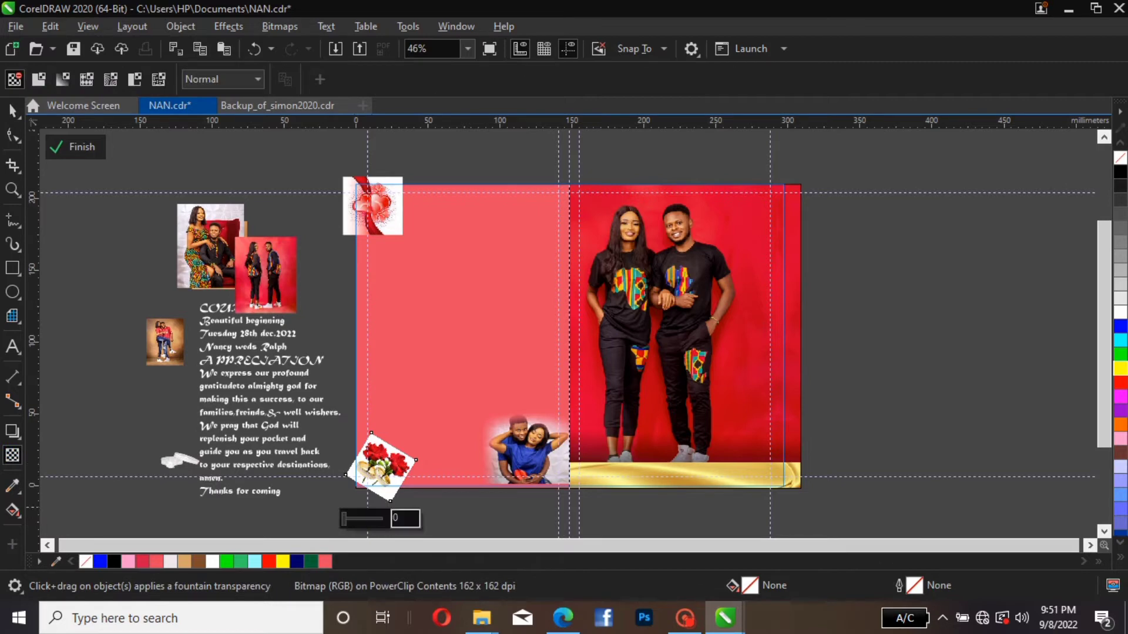
drag(380, 467, 410, 417)
scroll(410, 417, up, 3)
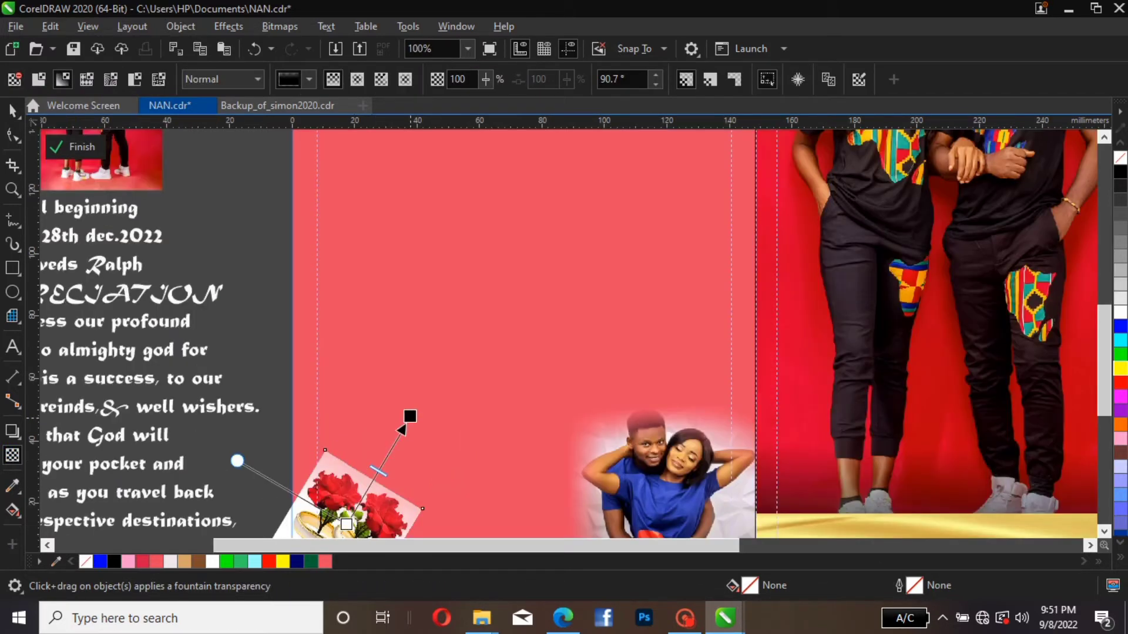
drag(410, 416, 404, 442)
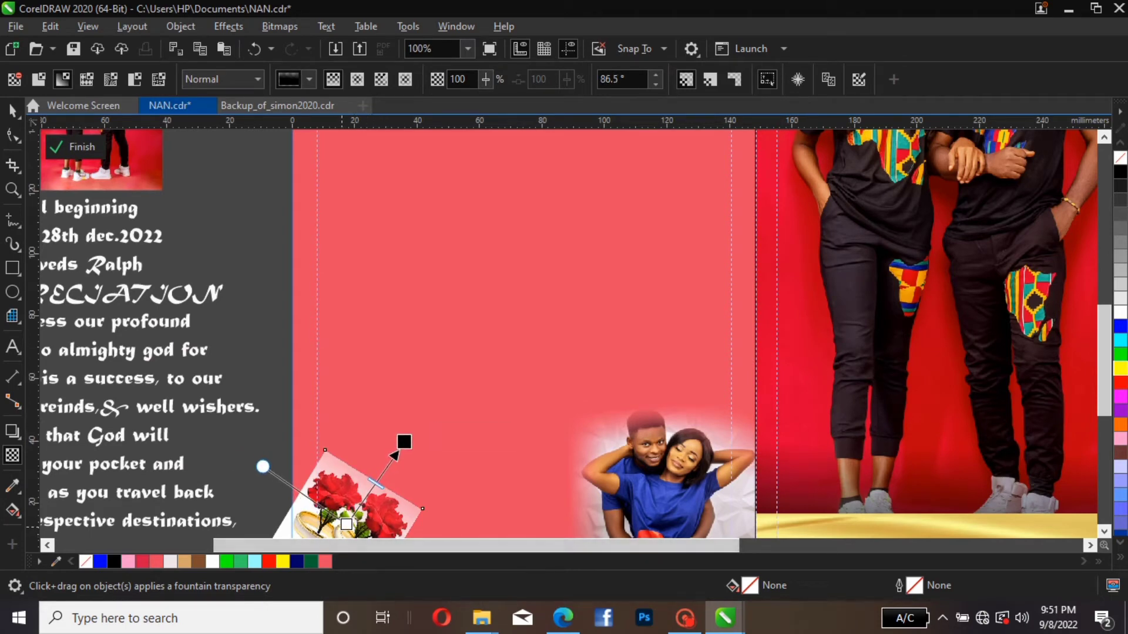
drag(347, 524, 352, 512)
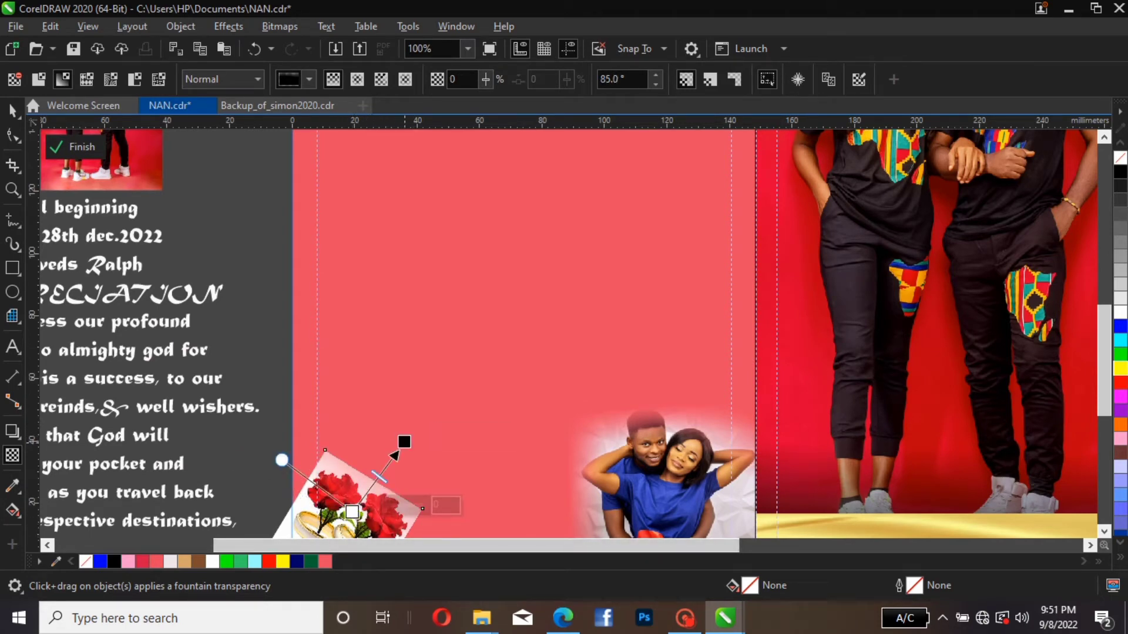
drag(404, 442, 404, 470)
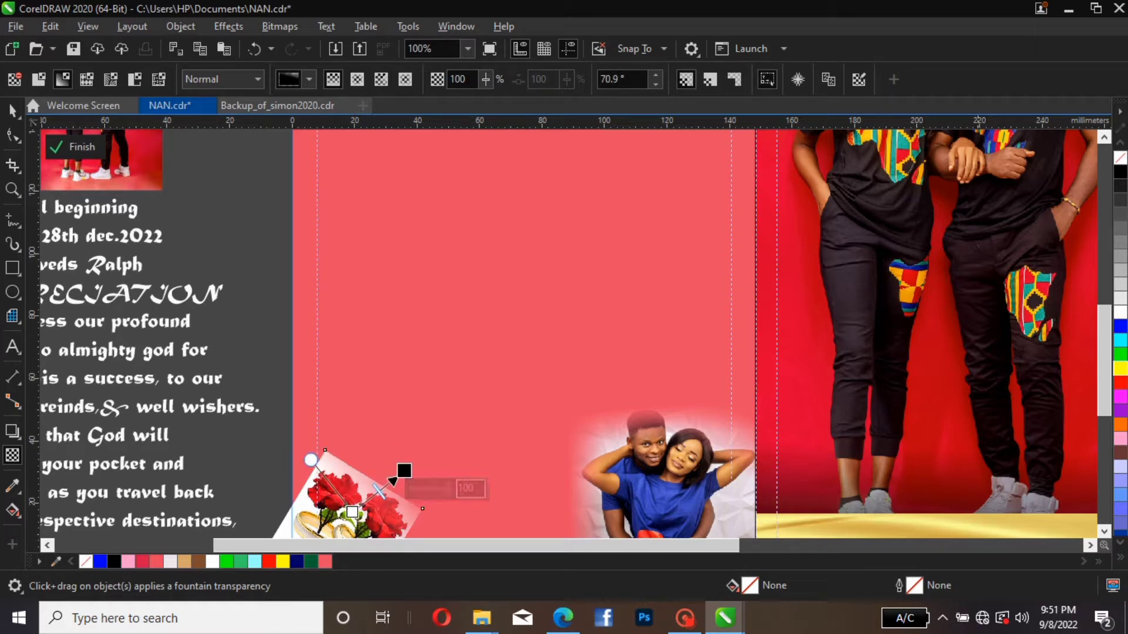
scroll(575, 329, down, 3)
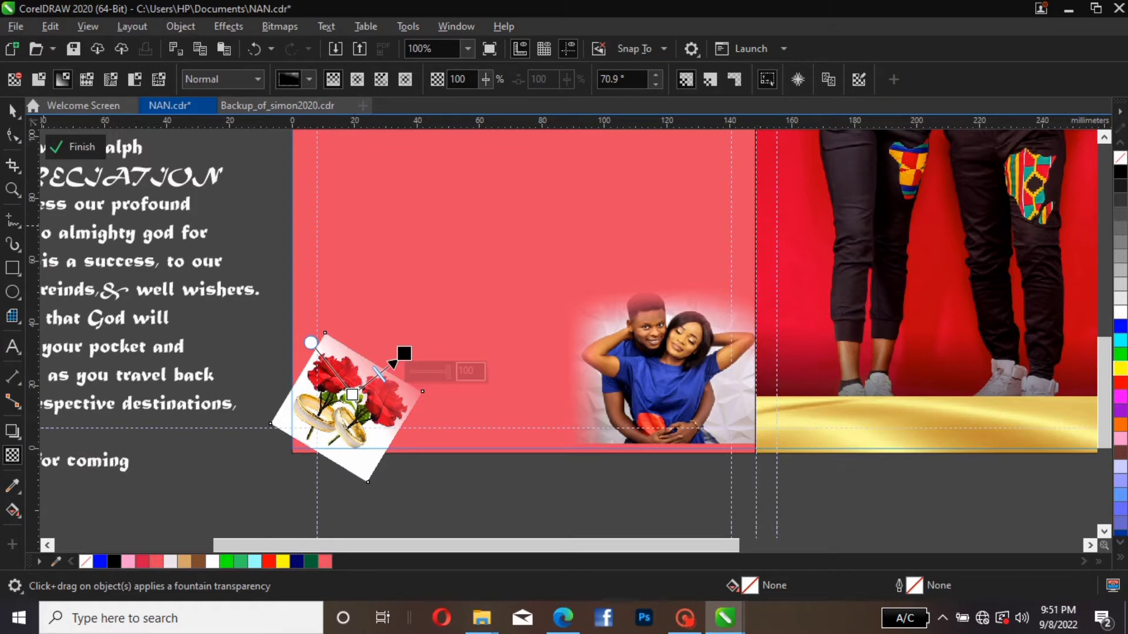
- Enlarge the roses-and-rings picture to about 62.8 × 61.7 mm and tighten its upper-right fade at an angle of about 87.8°
click(13, 110)
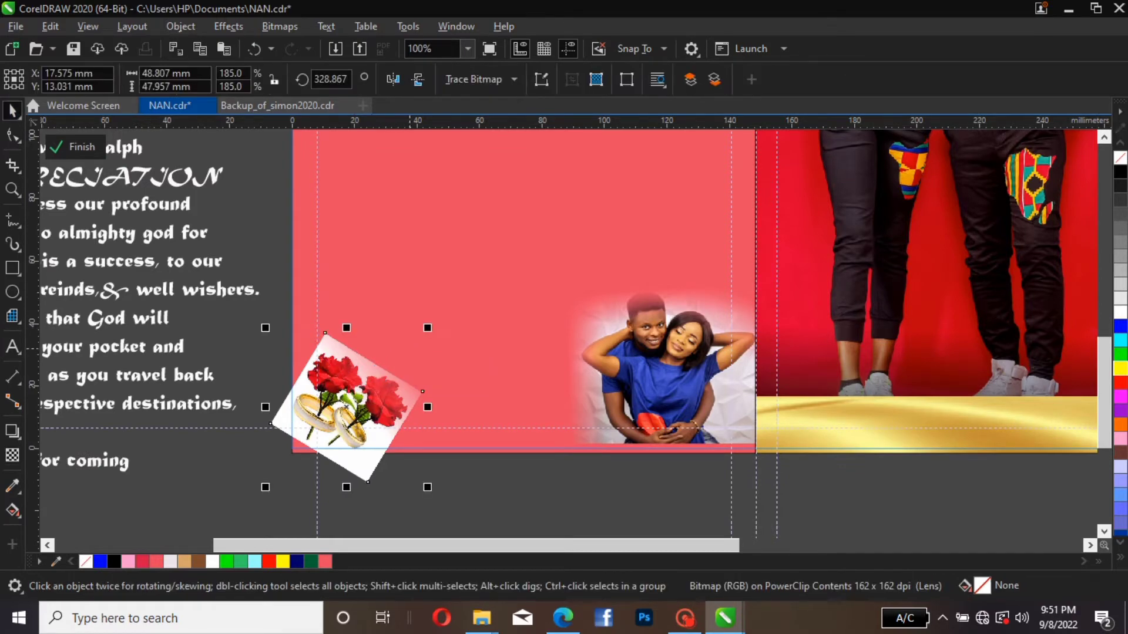
drag(427, 328, 471, 285)
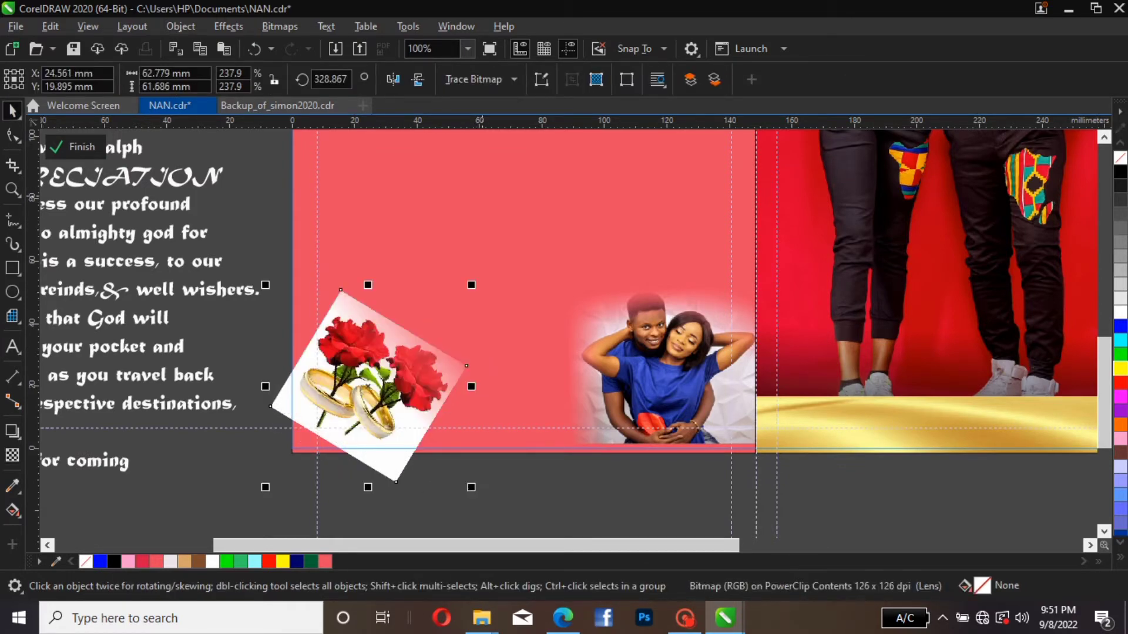
click(13, 455)
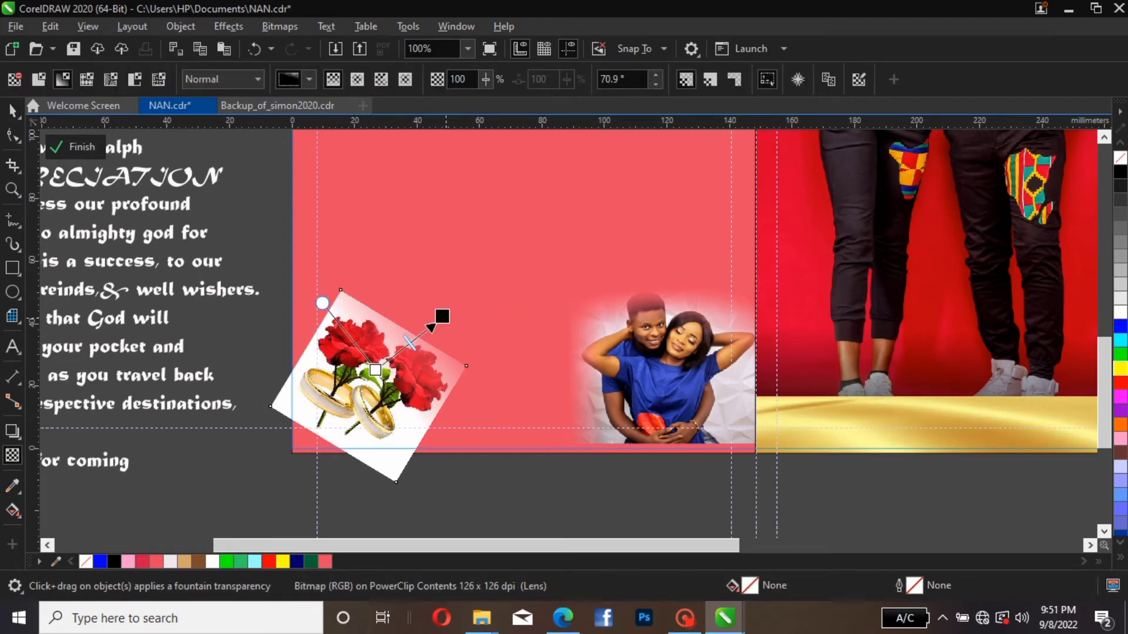
drag(442, 316, 403, 328)
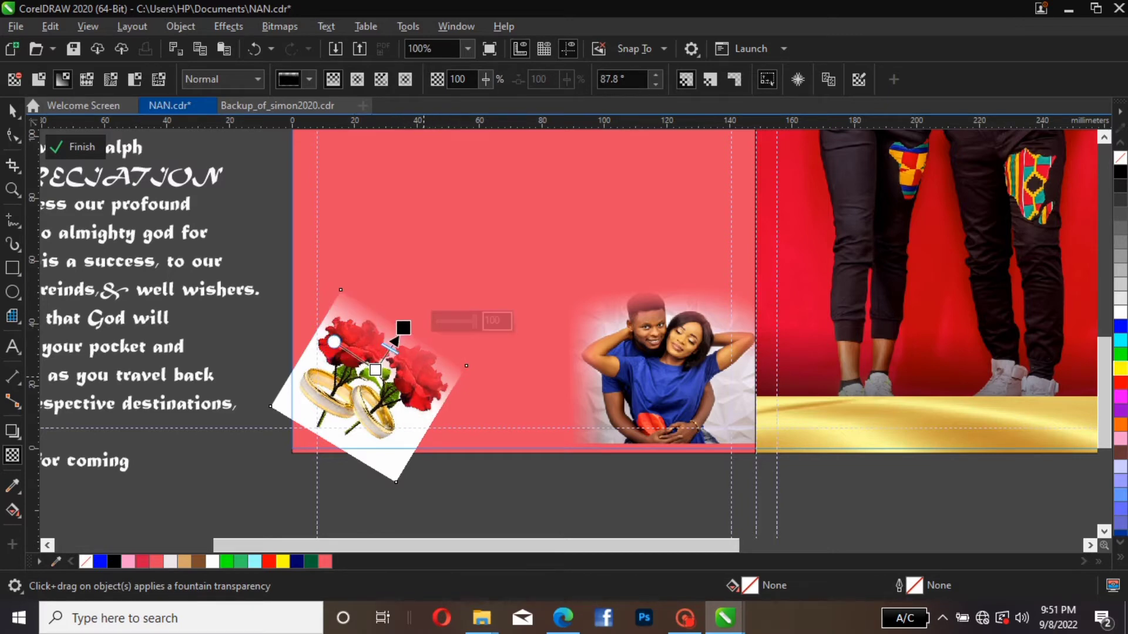
drag(394, 340, 397, 350)
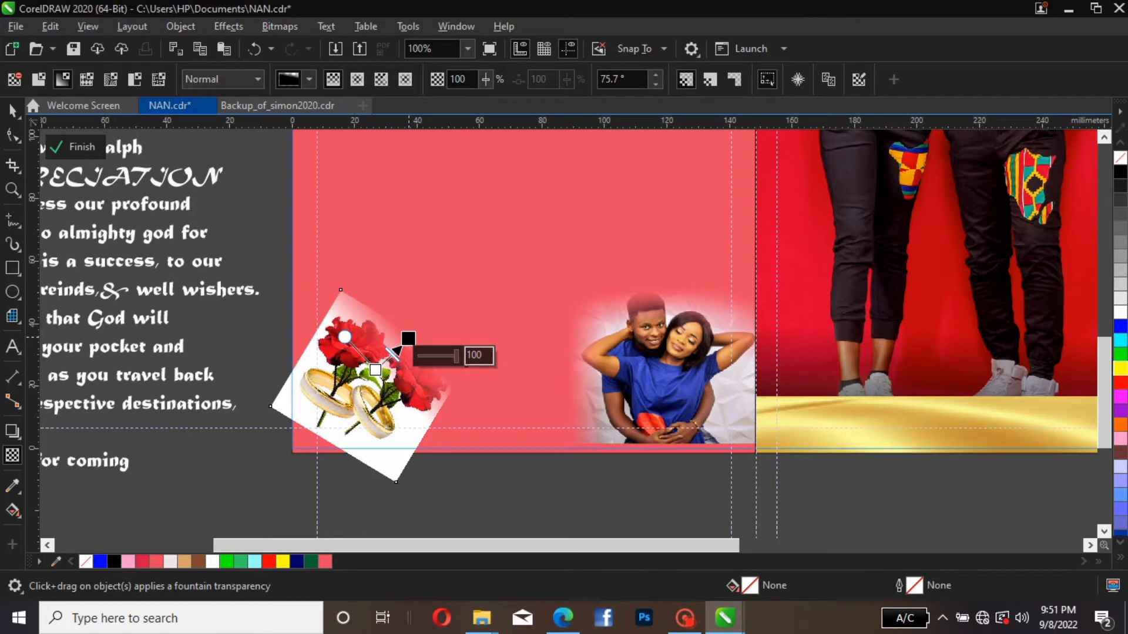
key(ctrl+z)
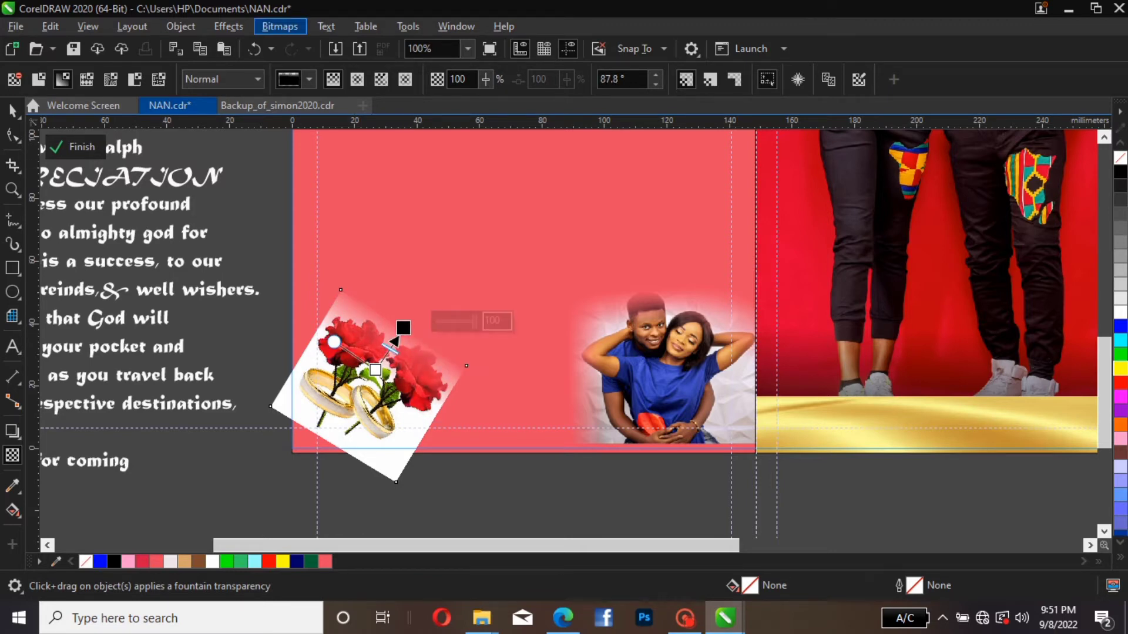
- Convert the roses-and-rings picture to a 300 dpi RGB bitmap with anti-aliasing and transparent background
click(279, 27)
click(329, 47)
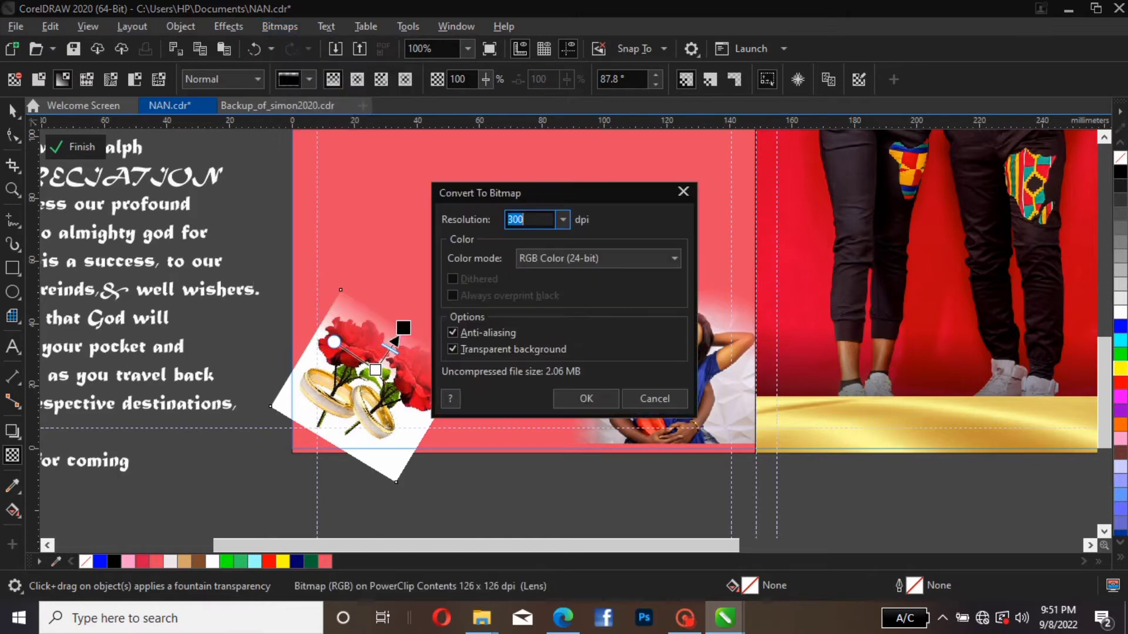
key(Return)
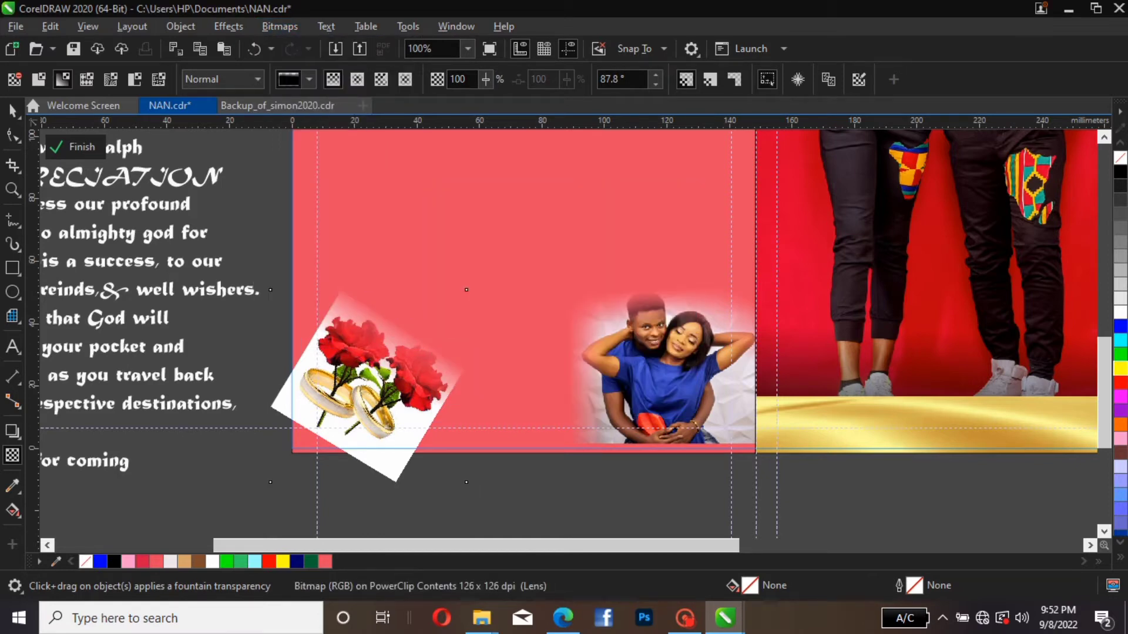
- Fade the roses-and-rings picture's lower-right edge with a fountain transparency at about -29.3° and convert it to a 300 dpi RGB bitmap
drag(370, 376, 442, 399)
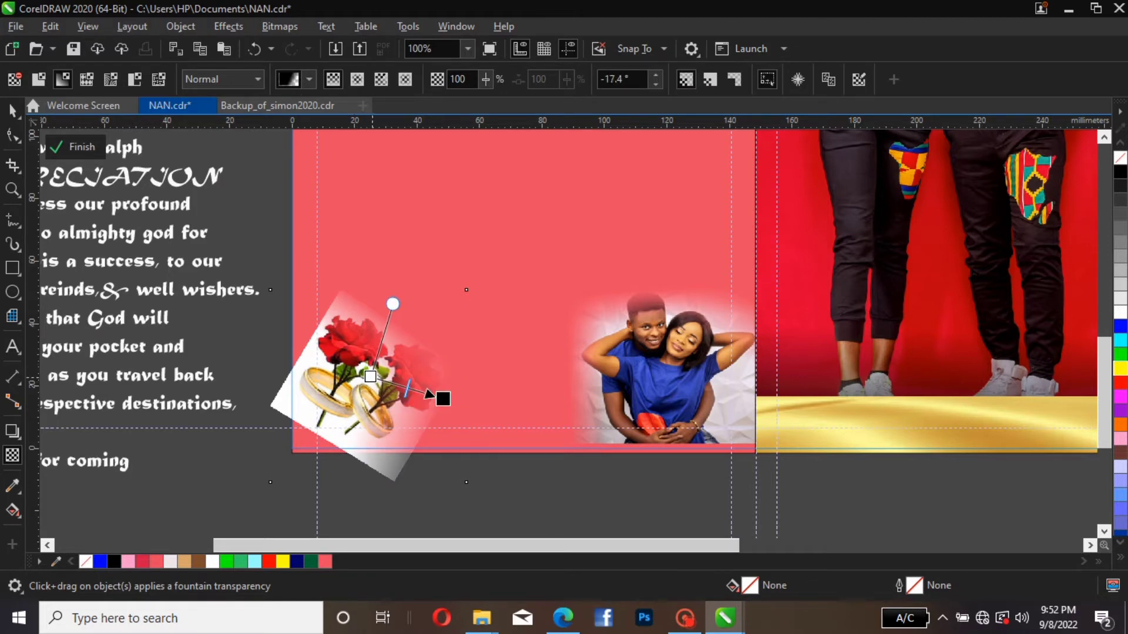
drag(370, 376, 423, 402)
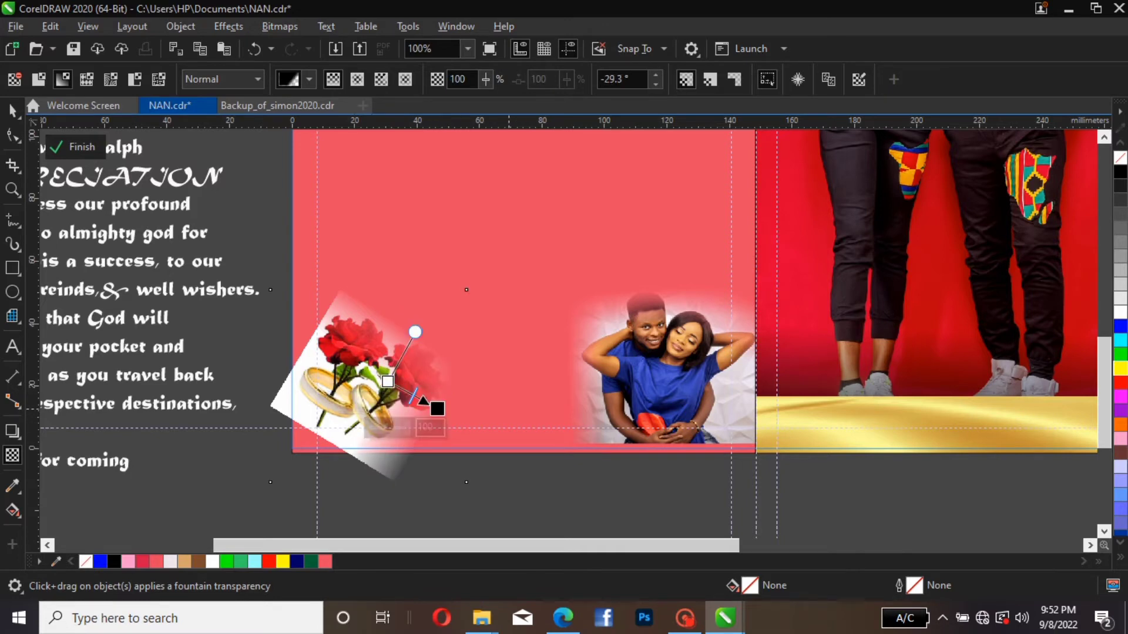
click(280, 26)
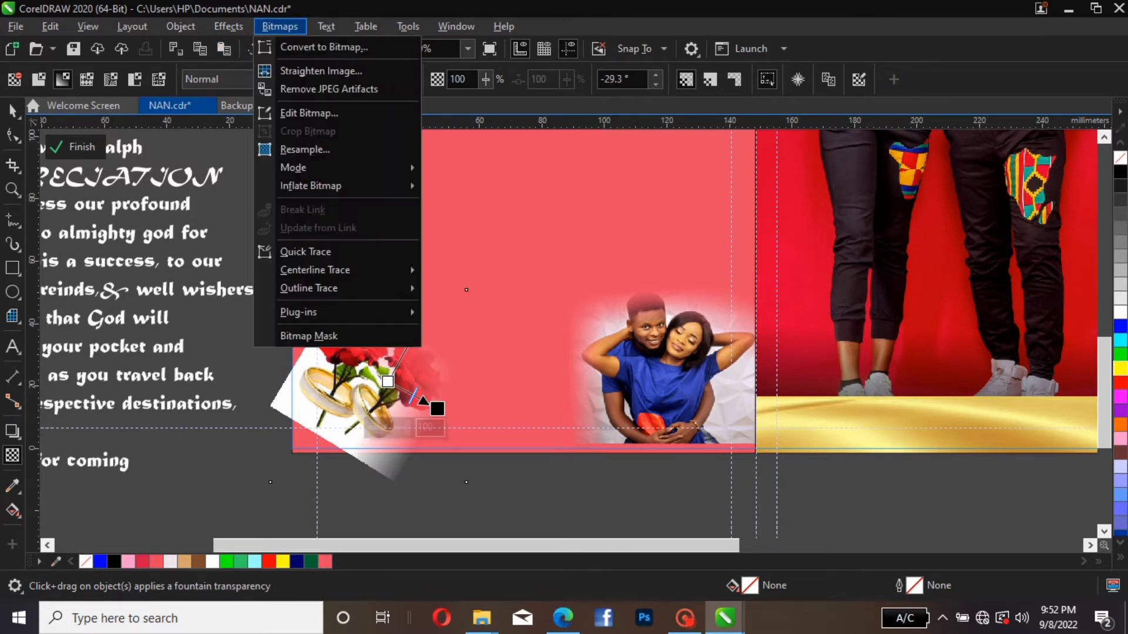
click(323, 47)
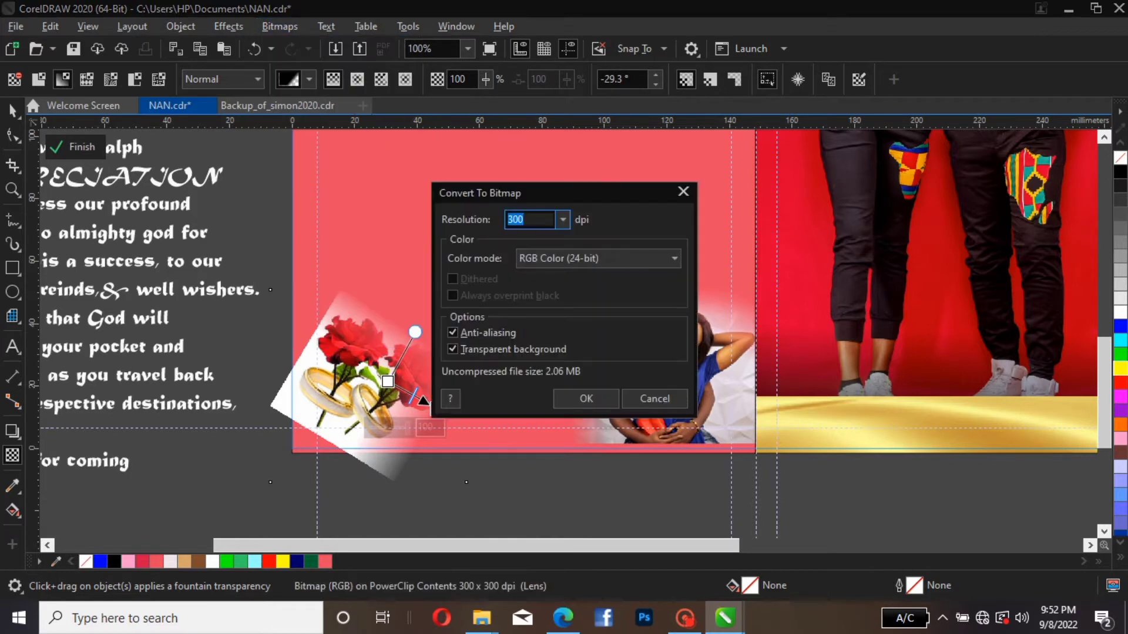
click(587, 399)
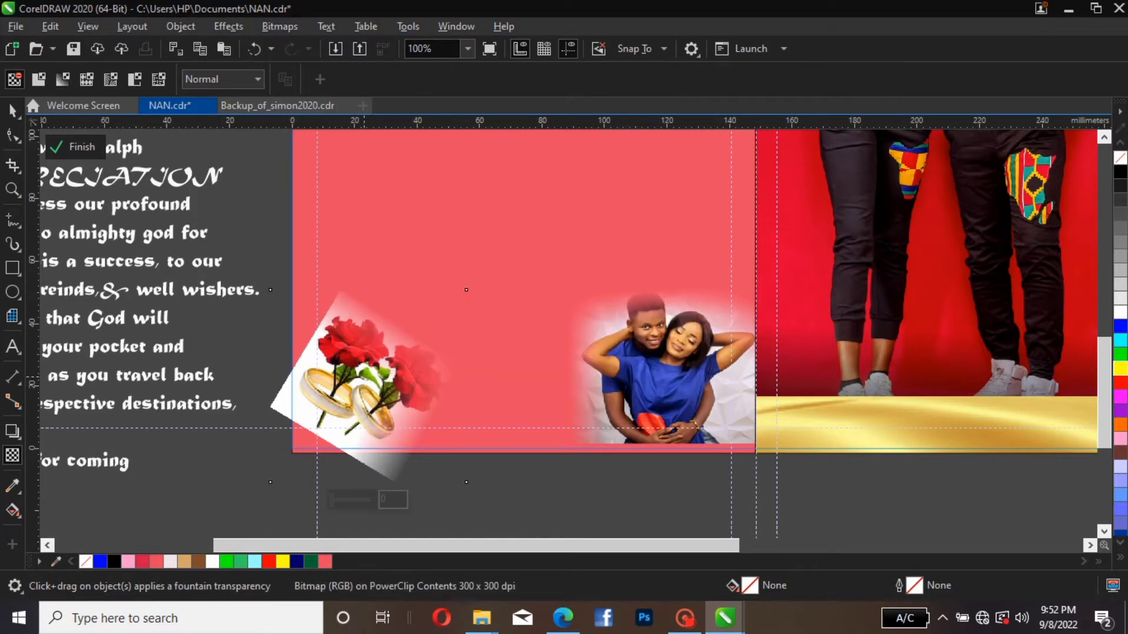
- Fade the roses-and-rings picture's upper-left edge with a fountain transparency at about 122.4° and convert it to a 300 dpi RGB bitmap
drag(272, 432, 308, 285)
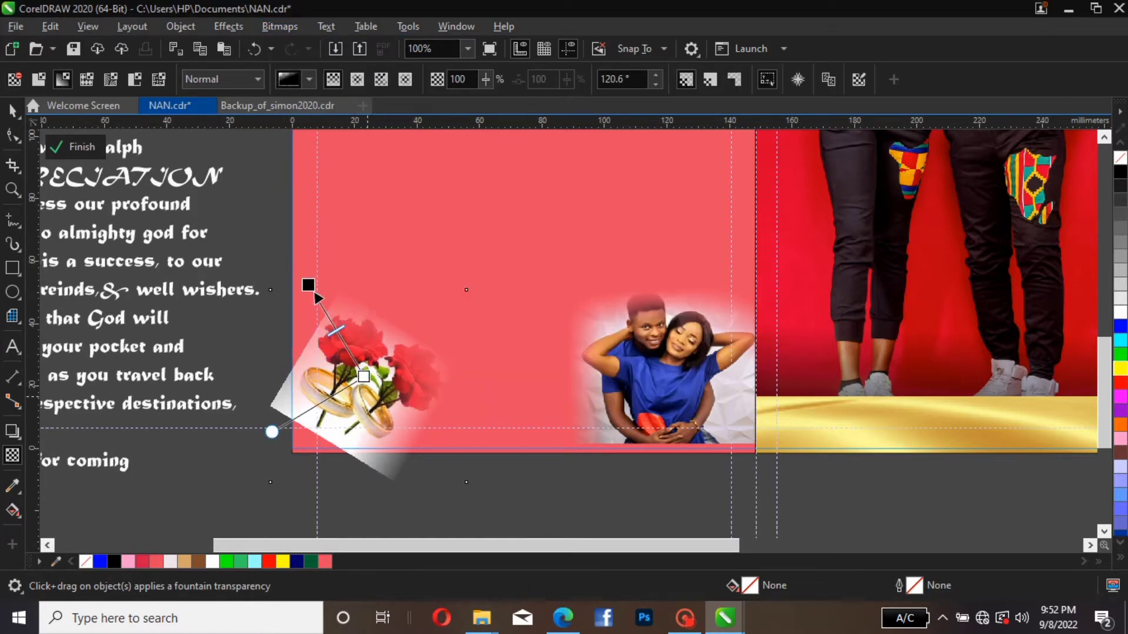
drag(363, 377, 342, 339)
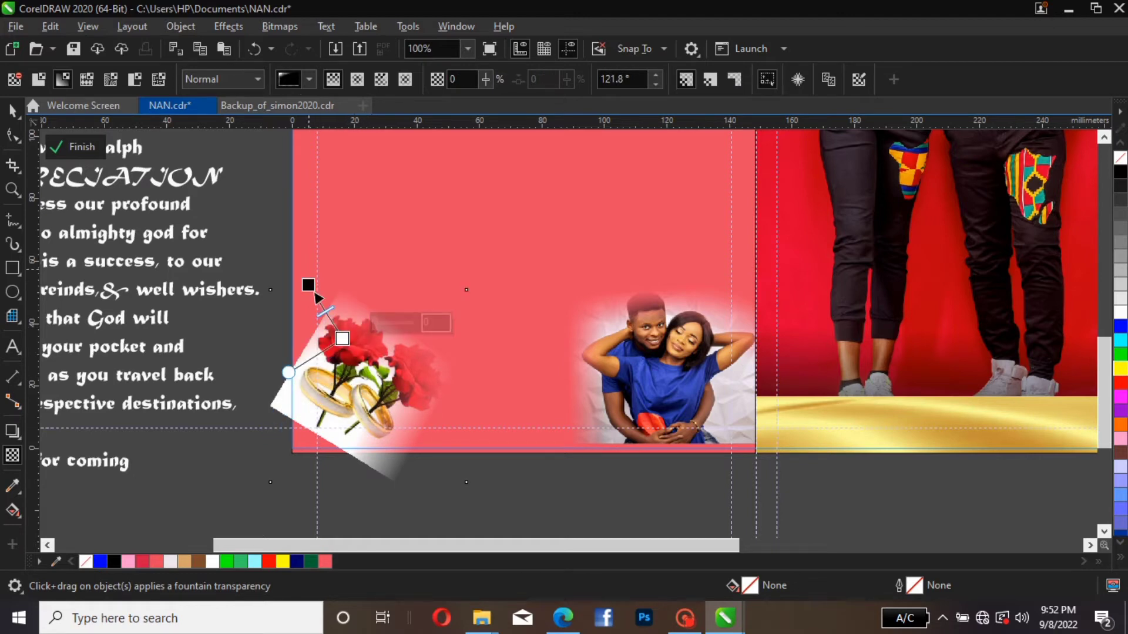
drag(316, 294, 341, 332)
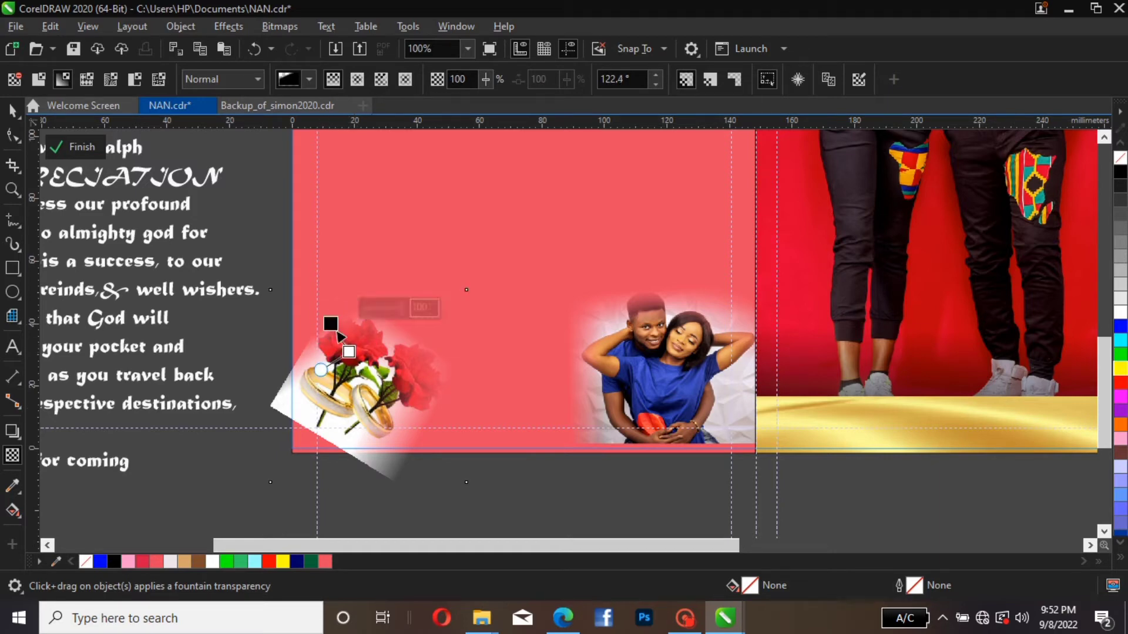
click(280, 25)
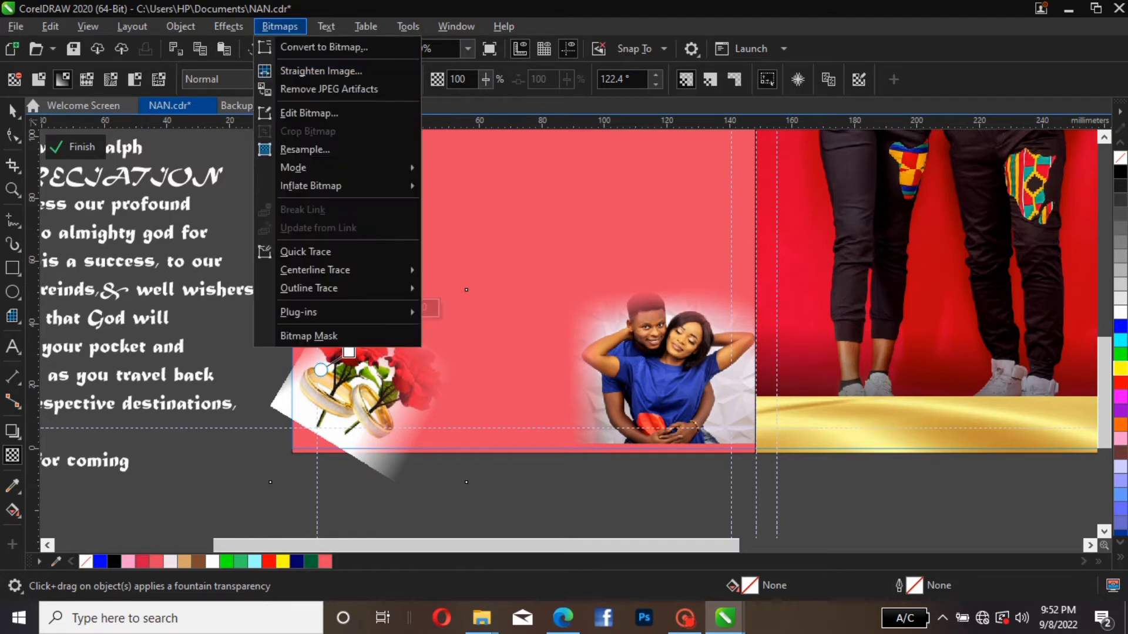
click(323, 47)
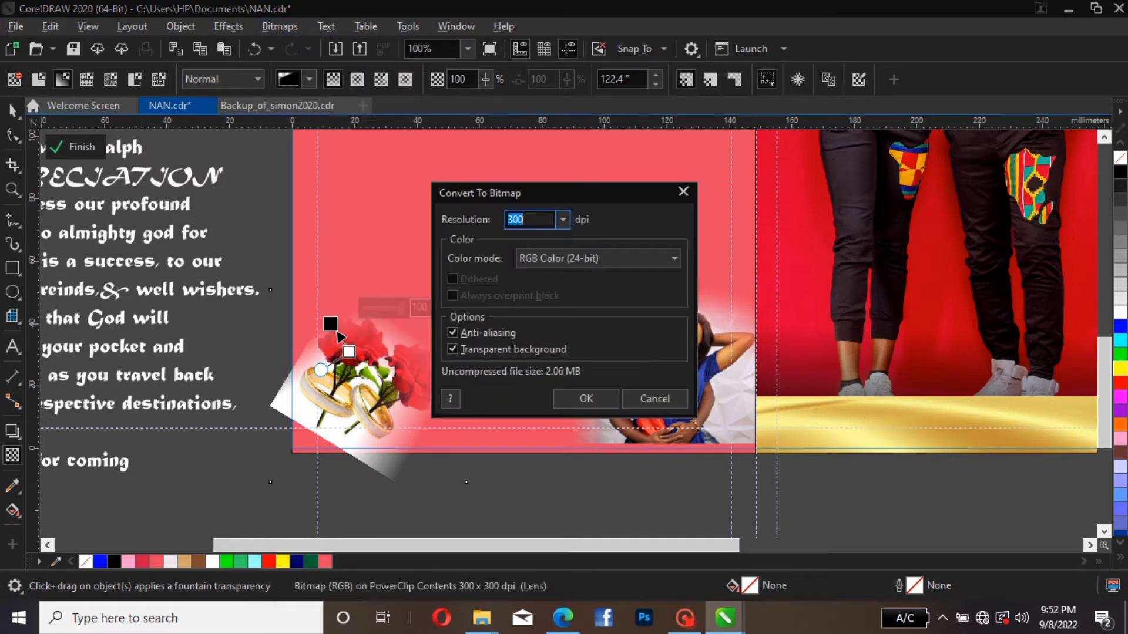
key(Return)
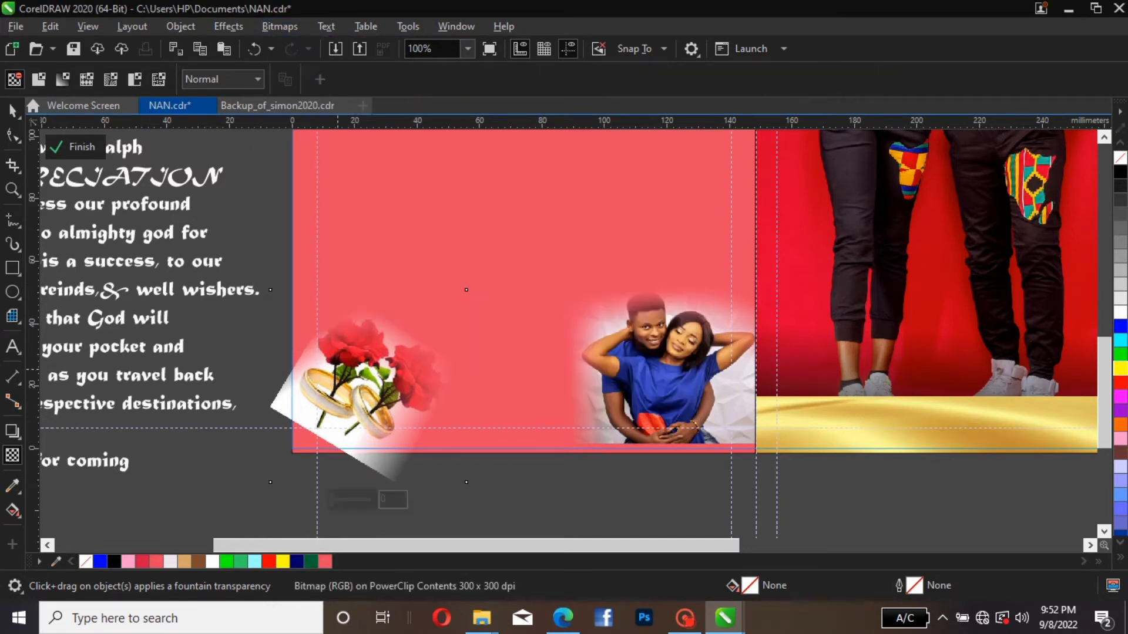
- Shift the roses-and-rings picture farther into the panel's lower-left corner, centred at about X 19 mm, Y 15.4 mm
click(13, 110)
drag(424, 454, 418, 459)
drag(373, 410, 366, 416)
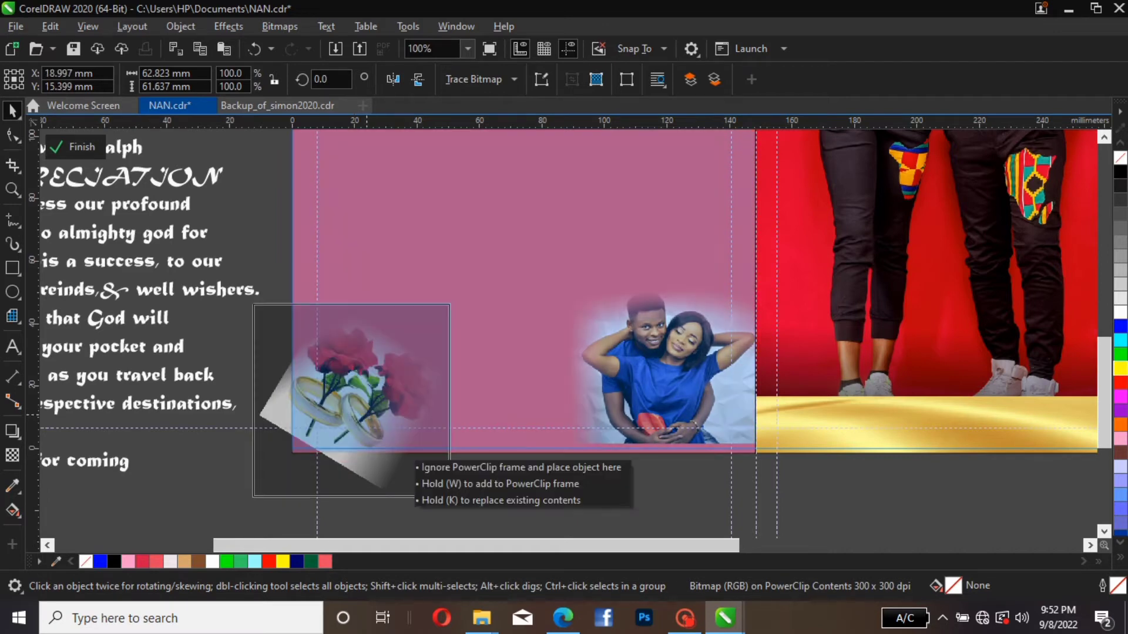
drag(411, 464, 411, 464)
click(412, 465)
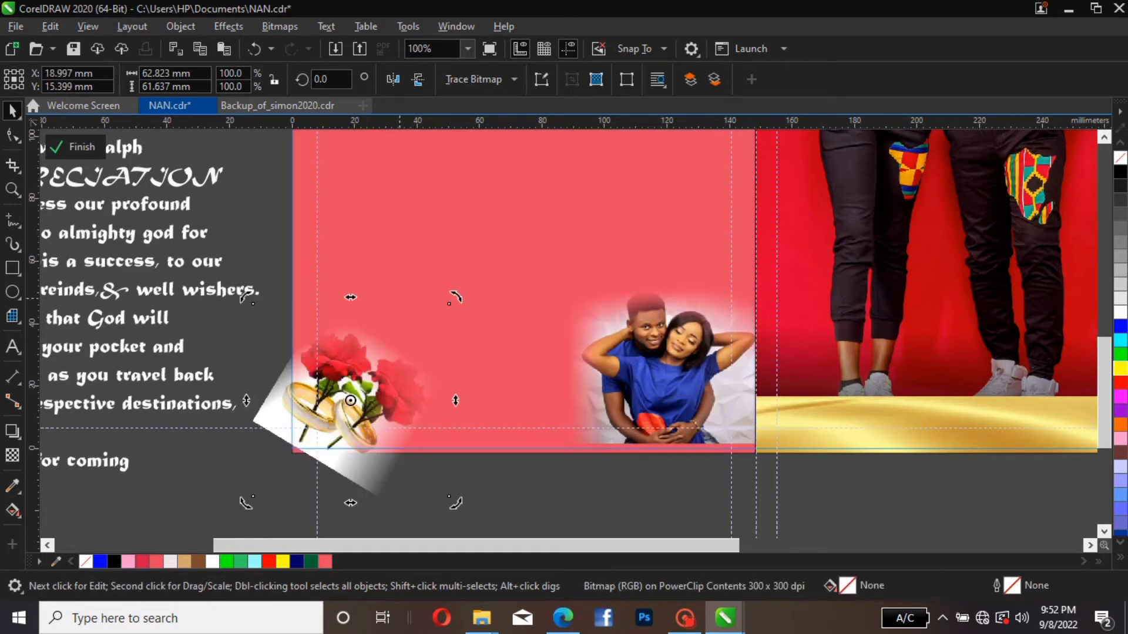
click(379, 479)
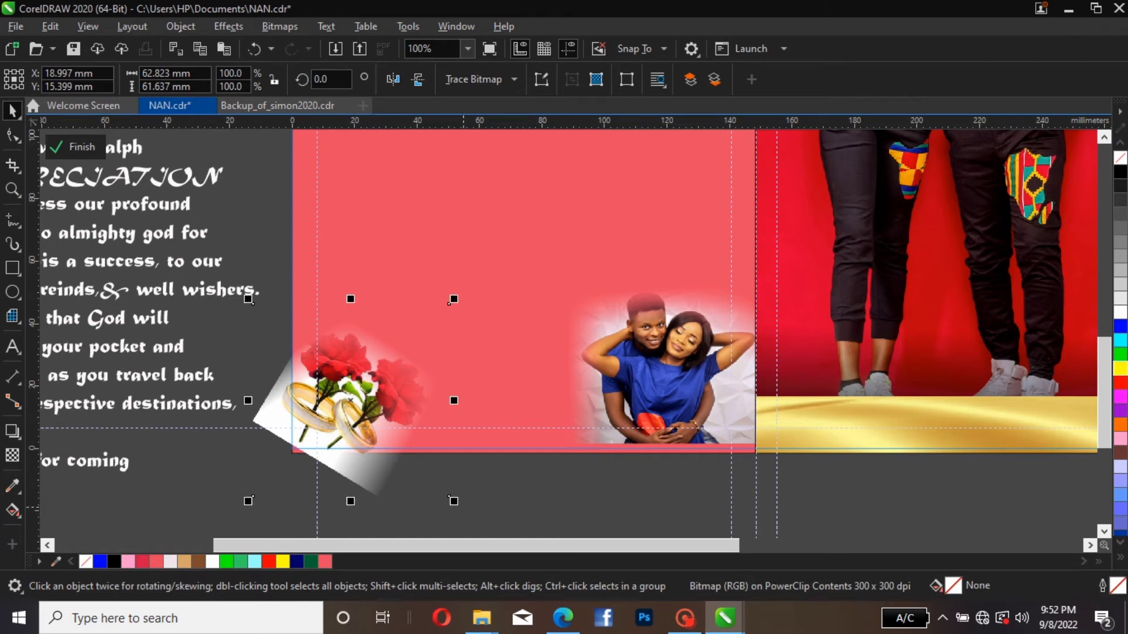
- Scale the roses-and-rings picture to 86.9% and shift it into the panel's lower-left corner, centred at about X 12.8 mm, Y 12.3 mm
drag(453, 500, 428, 475)
drag(370, 361, 370, 378)
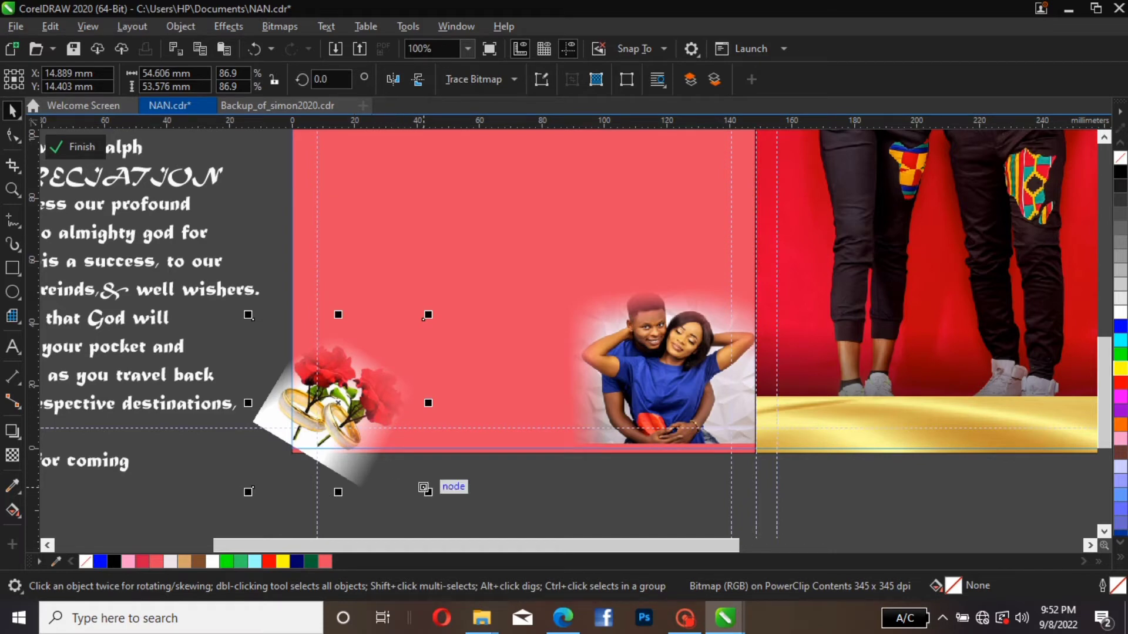
drag(426, 489, 418, 495)
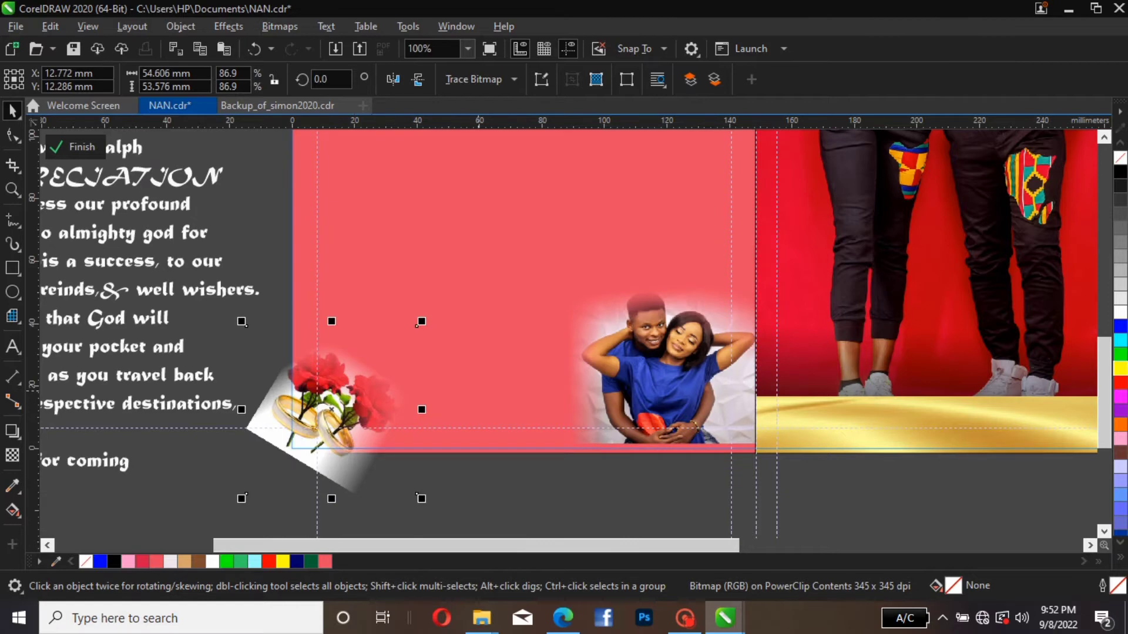
- Enlarge the hearts-and-ribbon picture at the panel's upper-left corner to about 53.1 × 51.4 mm
scroll(421, 323, down, 2)
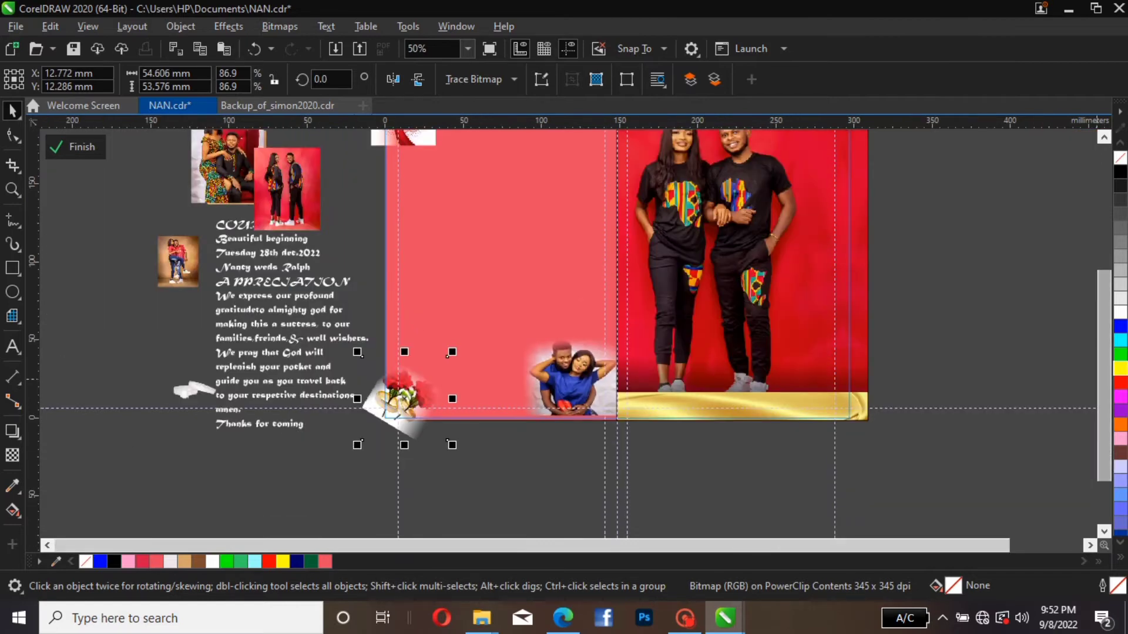
drag(1105, 445, 1105, 373)
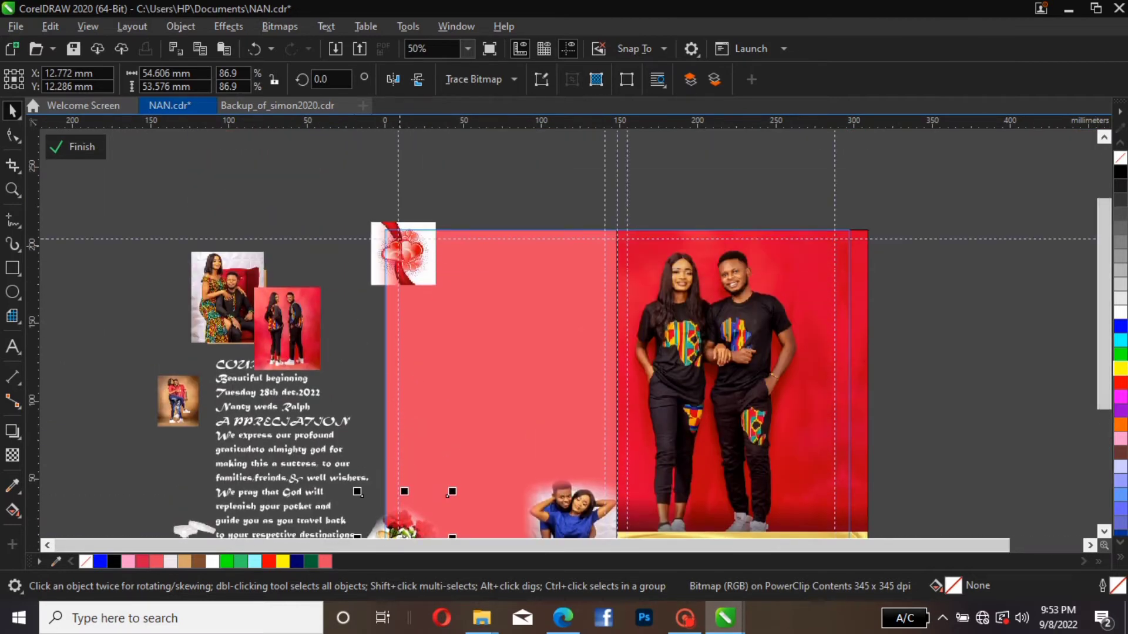
scroll(405, 249, up, 2)
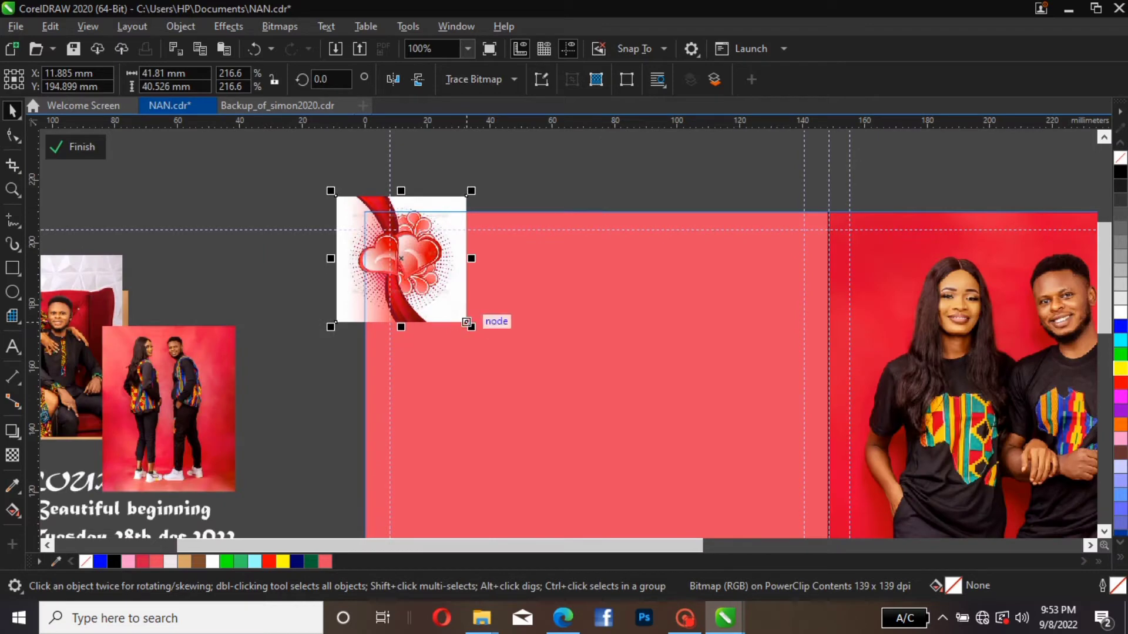
drag(466, 322, 503, 357)
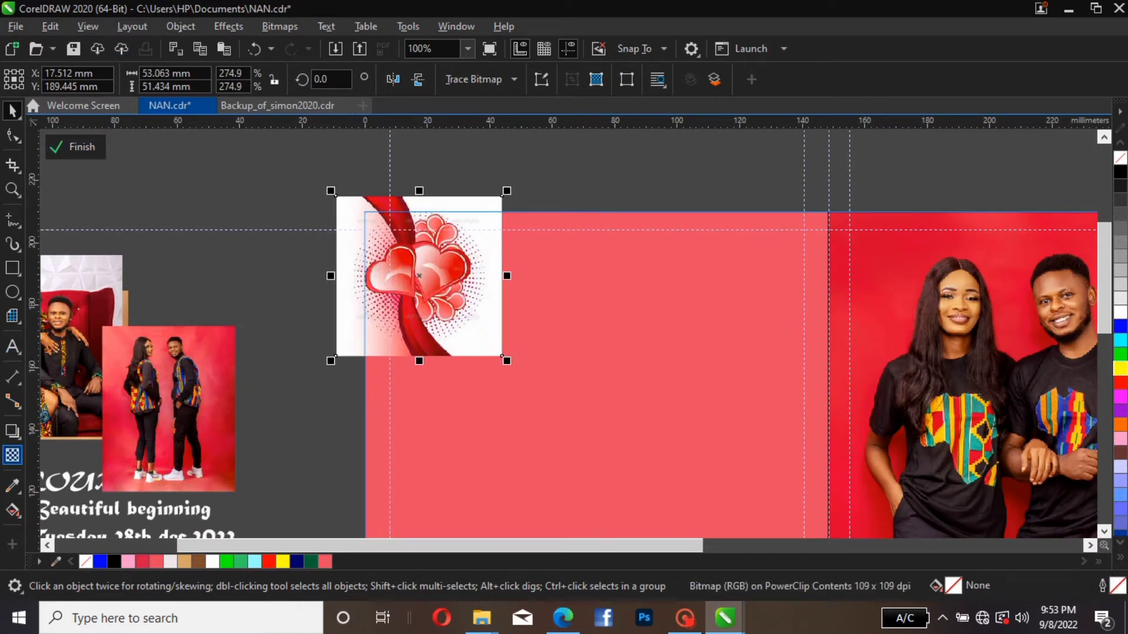
- Fade the hearts picture's right edge with a fountain transparency at 0° and convert it to a bitmap
click(12, 456)
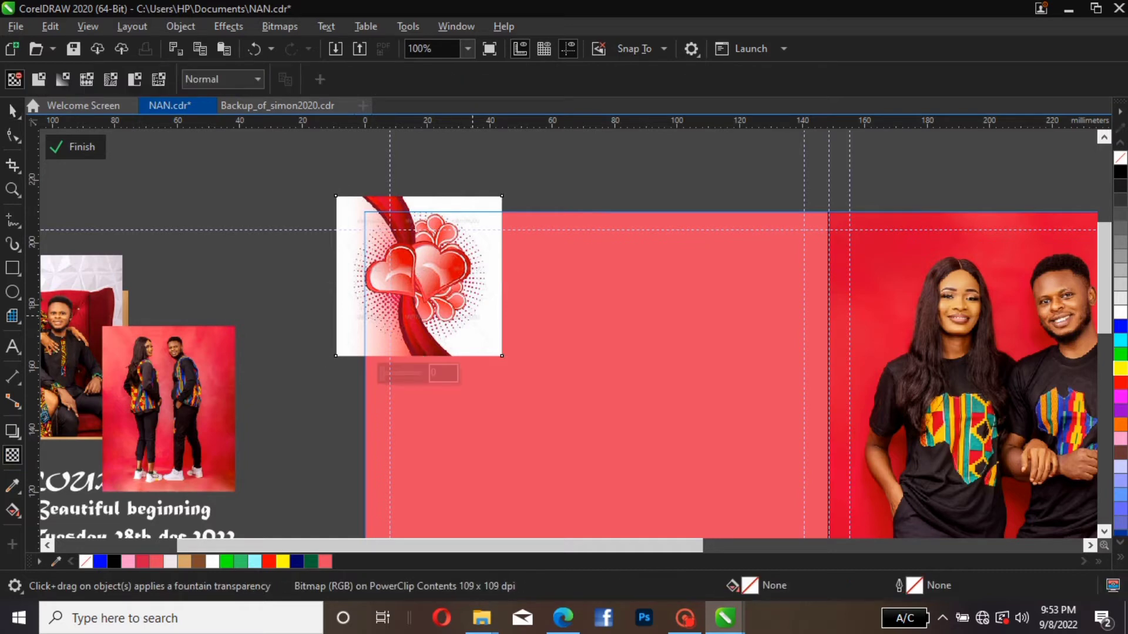
drag(473, 316, 452, 291)
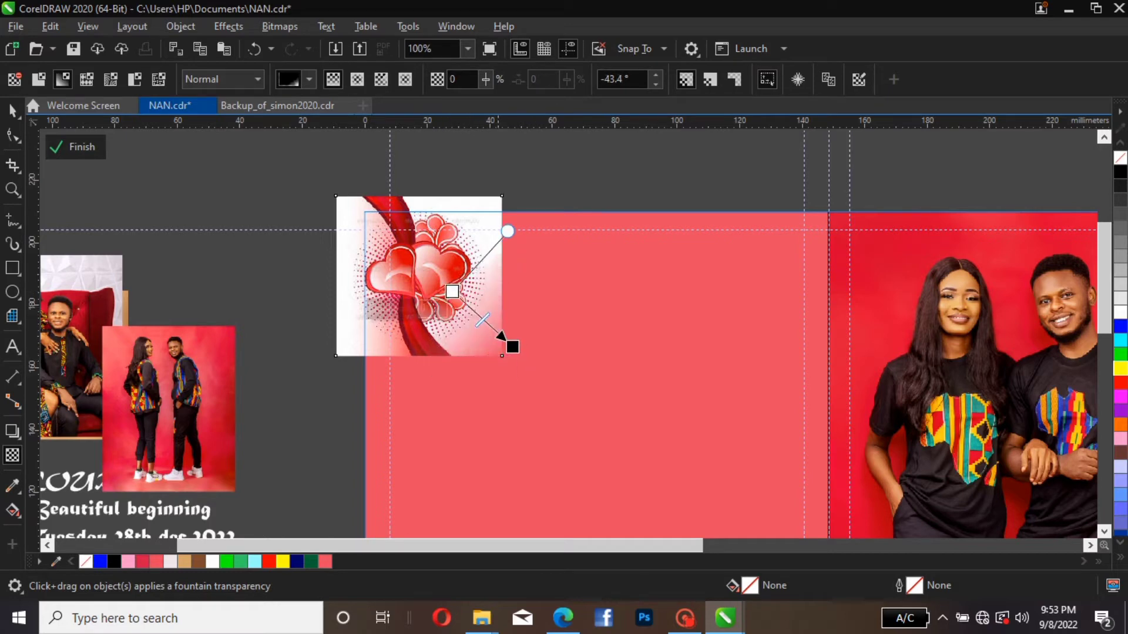
drag(498, 332, 487, 292)
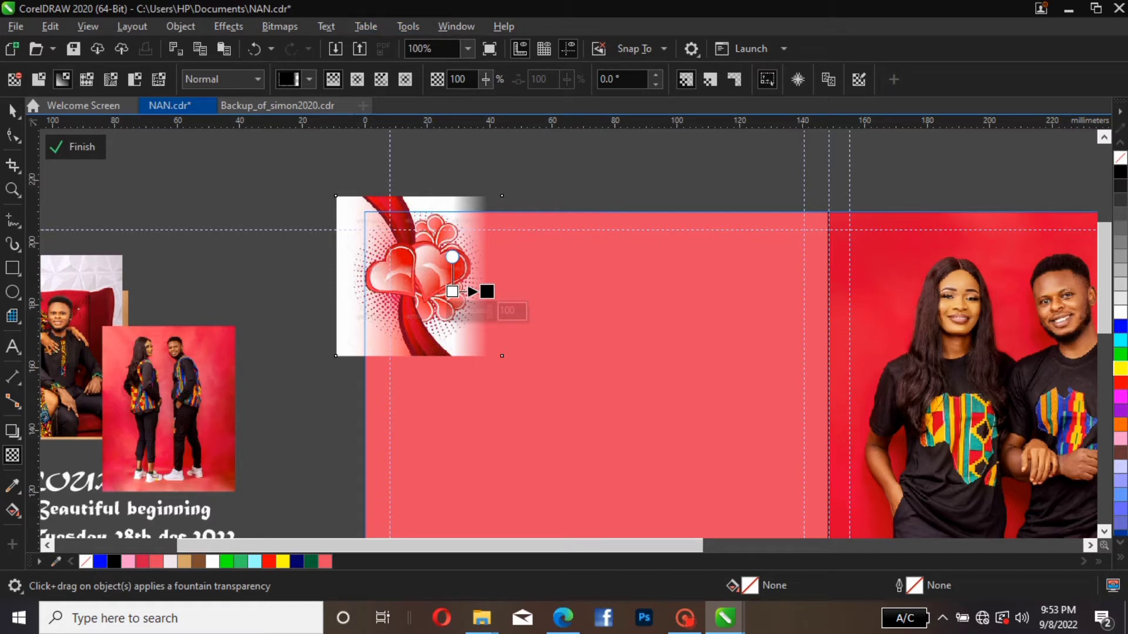
click(279, 26)
click(327, 45)
click(586, 398)
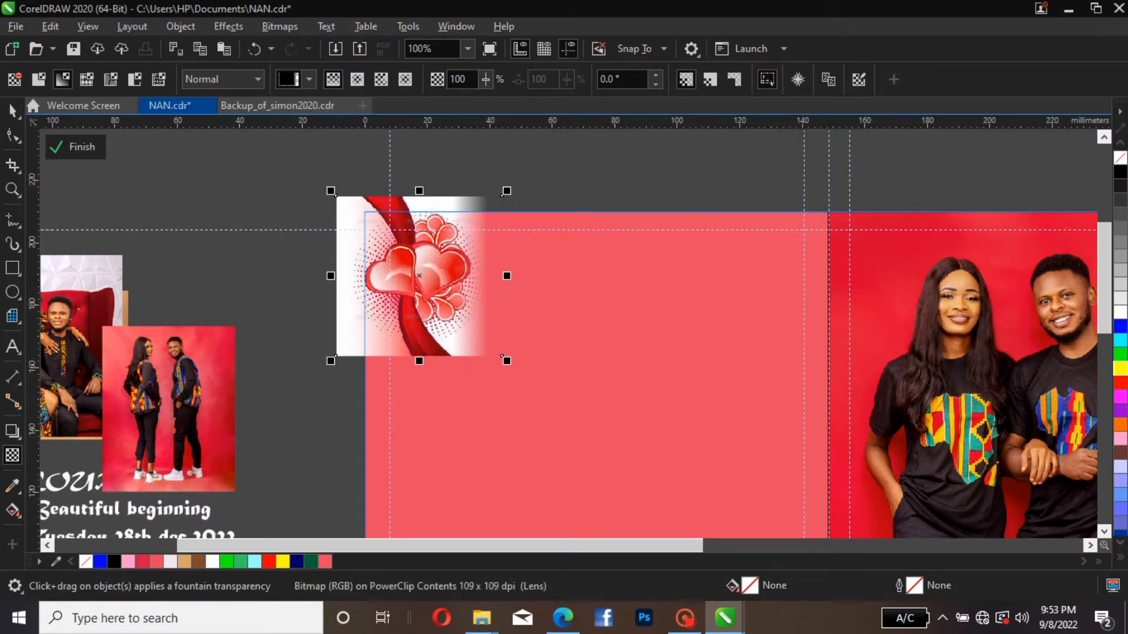
- Fade the hearts picture's bottom edge with a fountain transparency at about -82.2° and convert it to a 300 dpi RGB bitmap
drag(417, 302, 429, 356)
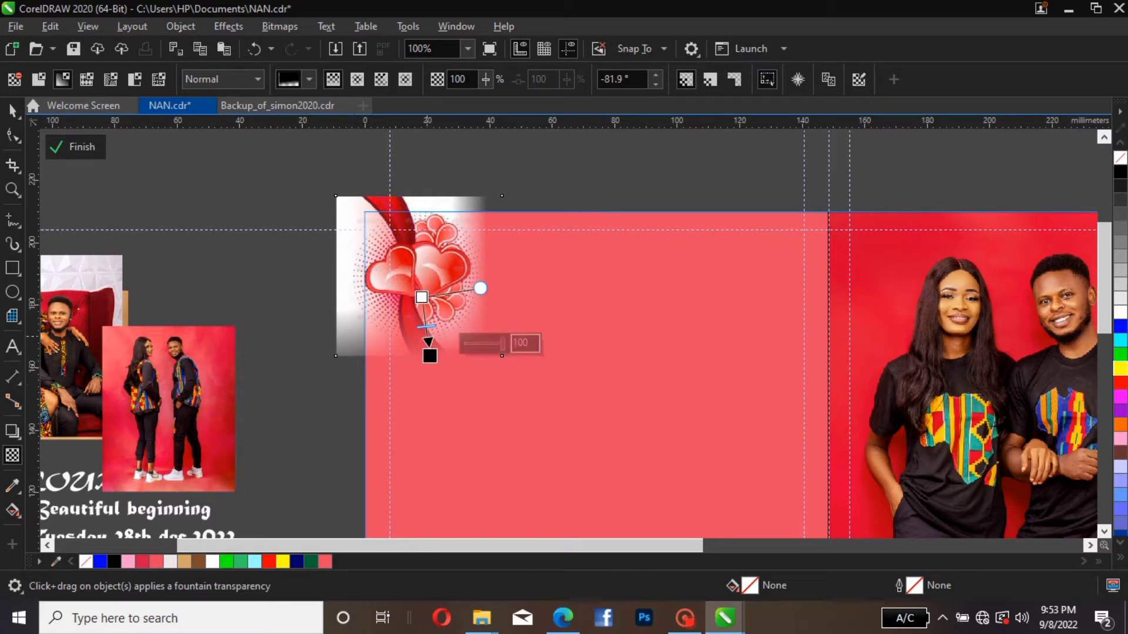
drag(429, 356, 428, 340)
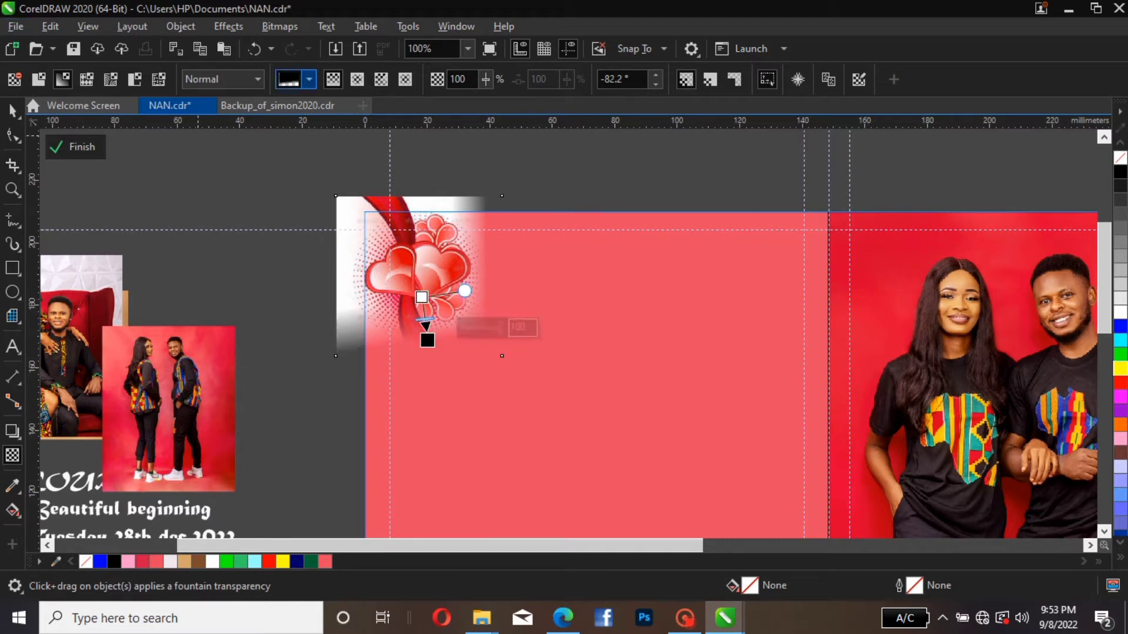
click(280, 26)
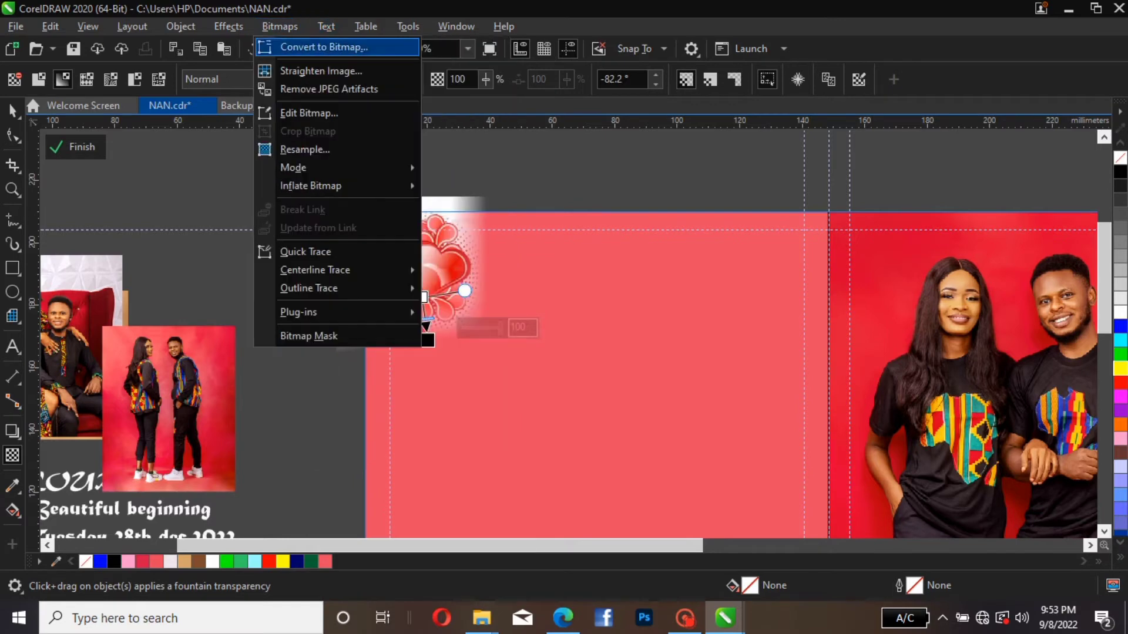
click(326, 46)
click(586, 399)
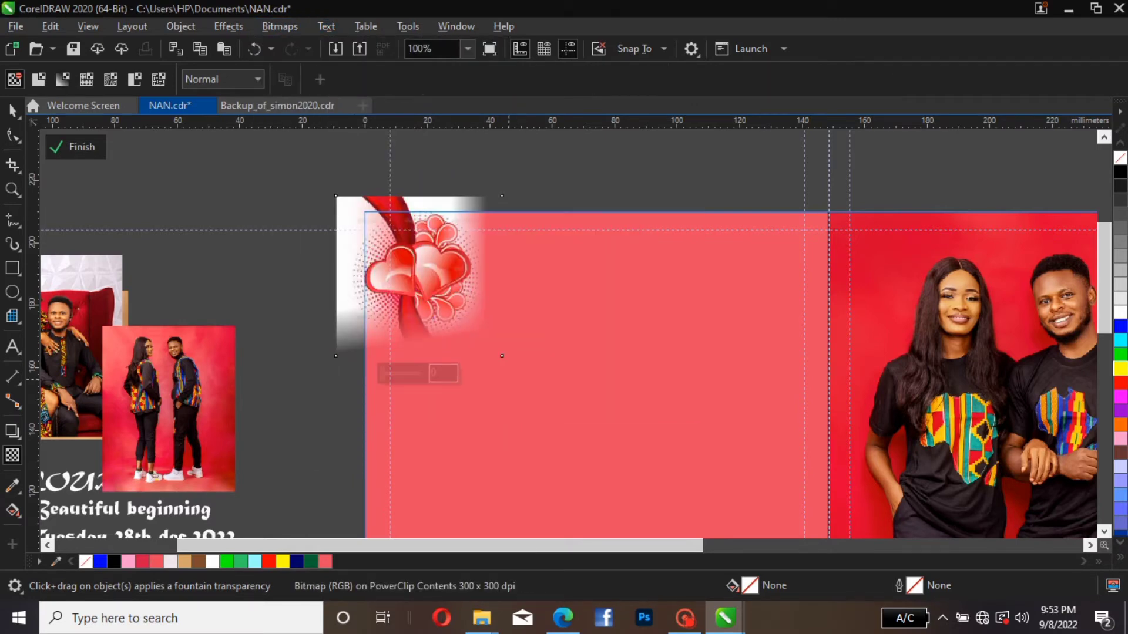
click(12, 111)
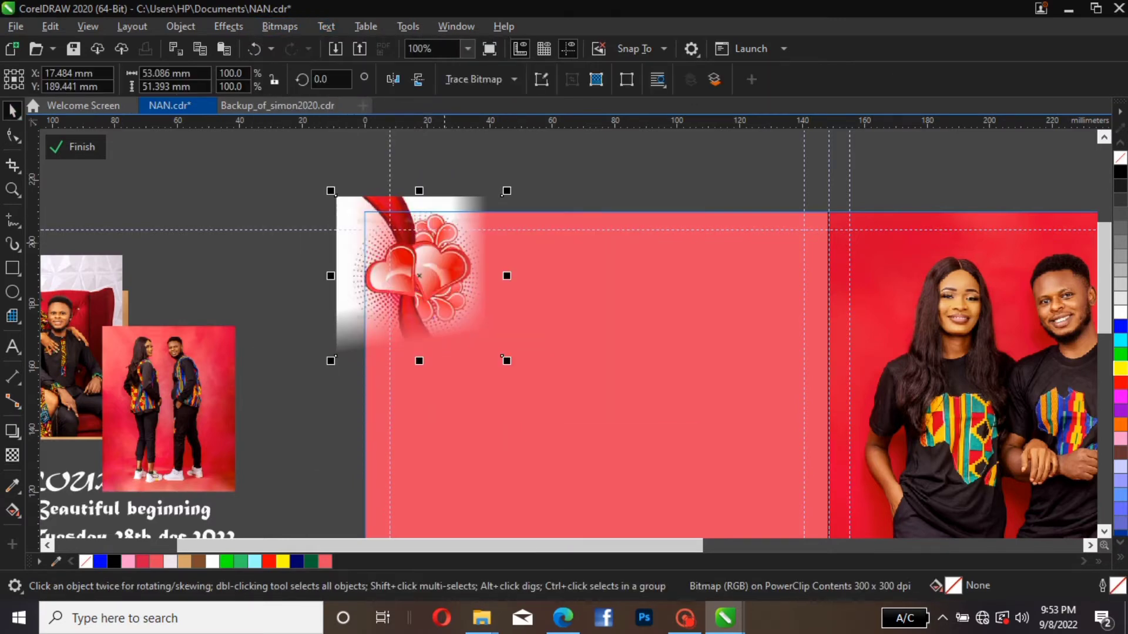
- Duplicate the roses-and-rings picture and place the copy outside the page's right edge, at about X 367.4 mm, Y 52.8 mm
scroll(444, 243, down, 1)
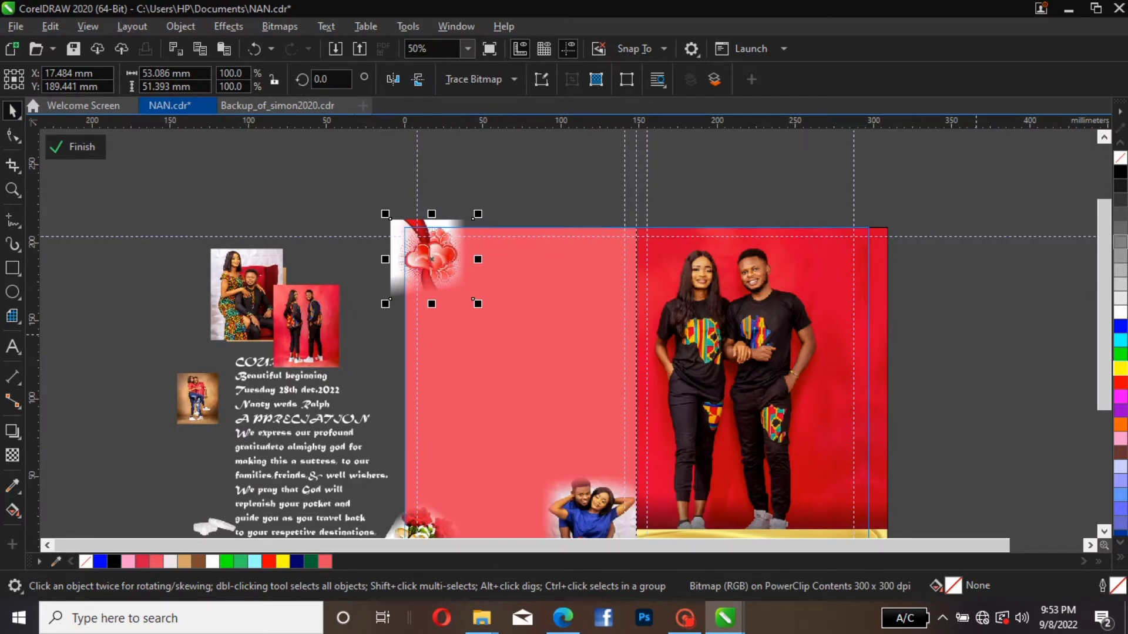
click(976, 334)
drag(1104, 228, 1104, 244)
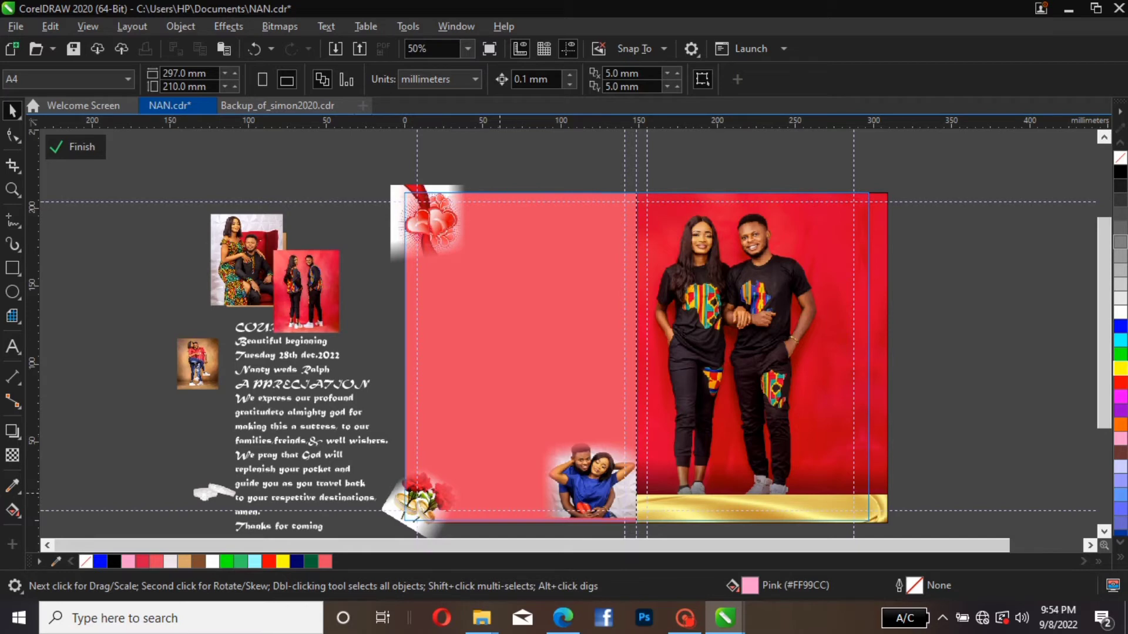
click(468, 458)
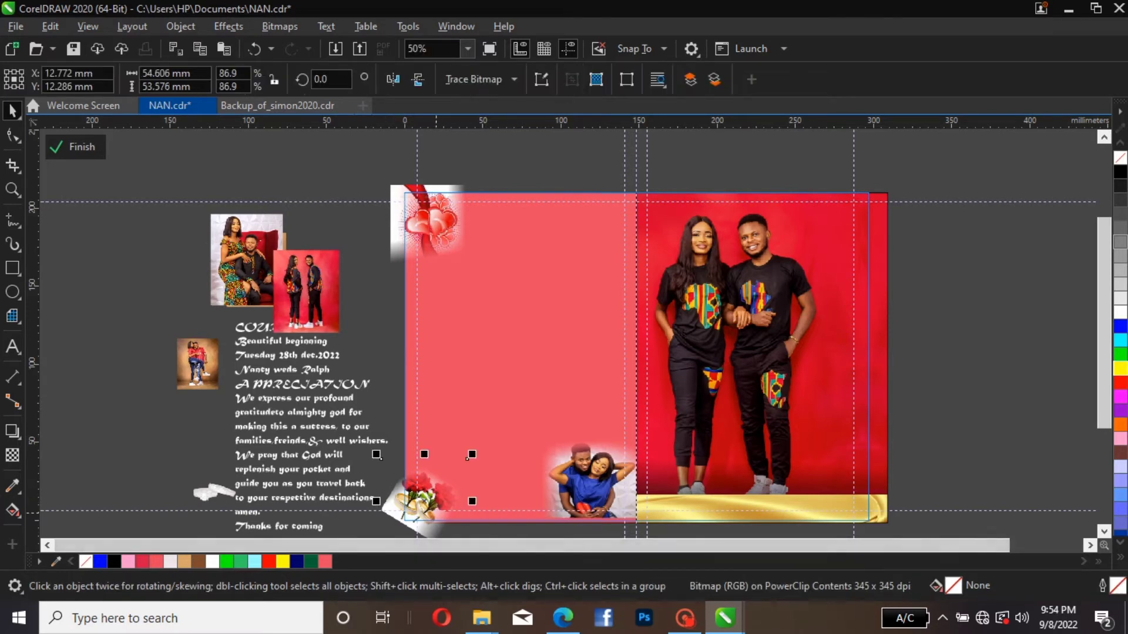
click(433, 506)
click(468, 458)
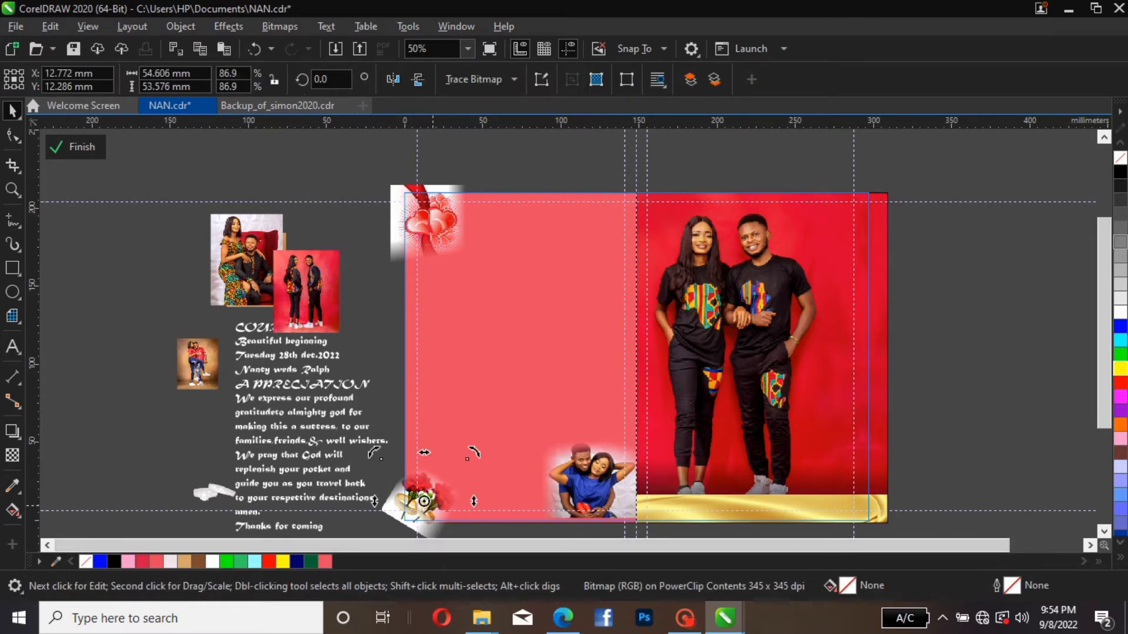
key(ctrl+d)
click(433, 494)
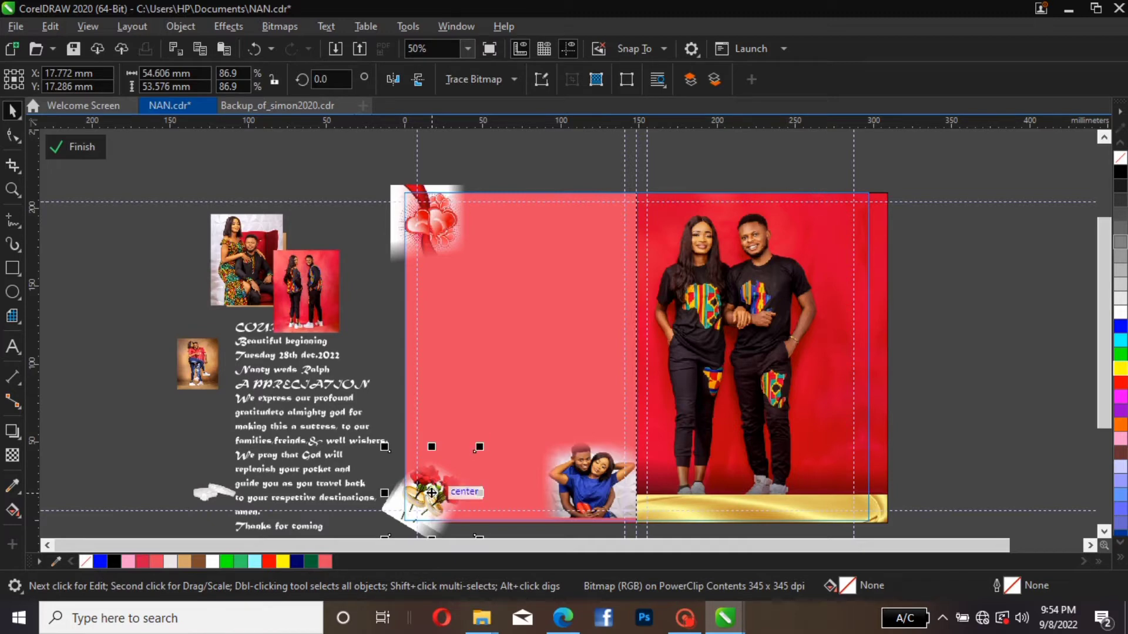
drag(433, 494, 1005, 427)
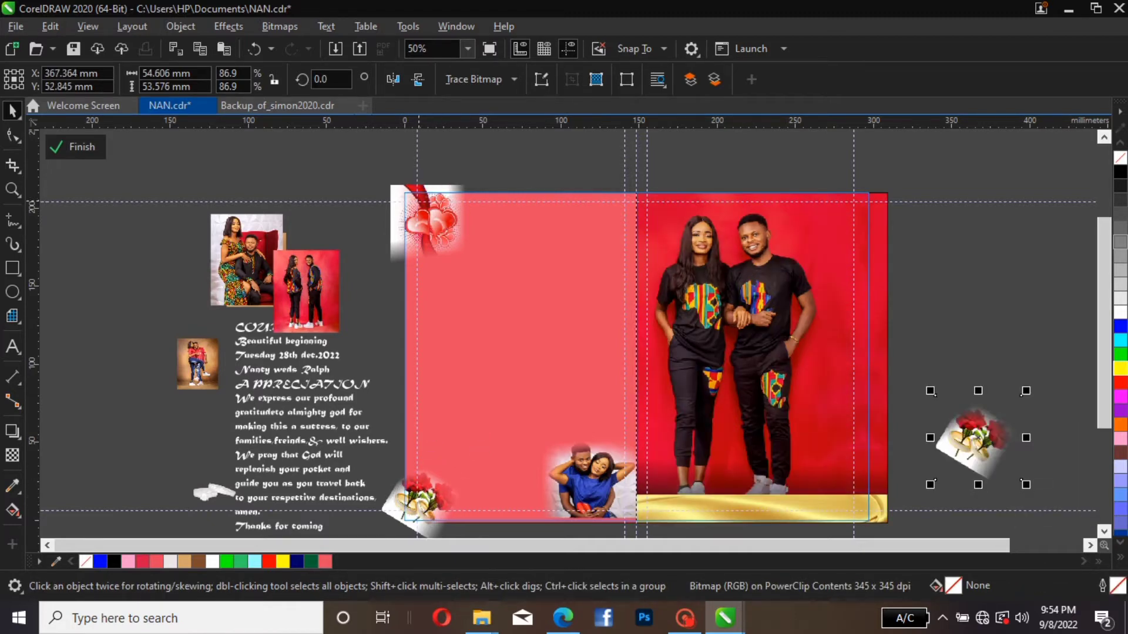
- Duplicate the hearts picture and place the copy directly above the roses-and-rings copy, at about X 373.7 mm, Y 105.2 mm
click(419, 208)
click(419, 208)
click(420, 207)
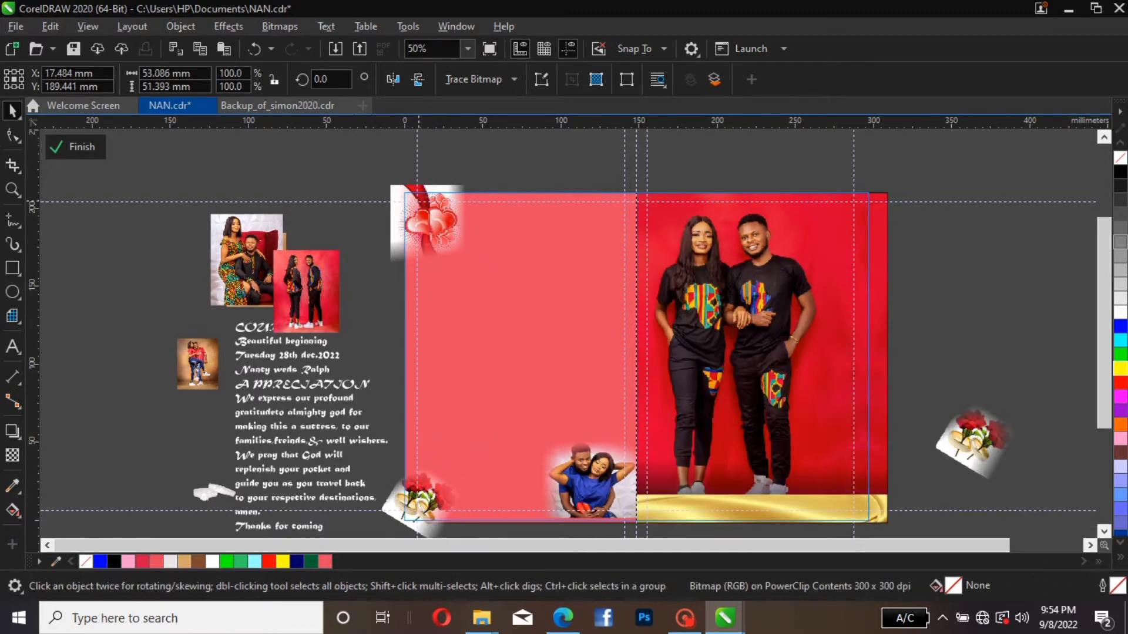
key(Right)
key(Up)
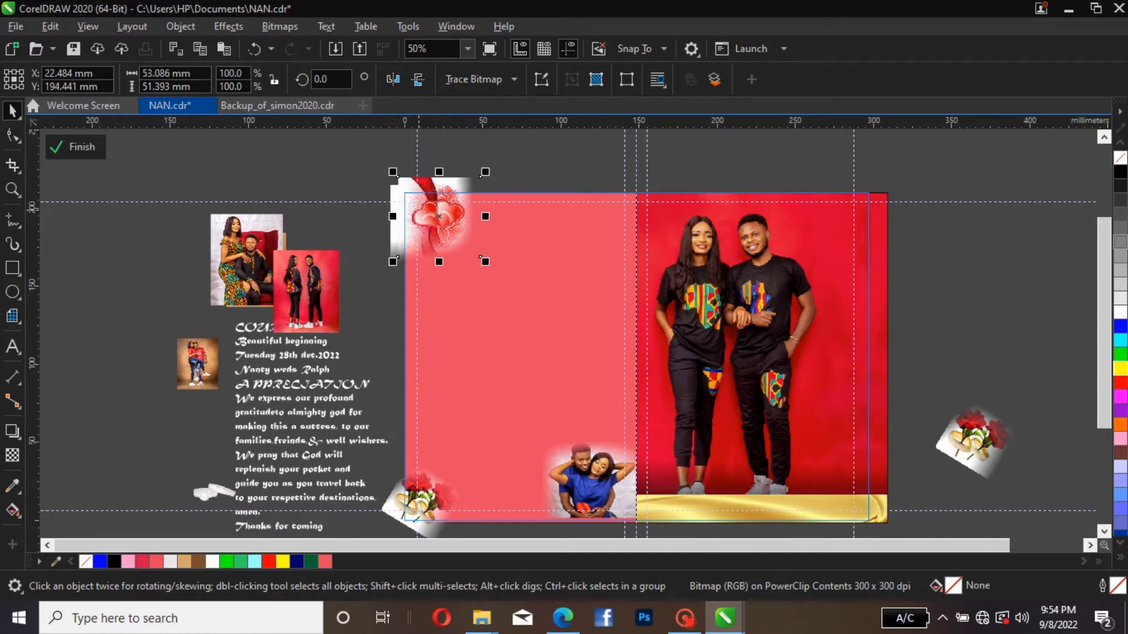
drag(439, 217, 950, 225)
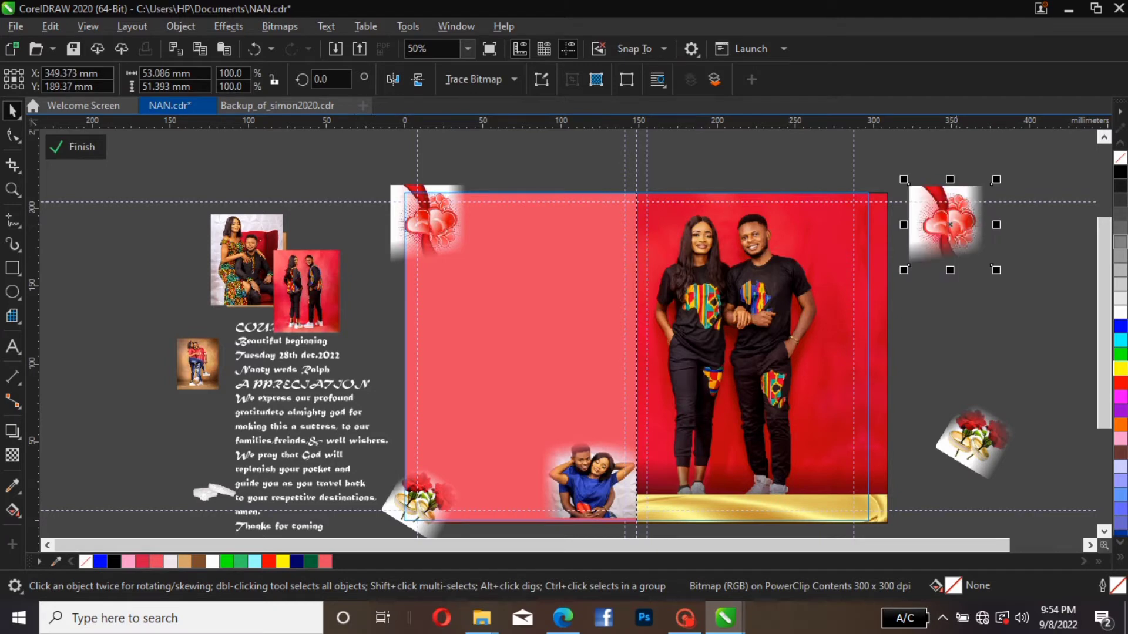
click(988, 441)
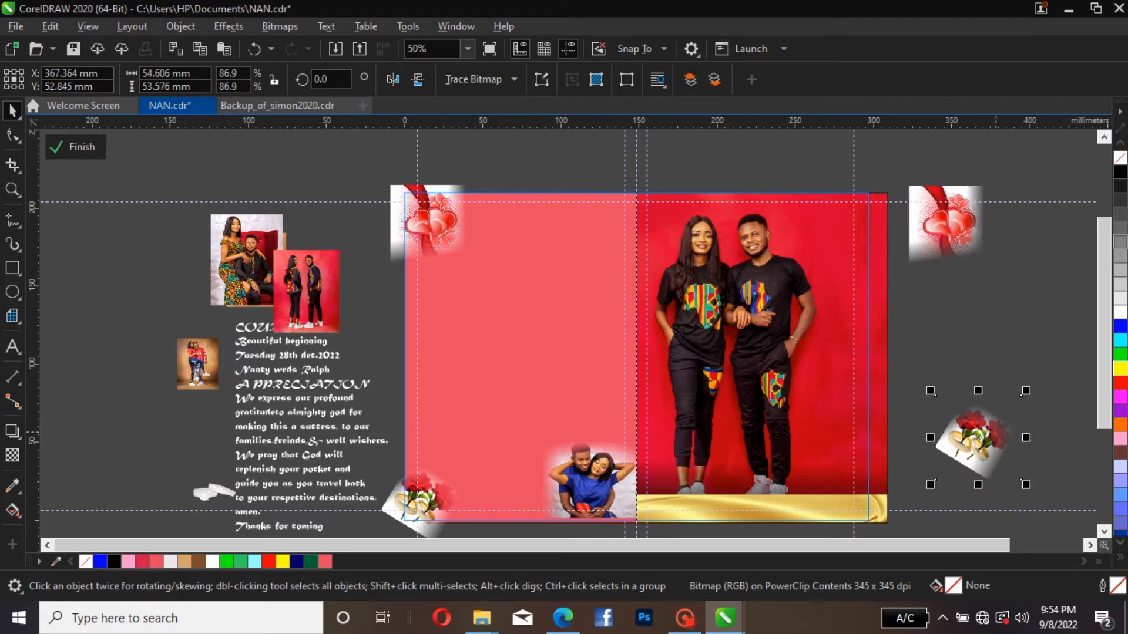
click(945, 223)
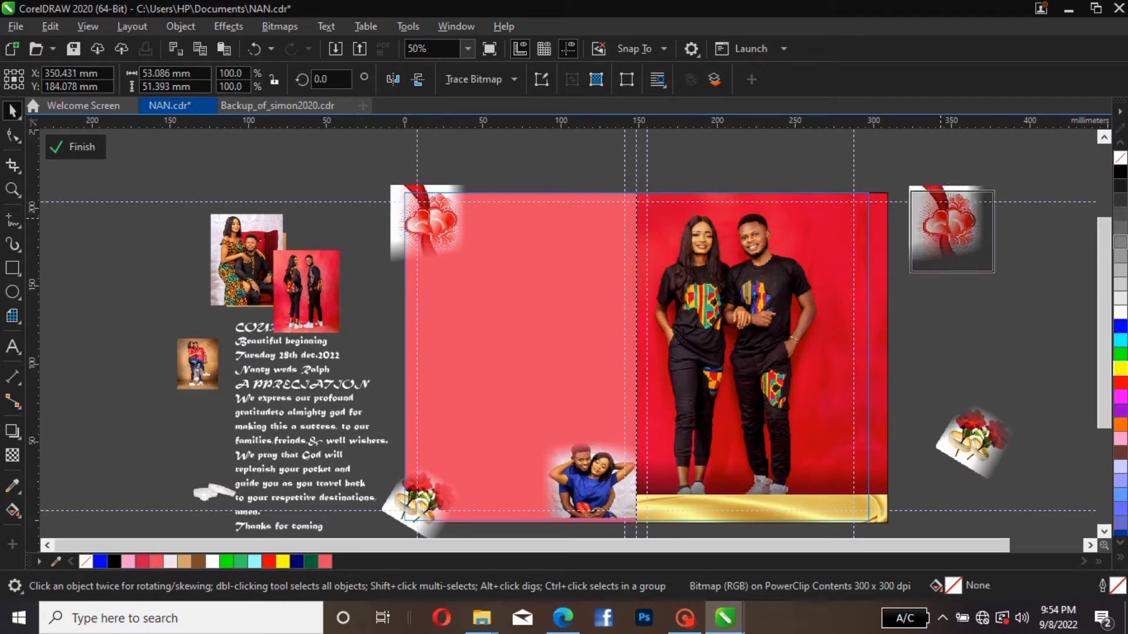
drag(946, 223, 989, 357)
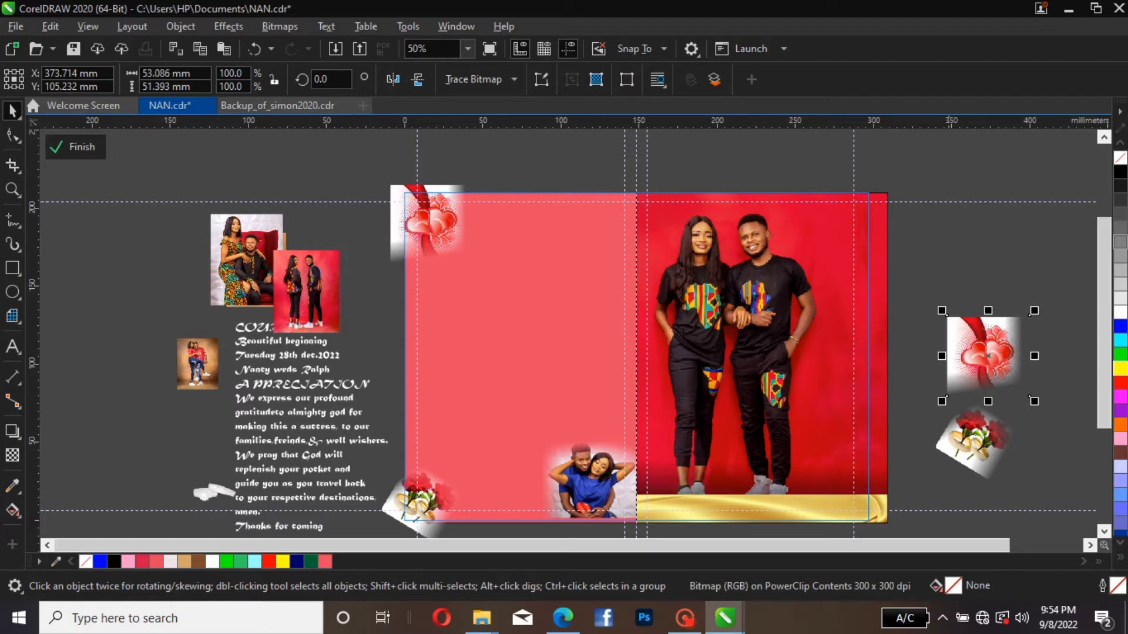
- PowerClip the hearts and roses-and-rings copies together inside the right half's couple-photo frame
drag(892, 236, 1079, 497)
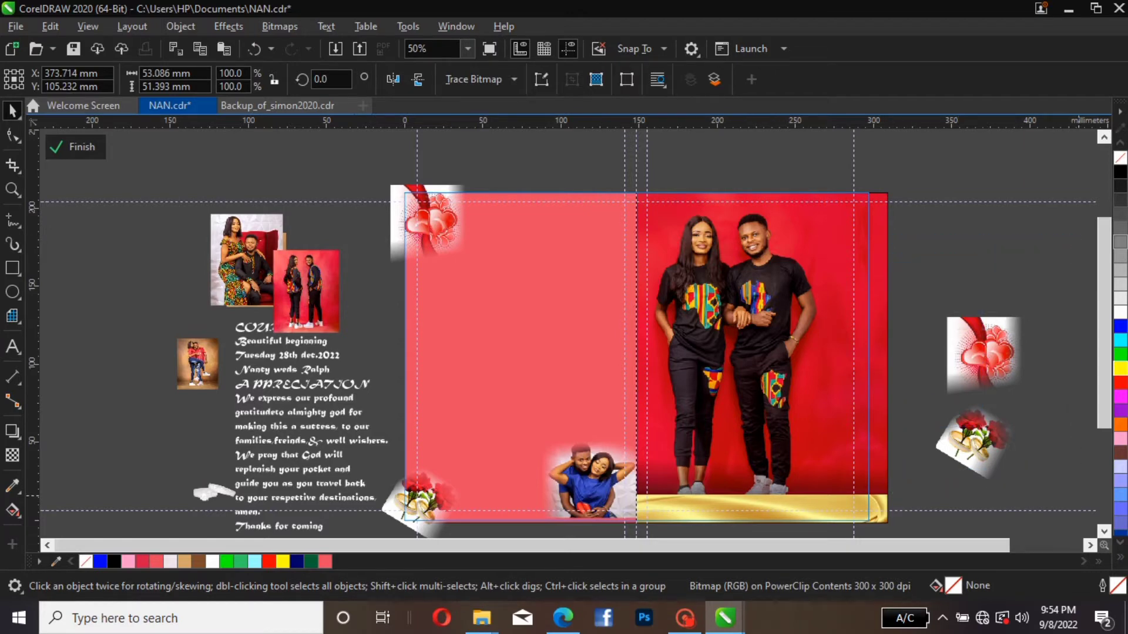
right_click(1017, 335)
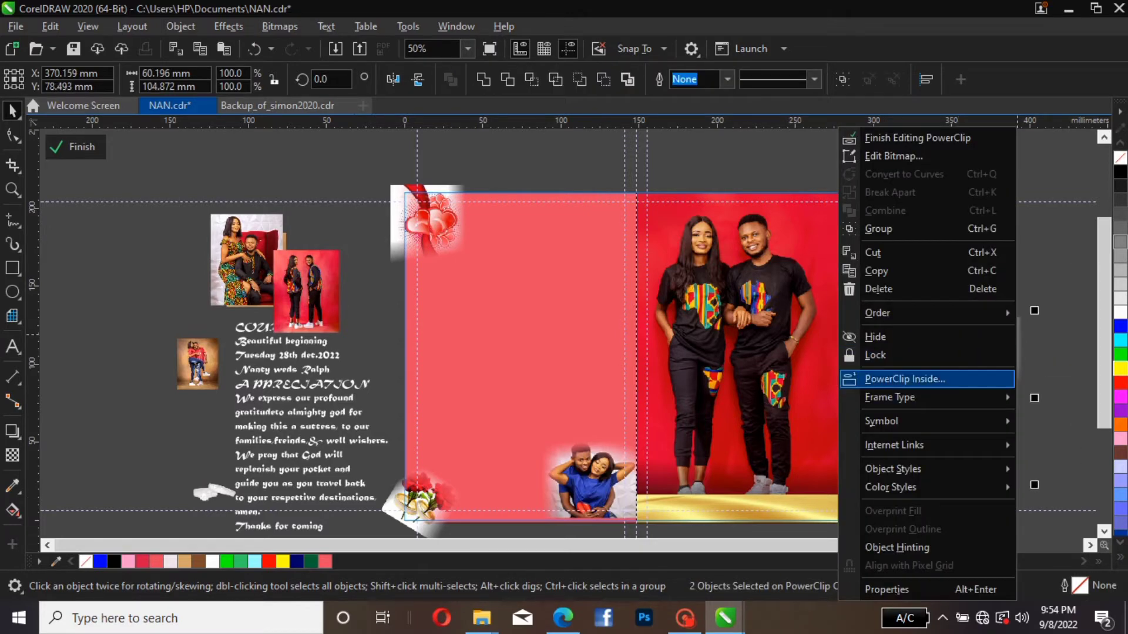
click(905, 380)
click(803, 380)
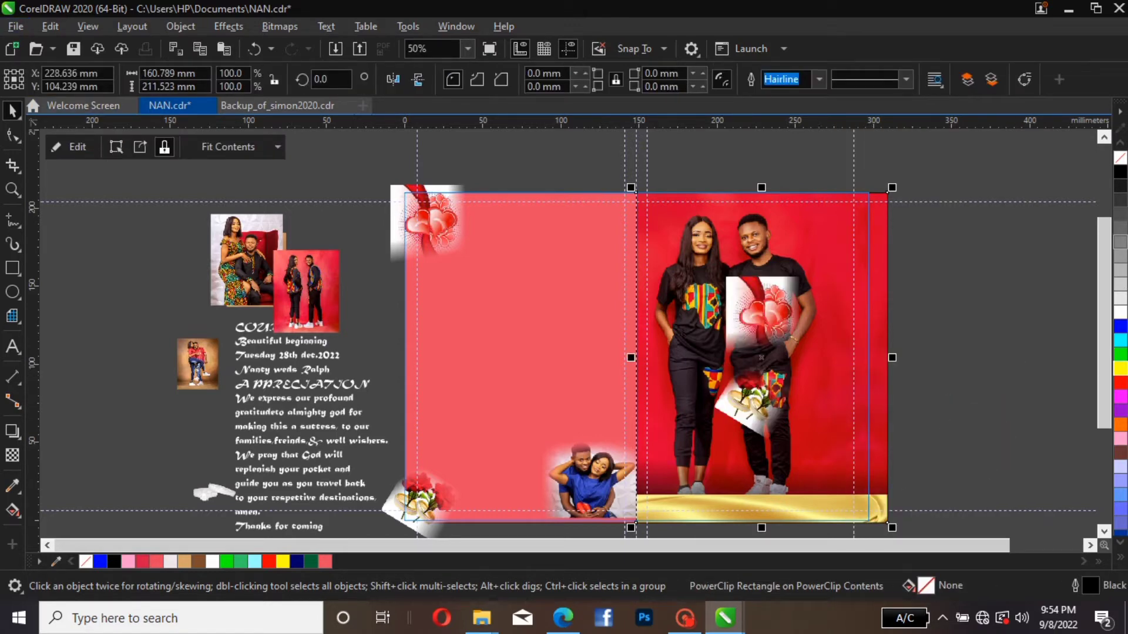
- Edit the right frame's PowerClip contents, scaling the hearts copy to 84% and placing it in the upper-left corner at about X 157.8 mm, Y 192.7 mm
click(74, 147)
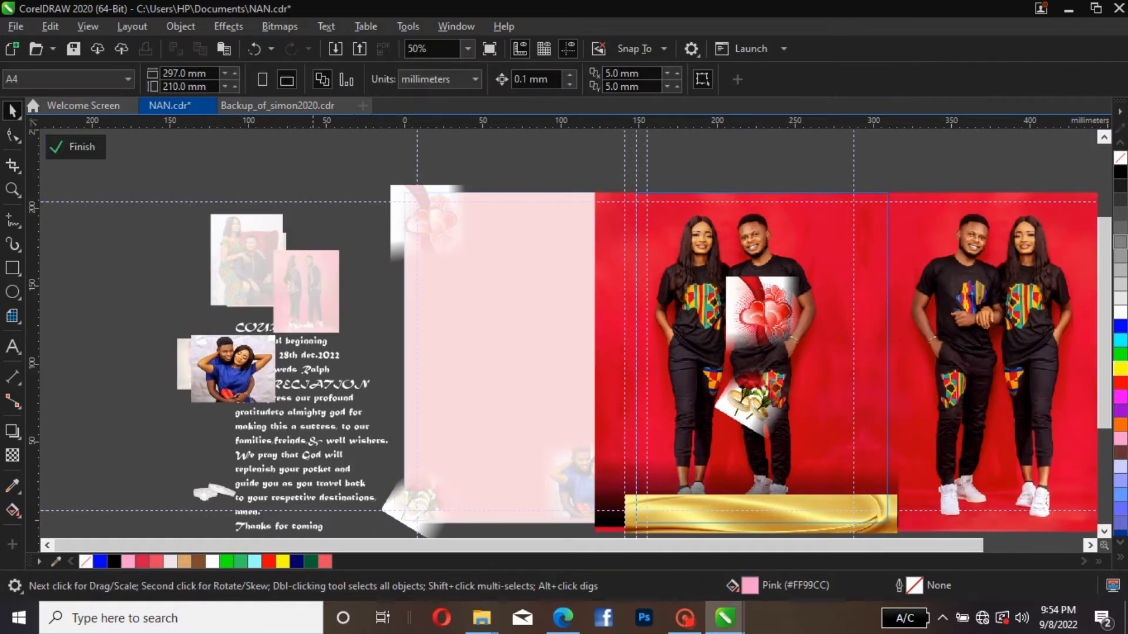
click(812, 360)
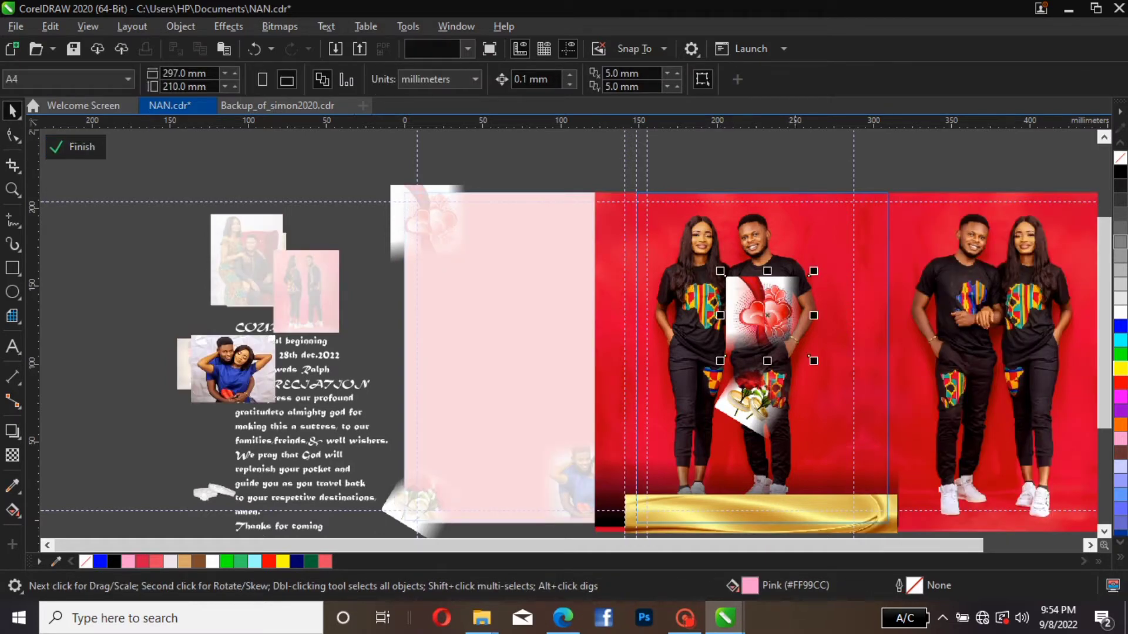
drag(771, 317, 662, 232)
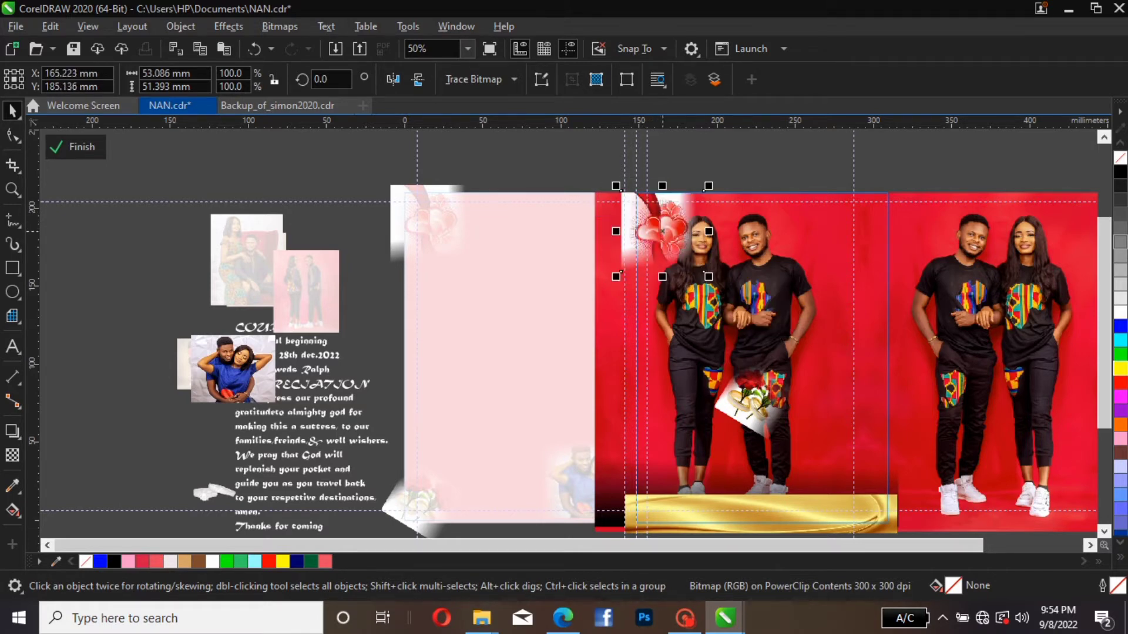
drag(709, 186, 691, 202)
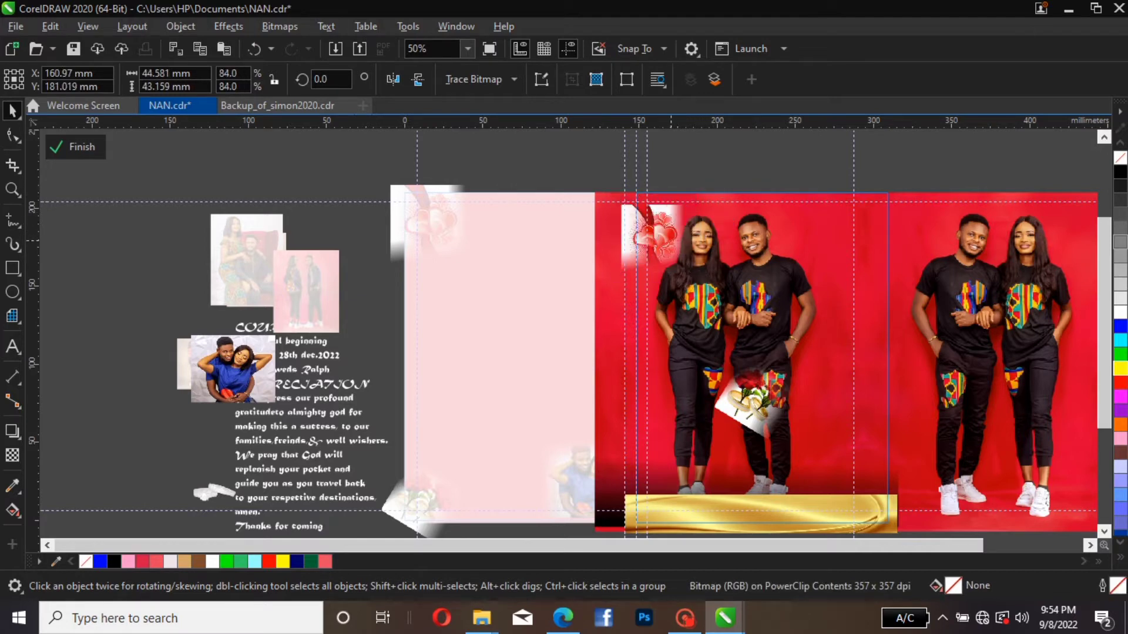
drag(670, 240, 666, 225)
drag(666, 220, 651, 220)
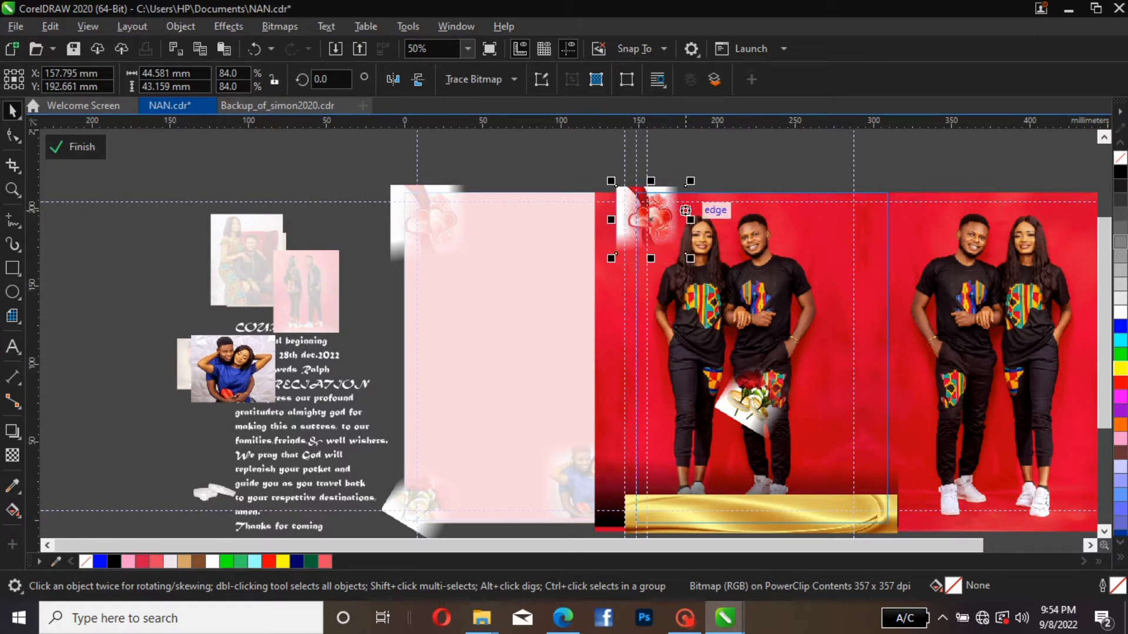
- Place the hearts copy at about X 160.5 mm, Y 192.6 mm, and mirror the roses-and-rings copy horizontally at the frame's lower-right corner
drag(685, 210, 690, 210)
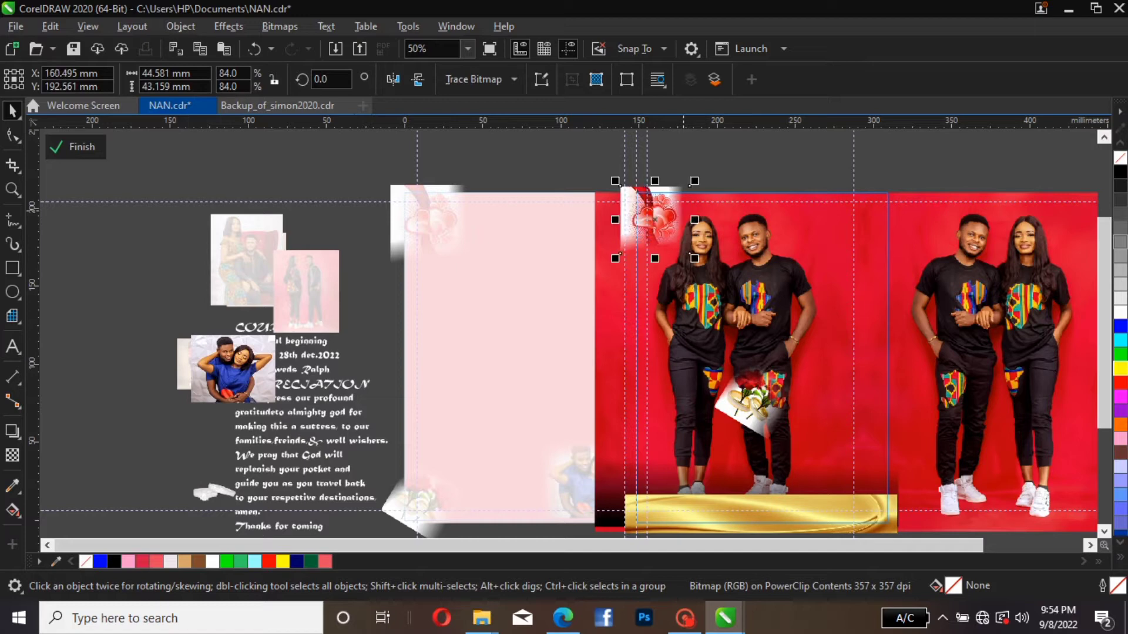
drag(764, 403, 887, 494)
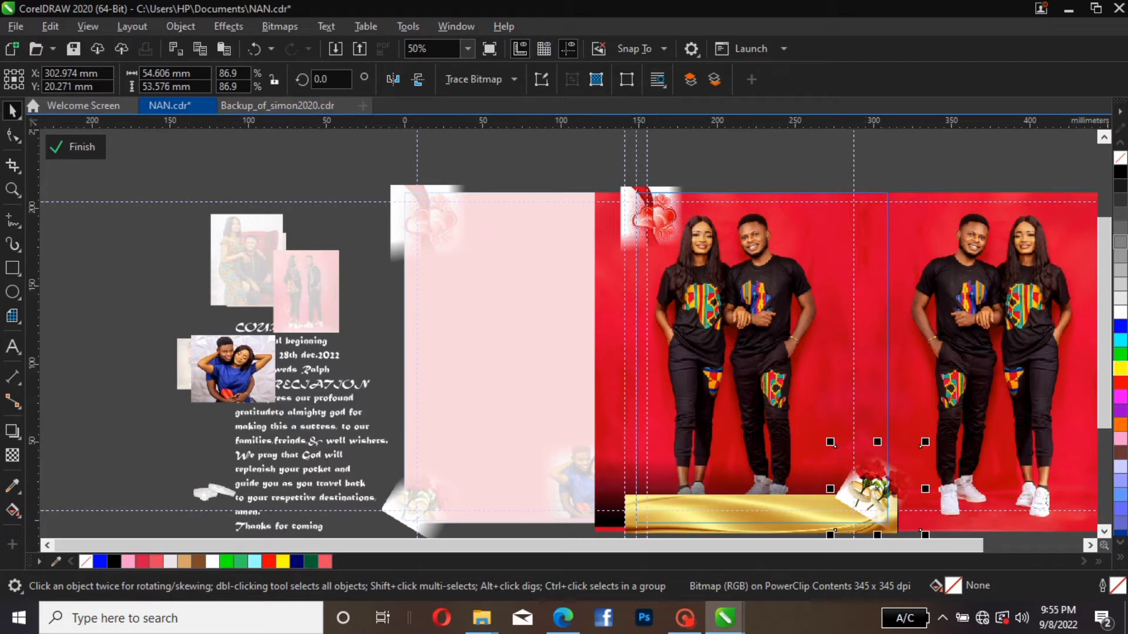
click(393, 78)
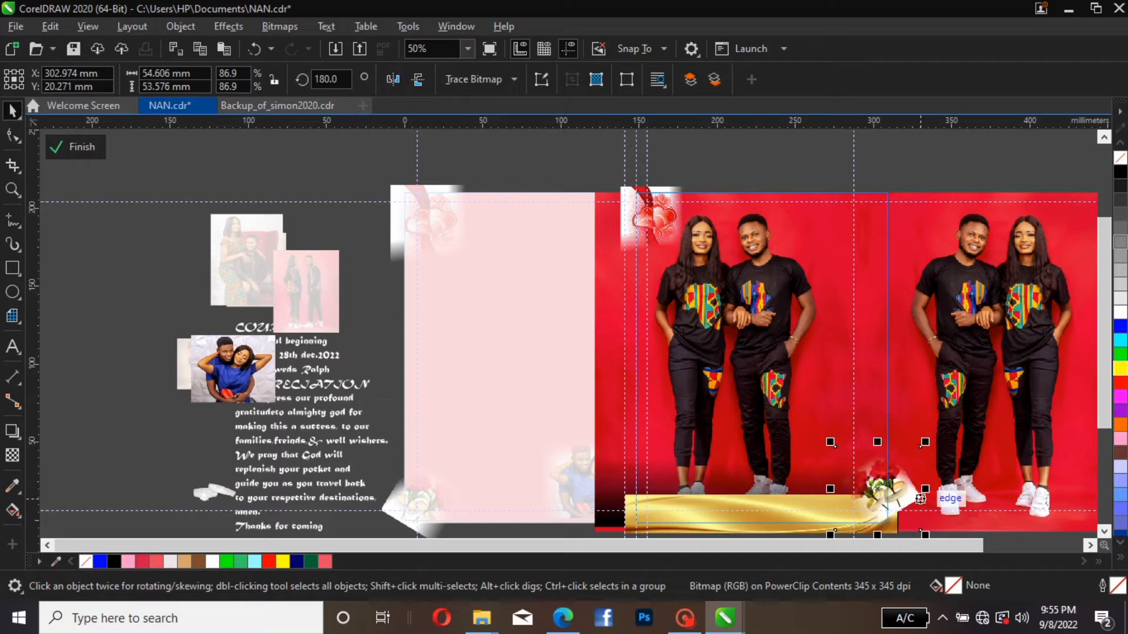
- Fine-tune the mirrored roses-and-rings copy over the gold strip's right end, at about X 298.4 mm, Y 14.5 mm
click(899, 491)
click(899, 489)
drag(898, 489, 872, 500)
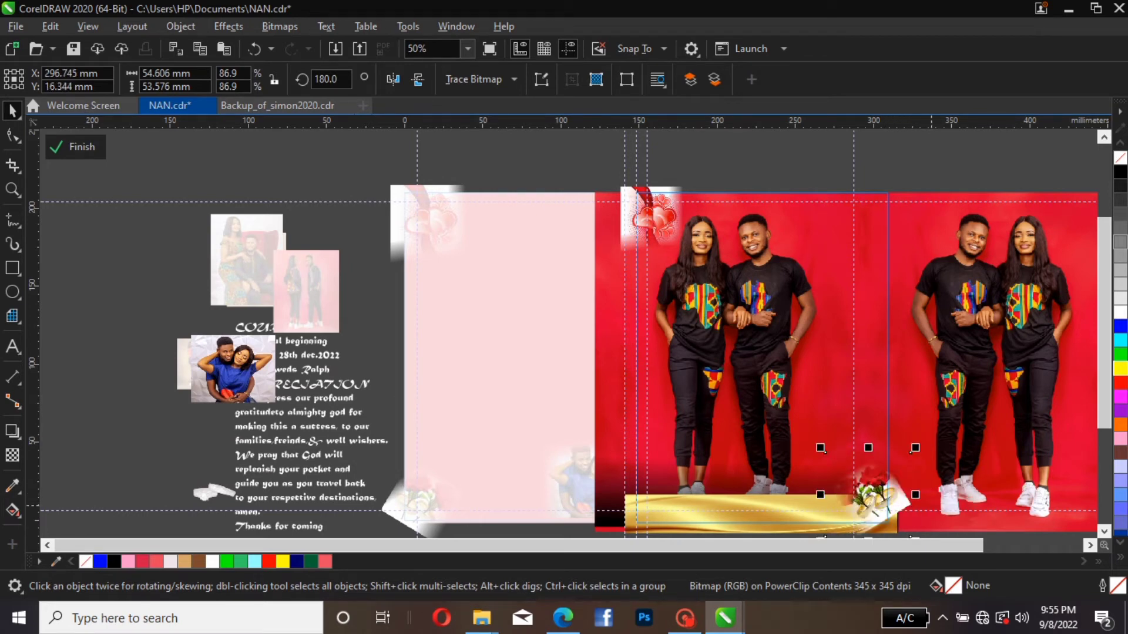
drag(872, 500, 874, 499)
key(Down)
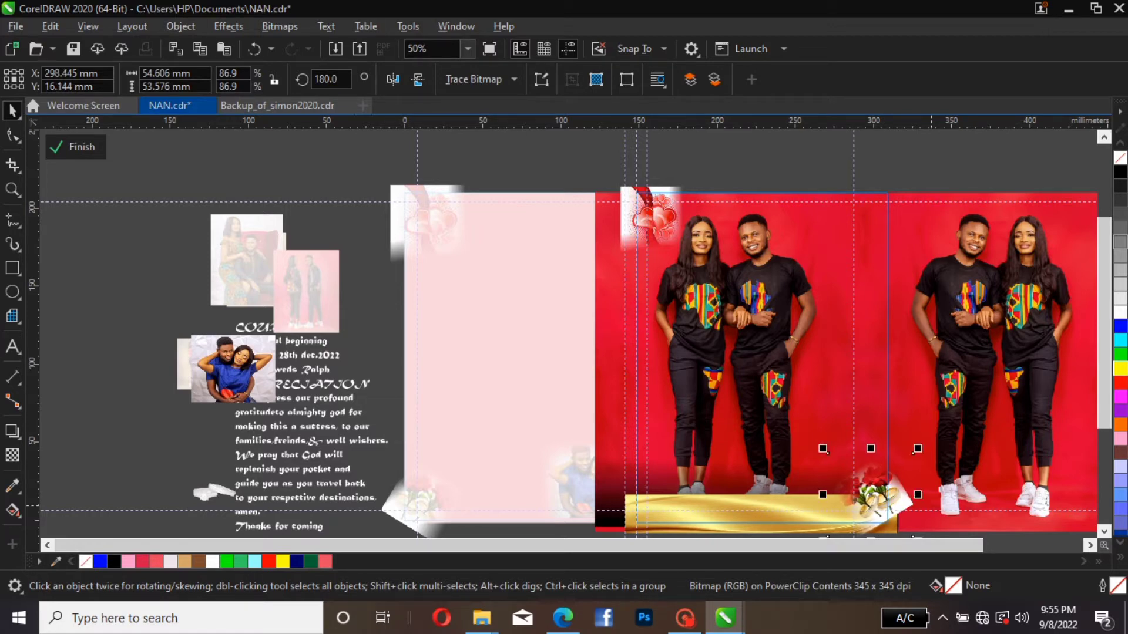
key(Down)
key(Down)
key(Down)
key(Down)
key(Down)
key(Down)
key(Down)
key(Down)
key(Down)
key(Down)
key(Down)
key(Down)
key(Down)
key(Down)
key(Down)
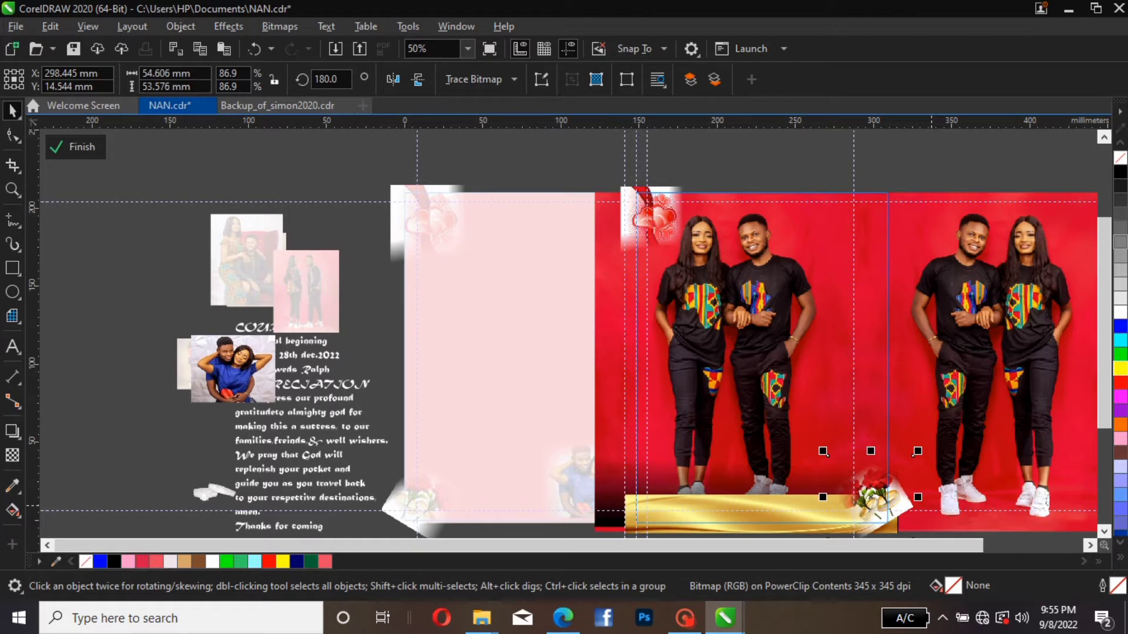
key(Down)
key(Down)
- Finish editing the right couple-photo frame's PowerClip contents and those of the page-sized frame around it
click(82, 148)
click(189, 293)
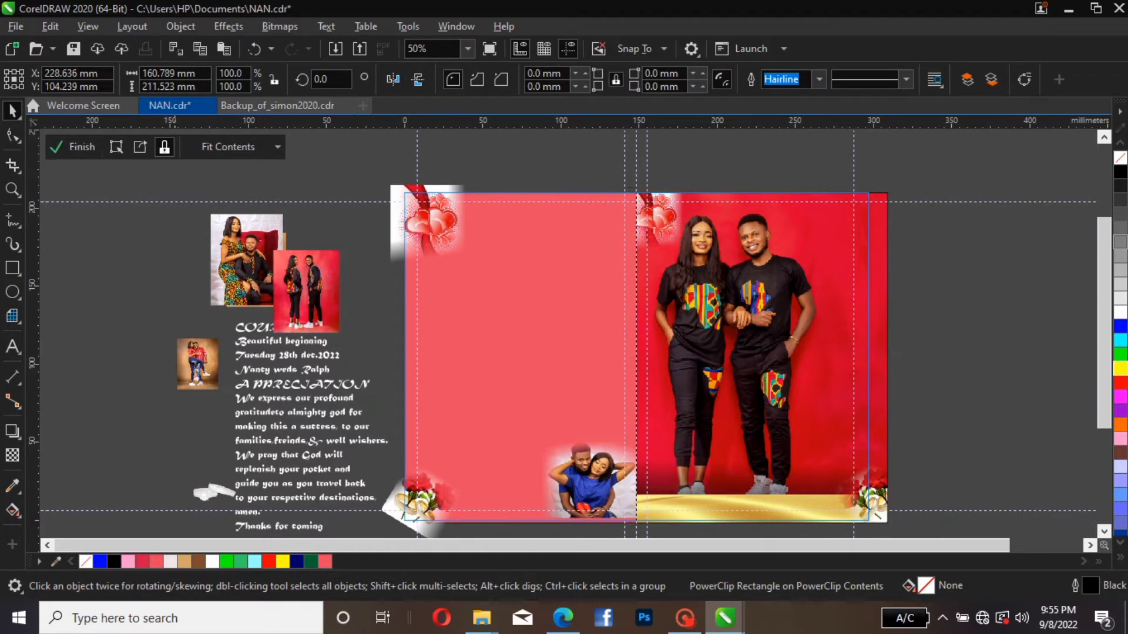
click(79, 146)
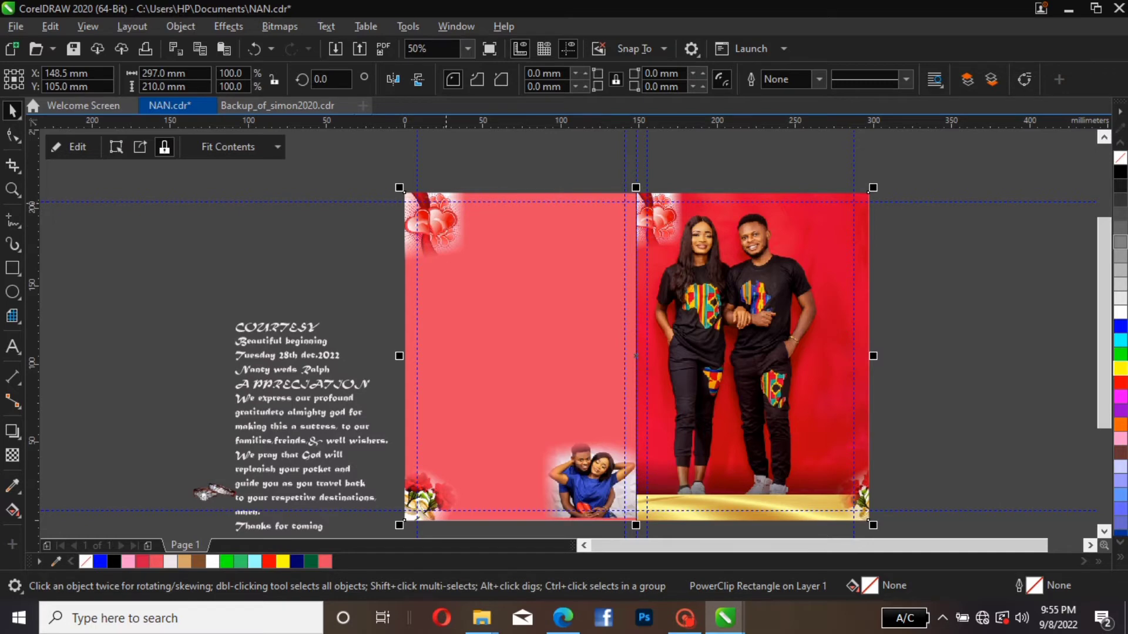
- Edit the page frame's PowerClip contents and fade the left hearts picture towards its lower right with a linear fountain transparency at about -46.8°
click(75, 147)
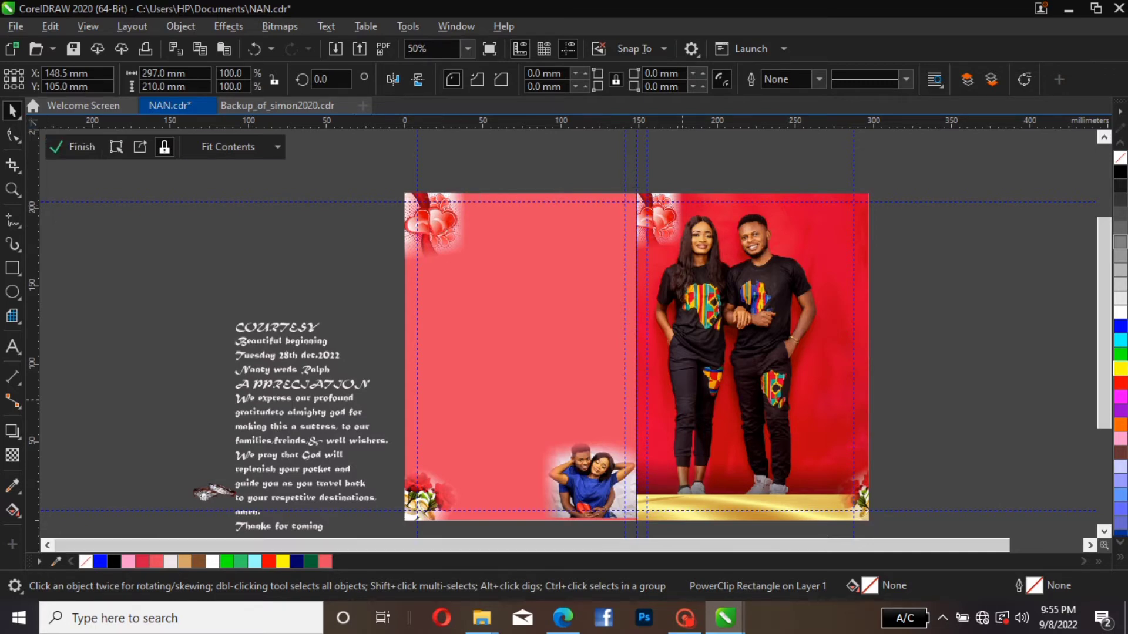
click(450, 235)
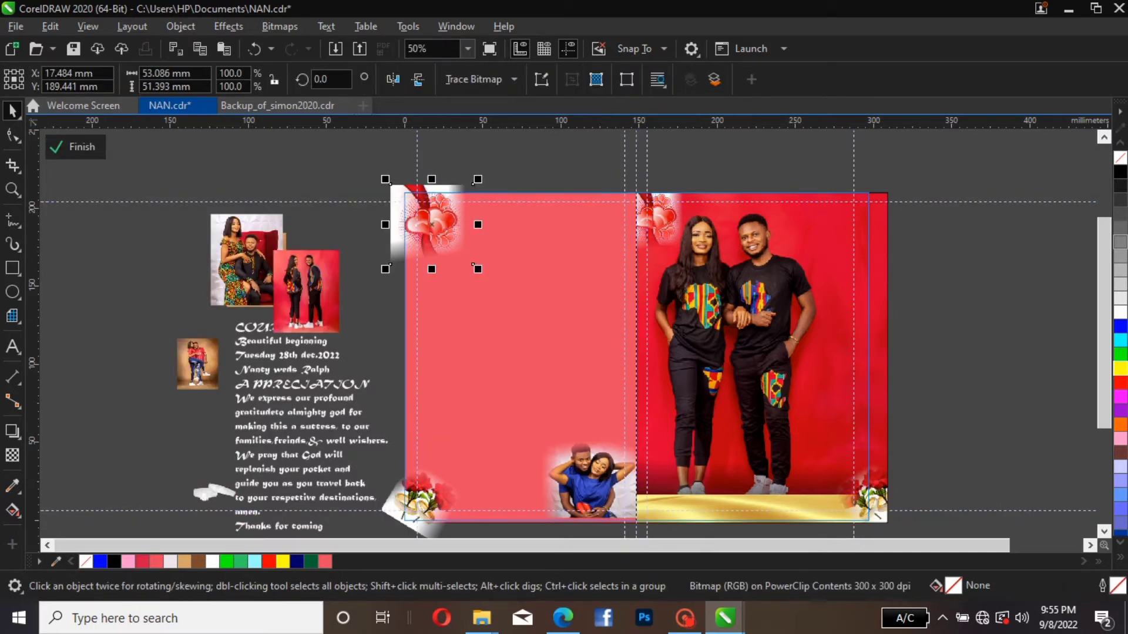
click(13, 456)
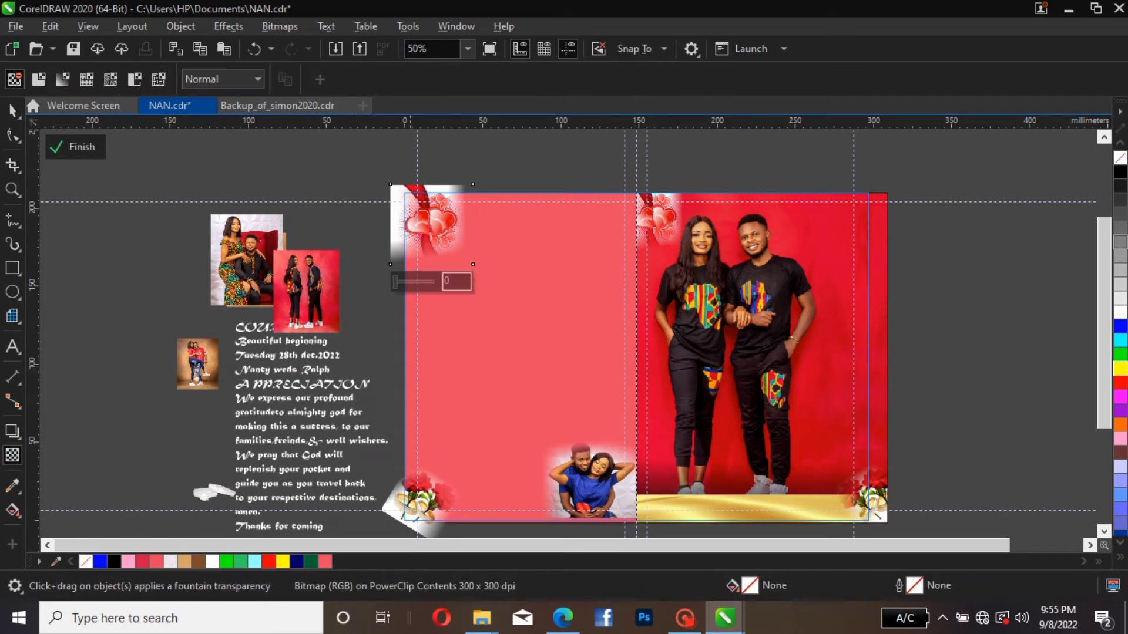
drag(427, 215, 455, 243)
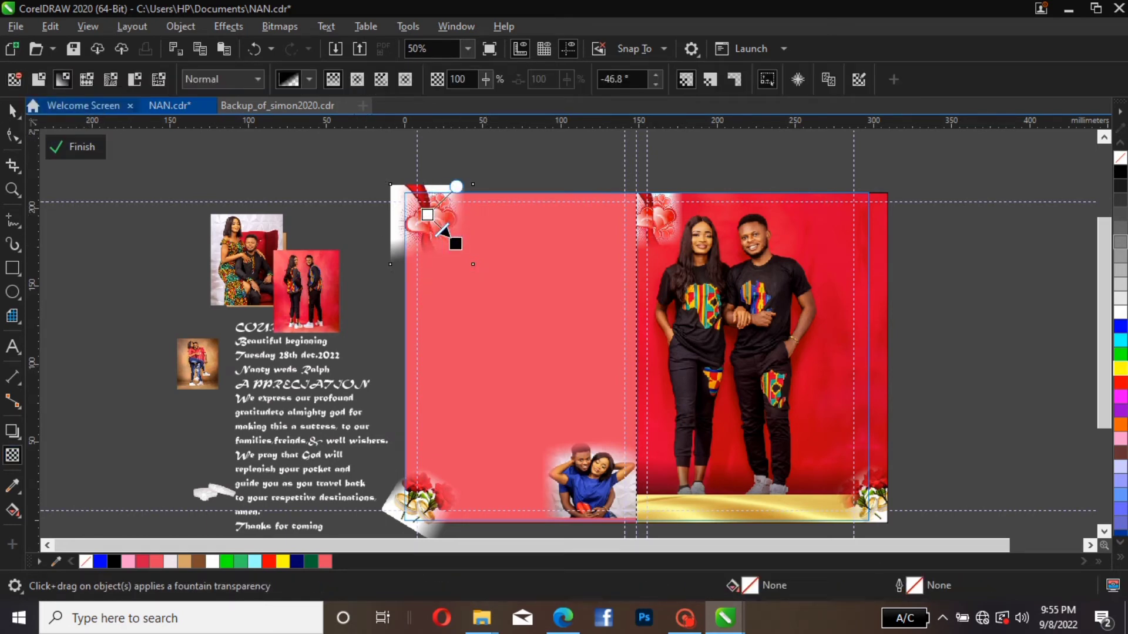
click(13, 110)
click(139, 259)
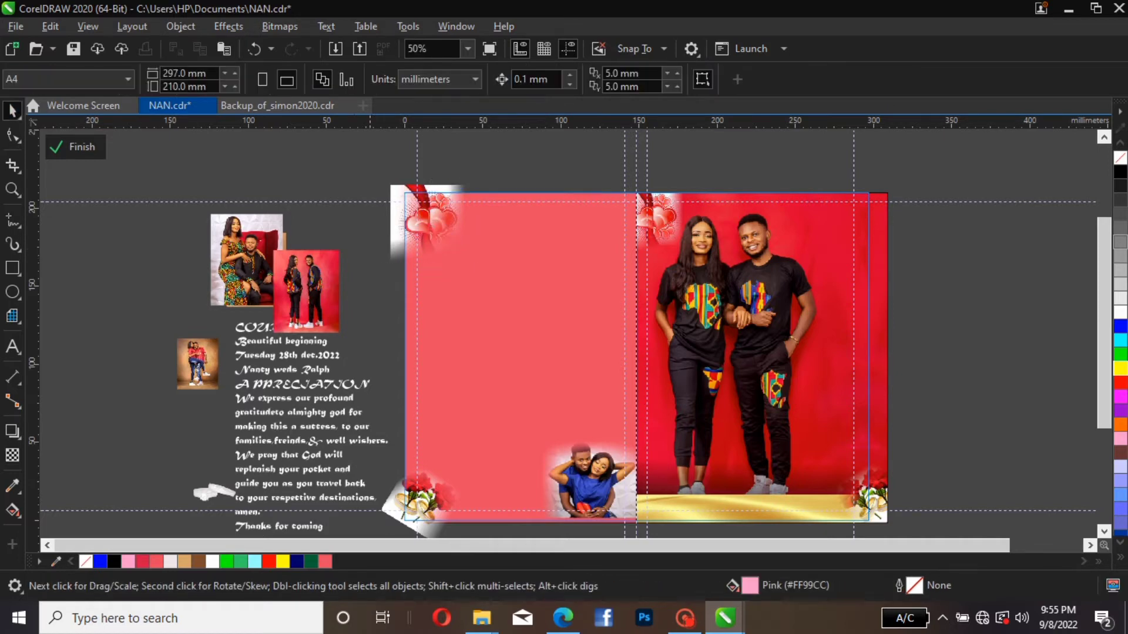
- Spread out the spare couple photos beside the page, placing the red-background photo at about X -69 mm, Y 165.4 mm
click(500, 311)
click(192, 275)
key(Escape)
drag(269, 275, 296, 262)
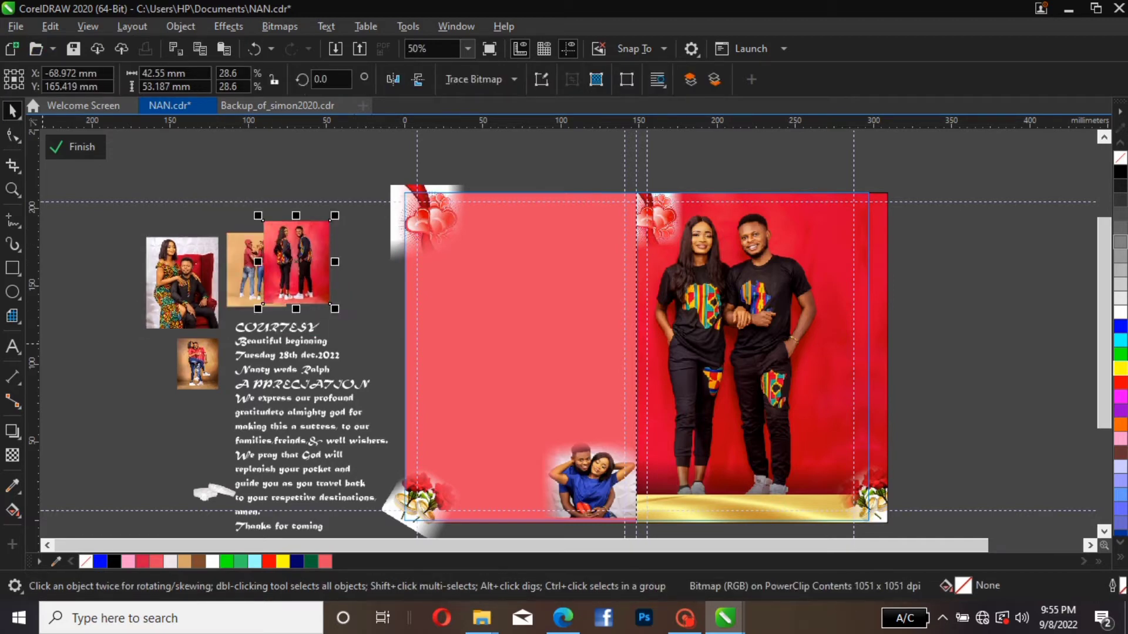
- Draw a pink circle about 87 mm across in the middle of the left half
click(13, 292)
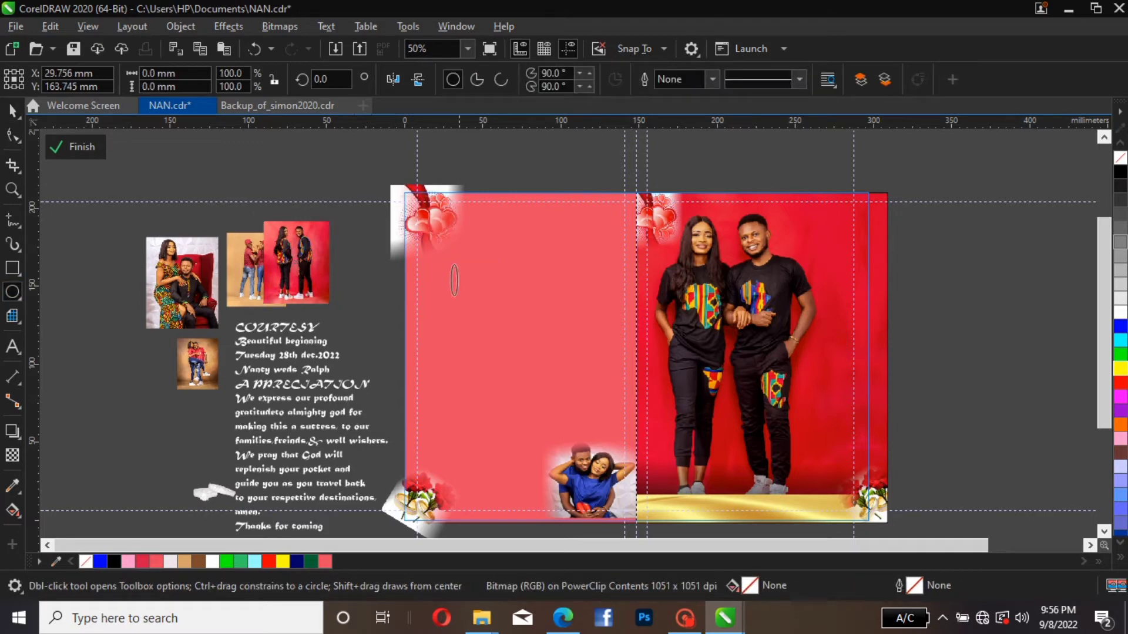
drag(451, 264, 587, 402)
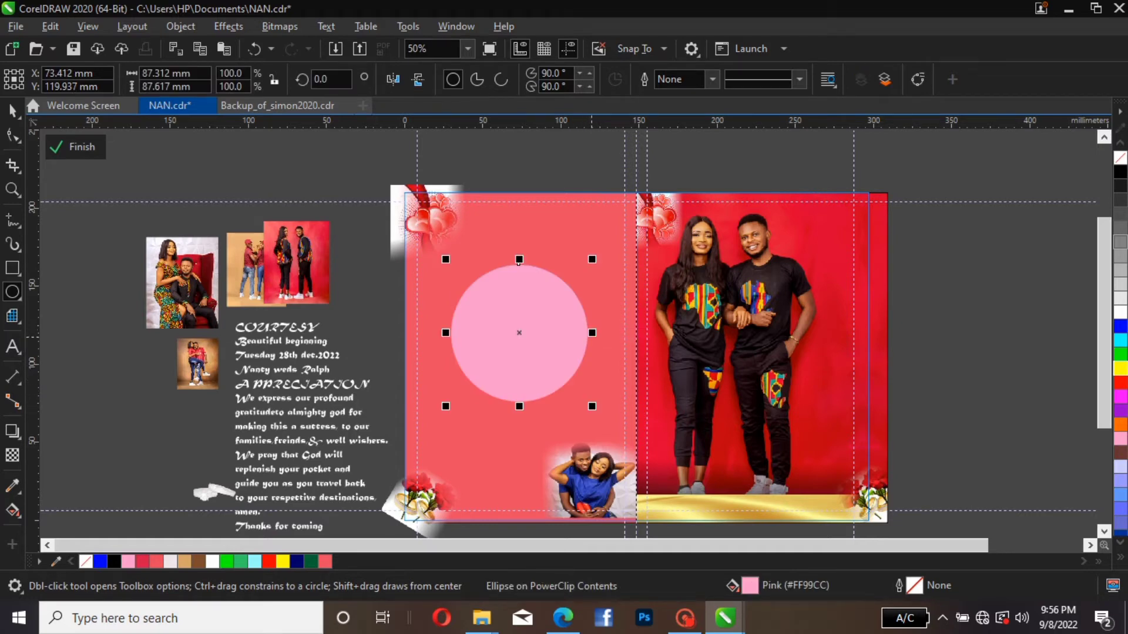
click(606, 339)
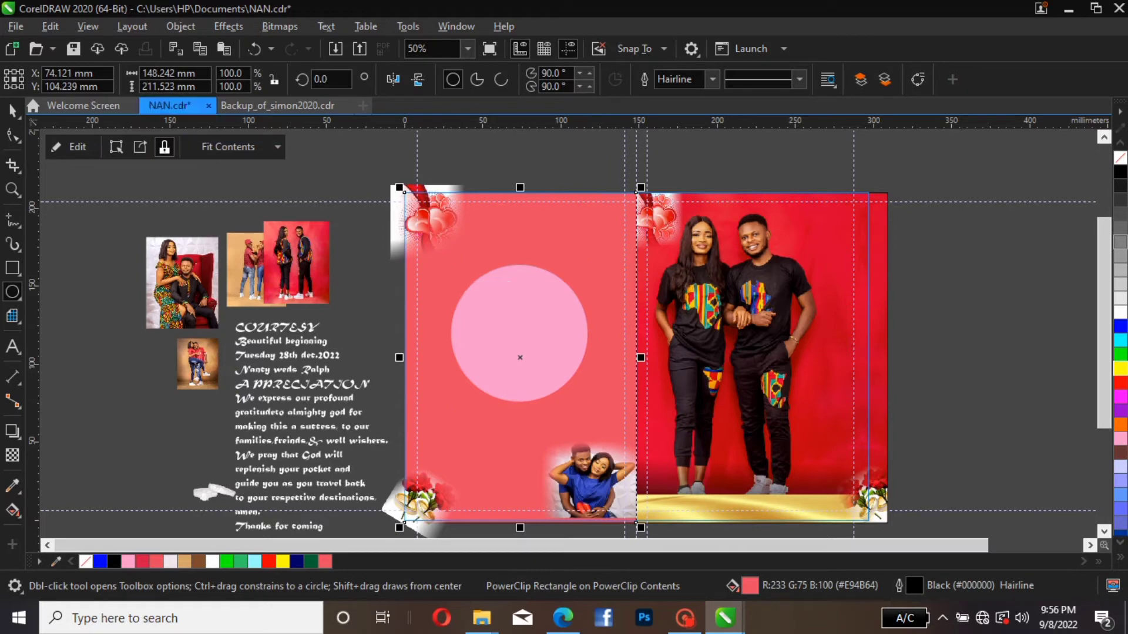
- Enlarge the pink circle to about 114.5 × 110.3 mm and move it to about X 70.9 mm, Y 139.5 mm
click(13, 111)
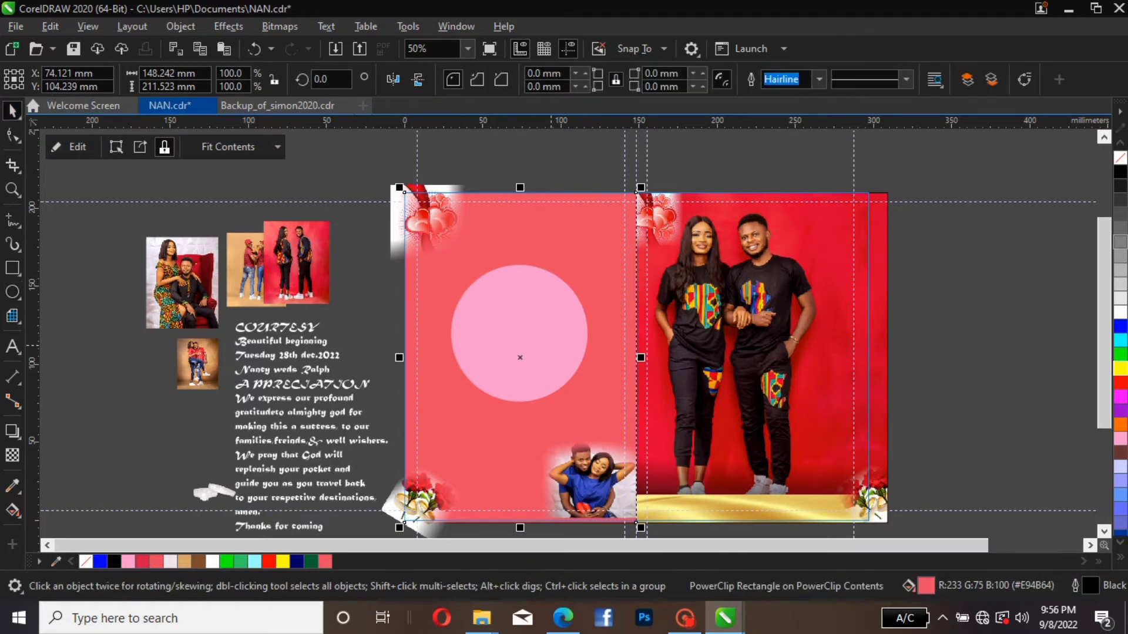
click(562, 344)
drag(562, 343, 554, 316)
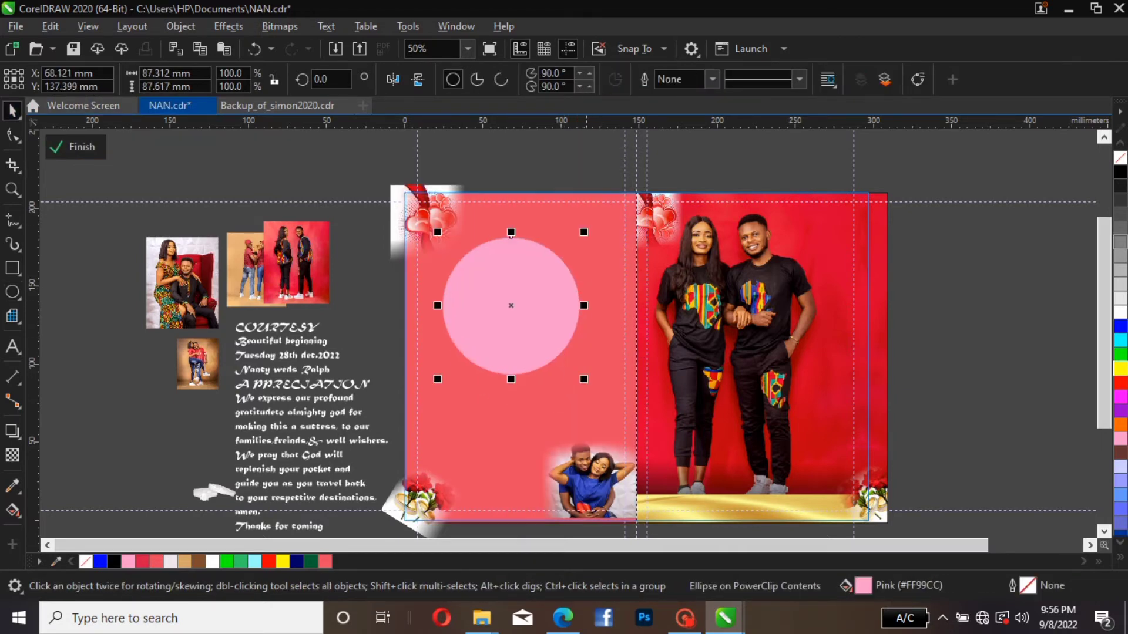
drag(585, 232, 603, 215)
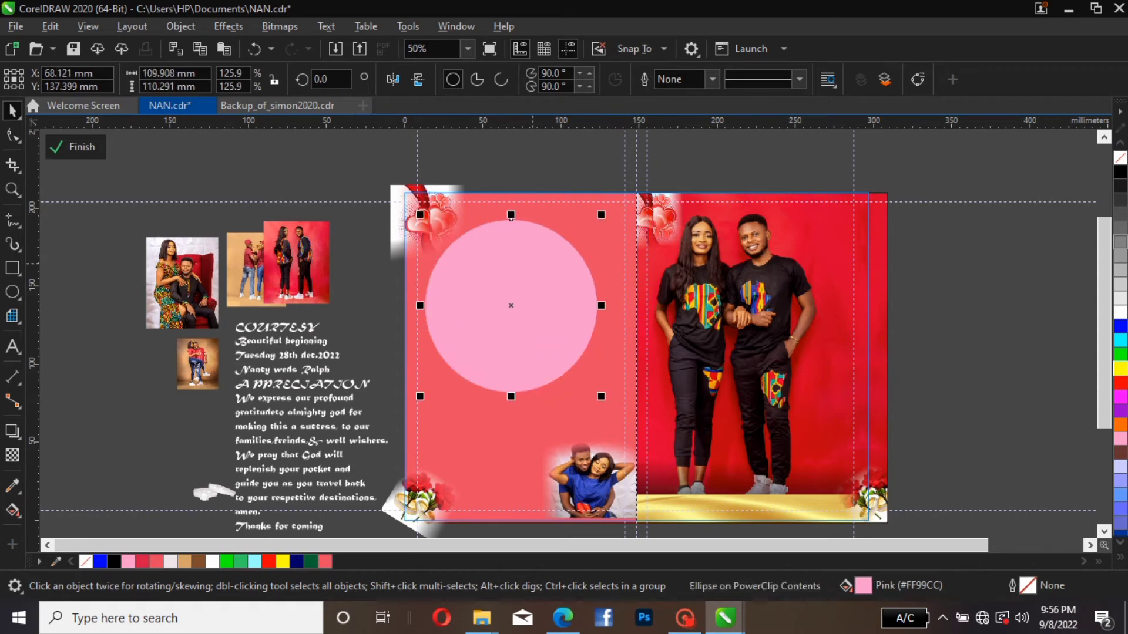
drag(533, 284, 536, 308)
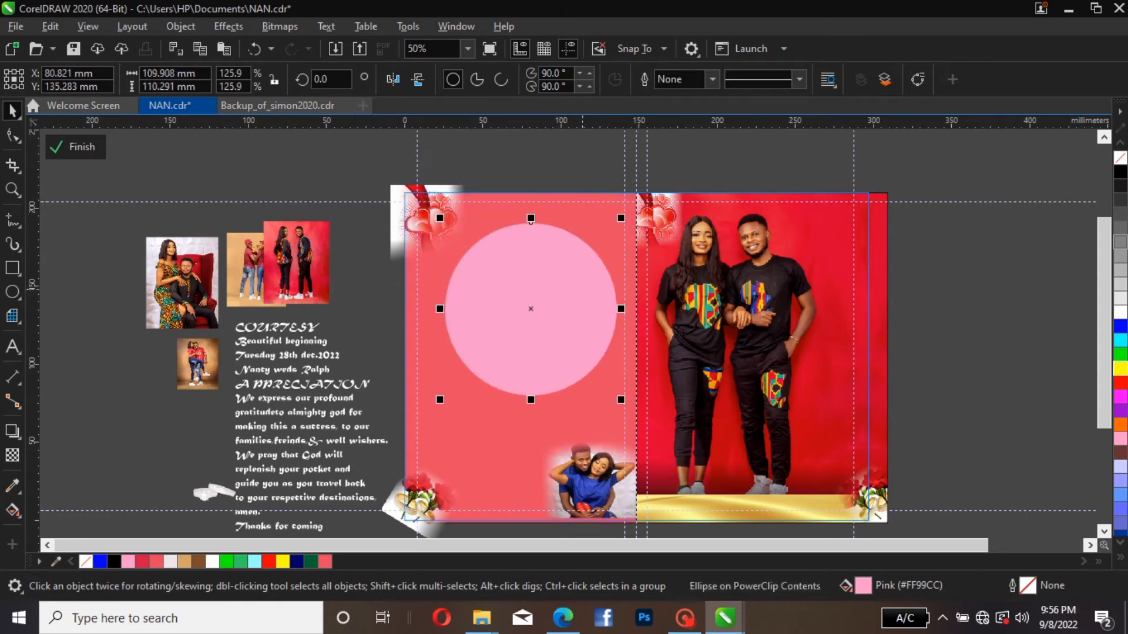
drag(620, 308, 513, 300)
click(513, 300)
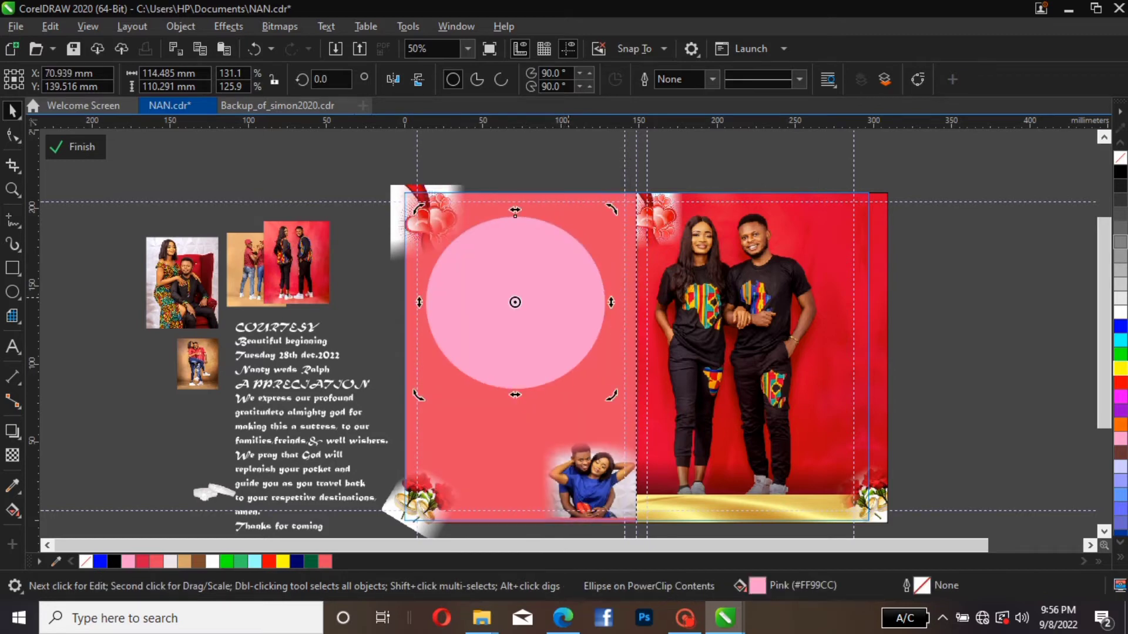
- Nudge the pink circle right to centre it horizontally on the left half, at about X 74 mm
key(Right)
key(Right)
key(Right)
key(Right)
key(Right)
key(Right)
key(Right)
key(Right)
key(Right)
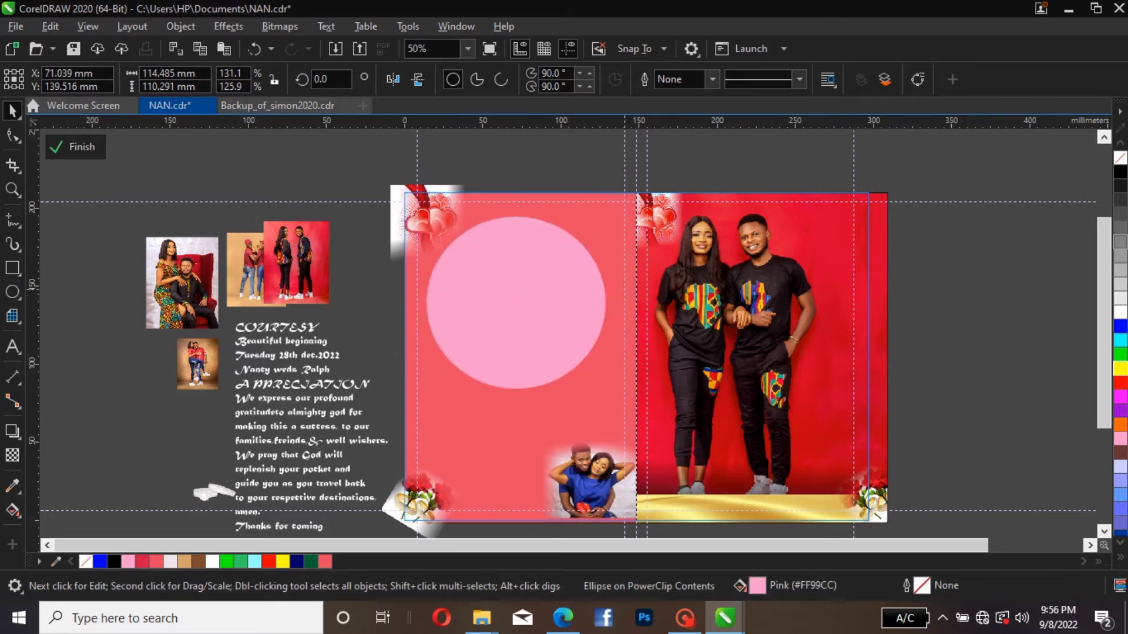
key(Right)
key(Right)
key(Right)
key(Right)
key(Right)
key(Right)
key(Right)
key(Right)
key(Right)
key(Right)
key(Right)
key(Right)
key(Right)
key(Right)
key(Right)
key(Right)
key(Right)
key(Right)
key(Right)
key(Right)
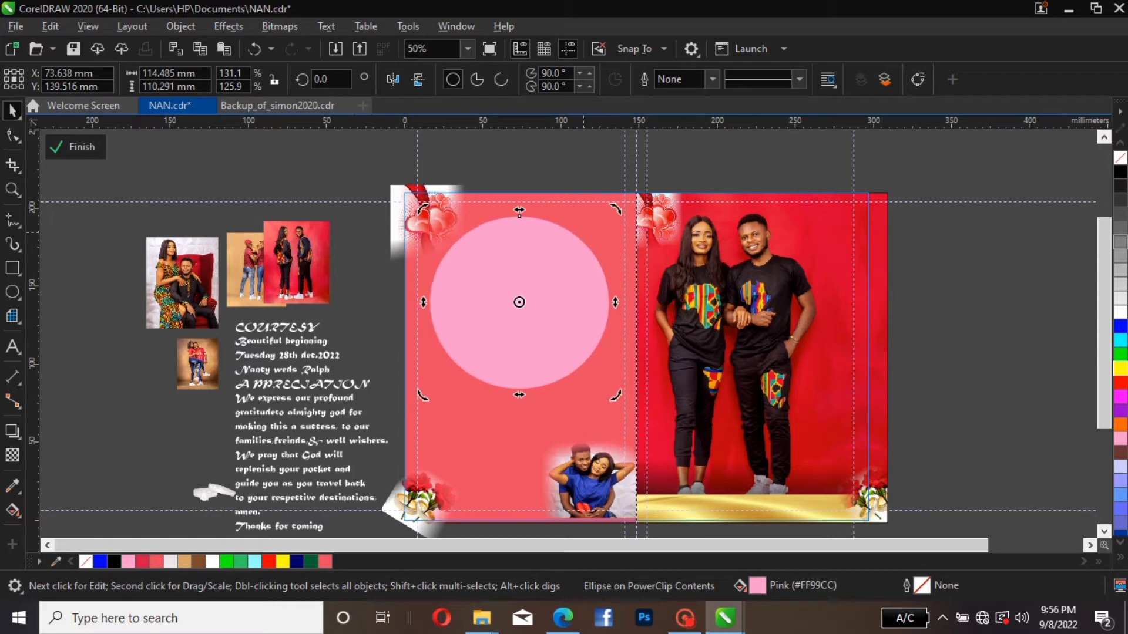
key(Escape)
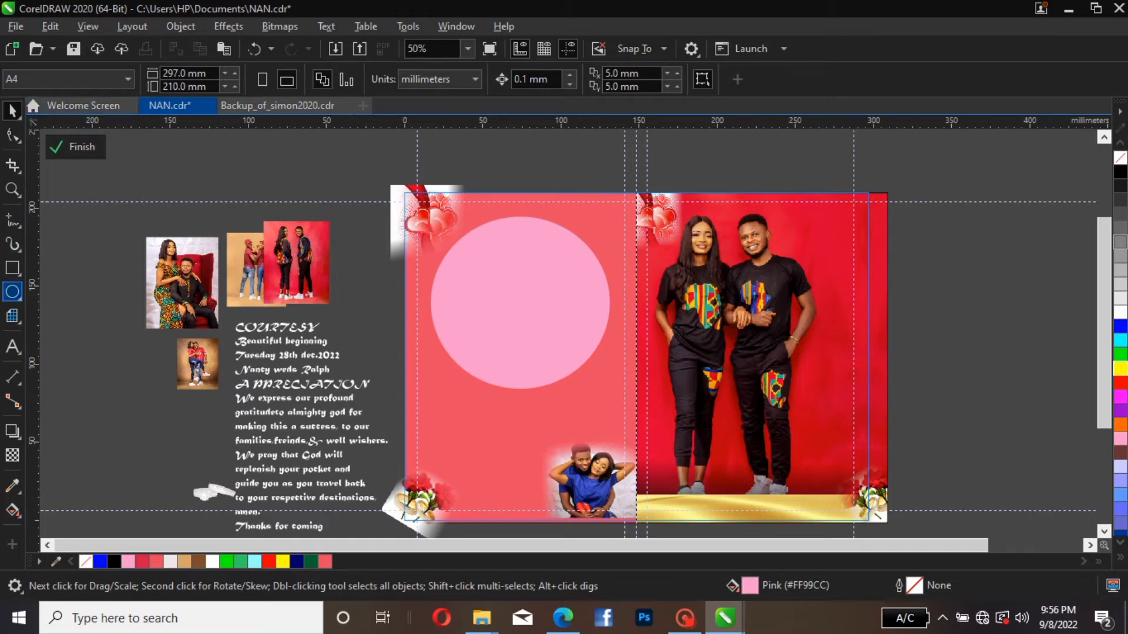
- Draw a pink rectangle about 55.6 × 58.2 mm across the page's left edge, overlapping the circle, and convert it to curves
click(12, 267)
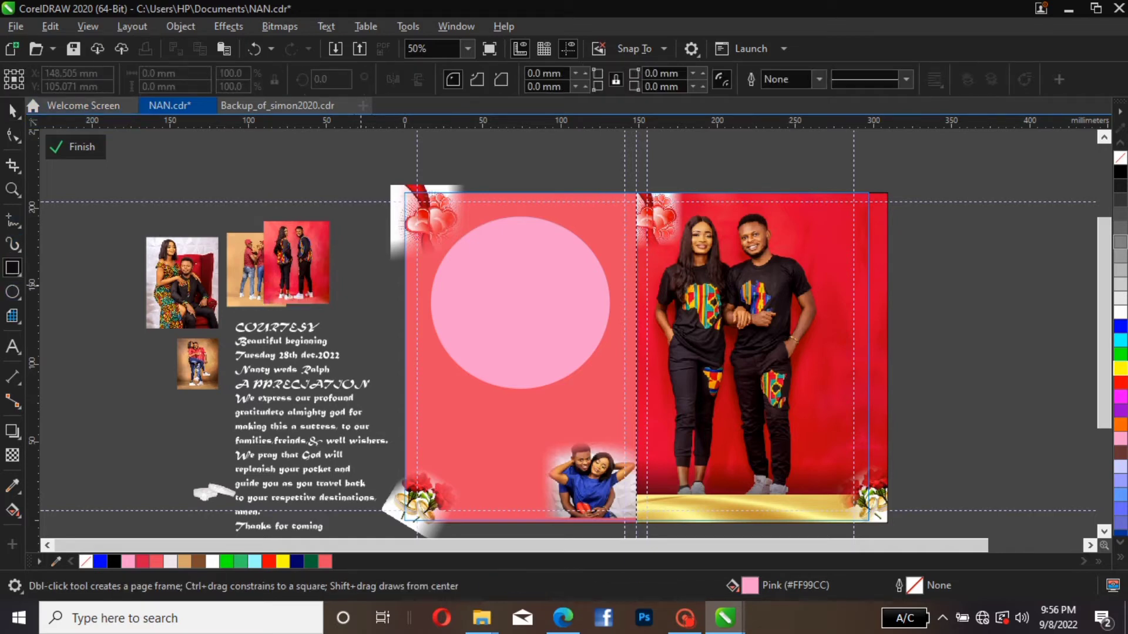
drag(361, 286, 448, 376)
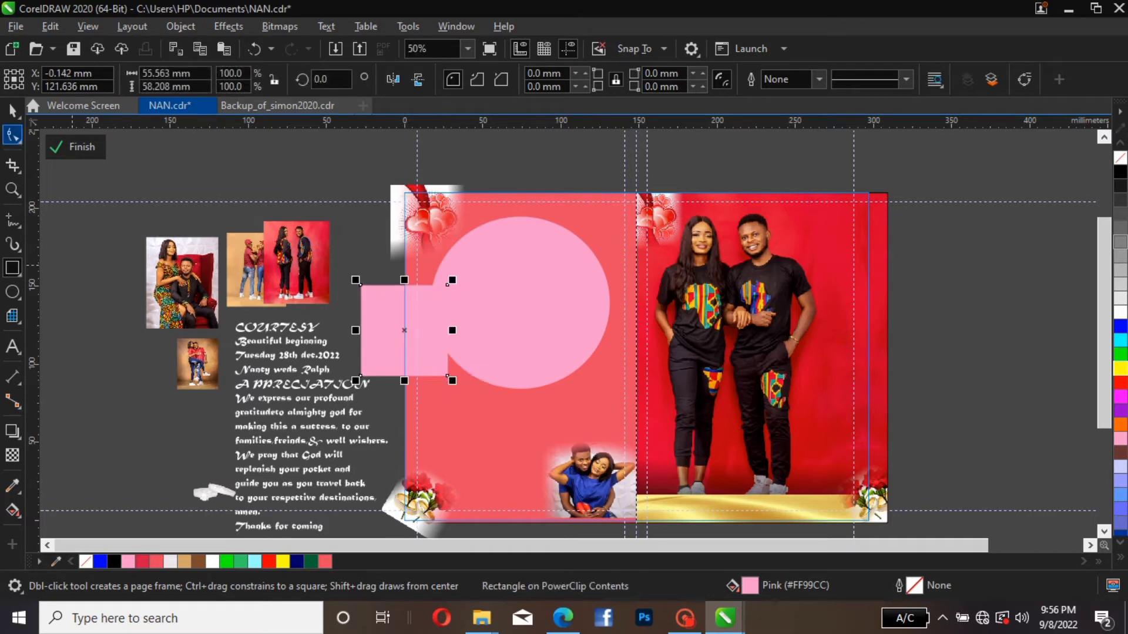
click(12, 109)
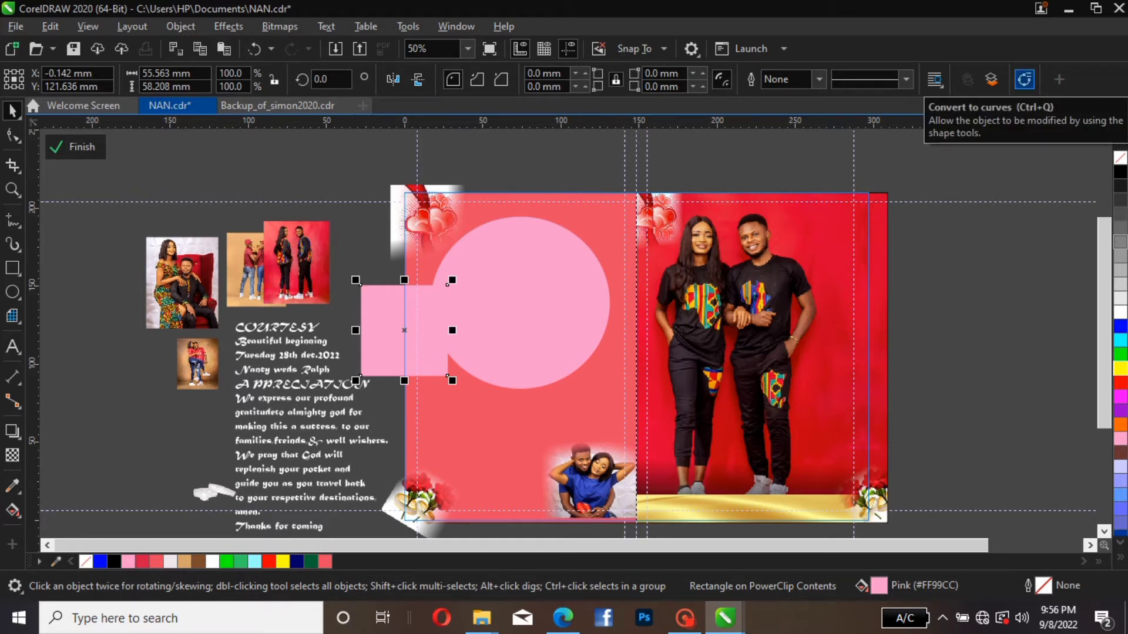
click(1024, 79)
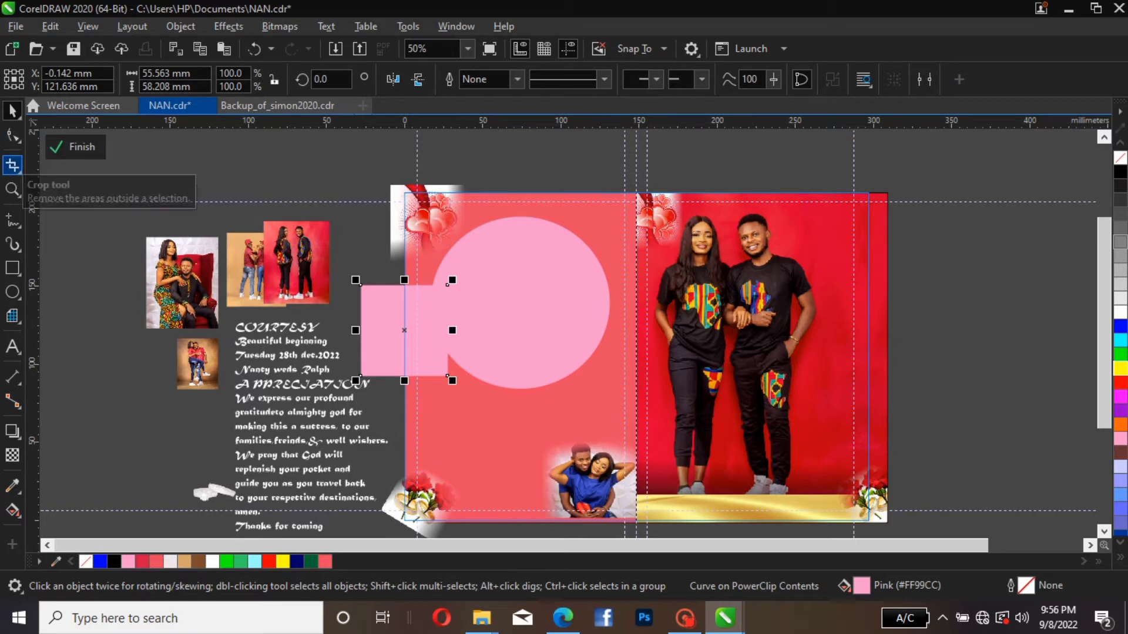
- Delete the rectangle's lower-right node and move its lower-left node midway under the top edge, forming a downward-pointing triangle
key(F10)
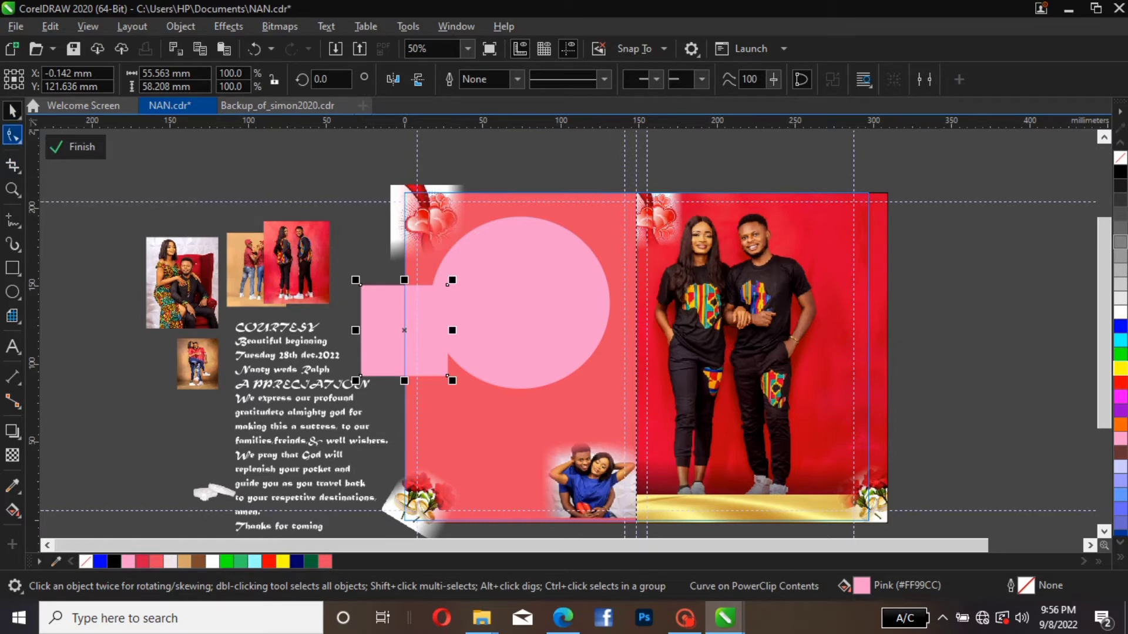
click(13, 136)
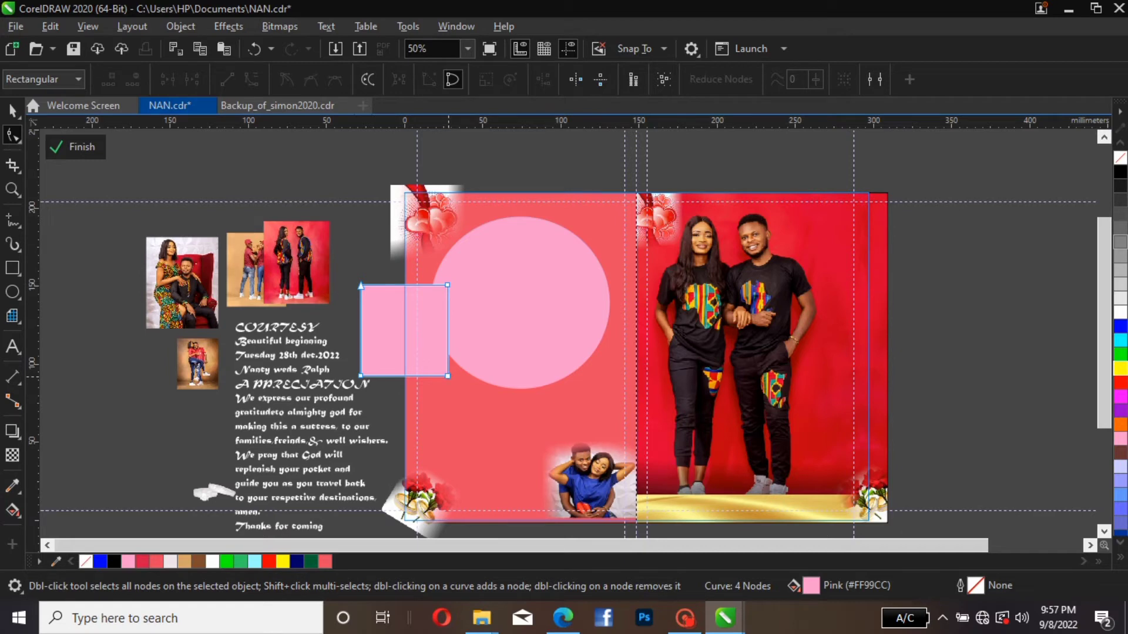
click(447, 376)
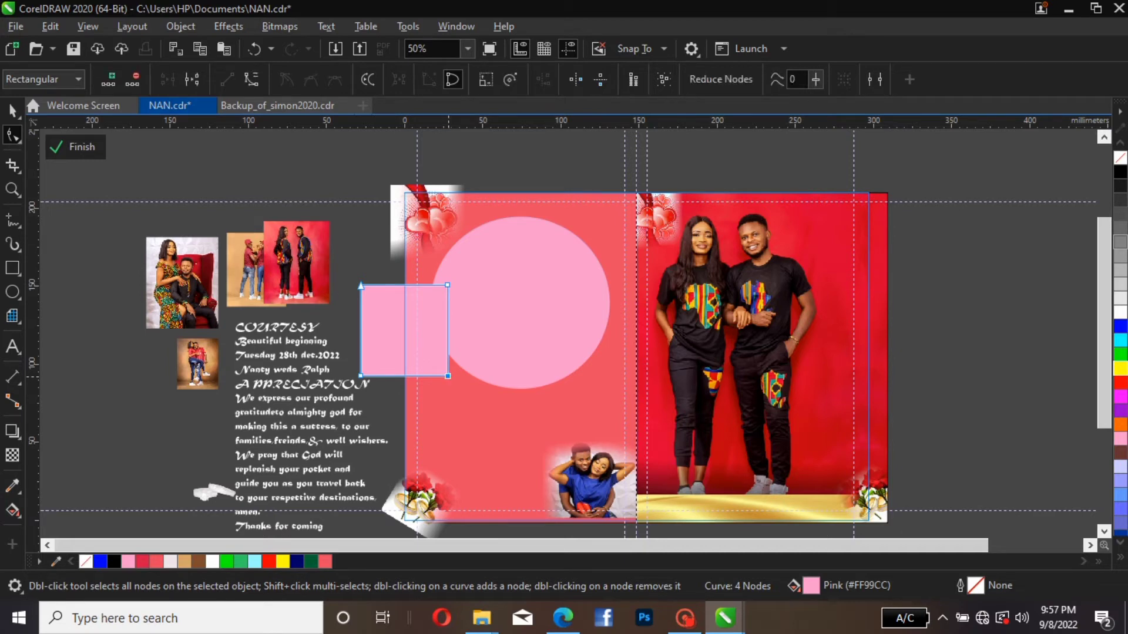
right_click(448, 376)
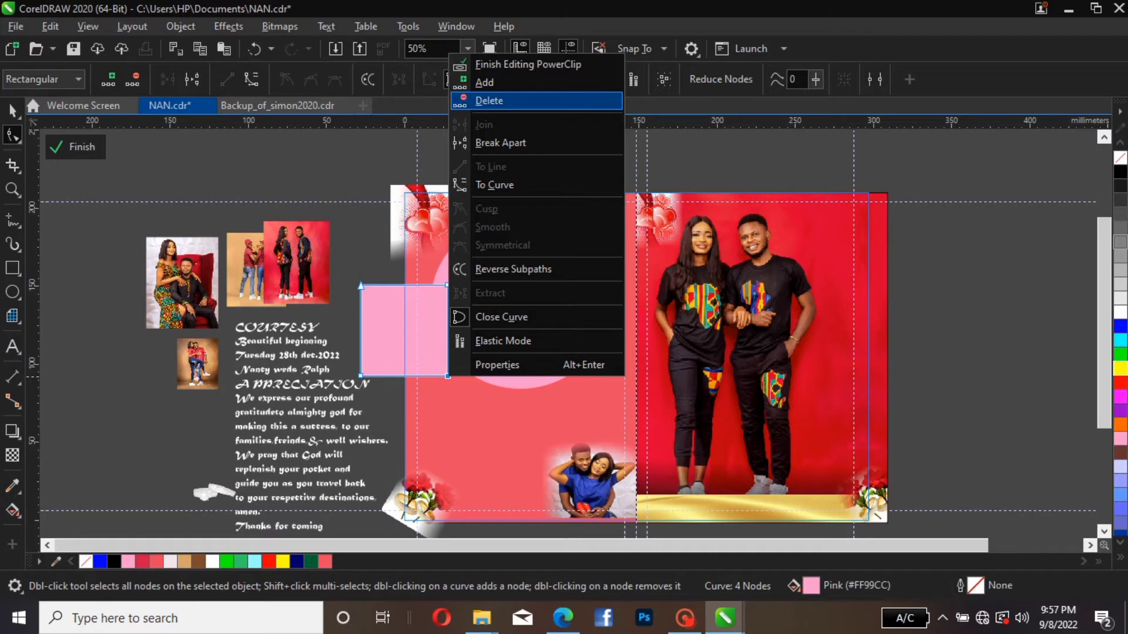
click(489, 101)
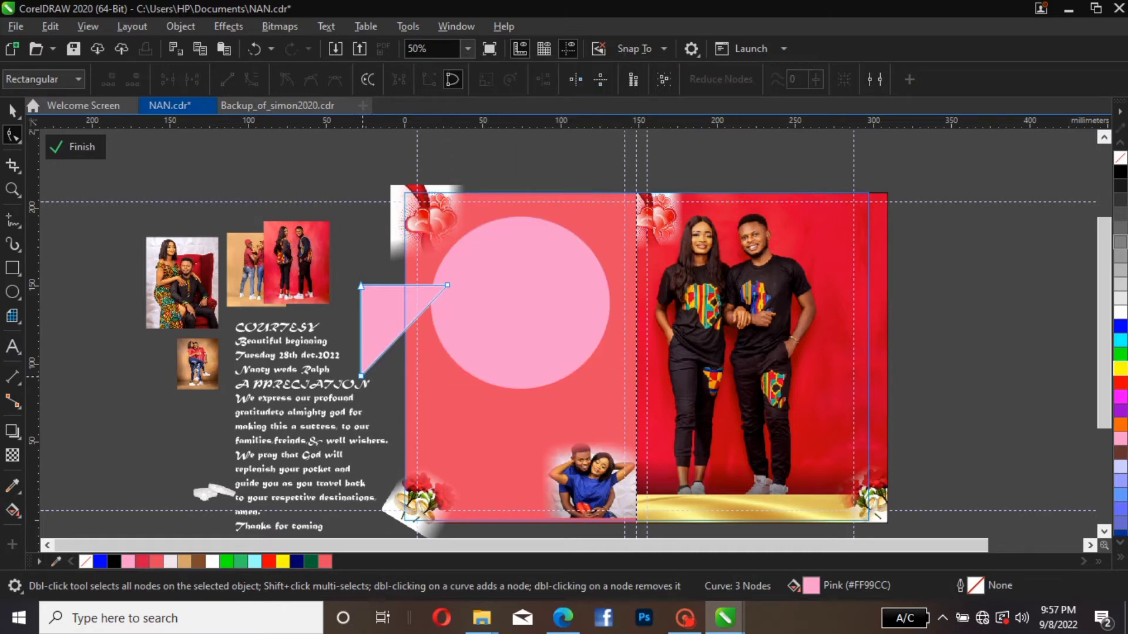
drag(360, 376, 404, 368)
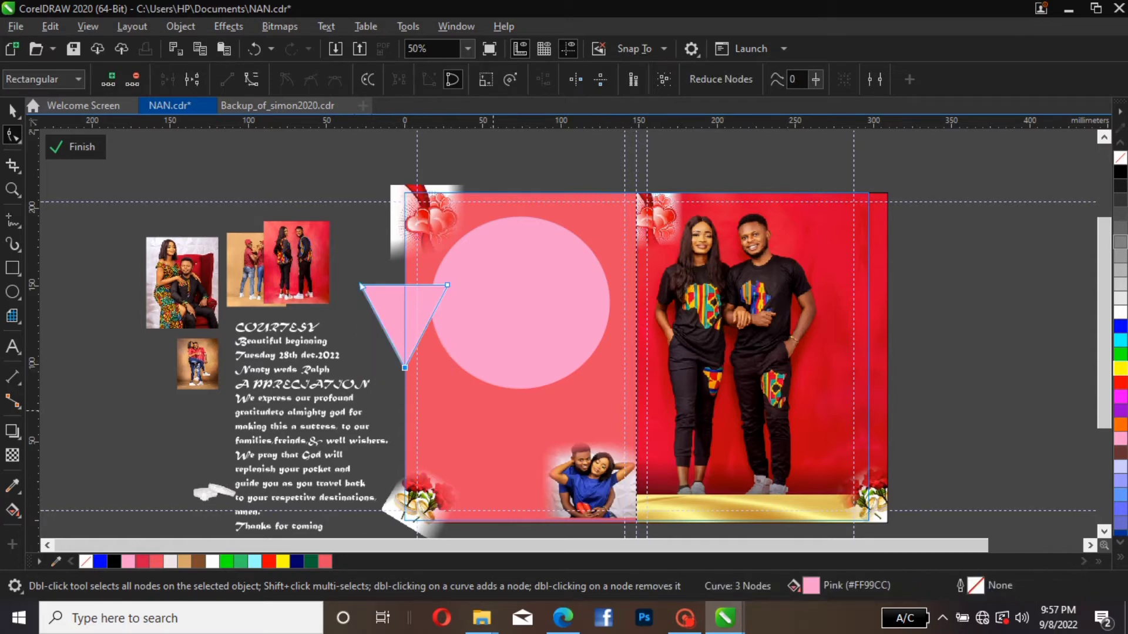
- Move the triangle off the page to about X -167 mm, Y 94 mm, and add a vertically mirrored copy below it at about Y 51 mm
click(12, 109)
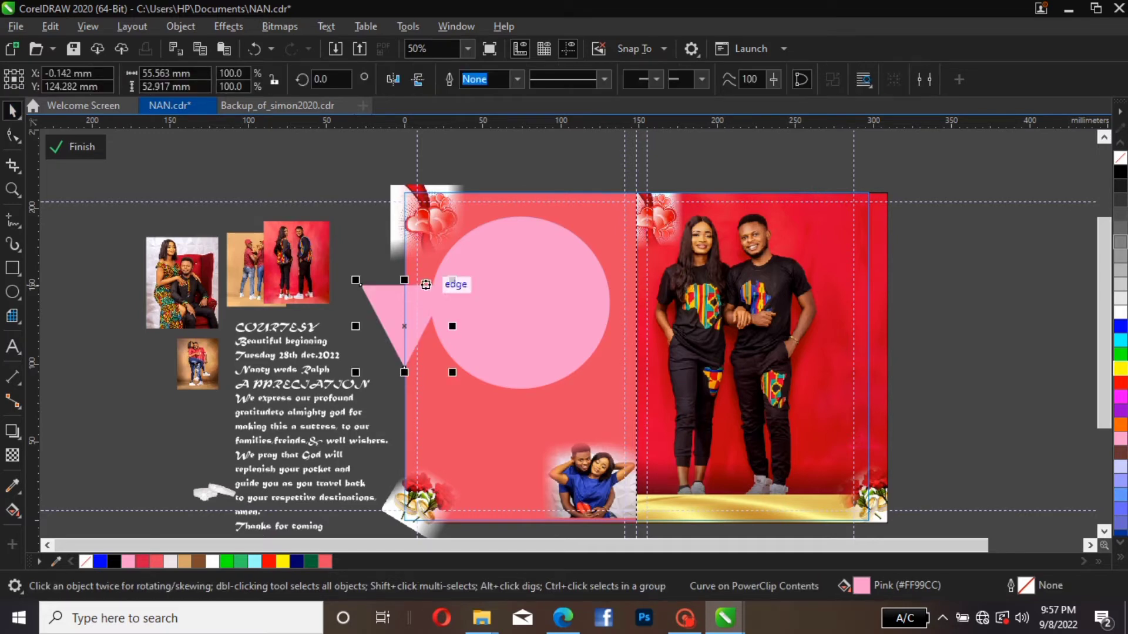
drag(404, 311, 144, 359)
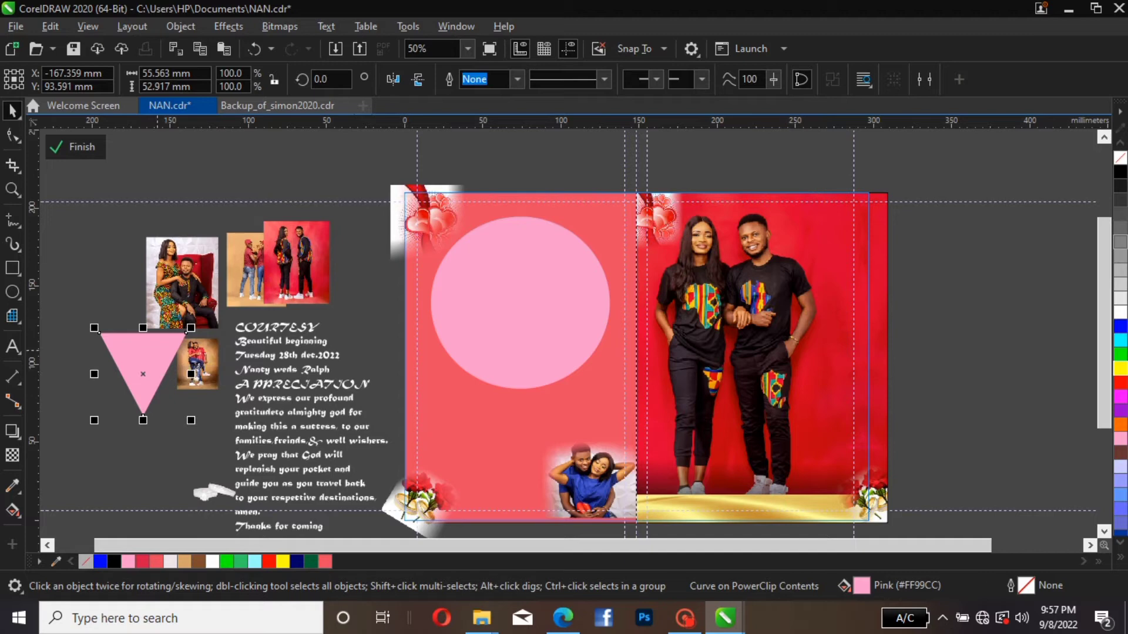
click(158, 351)
drag(144, 359, 143, 425)
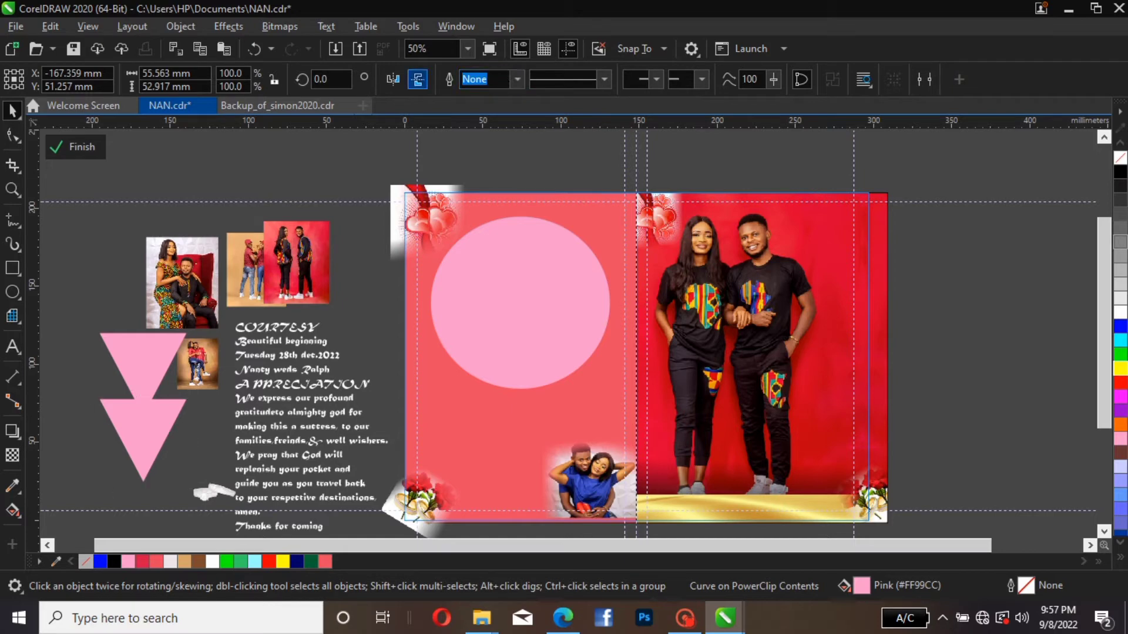
click(418, 80)
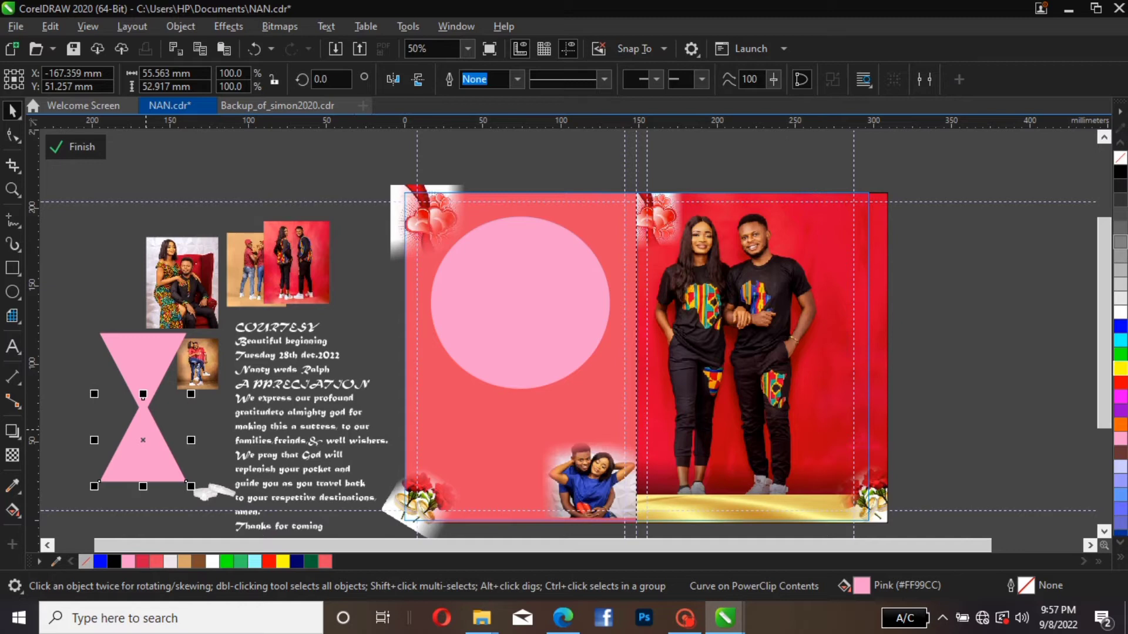
- Copy the lower triangle, rotate the copy 90°, and place it at about X -143 mm, Y 72.4 mm, pointing inward from the right
drag(143, 446, 206, 447)
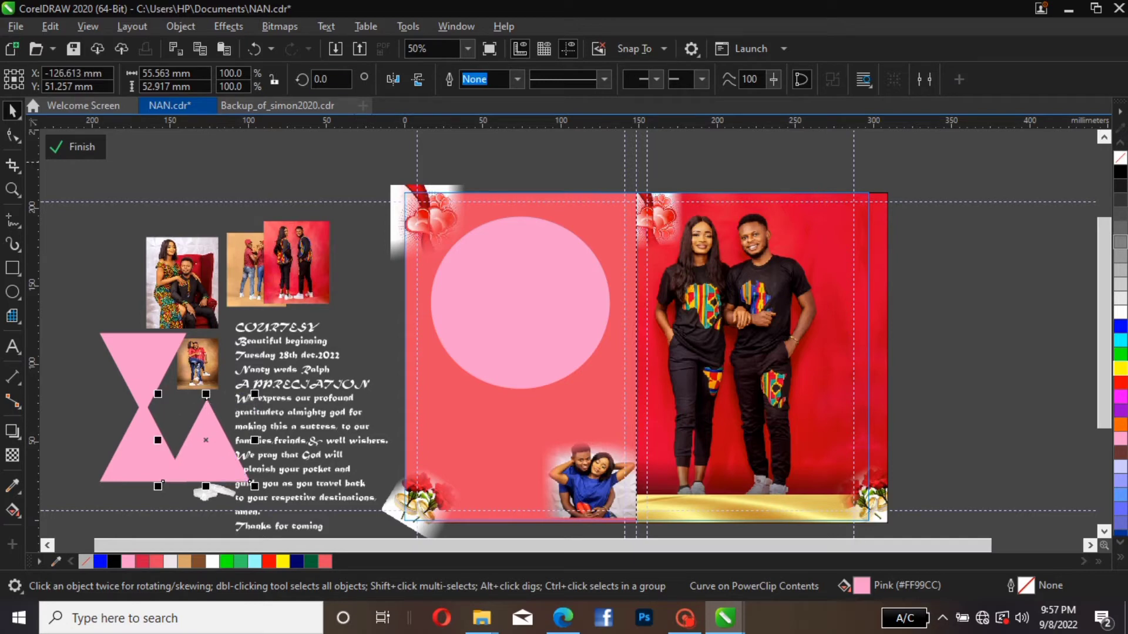
click(329, 79)
drag(329, 79, 312, 79)
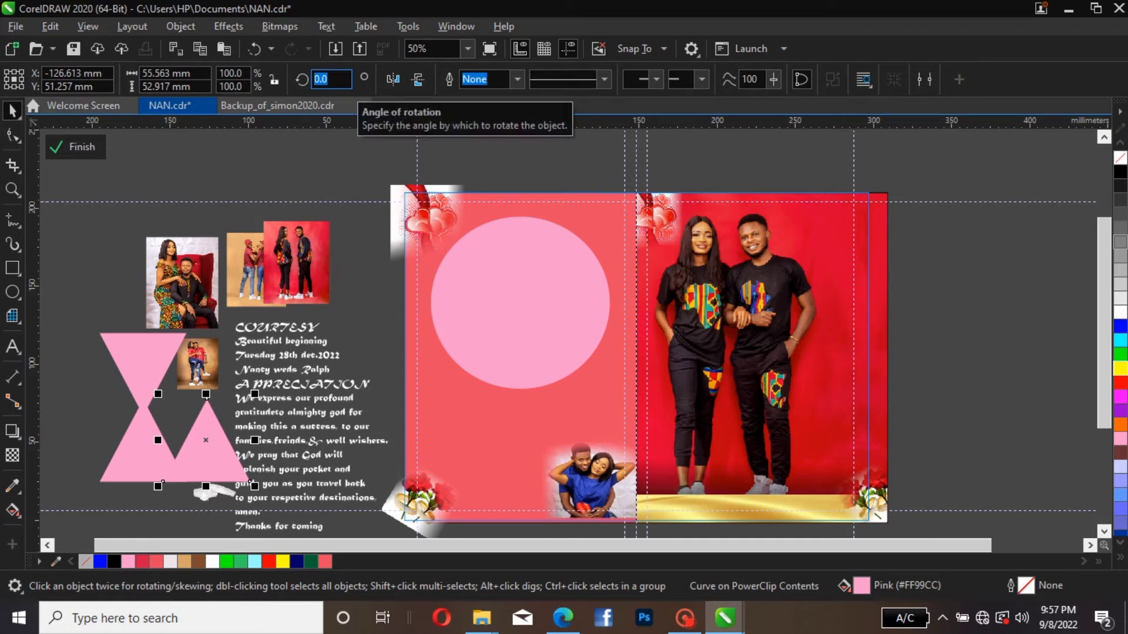
text(90)
key(Return)
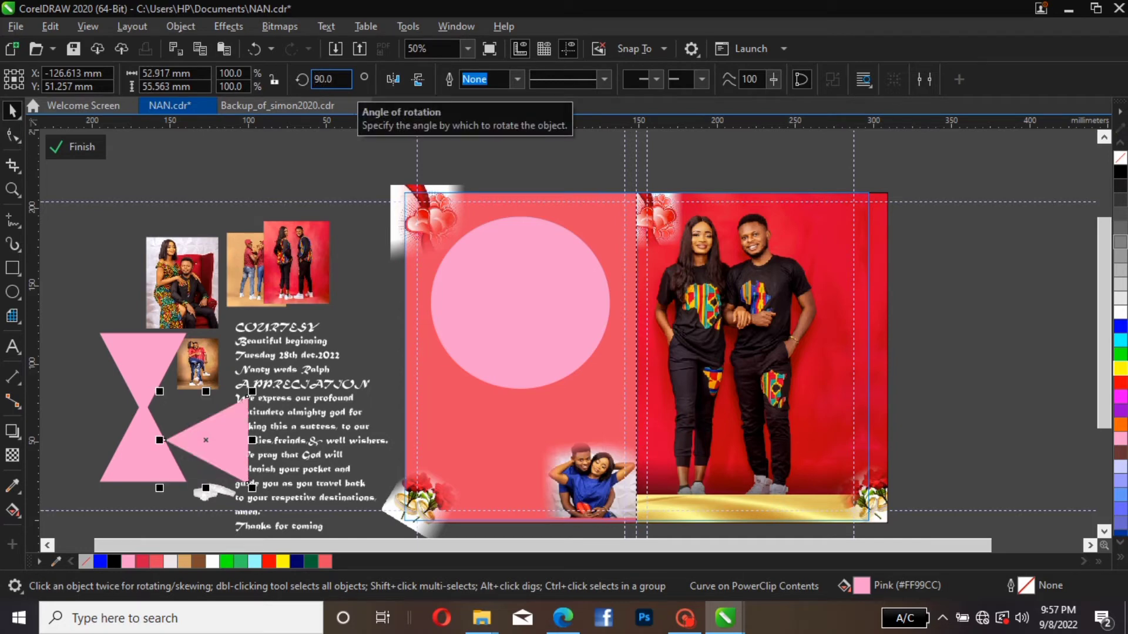
drag(221, 436, 135, 407)
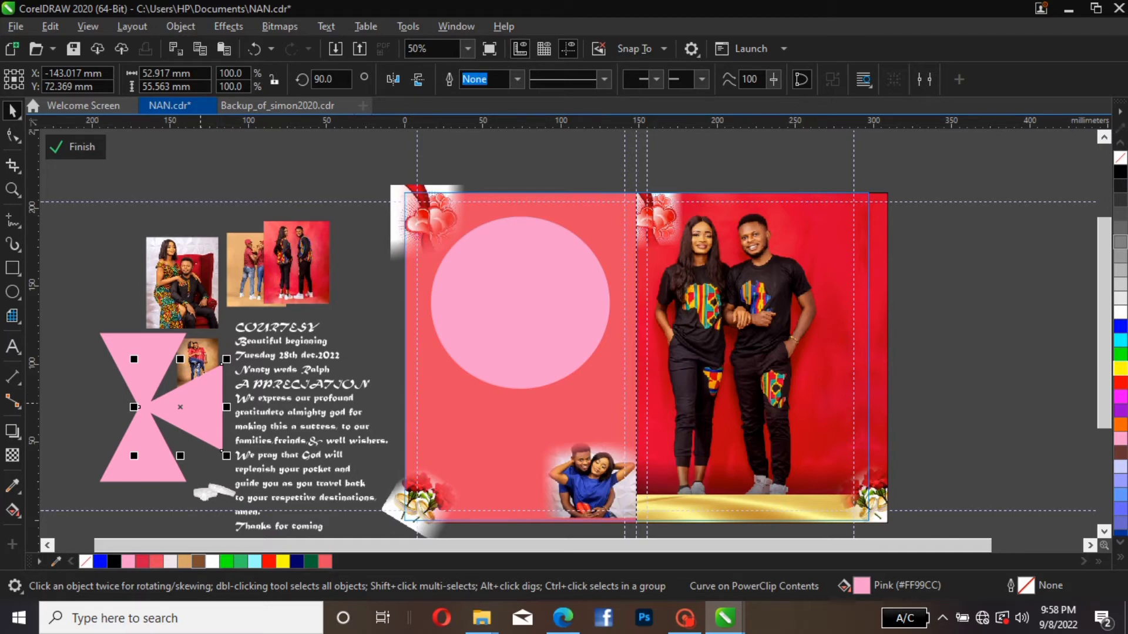
- Duplicate the right-hand triangle to about X -191 mm, Y 72.4 mm and mirror it horizontally to complete a four-triangle cross
key(ctrl+v)
drag(201, 403, 125, 405)
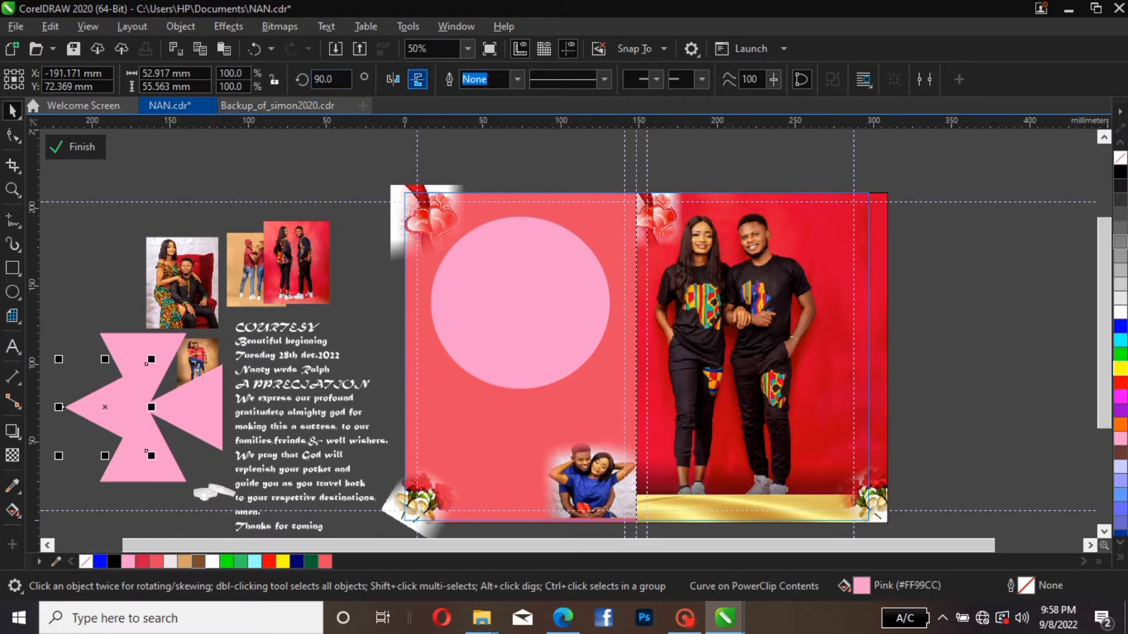
click(393, 79)
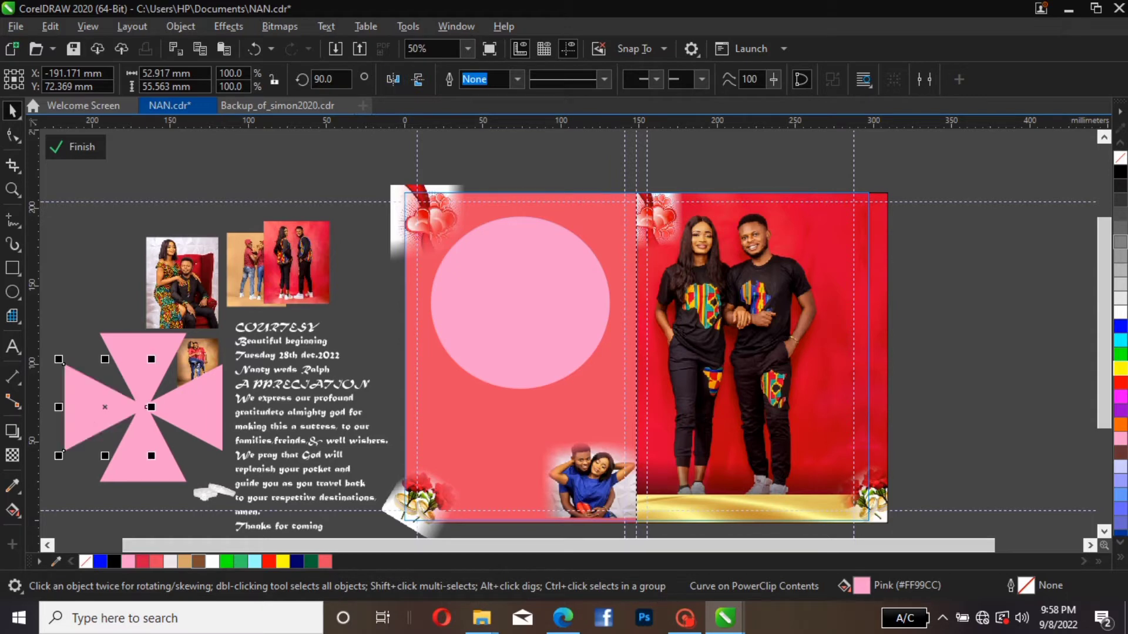
key(Escape)
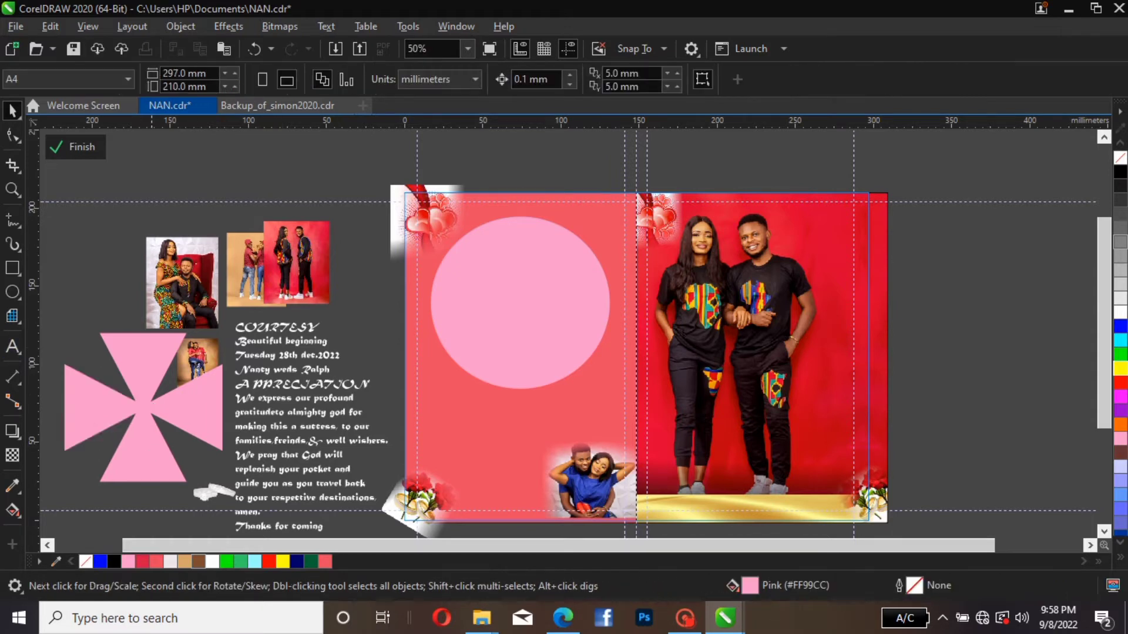
- Move the loose couple photos clear of the triangles, with the seated couple at about X -121.7 mm, Y 162.9 mm and the smallest beside the text
drag(182, 282, 242, 265)
drag(198, 359, 383, 382)
drag(309, 267, 323, 255)
drag(235, 255, 209, 255)
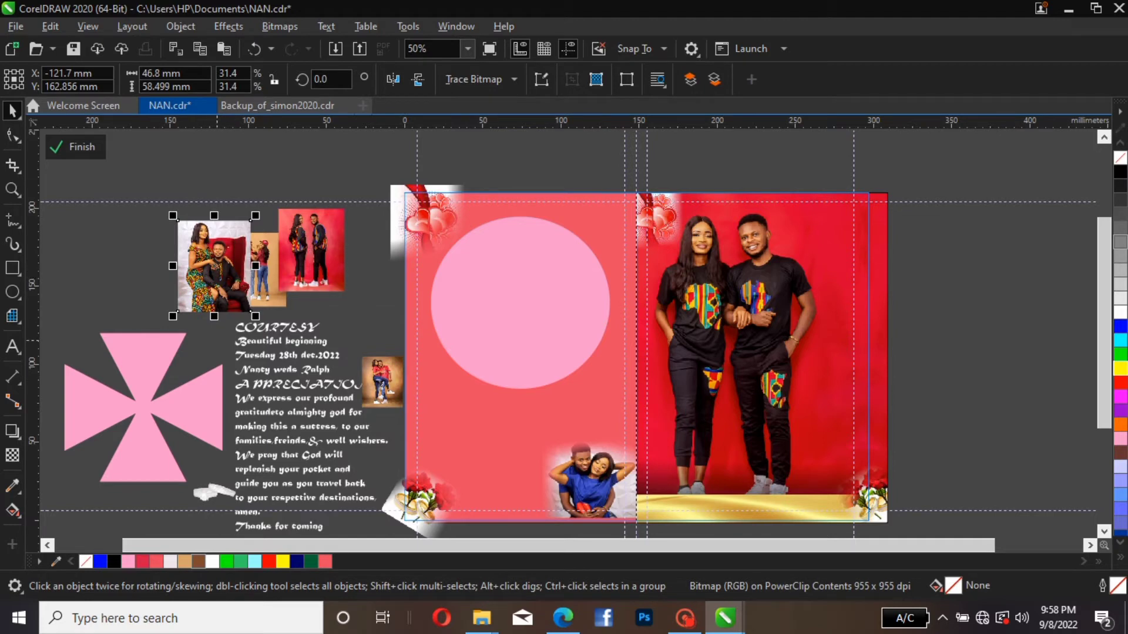
- PowerClip the seated couple photo inside the top triangle of the cross
click(214, 266)
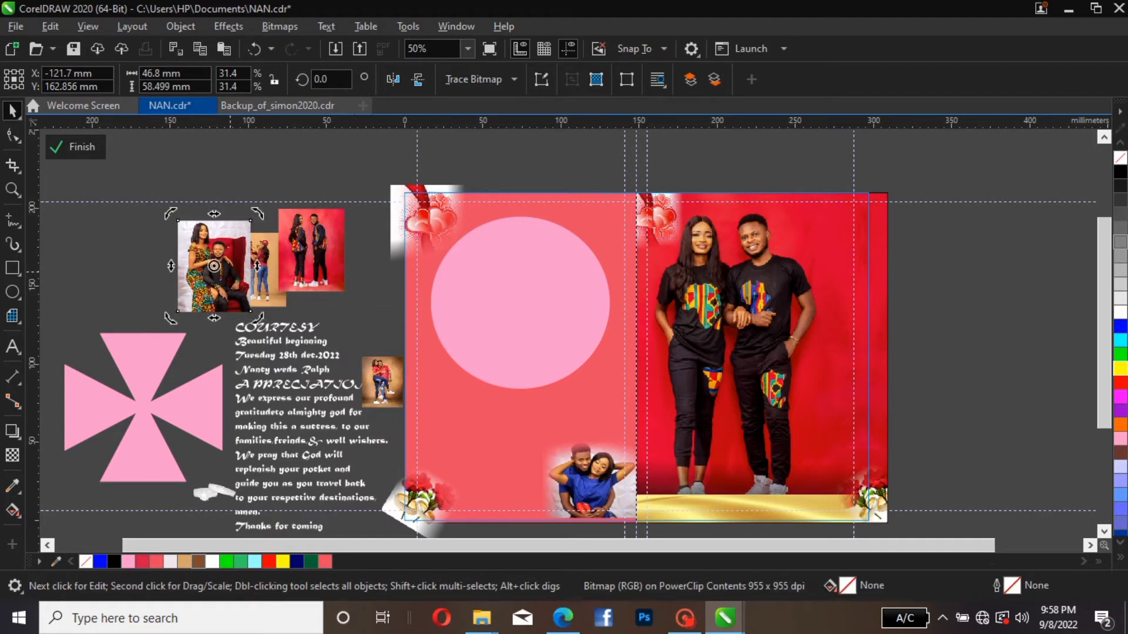
right_click(230, 265)
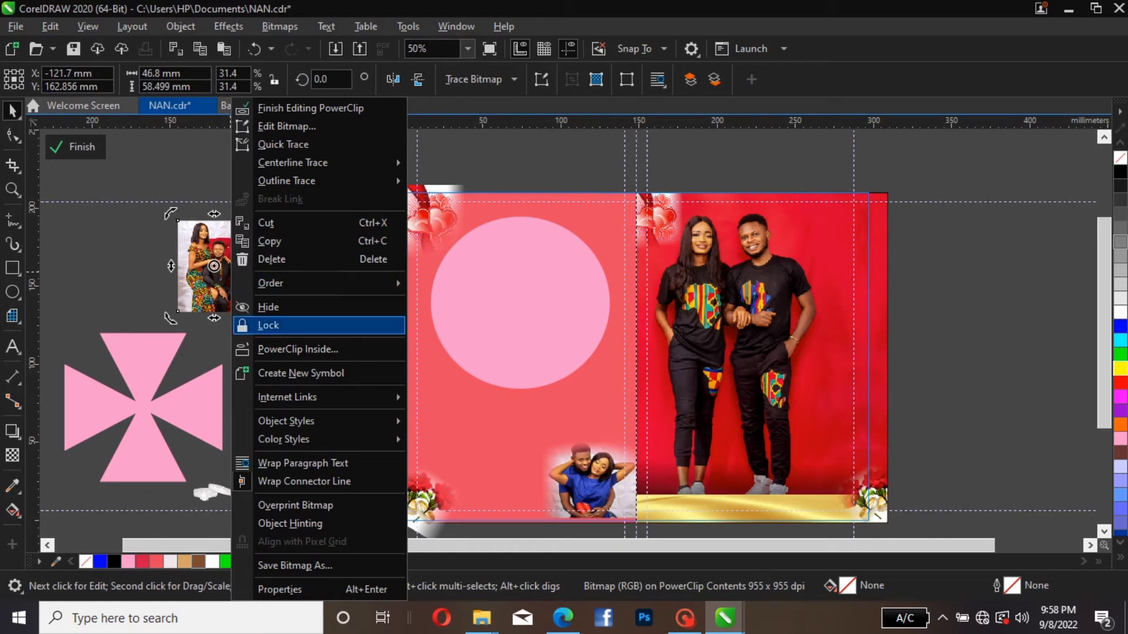
click(294, 349)
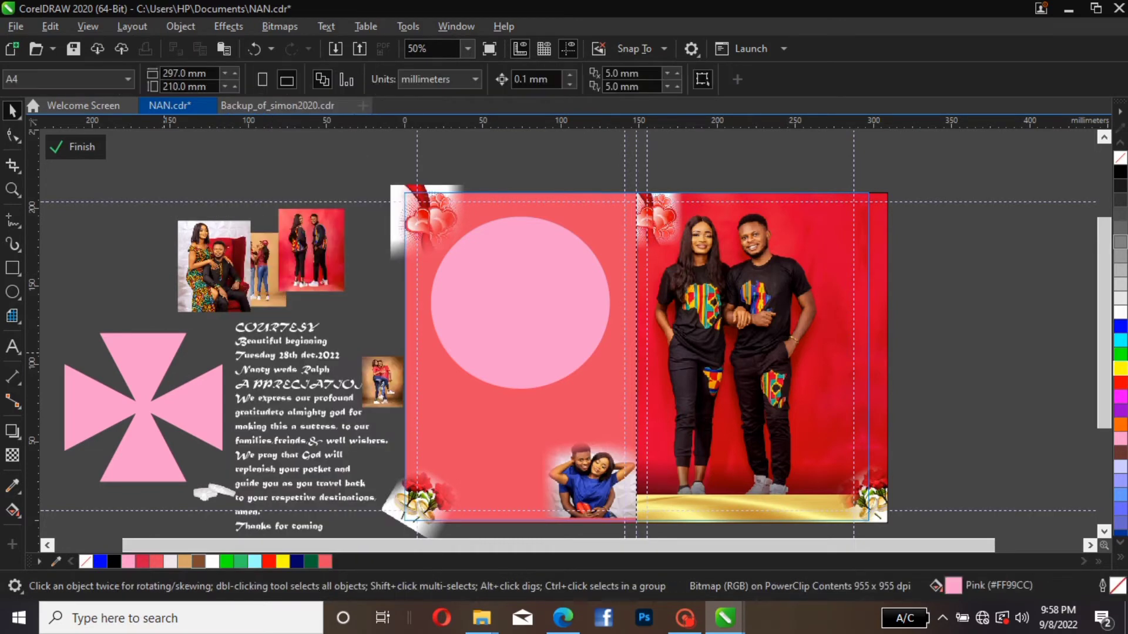
click(164, 353)
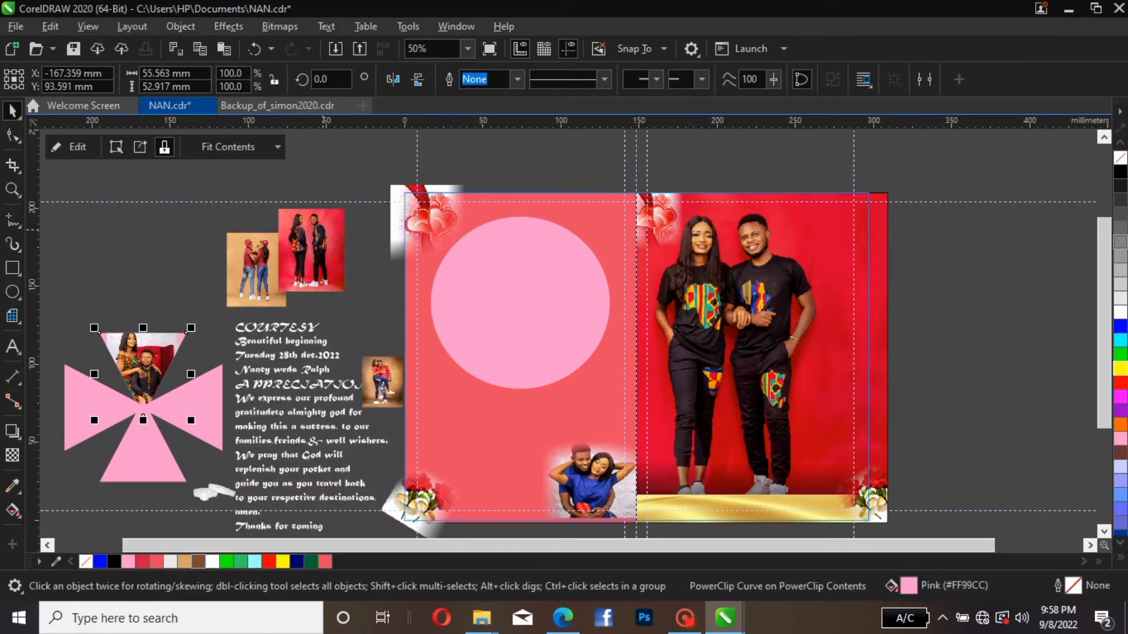
- PowerClip the red-background couple photo inside the right-hand triangle of the cross
click(323, 230)
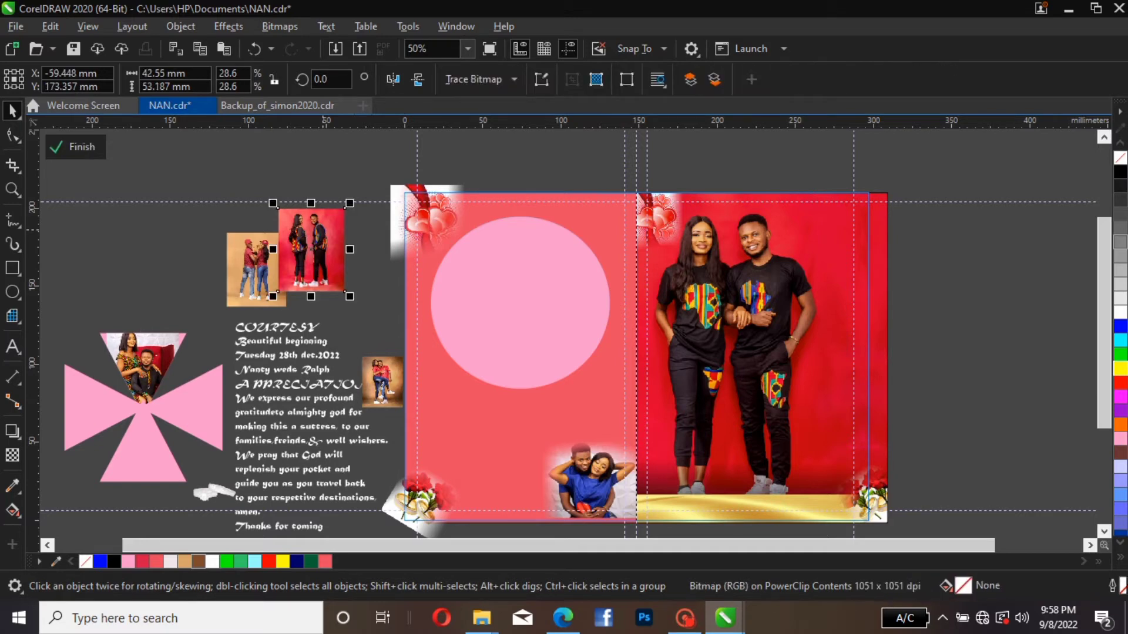
right_click(324, 253)
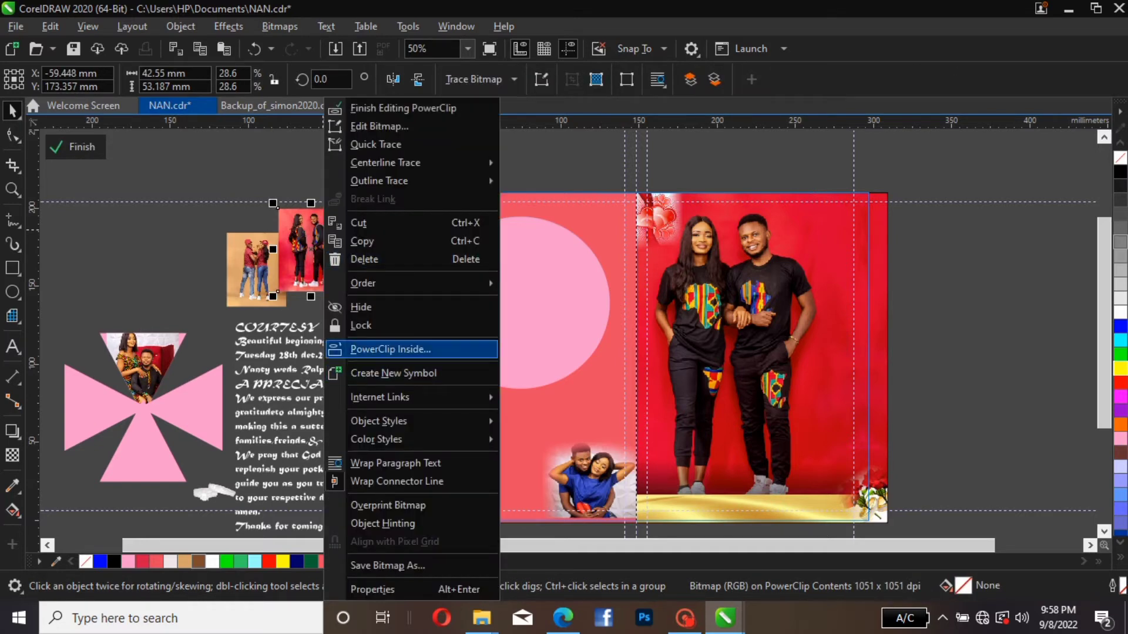
click(380, 354)
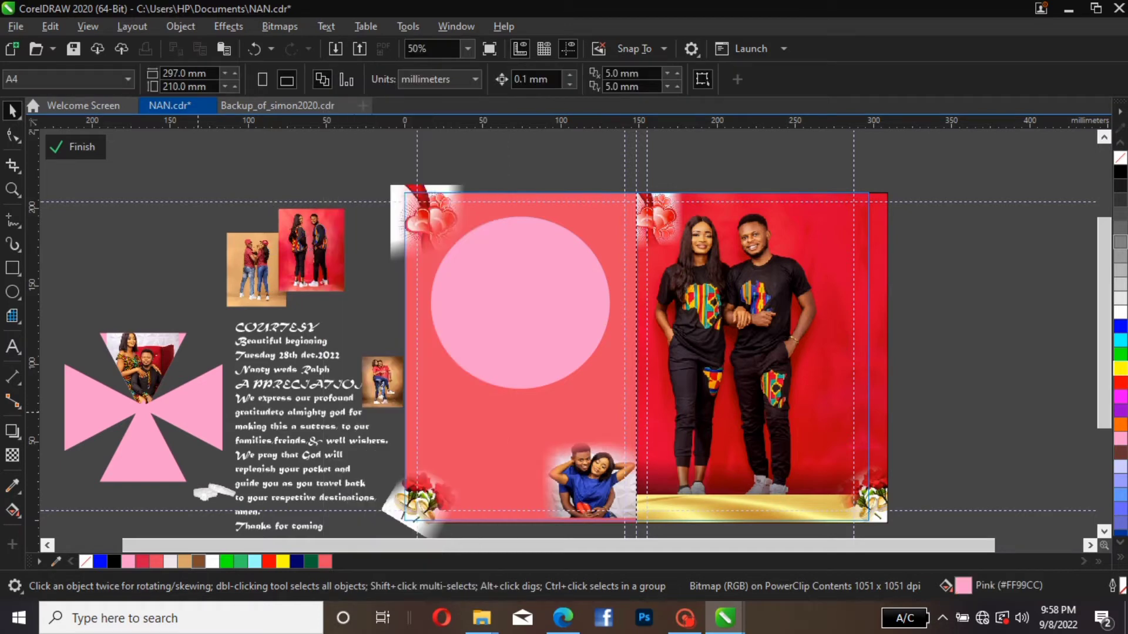
click(198, 412)
- PowerClip the tan-background standing couple photo inside the left-hand triangle of the cross
click(268, 269)
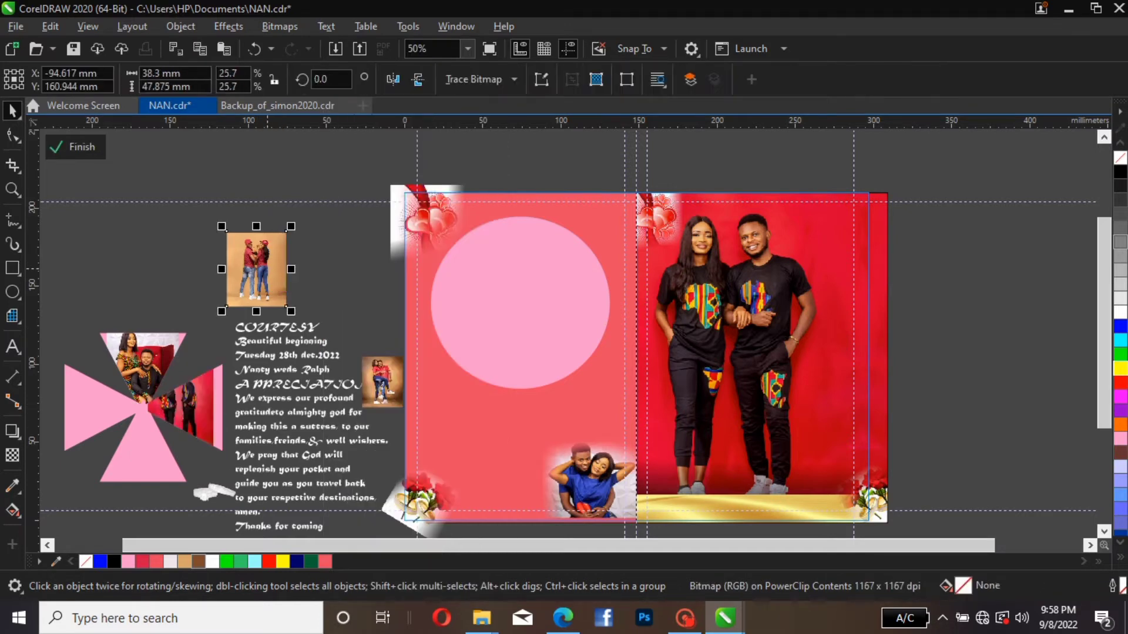
right_click(268, 269)
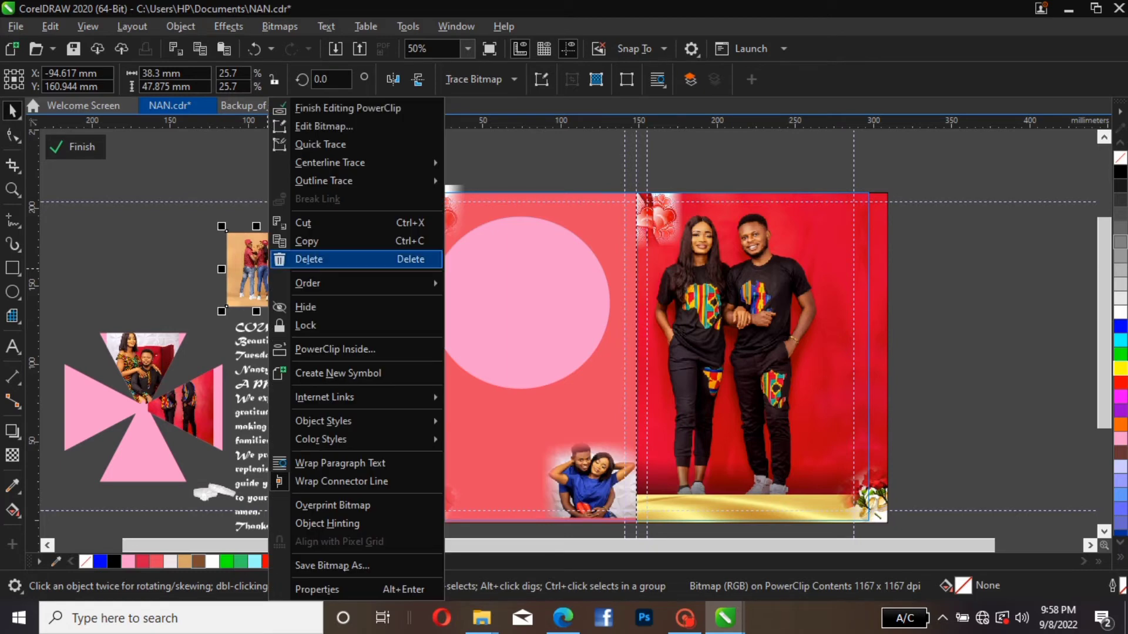
click(341, 350)
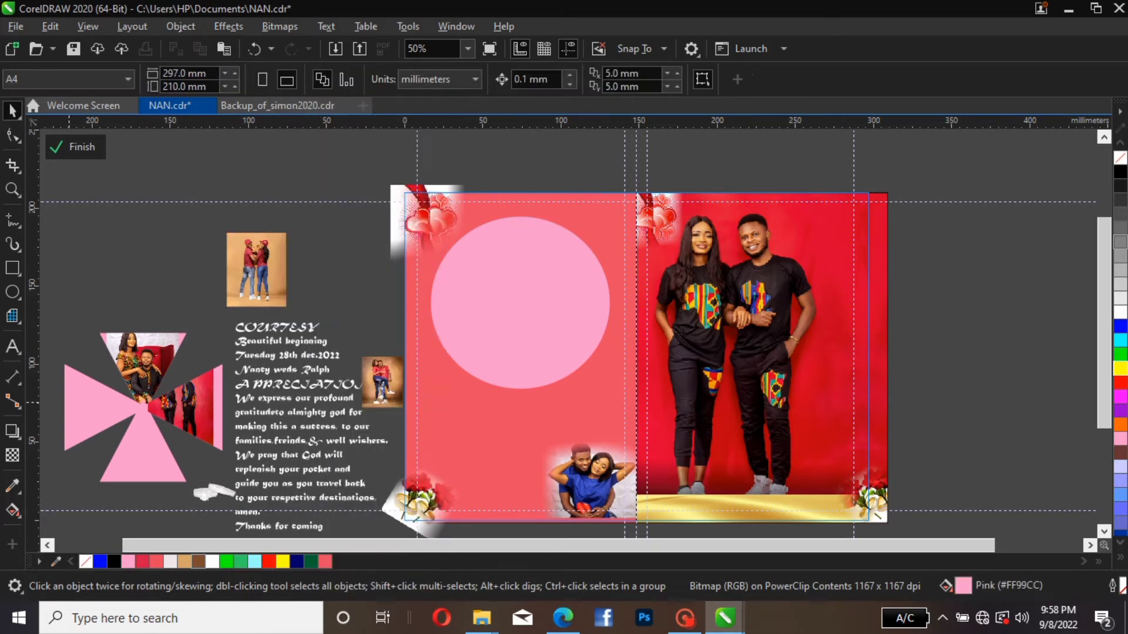
click(75, 147)
click(75, 147)
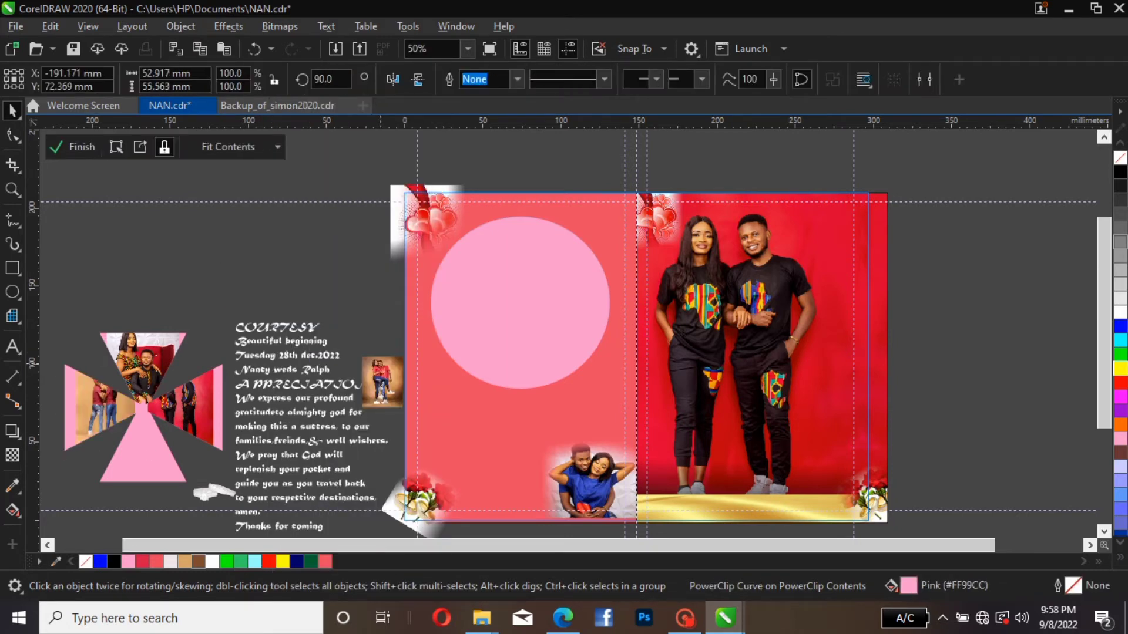
- PowerClip the smallest couple photo, beside the text, inside the bottom triangle of the cross
click(382, 379)
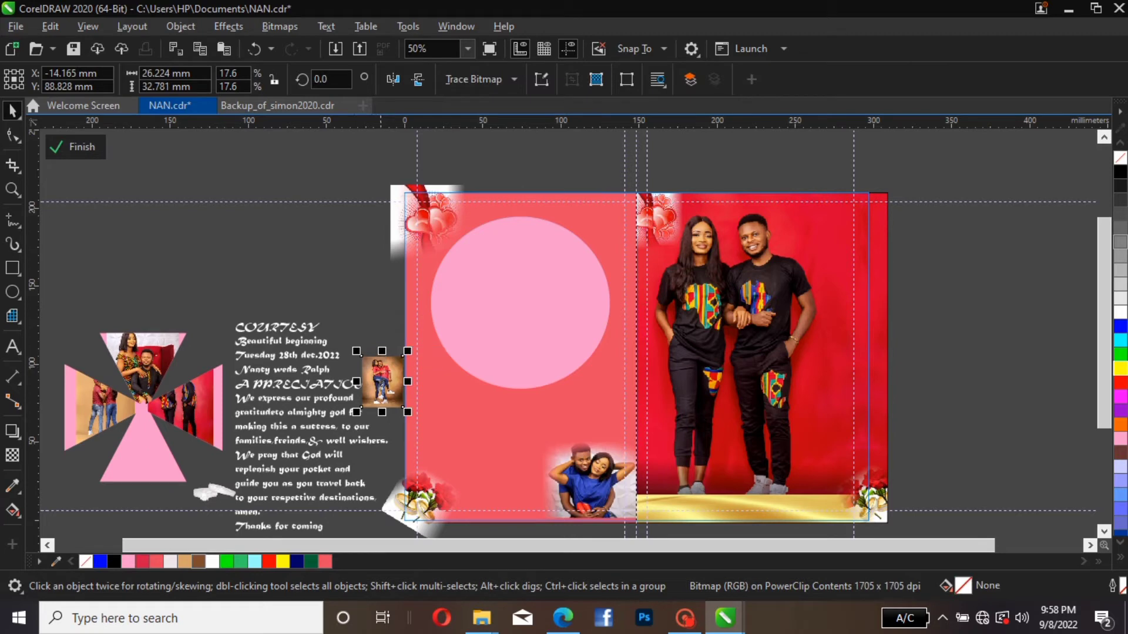
right_click(382, 376)
click(448, 350)
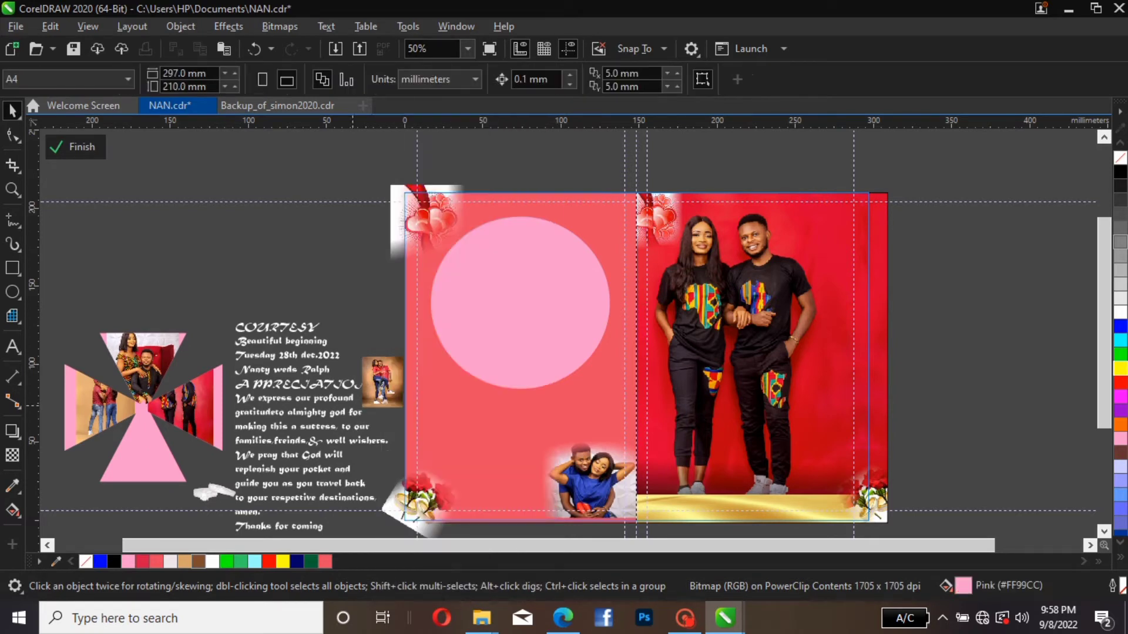
click(147, 457)
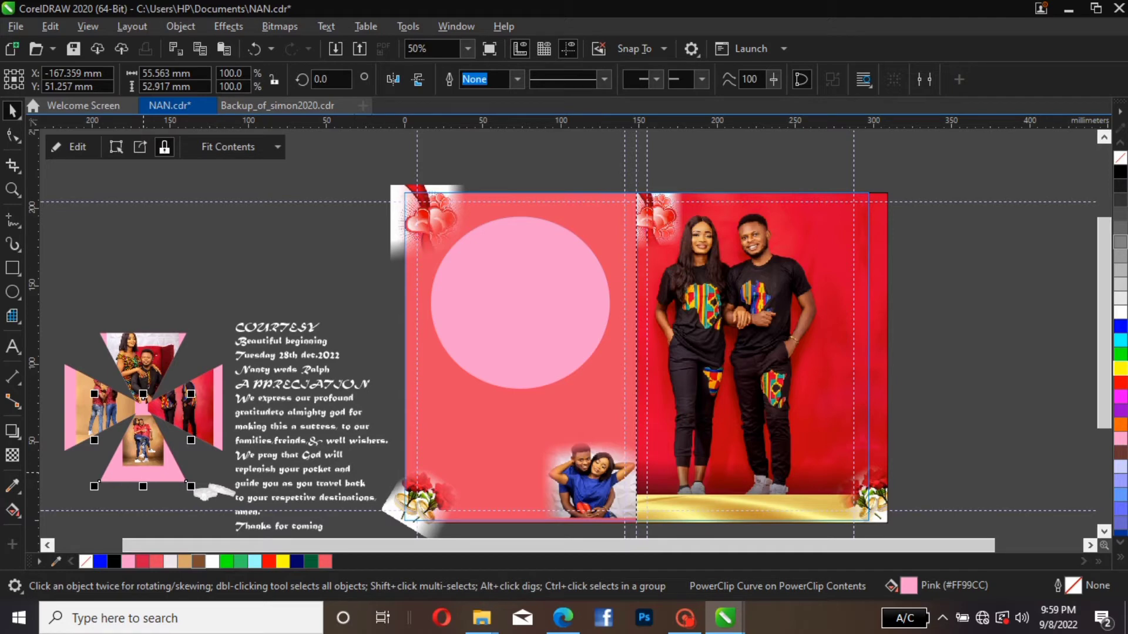
- Open the top triangle's PowerClip contents and shrink the seated couple photo to about 32.7 × 40.8 mm
click(126, 352)
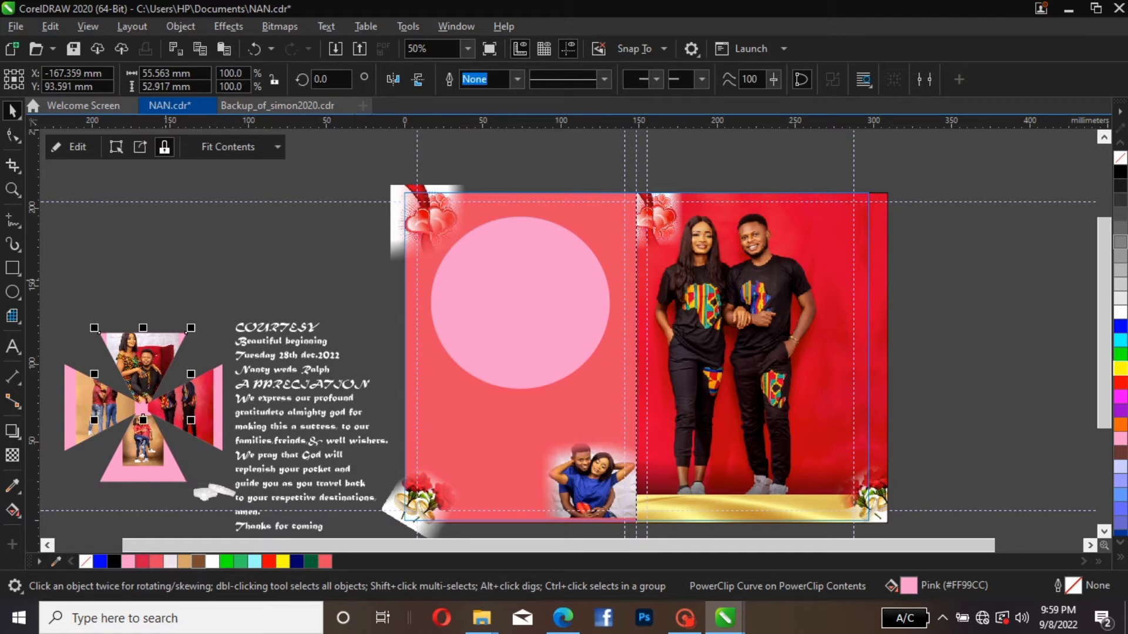
click(70, 147)
click(71, 146)
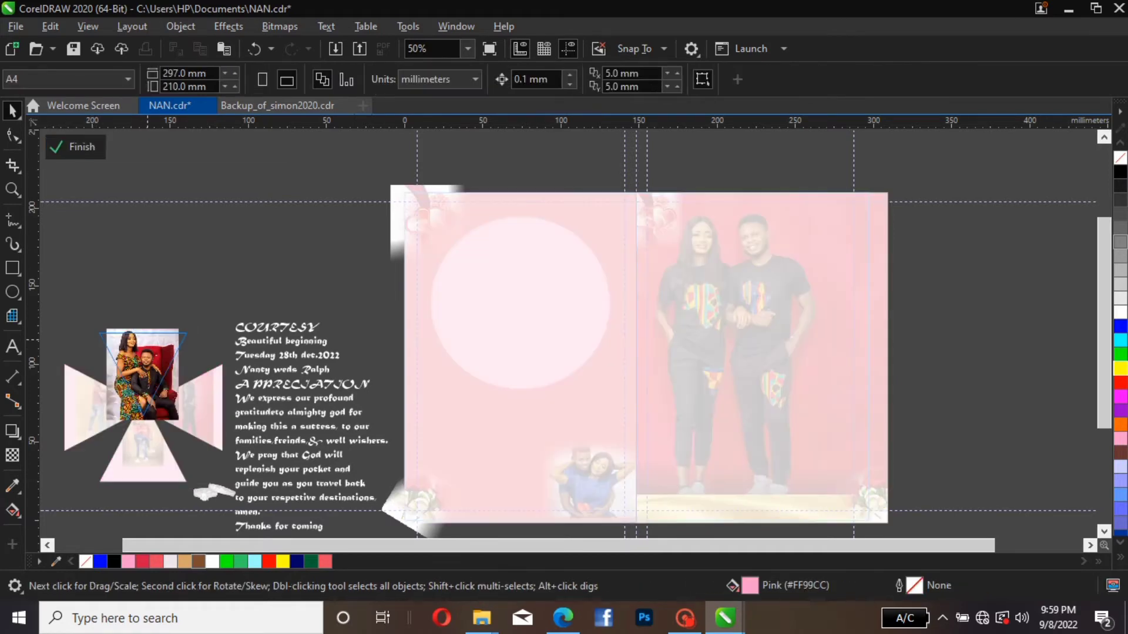
click(179, 330)
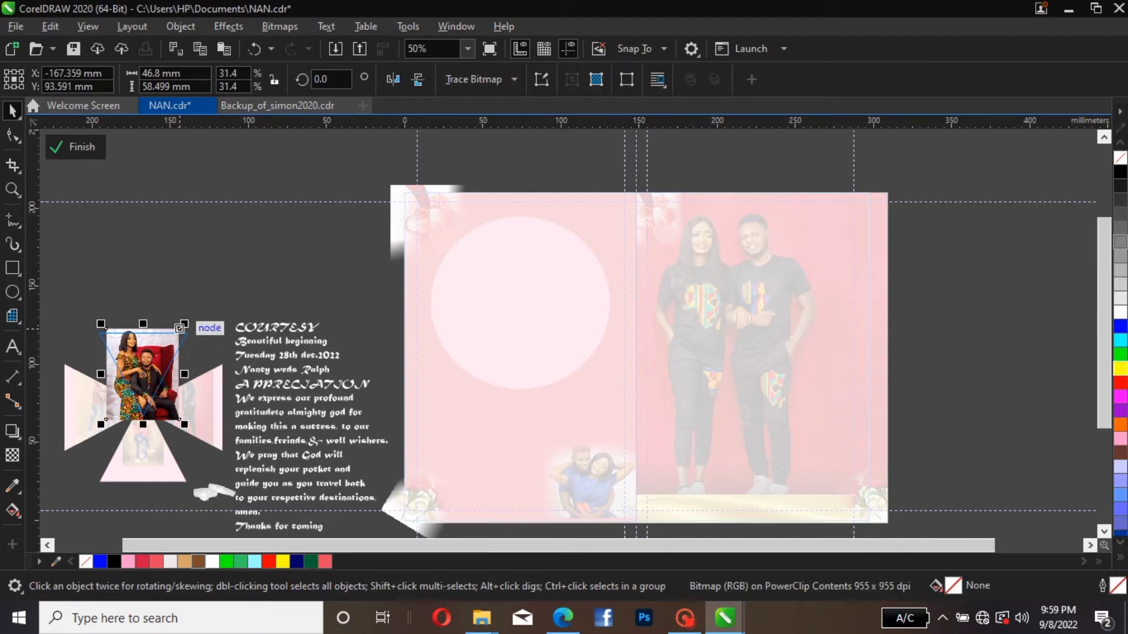
drag(185, 324, 153, 341)
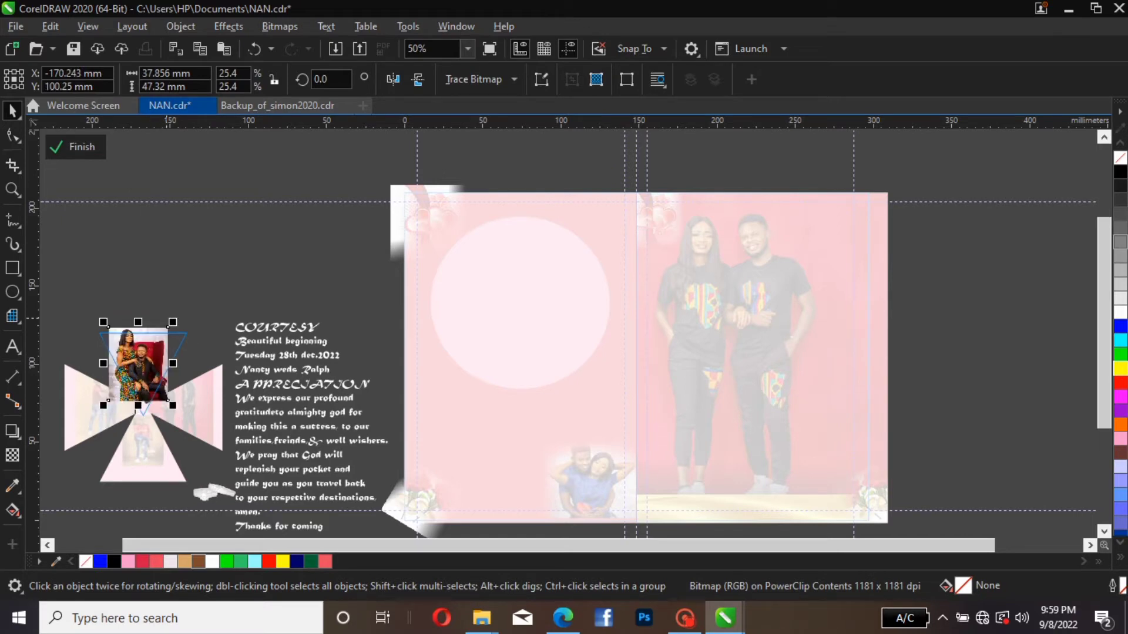
drag(173, 322, 165, 347)
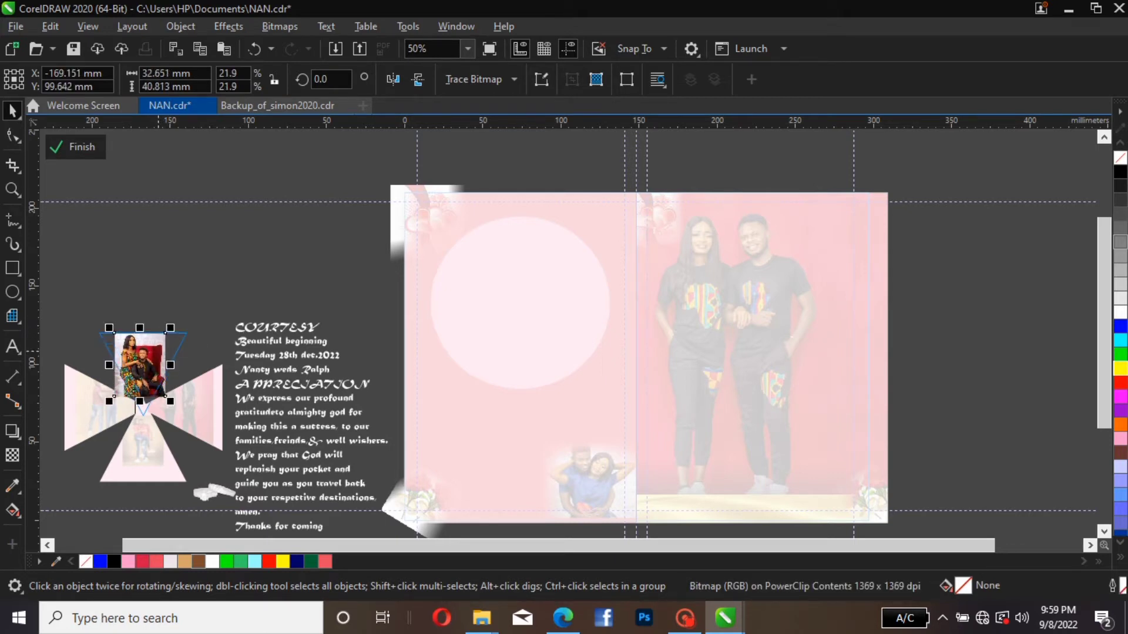
- Nudge the seated couple photo slightly upward within the top triangle and finish editing its PowerClip contents
key(Up)
key(Up)
key(Up)
key(Up)
key(Up)
key(Up)
click(75, 147)
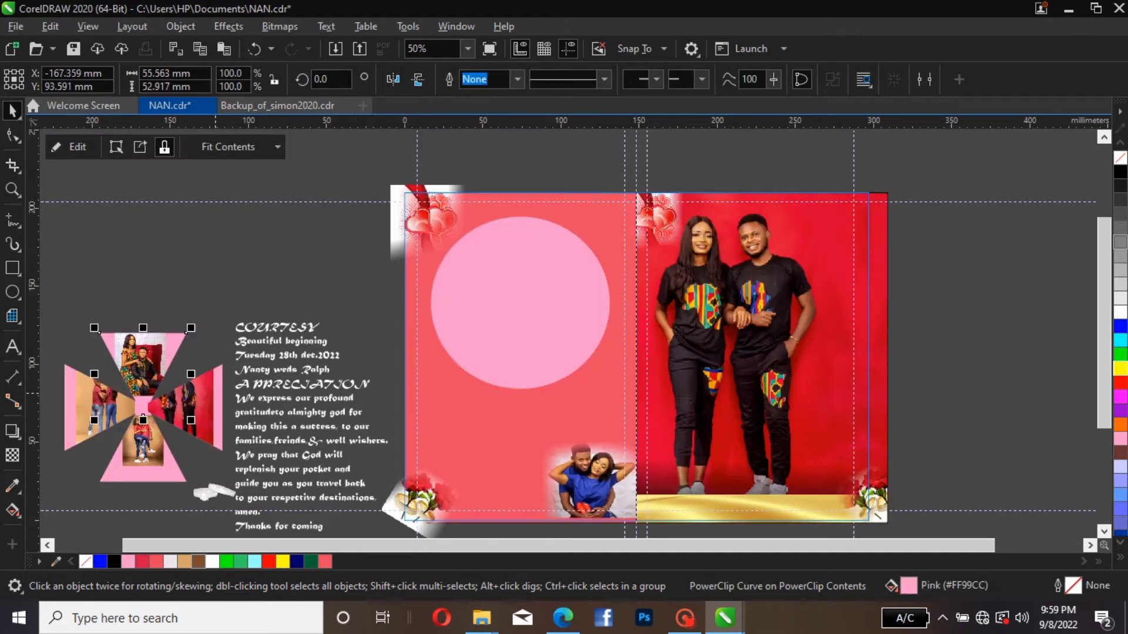
- Open the right-hand triangle's PowerClip contents and shrink its red-background photo to about 32.3 × 40.4 mm, near the triangle's outer edge
click(215, 393)
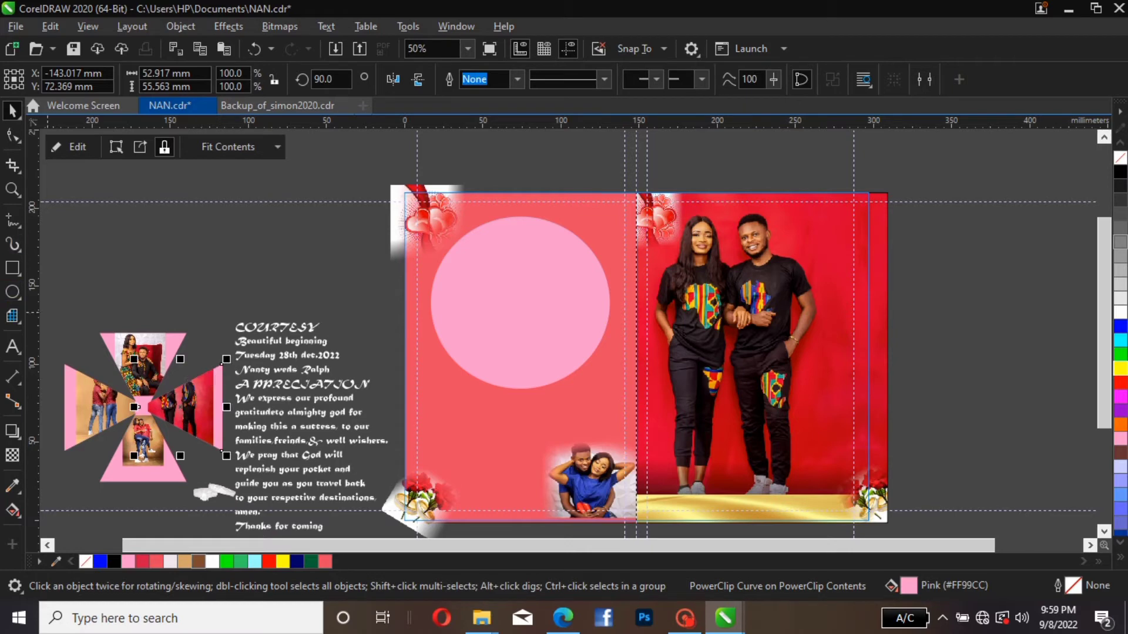
click(71, 147)
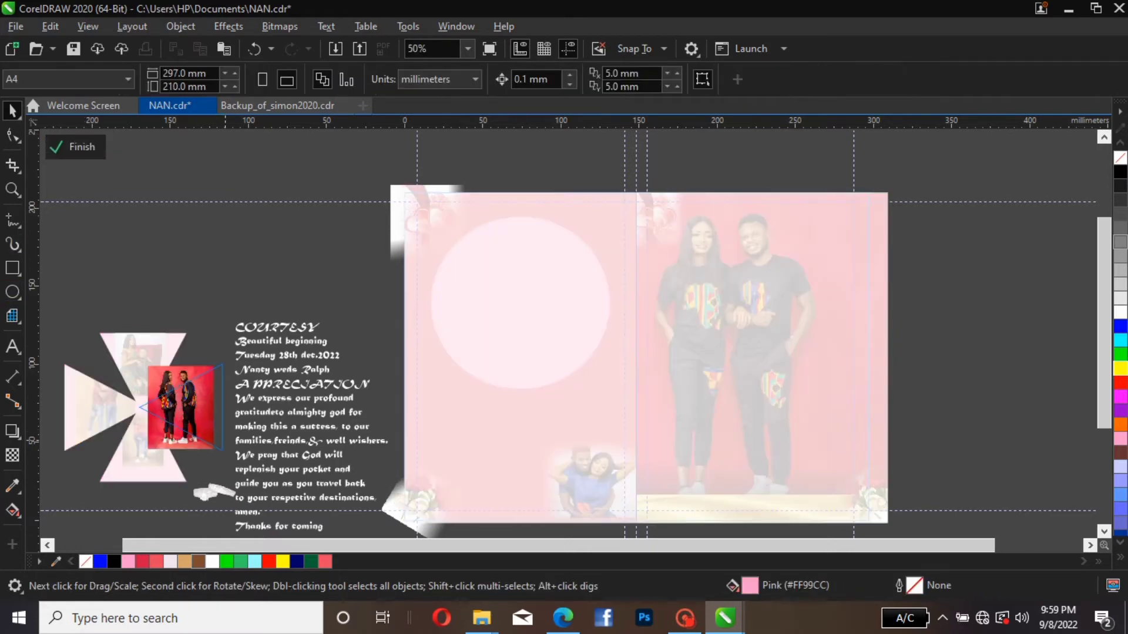
click(211, 390)
drag(218, 361, 221, 397)
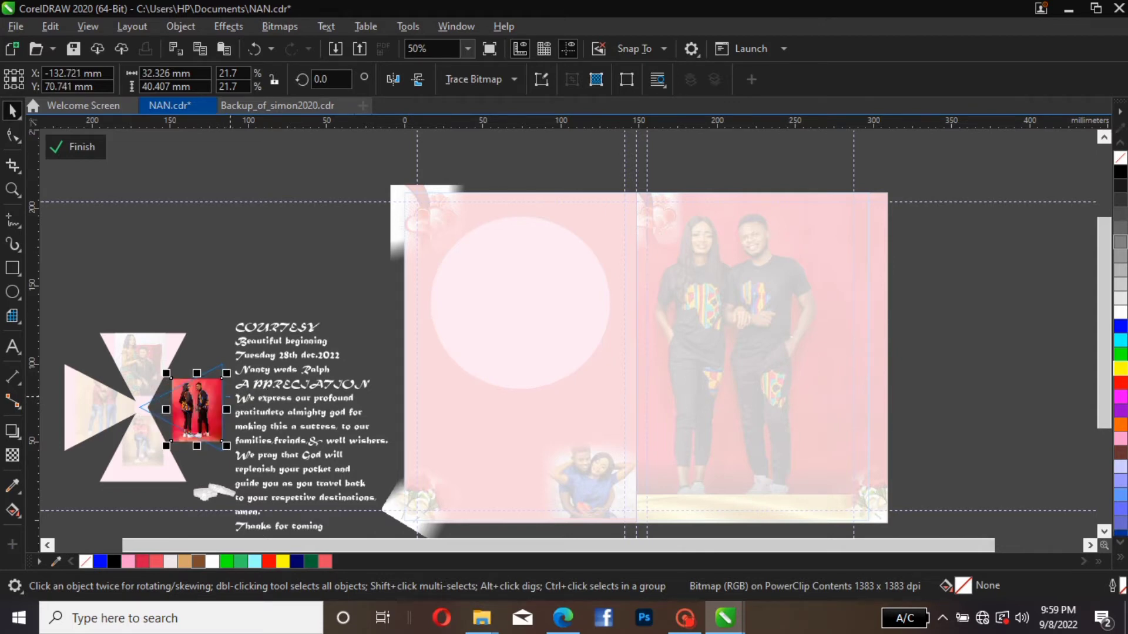
- Nudge the red-background photo outward to the right within the right-hand triangle and finish editing its PowerClip contents
click(227, 396)
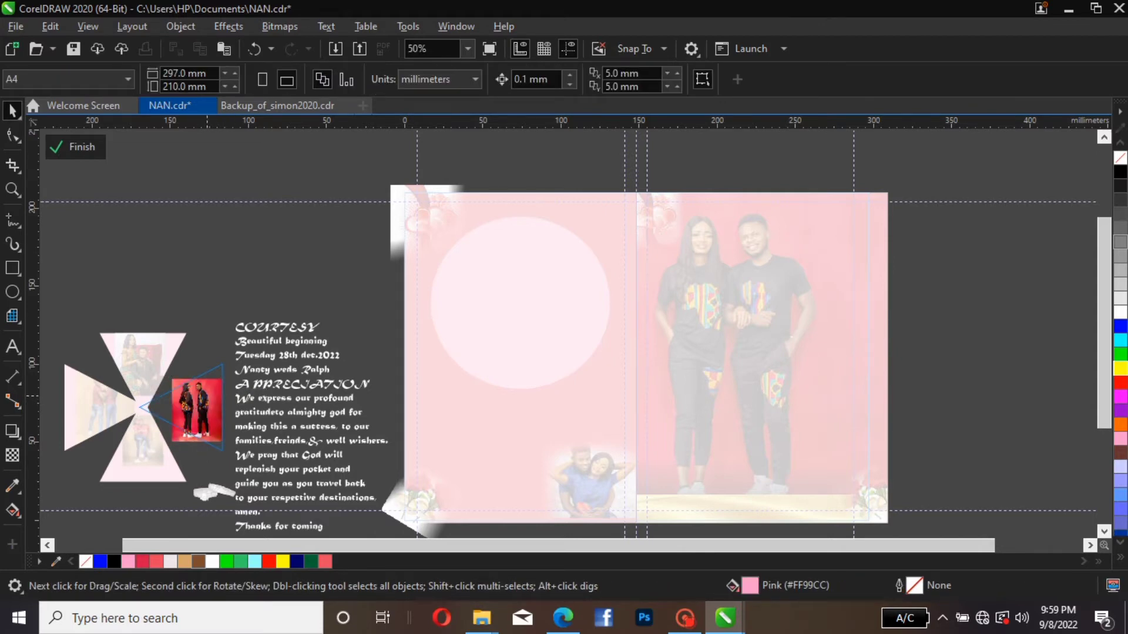
click(207, 396)
key(Right)
key(Right)
key(Right)
key(Right)
key(Right)
key(Right)
key(Right)
key(Right)
key(Right)
key(Right)
key(Right)
key(Right)
key(Right)
key(Right)
key(Right)
key(Right)
key(Right)
key(Right)
key(Right)
key(Right)
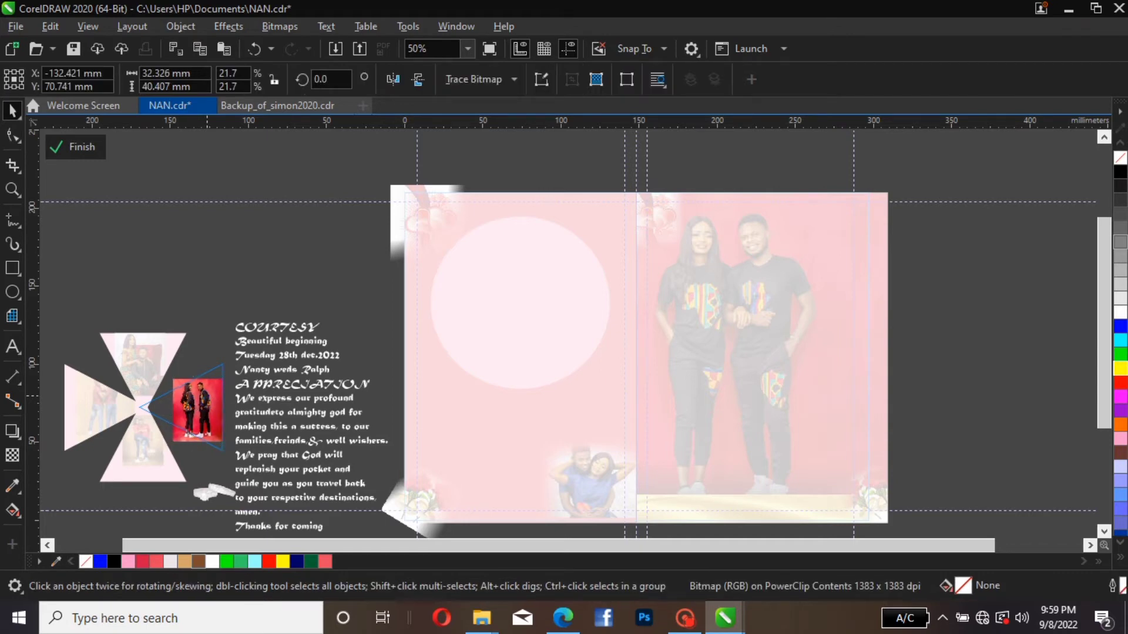
key(Right)
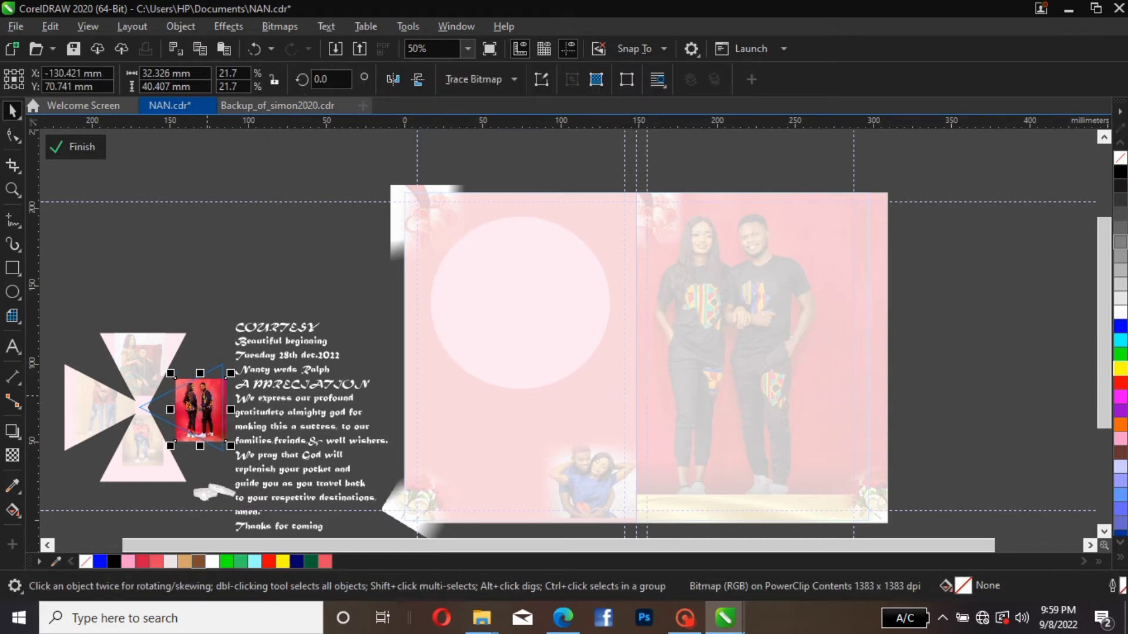
key(Right)
key(Right)
key(Right)
key(Right)
key(Right)
key(Right)
key(Right)
key(Right)
key(Right)
key(Right)
key(Right)
key(Right)
key(Right)
key(Right)
key(Right)
key(Right)
key(Right)
key(Right)
key(Right)
key(Right)
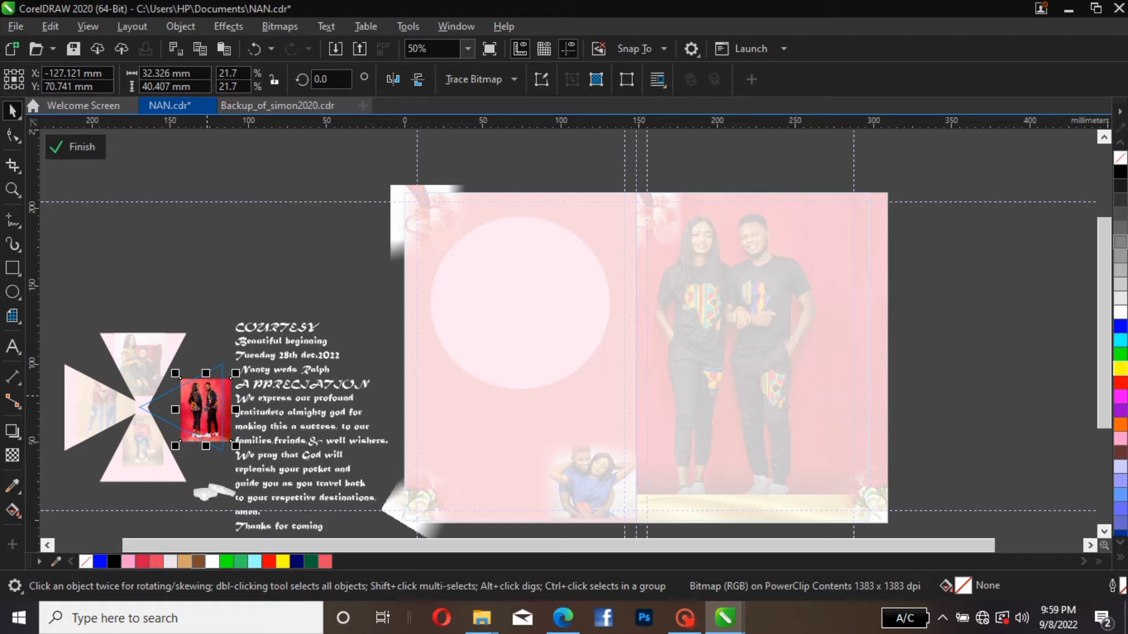
key(Right)
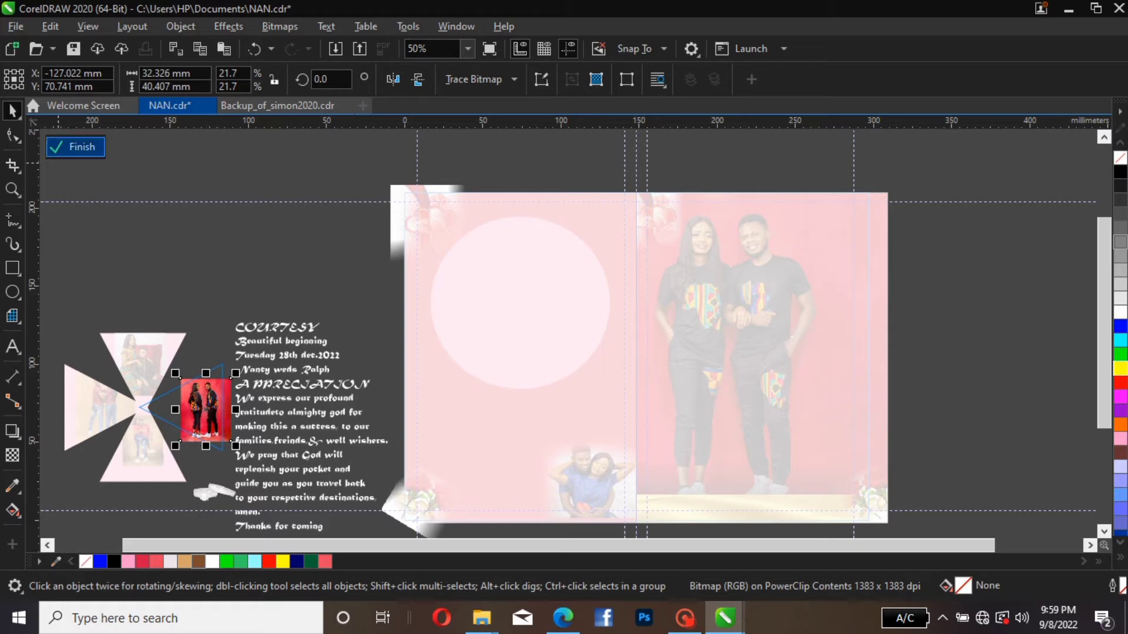
click(75, 147)
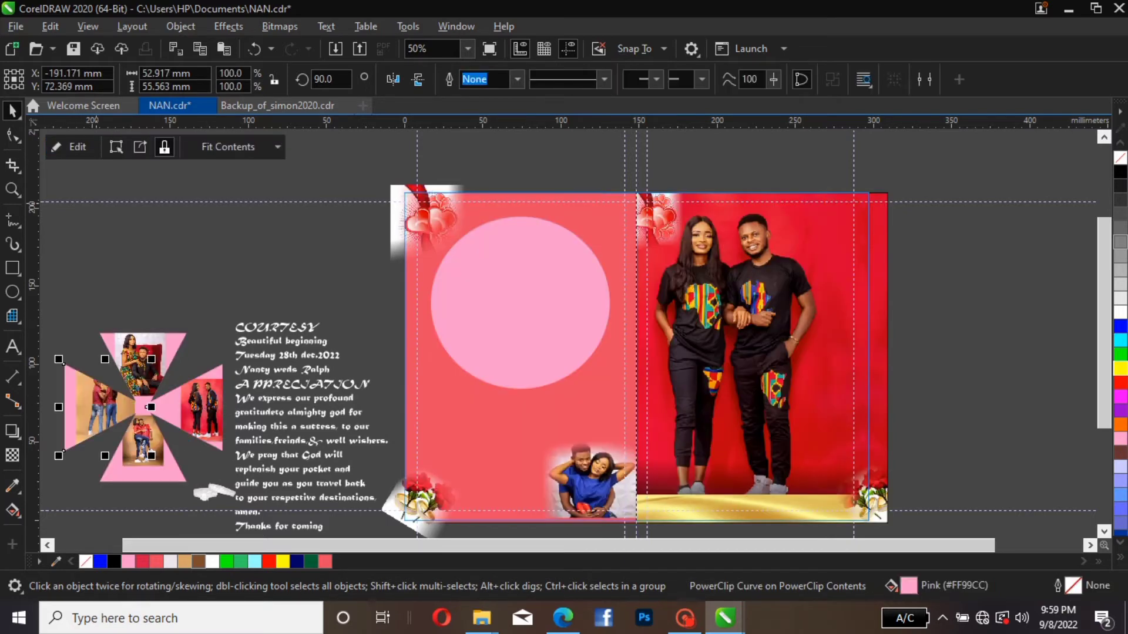
- Open the left-hand triangle's PowerClip contents and shrink its photo to about 36.1 × 45.2 mm, near the triangle's outer edge
click(74, 147)
click(105, 408)
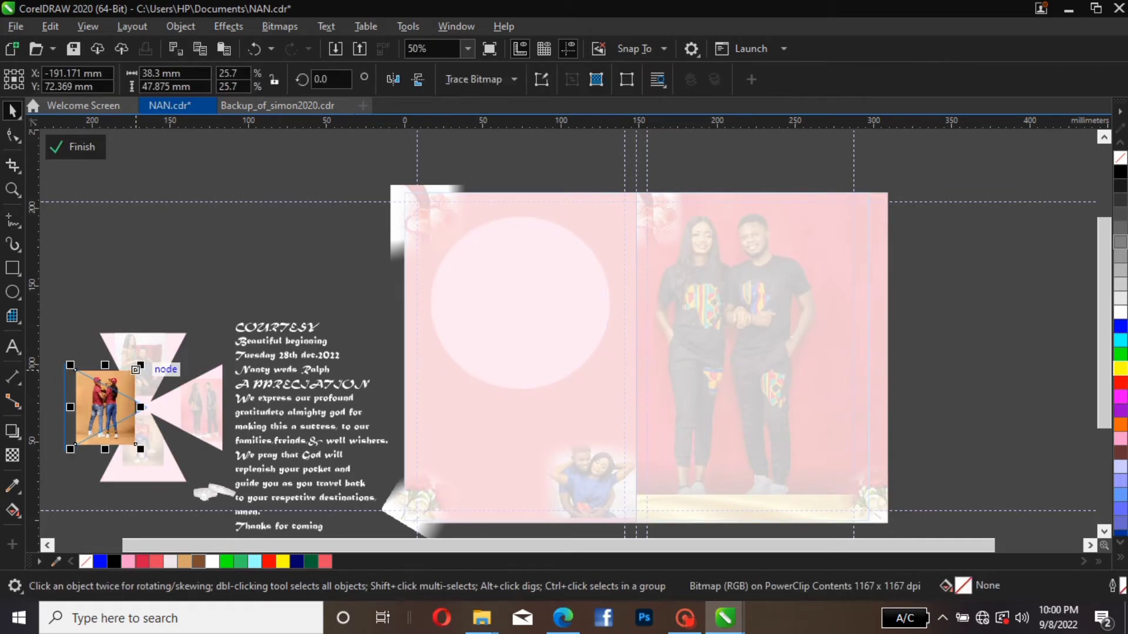
drag(136, 369, 98, 381)
click(145, 353)
click(121, 390)
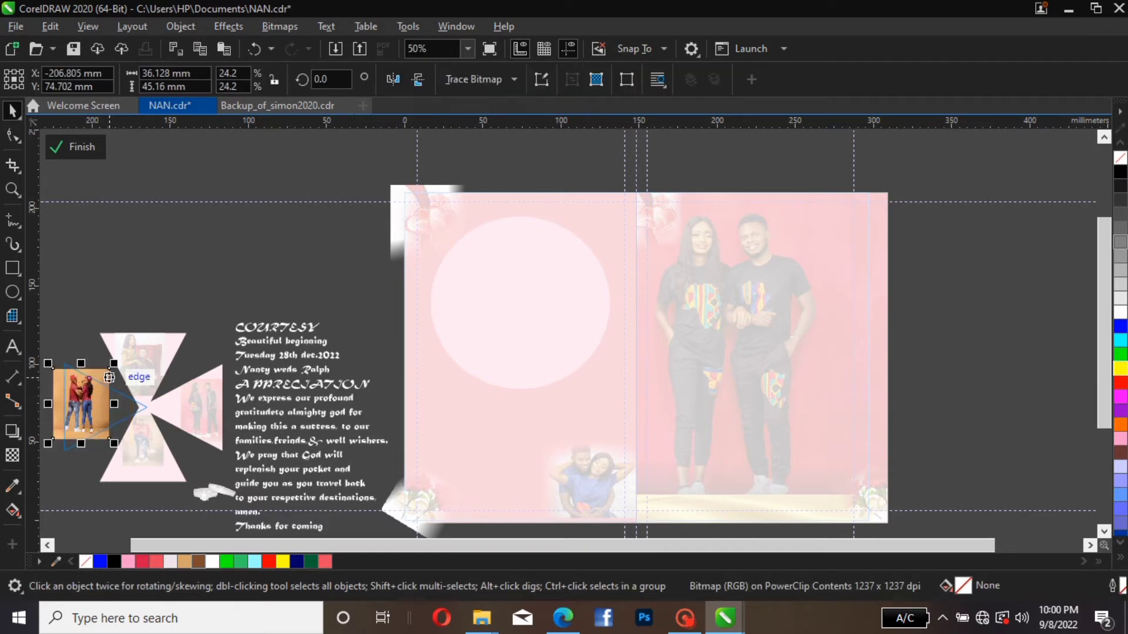
- Shift the photo slightly down and right to centre it vertically in the left-hand triangle, and finish editing its PowerClip contents
key(Down)
key(Down)
key(Down)
key(Down)
key(Down)
key(Down)
key(Down)
key(Down)
key(Down)
key(Down)
key(Down)
key(Down)
key(Down)
key(Down)
key(Down)
key(Down)
key(Down)
key(Down)
key(Down)
key(Down)
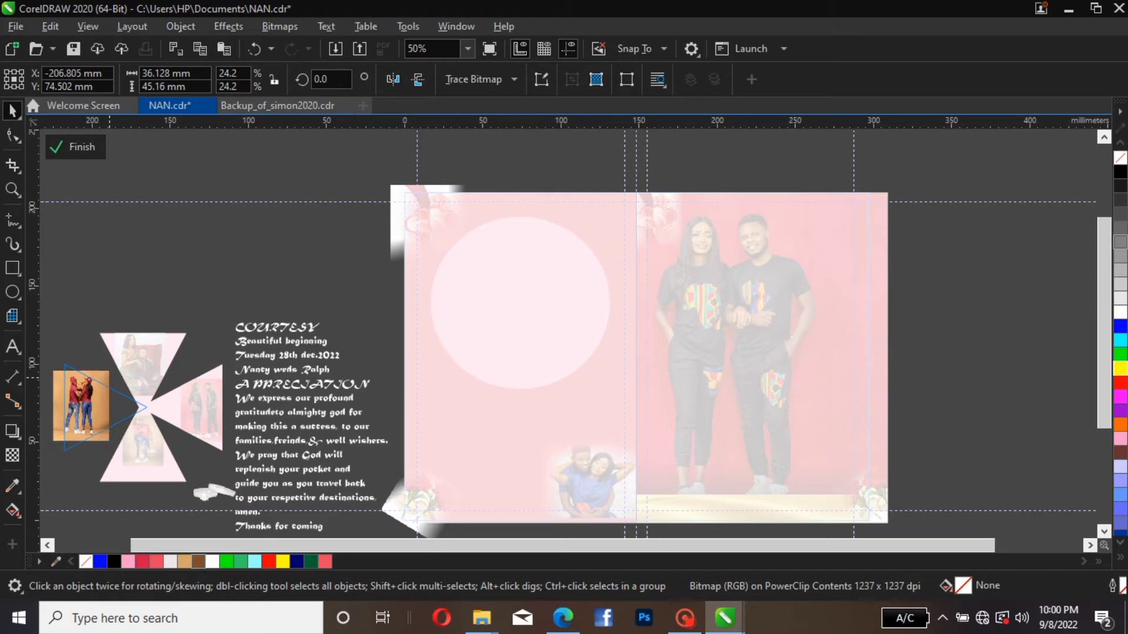
drag(108, 378, 113, 379)
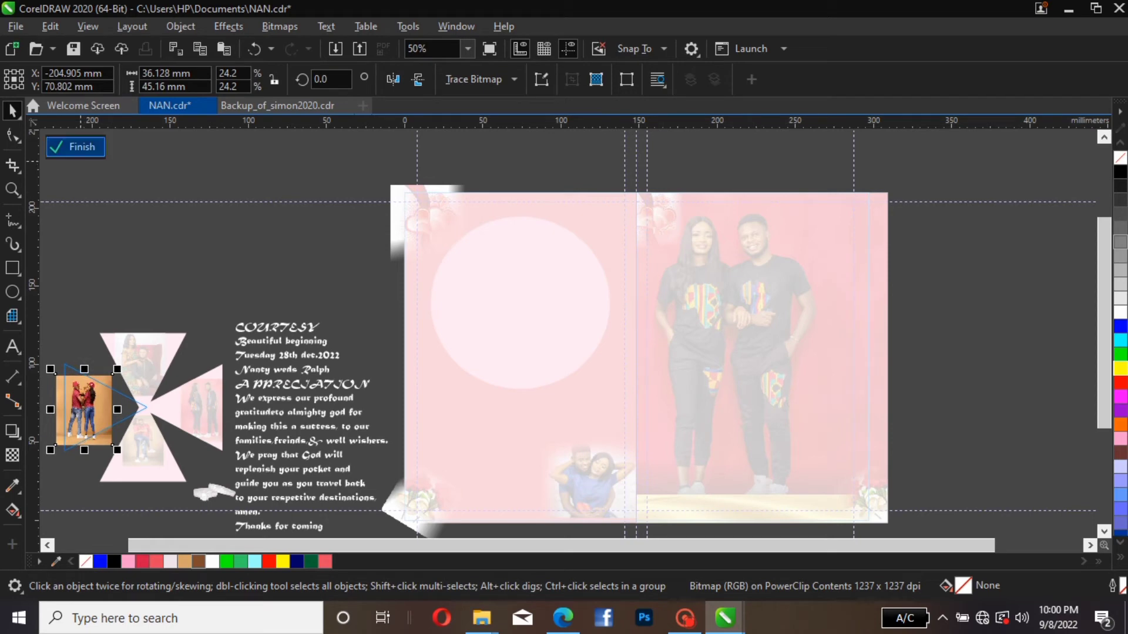
click(75, 147)
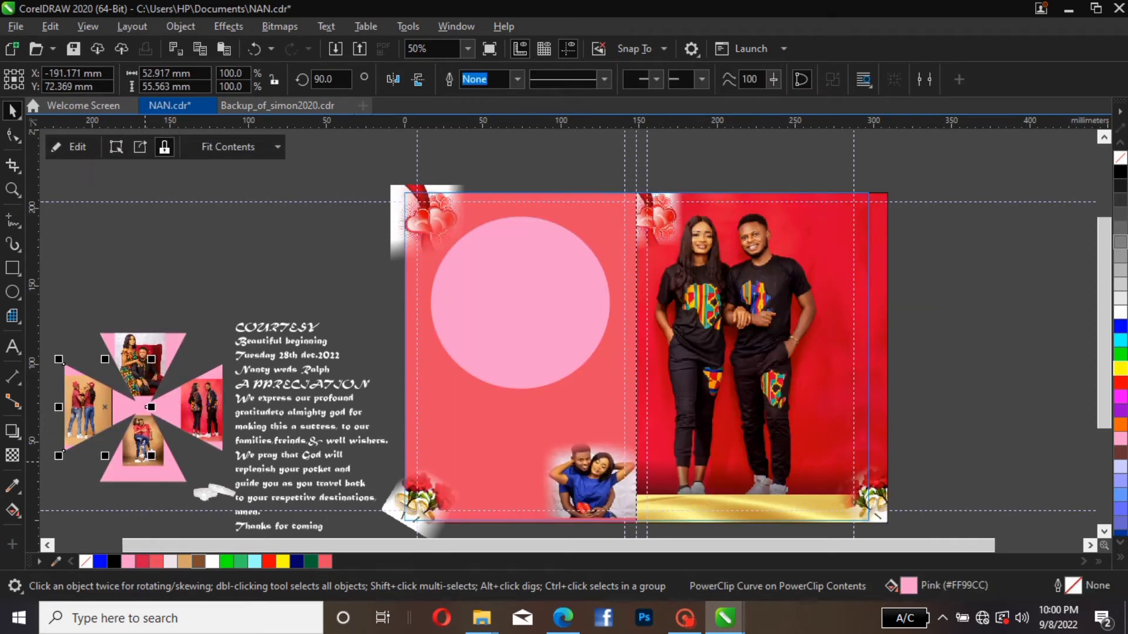
- Open the bottom triangle's PowerClip contents, enlarge the photo to about 36.9 × 46.1 mm and place it over the triangle's lower part
click(145, 456)
click(74, 147)
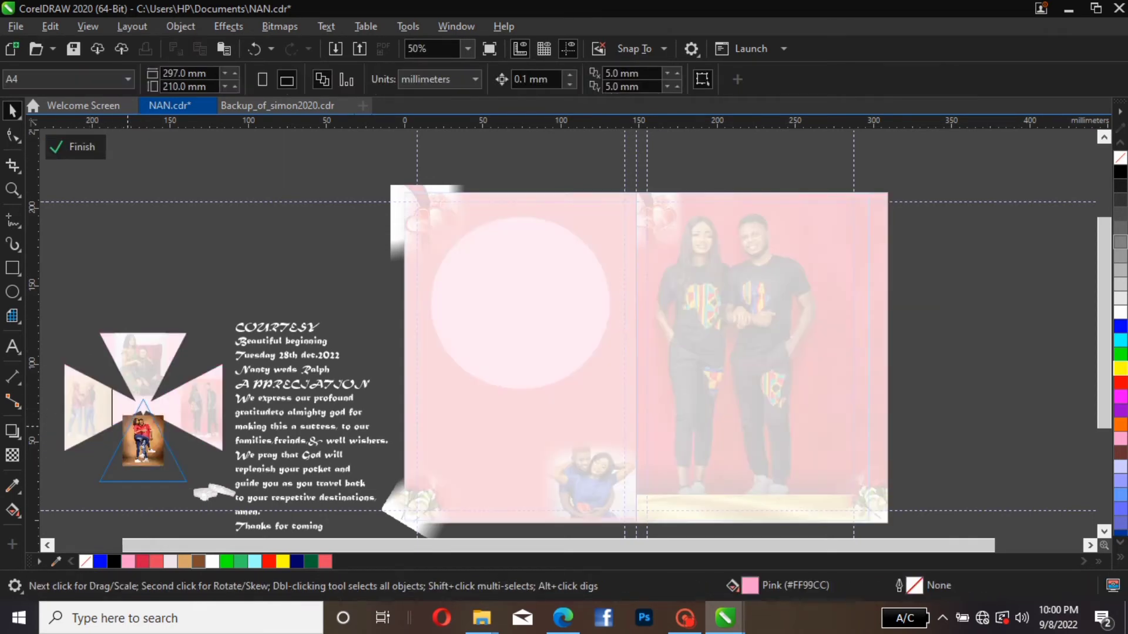
drag(180, 397, 181, 397)
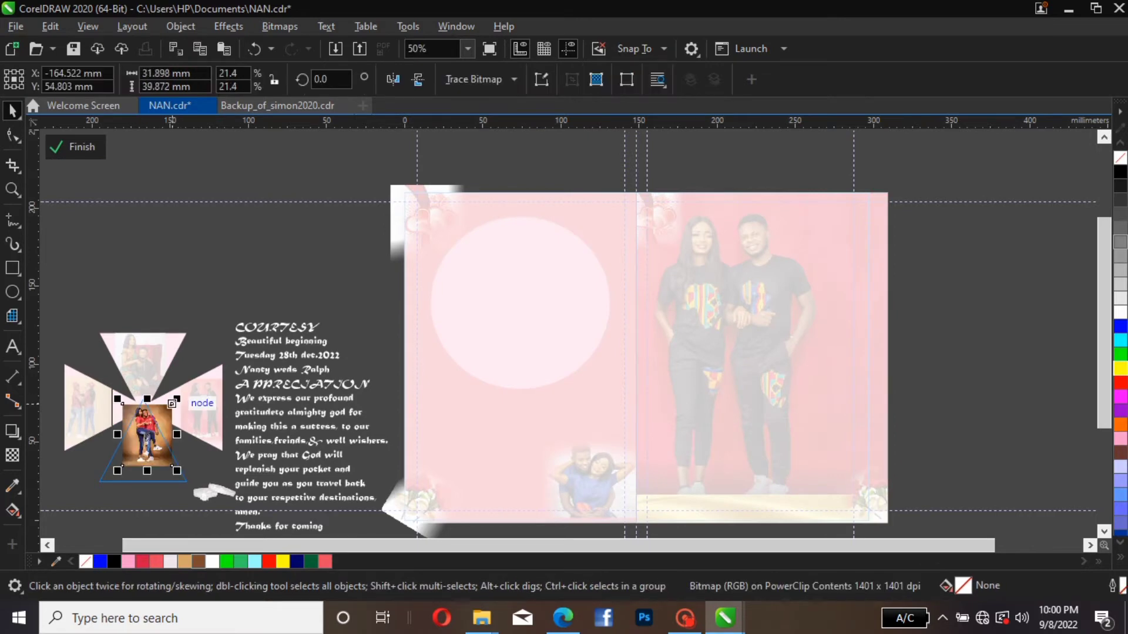
drag(147, 434, 175, 423)
click(180, 410)
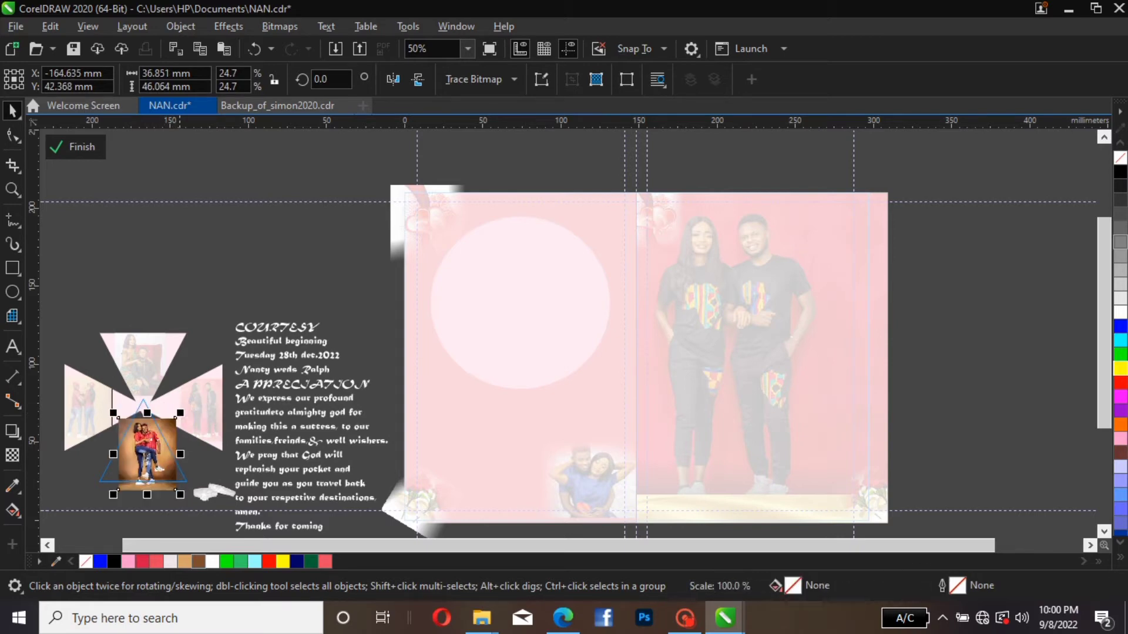
- Nudge the photo about 2 mm upward within the bottom triangle and finish editing its PowerClip contents
key(Up)
key(Up)
key(Up)
key(Up)
key(Up)
key(Up)
key(Up)
key(Up)
key(Up)
key(Up)
key(Up)
key(Up)
key(Up)
key(Up)
key(Up)
key(Up)
key(Up)
key(Up)
key(Up)
key(Up)
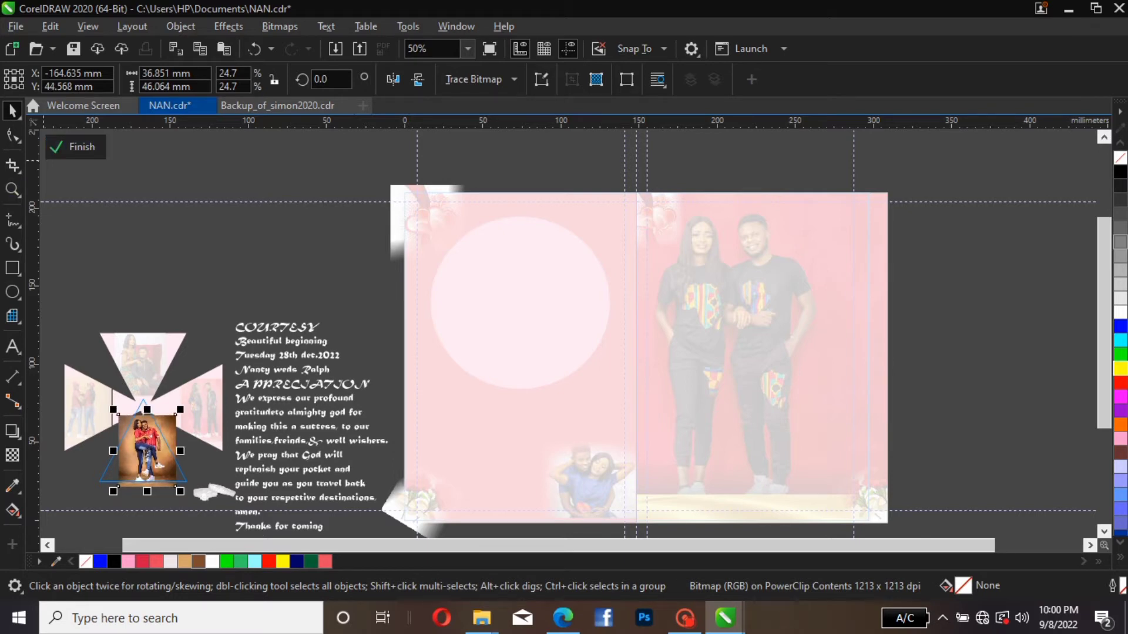
click(75, 147)
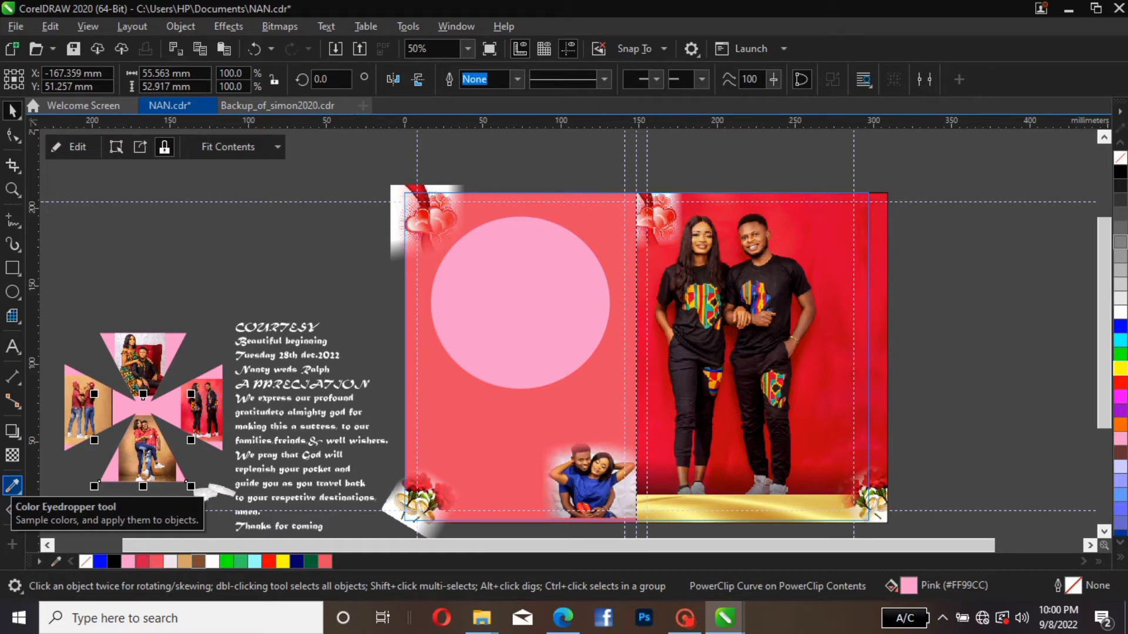
- Sample the pale background colour #ECE5ED from the seated couple photo and fill the top triangle with it
click(13, 485)
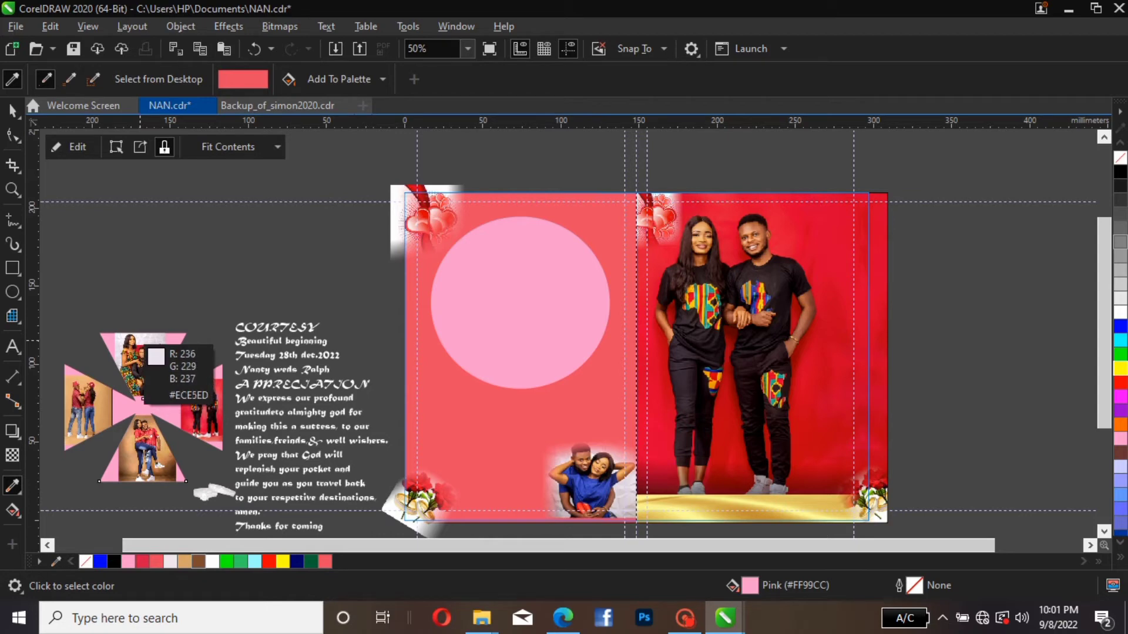
click(144, 348)
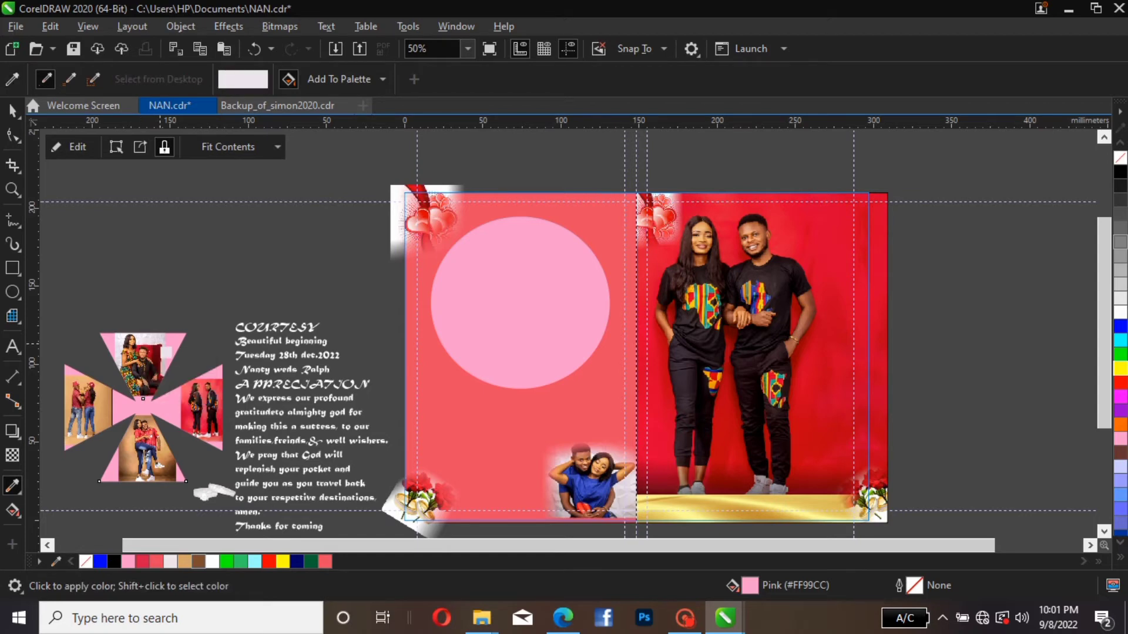
click(178, 351)
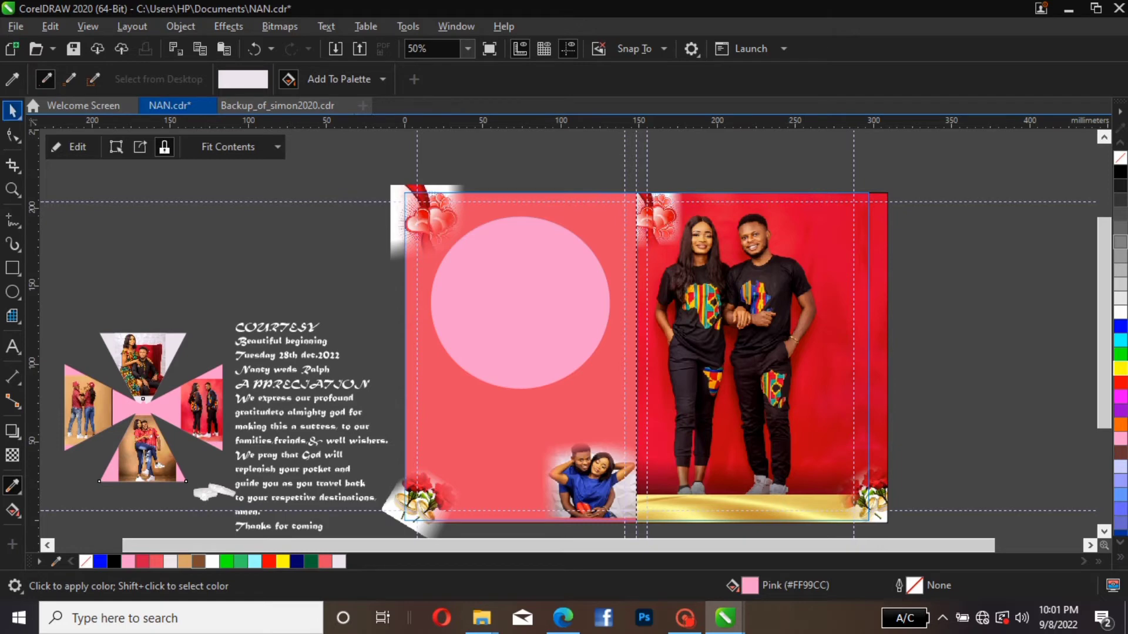
click(11, 110)
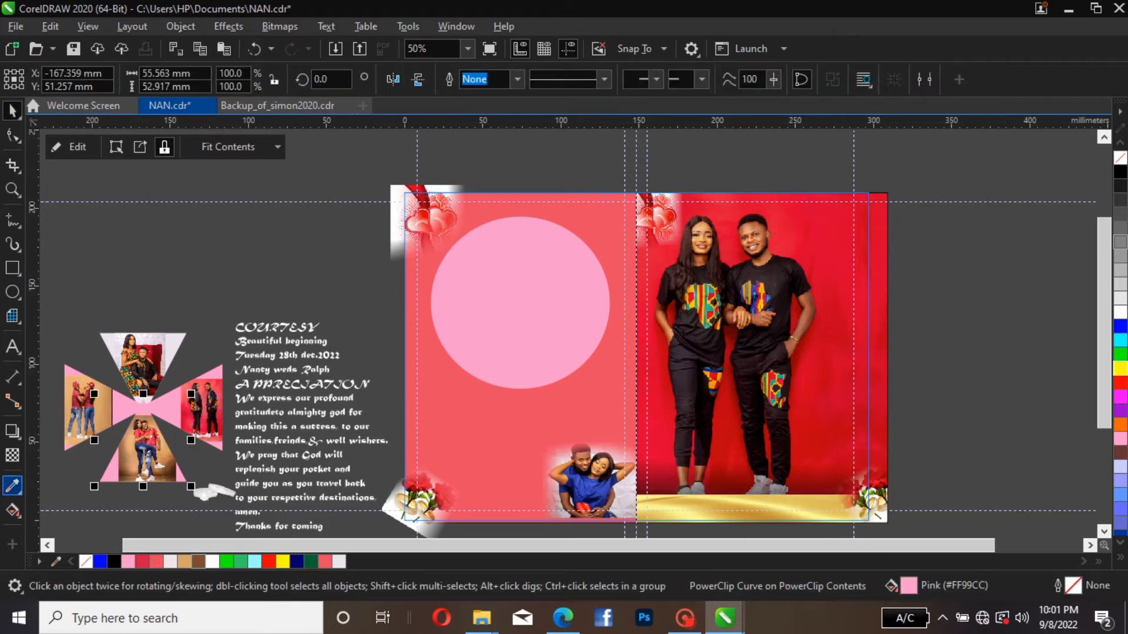
- Sample the tan background colour of the left-hand triangle's photo with the Color Eyedropper and fill that triangle with it
click(11, 485)
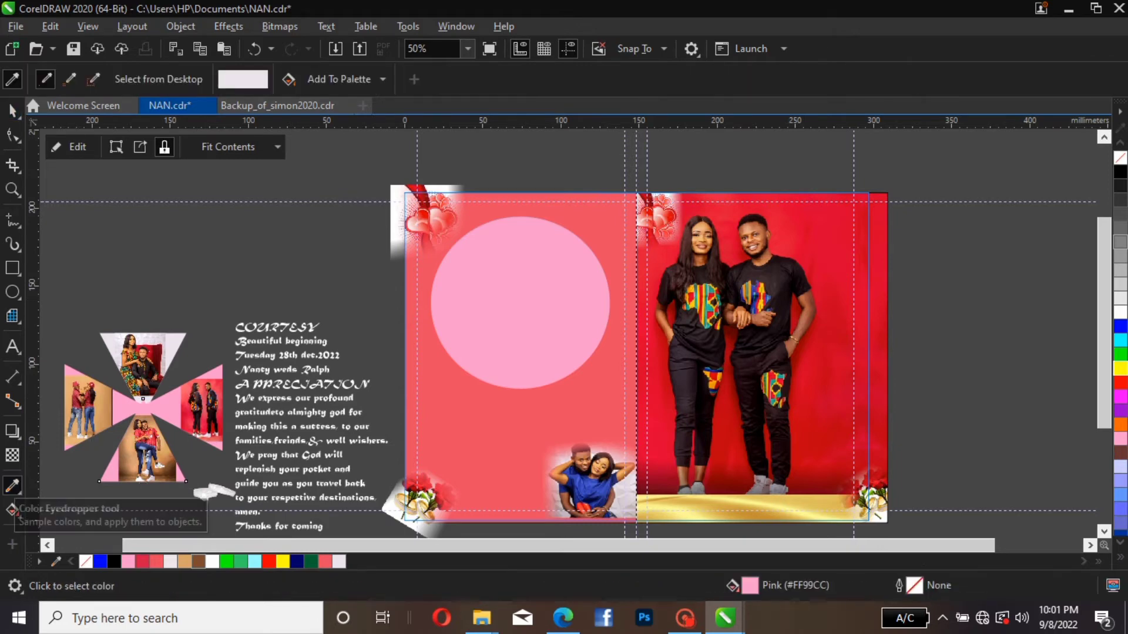
click(125, 419)
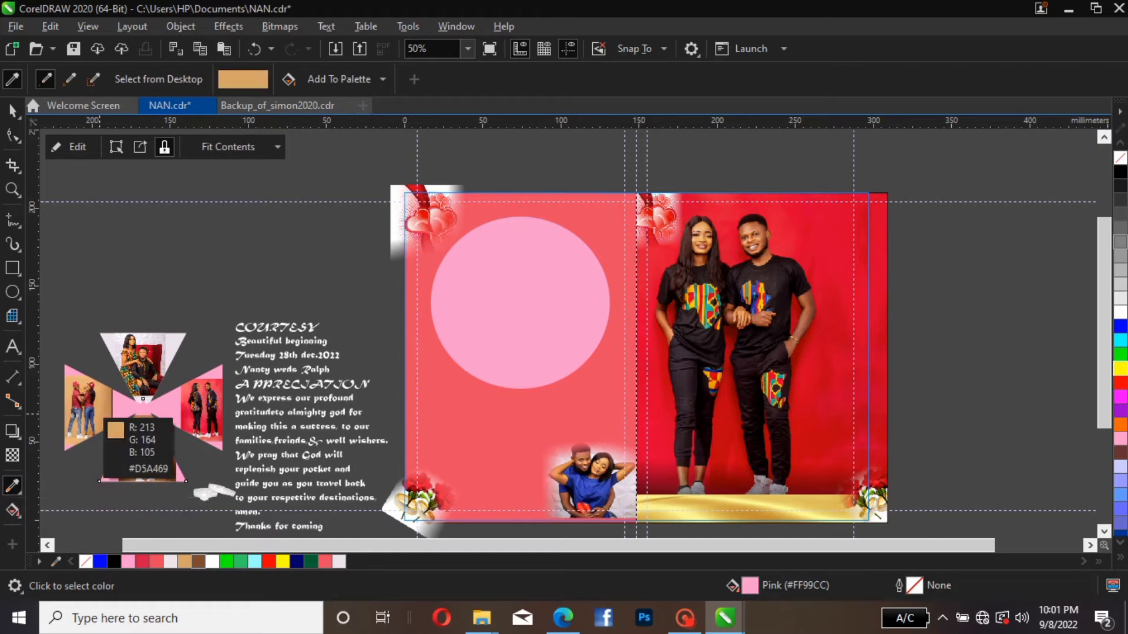
click(121, 412)
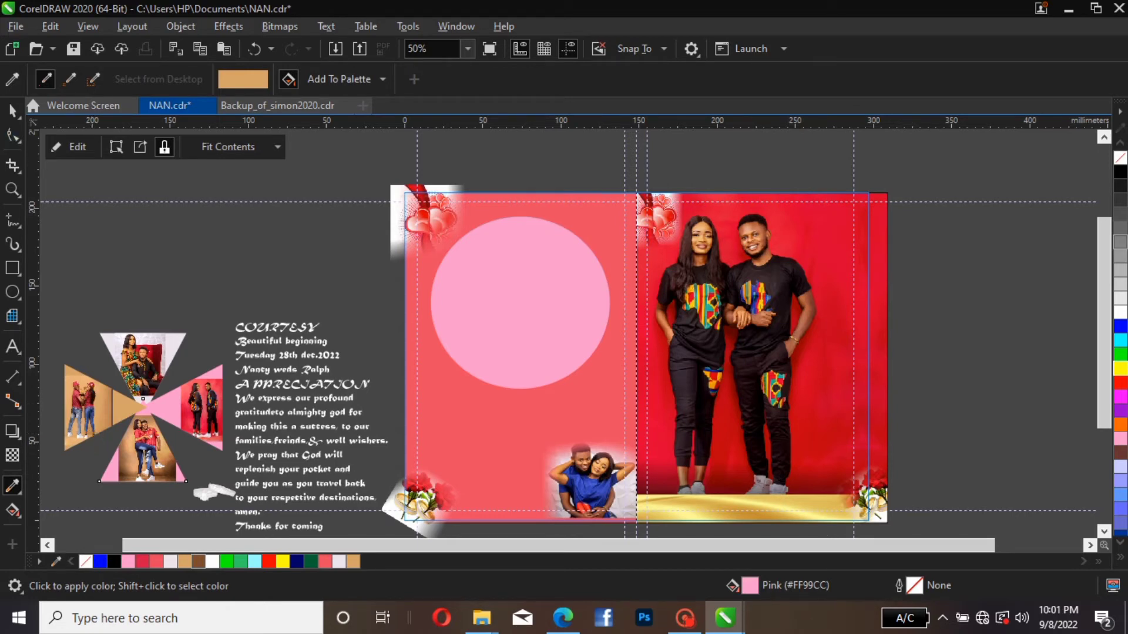
click(12, 110)
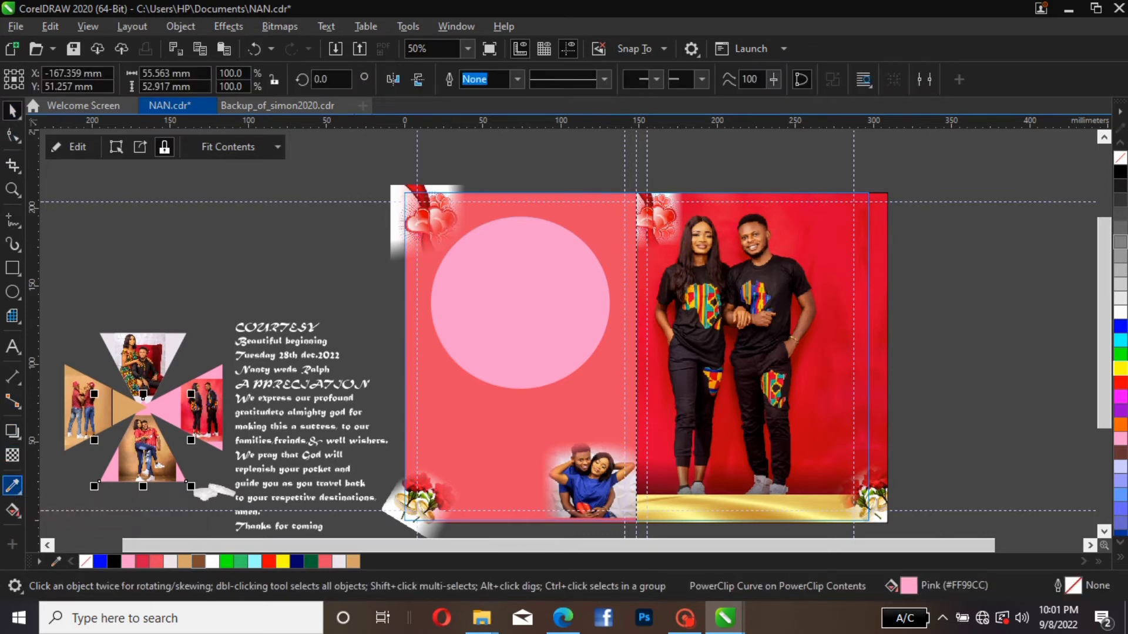
- Sample the brown background colour #81532F from the bottom triangle's photo and fill that triangle with it
click(12, 485)
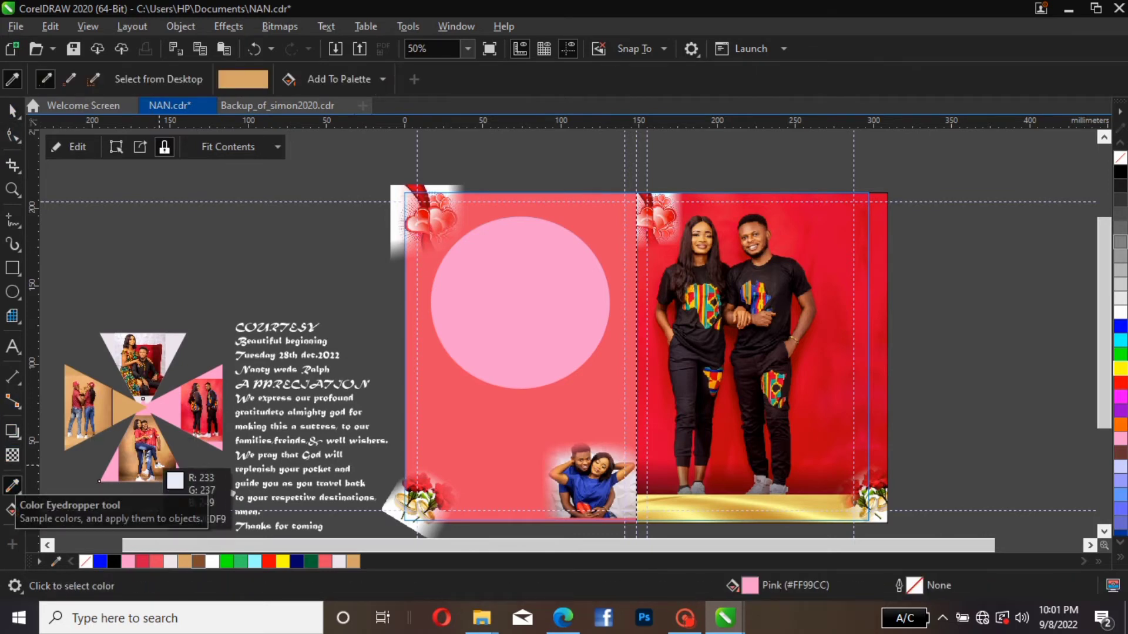
click(173, 464)
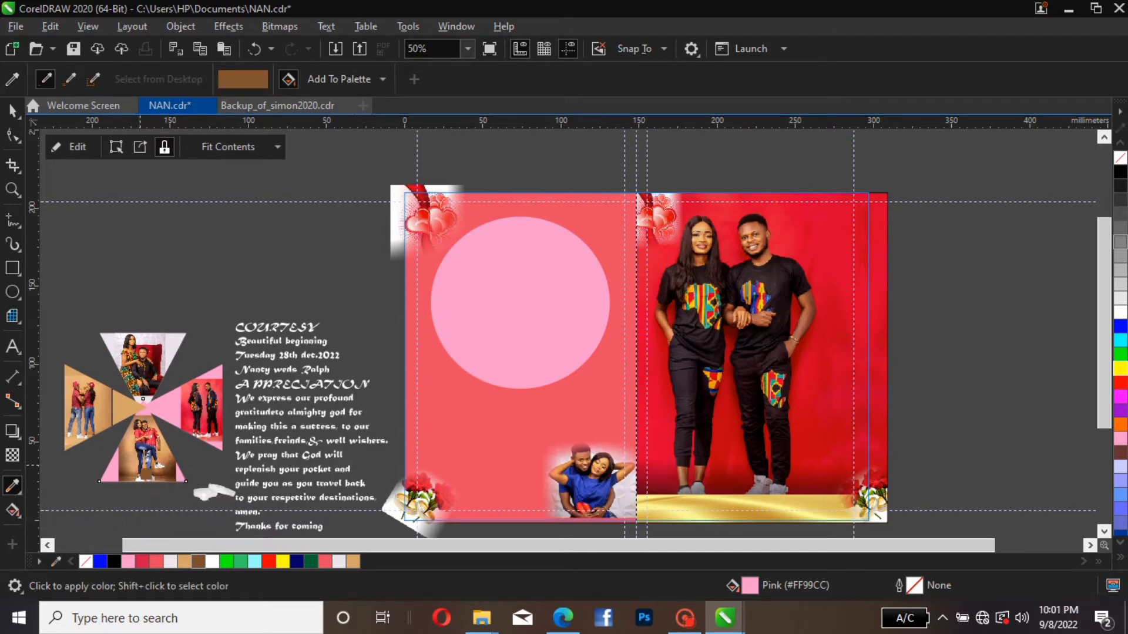
click(116, 474)
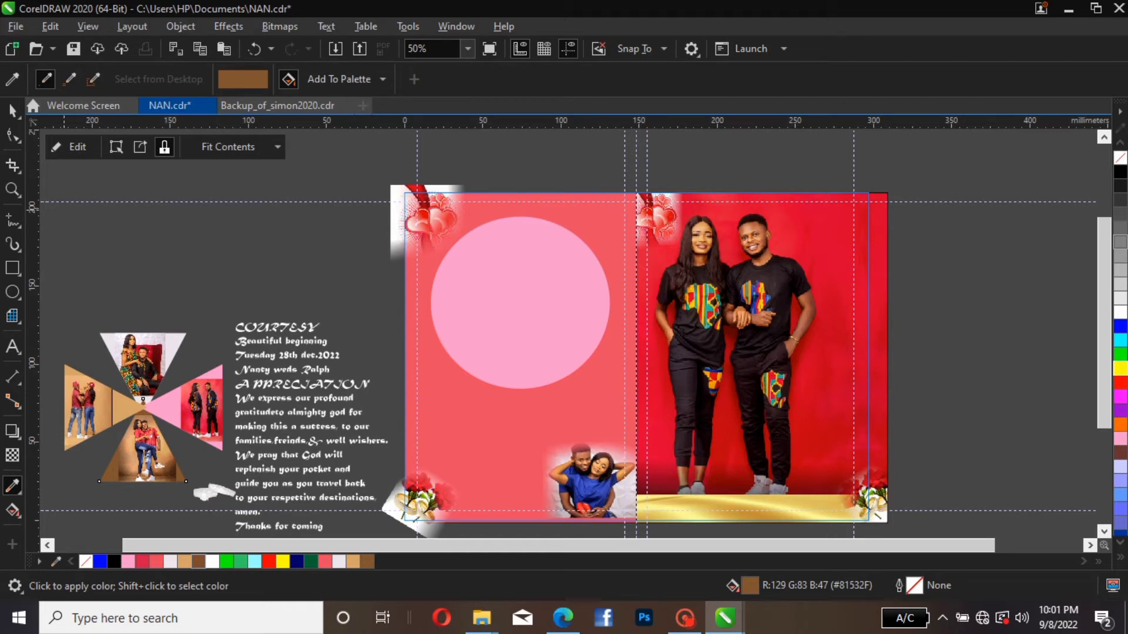
click(12, 110)
- Sample a light red with the Color Eyedropper and fill the right-hand triangle with it to match its photo's background
click(13, 485)
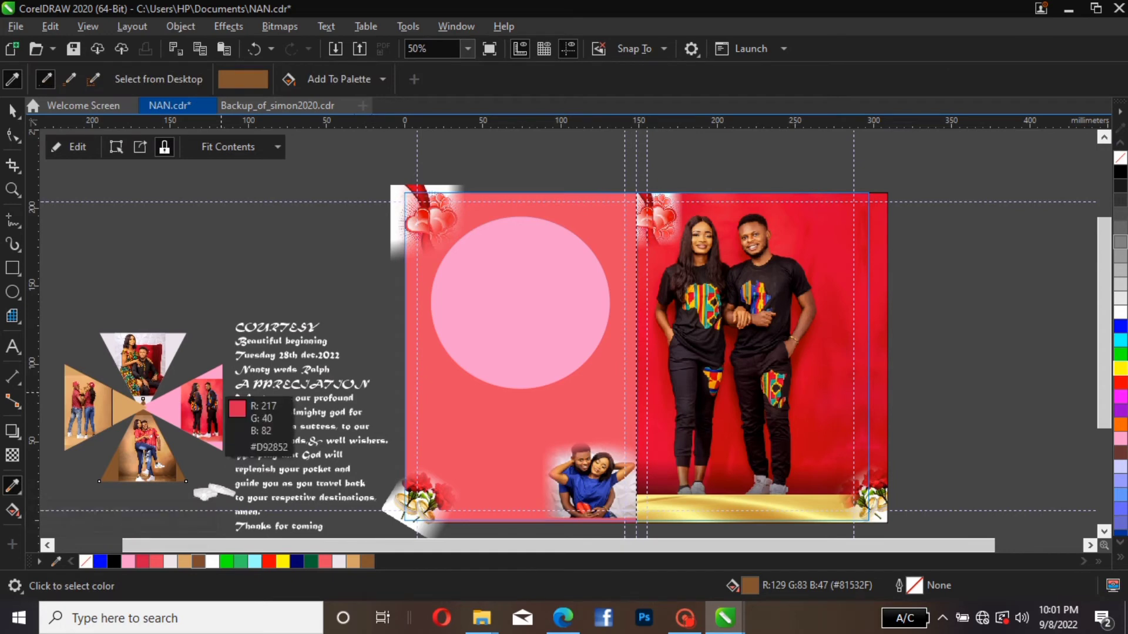
click(222, 392)
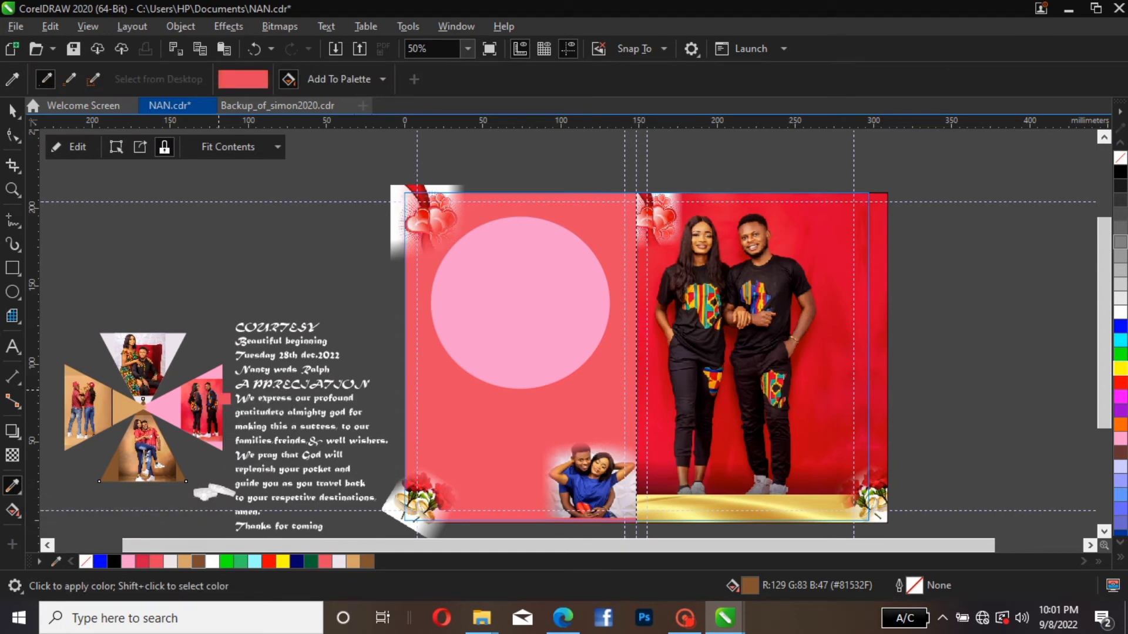
click(175, 412)
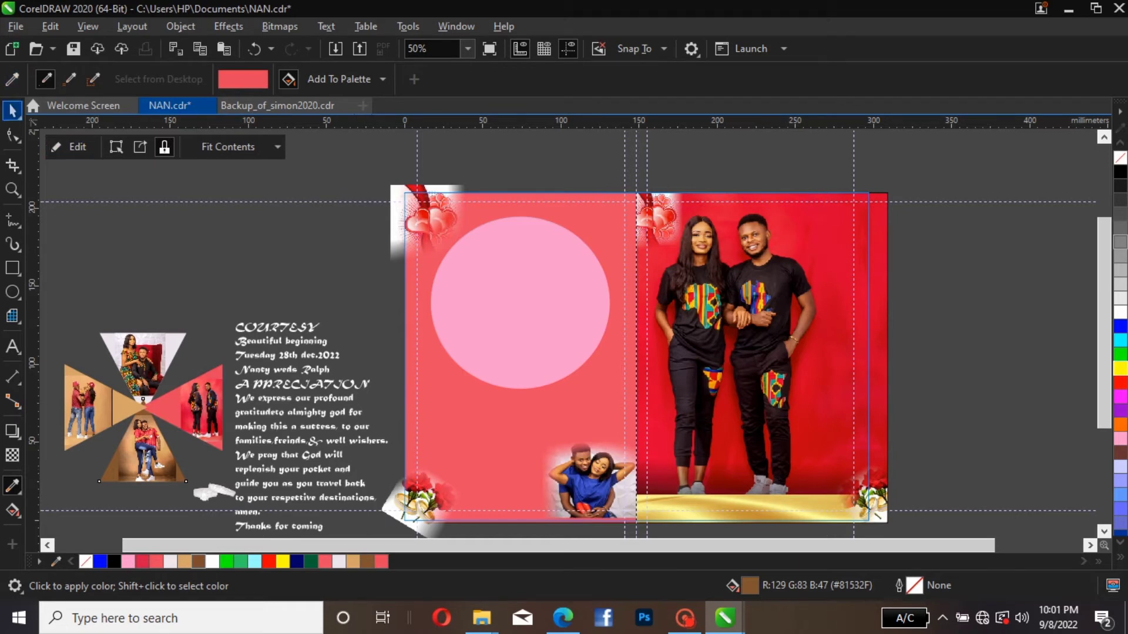
click(12, 110)
- Group the four photo-filled triangles of the cross into one object and select the group
click(85, 310)
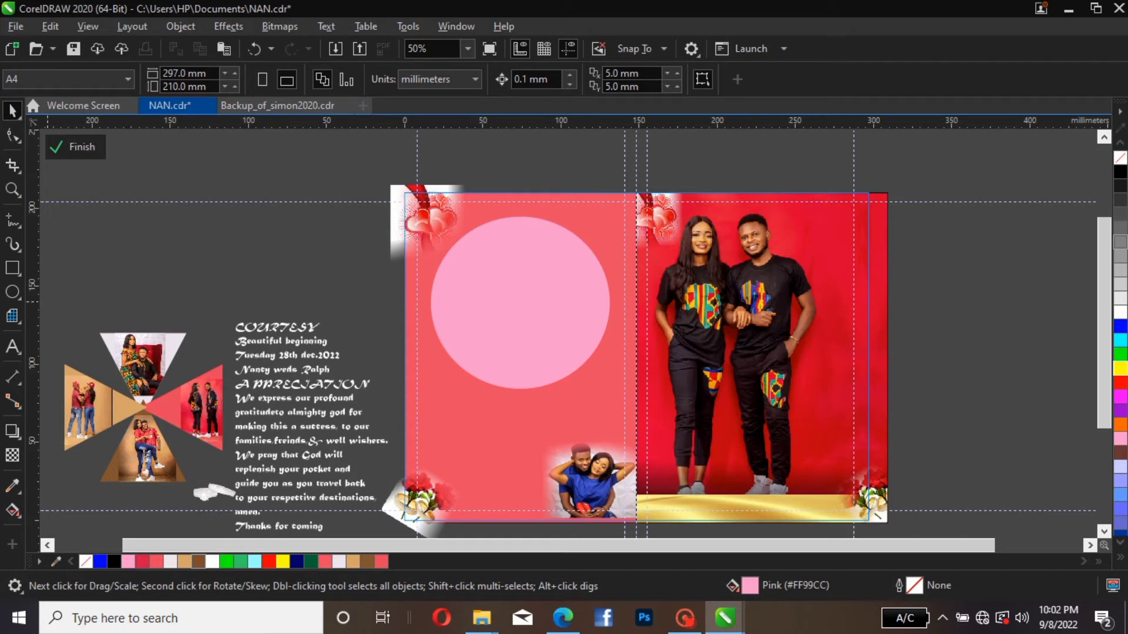
drag(43, 305, 261, 512)
double_click(9, 104)
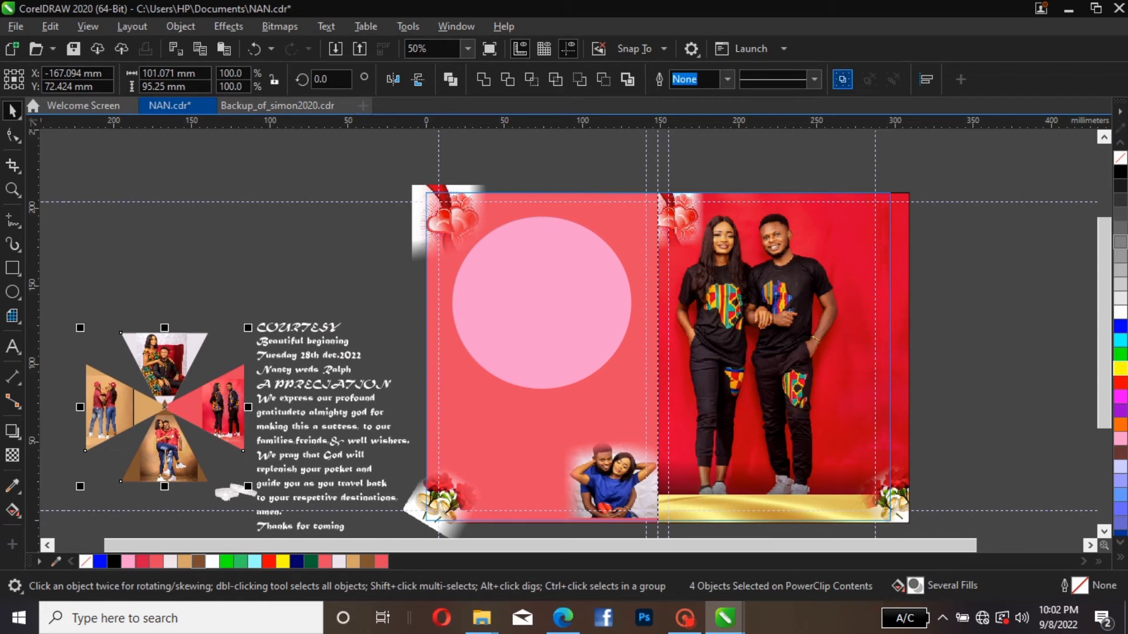
click(842, 79)
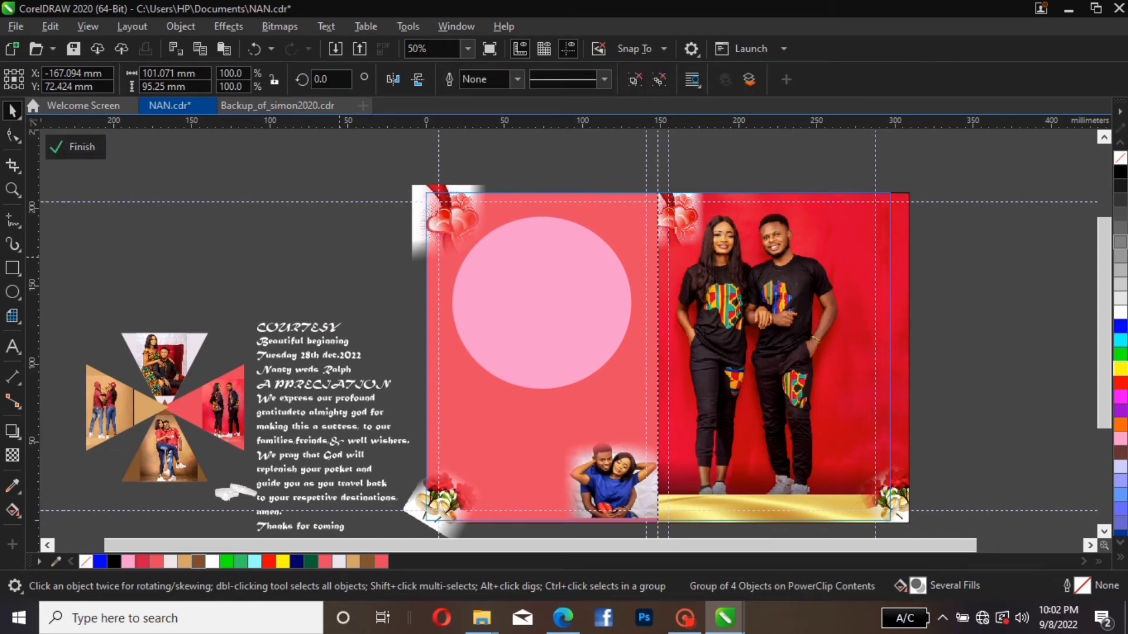
key(Escape)
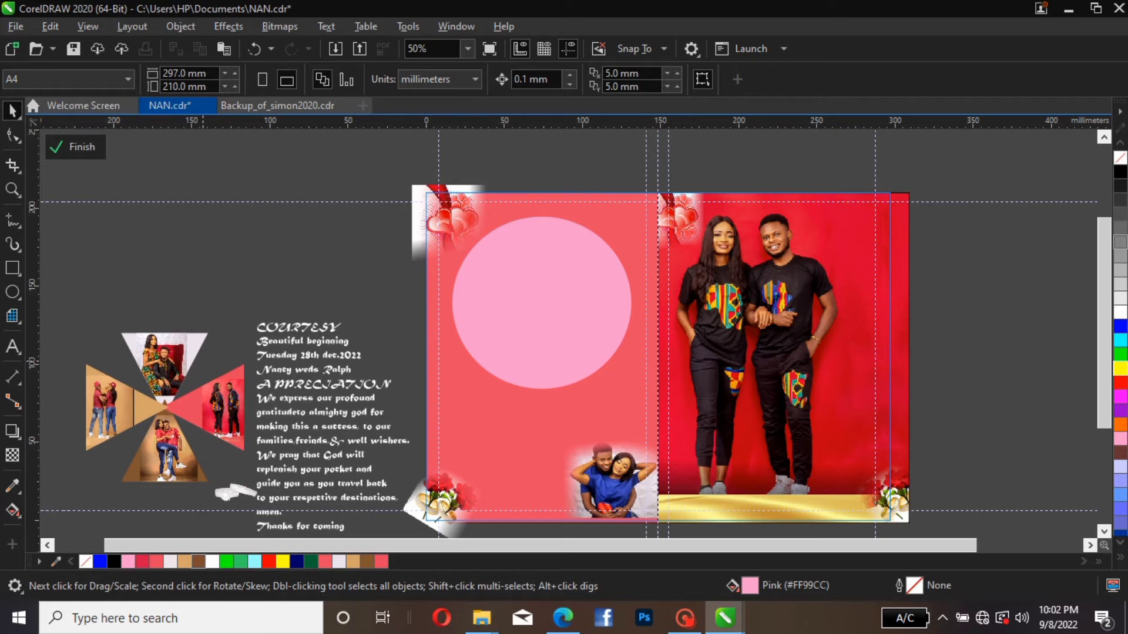
click(179, 346)
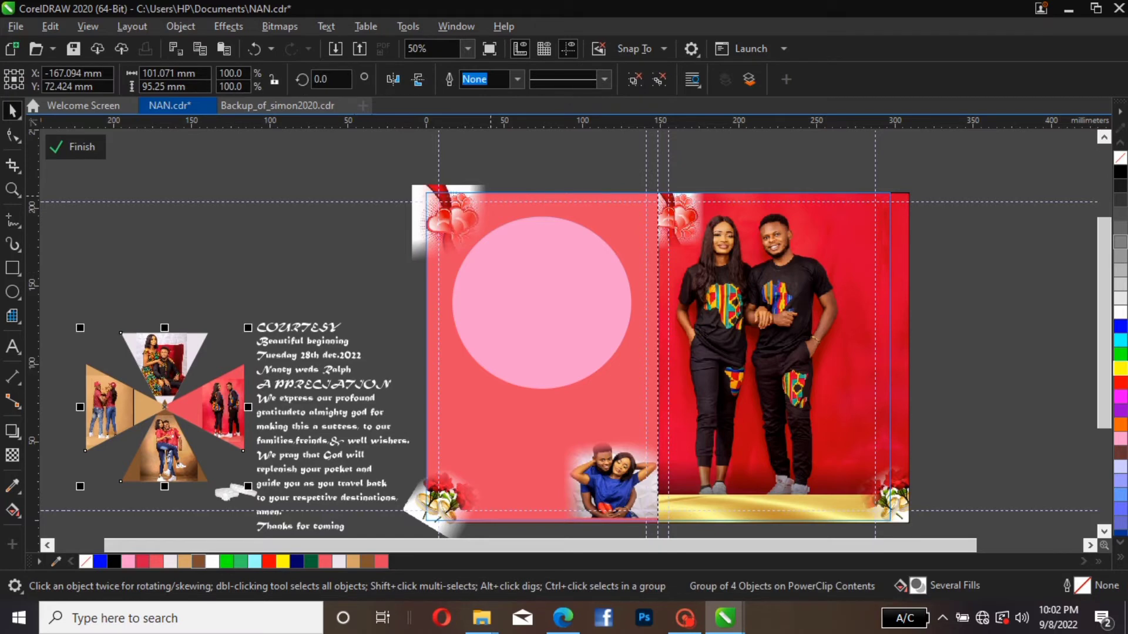
- Ungroup the four-triangle cross and nudge the right-hand photo triangle left, closer to the centre of the cross
click(76, 147)
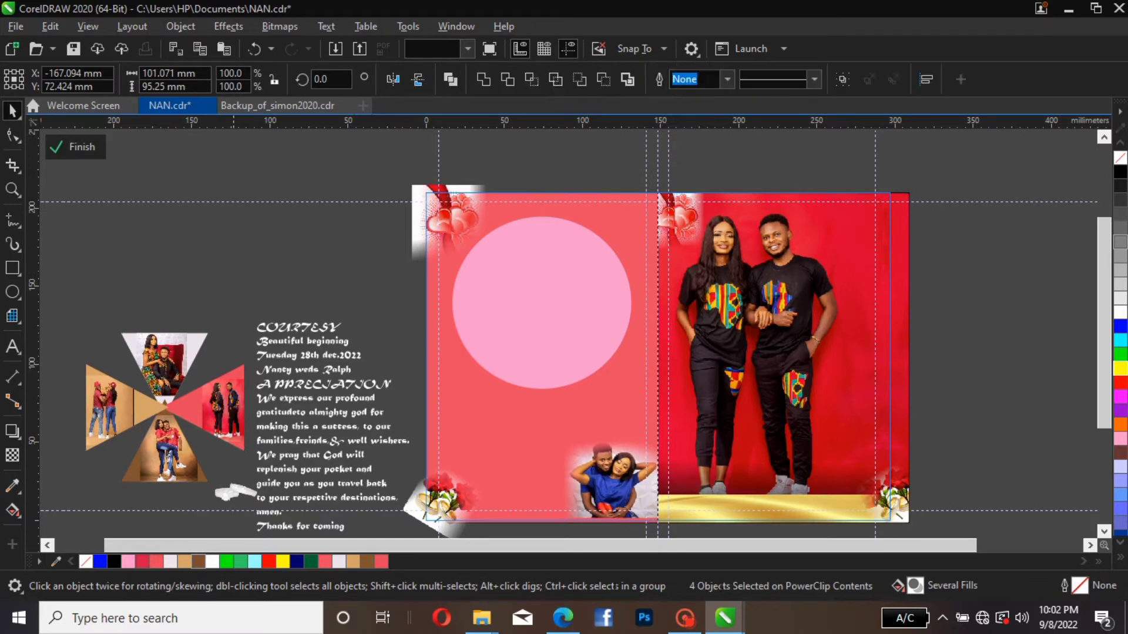
click(232, 408)
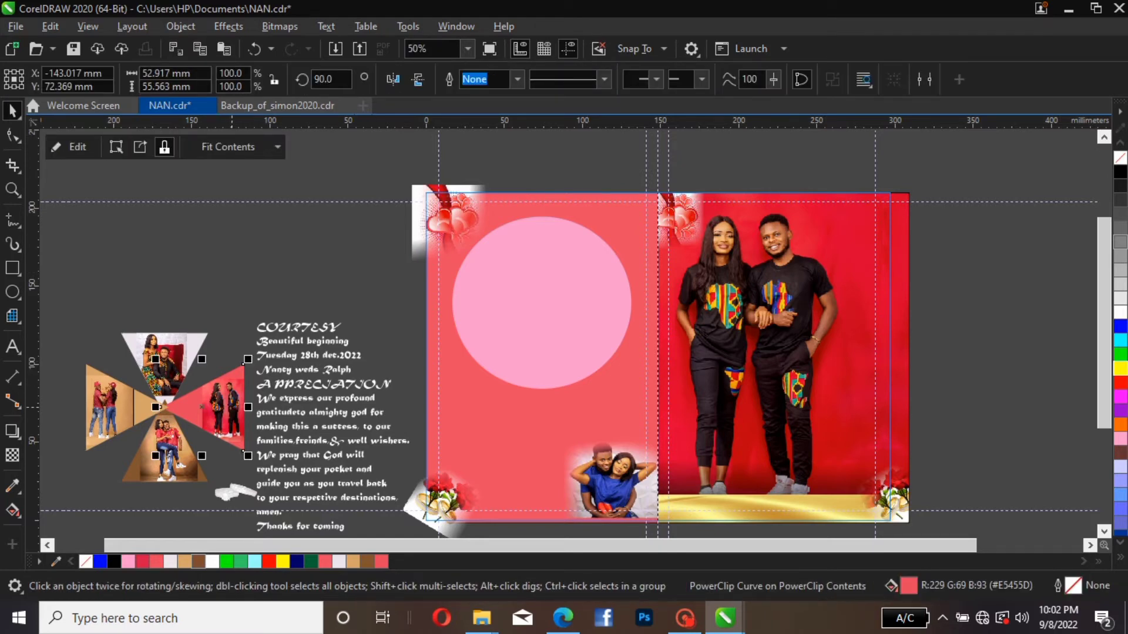
key(Left)
key(Left)
key(Left)
key(Left)
key(Left)
key(Left)
key(Left)
key(Left)
key(Left)
key(Left)
key(Left)
key(Left)
key(Left)
key(Left)
key(Left)
key(Left)
key(Left)
key(Left)
key(Left)
key(Left)
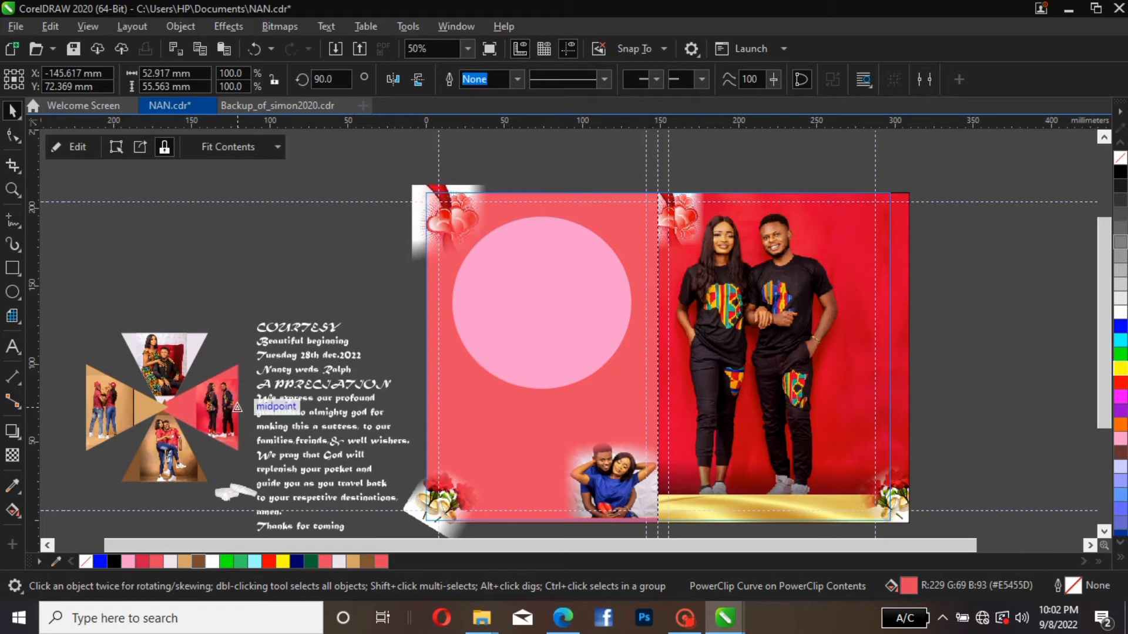
key(Left)
key(Left)
key(Left)
key(Left)
key(Left)
key(Left)
key(Left)
key(Left)
key(Left)
key(Left)
key(Left)
key(Left)
key(Left)
key(Left)
key(Left)
key(Left)
key(Left)
key(Left)
key(Left)
key(Left)
- Nudge the left-hand photo triangle about 6 mm right, closer to the centre of the cross
click(104, 407)
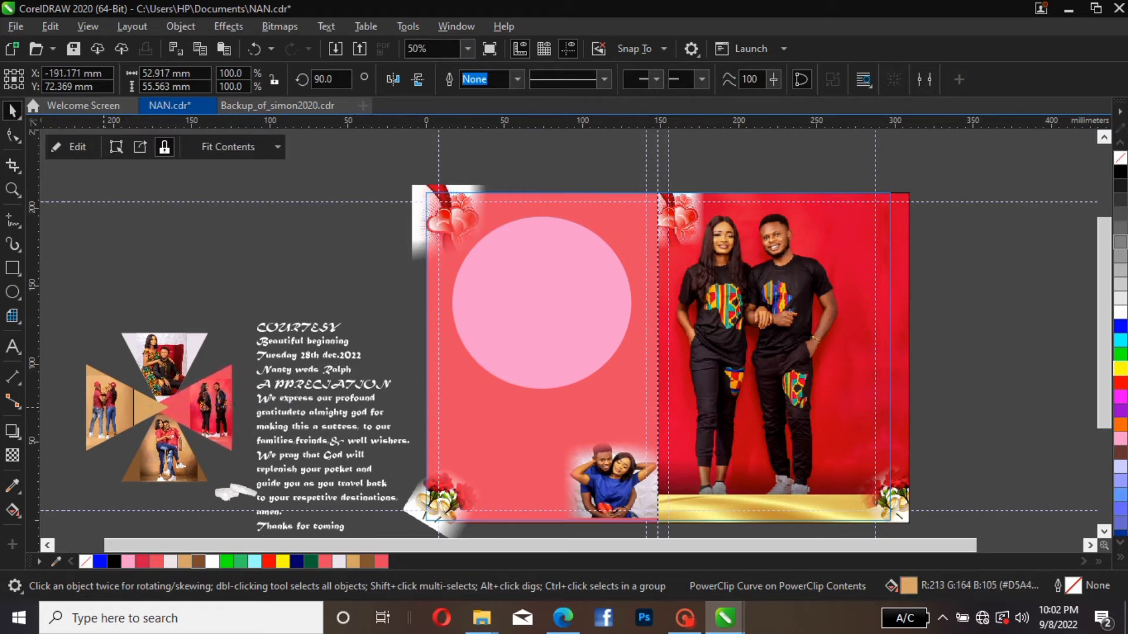
key(Right)
key(Right)
key(Right)
key(Right)
key(Right)
key(Right)
key(Right)
key(Right)
key(Right)
key(Right)
key(Right)
key(Right)
key(Right)
key(Right)
key(Right)
key(Right)
key(Right)
key(Right)
key(Right)
key(Right)
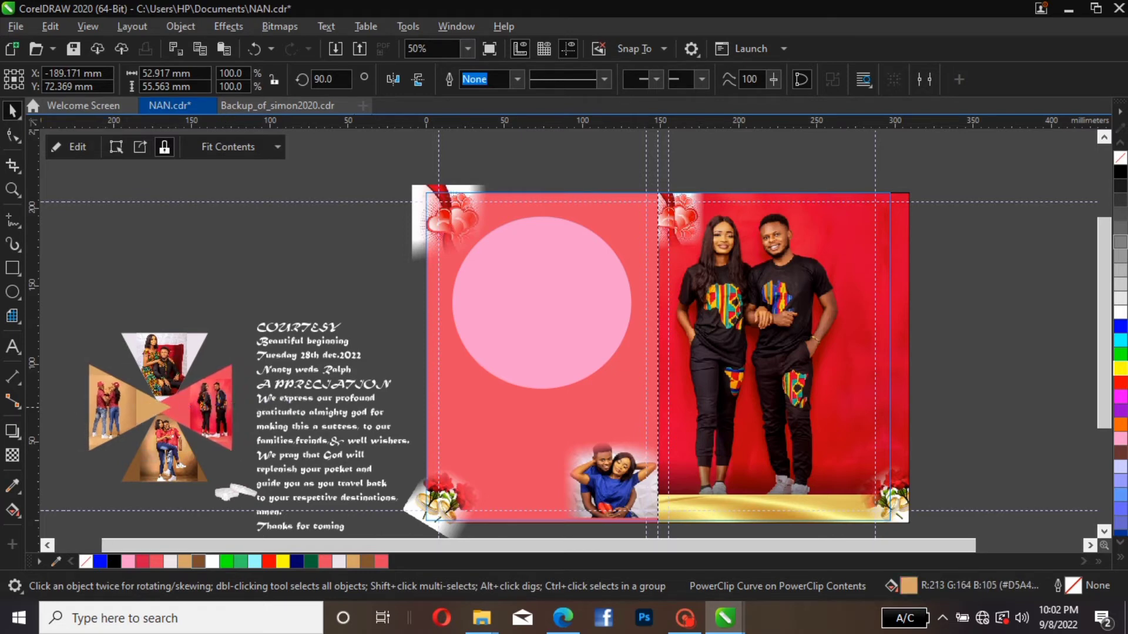
key(Right)
key(Right)
key(Right)
key(Right)
key(Right)
key(Right)
key(Right)
key(Right)
key(Right)
key(Right)
key(Right)
key(Right)
key(Right)
key(Right)
key(Right)
key(Right)
key(Right)
key(Right)
key(Right)
key(Right)
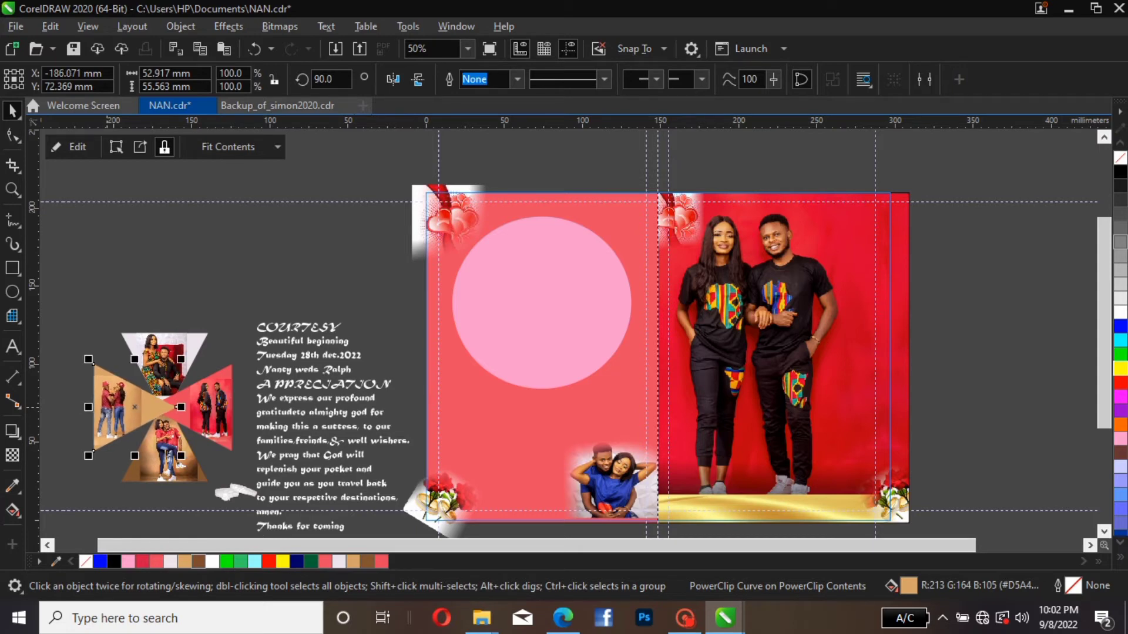
key(Right)
key(Right)
key(Right)
key(Right)
key(Right)
key(Right)
key(Right)
key(Right)
key(Right)
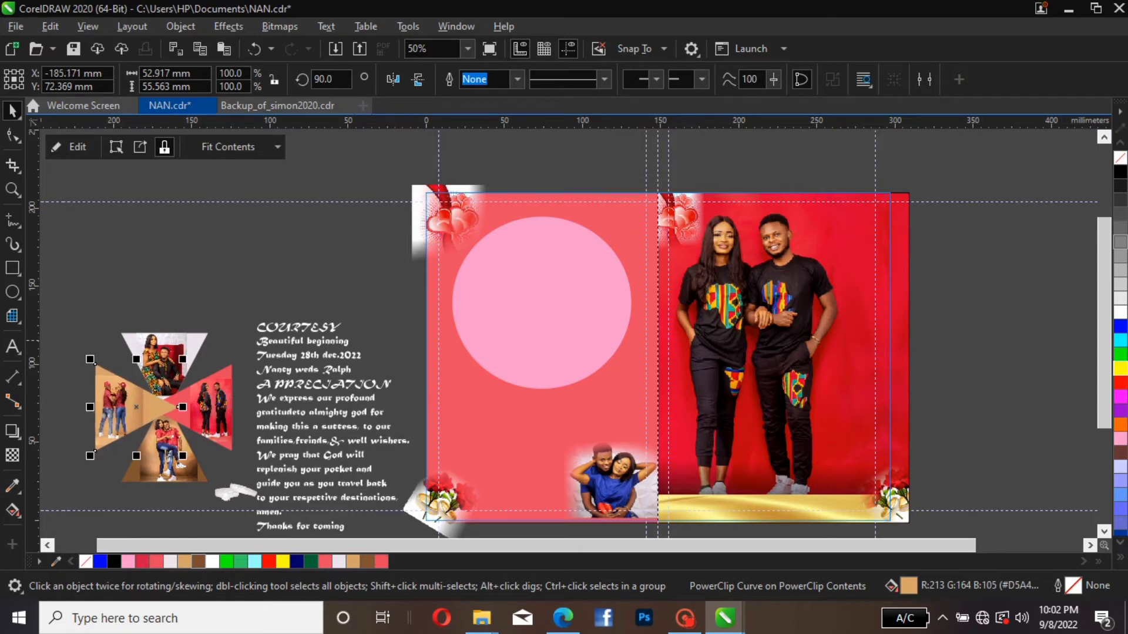
- Nudge the top photo triangle about 2.2 mm down, closer to the centre of the cross
click(190, 344)
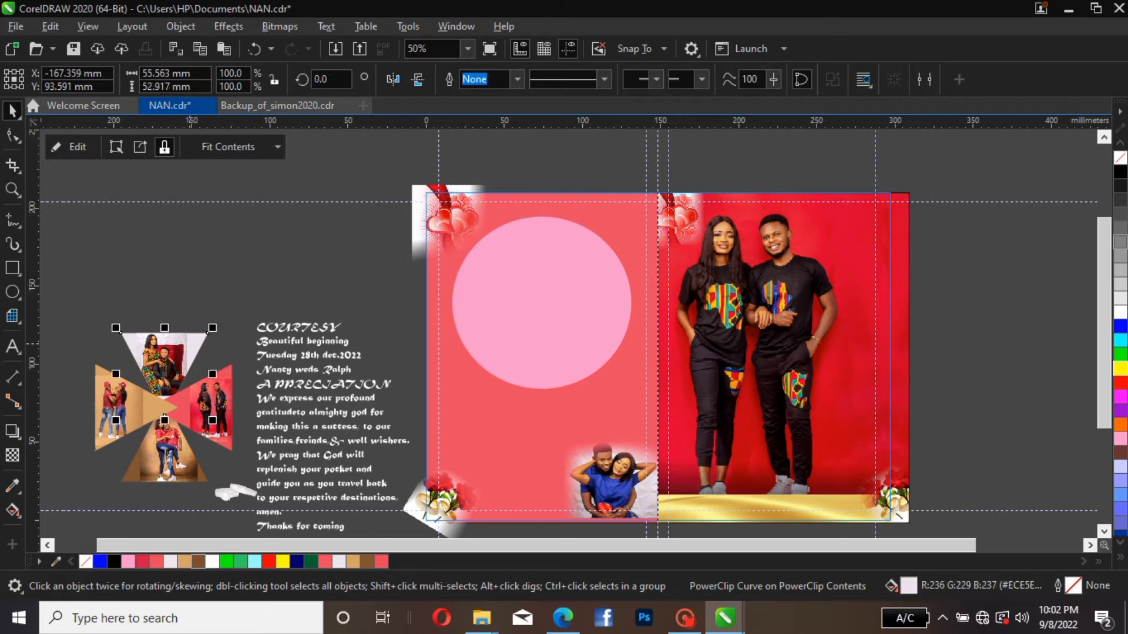
key(Down)
key(Down)
key(Up)
key(Up)
key(Up)
key(Up)
key(Up)
key(Up)
key(Up)
key(Up)
key(Up)
key(Up)
key(Up)
key(Up)
key(Up)
key(Up)
key(Up)
key(Up)
key(Up)
key(Up)
key(Up)
key(Up)
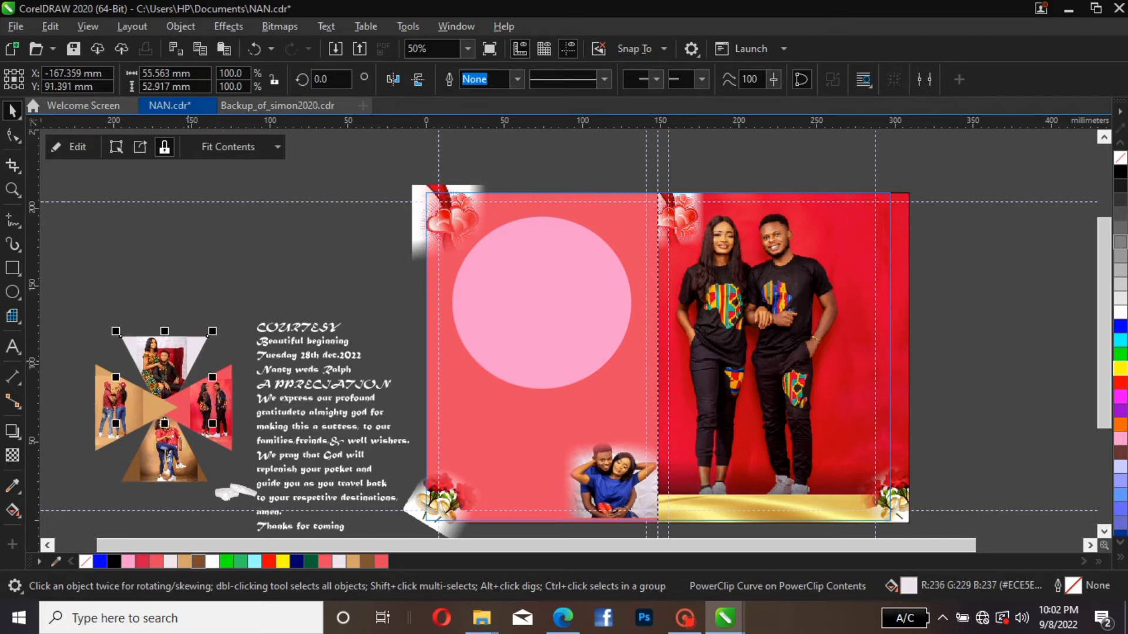
- Nudge the bottom photo triangle slightly up to tighten the gap at the centre of the cross
click(178, 476)
key(Up)
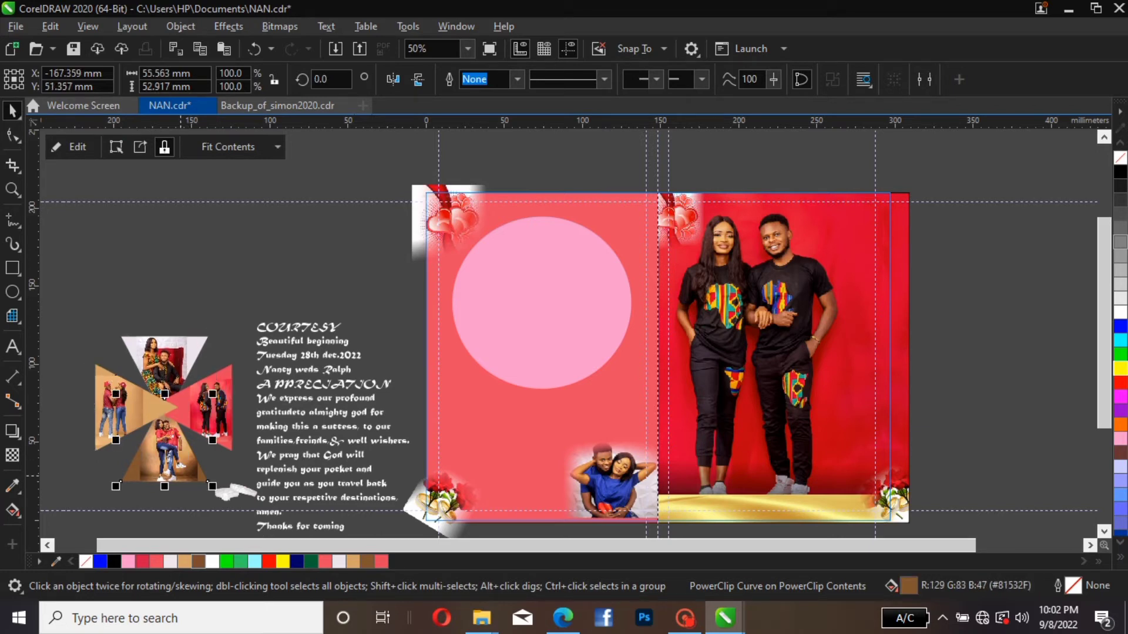
key(Up)
key(Up)
key(Up)
key(Up)
key(Up)
key(Up)
key(Up)
key(Up)
key(Up)
key(Up)
key(Up)
key(Up)
key(Up)
key(Up)
key(Up)
drag(180, 479, 180, 477)
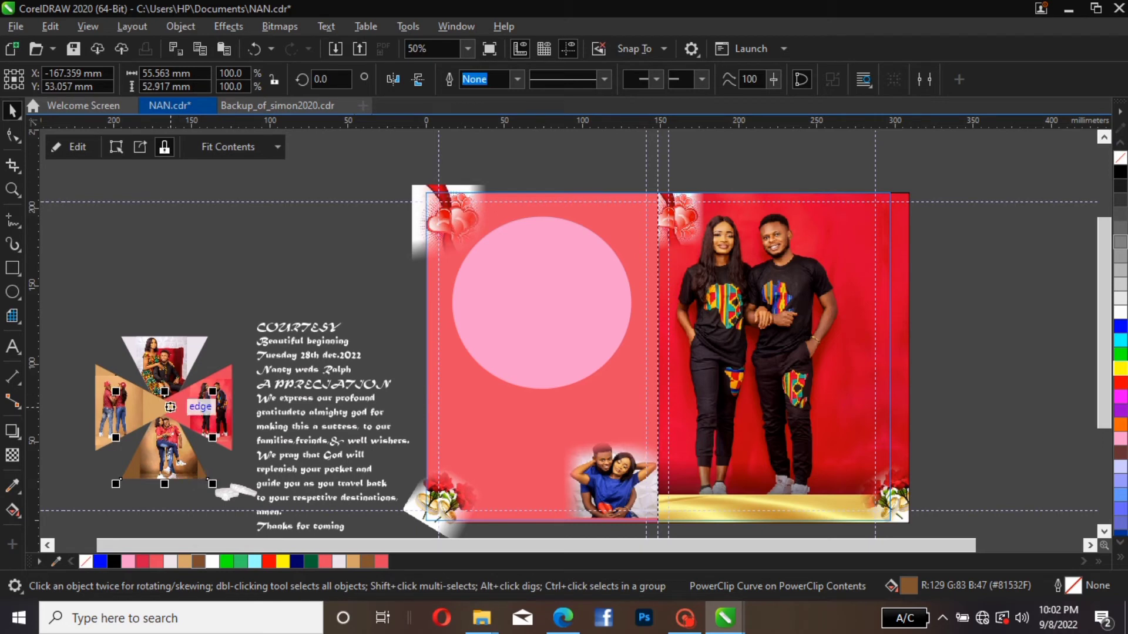
key(Down)
key(Down)
key(Down)
key(Down)
key(Down)
key(Down)
key(Down)
key(Down)
key(Down)
key(Down)
key(Down)
key(Down)
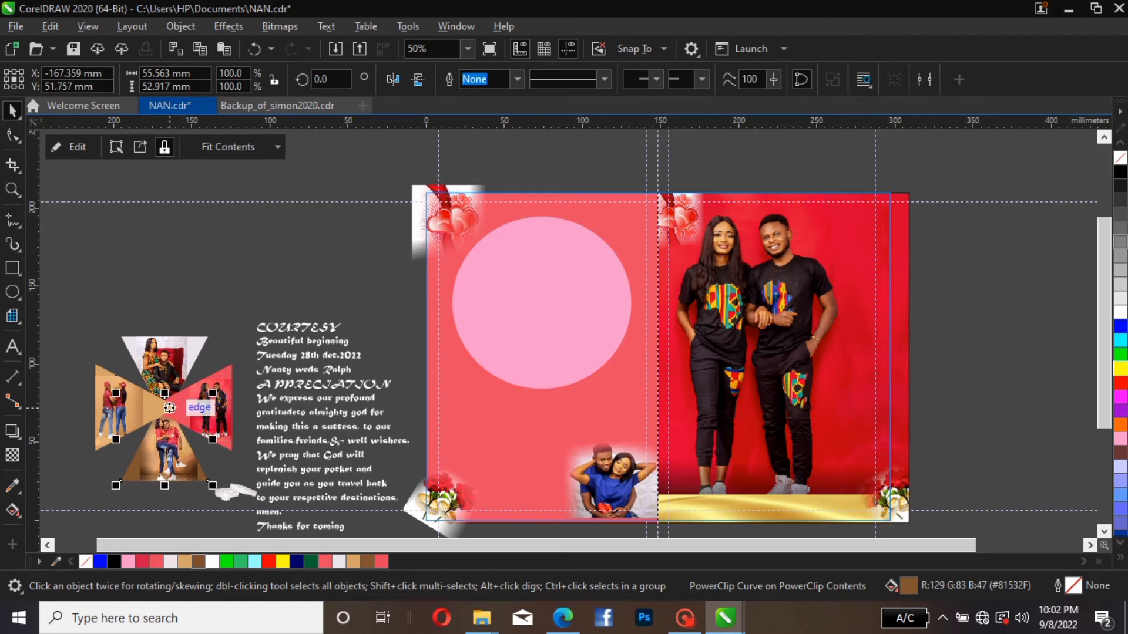
- Select all four repositioned photo triangles and group them into one object
click(51, 268)
drag(52, 268, 274, 473)
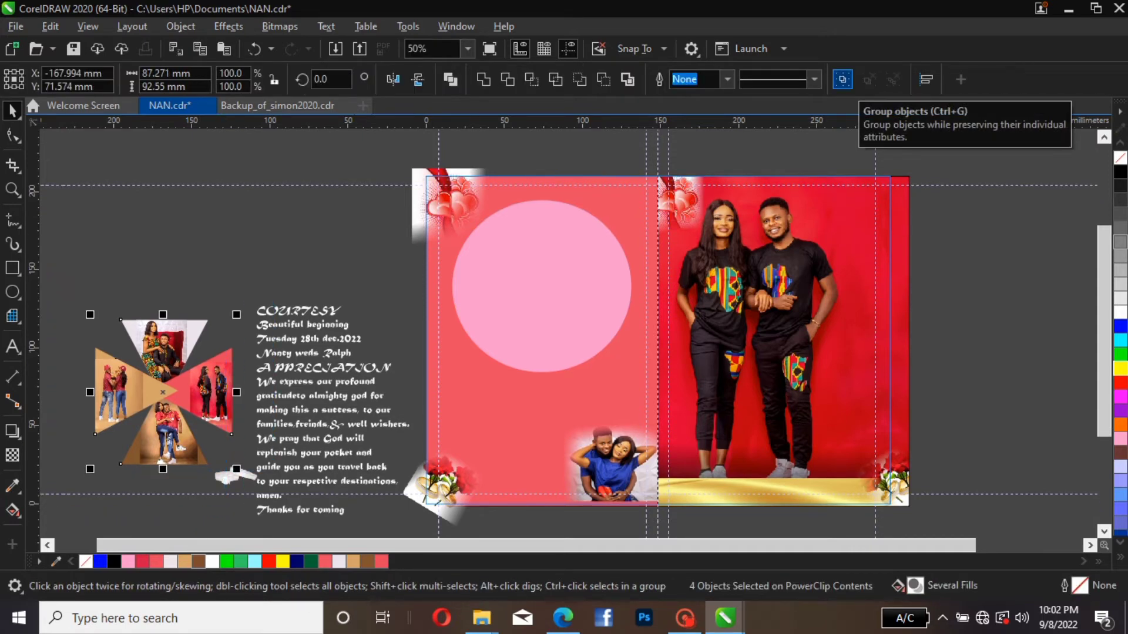
click(843, 79)
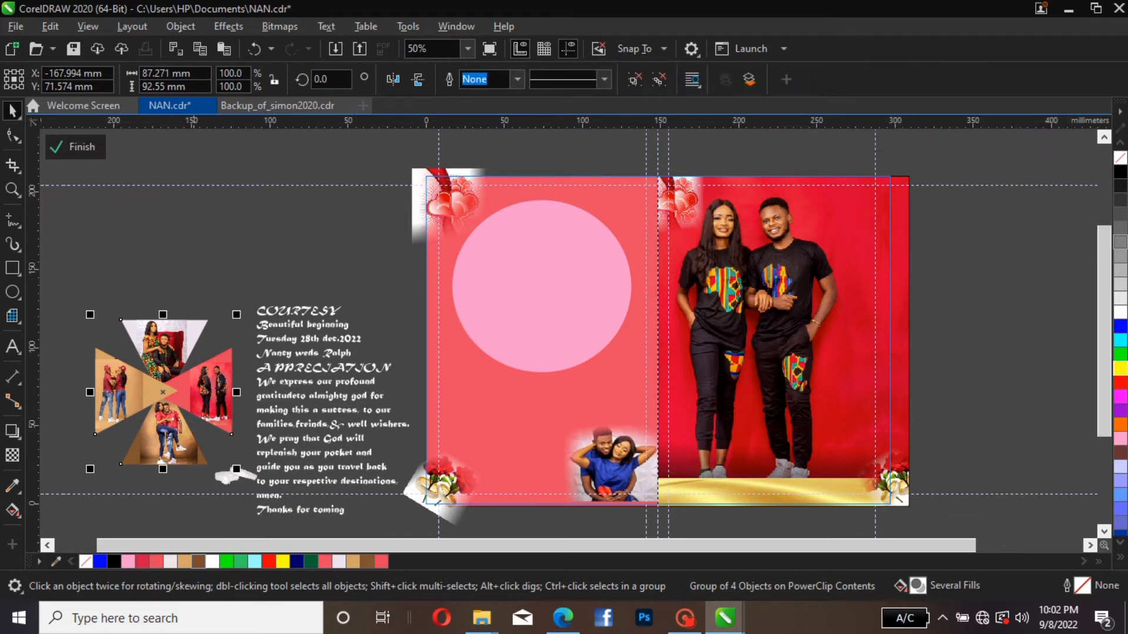
- Place a copy of the grouped triangle cross centrally on the pink circle, at about X 74.5 mm, Y 140.6 mm
right_click(135, 376)
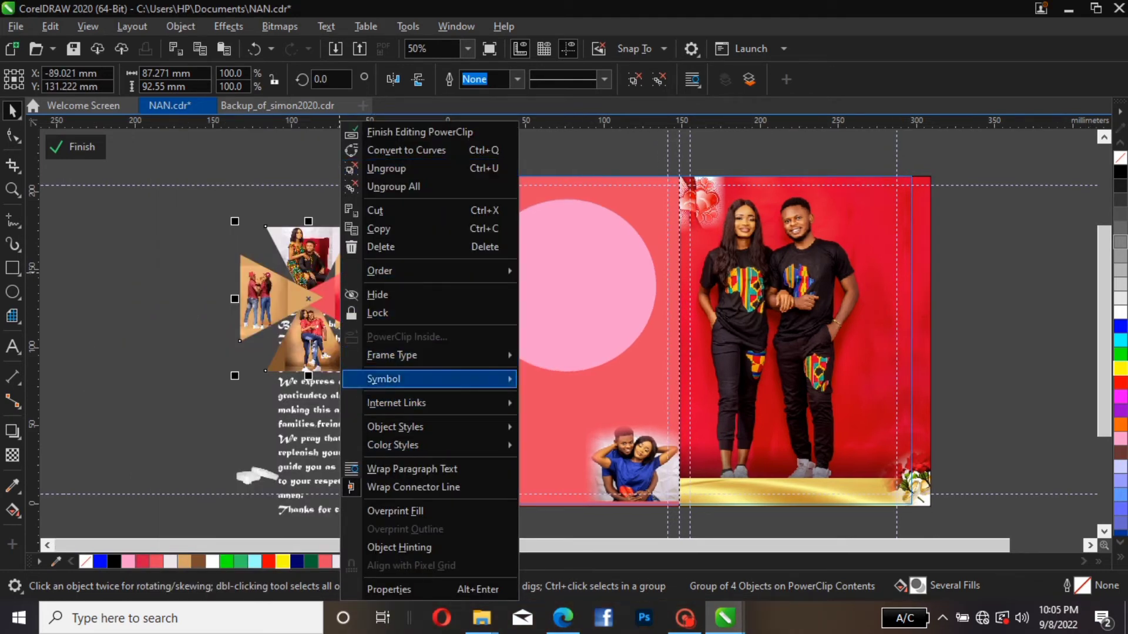
mouse_move(392, 355)
click(312, 290)
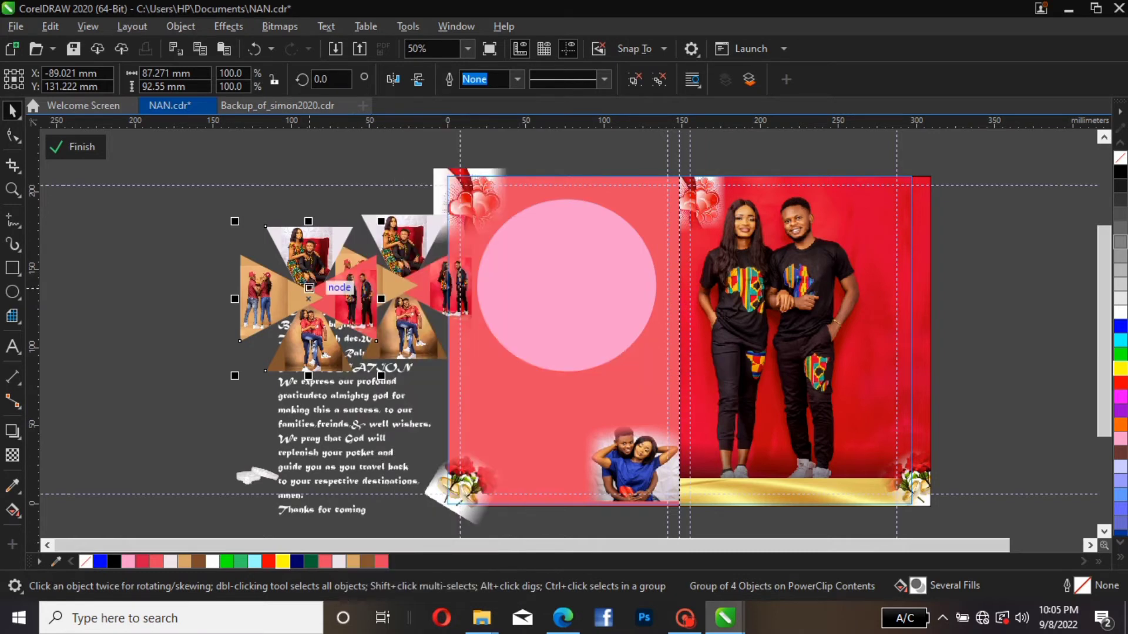
drag(308, 289, 565, 276)
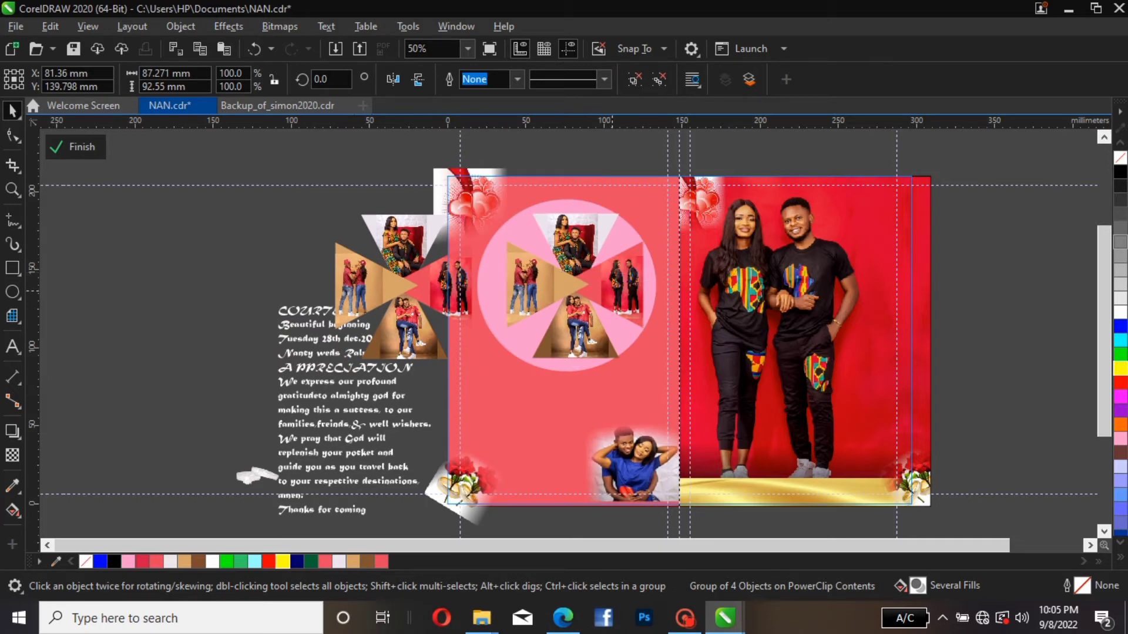
mouse_move(611, 291)
mouse_down()
mouse_move(600, 283)
mouse_move(600, 305)
mouse_move(599, 291)
mouse_up()
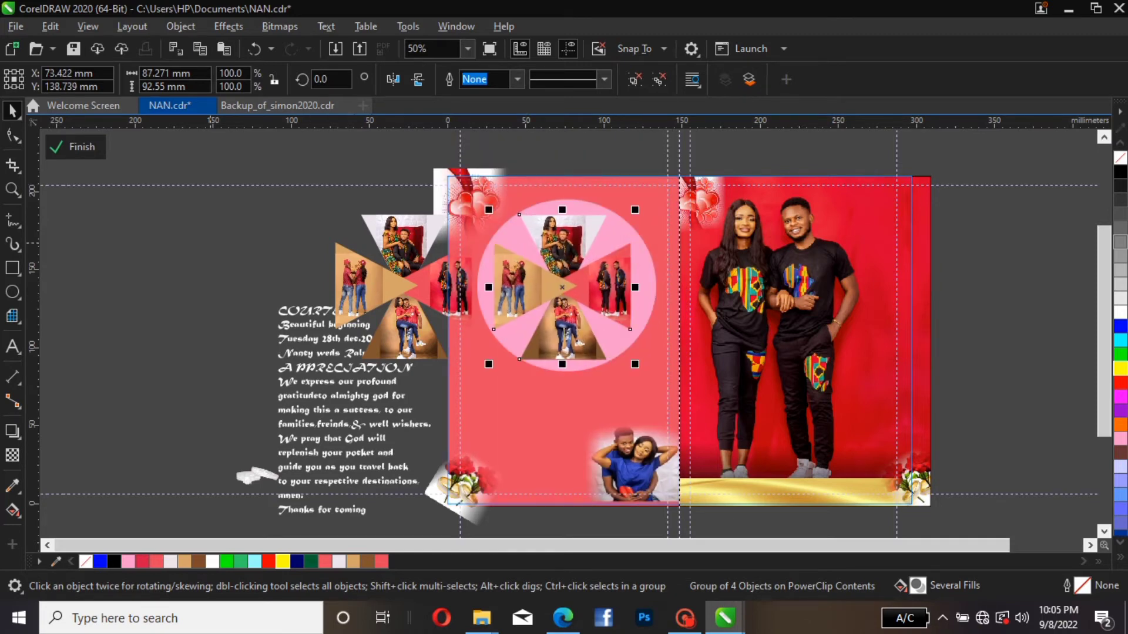
click(476, 242)
click(575, 301)
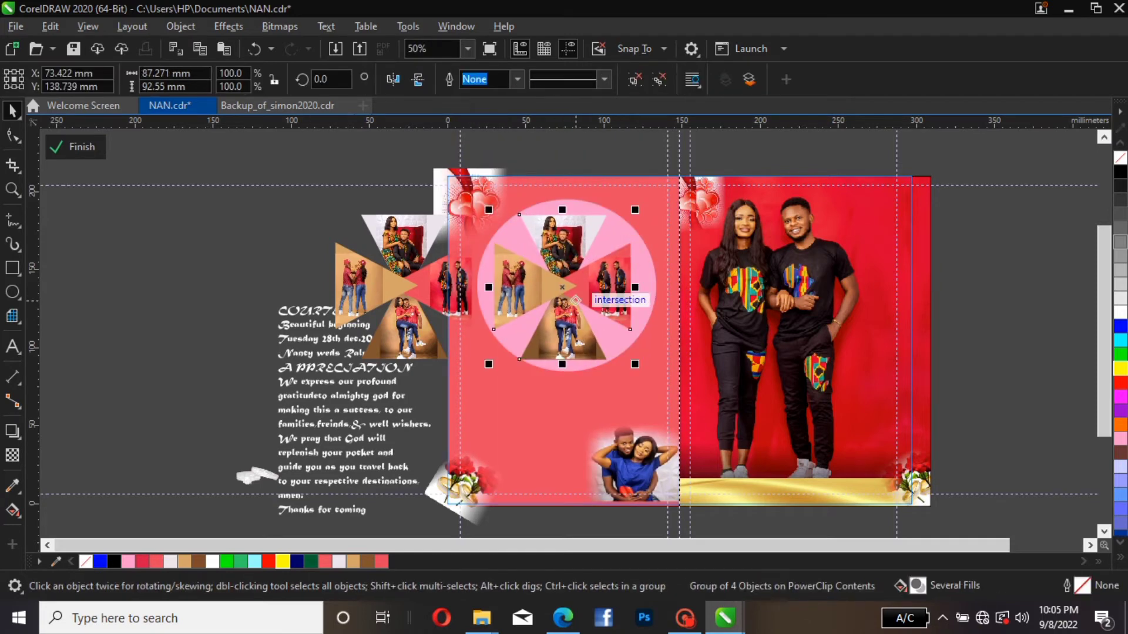
drag(576, 301, 577, 301)
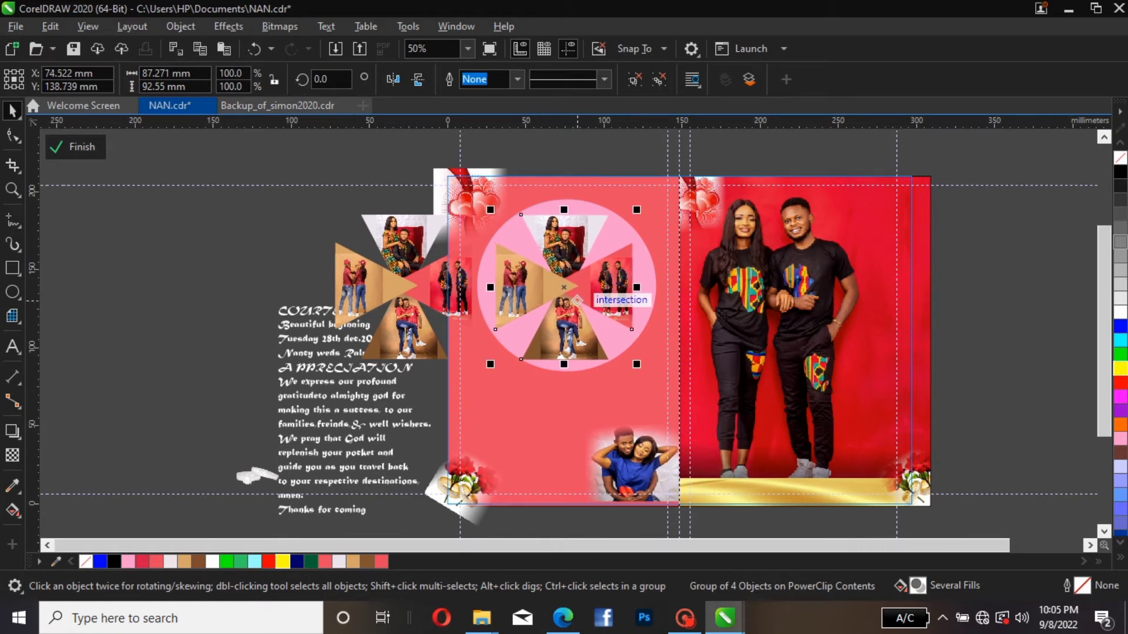
drag(577, 300, 577, 298)
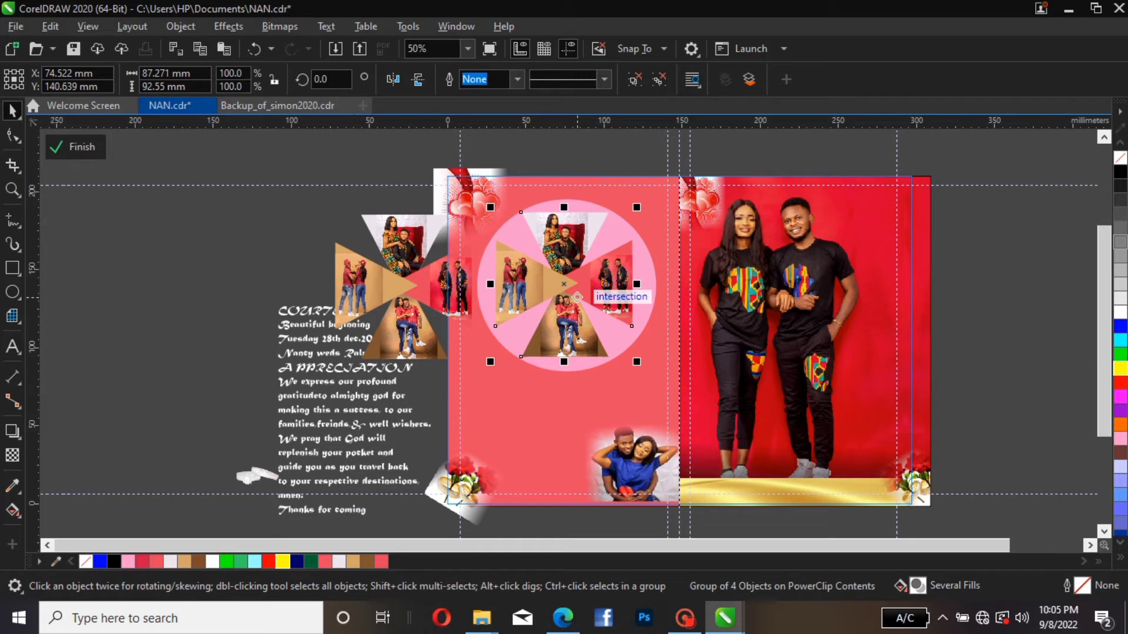
click(999, 285)
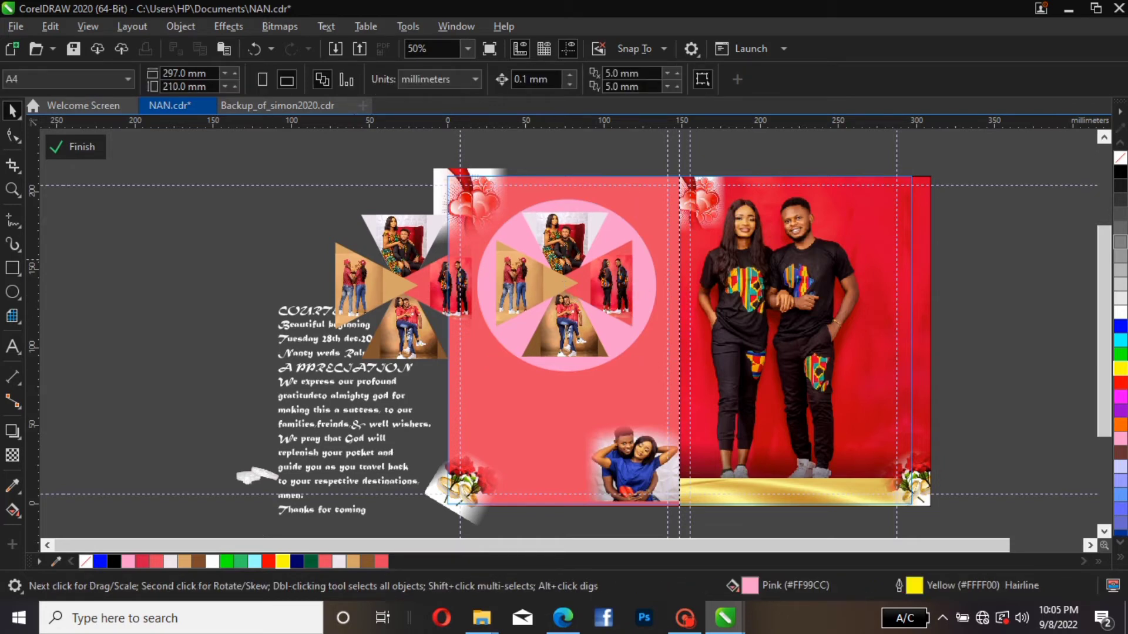
- Delete the original grouped triangle cross beside the page, keeping the copy on the pink circle
click(400, 230)
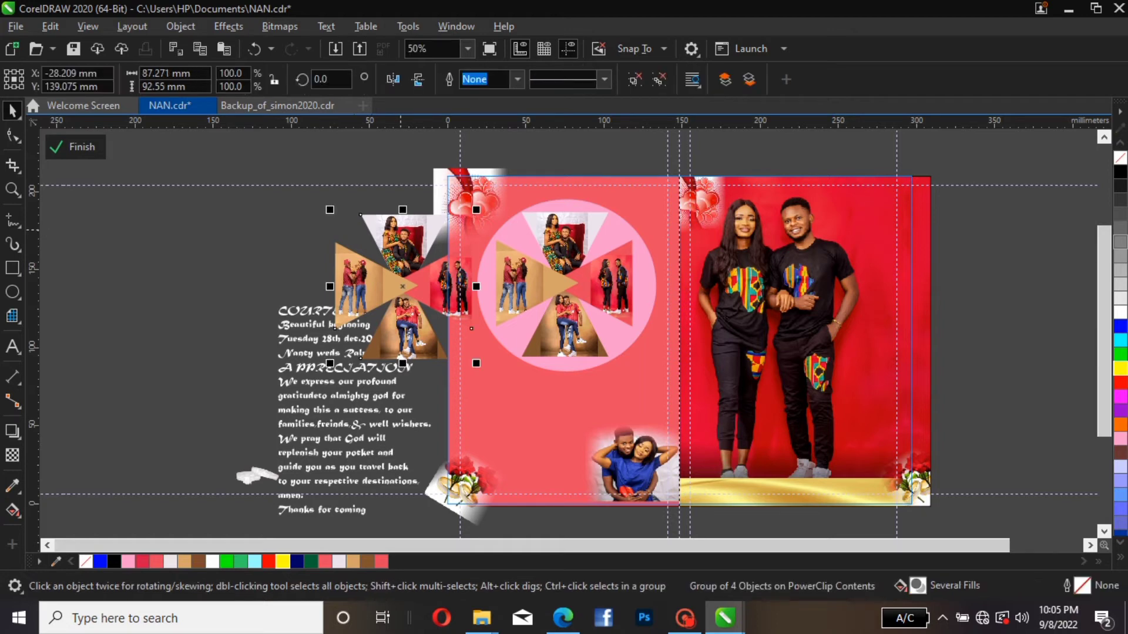
key(Delete)
click(610, 244)
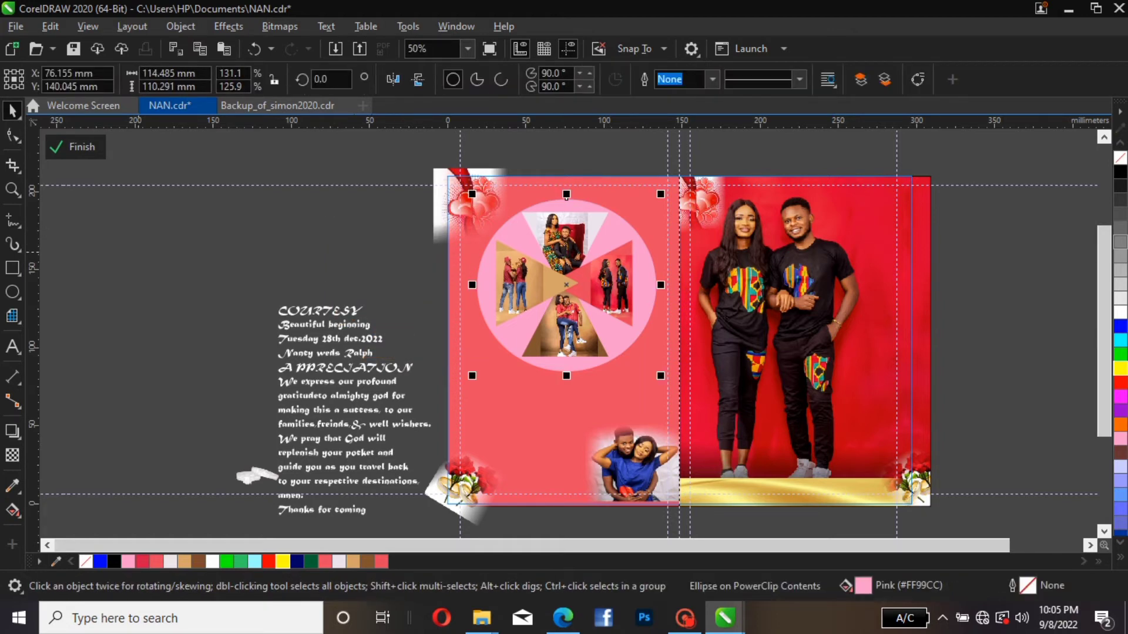
key(Escape)
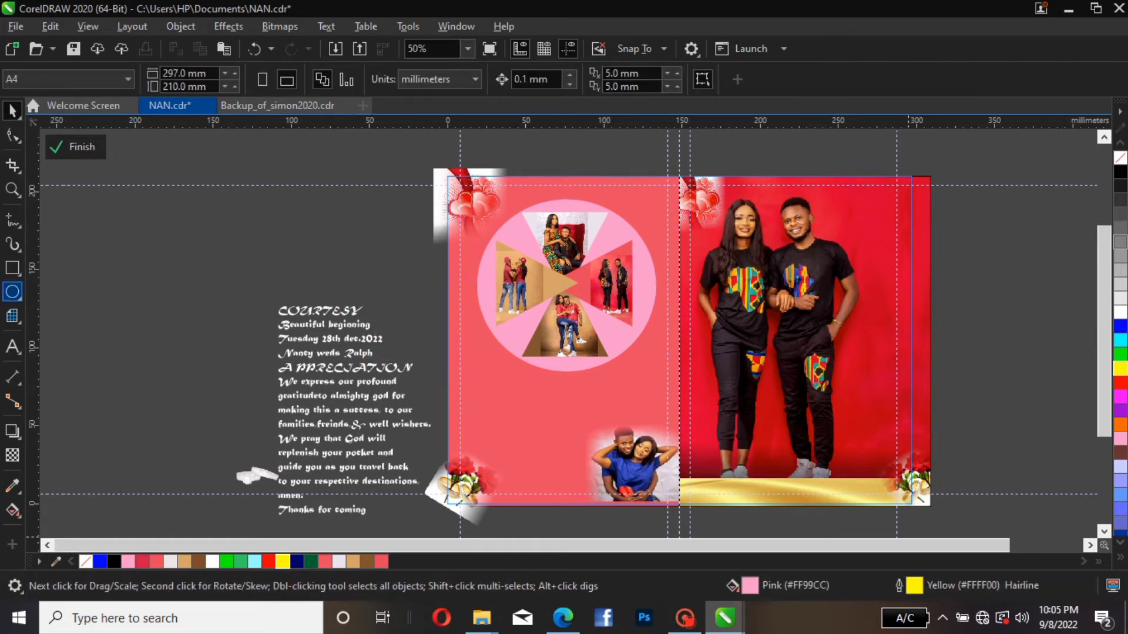
- Draw a pink ellipse about 37 mm wide and 31 mm high over the centre of the triangle cross, without an outline
click(12, 292)
drag(191, 217, 570, 293)
key(space)
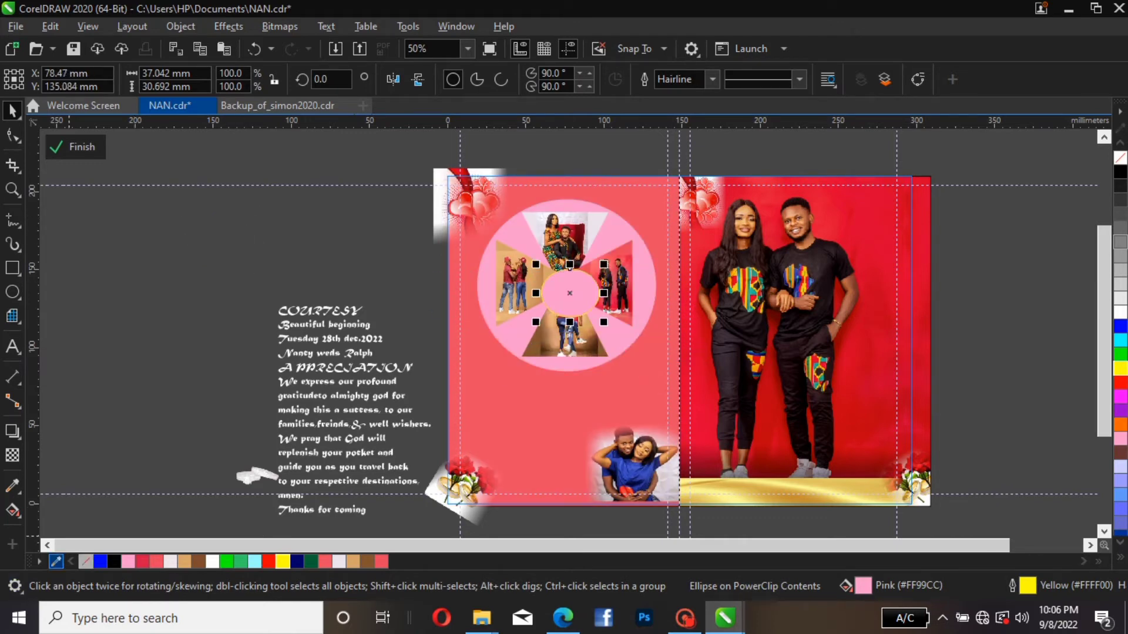
right_click(85, 562)
- Shrink the pink centre ellipse to about 24.6 by 20.4 mm and centre it at about X 73.5 mm, Y 143.9 mm
drag(570, 293, 595, 258)
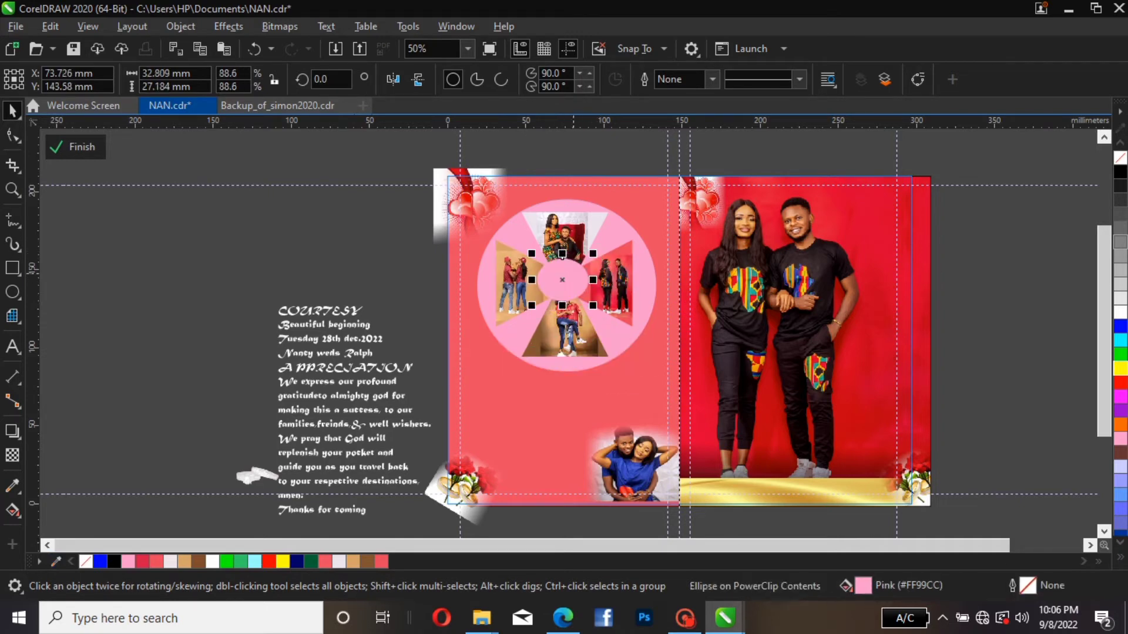
click(562, 254)
click(583, 266)
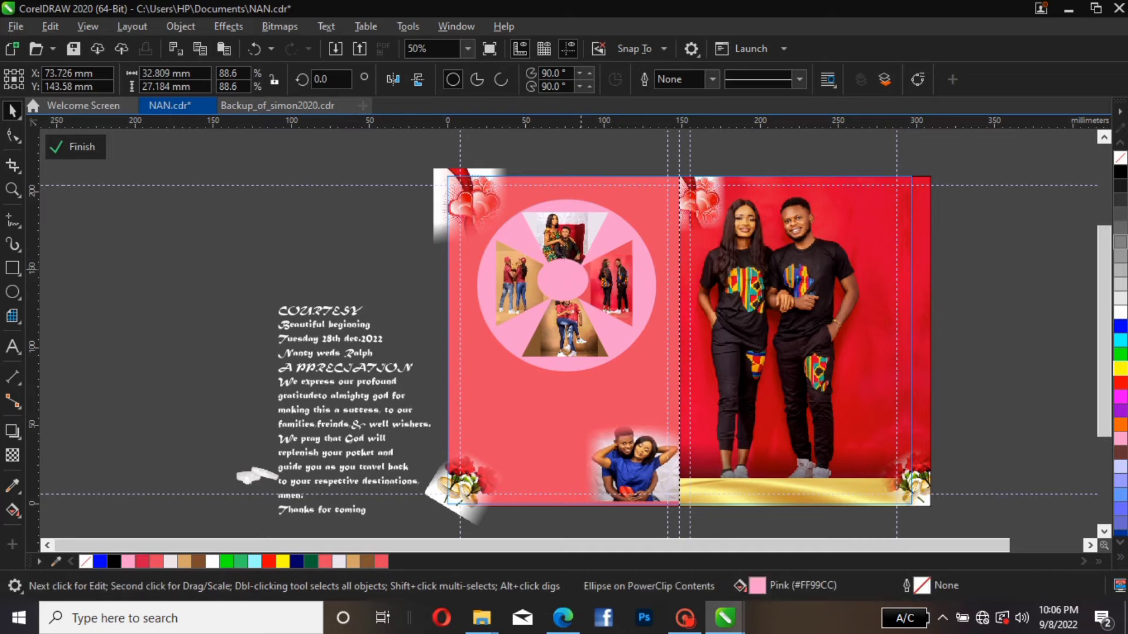
drag(594, 253, 562, 279)
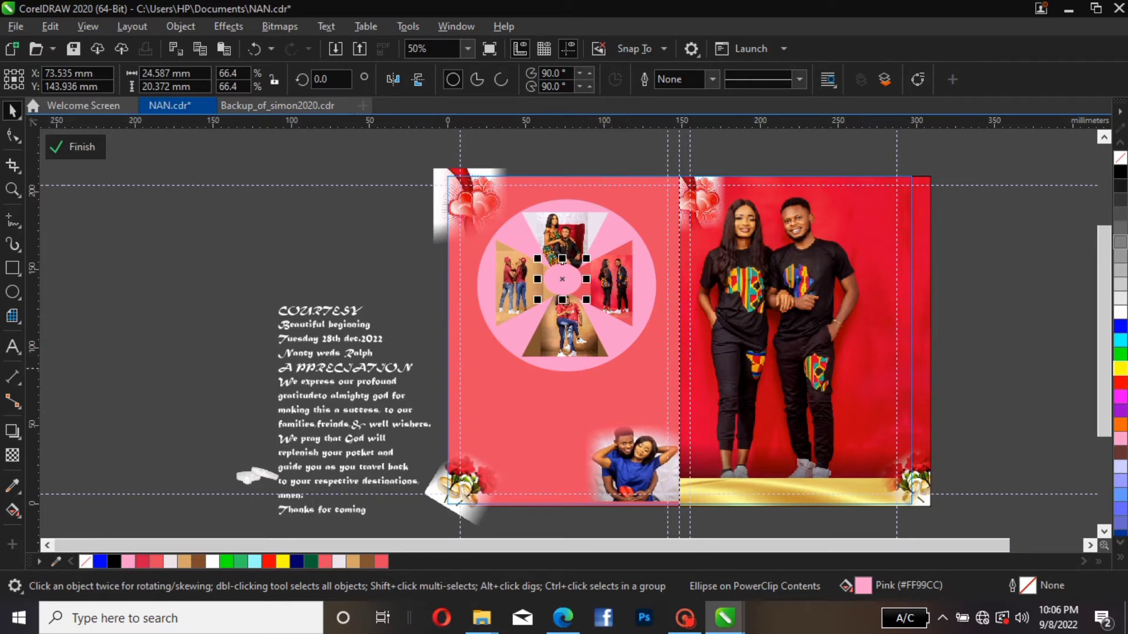
- Give the large pink circle around the photo triangles a yellow outline 4.0 pt wide
click(652, 340)
click(620, 326)
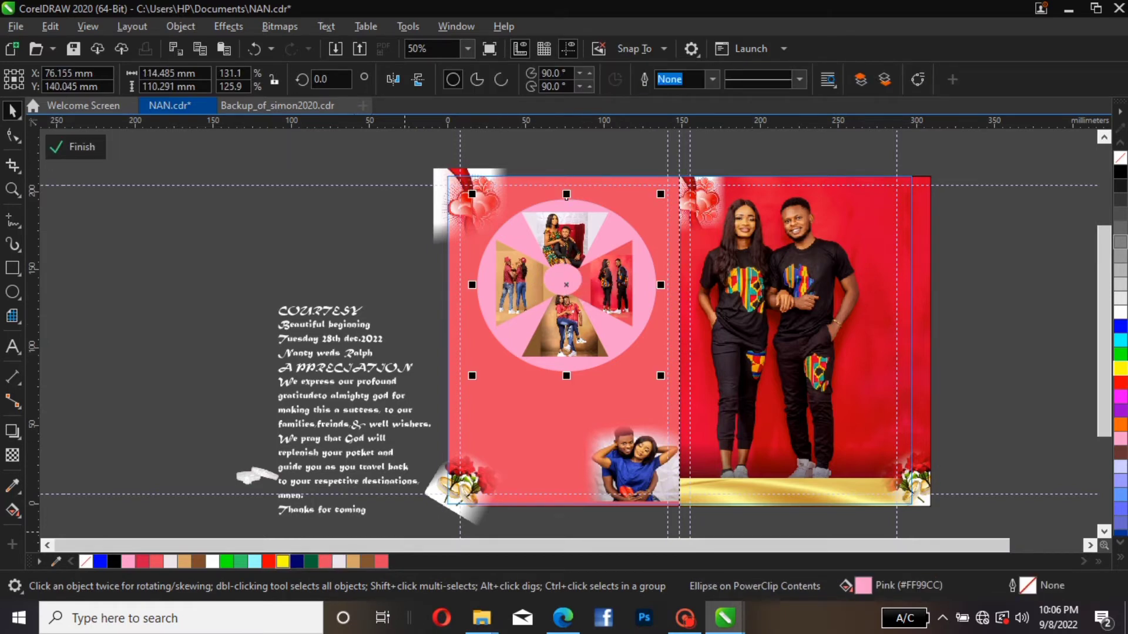
right_click(282, 562)
click(713, 80)
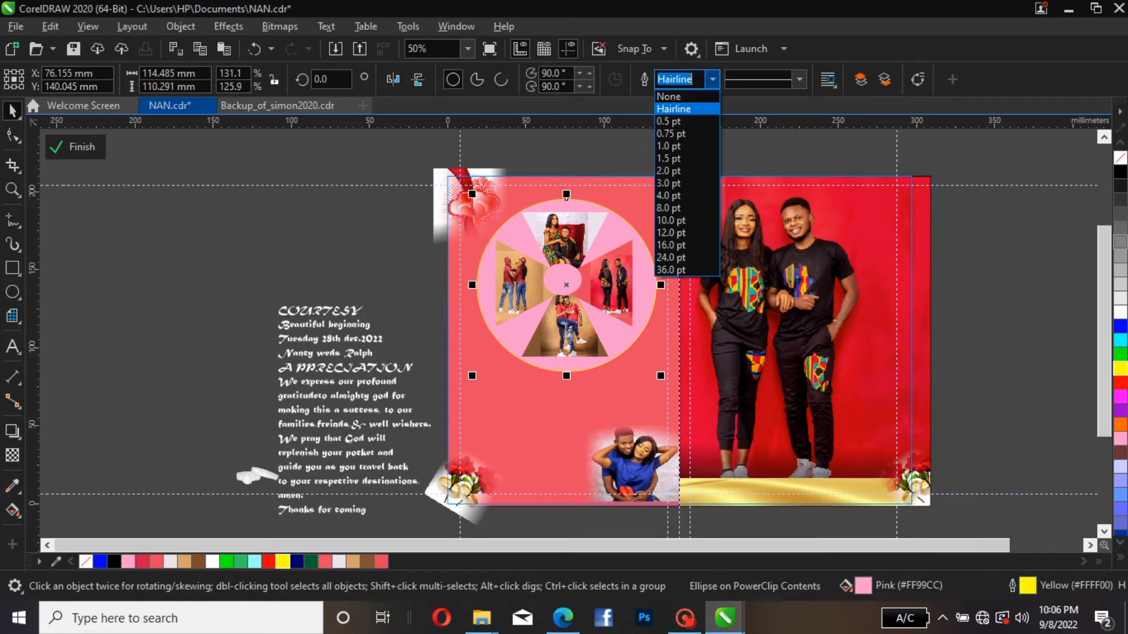
click(668, 195)
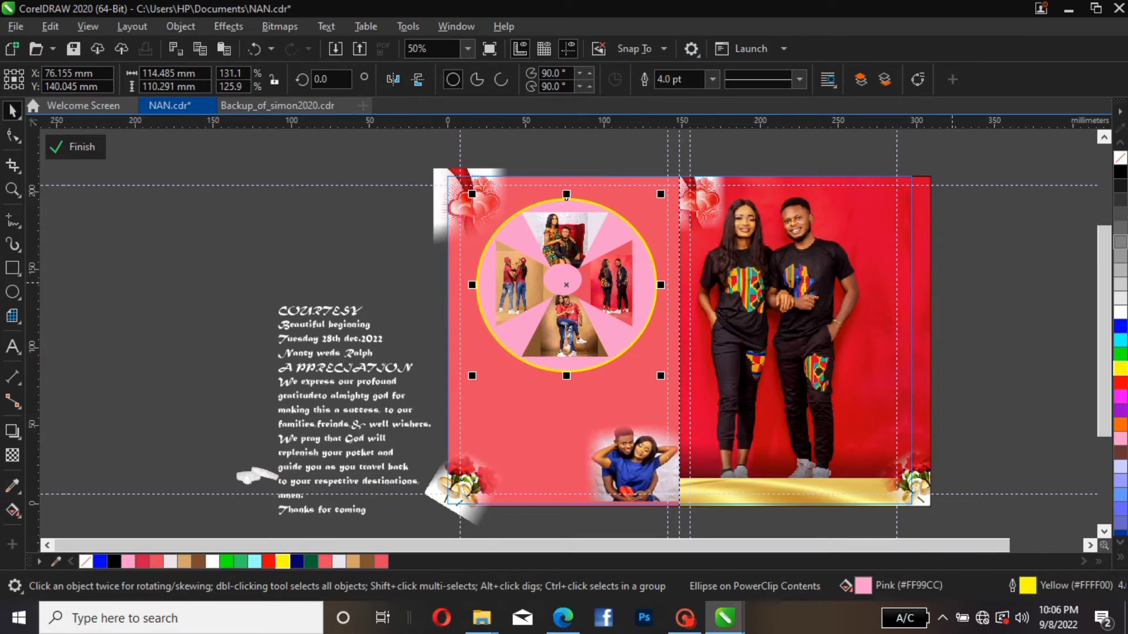
key(Escape)
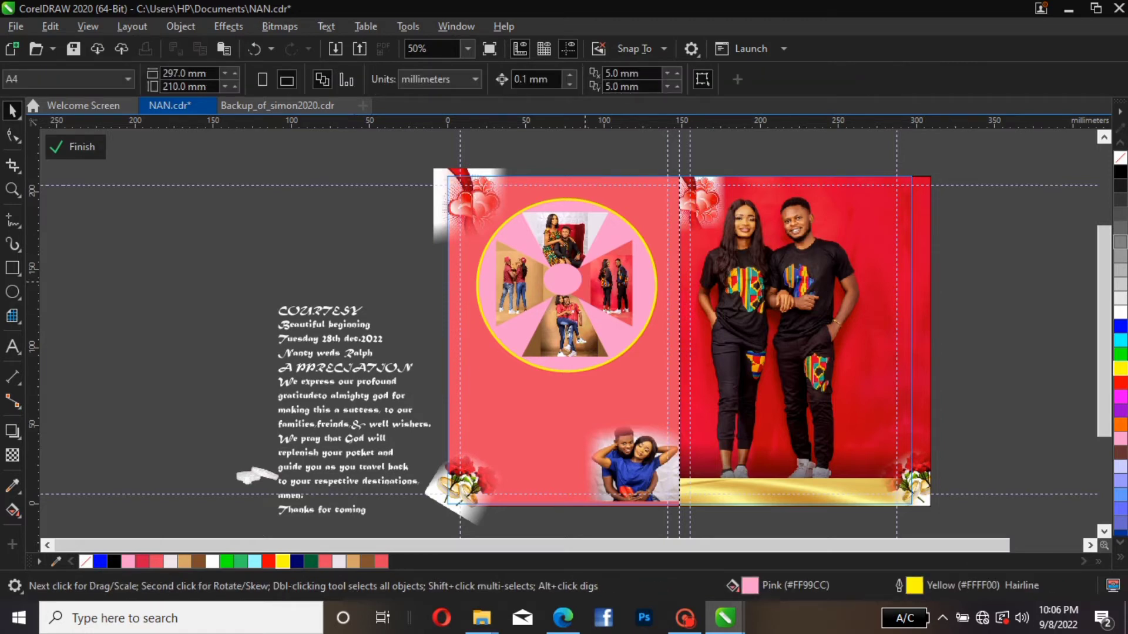
- Check the framed triangle cross up close and finish editing the PowerClip contents
scroll(571, 276, up, 2)
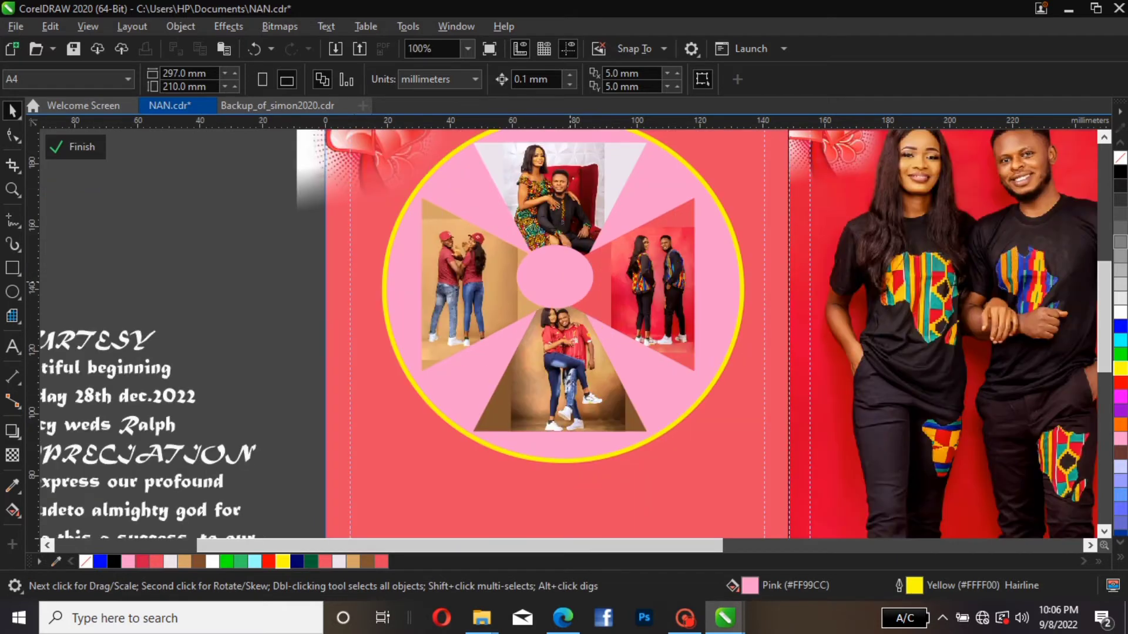
scroll(567, 282, down, 2)
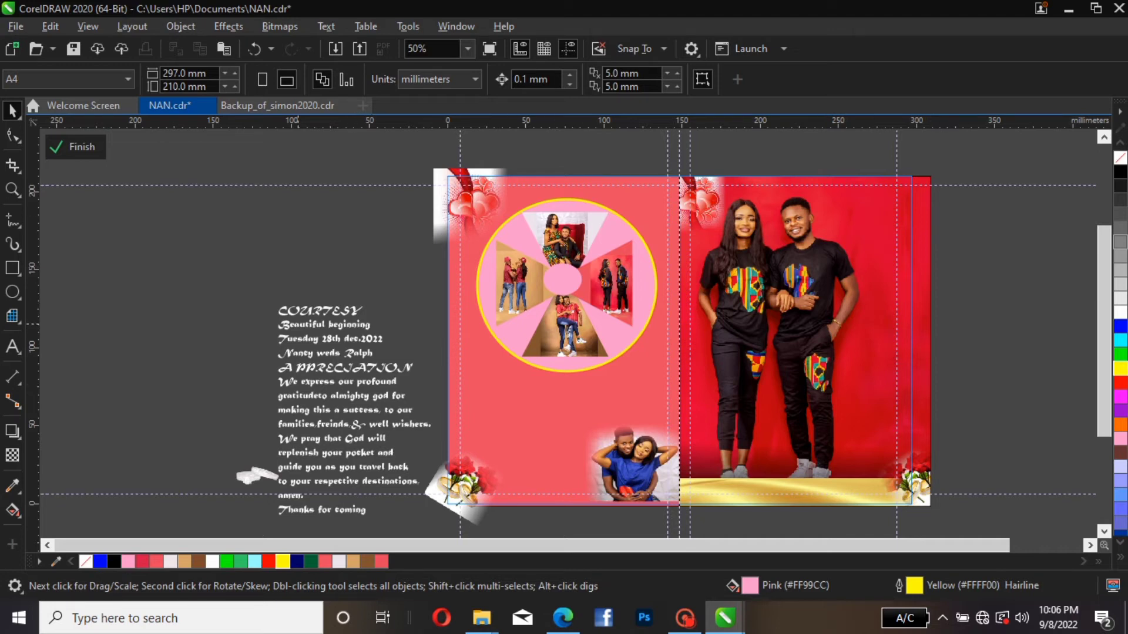
click(76, 147)
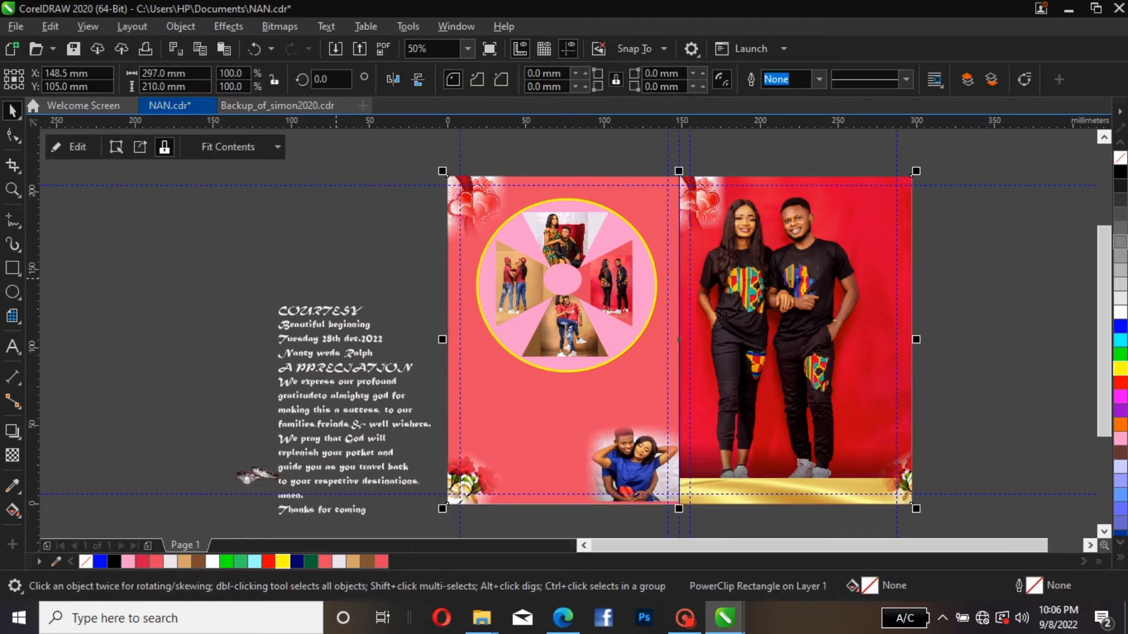
- Move the courtesy and appreciation text block farther up and left, to about X -88.8 mm, Y 109.1 mm
click(336, 278)
drag(286, 369, 241, 287)
click(288, 366)
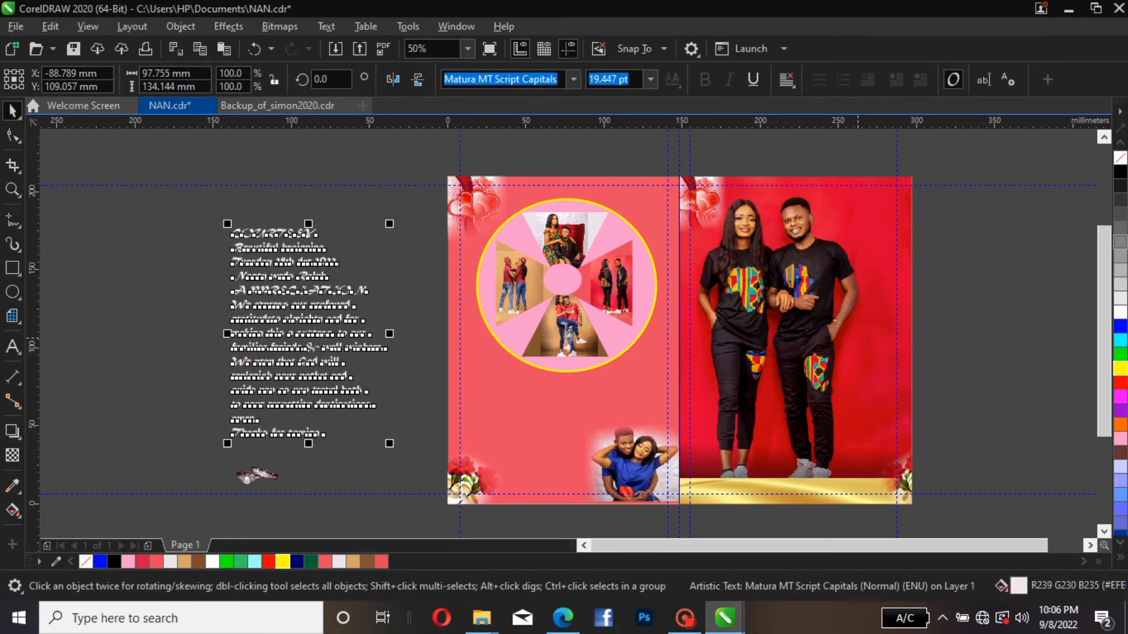
- Copy the small silver ornament onto the couple photo at about X 249.1 mm, Y 76.6 mm, and move the original beside the circle's lower left
click(257, 475)
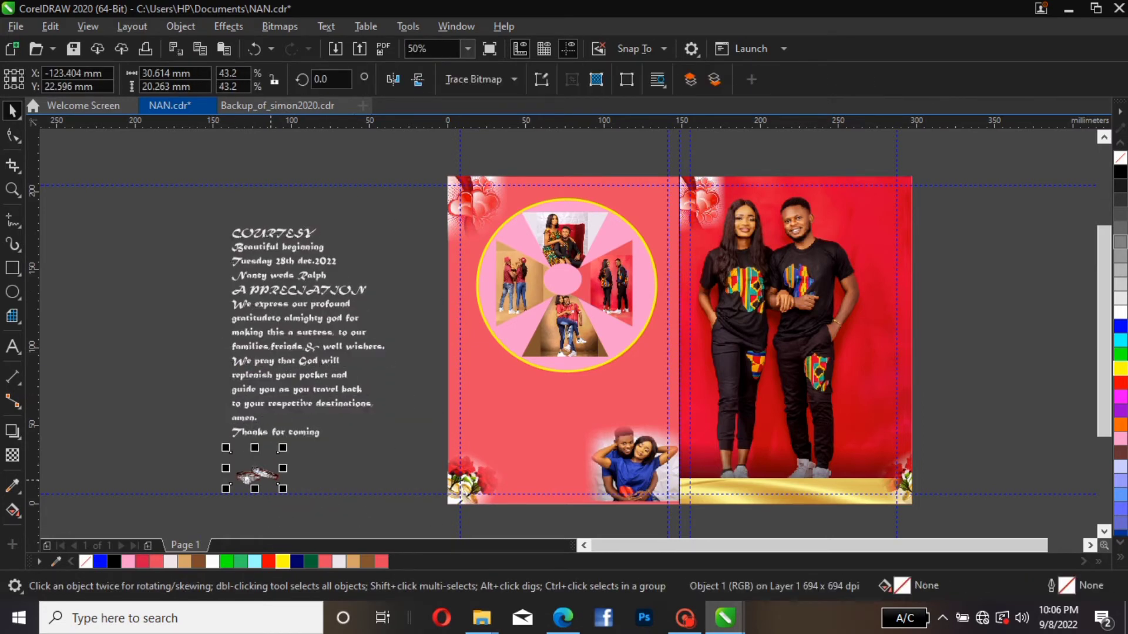
drag(256, 474, 836, 384)
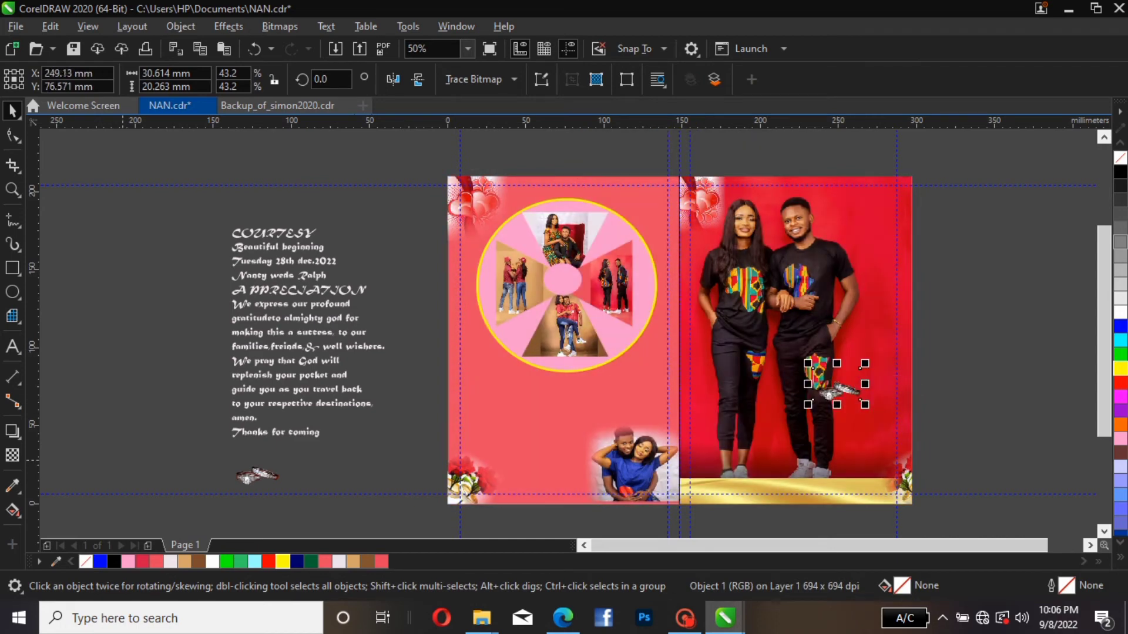
click(256, 475)
drag(257, 474, 479, 339)
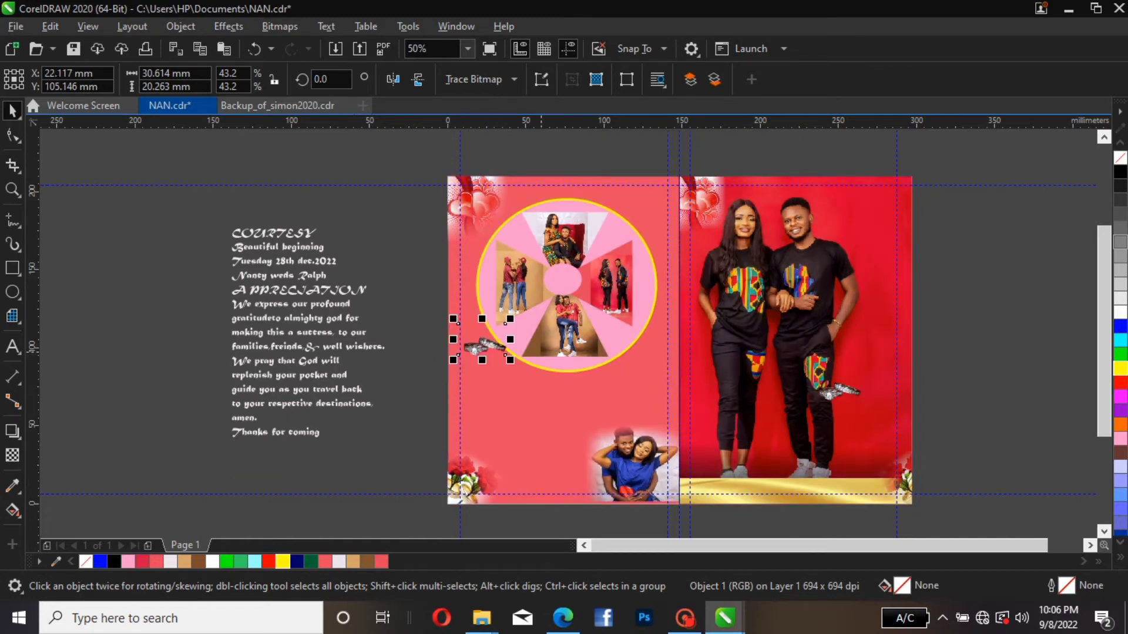
- Nudge the ornament beside the yellow-outlined circle left to about X 19.4 mm
key(Left)
key(Left)
key(Left)
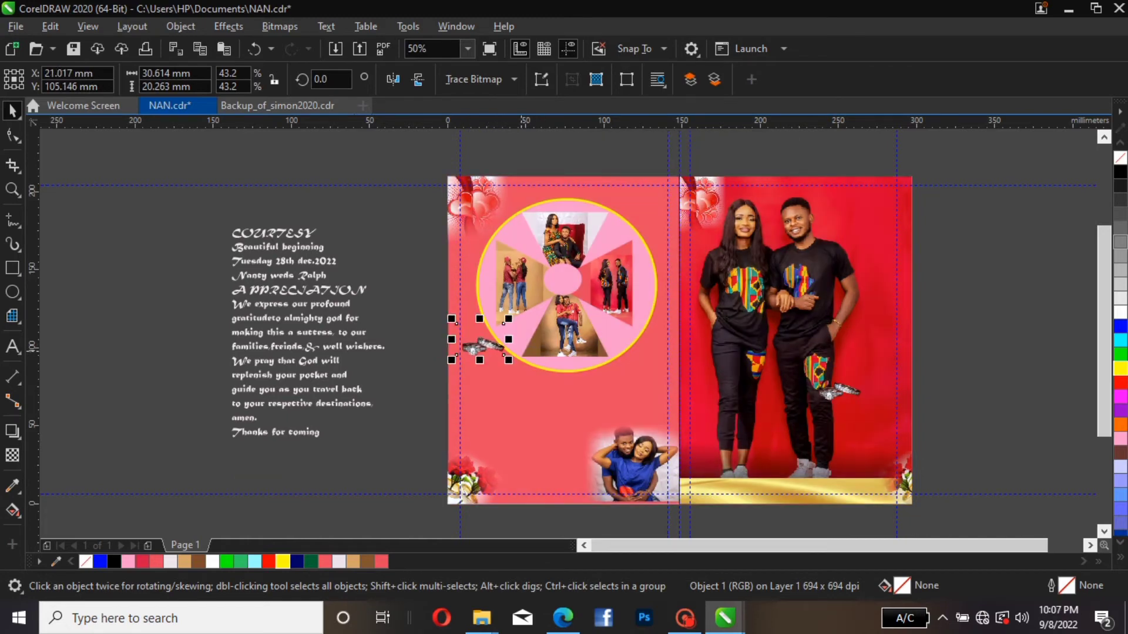
key(Left)
key(Left)
key(Left)
key(Left)
key(Left)
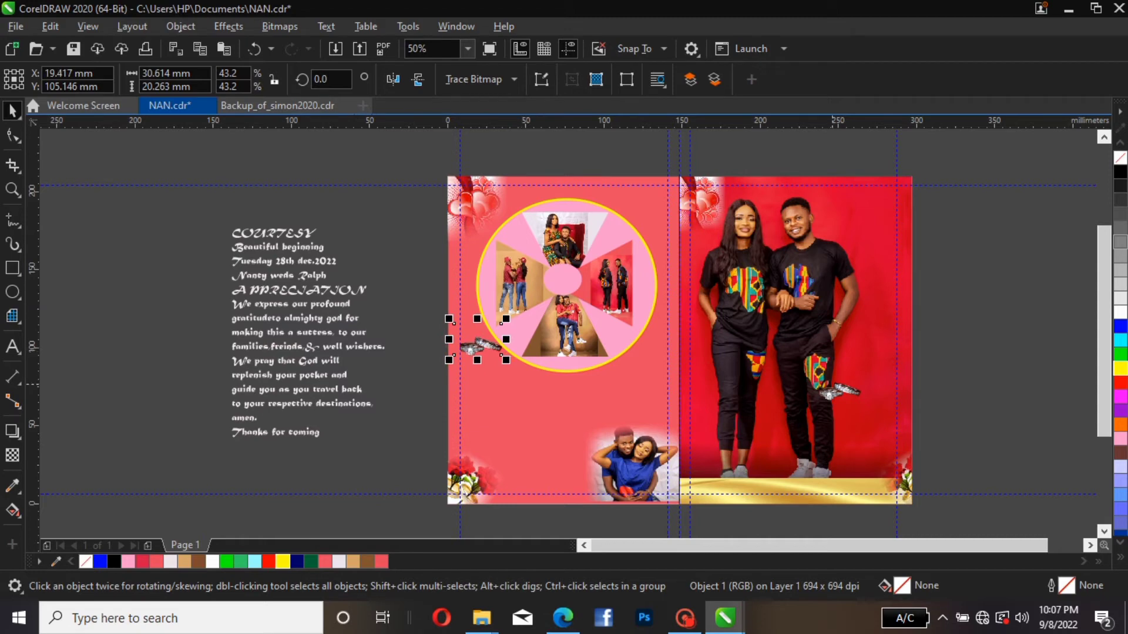
key(Escape)
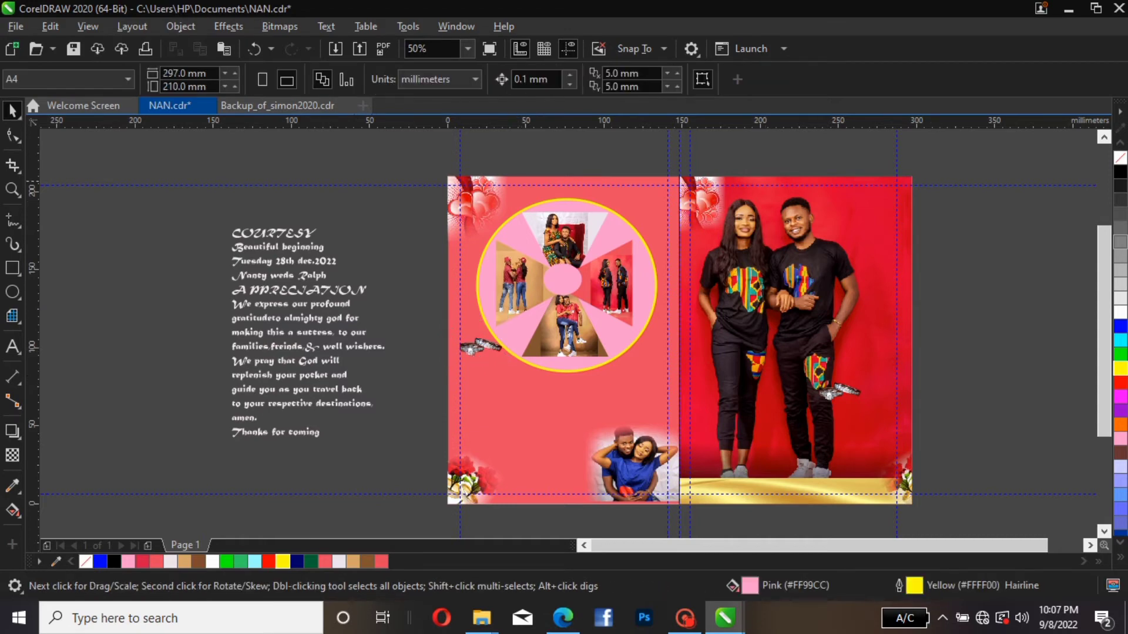
click(317, 246)
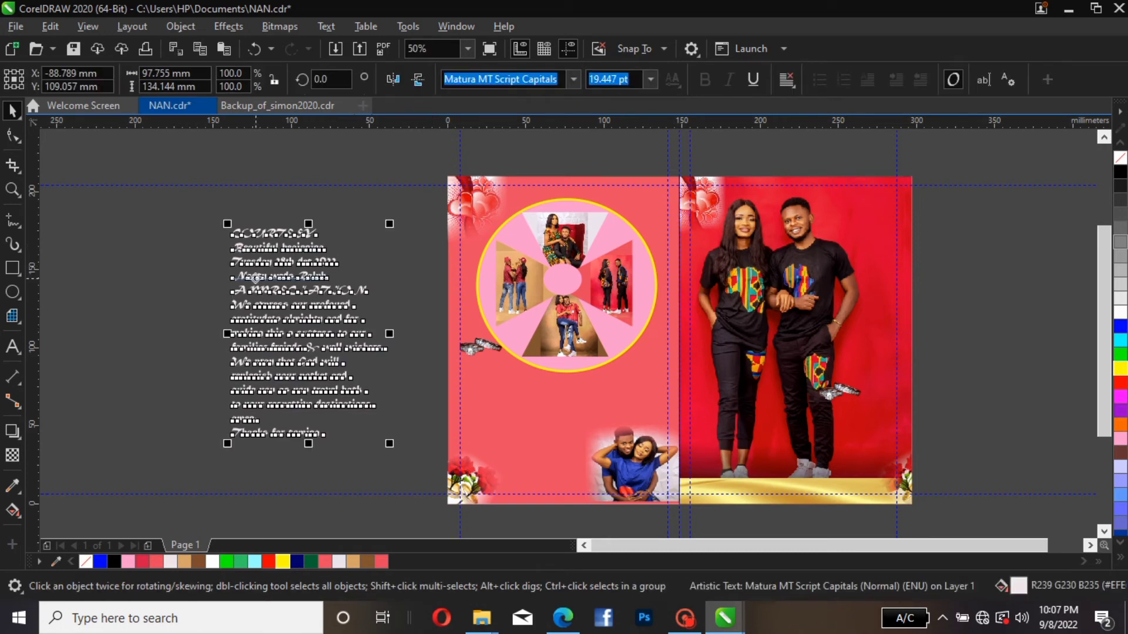
click(271, 279)
click(197, 302)
click(251, 308)
key(Escape)
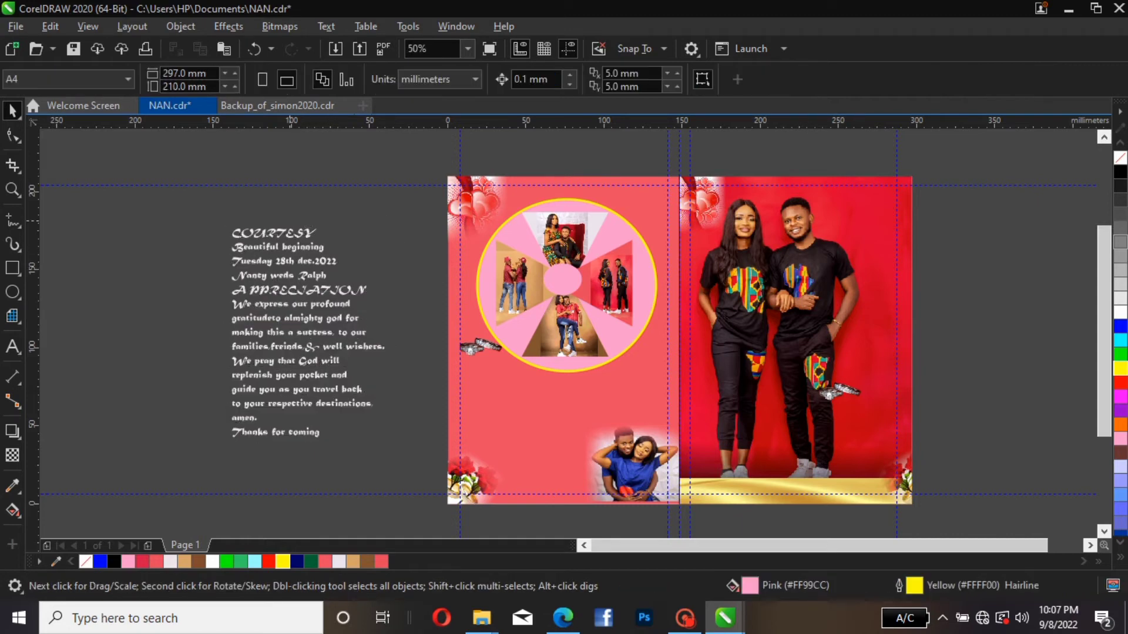
- Select only the COURTESY heading inside the text block and open its text editing commands
double_click(294, 234)
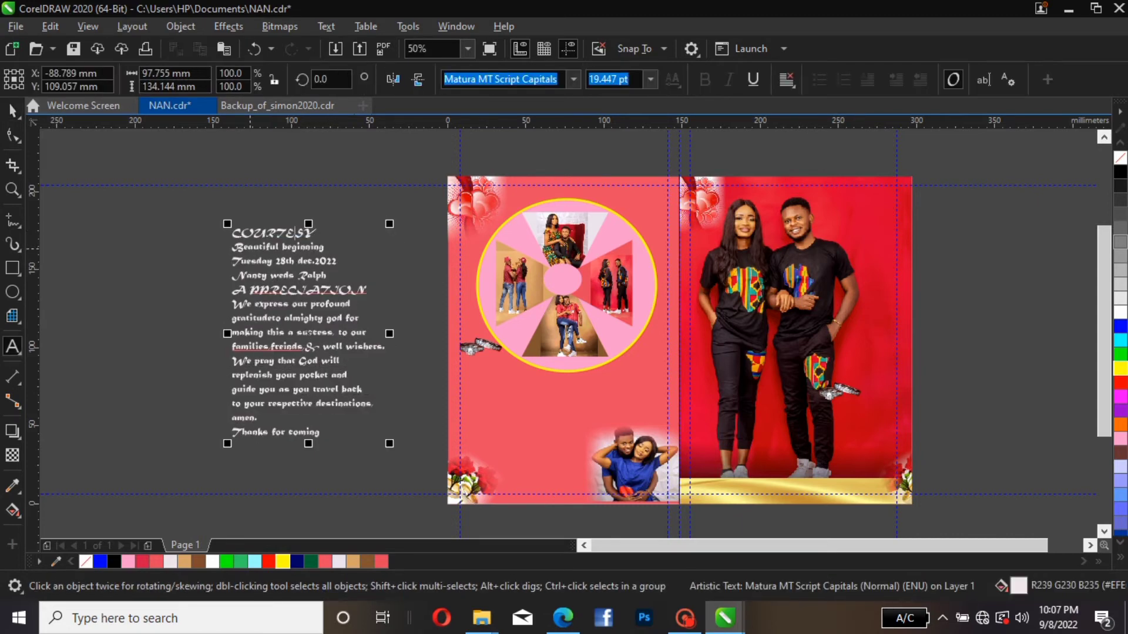
click(316, 233)
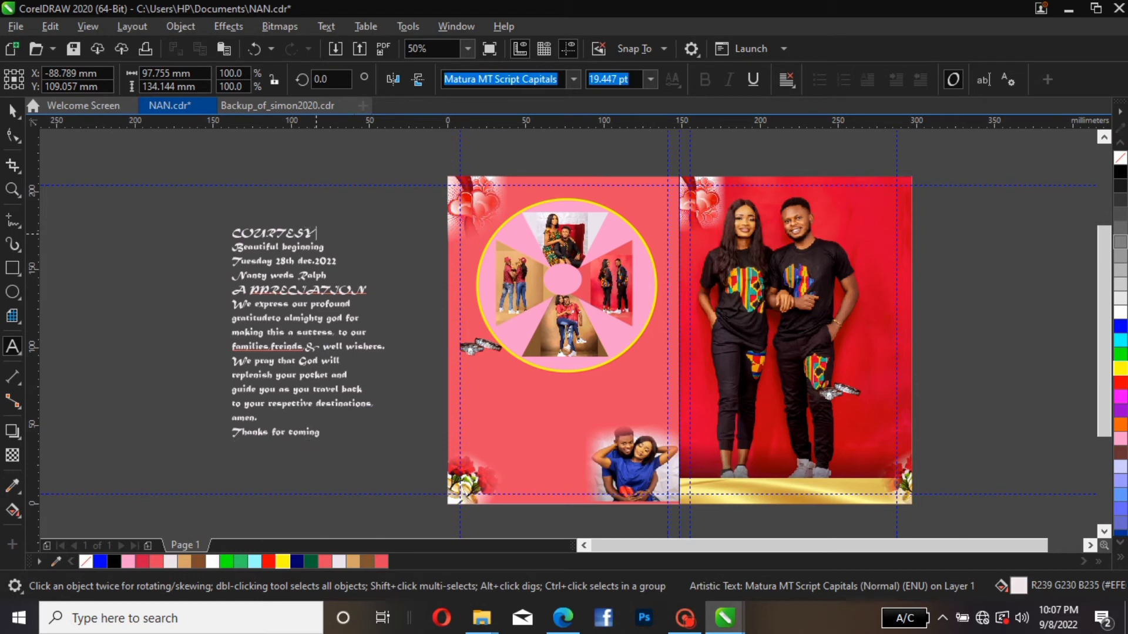
drag(316, 233, 234, 230)
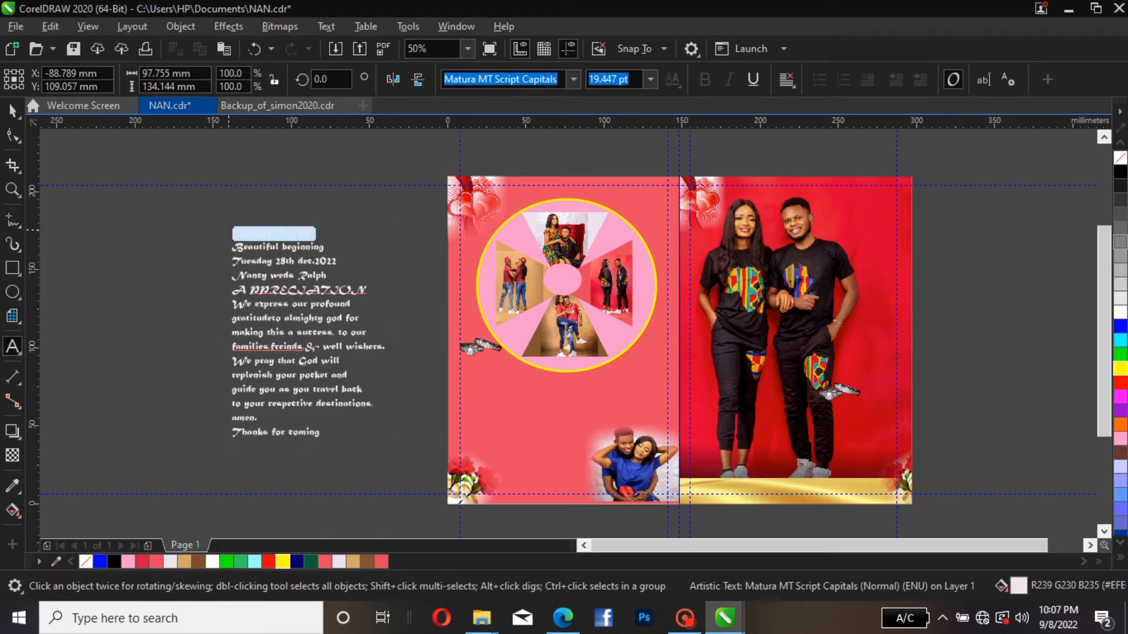
right_click(229, 231)
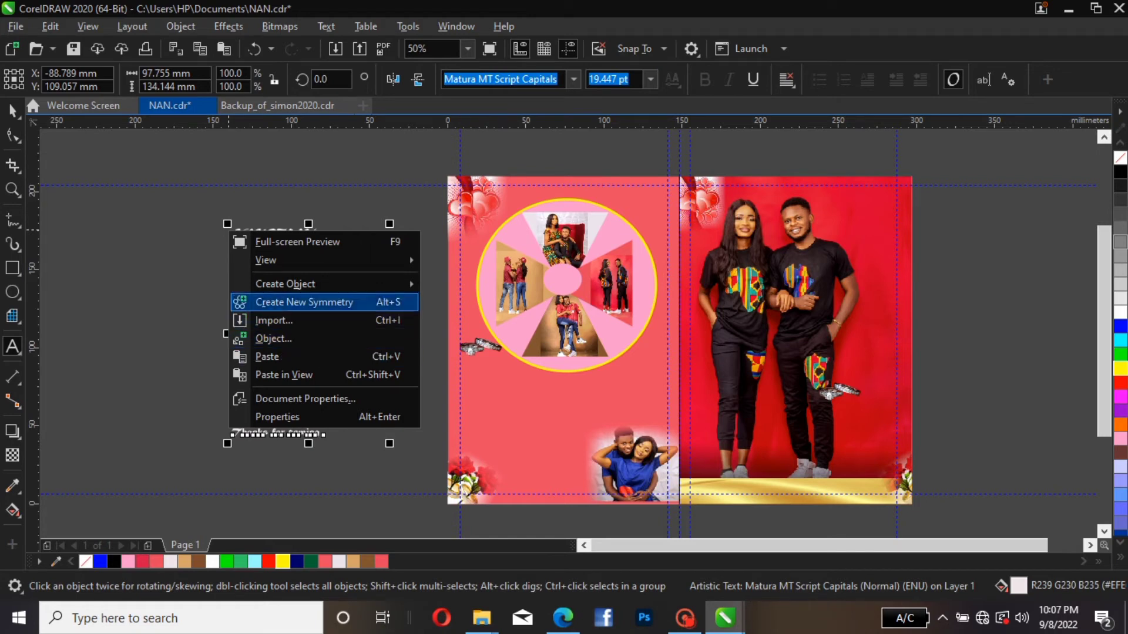
click(250, 228)
right_click(275, 233)
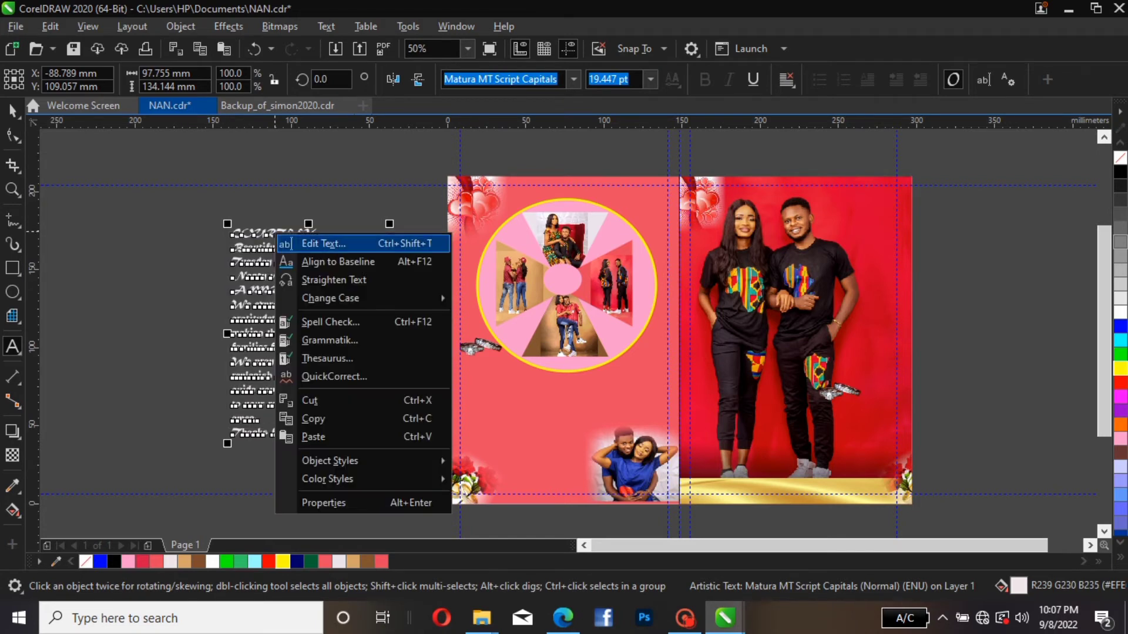
click(256, 241)
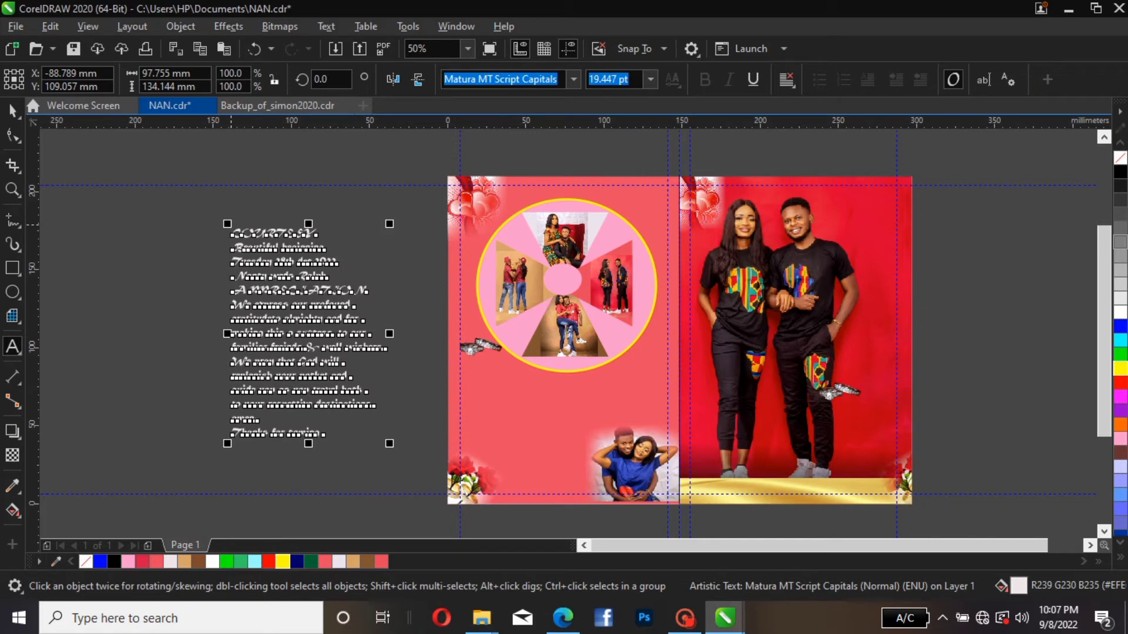
drag(232, 228, 316, 233)
right_click(316, 234)
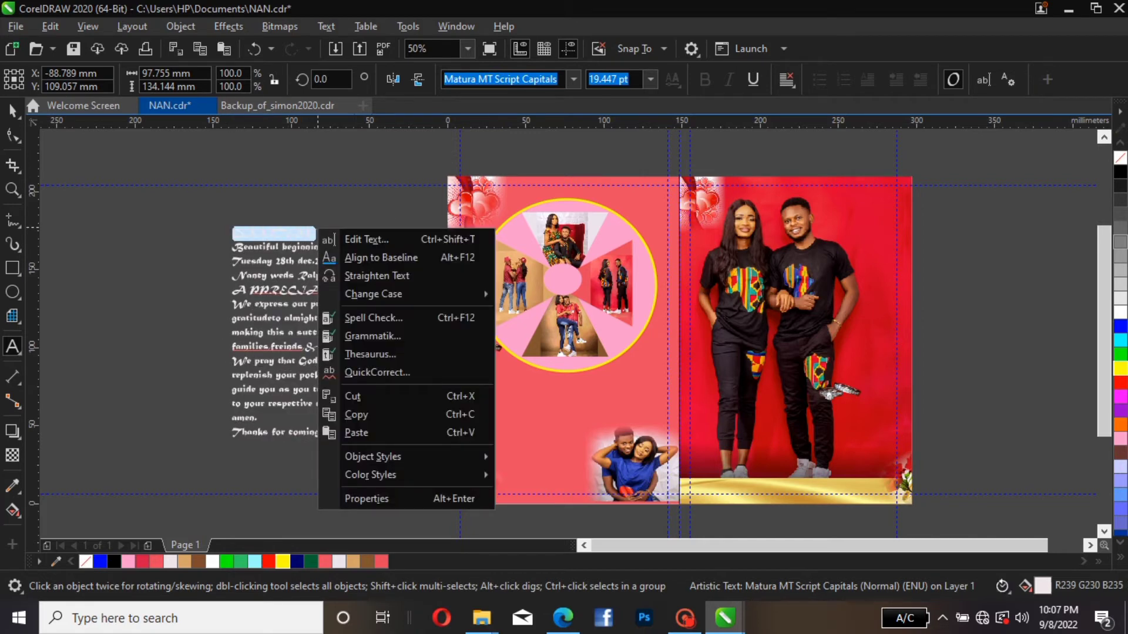
- Cut the highlighted COURTESY line out of the text block and paste it as separate text on the pink page
click(353, 396)
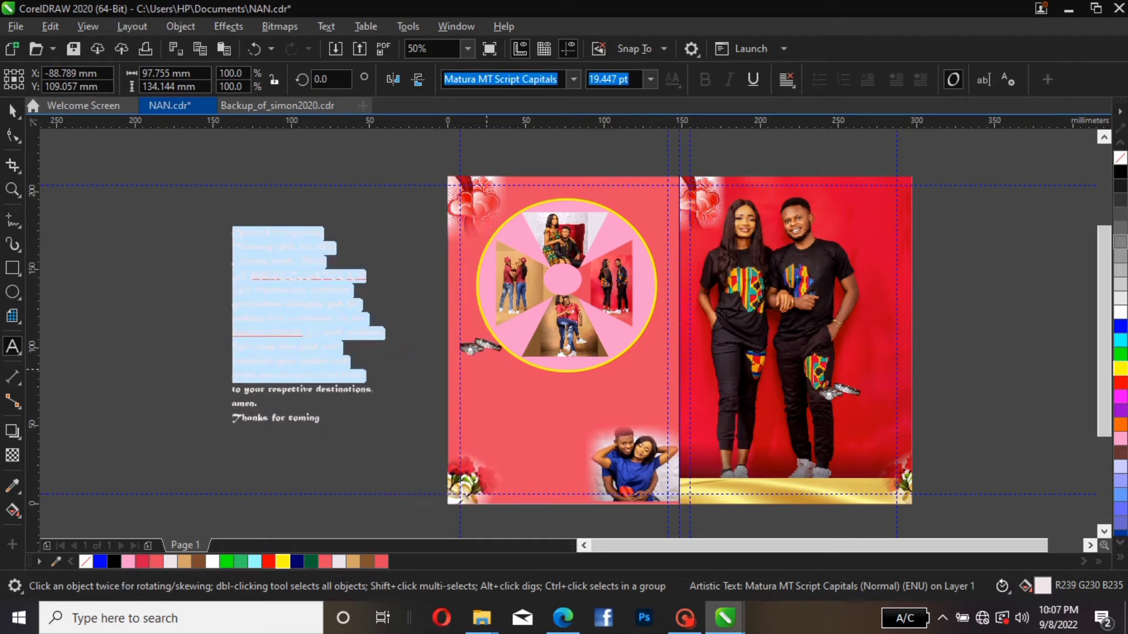
click(556, 401)
right_click(556, 401)
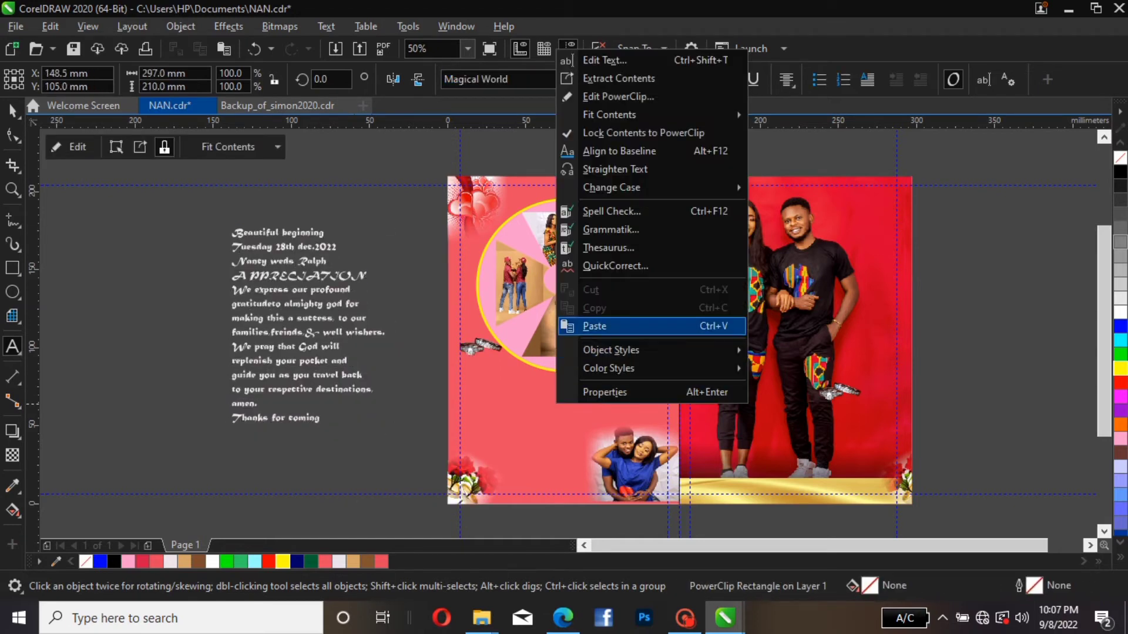
click(590, 326)
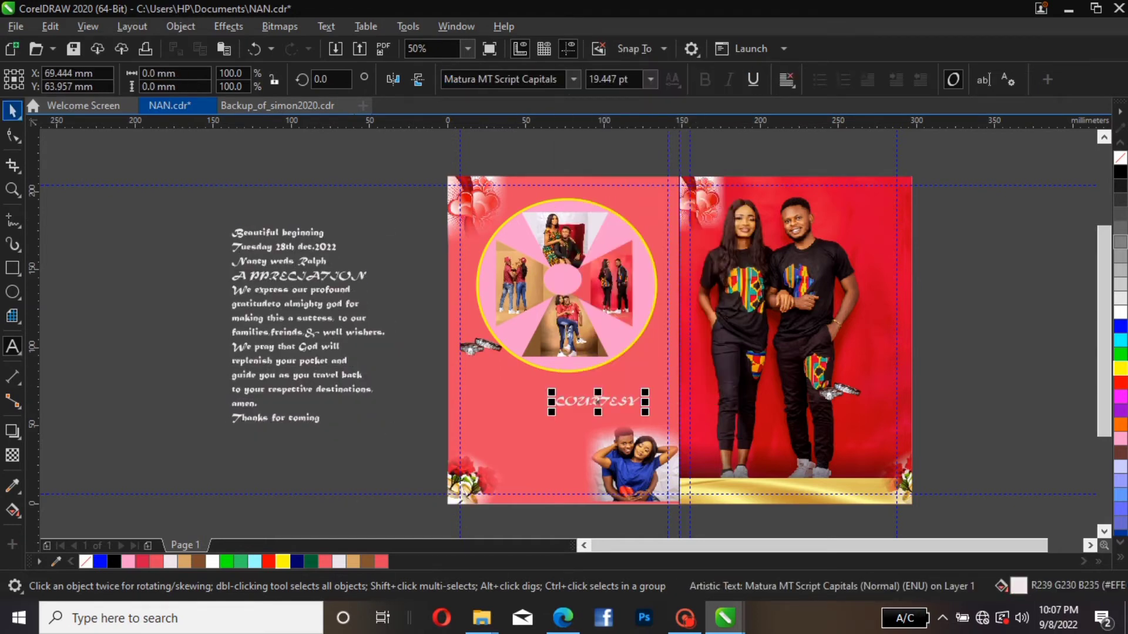
- Extend the pasted text so it reads "COURTESY: THE COUPLE"
click(13, 111)
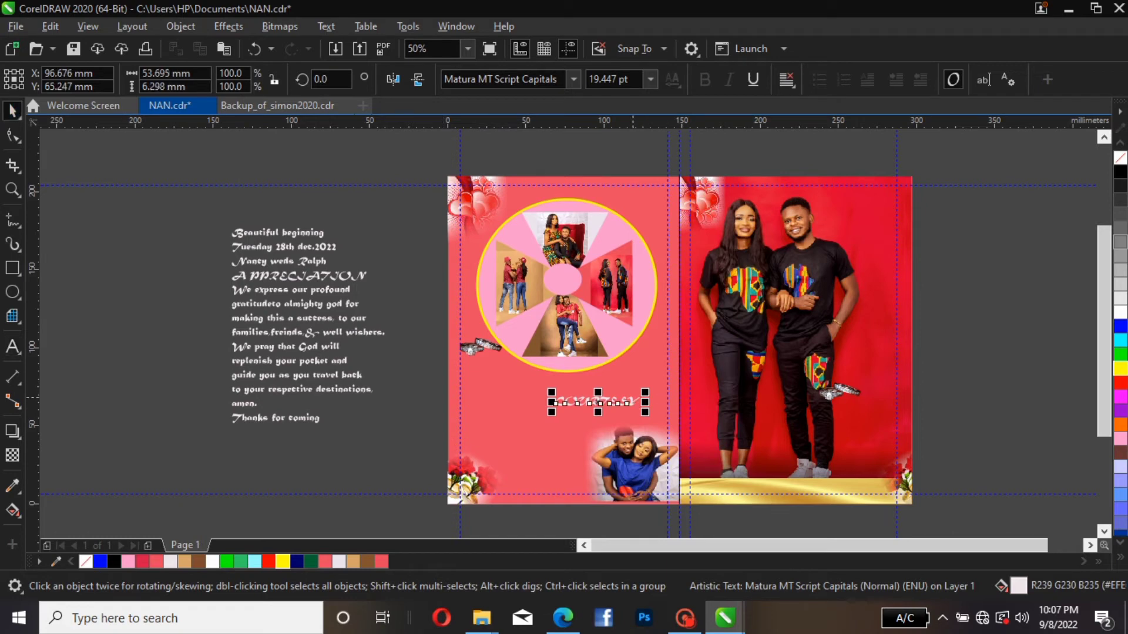
double_click(639, 402)
text(:)
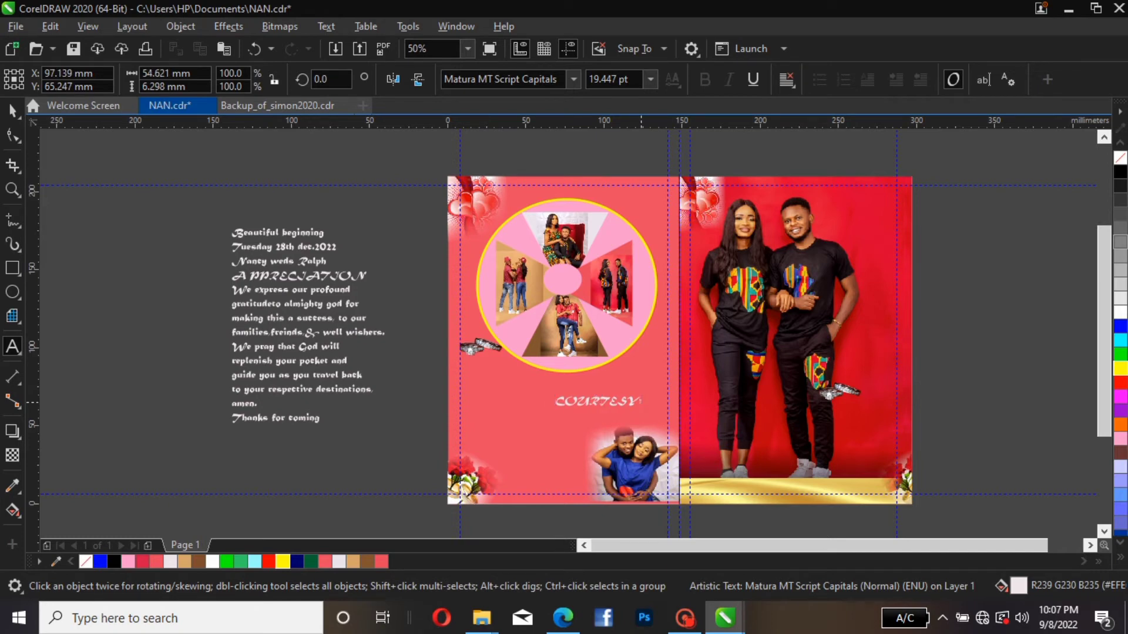
text( THE COUPLE)
key(ctrl+space)
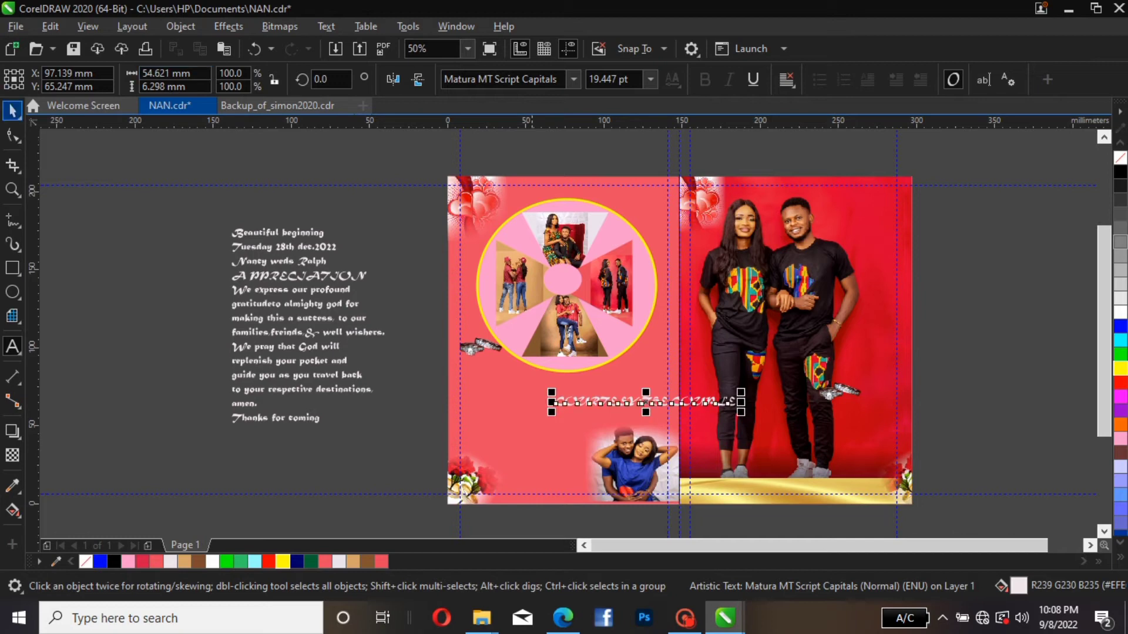
- Move the courtesy line onto the gold band below the couple and colour it black
drag(646, 403, 786, 488)
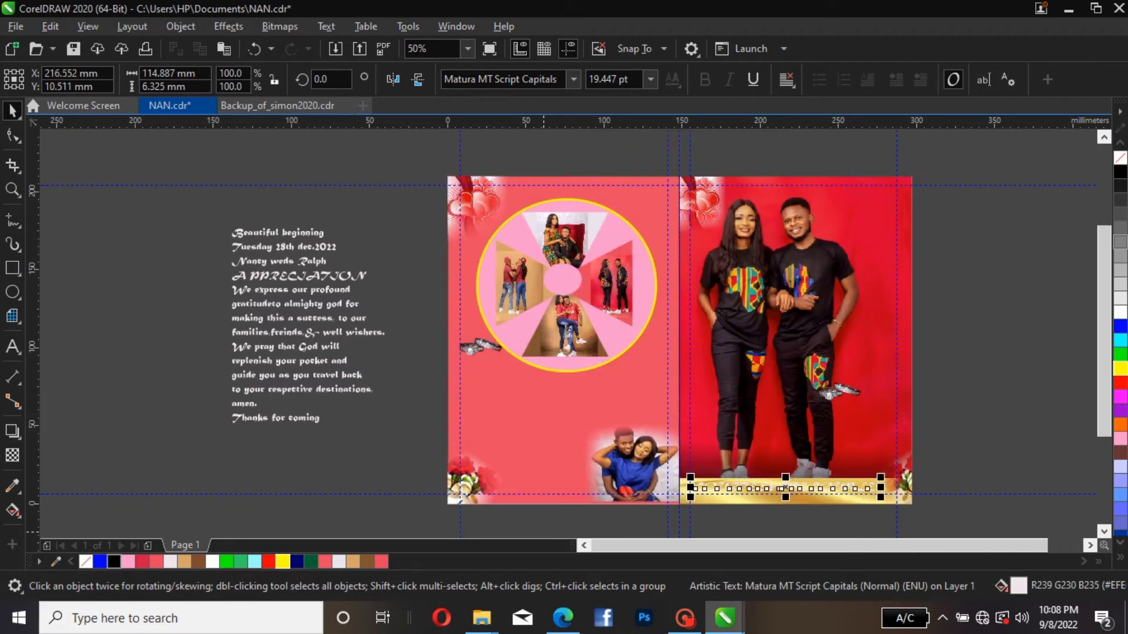
click(114, 562)
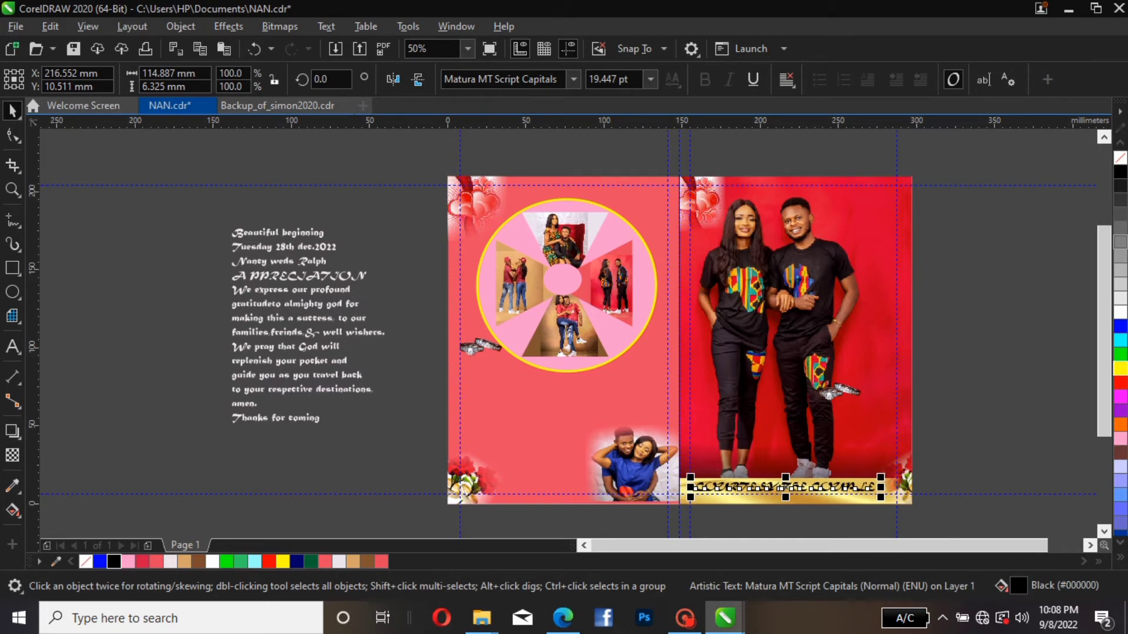
- Set the courtesy line's font to BAD GRUNGE and enlarge it to about 73 mm wide
click(574, 80)
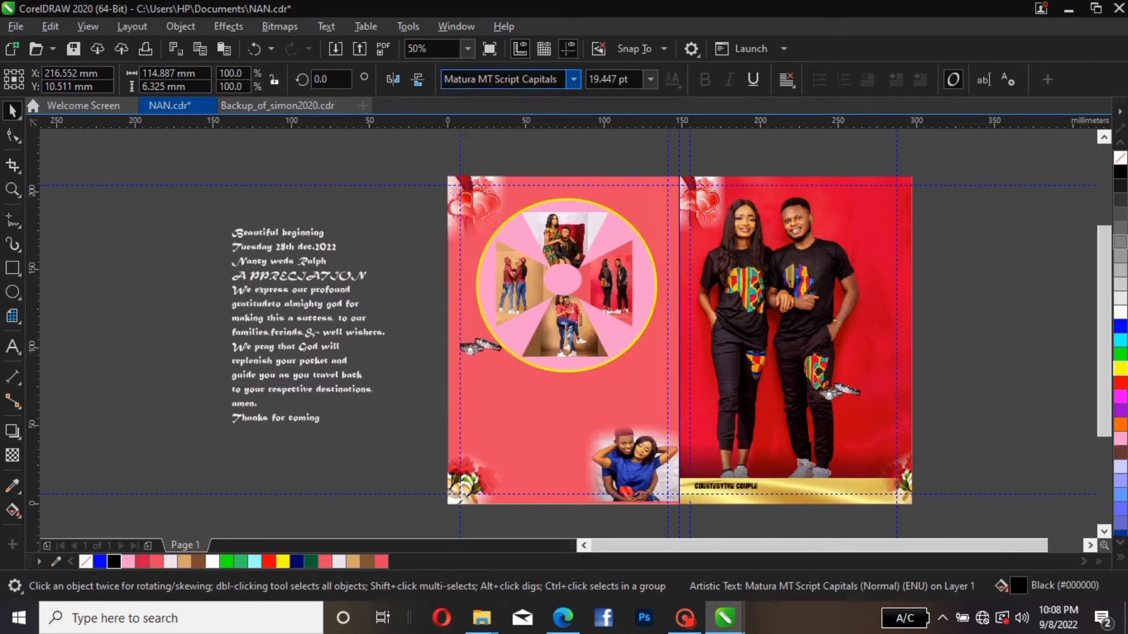
key(Return)
drag(763, 479, 806, 492)
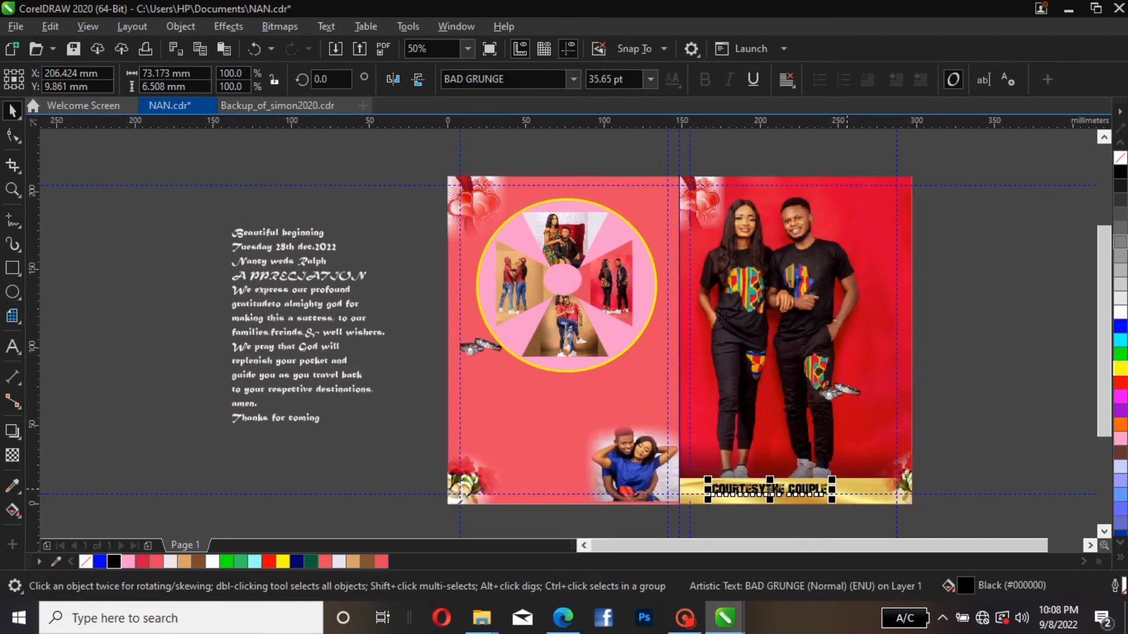
- Nudge the courtesy line vertically until it sits mid-height on the gold band, at a Y position of about 8 mm
key(Down)
key(Down)
key(Down)
key(Down)
key(Down)
key(Down)
key(Down)
key(Down)
key(Down)
key(Down)
key(Down)
key(Down)
key(Down)
key(Down)
key(Down)
key(Down)
key(Down)
key(Down)
key(Down)
key(Escape)
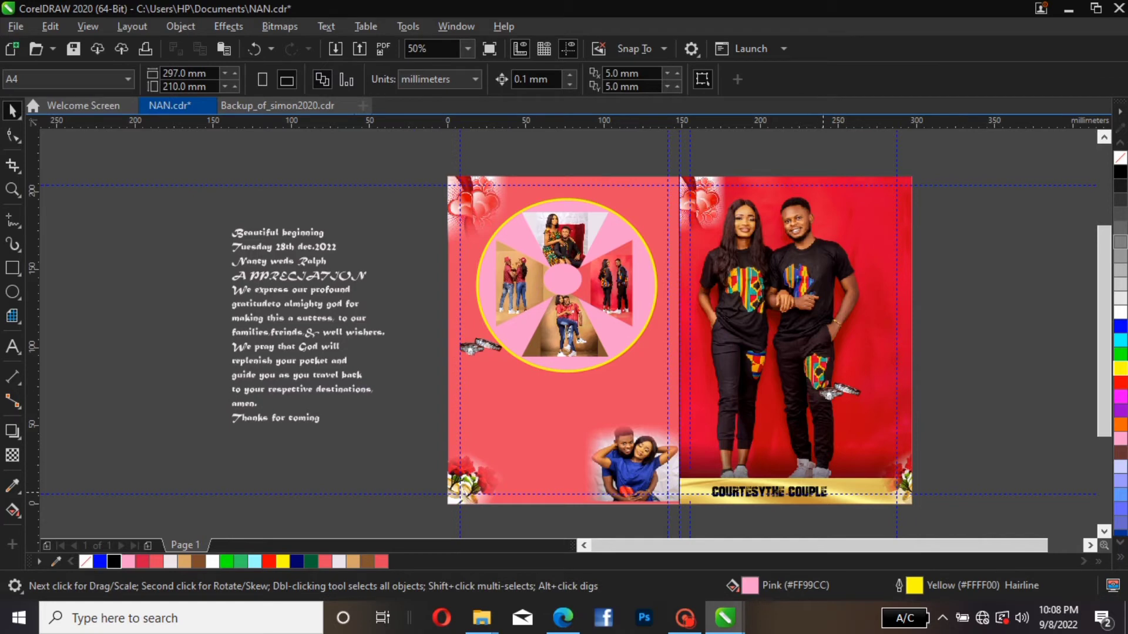
click(780, 493)
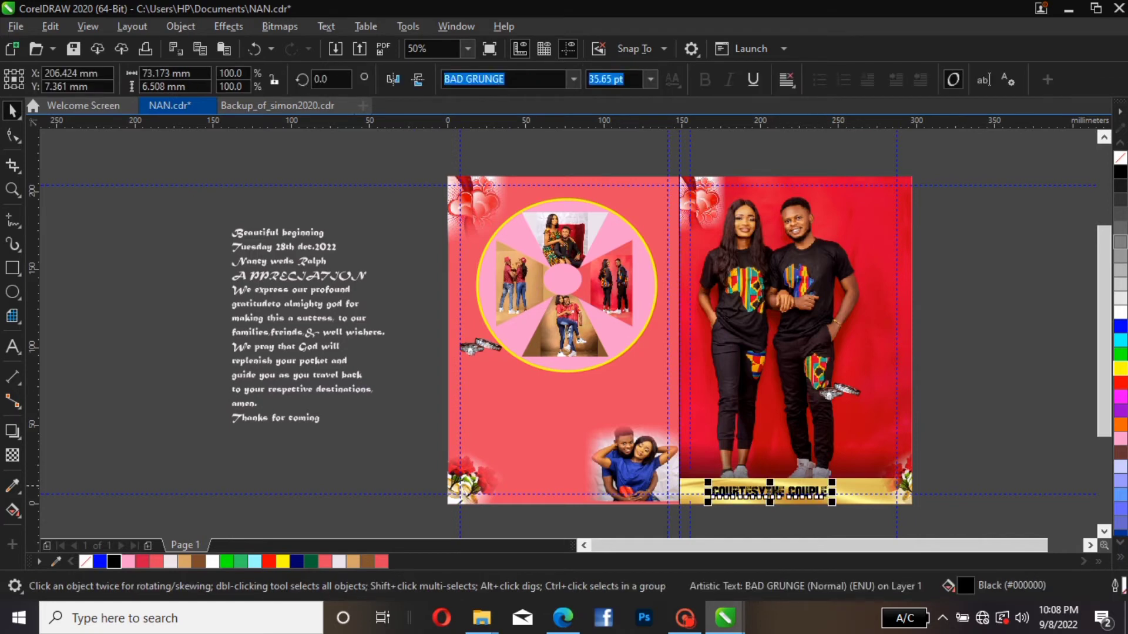
key(Down)
key(Down)
key(Down)
key(Down)
key(Down)
key(Down)
key(Down)
click(942, 416)
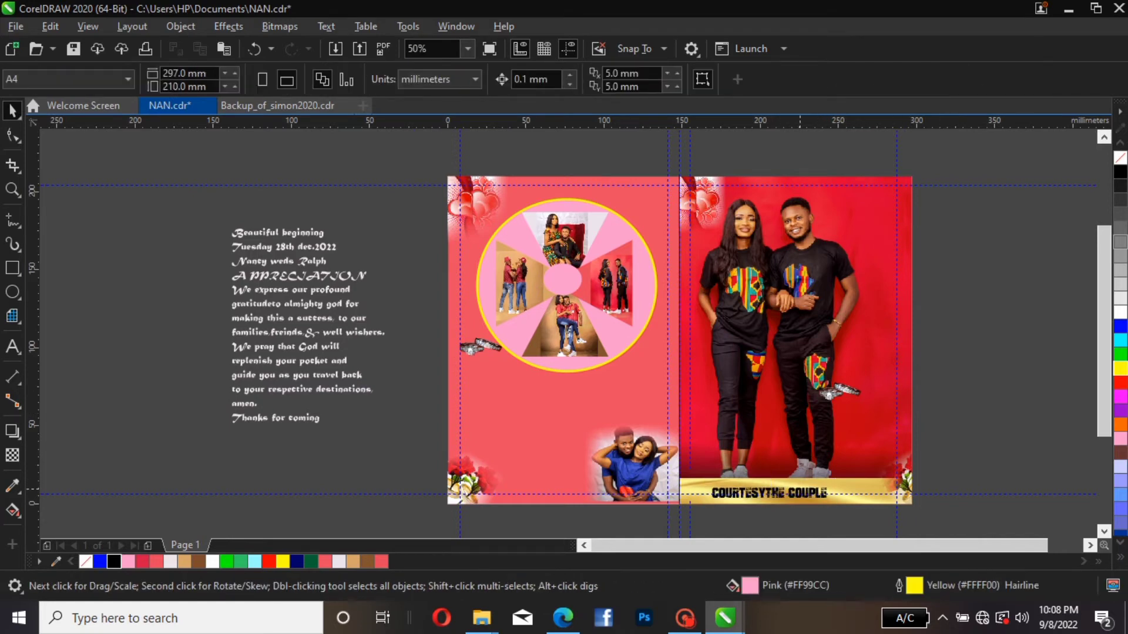
click(811, 492)
key(Down)
key(Down)
key(Down)
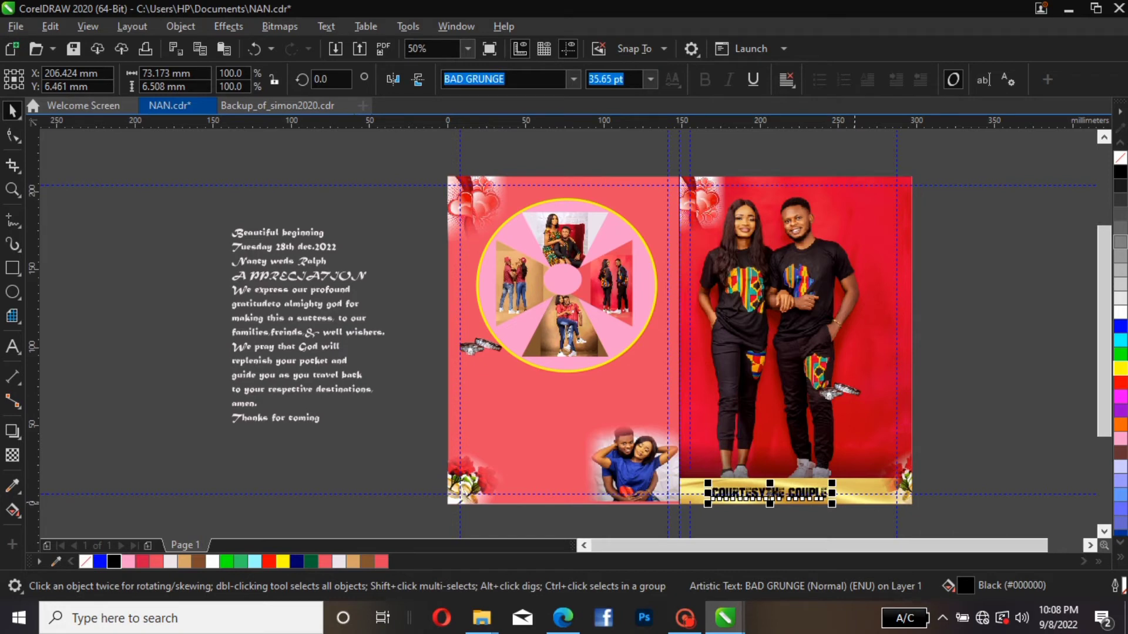
key(Up)
key(Up)
key(Up)
key(Up)
key(Up)
key(Up)
key(Up)
key(Up)
key(Up)
key(Up)
key(Up)
key(Up)
key(Up)
key(Up)
key(Up)
key(Up)
- Lower the bottom horizontal guideline to Y 3.817 mm and reselect the courtesy line
click(951, 494)
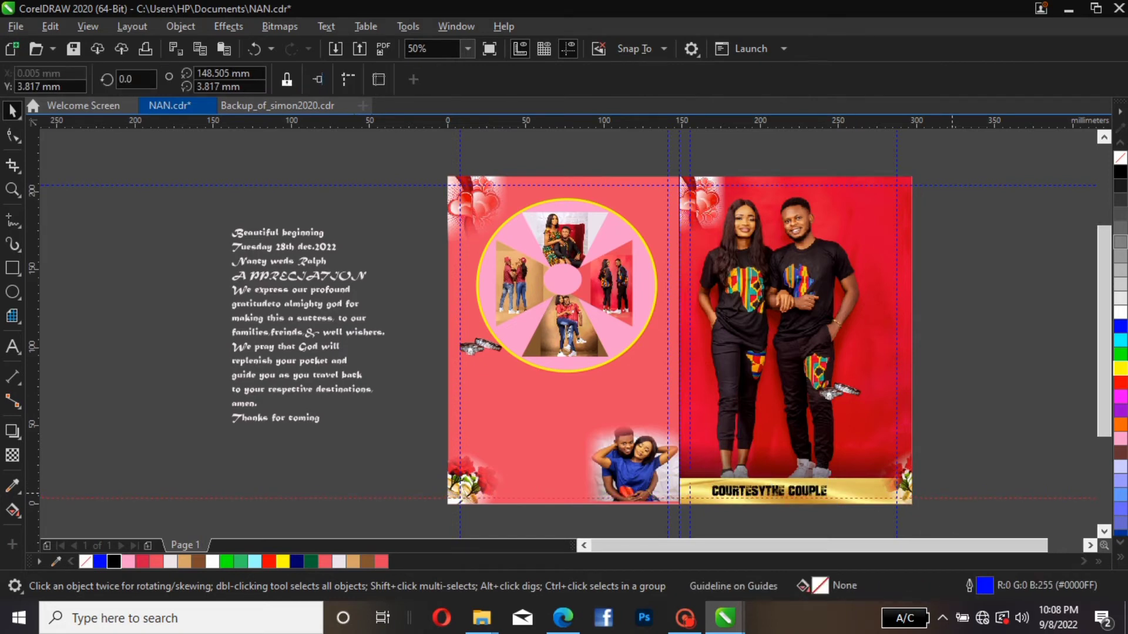
click(811, 491)
key(Up)
key(Down)
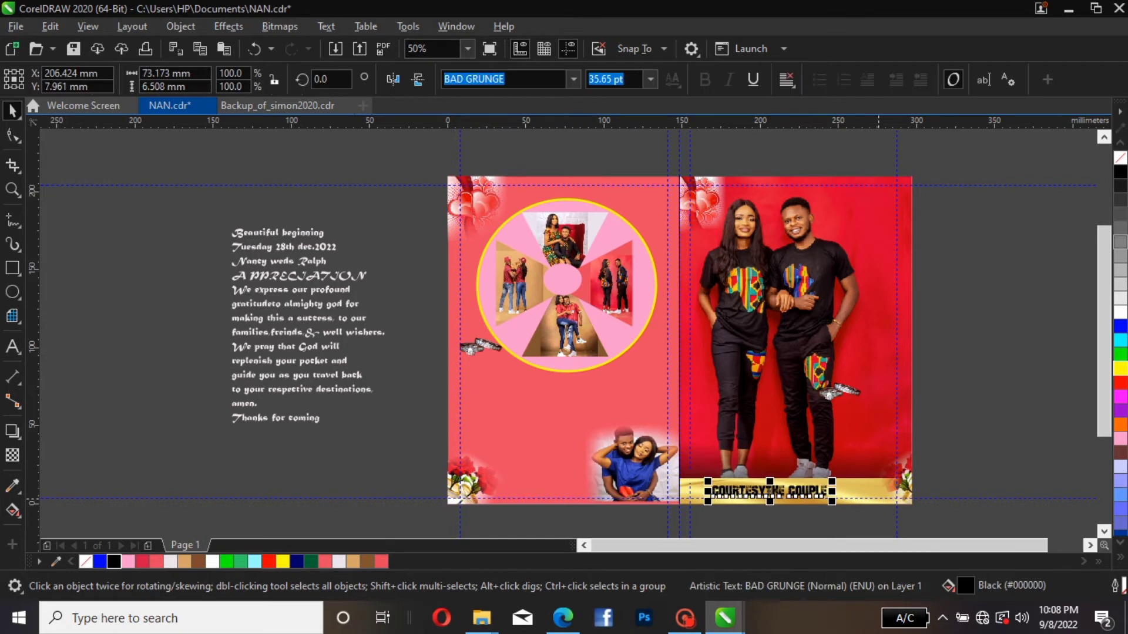
- Open the full-page PowerClip and the nested cover photo PowerClip for editing
click(869, 486)
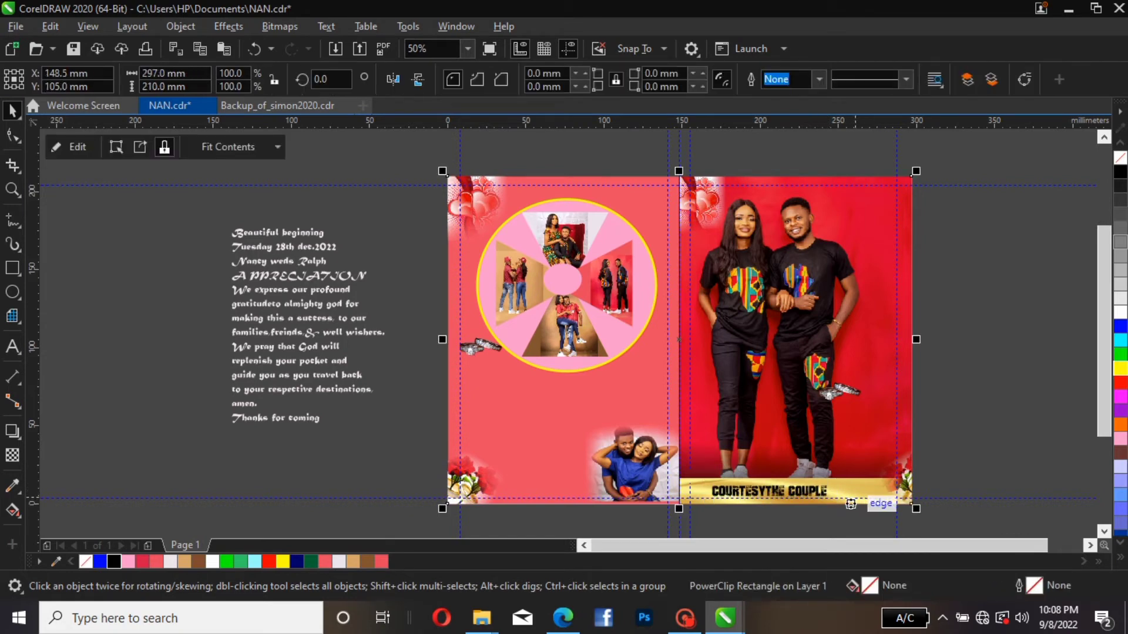
click(911, 485)
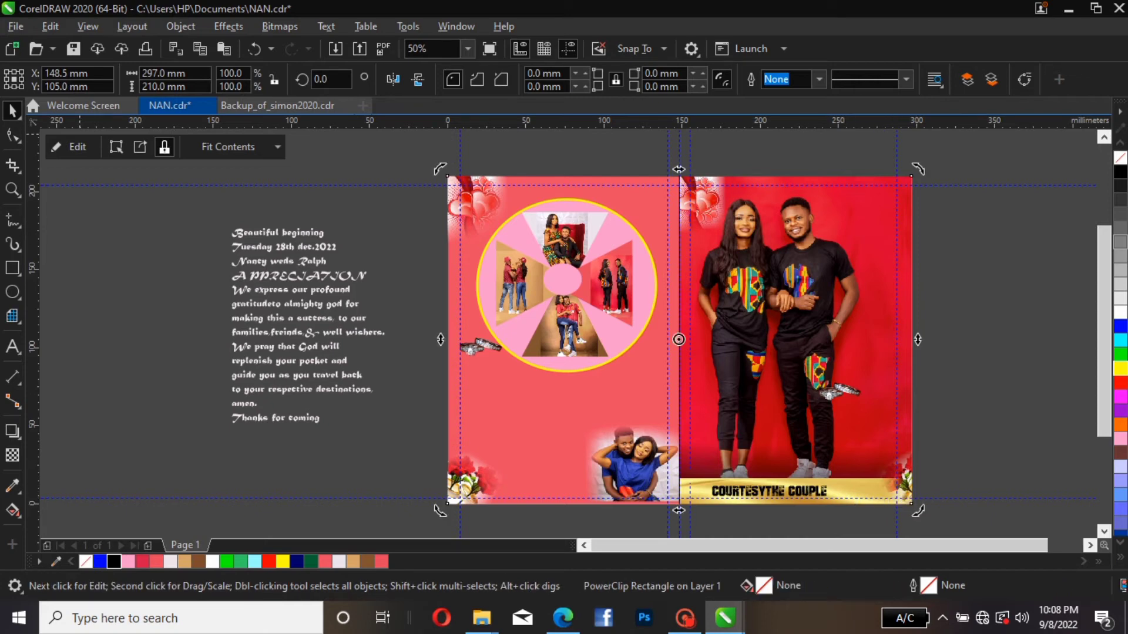
click(69, 146)
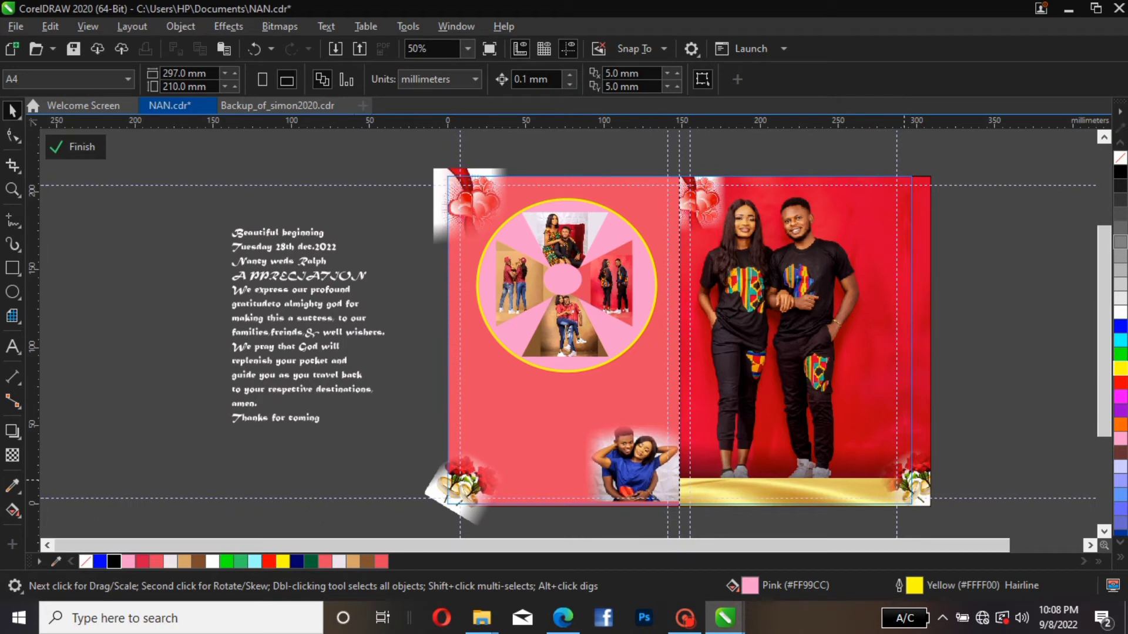
click(75, 146)
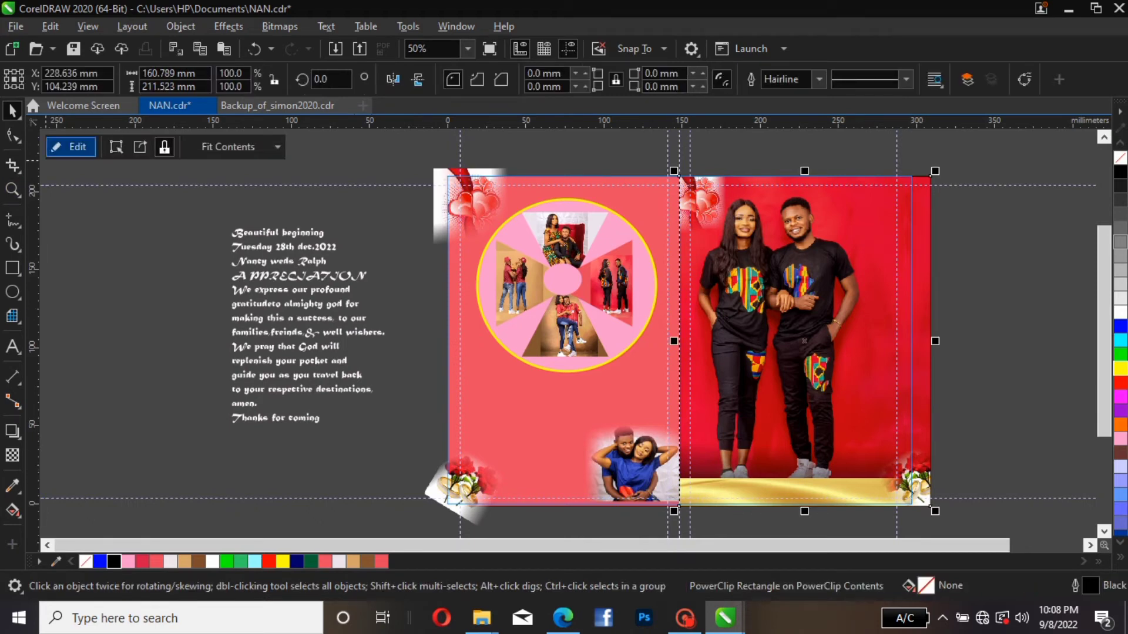
click(69, 147)
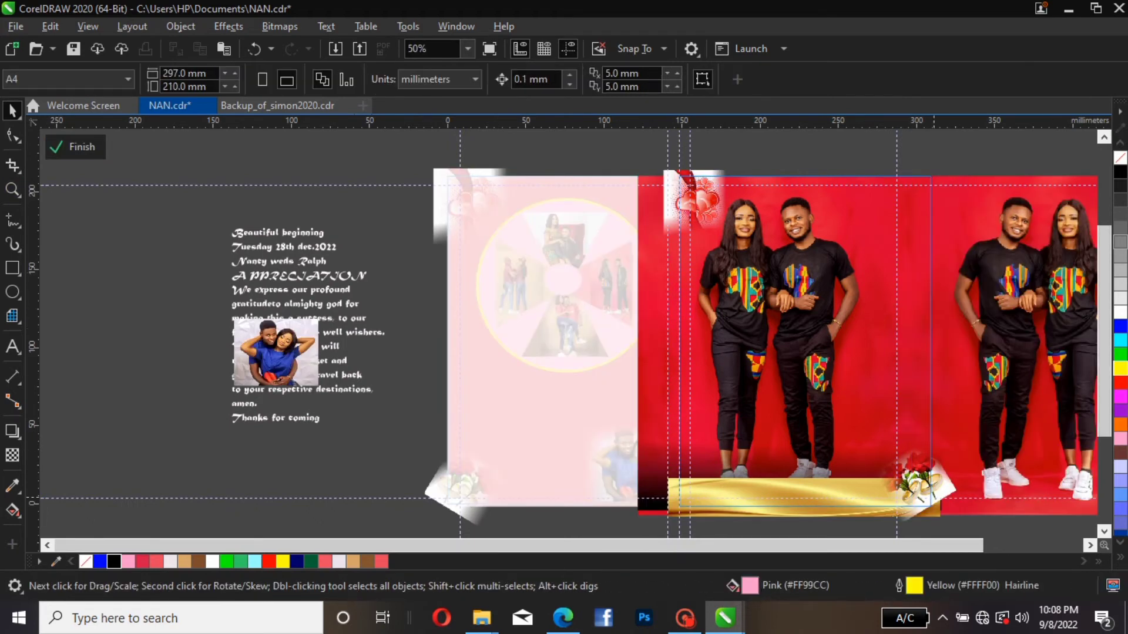
- Enlarge the roses-and-rings image to about 73 by 72 mm and shift it slightly toward the cover's lower outer corner
click(867, 436)
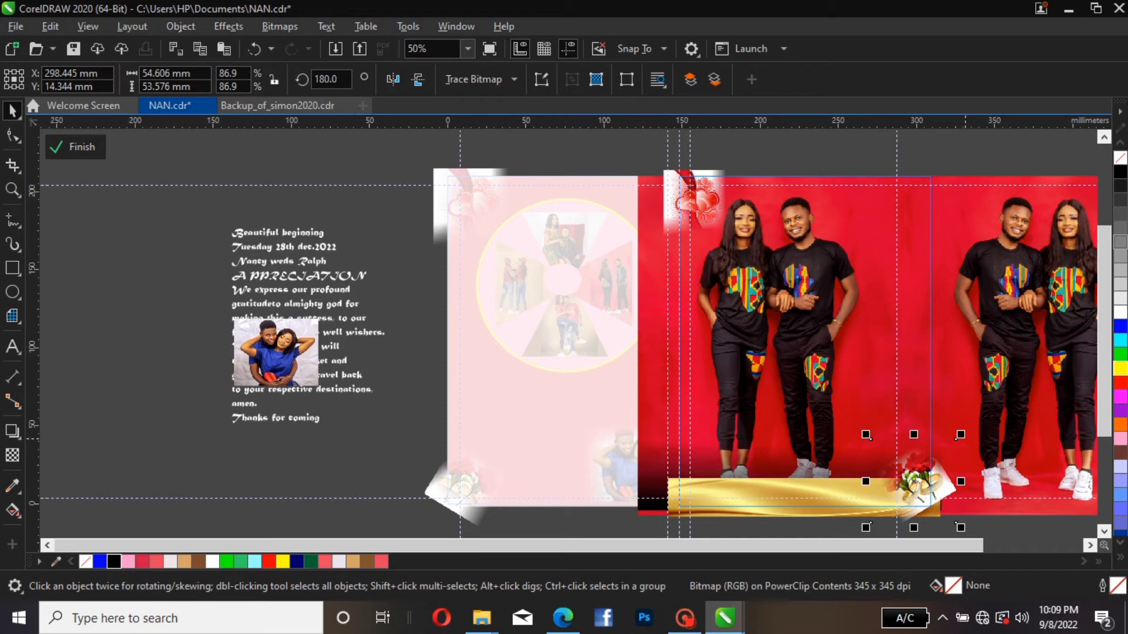
drag(867, 435, 860, 438)
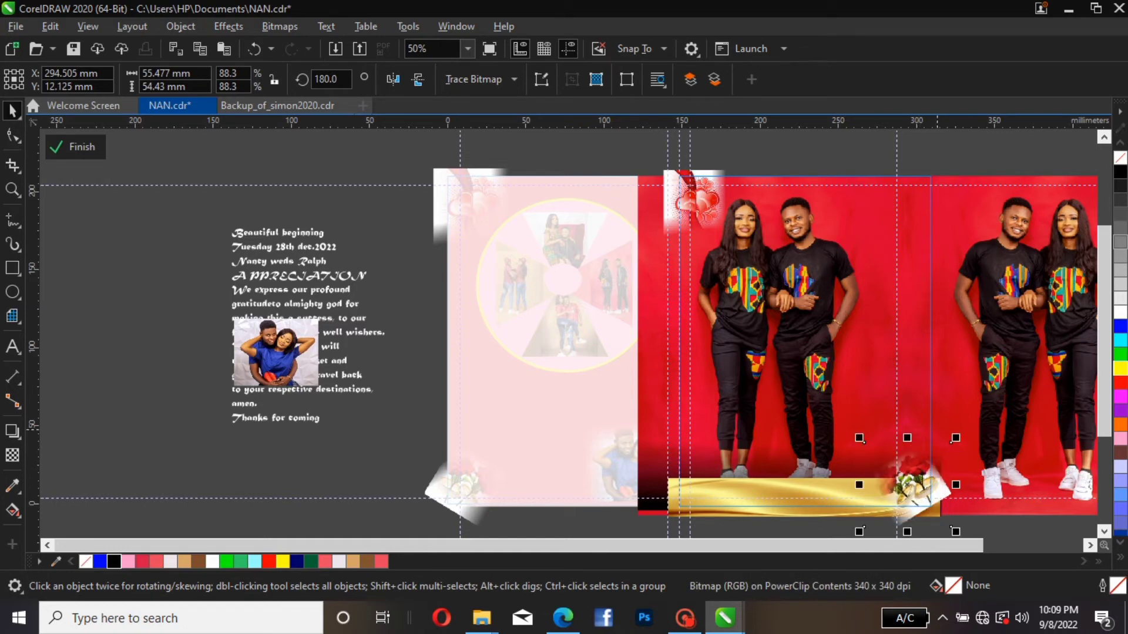
drag(860, 439, 849, 428)
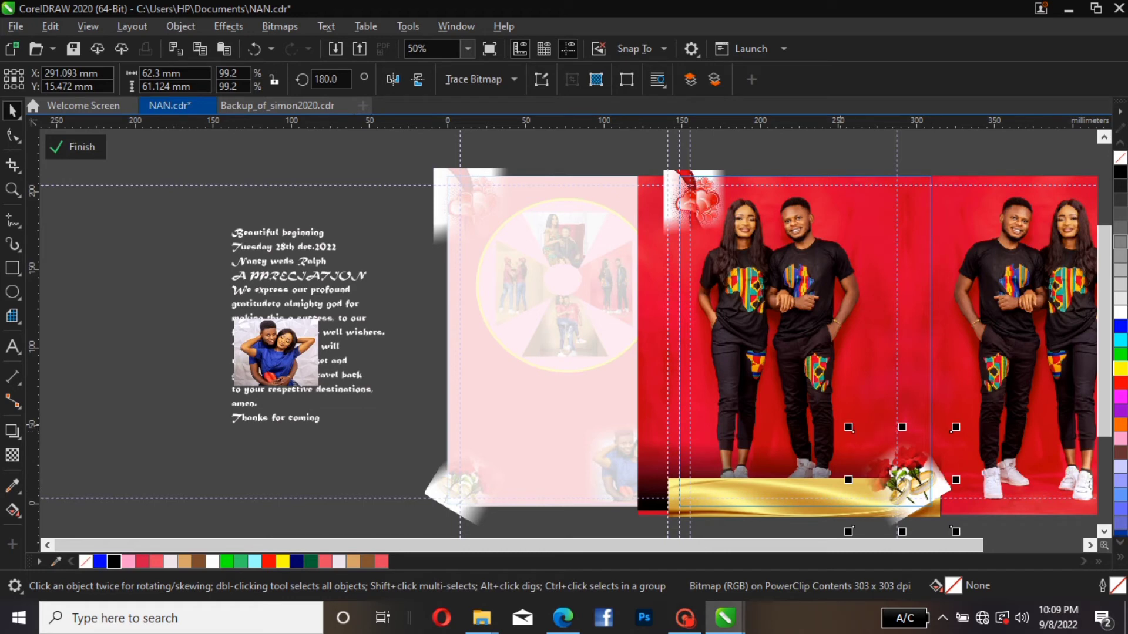
drag(849, 428, 833, 412)
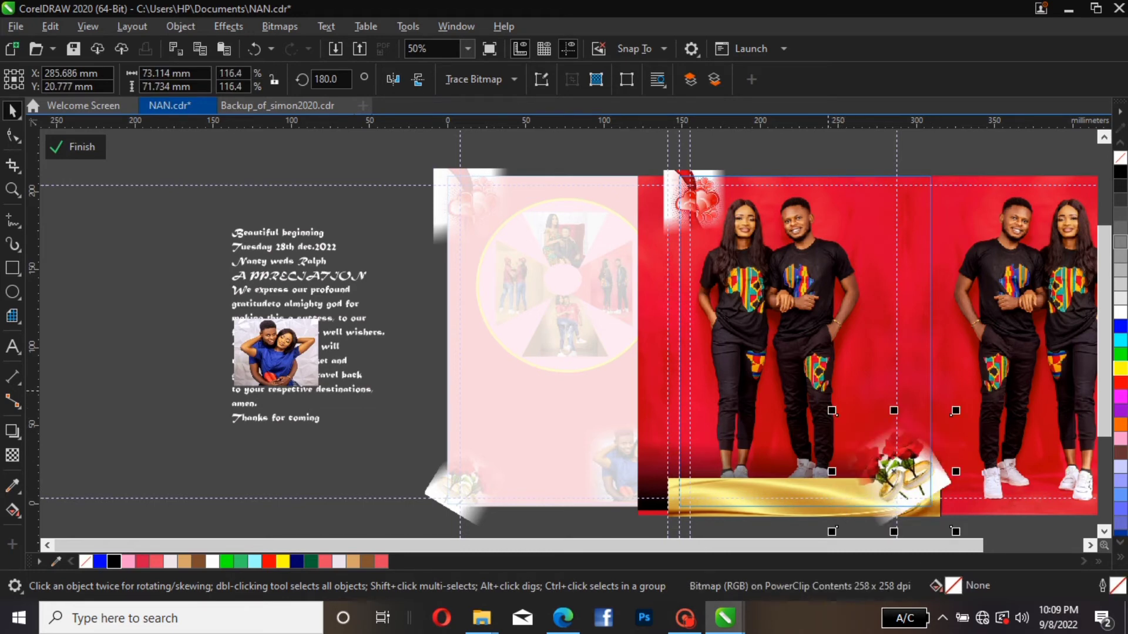
drag(926, 492, 927, 498)
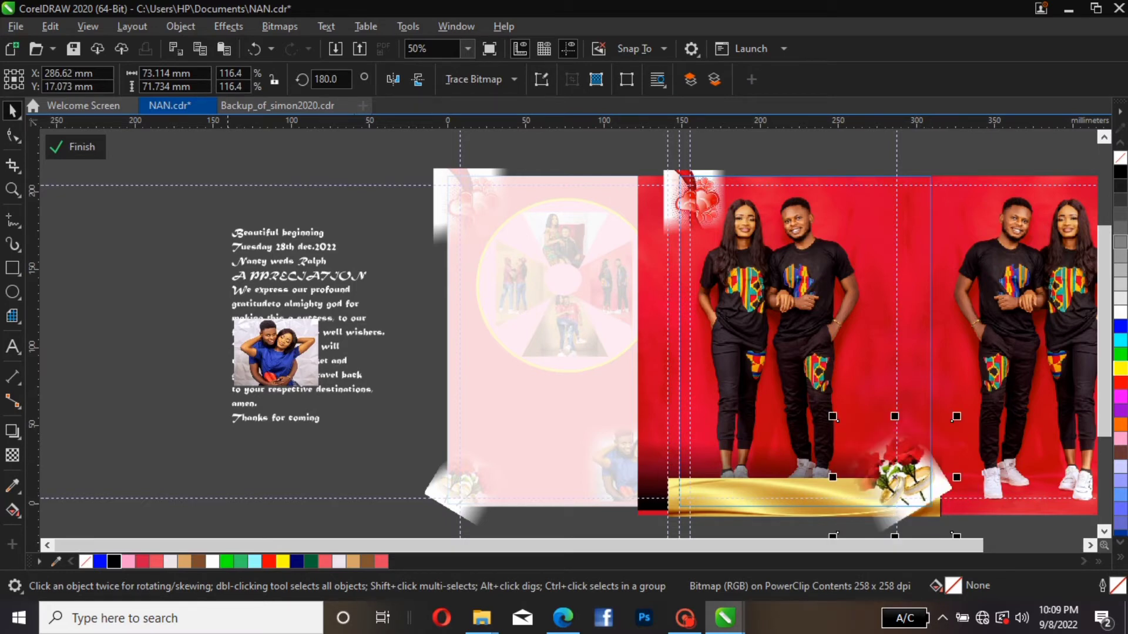
- Finish editing both PowerClip levels to return to the full page layout
click(75, 147)
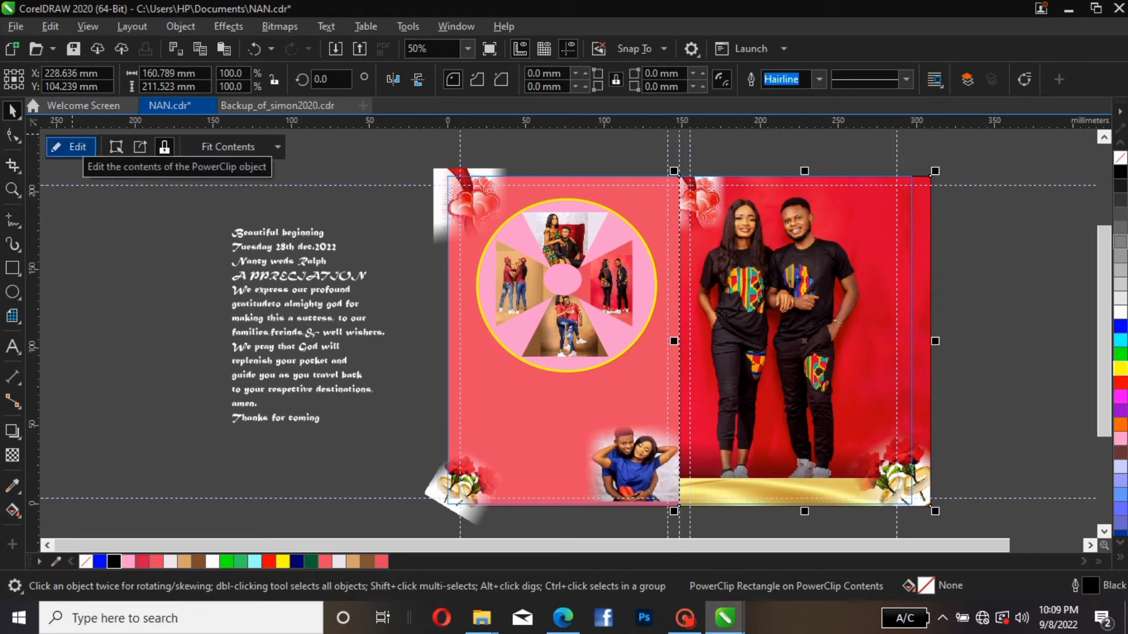
click(74, 148)
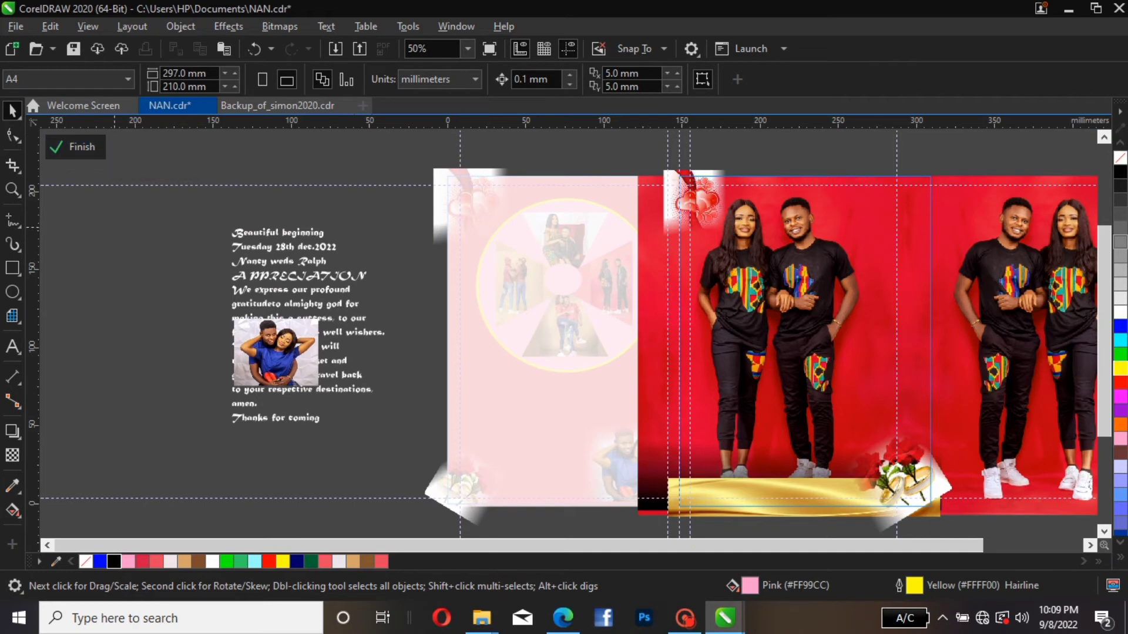
click(75, 147)
click(75, 147)
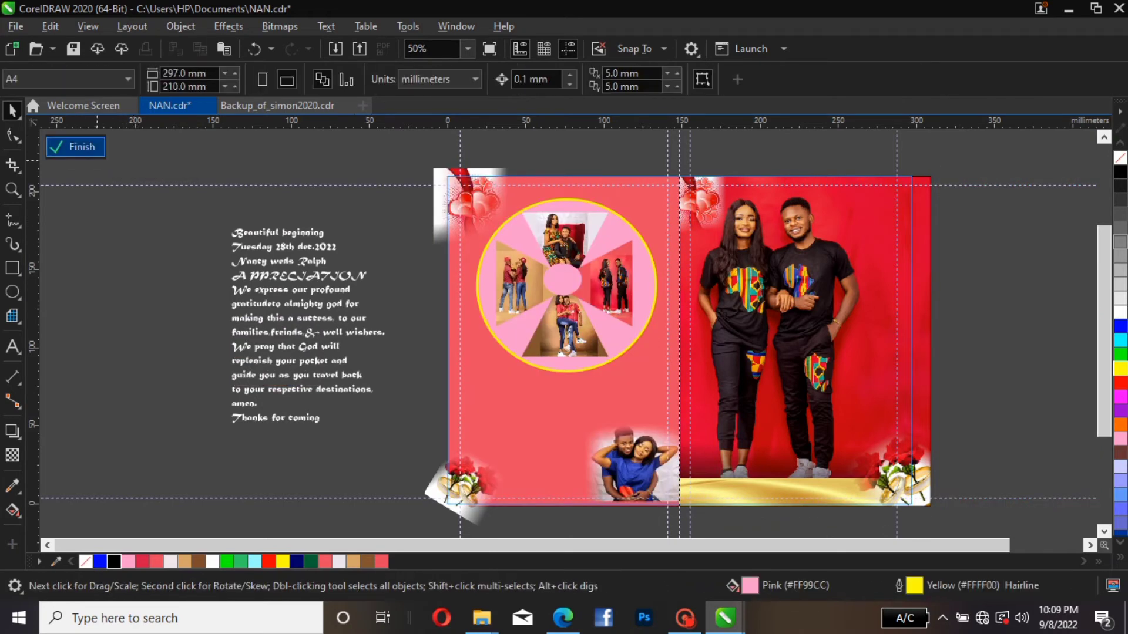
click(75, 147)
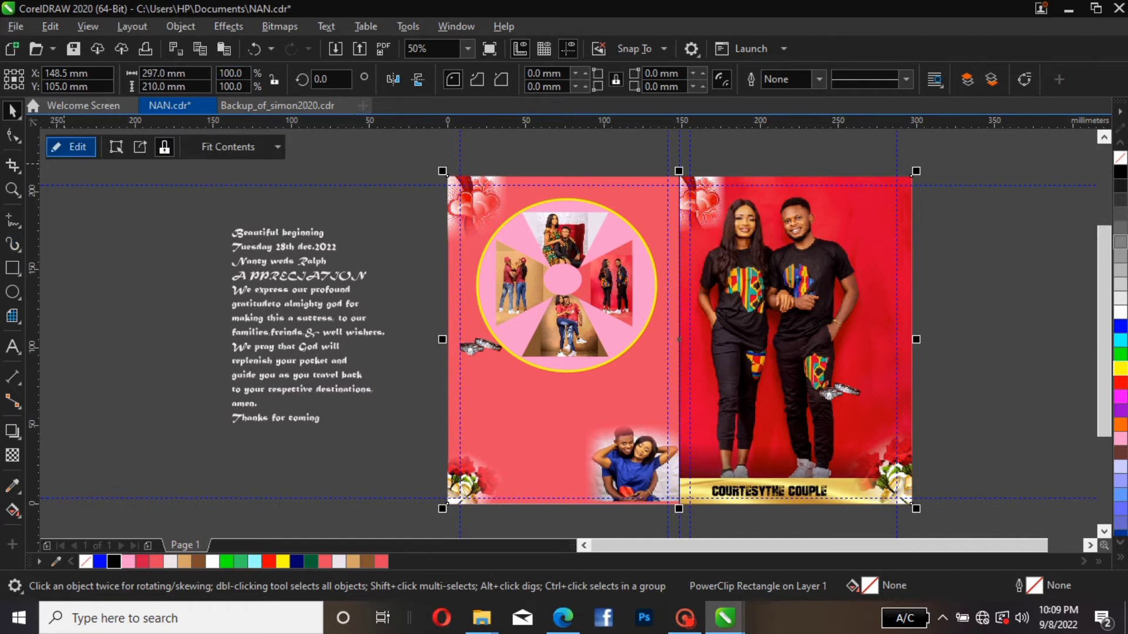
- Reopen both PowerClips and move the roses-and-rings image inward to about X 277 mm, Y 21 mm
click(71, 147)
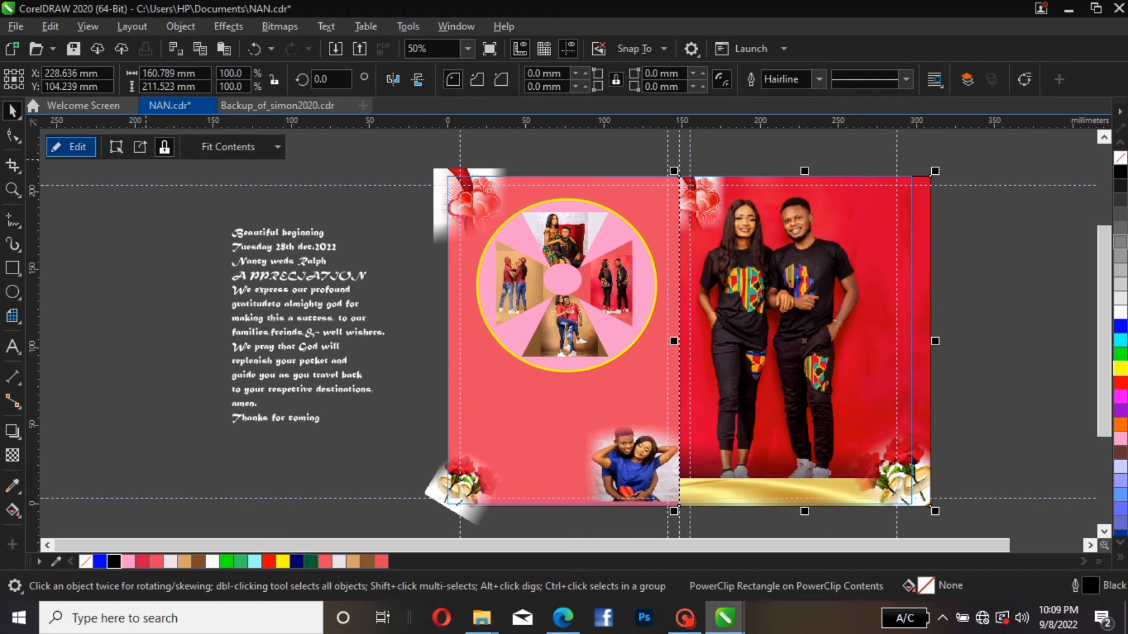
click(71, 147)
mouse_move(923, 493)
mouse_down()
mouse_move(902, 476)
mouse_move(903, 495)
mouse_up()
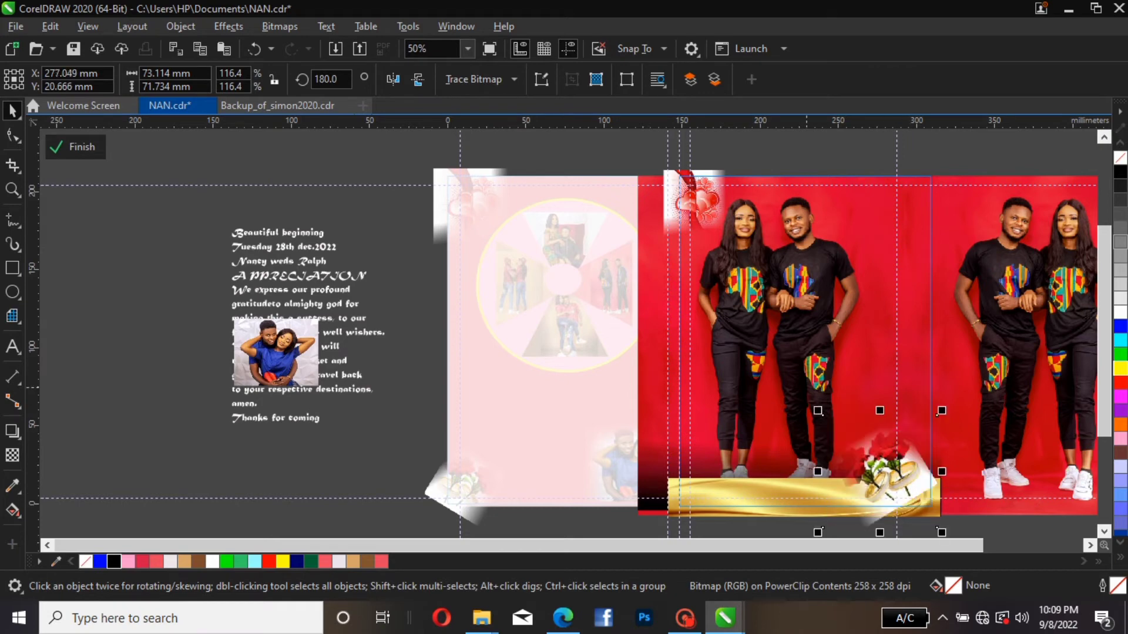
- Nudge the main couple photo on the cover horizontally toward the outer edge, to about X 217.5 mm
click(799, 377)
key(Right)
key(Right)
key(Right)
key(Right)
key(Right)
key(Right)
key(Right)
key(Right)
key(Right)
key(Right)
key(Right)
key(Right)
key(Right)
key(Right)
key(Right)
key(Right)
key(Right)
key(Right)
key(Right)
key(Right)
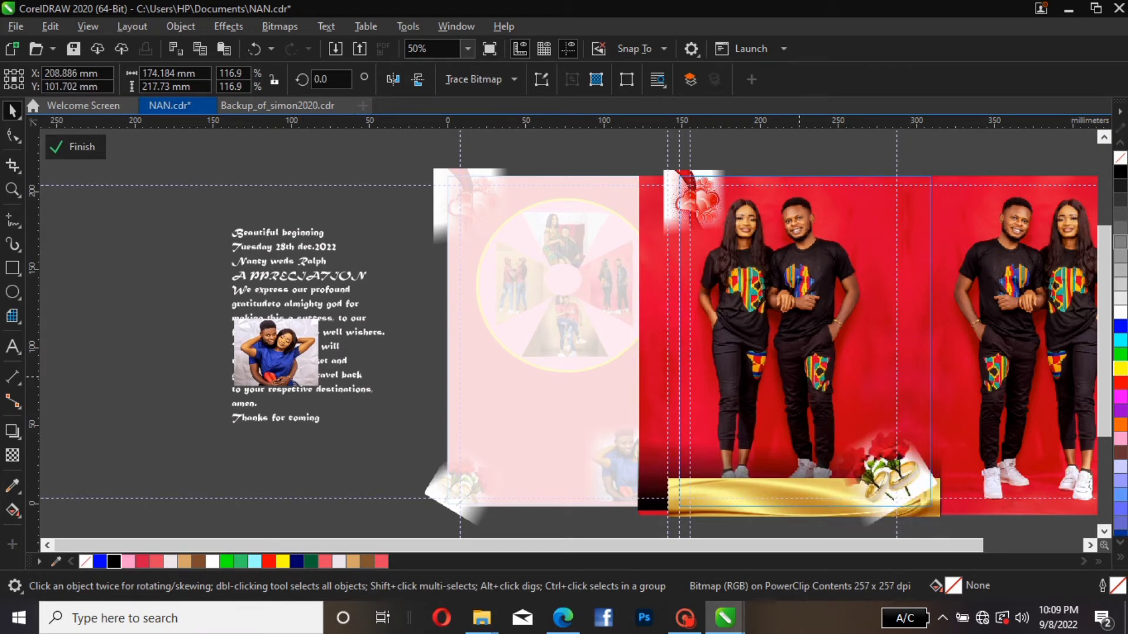
key(Right)
key(Right)
key(Right)
key(Right)
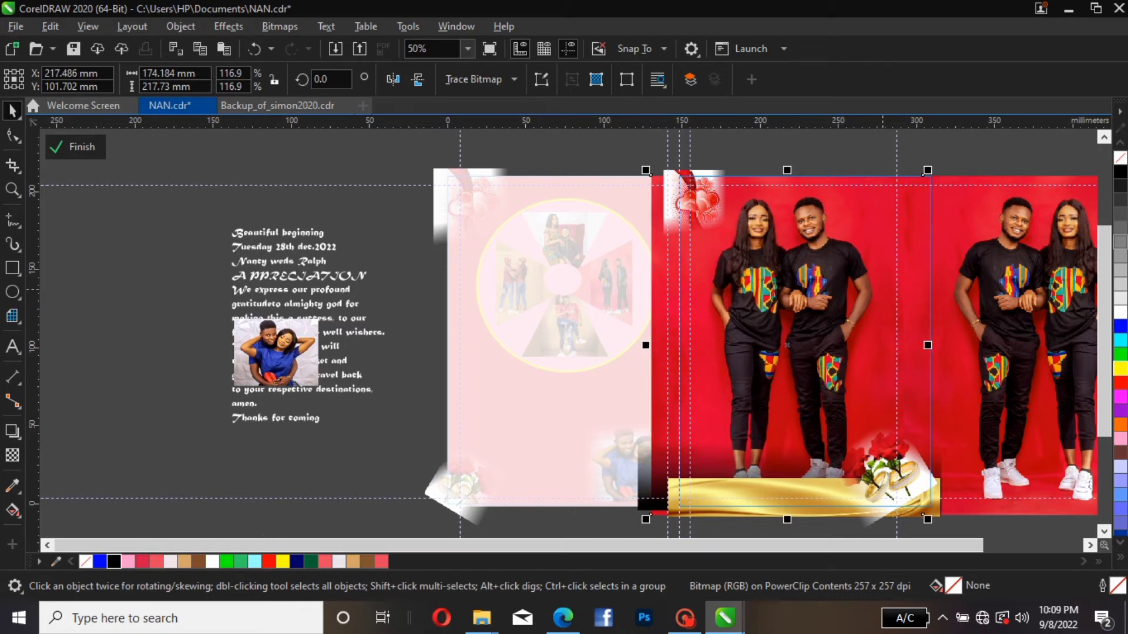
- Lower the gold band beneath the couple on the cover to about Y 0.4 mm
click(739, 480)
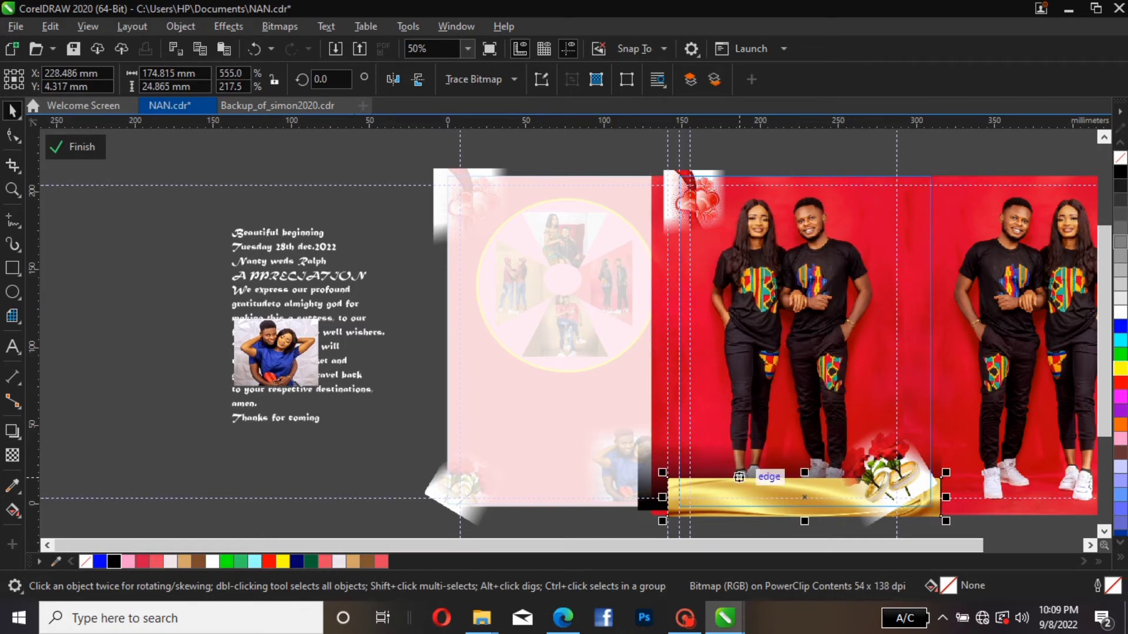
key(Down)
key(Down)
key(Down)
key(Down)
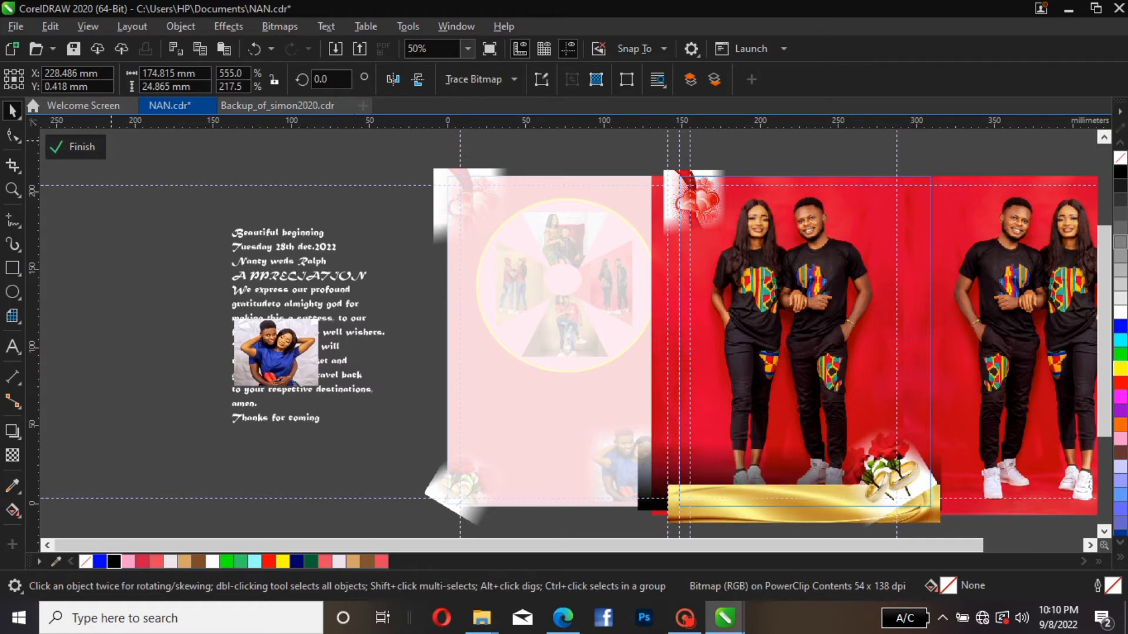
- Finish editing both PowerClip levels to return to the full page layout
click(76, 147)
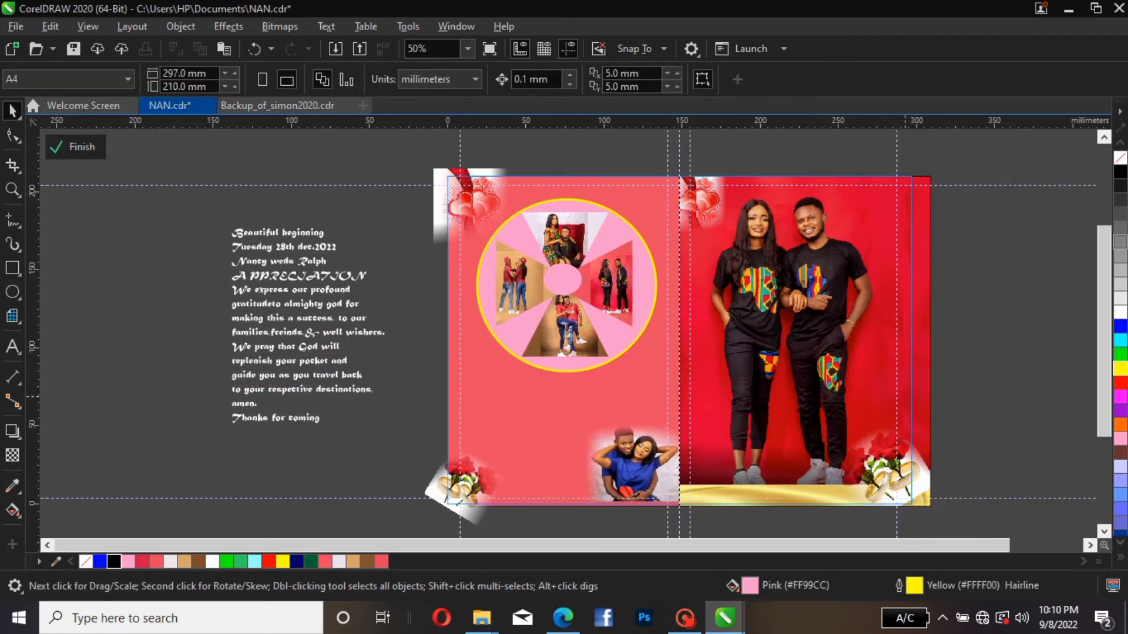
click(905, 397)
click(73, 147)
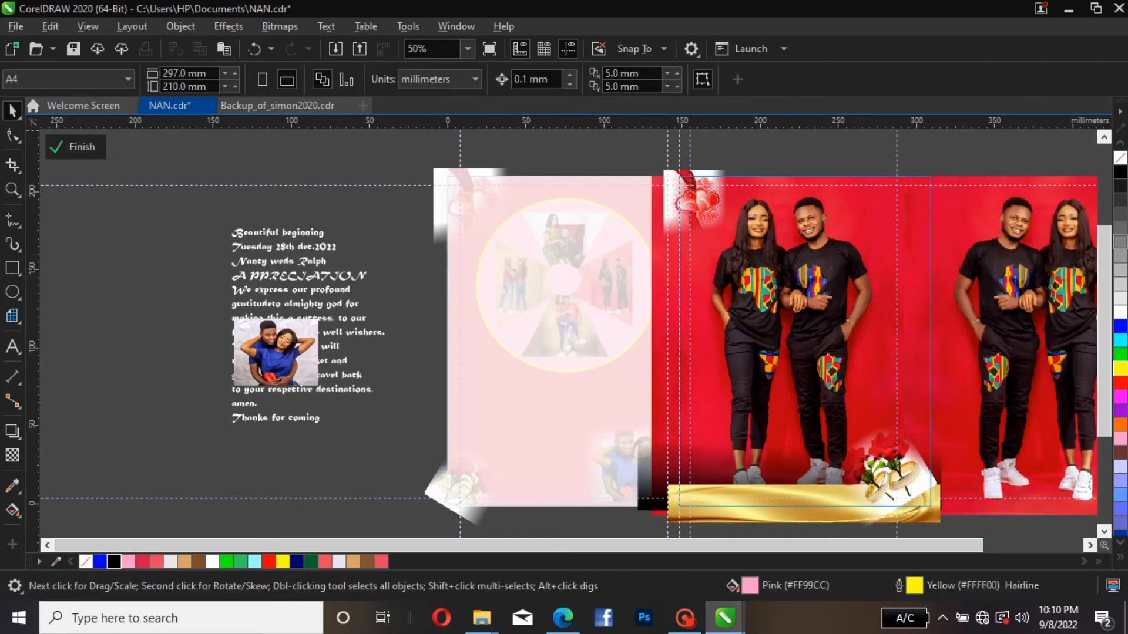
click(76, 147)
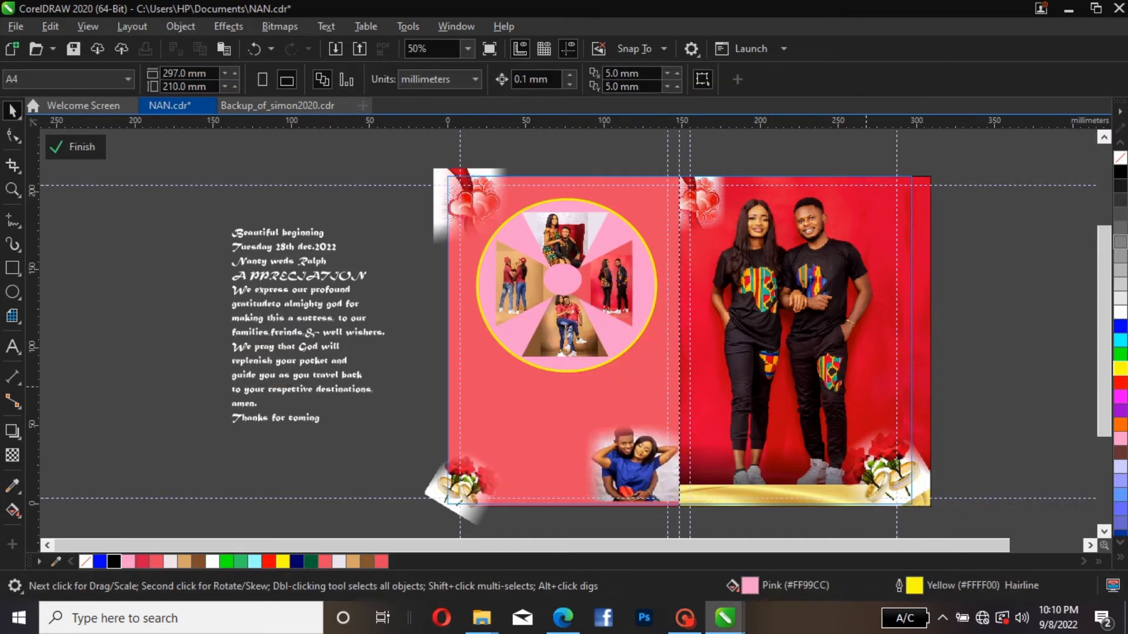
click(99, 244)
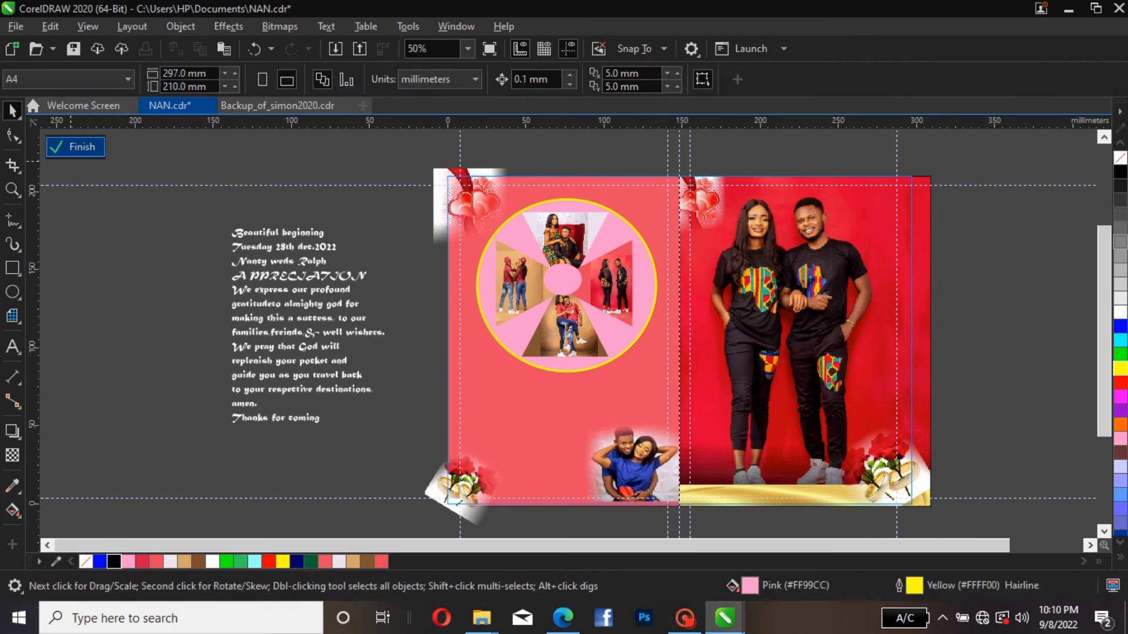
click(76, 147)
click(1075, 348)
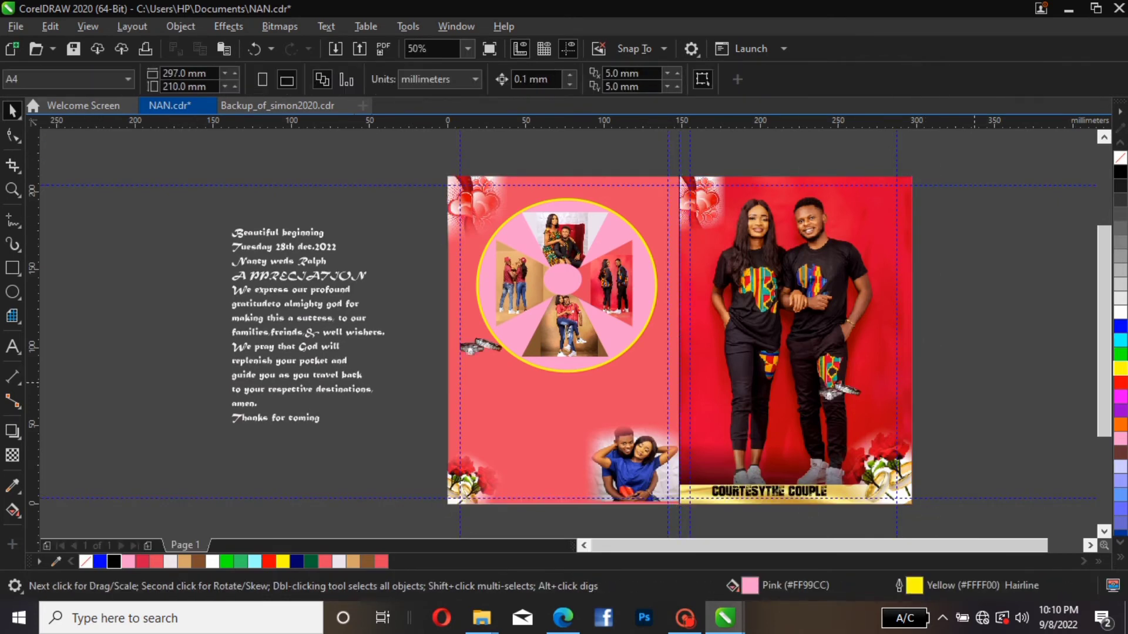
- Move the courtesy text along the gold band toward the outer edge, to about X 216.3 mm
click(822, 495)
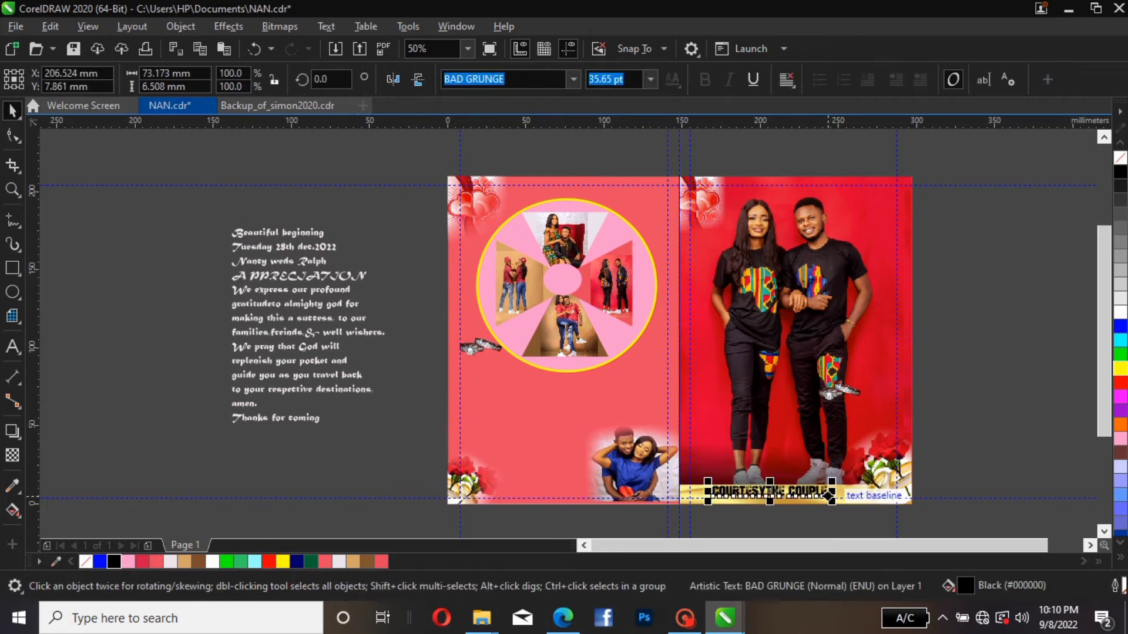
drag(829, 498, 843, 498)
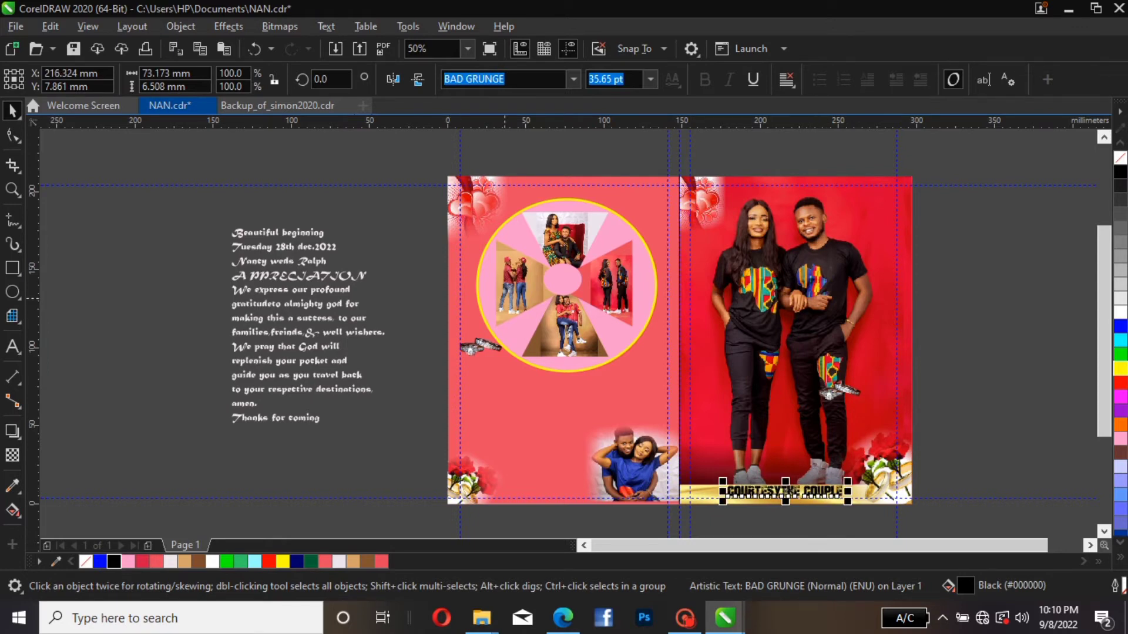
- Cut the "Beautiful beginning" line out of the text block beside the page
click(250, 233)
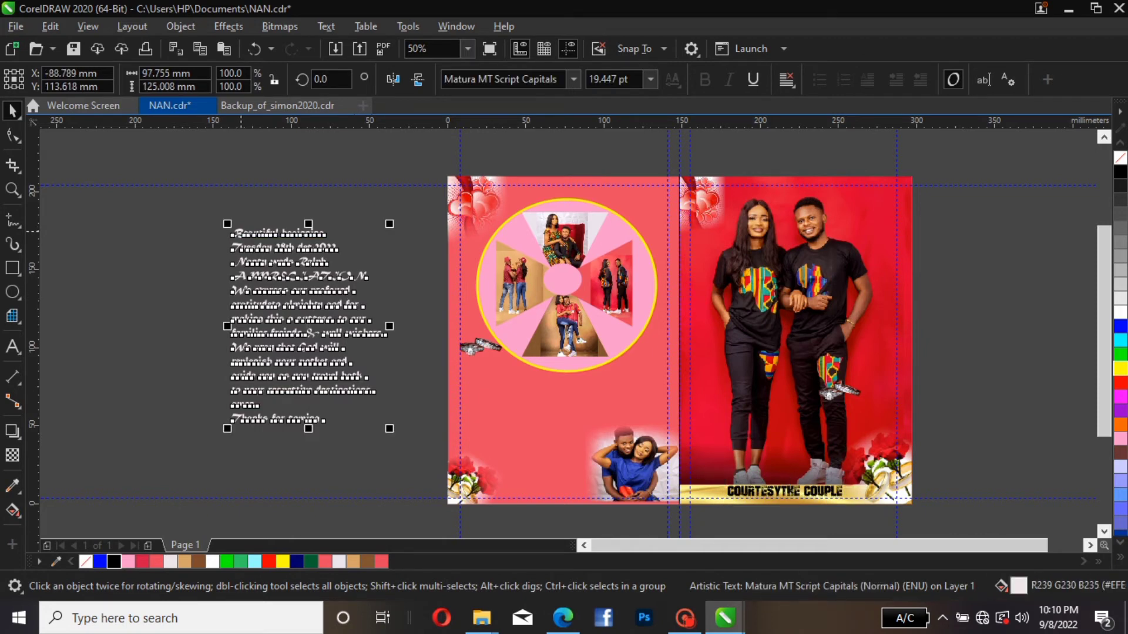
click(250, 233)
double_click(232, 235)
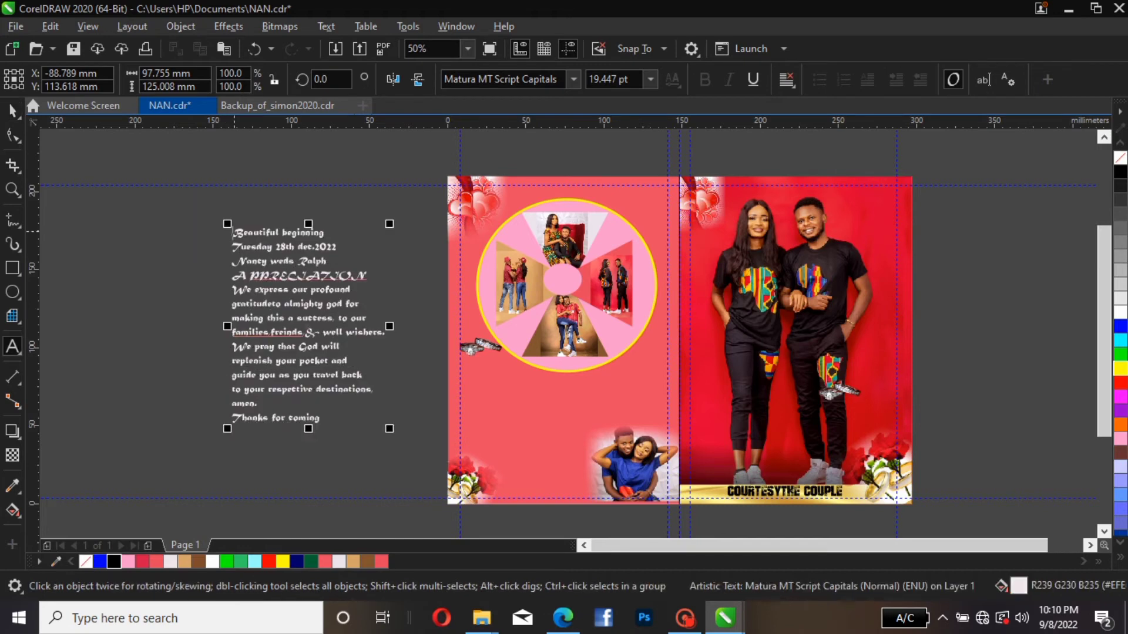
drag(232, 233, 324, 234)
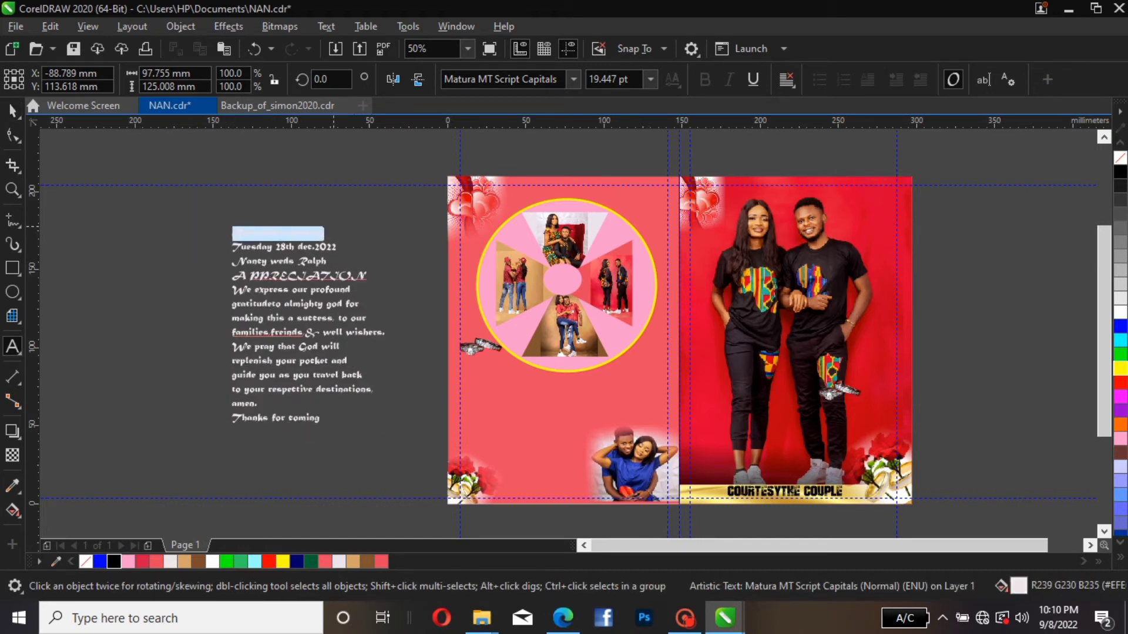
right_click(308, 232)
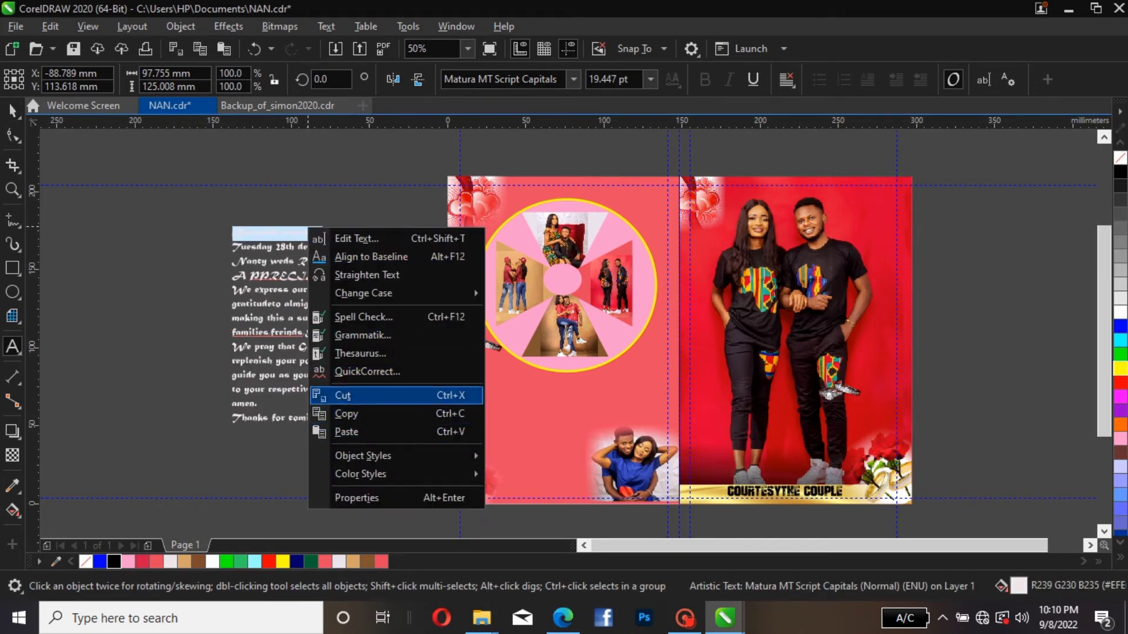
click(347, 395)
click(830, 185)
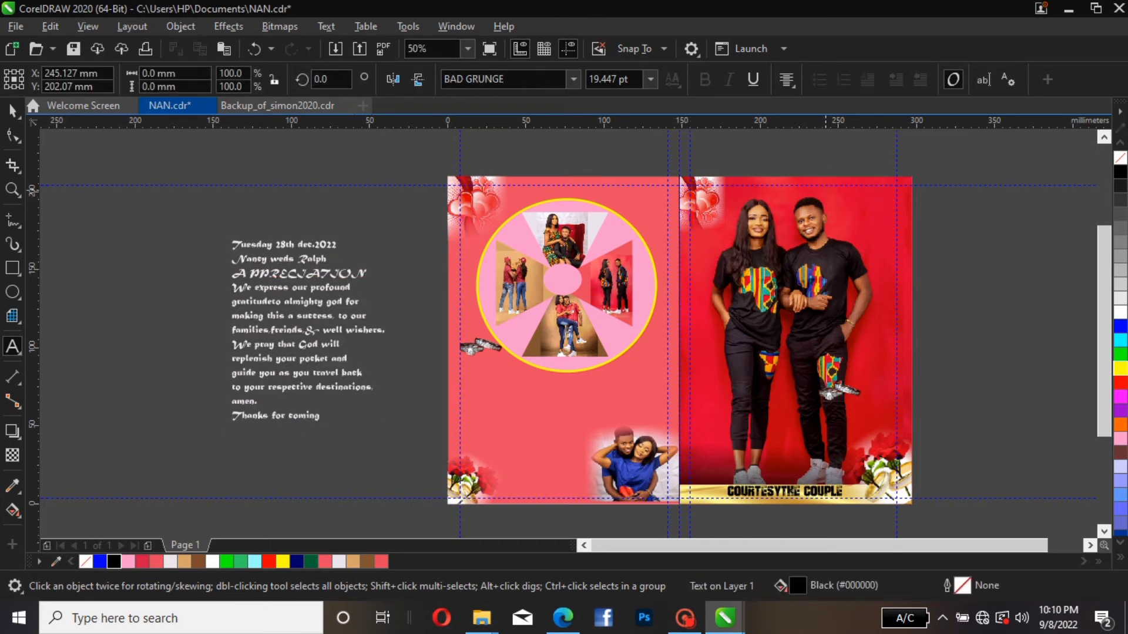
right_click(830, 185)
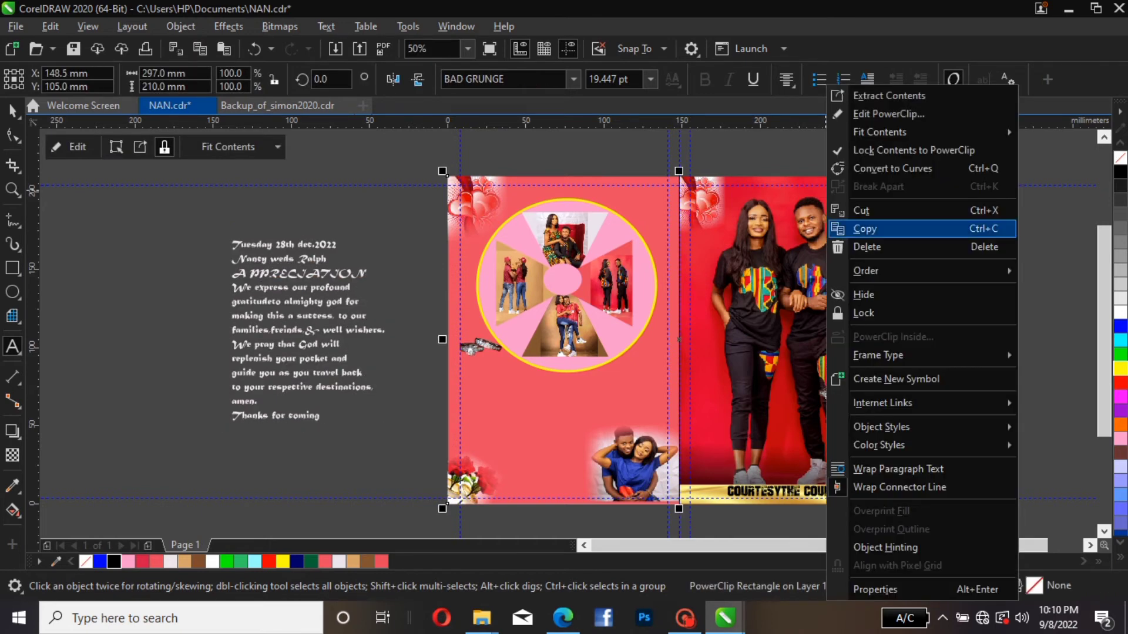
click(864, 229)
click(822, 172)
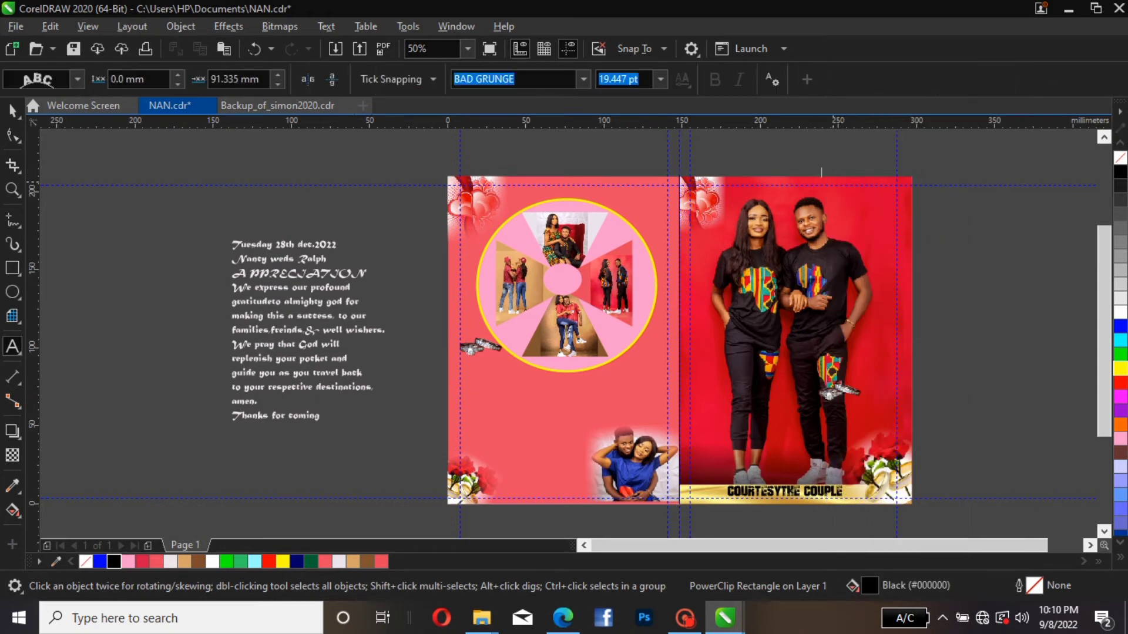
click(843, 176)
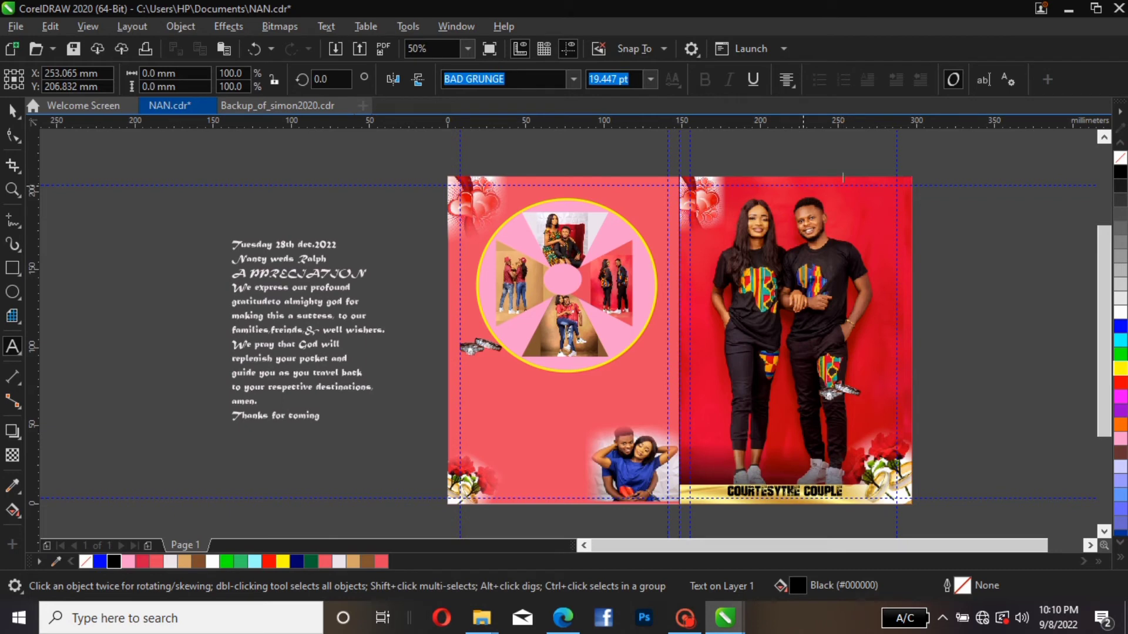
click(843, 176)
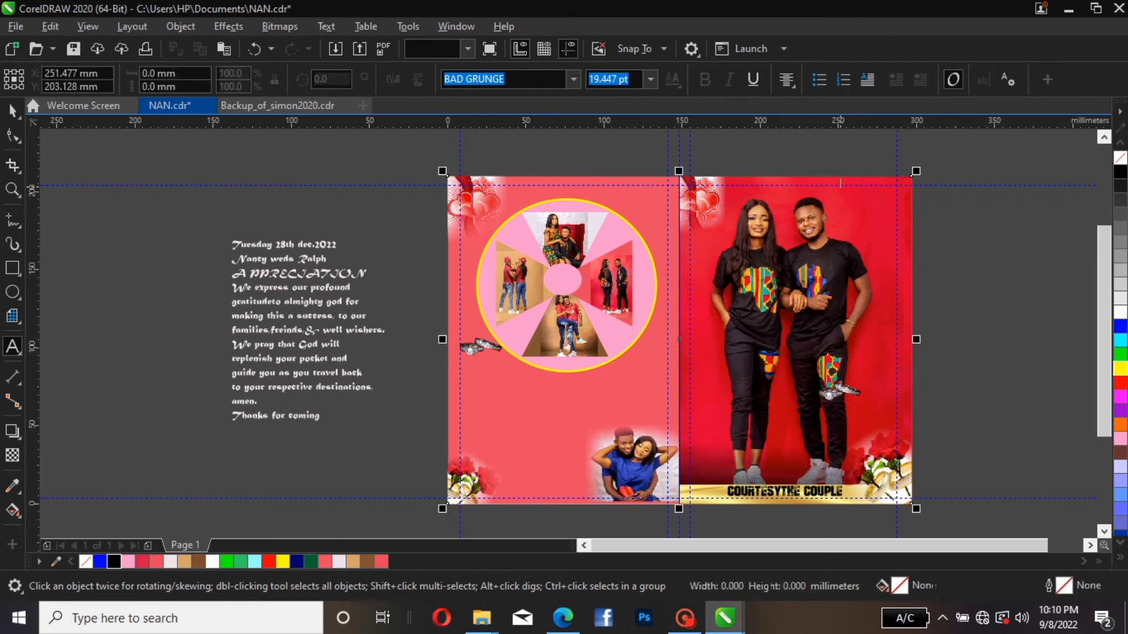
click(839, 183)
right_click(840, 182)
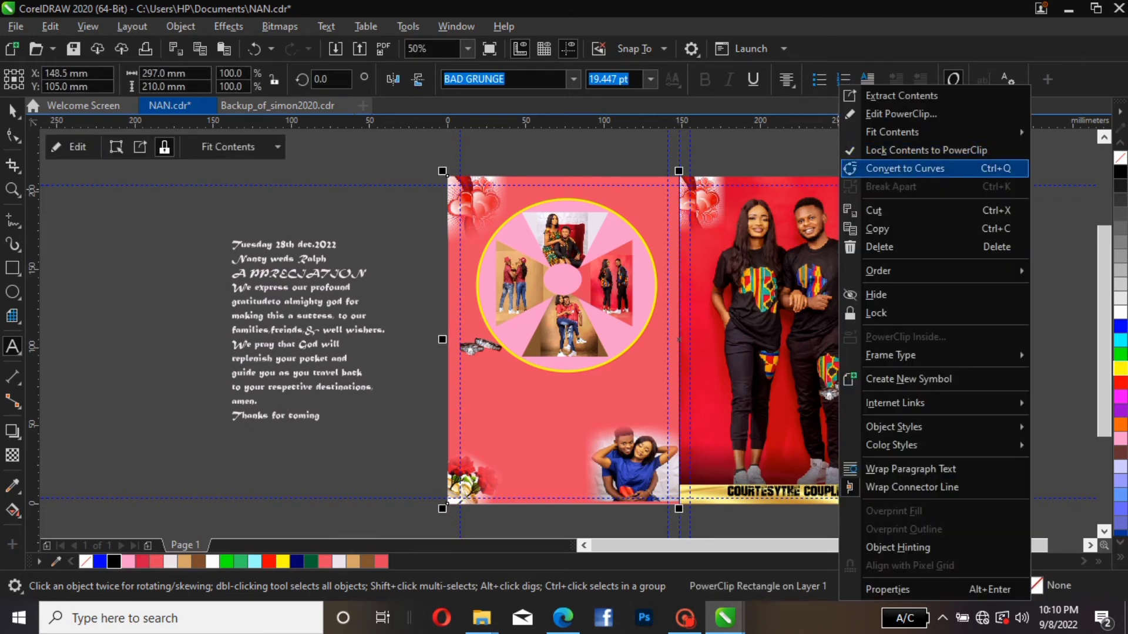
mouse_move(869, 270)
click(776, 289)
click(791, 156)
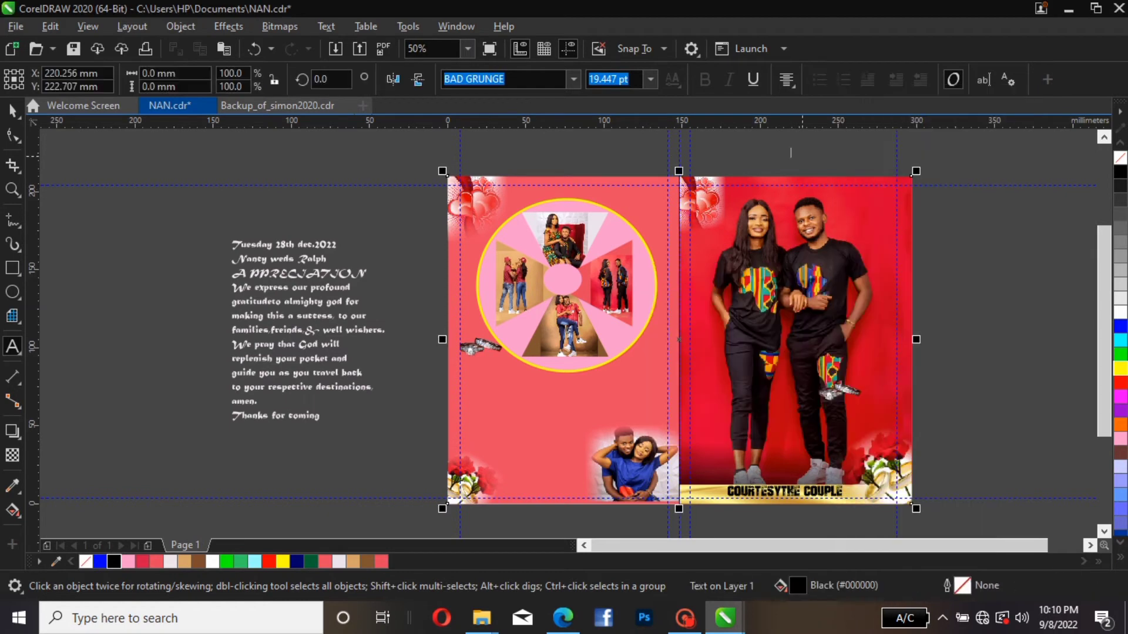
right_click(803, 157)
click(368, 402)
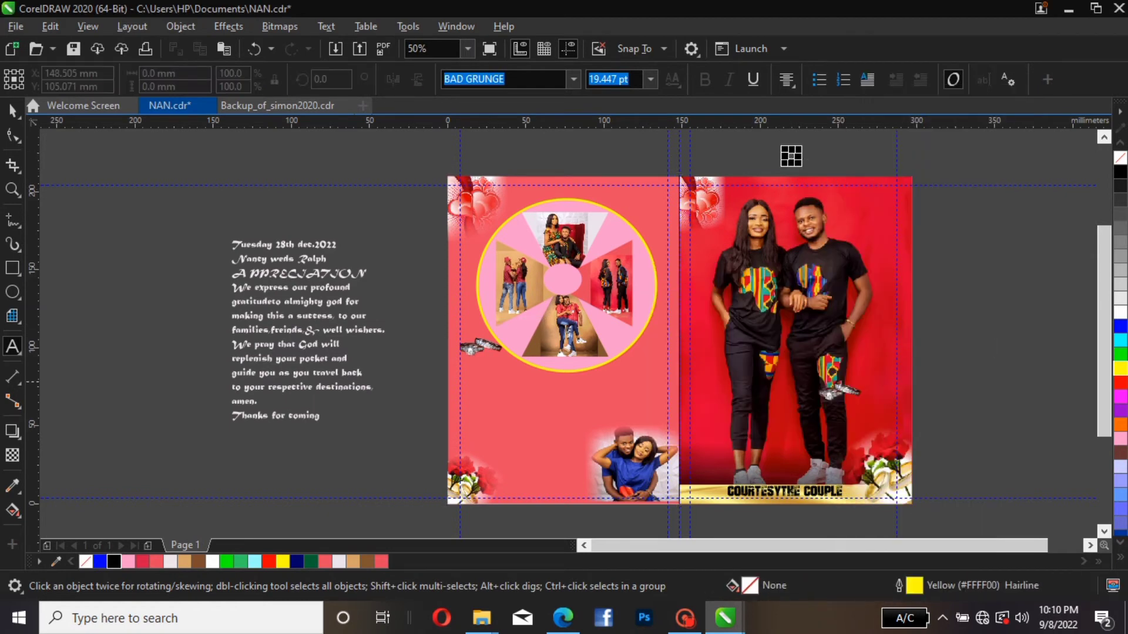
click(368, 402)
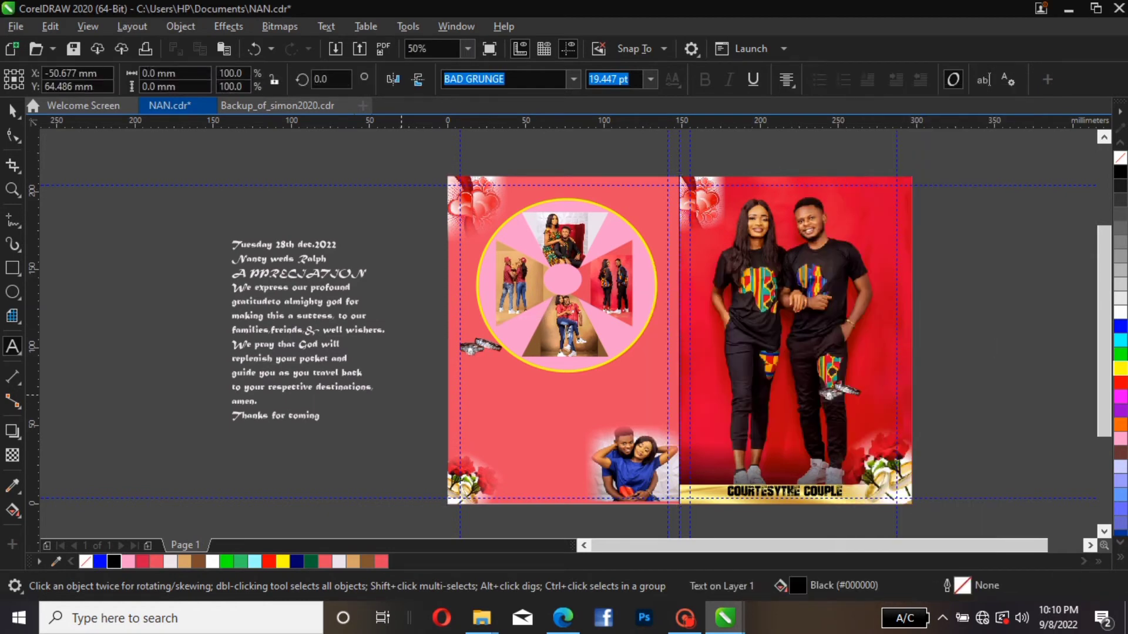
- Paste the "Beautiful beginning" line as separate text and move it to the cover's upper outer corner, at X 297 mm, Y 194.1 mm
right_click(941, 259)
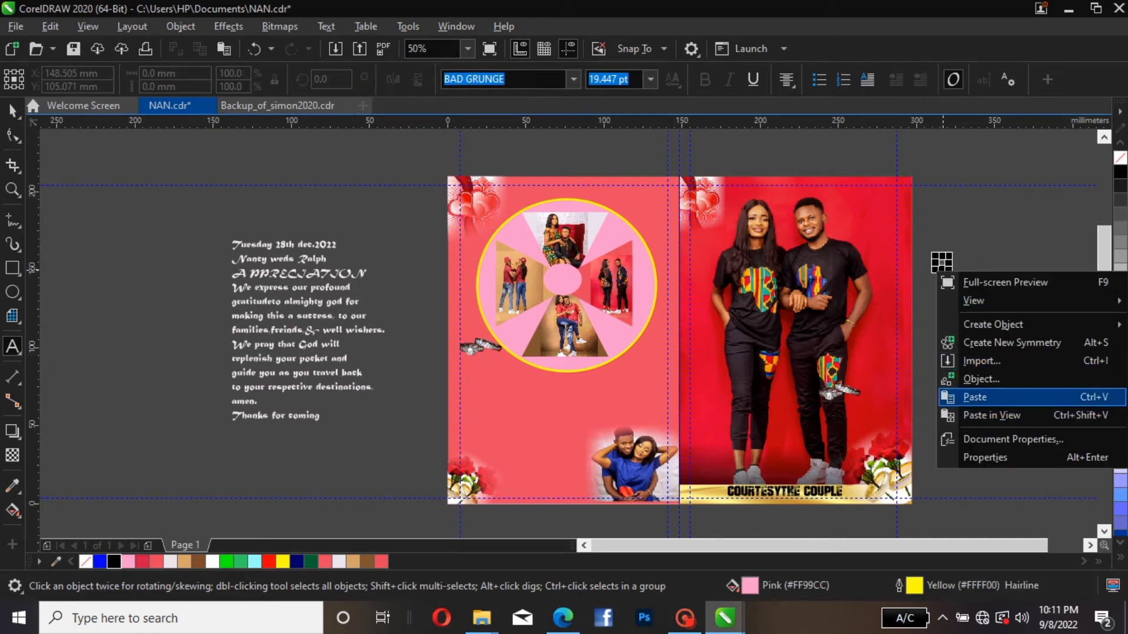
key(Return)
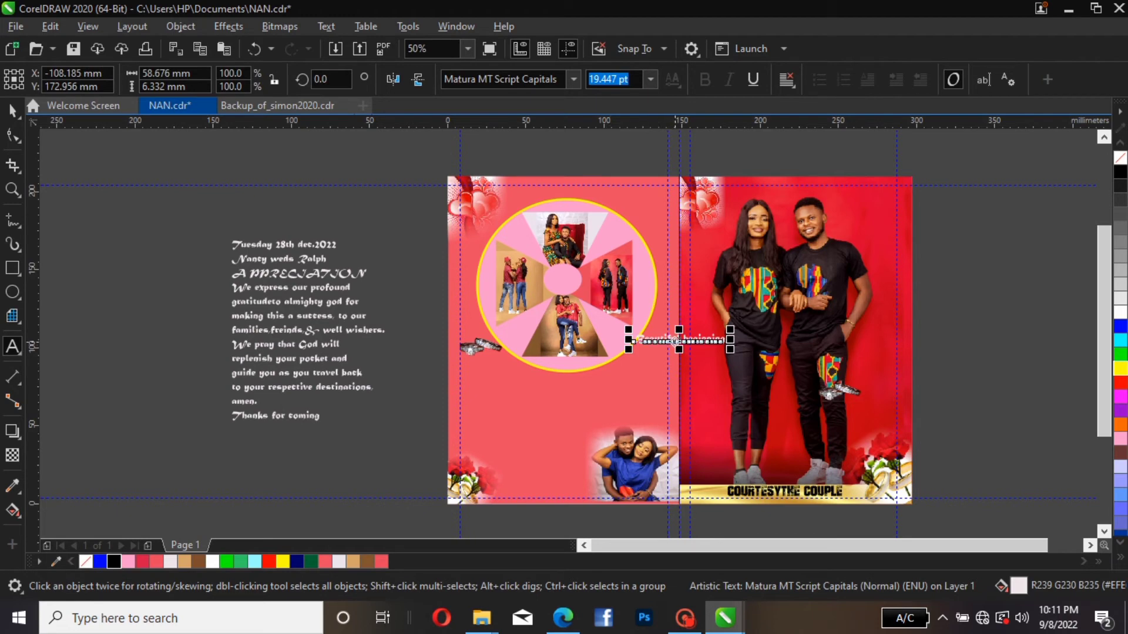
drag(673, 340, 907, 202)
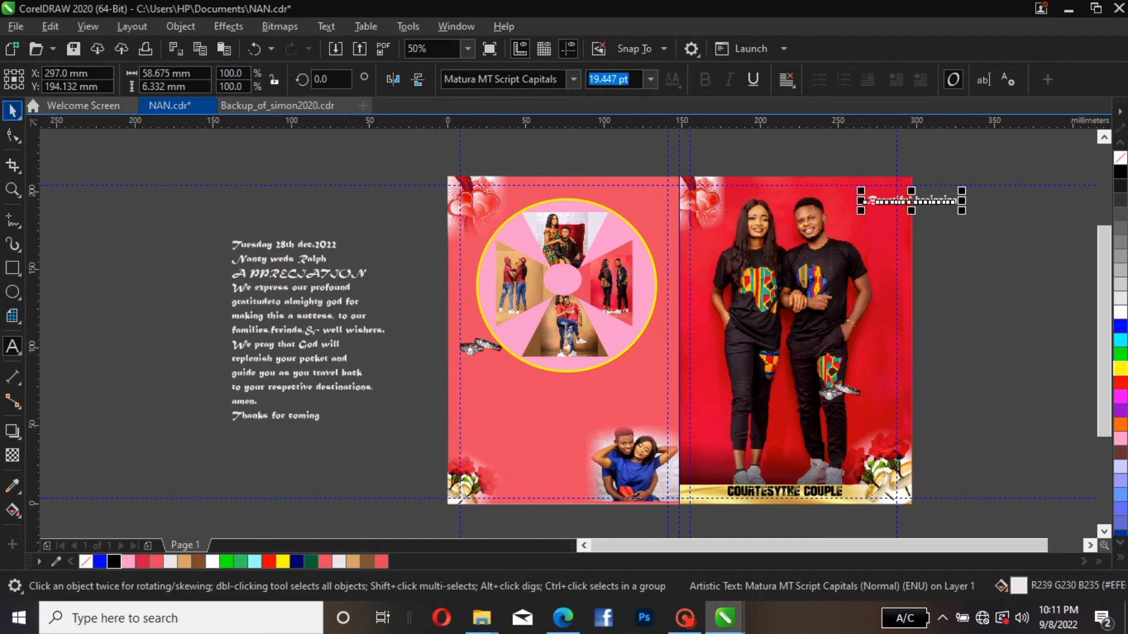
- Split the "Beautiful beginning" text into two lines, with "beginning" on the second line
double_click(943, 201)
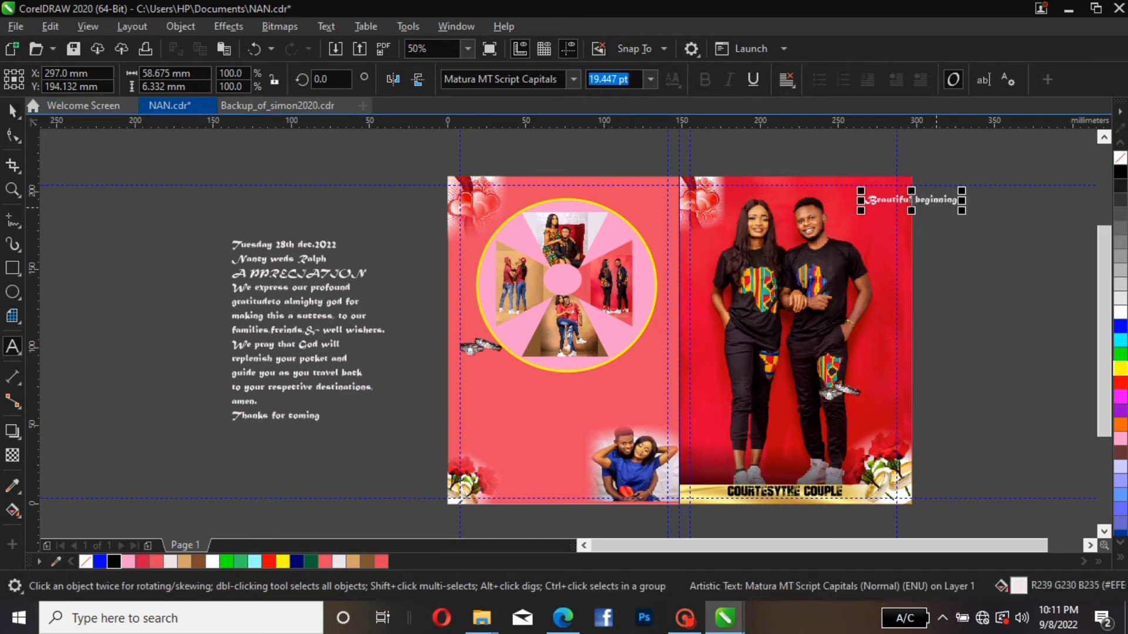
key(Return)
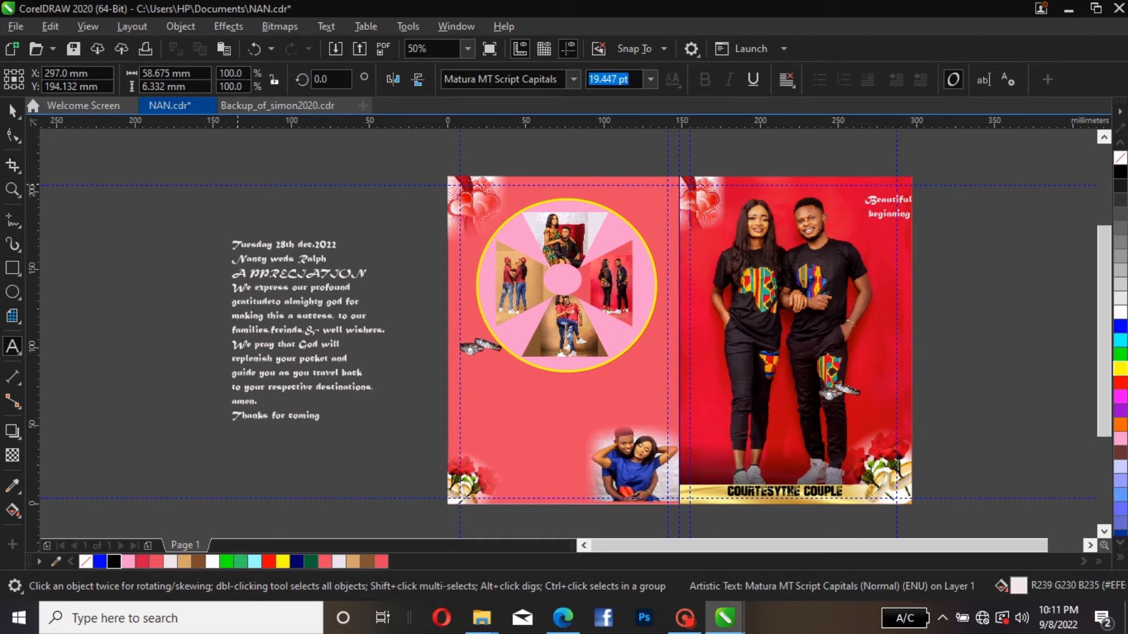
key(ctrl+space)
key(ctrl+z)
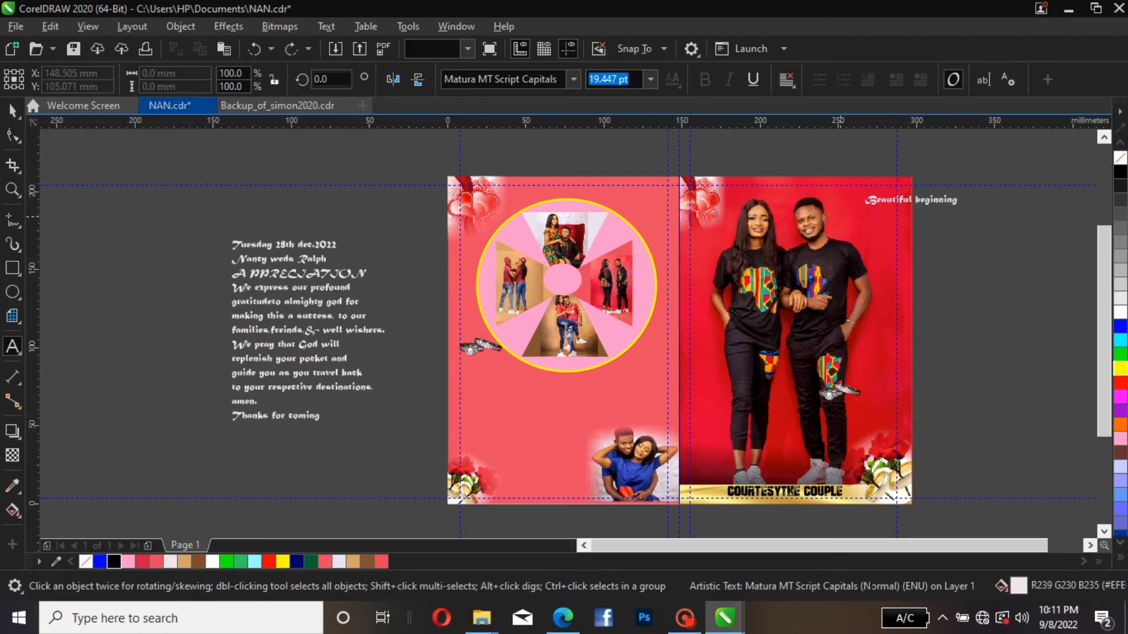
click(912, 200)
key(ctrl+shift+z)
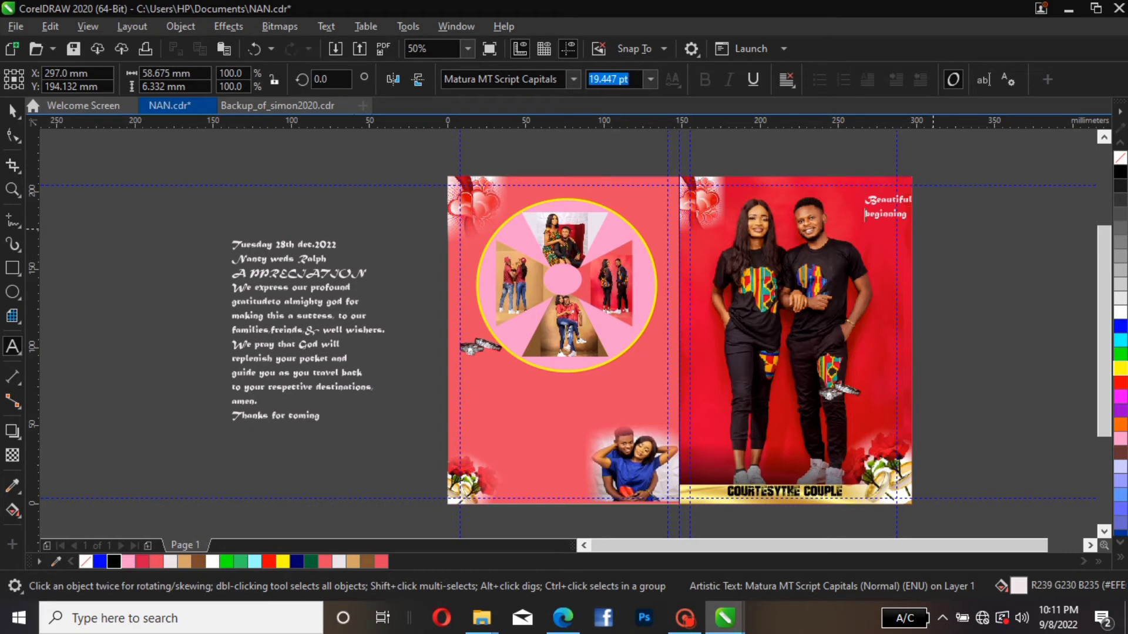
click(9, 104)
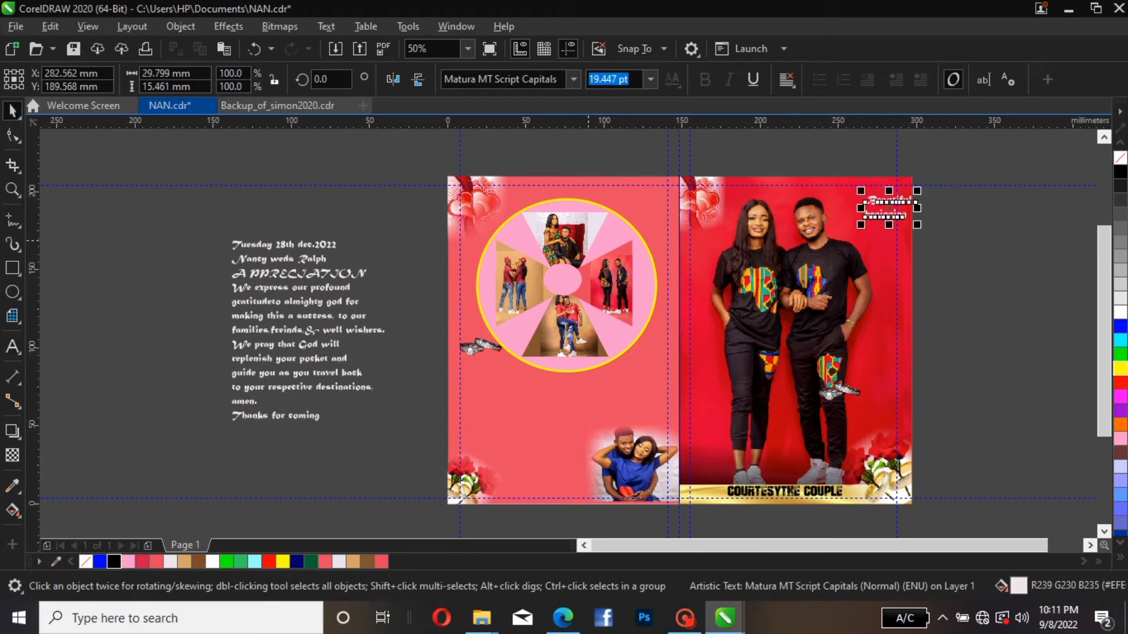
- Move the two-line heading inward to about X 266 mm, Y 192 mm and break its lines apart into separate text objects
click(588, 248)
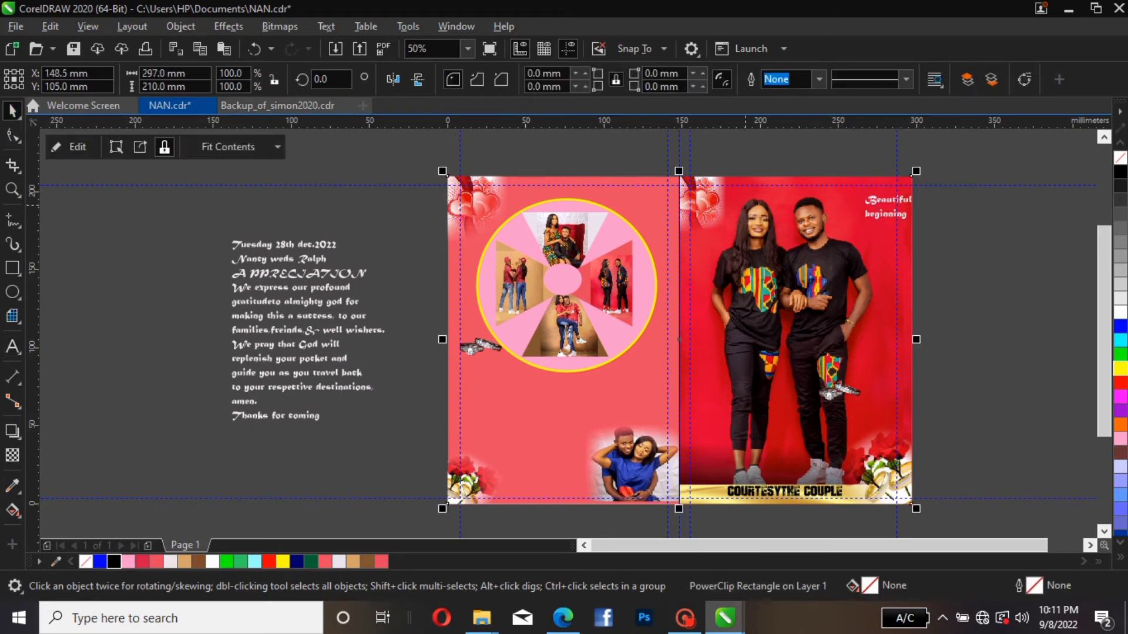
click(965, 210)
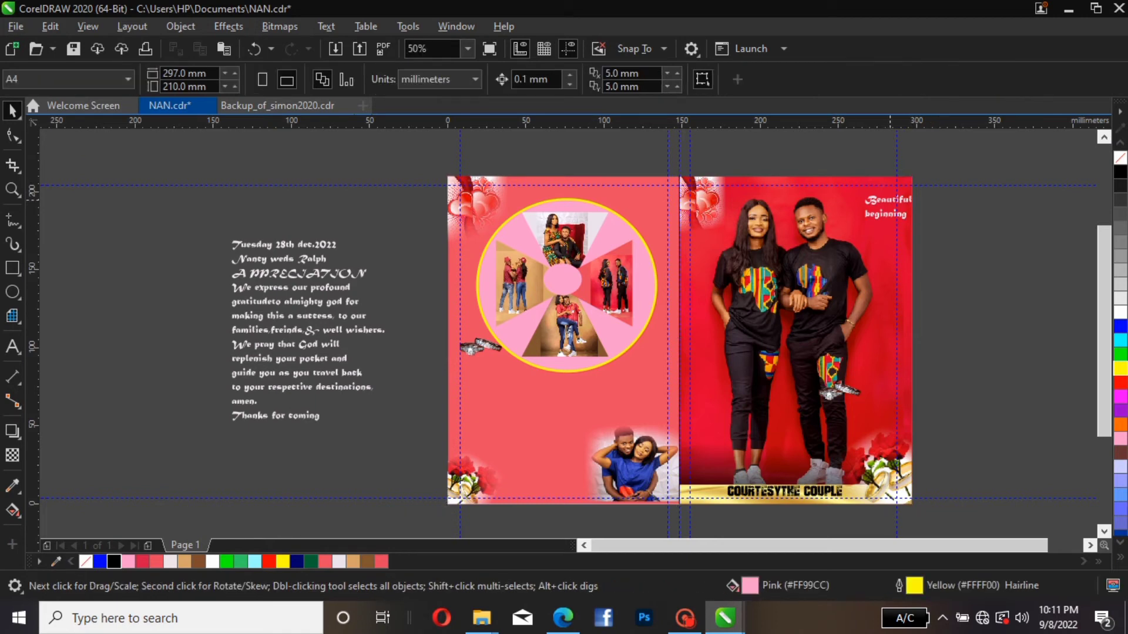
drag(890, 203, 861, 202)
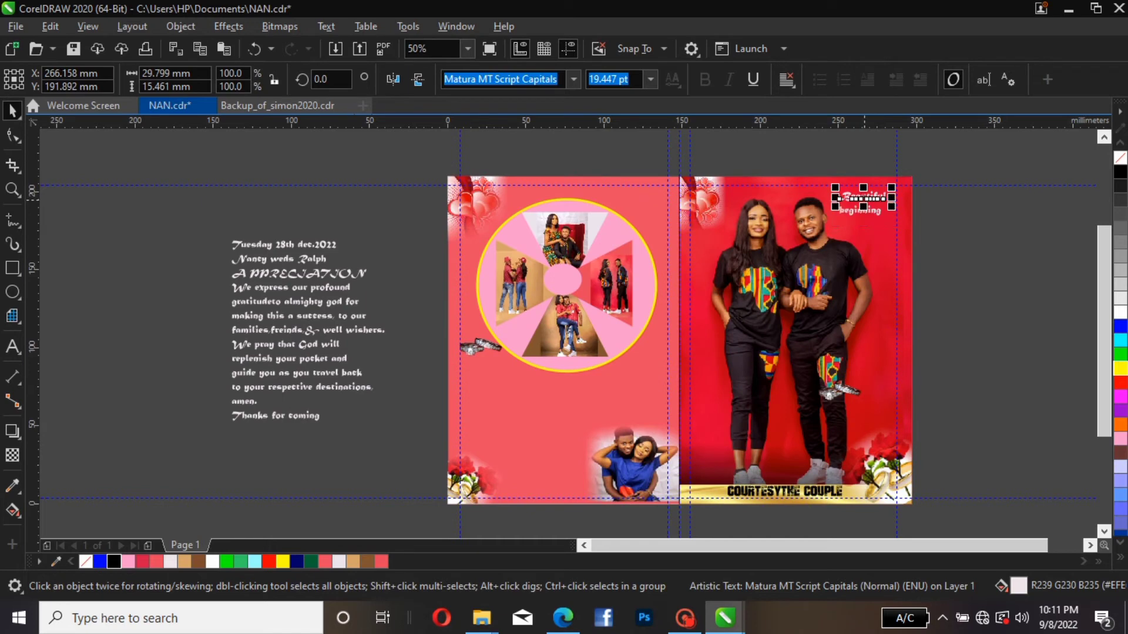
- Enlarge "Beautiful" to about 36.7 pt and move "beginning" below it to about X 275.6 mm, Y 164.7 mm
drag(892, 188, 932, 178)
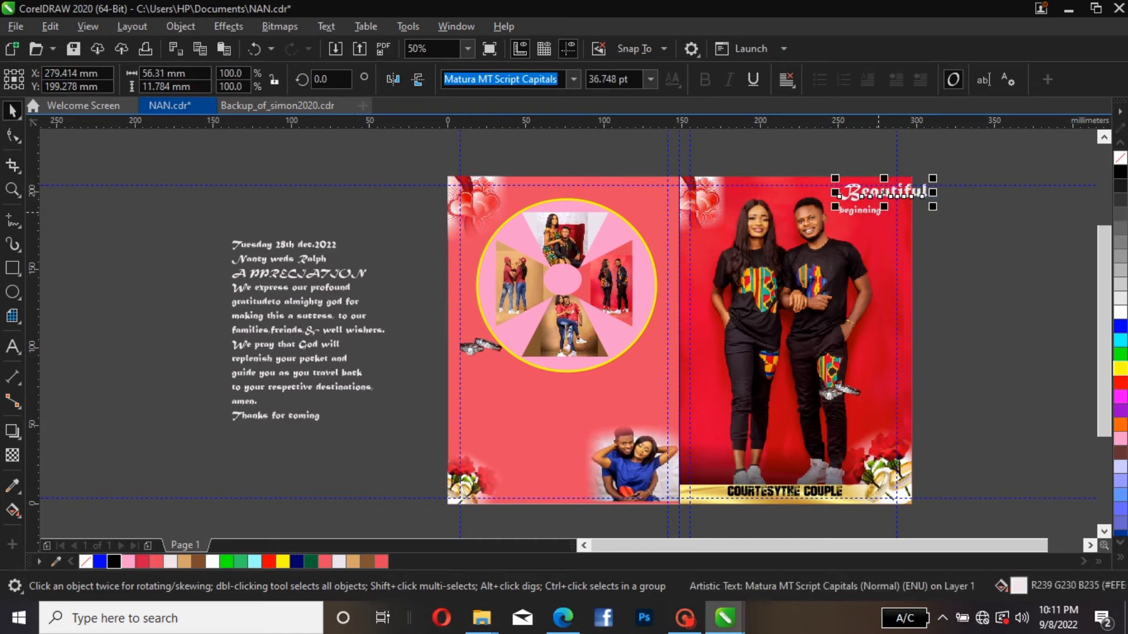
drag(861, 210, 879, 246)
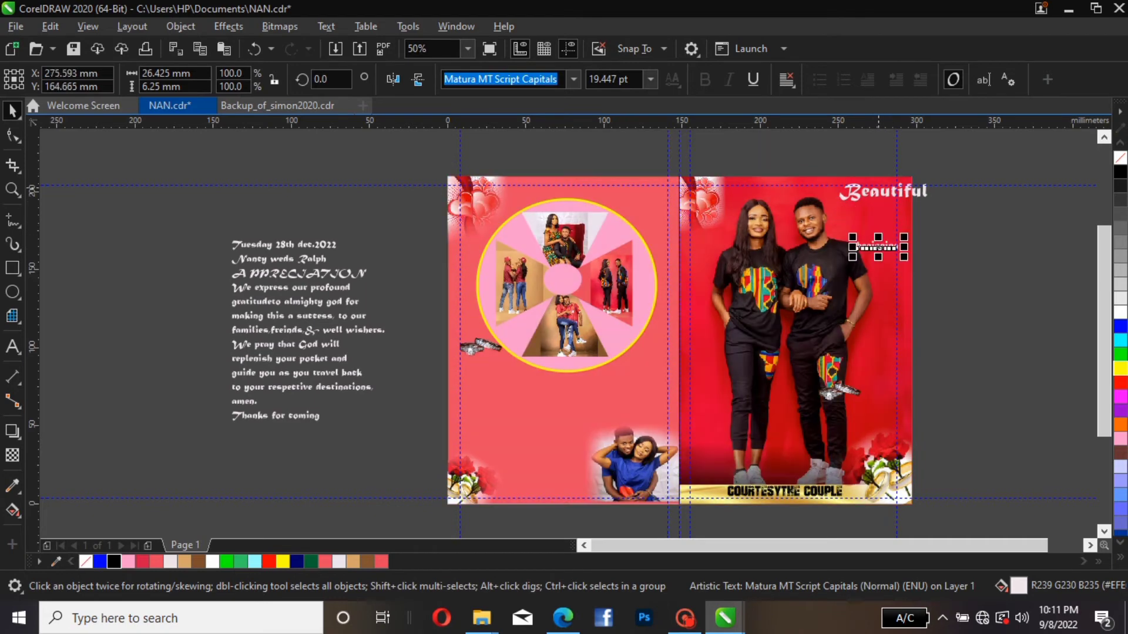
- Move "Beautiful" to about X 266.8 mm, Y 195.7 mm and change its font to BAD GRUNGE
drag(881, 192, 863, 198)
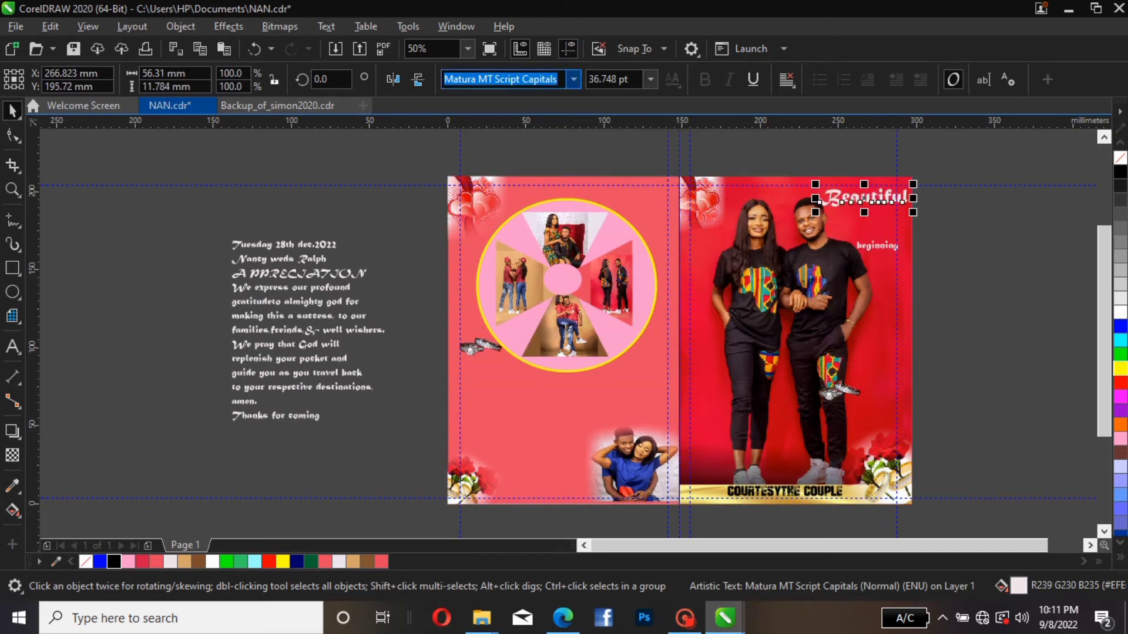
click(573, 79)
key(Up)
key(Up)
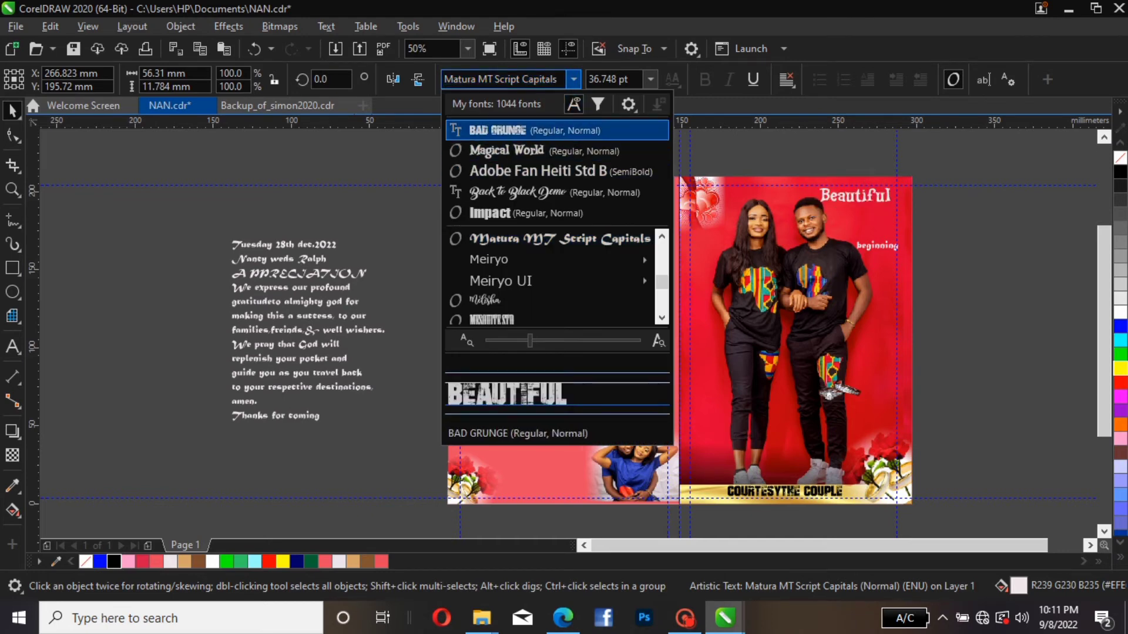
key(Return)
key(Up)
key(Return)
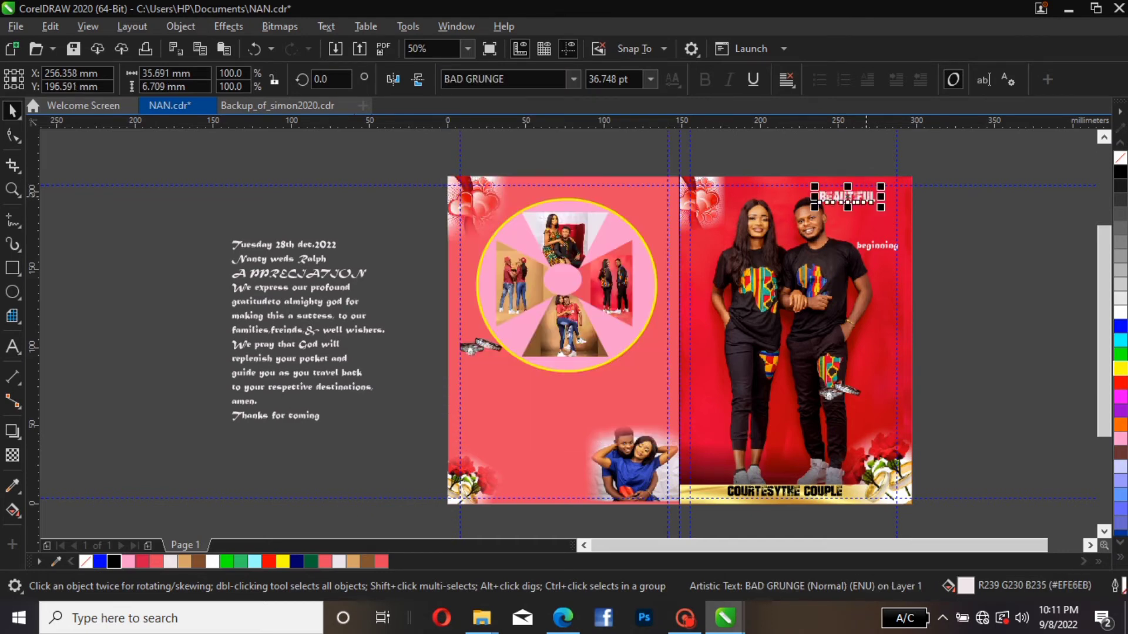
- Shift the BAD GRUNGE "Beautiful" to about X 262.9 mm, Y 192.2 mm
click(865, 198)
key(F8)
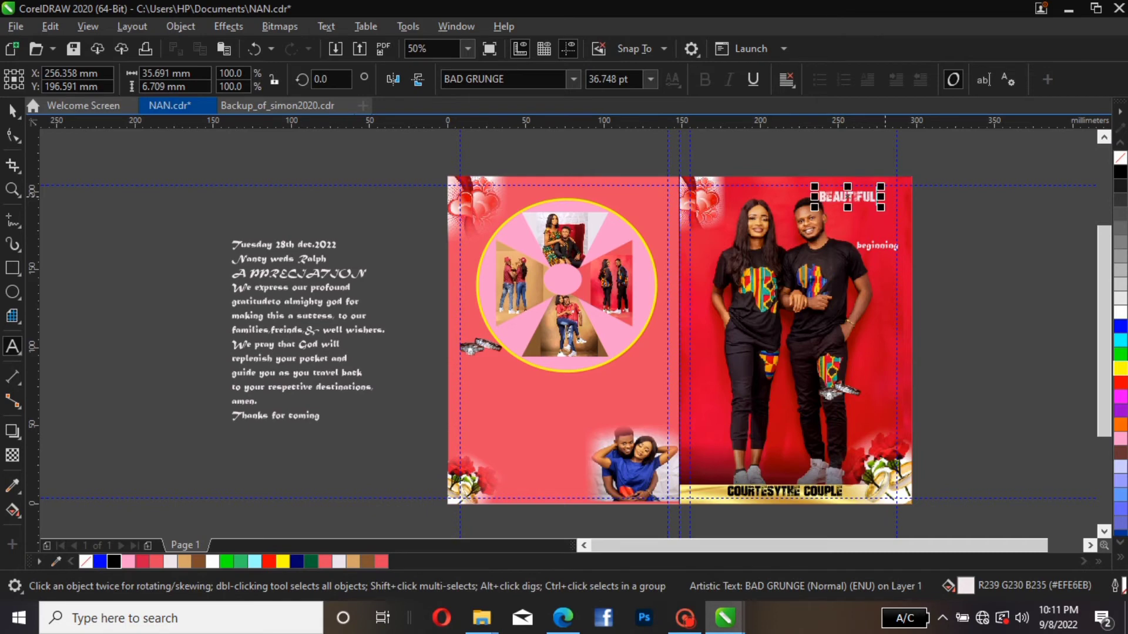
drag(879, 197, 889, 203)
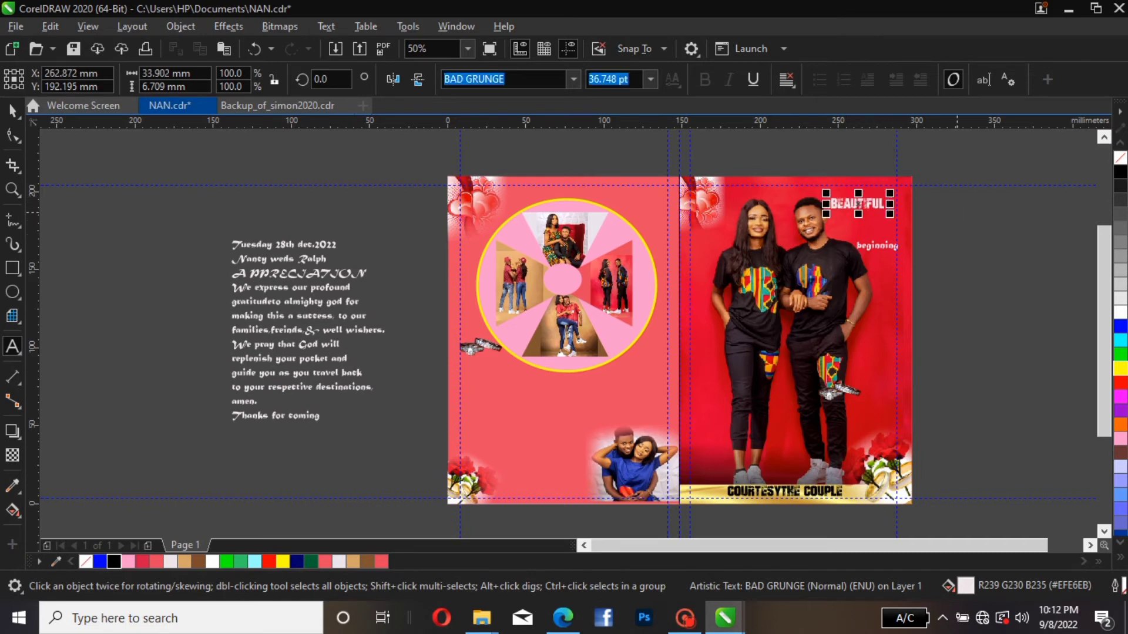
- Add the word "Beautiful" without its initial B as a separate text object beside the cover
click(956, 206)
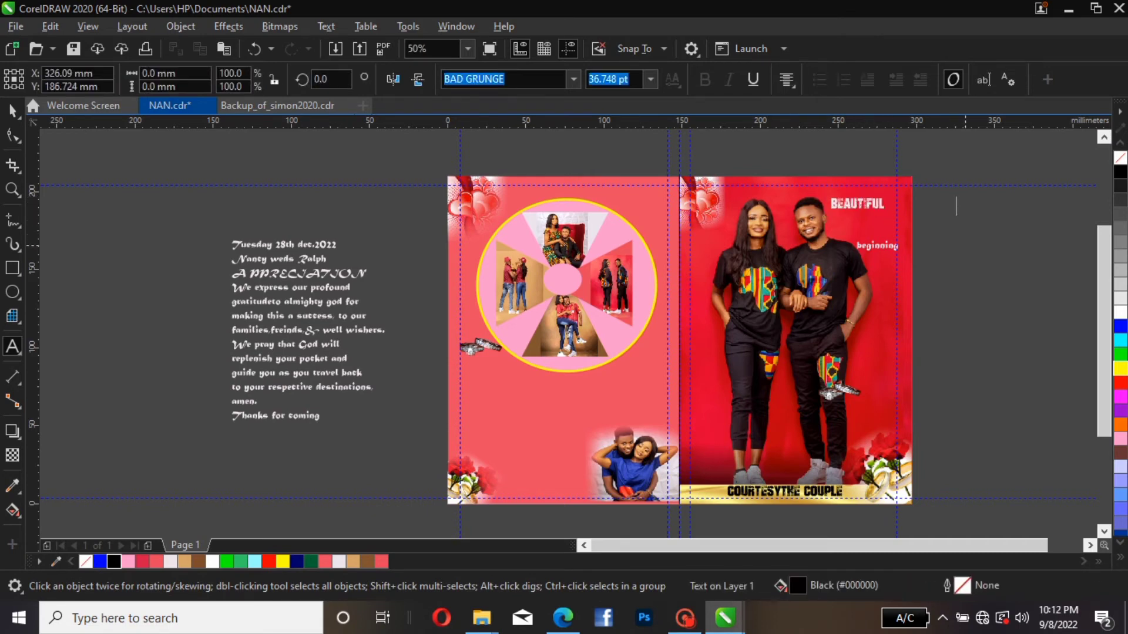
text(EAU)
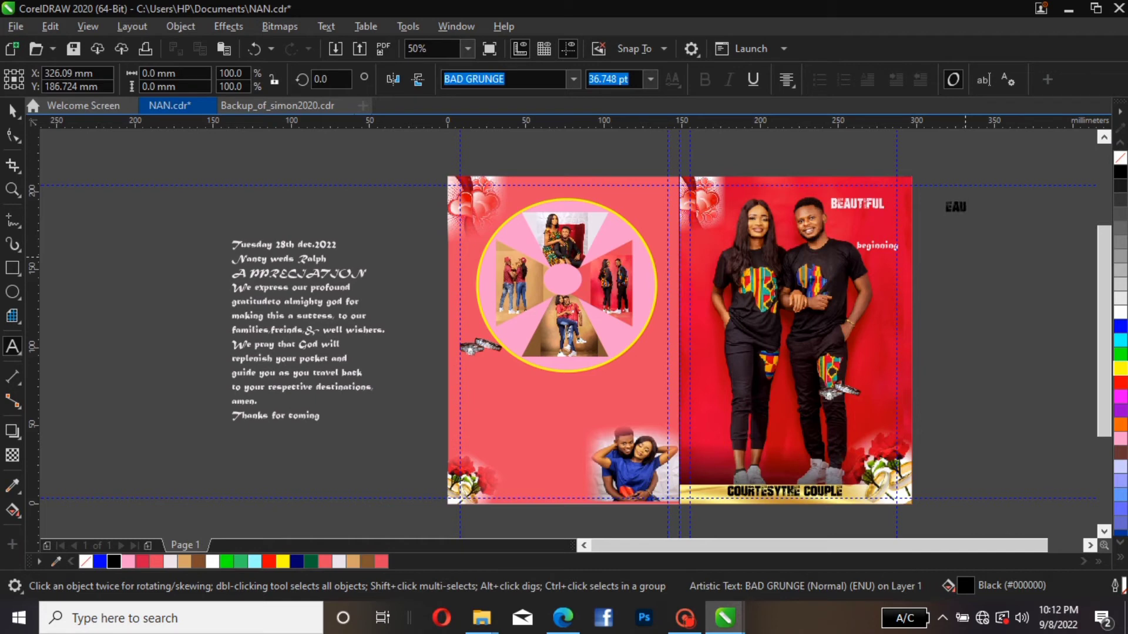
text(TIFUL)
key(Escape)
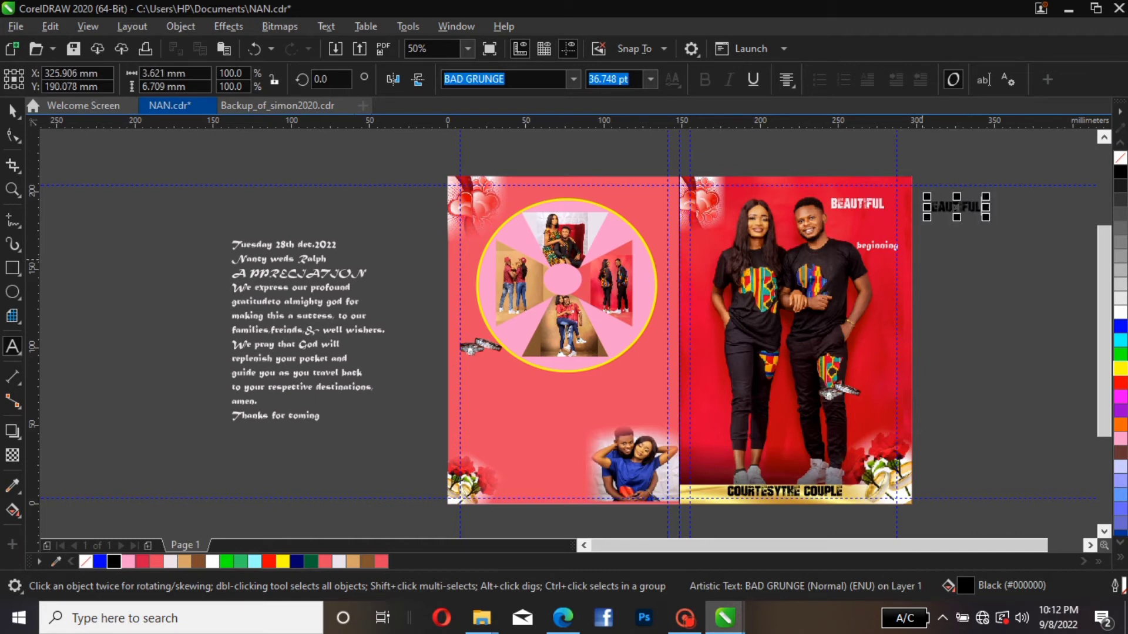
key(ctrl+space)
click(12, 111)
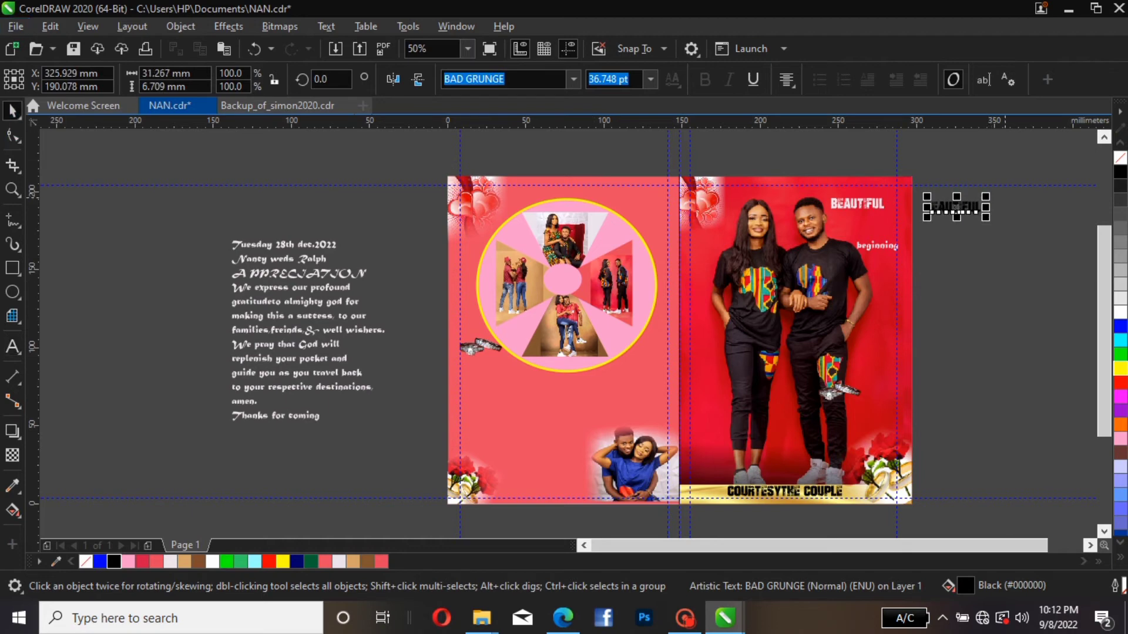
- Enlarge the new off-page text to about 71.4 pt and set its font to Back to Black Demo
drag(985, 197, 1007, 214)
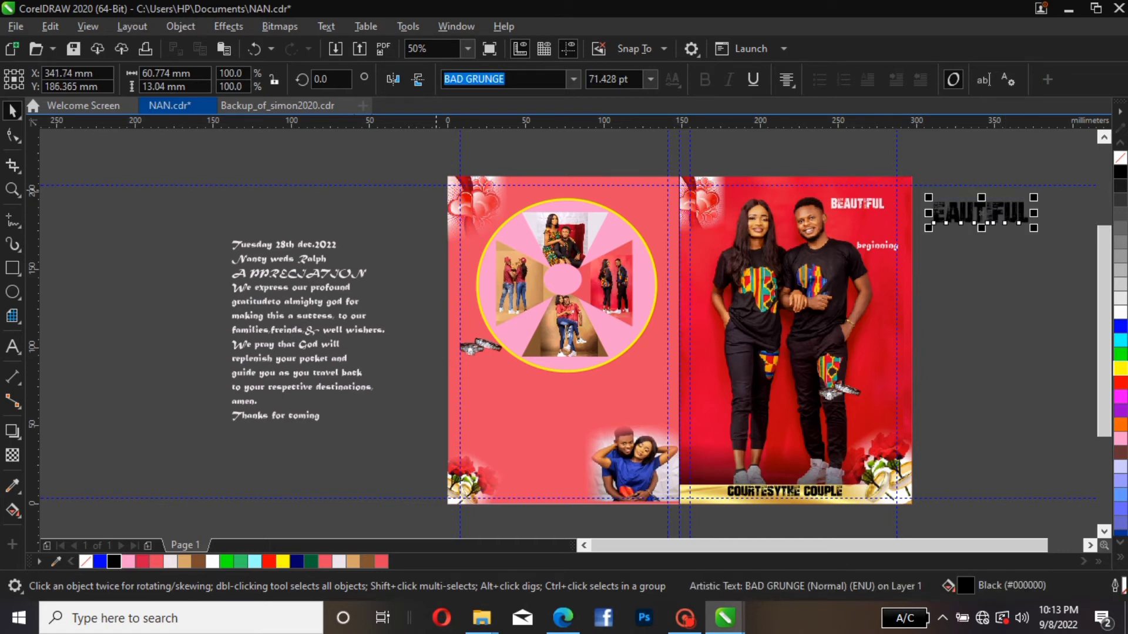
click(573, 80)
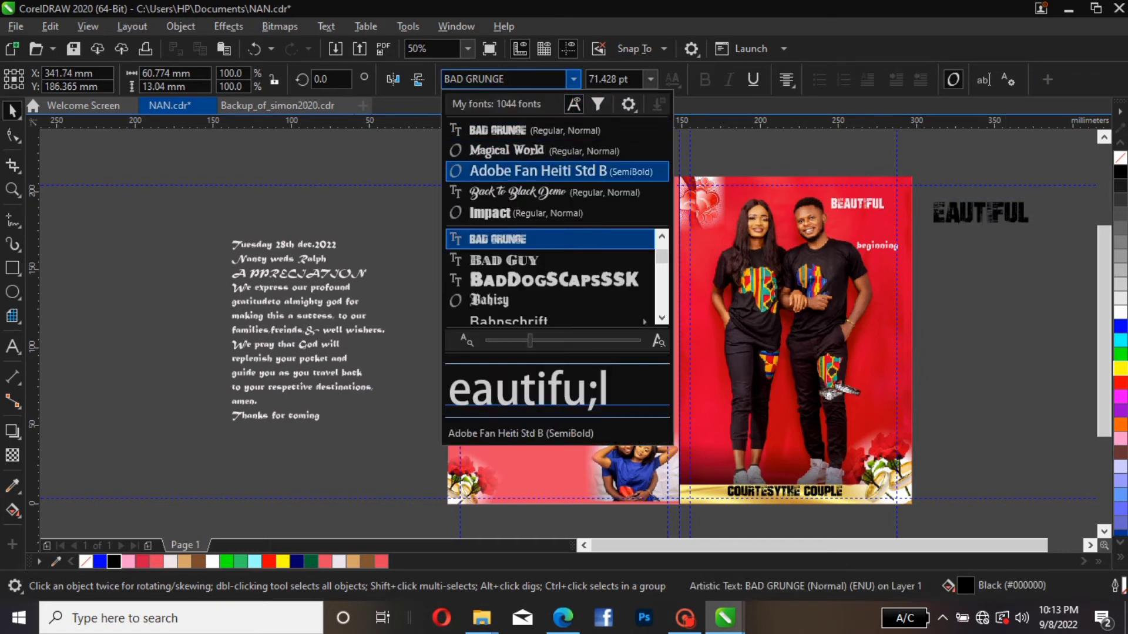
key(Up)
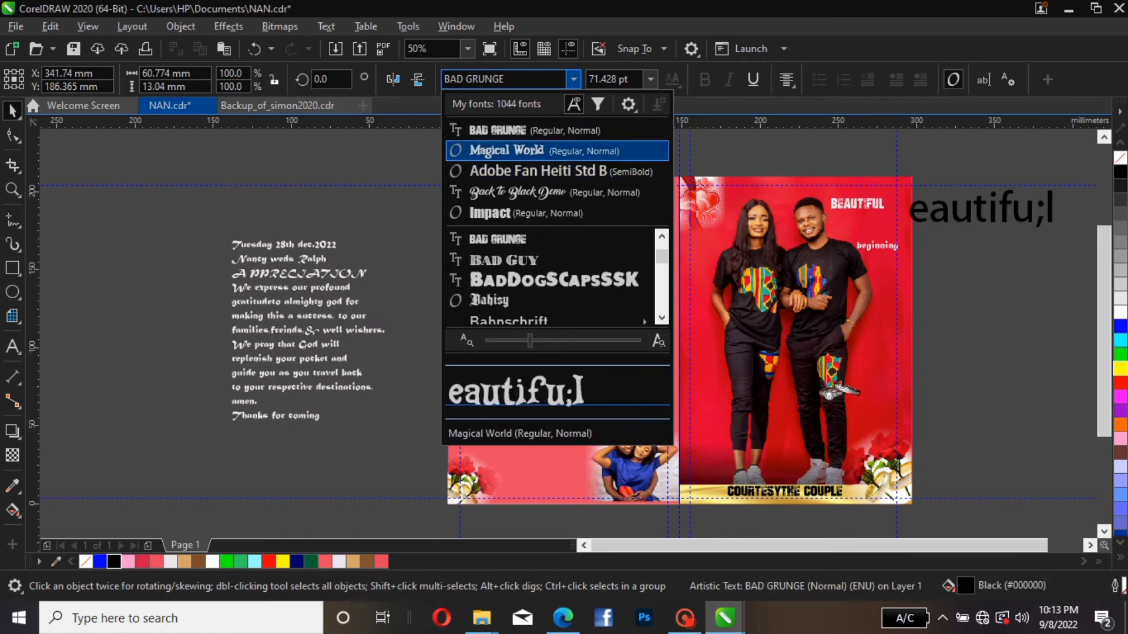
key(Down)
key(Down)
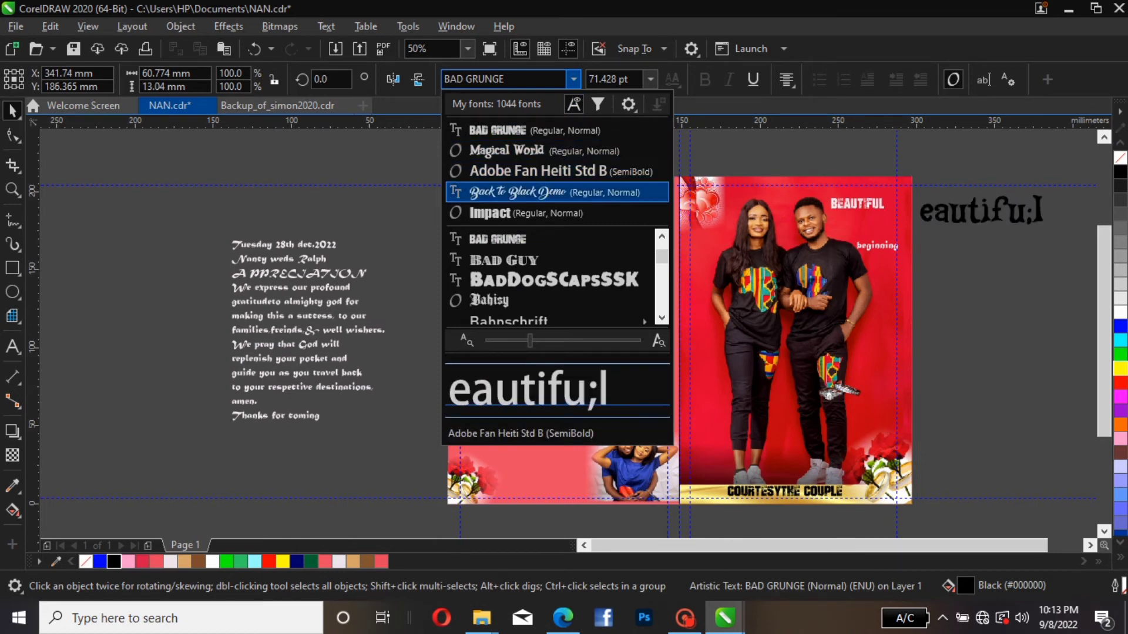
key(Return)
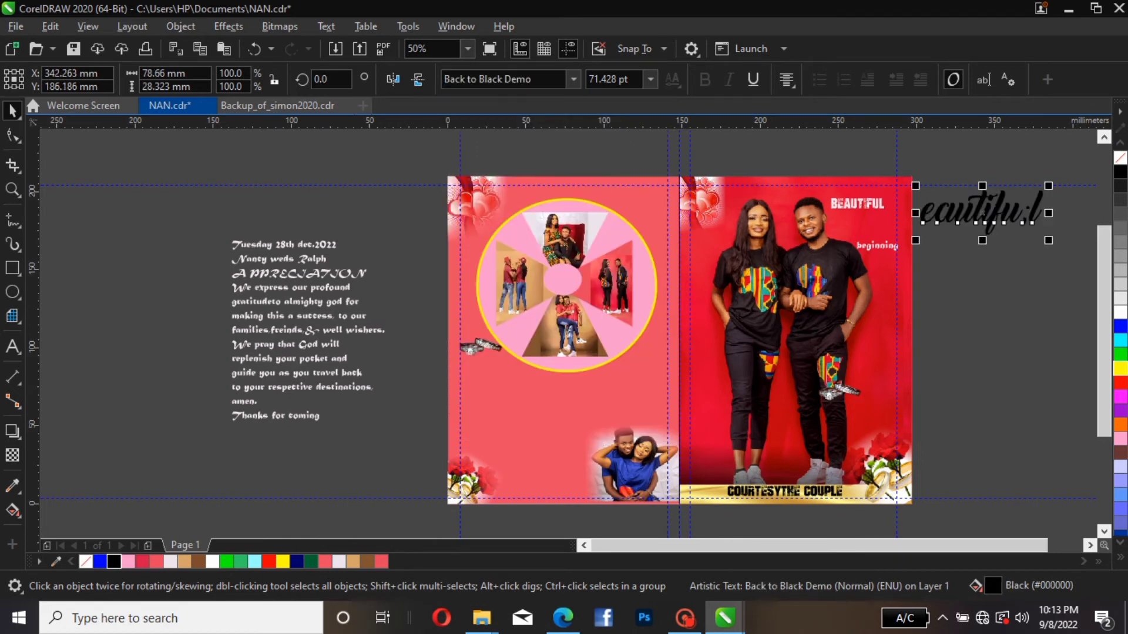
- Remove the stray semicolon from the off-page script text so it reads "eautiful"
key(Escape)
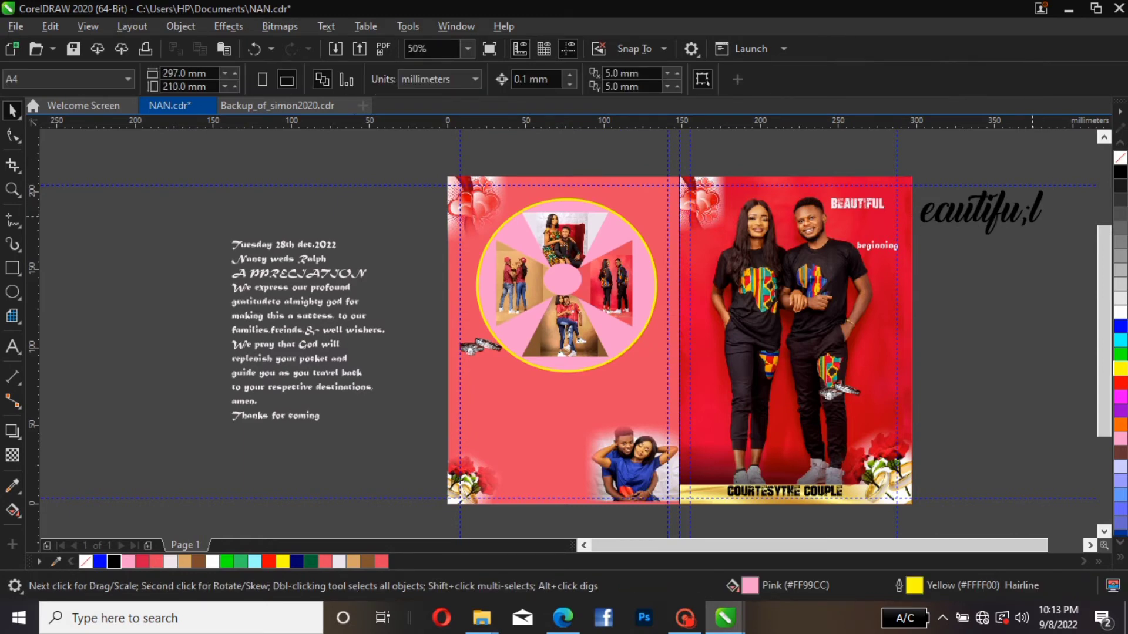
double_click(1035, 218)
key(BackSpace)
key(BackSpace)
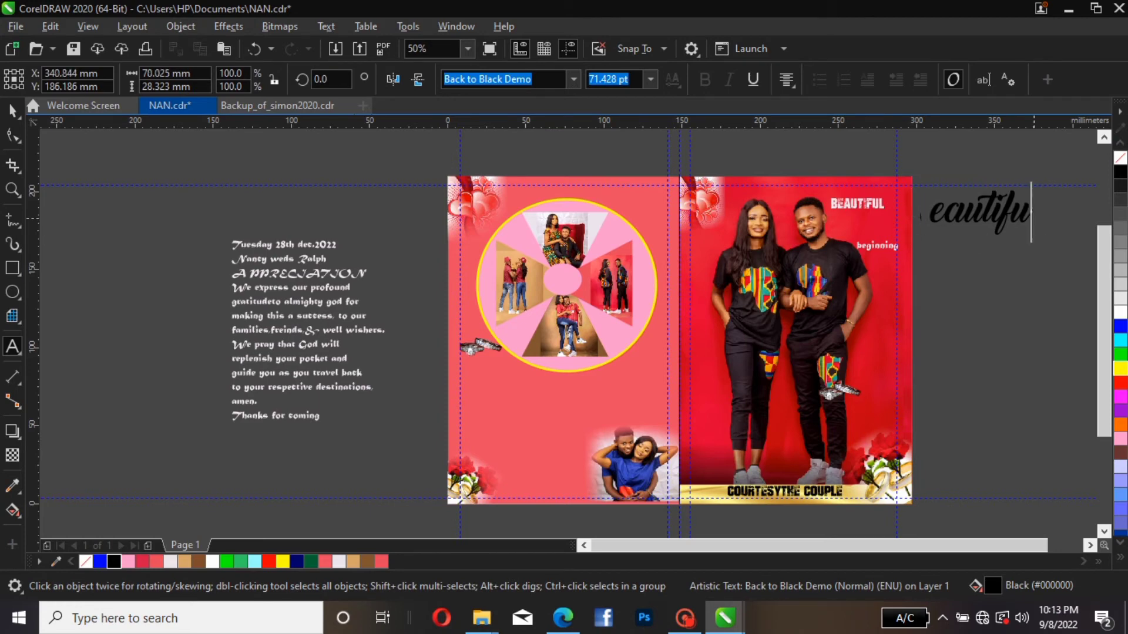
text(l)
key(Escape)
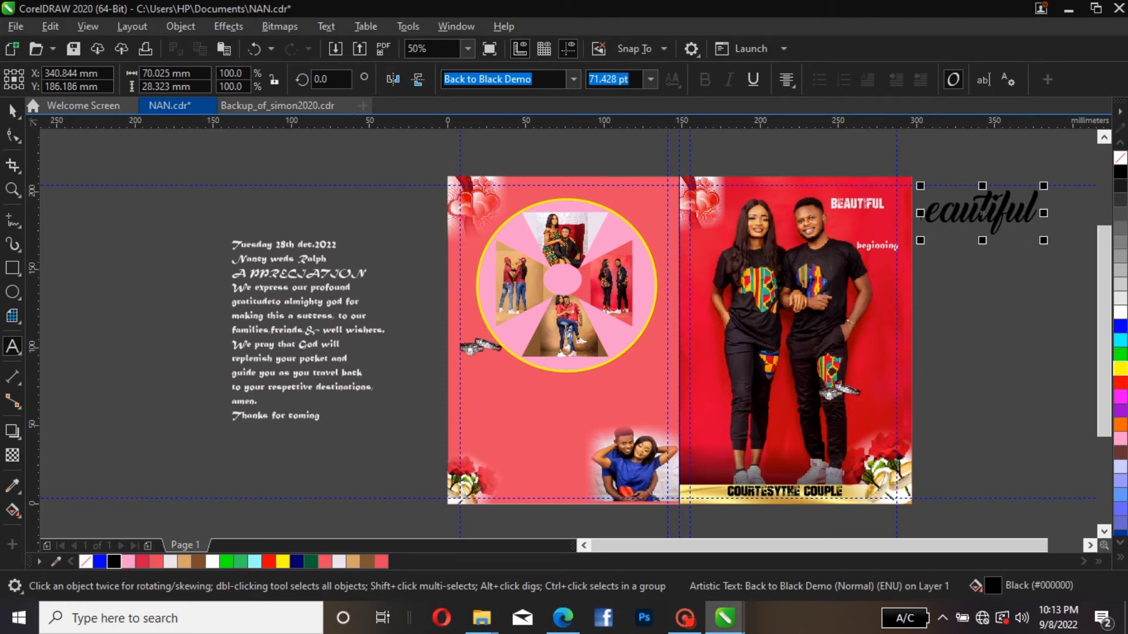
click(13, 111)
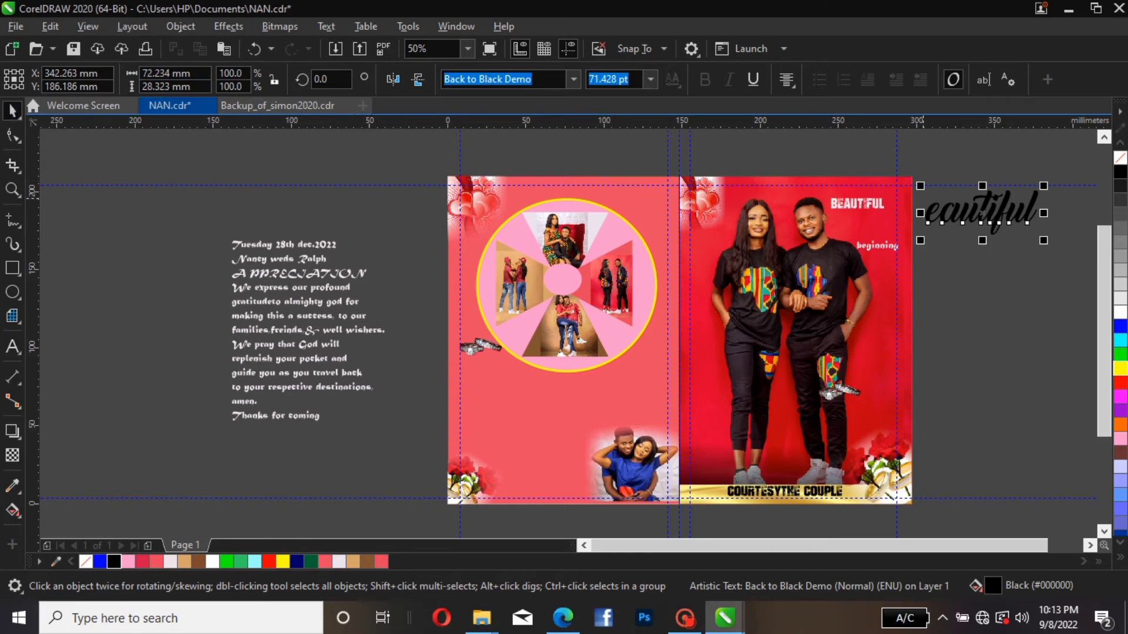
- Move the BAD GRUNGE "Beautiful" off the page and place "eautiful" on the cover, shrunk to about 42.5 pt
drag(959, 214, 911, 262)
drag(857, 204, 953, 190)
drag(982, 258, 866, 192)
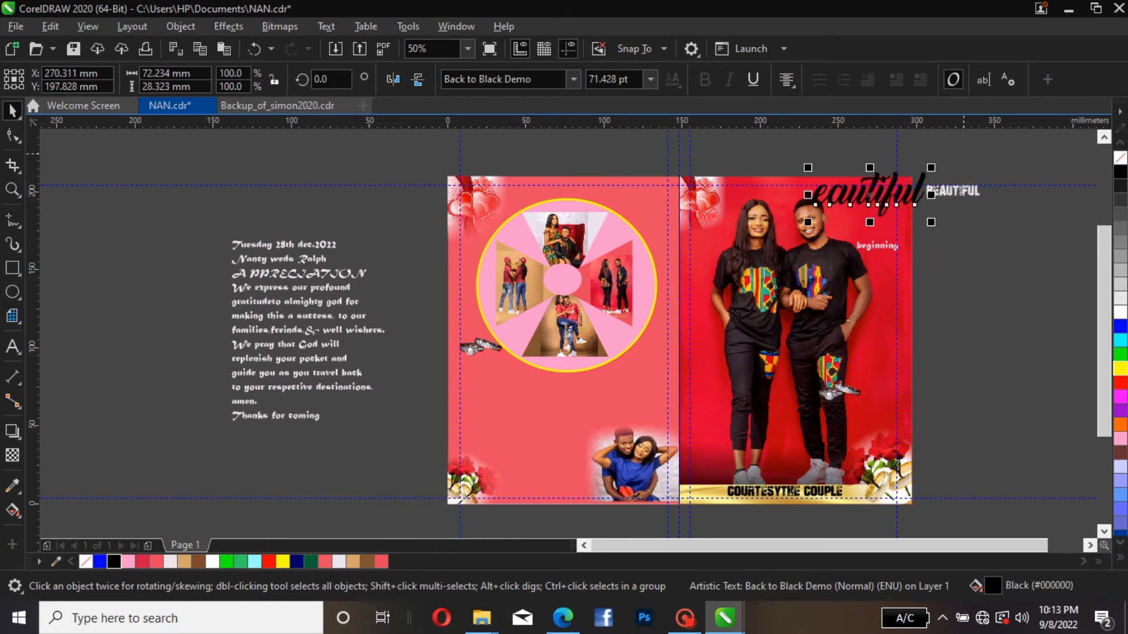
drag(932, 168, 904, 195)
- Move the cover's outer vertical guideline to about X 292.2 mm and nudge "eautiful" slightly right
click(896, 313)
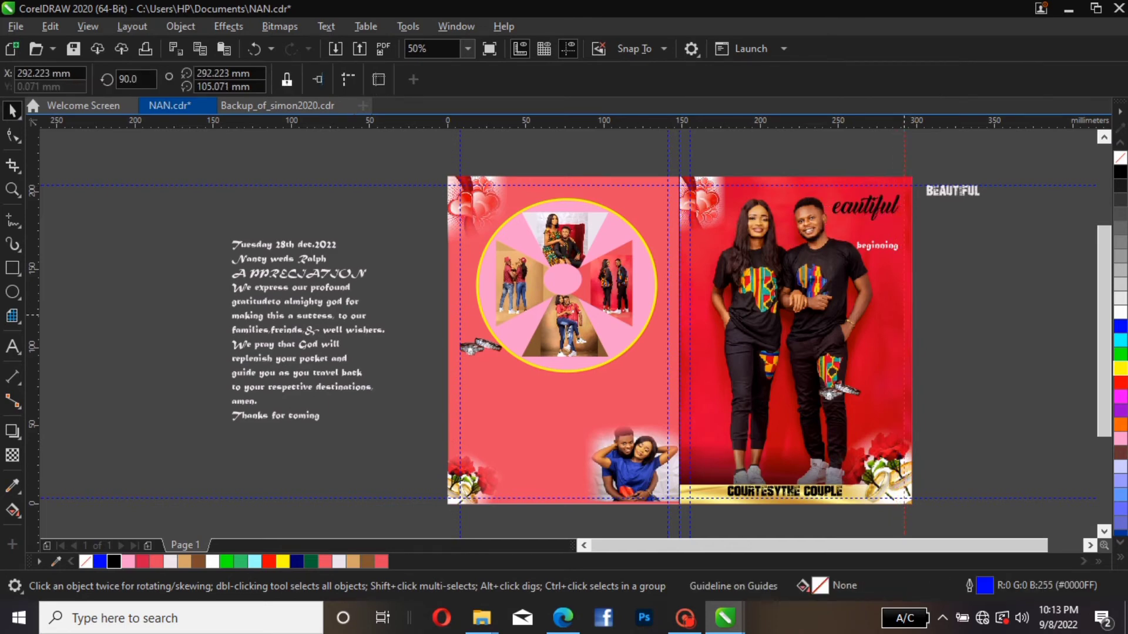
click(873, 213)
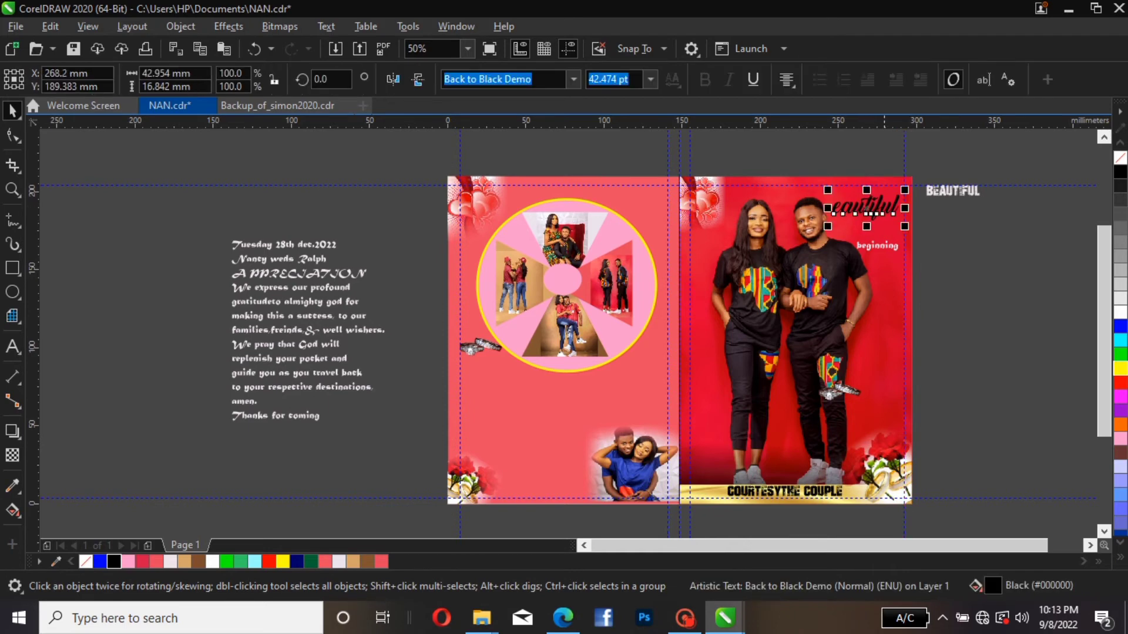
key(Right)
- Try to isolate the initial B of the "BEAUTIFUL" text beside the page
double_click(932, 190)
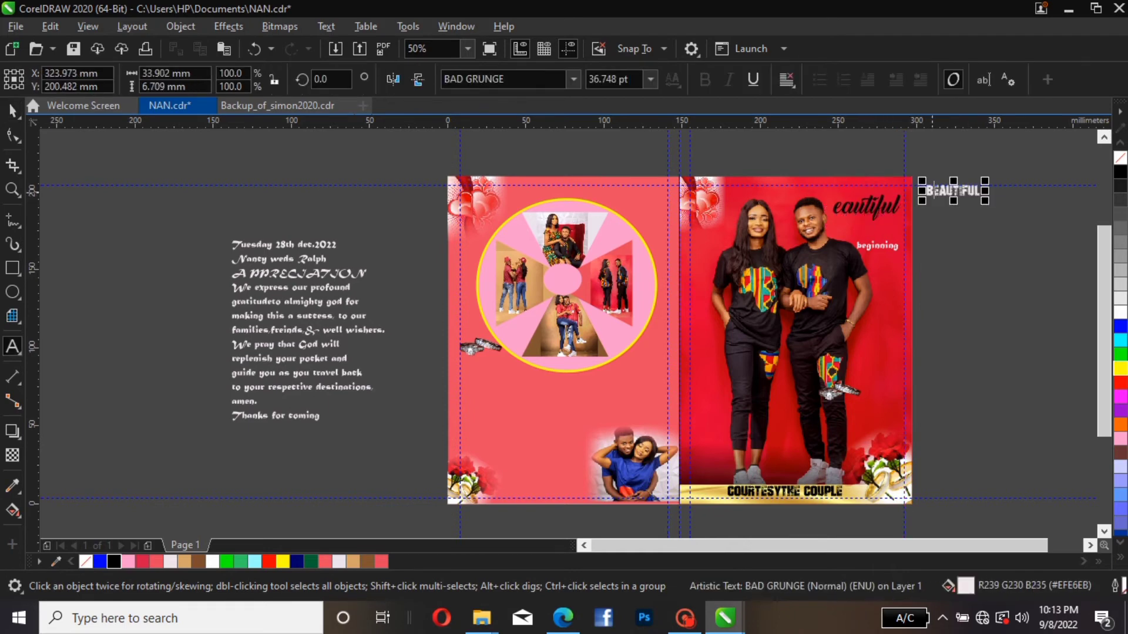
drag(933, 191, 924, 191)
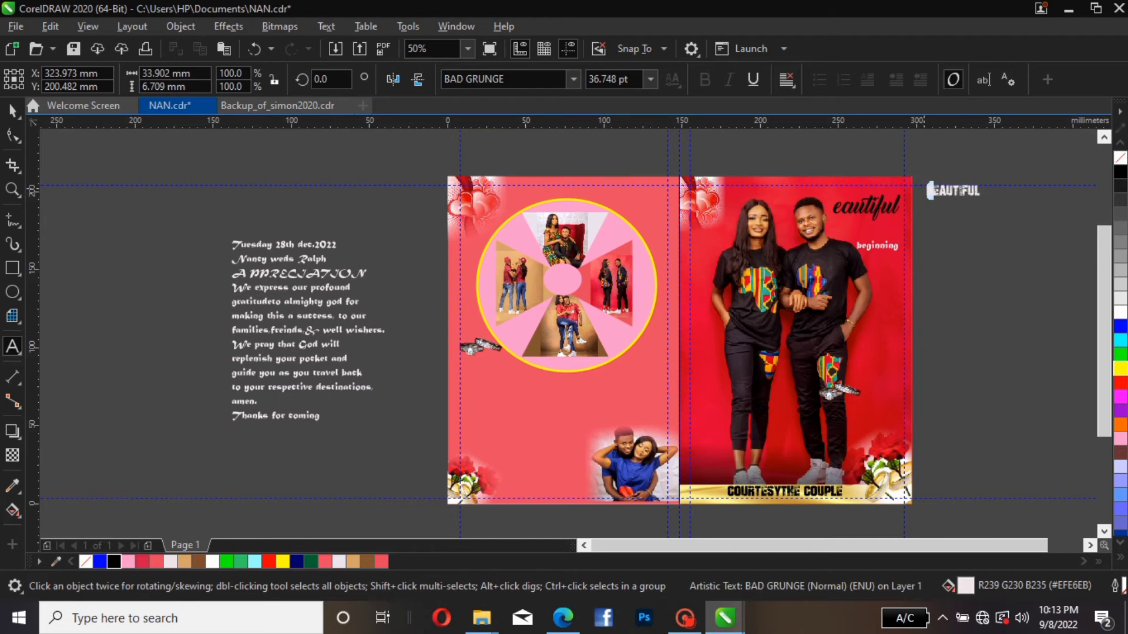
right_click(927, 191)
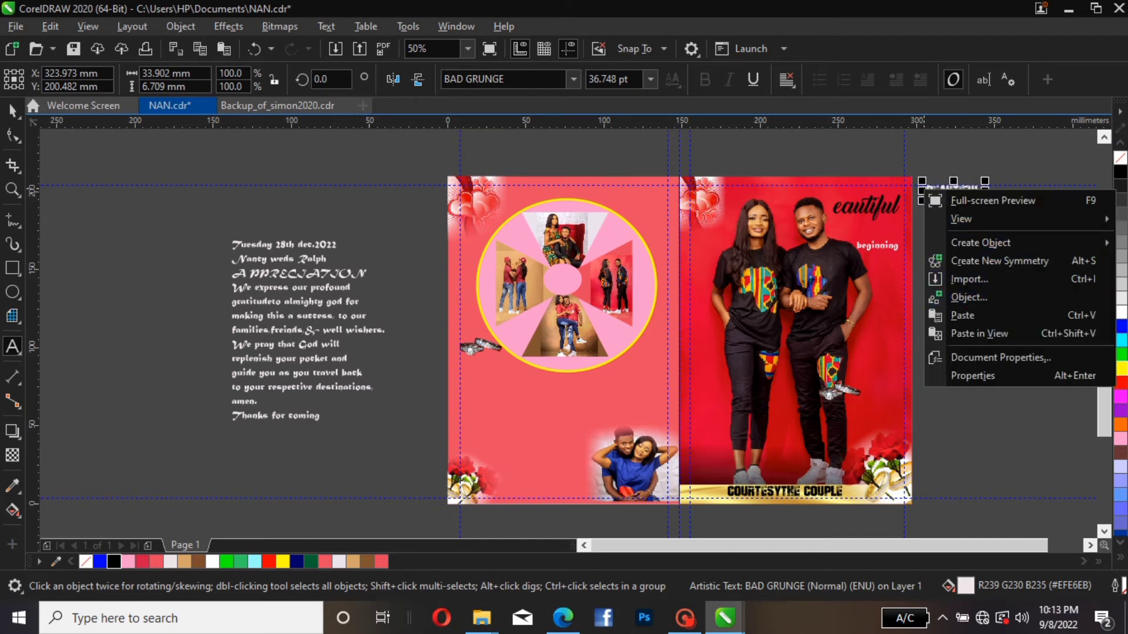
click(912, 191)
drag(922, 190, 924, 191)
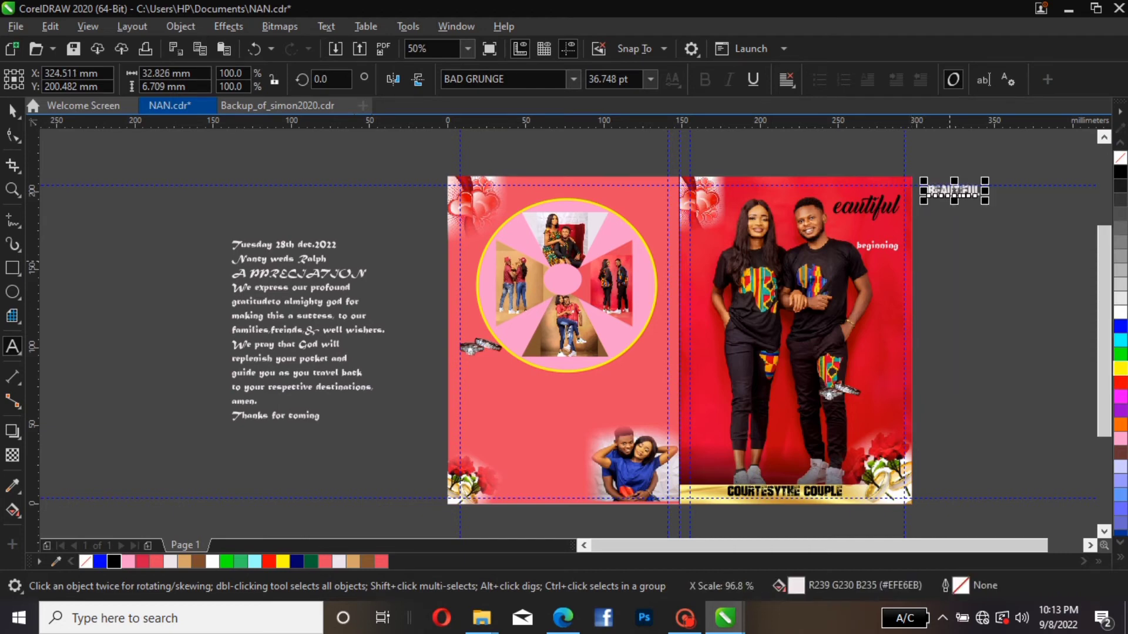
- Create a separate "B" in BAD GRUNGE at 71.428 pt and place it just before "eautiful" on the cover
click(949, 259)
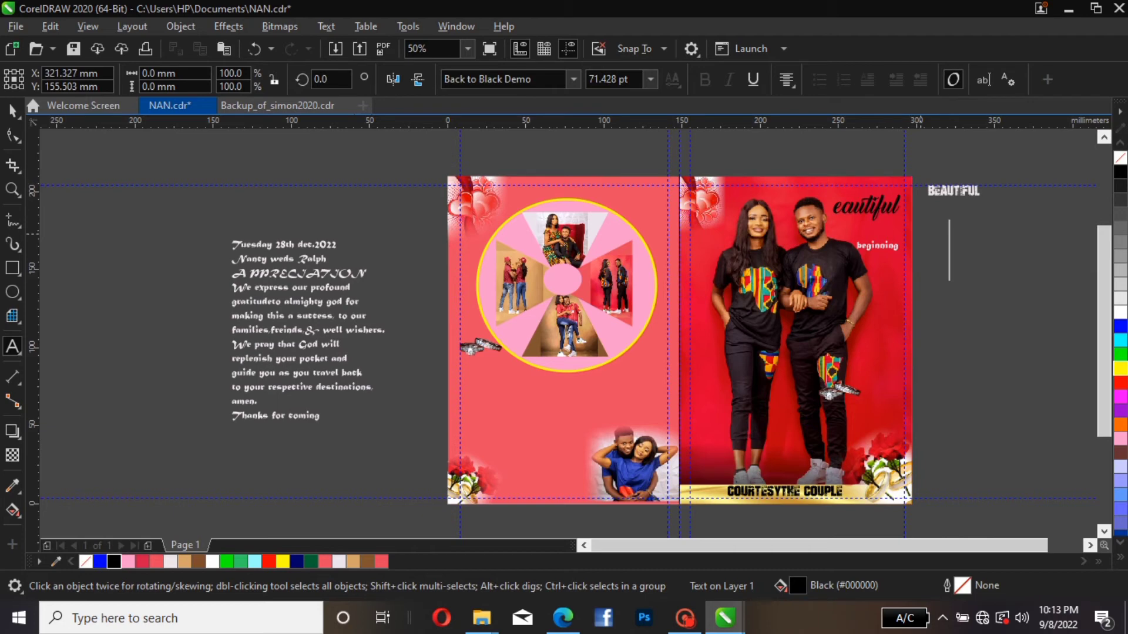
text(B)
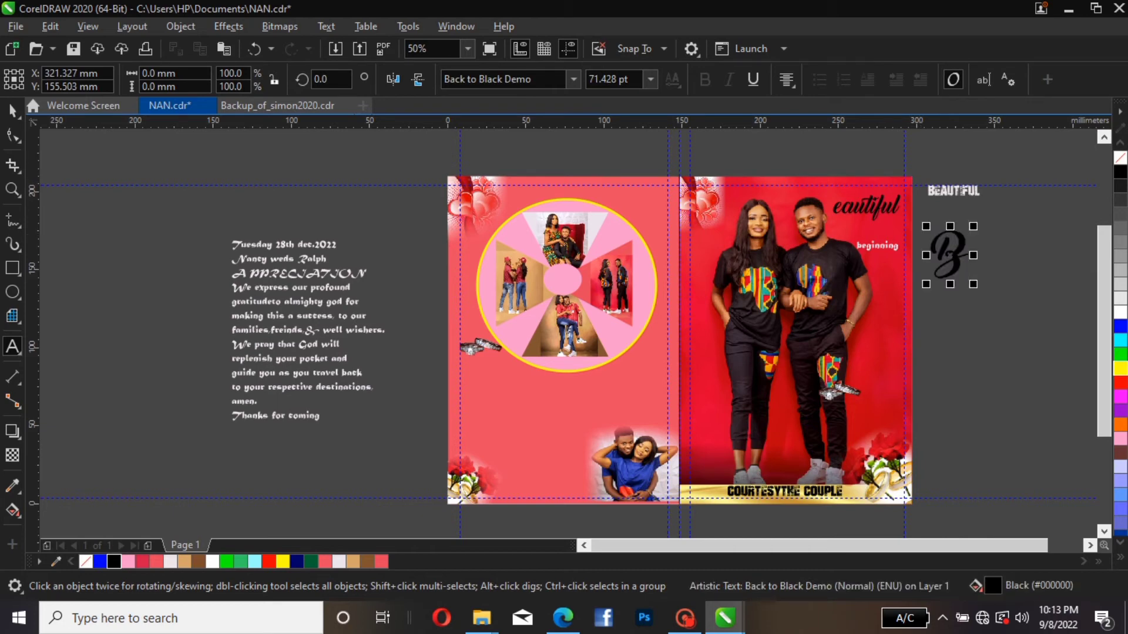
click(13, 110)
click(573, 80)
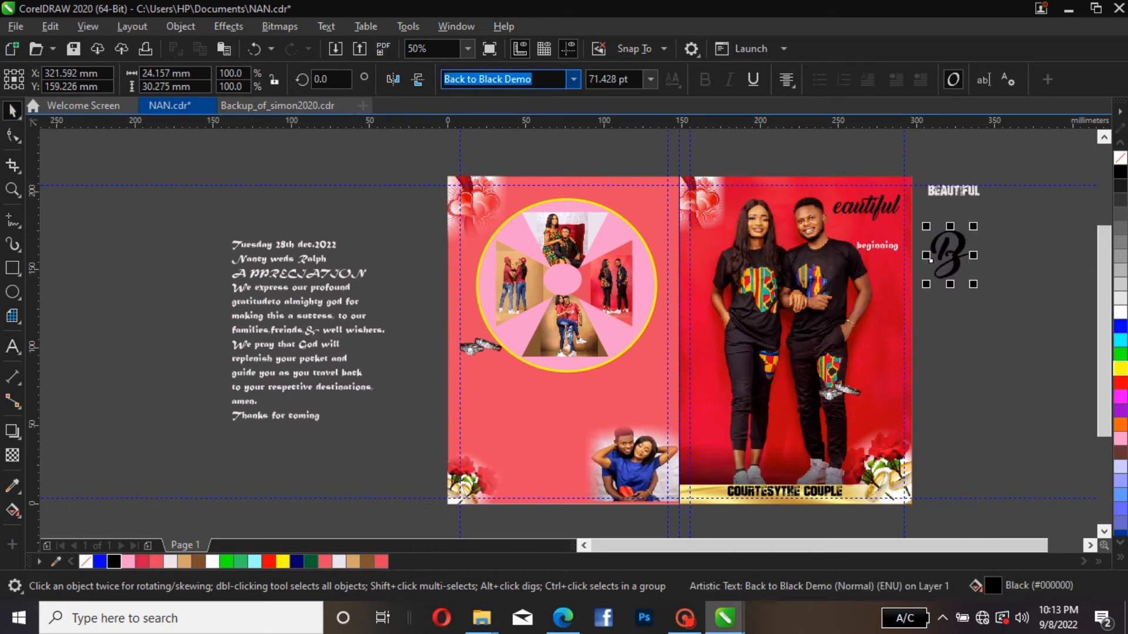
key(Up)
key(Return)
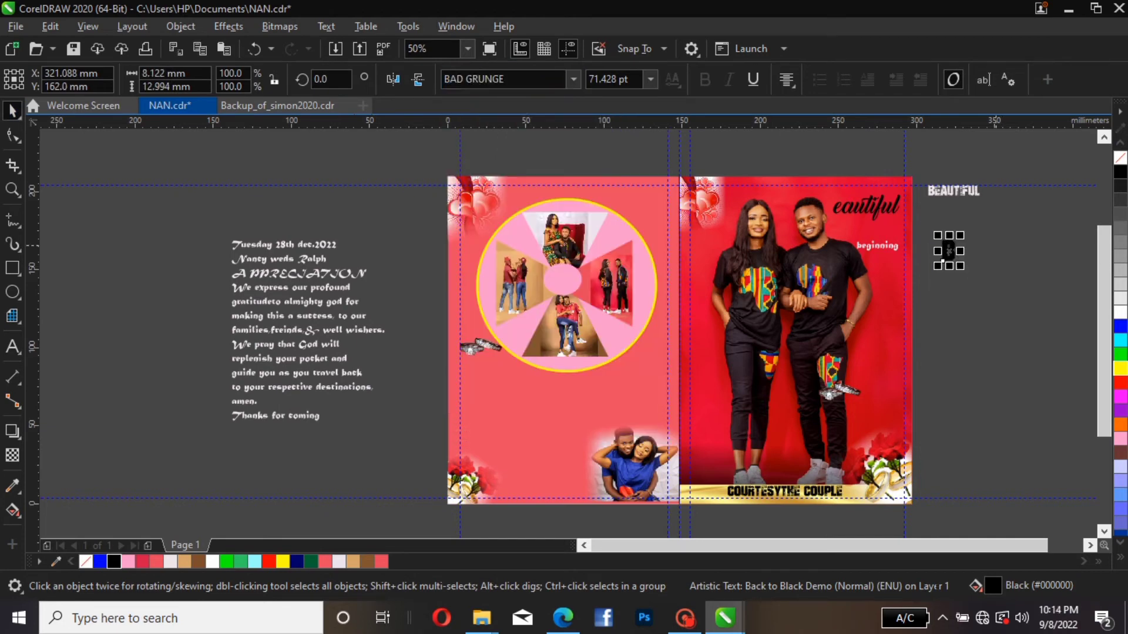
click(987, 242)
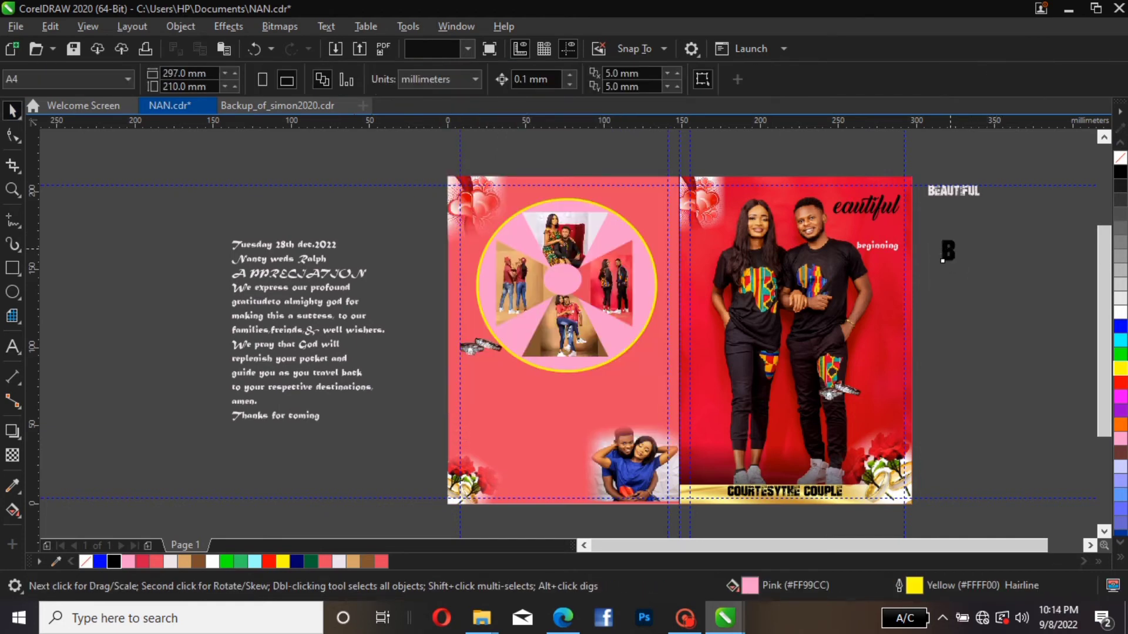
drag(943, 244, 830, 222)
- Delete the initial "b" from the "beginning" text on the cover, leaving "eginning"
click(884, 249)
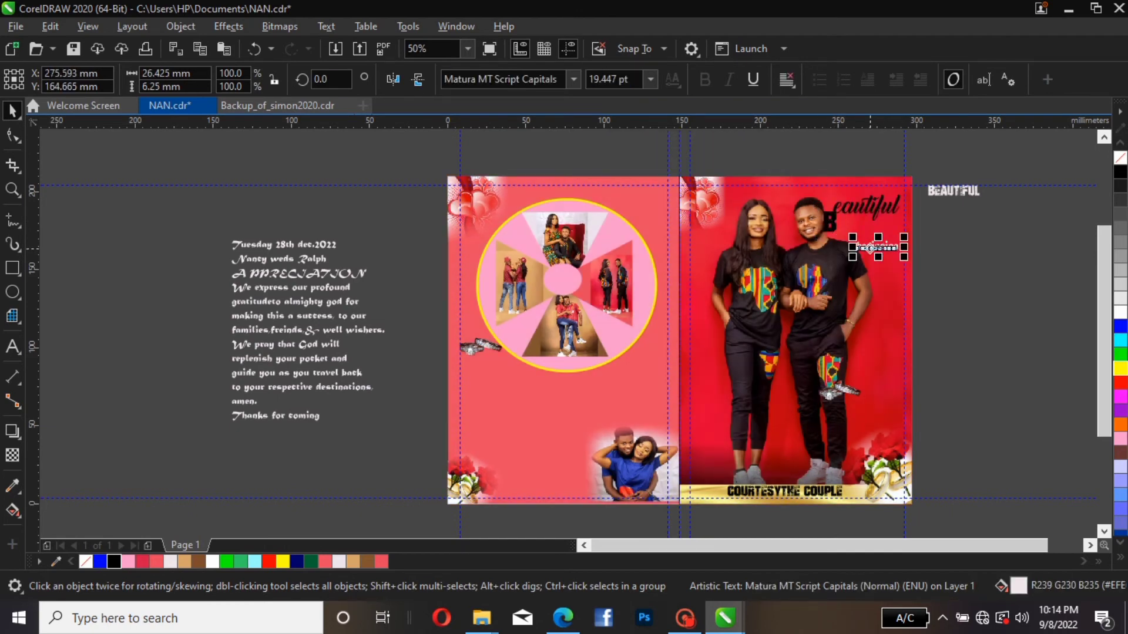
double_click(872, 248)
key(Left)
key(Left)
key(Left)
key(Left)
key(Left)
key(Left)
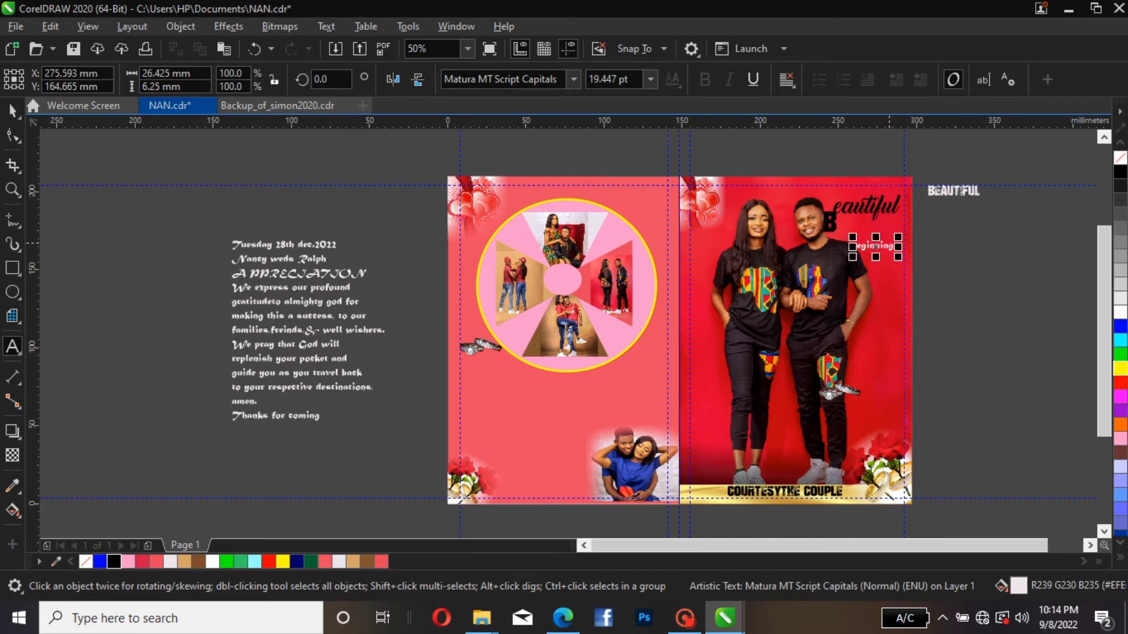
- Enlarge "eginning" to about 29.1 pt and change its font to Magical World
drag(898, 237, 916, 205)
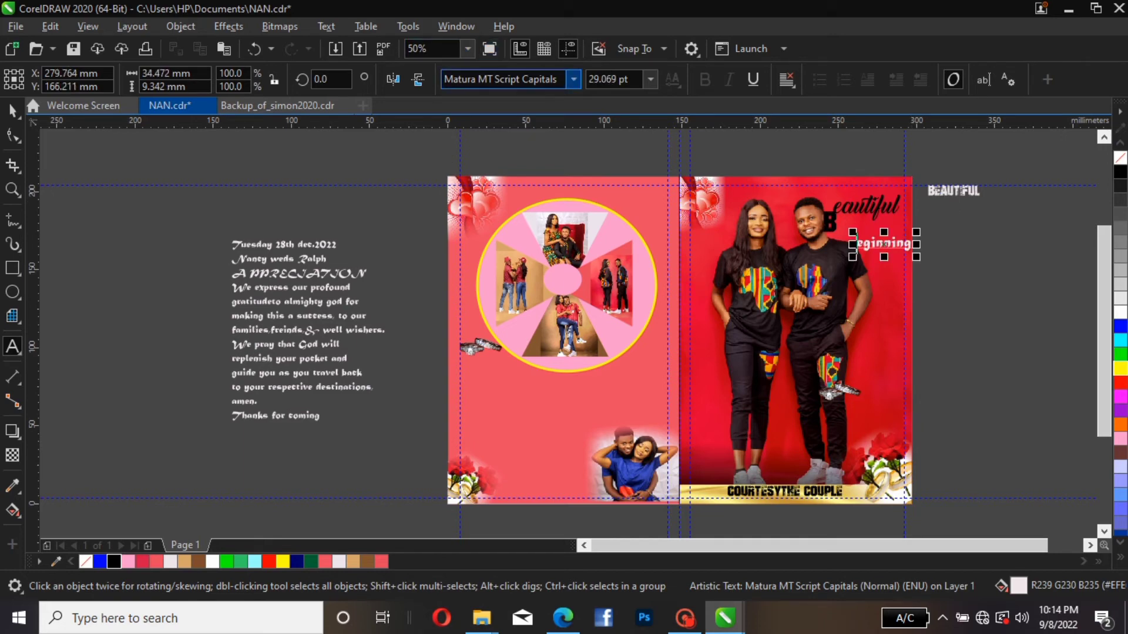
click(574, 79)
click(573, 79)
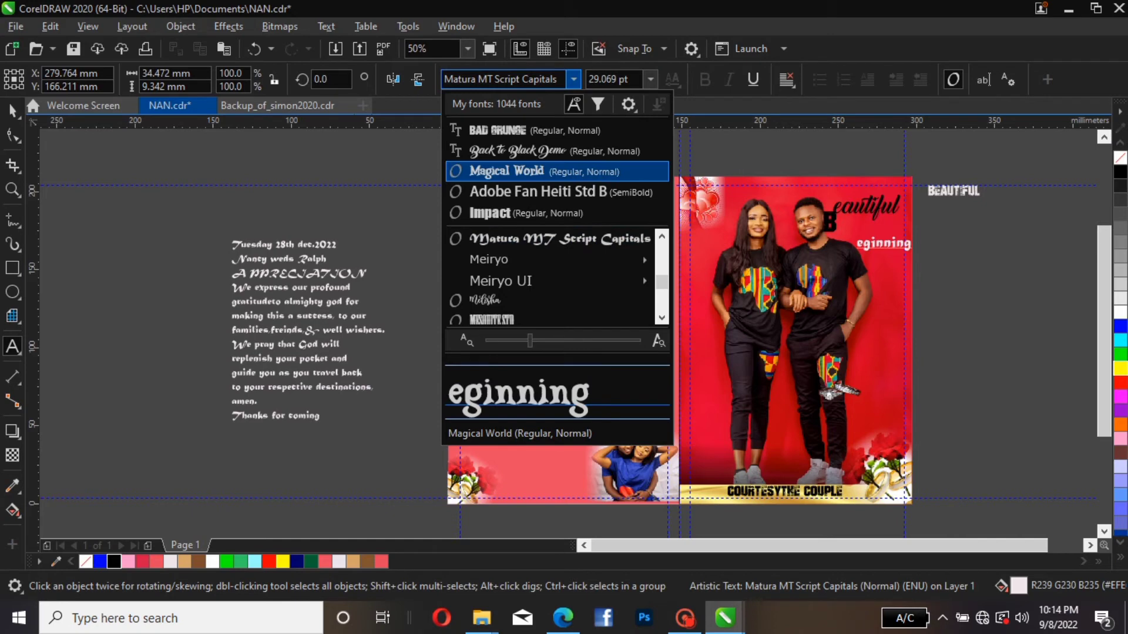
click(487, 168)
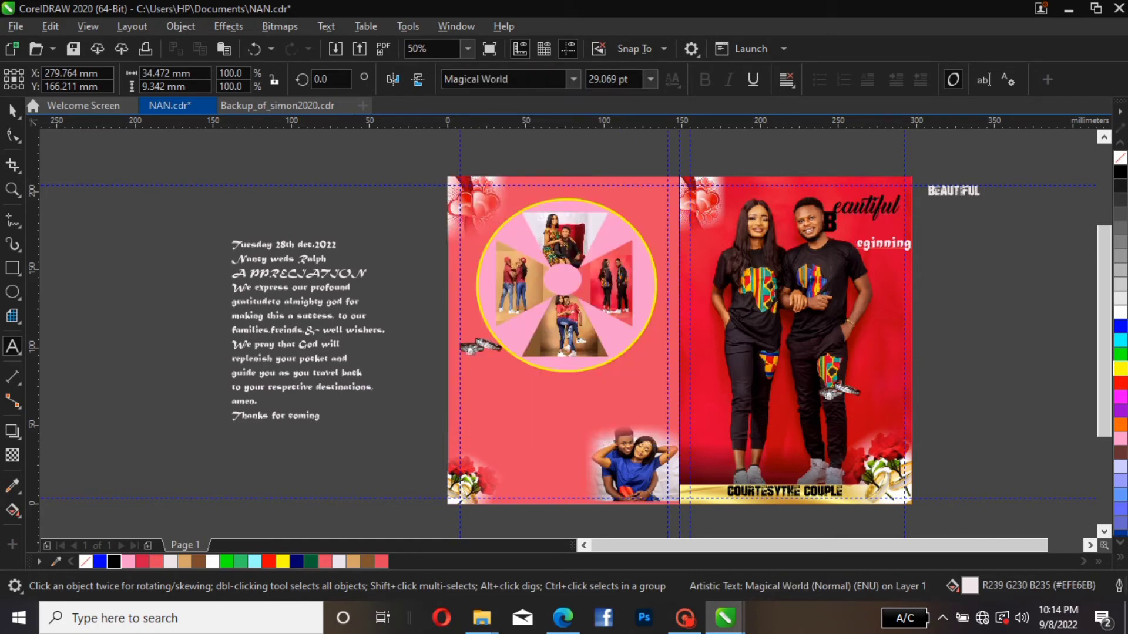
- Delete the spare "BEAUTIFUL" text beside the page
click(12, 111)
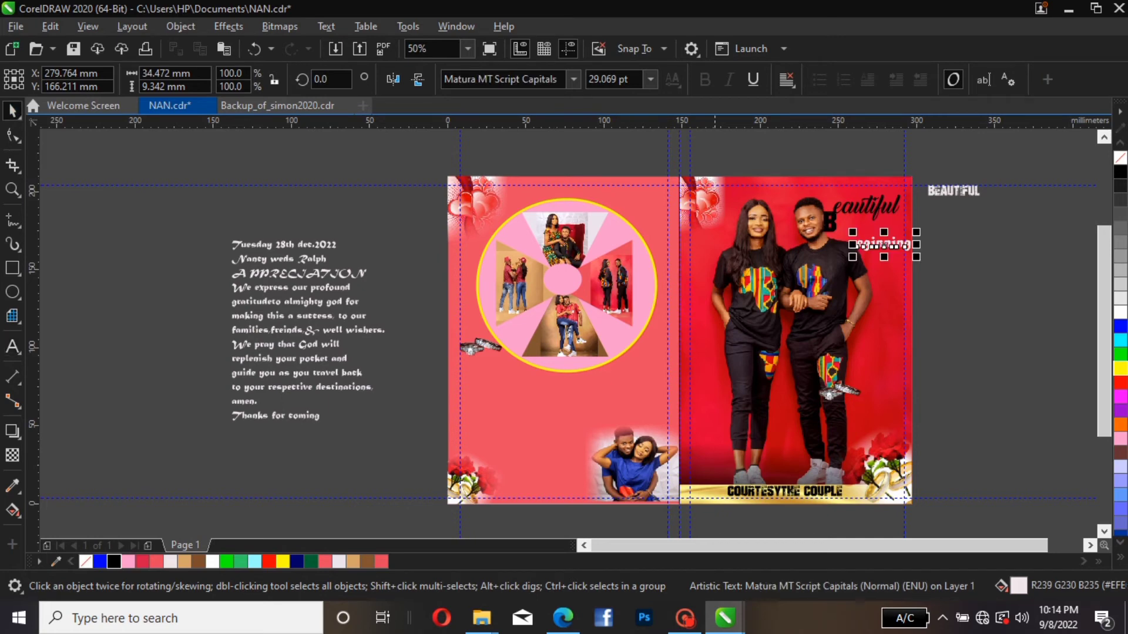
key(Escape)
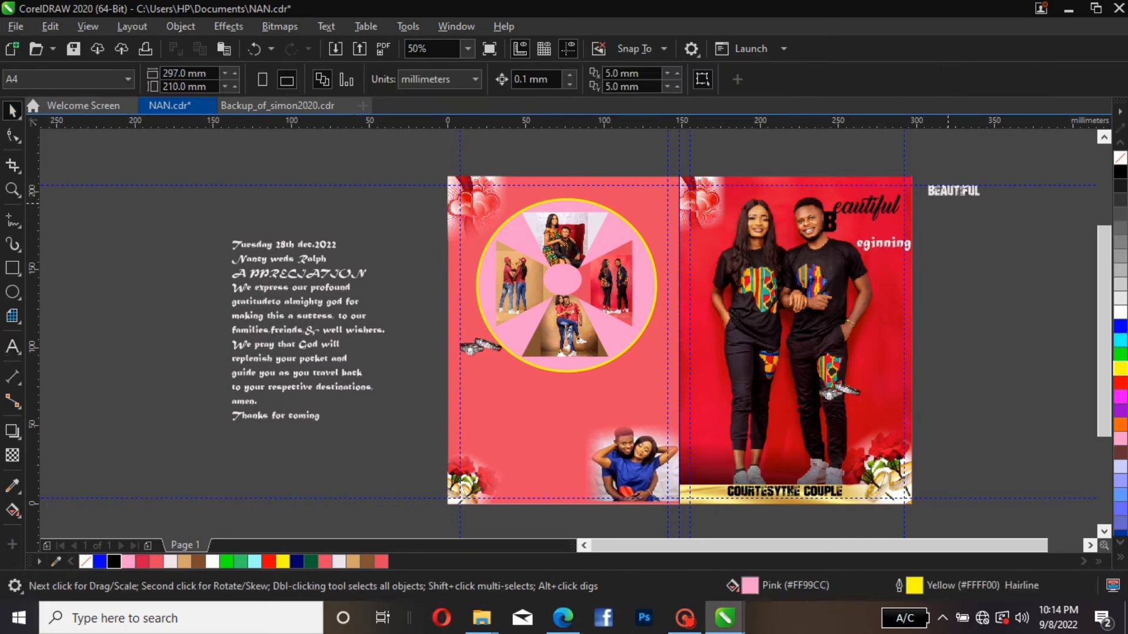
click(955, 191)
drag(954, 190, 954, 189)
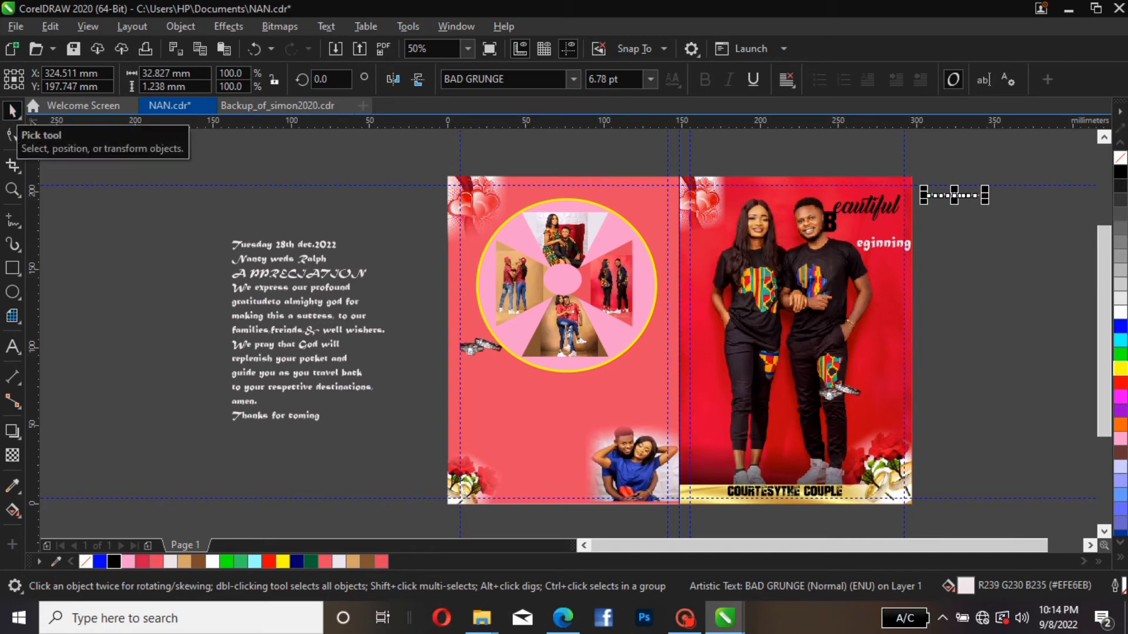
key(Escape)
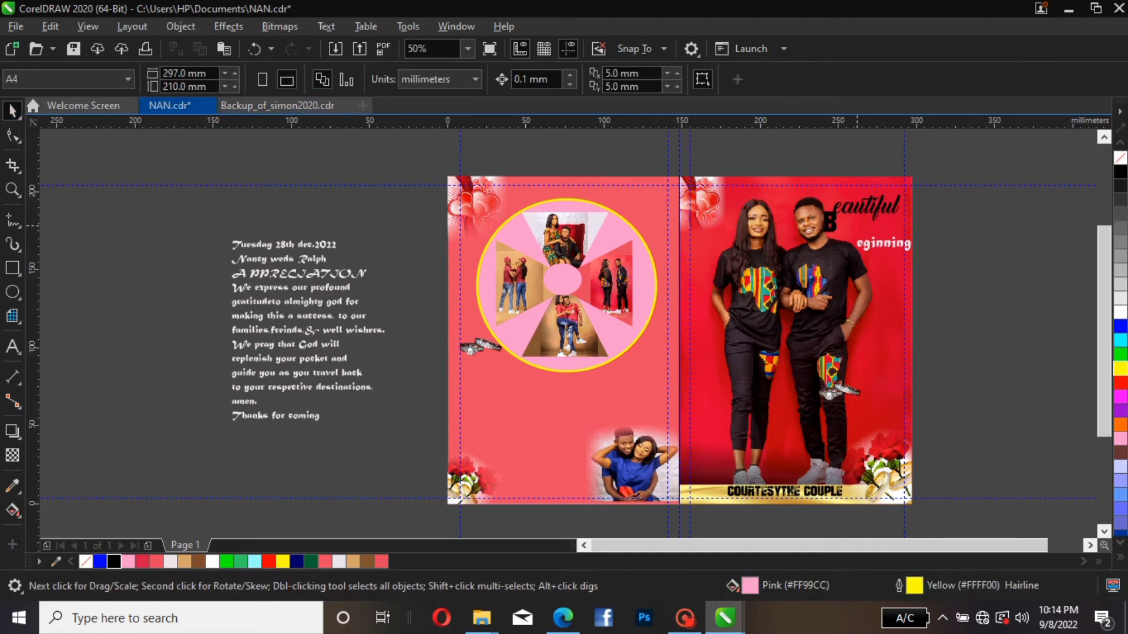
- Move "eautiful" aside over the cover's outer edge and enlarge the B to 169.098 pt near the cover's upper edge
click(857, 224)
click(867, 208)
drag(867, 208, 931, 204)
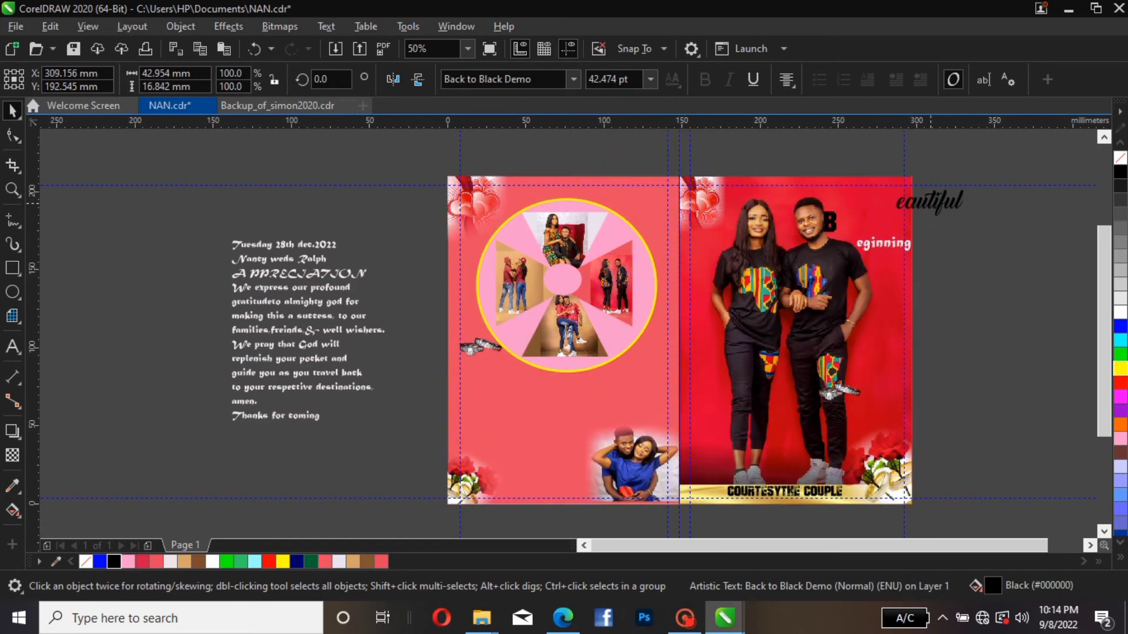
click(832, 221)
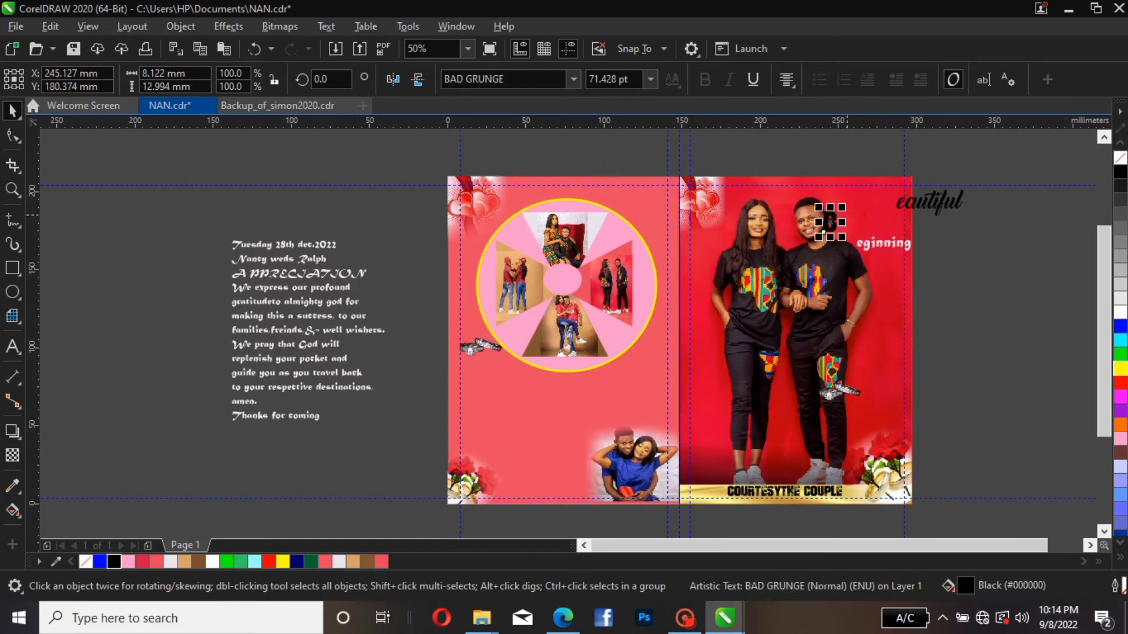
mouse_move(841, 207)
mouse_down()
mouse_move(855, 187)
mouse_move(851, 219)
mouse_up()
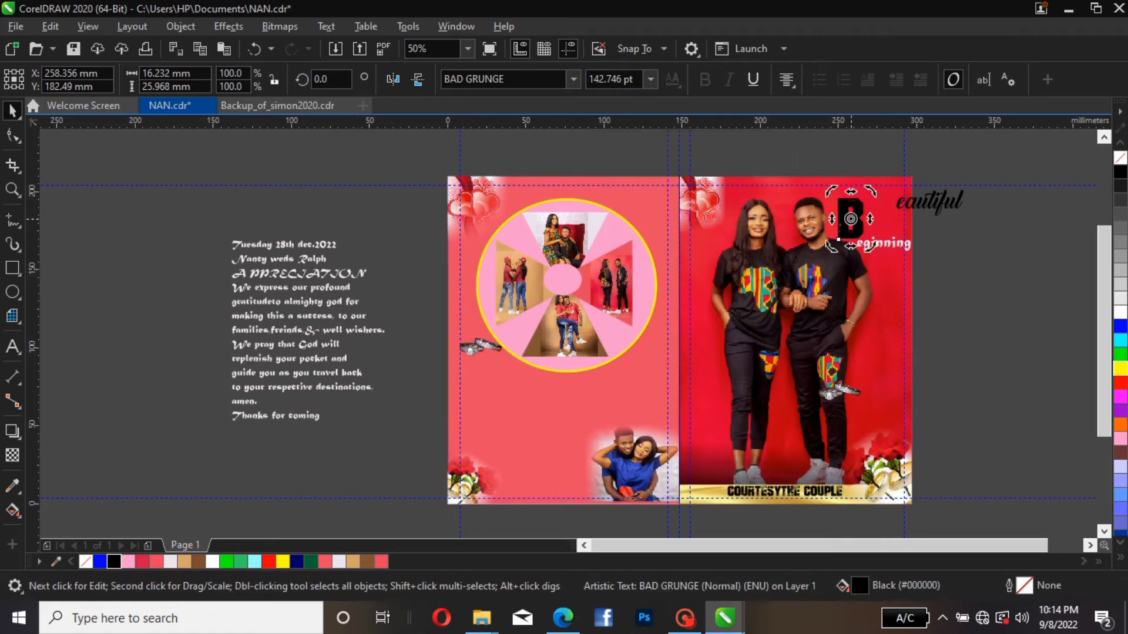
drag(840, 218, 862, 183)
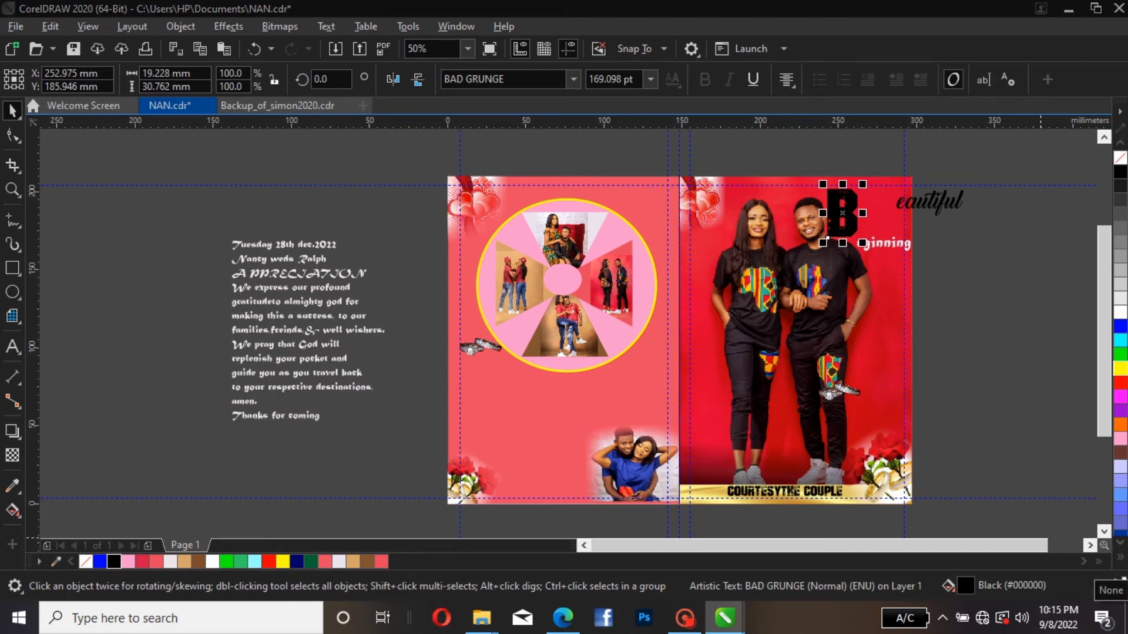
- Give the large B a 3.0 pt outline placed behind its fill
double_click(1114, 586)
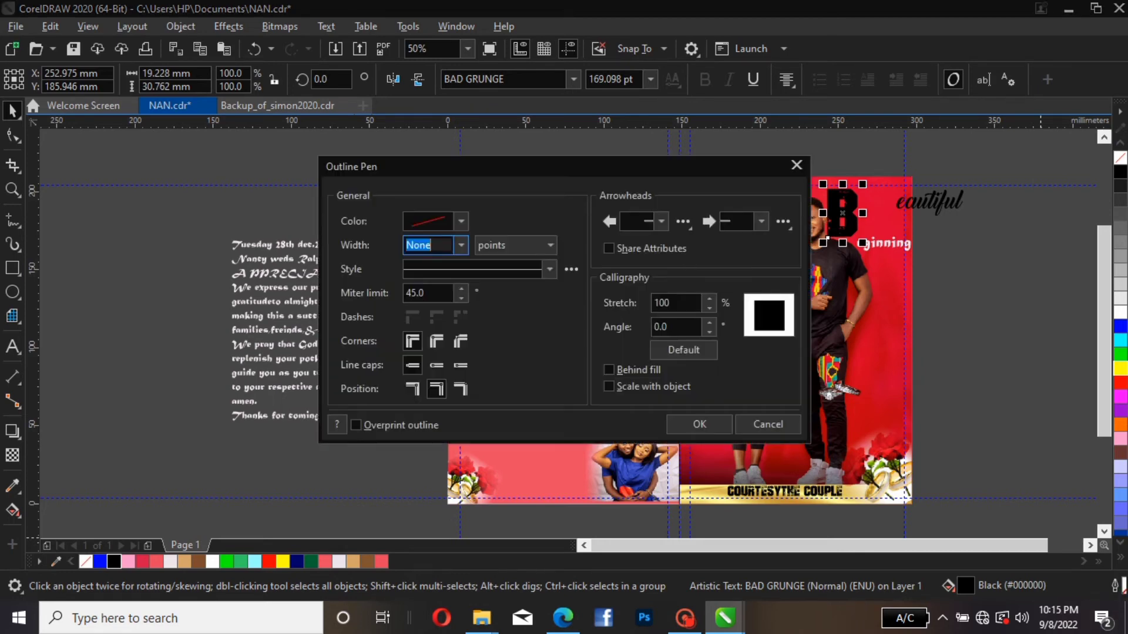
click(461, 246)
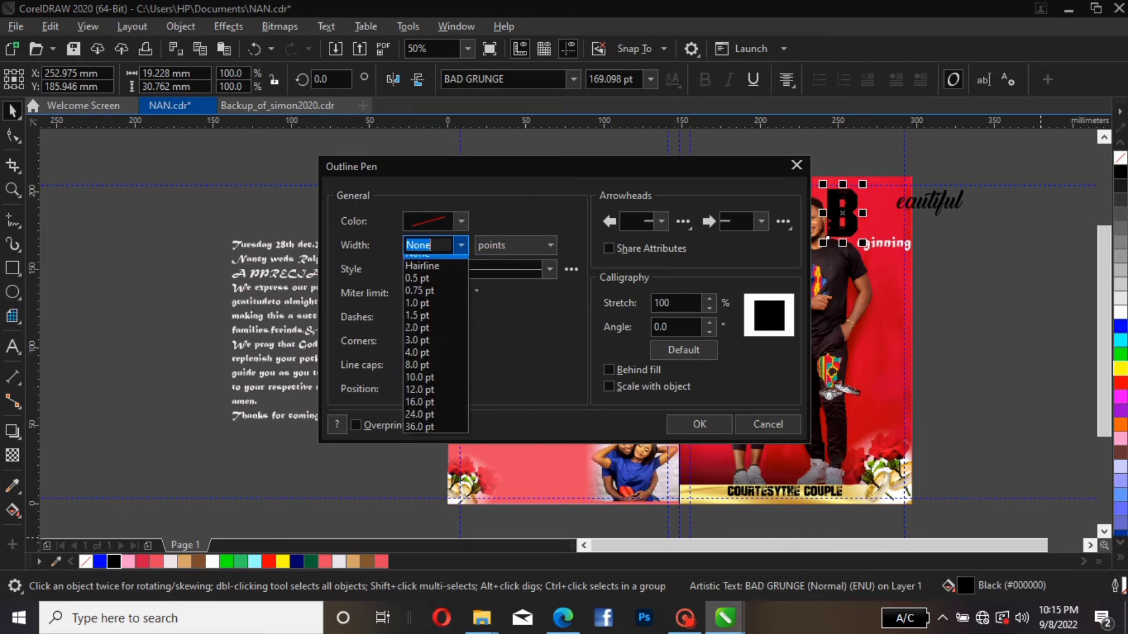
key(Down)
key(Down)
key(Down)
key(Down)
key(Down)
key(Down)
key(Up)
key(Up)
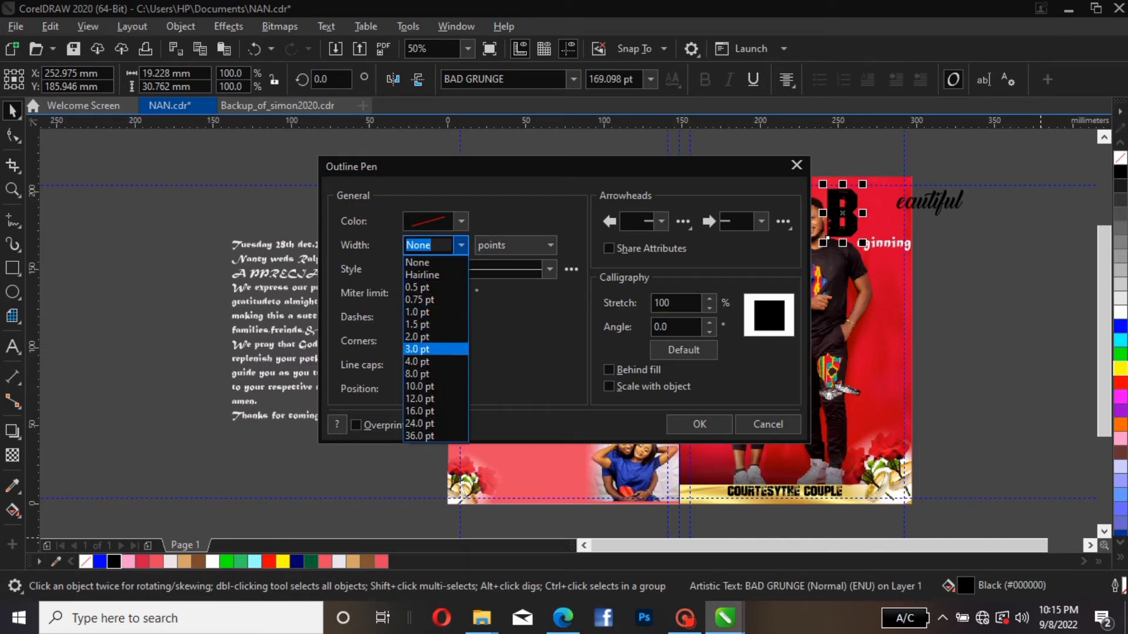
key(Return)
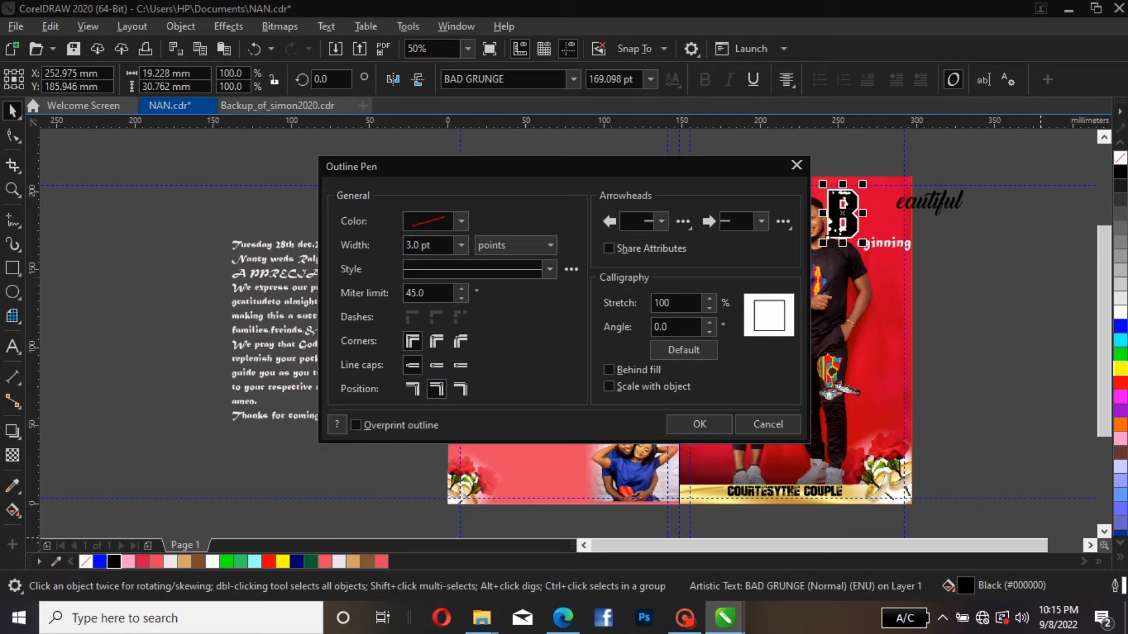
click(609, 370)
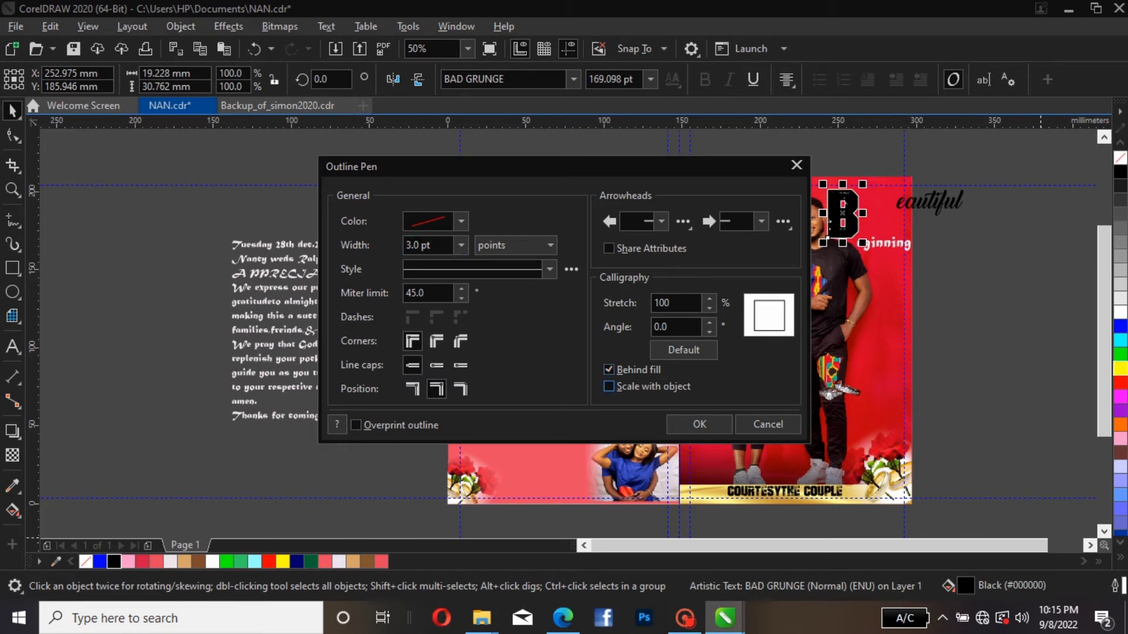
key(Return)
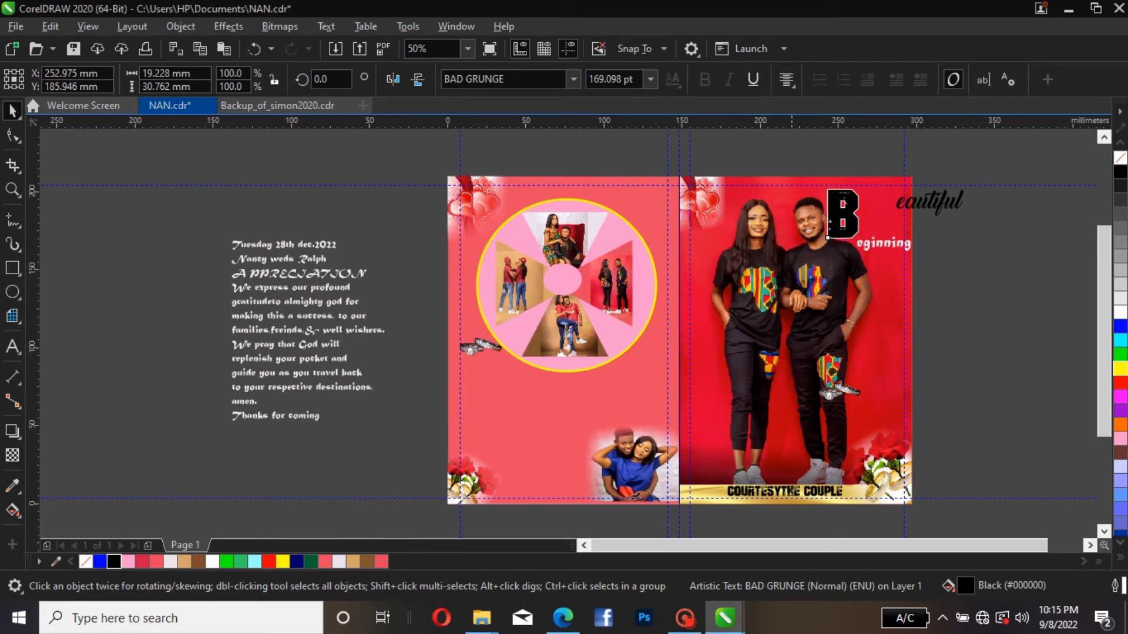
- Fill the B and "eautiful" with Light Green, give "eautiful" a white outline, and move it next to the B
click(240, 562)
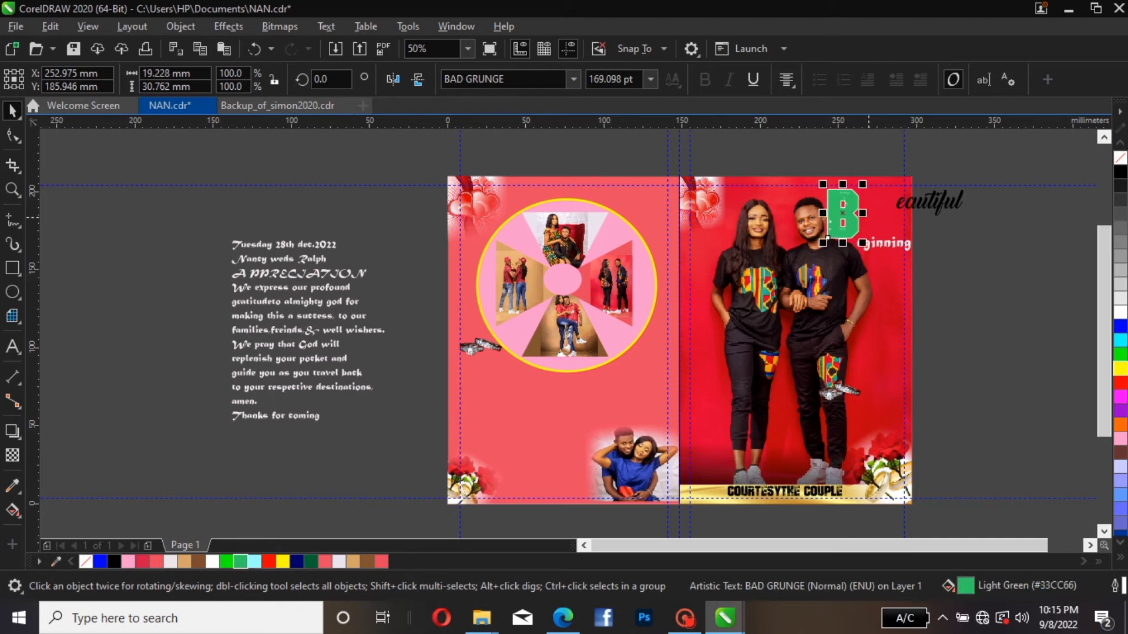
click(940, 203)
drag(945, 210, 911, 210)
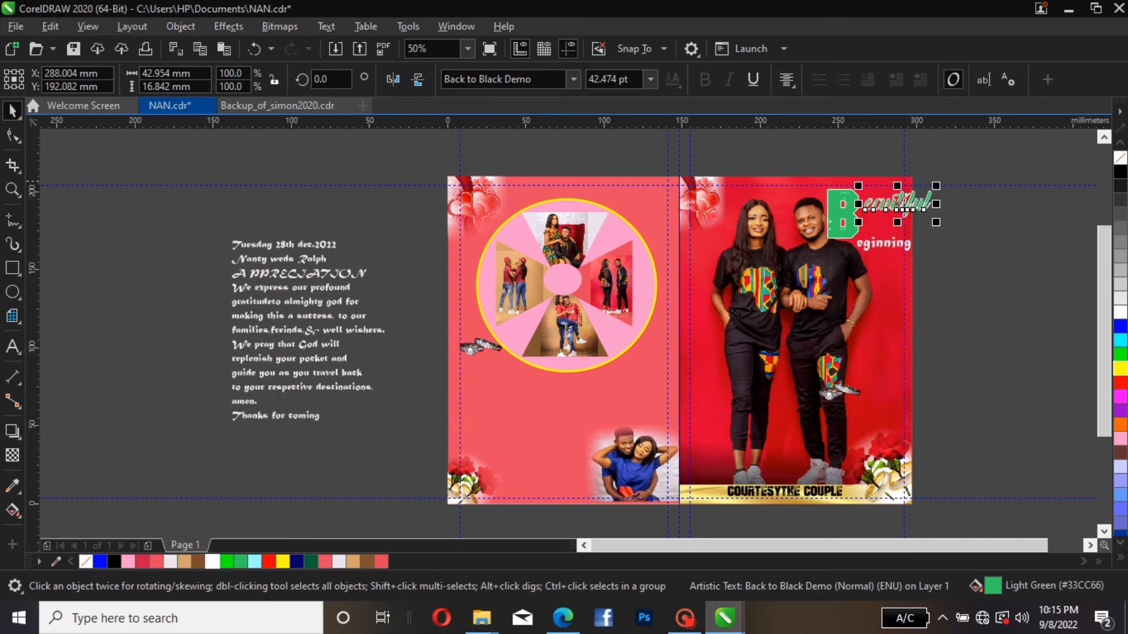
- Fill "eginning" with Light Green, give it a white outline, and move it up beneath "eautiful"
click(875, 245)
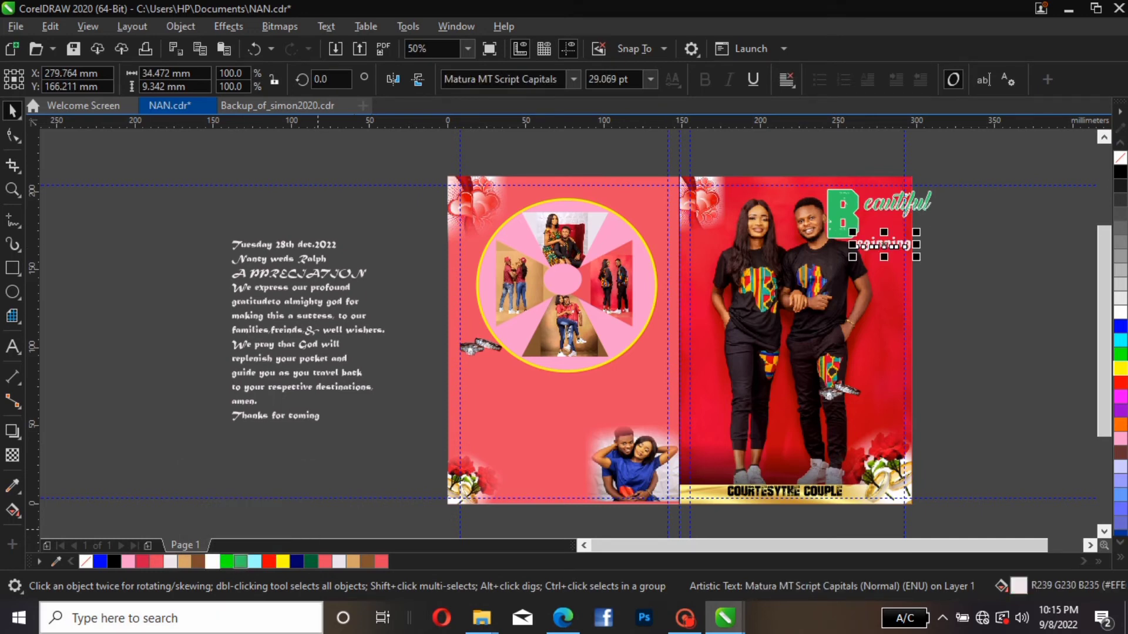
click(240, 562)
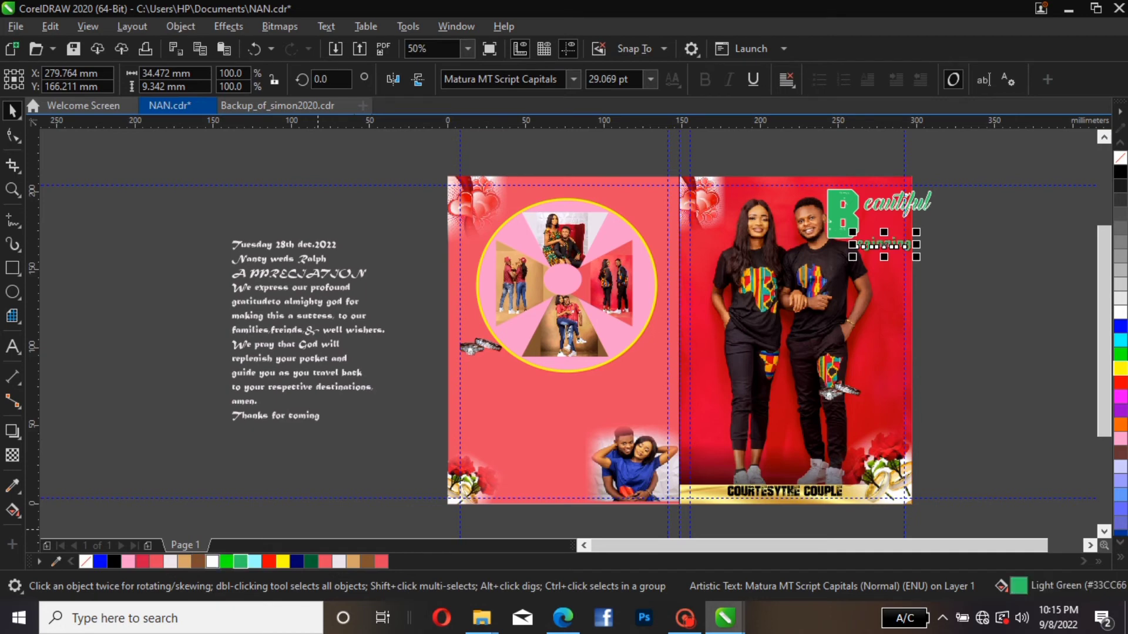
right_click(212, 562)
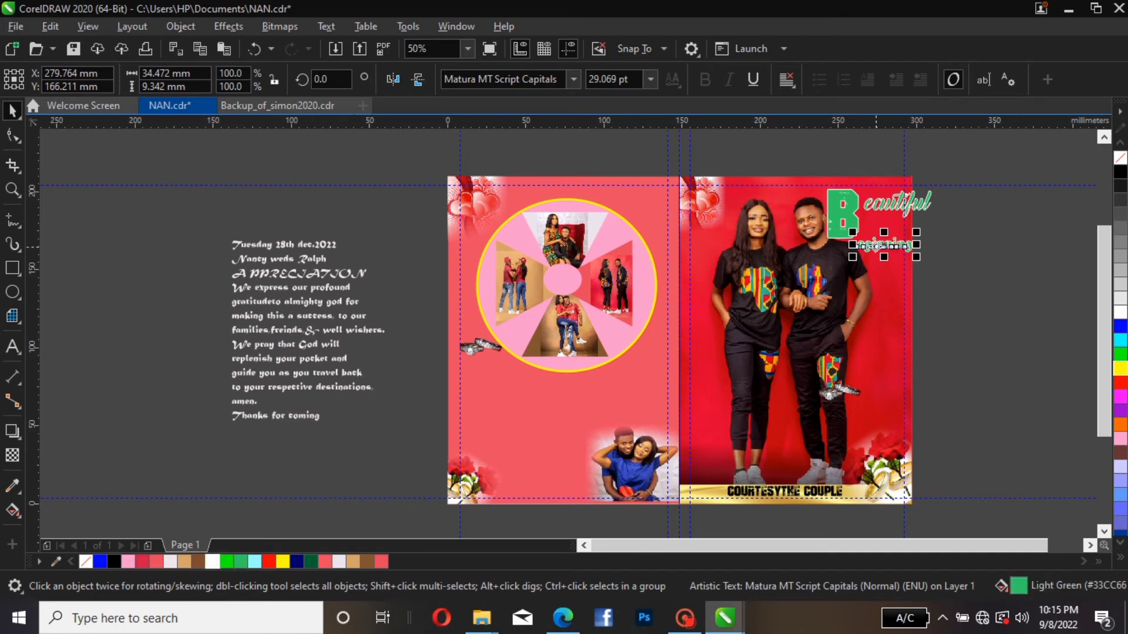
drag(881, 245, 883, 222)
- Scale the B down and reposition it near the cover's upper guideline beside the man's head
scroll(881, 223, up, 2)
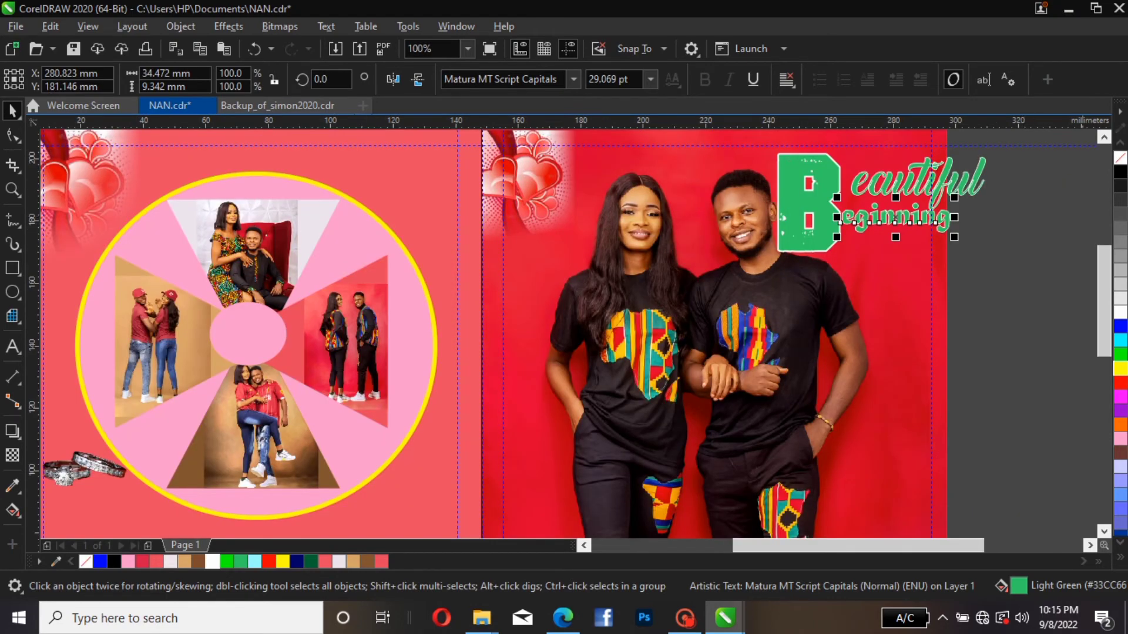
scroll(843, 308, up, 3)
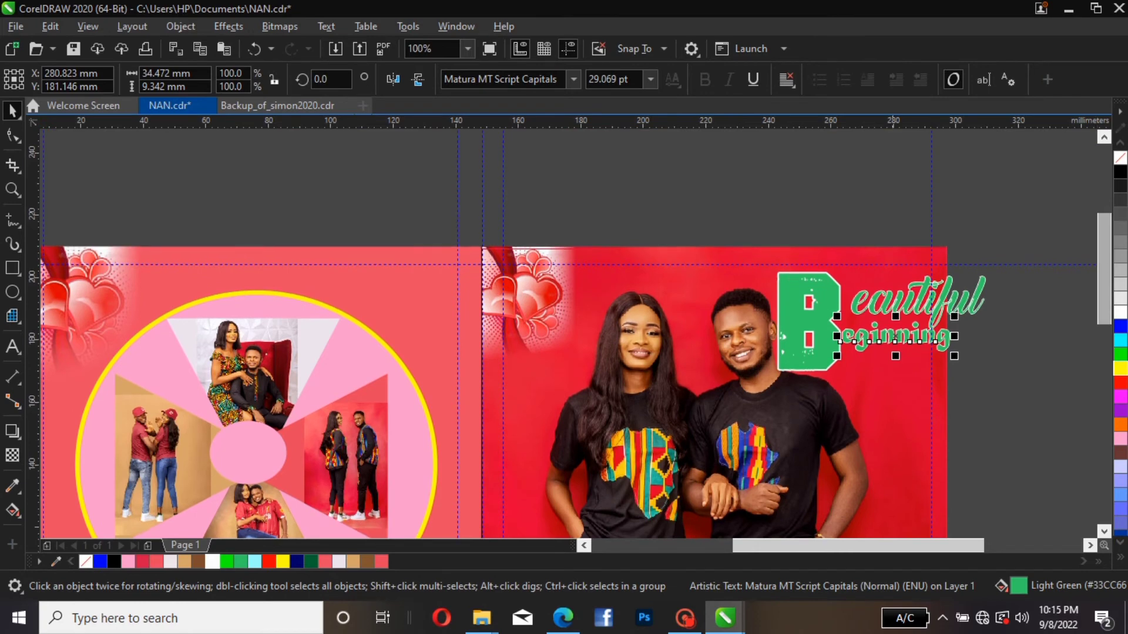
click(783, 337)
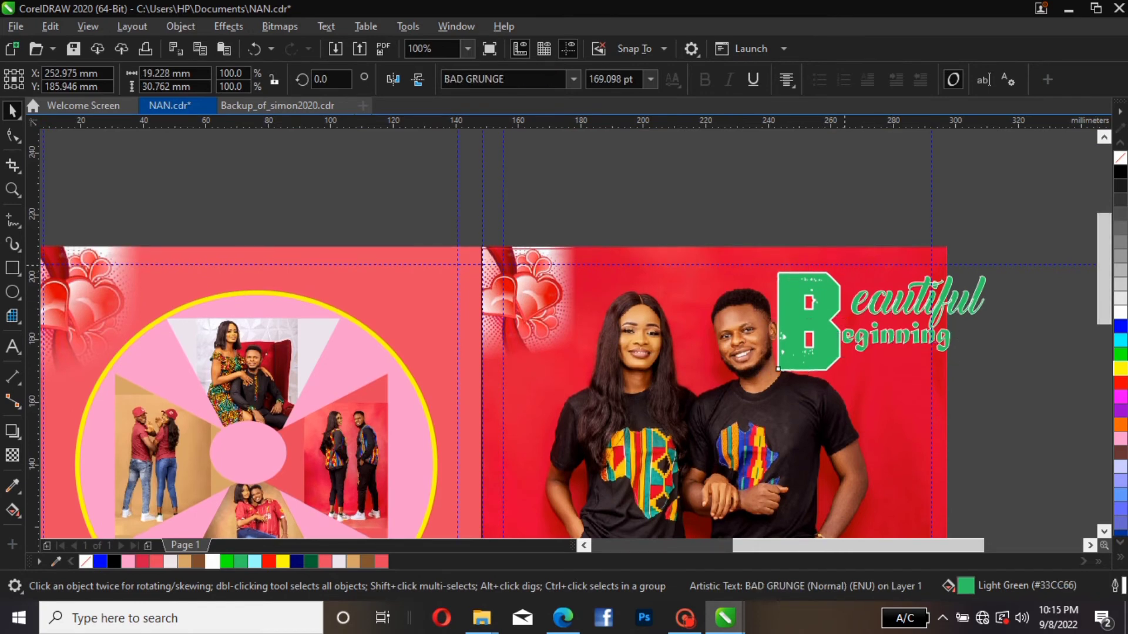
drag(844, 269, 824, 297)
drag(800, 343, 798, 316)
- Reduce "eautiful" to 32.741 pt and place it against the upper part of the B, inside the margin guideline
drag(952, 299, 869, 300)
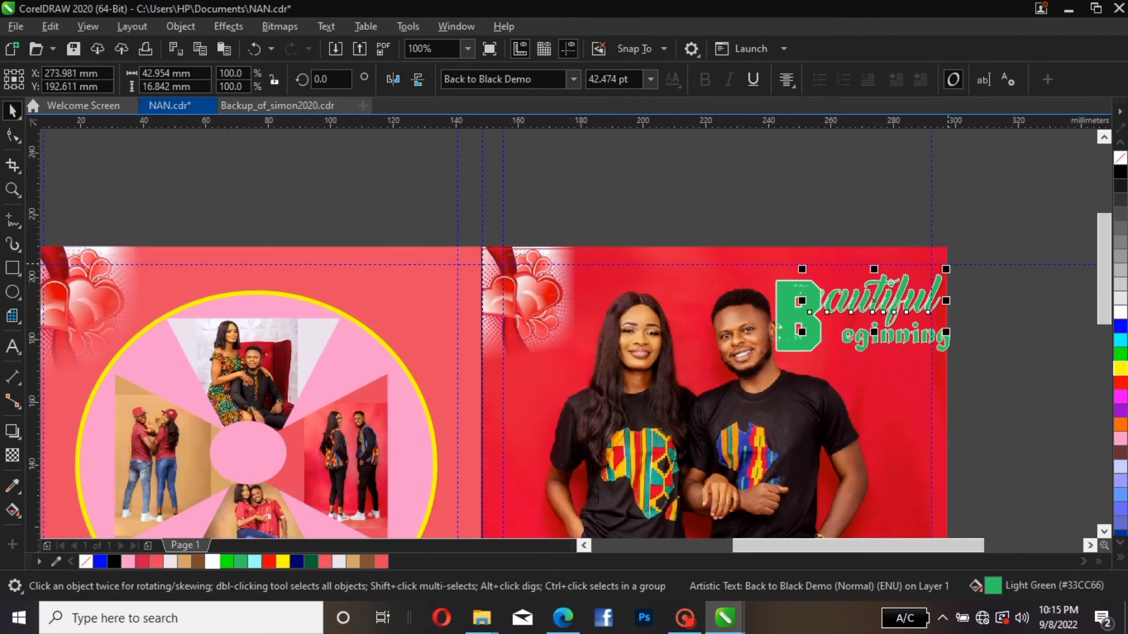
drag(947, 270, 927, 278)
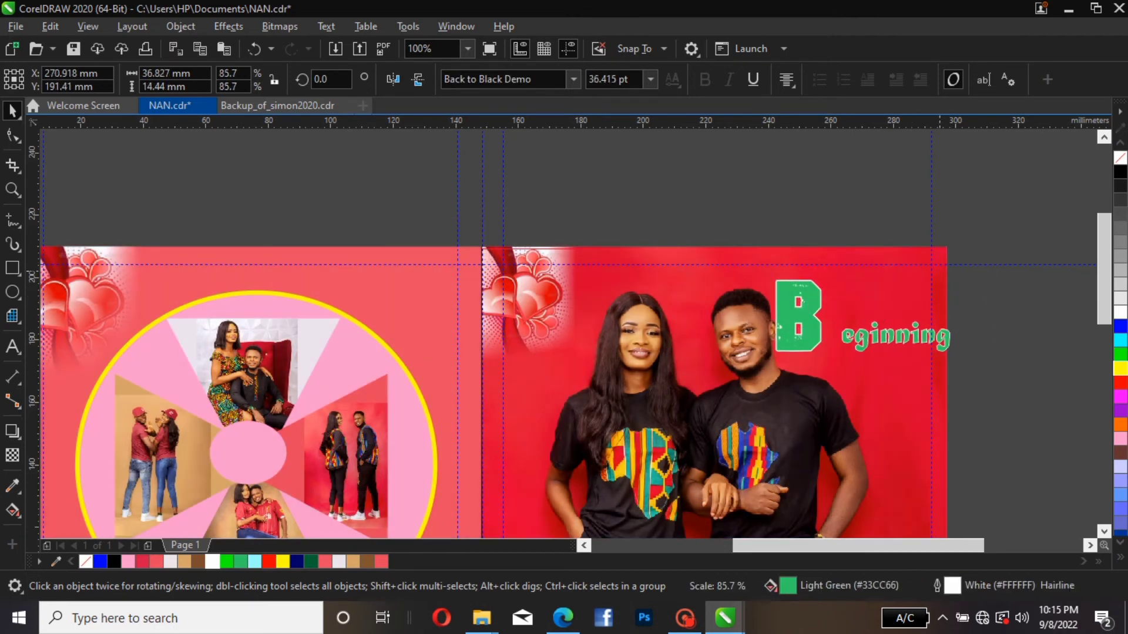
mouse_move(880, 315)
mouse_down()
mouse_move(894, 322)
mouse_move(895, 305)
mouse_up()
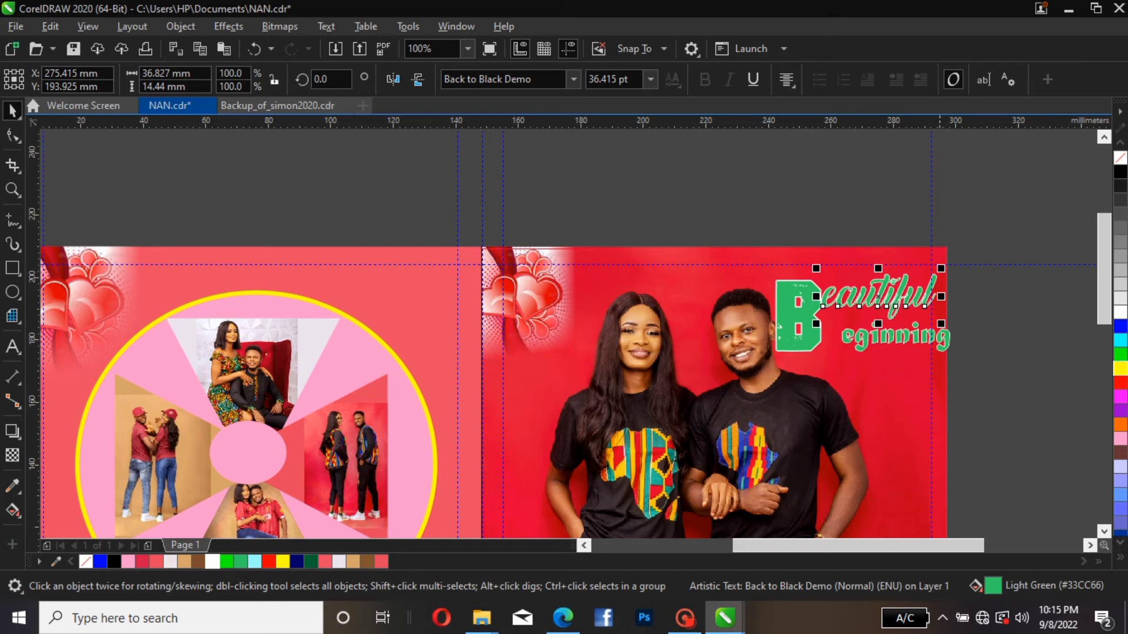
drag(941, 268, 929, 273)
drag(881, 307, 886, 305)
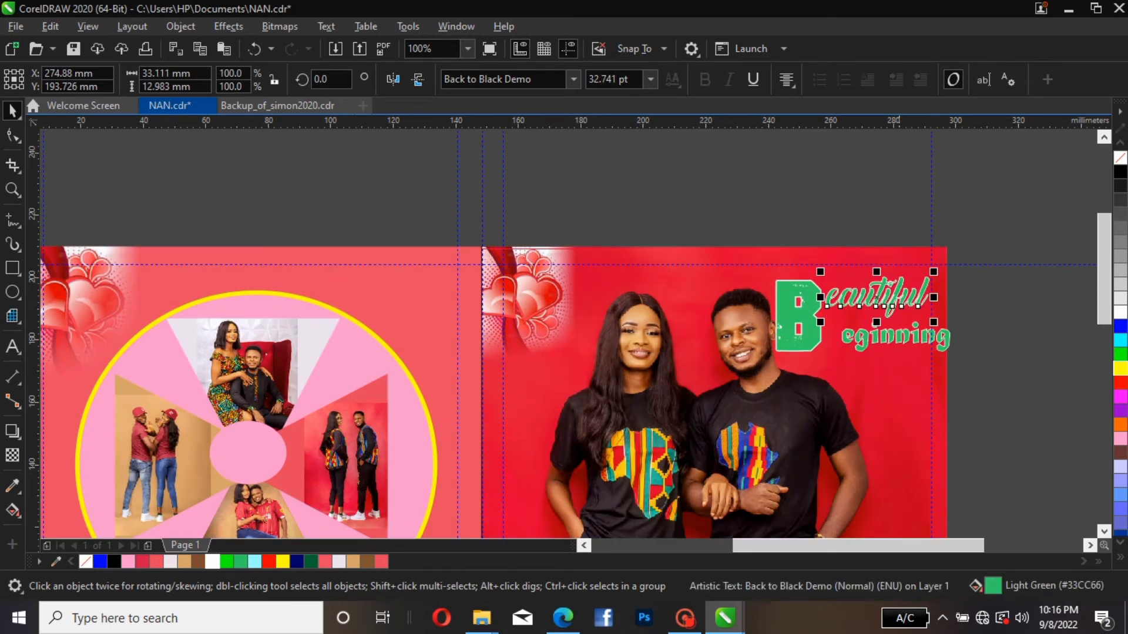
- Move "eginning" directly beneath "eautiful" so it meets the lower part of the B within the margin
click(937, 342)
drag(936, 342, 887, 327)
drag(794, 321, 821, 328)
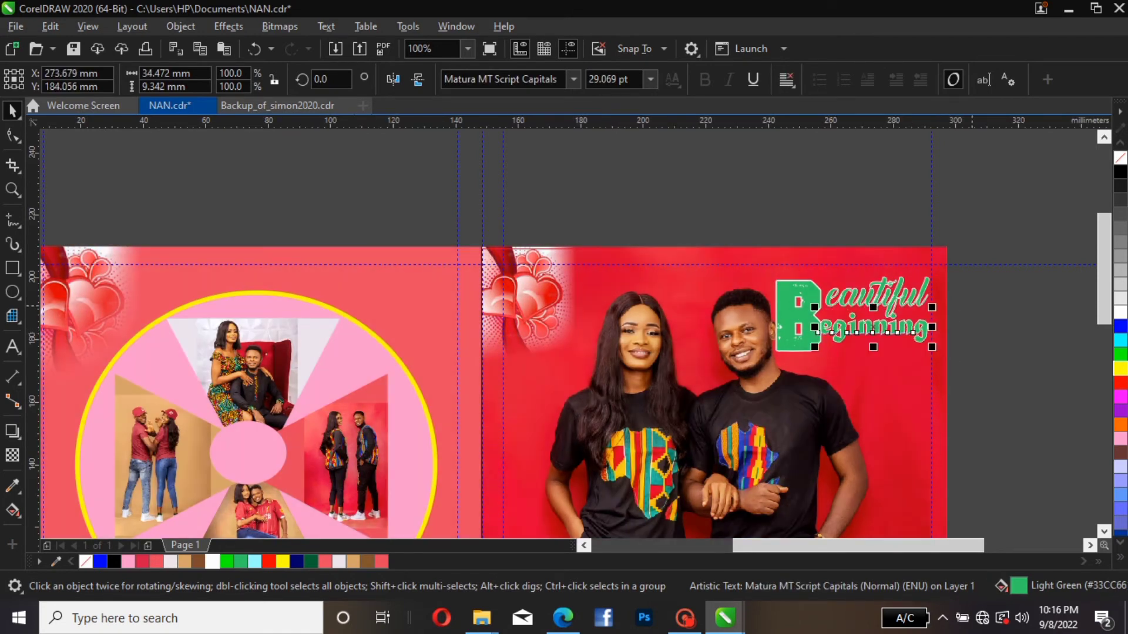
key(Escape)
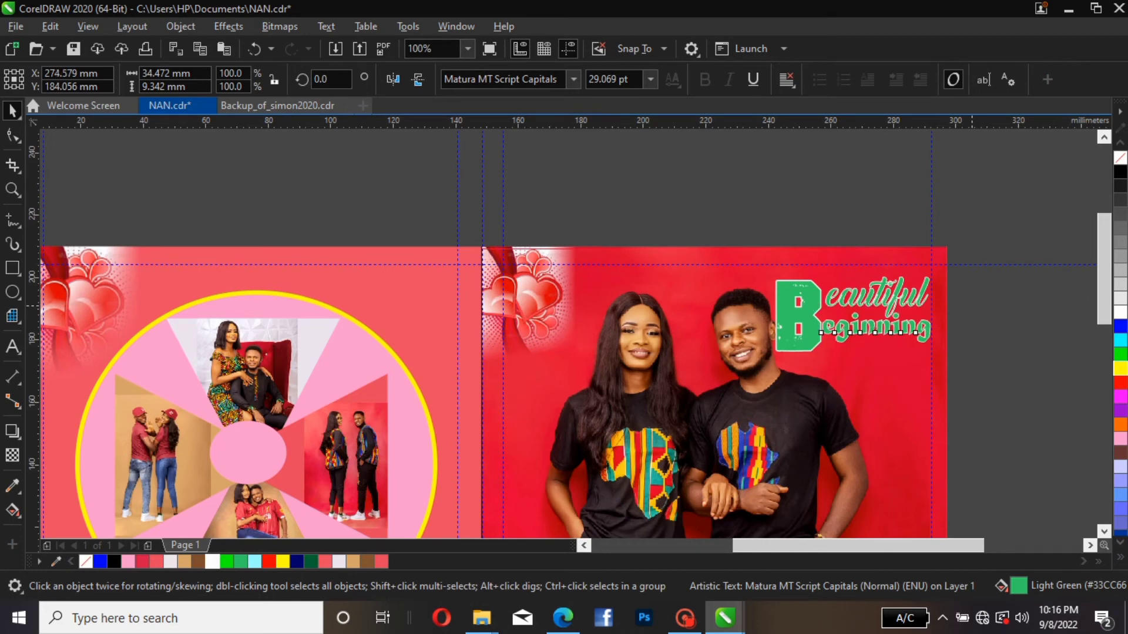
scroll(623, 268, down, 1)
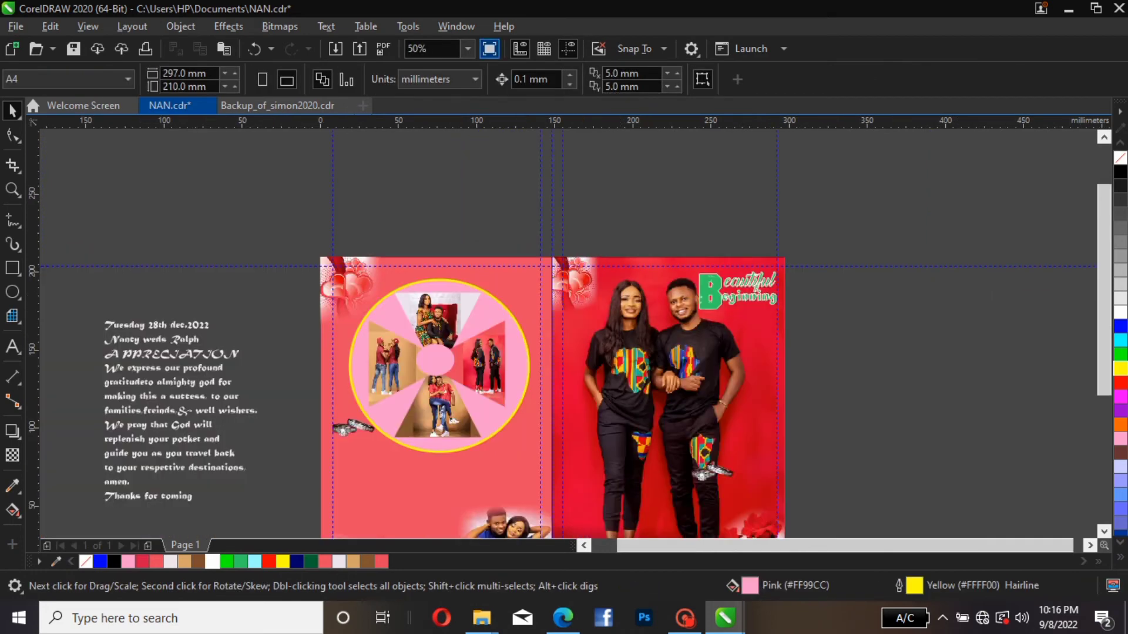
click(468, 49)
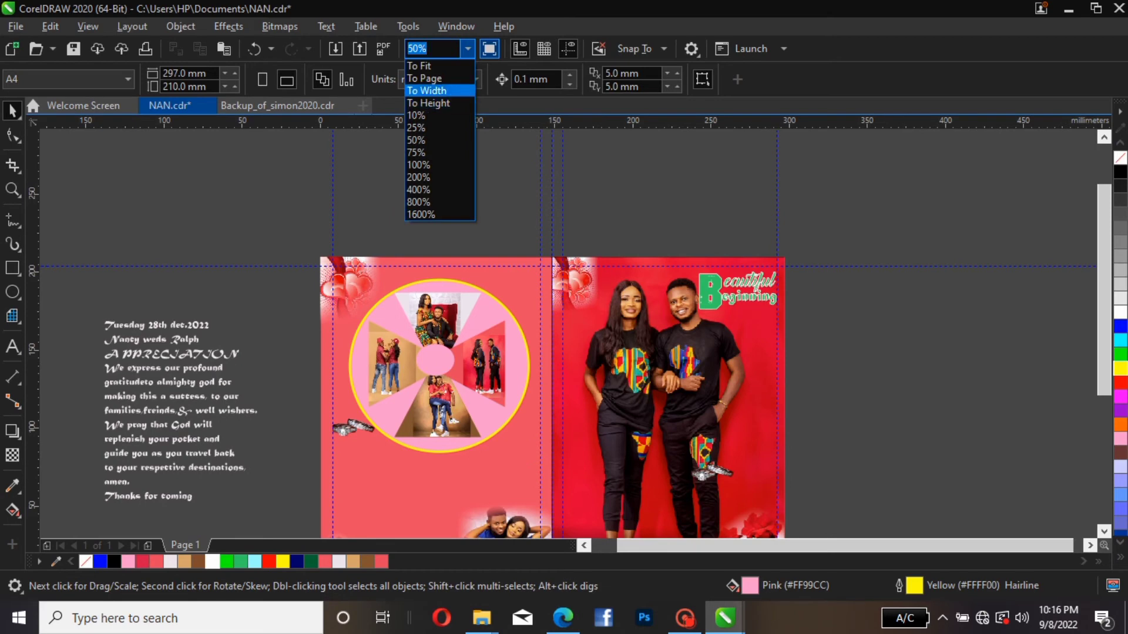
click(424, 76)
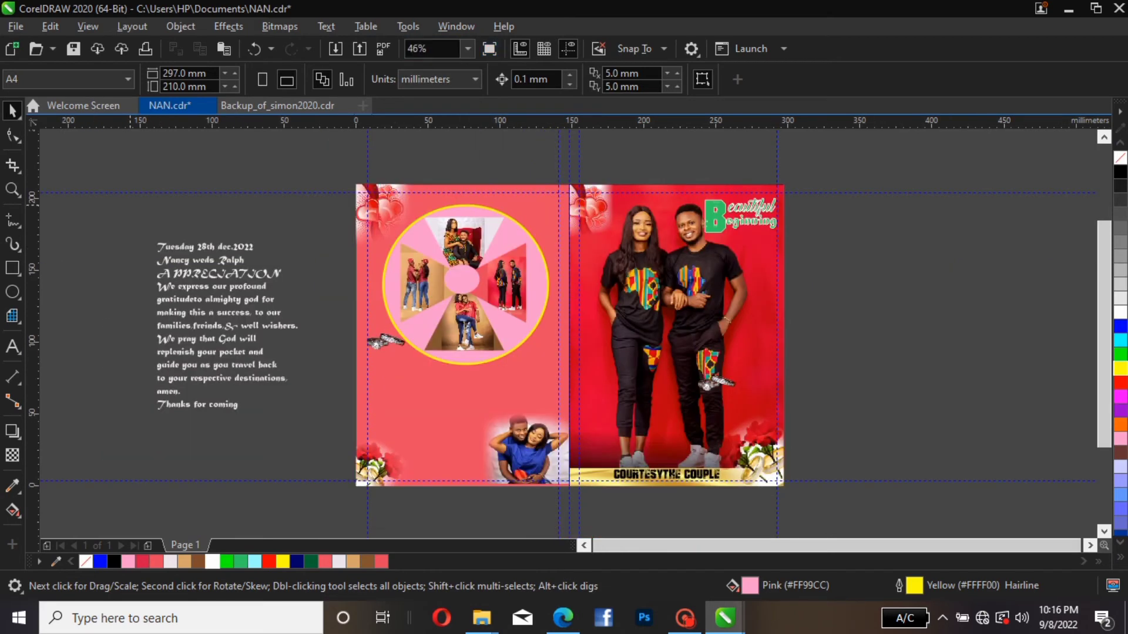
double_click(161, 246)
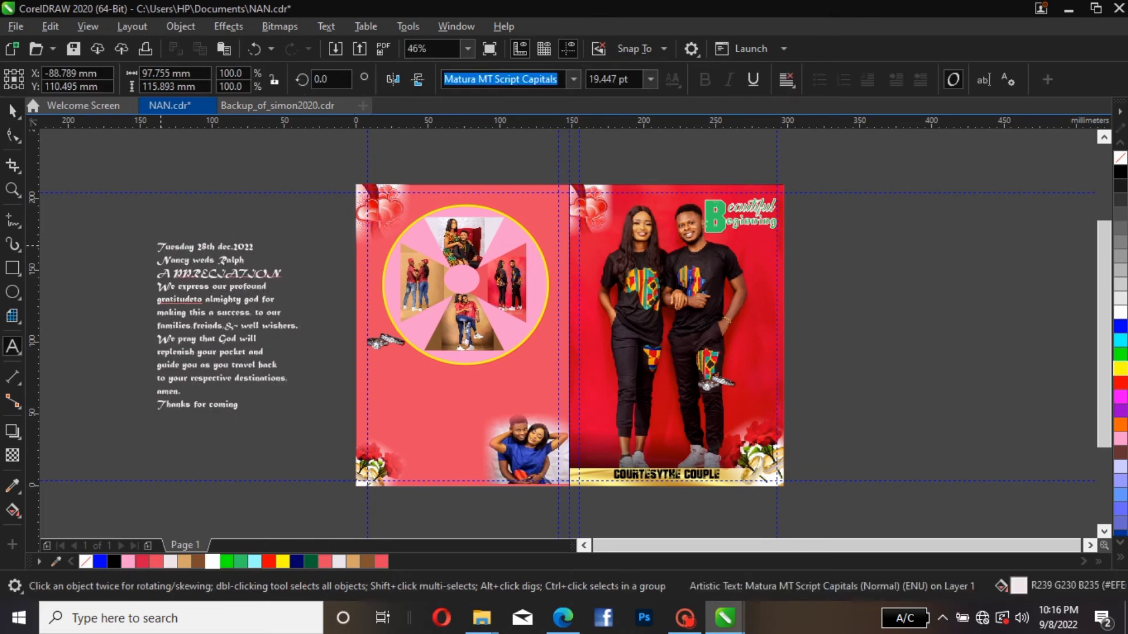
mouse_move(269, 240)
mouse_down()
mouse_move(130, 234)
mouse_move(264, 254)
mouse_up()
click(158, 243)
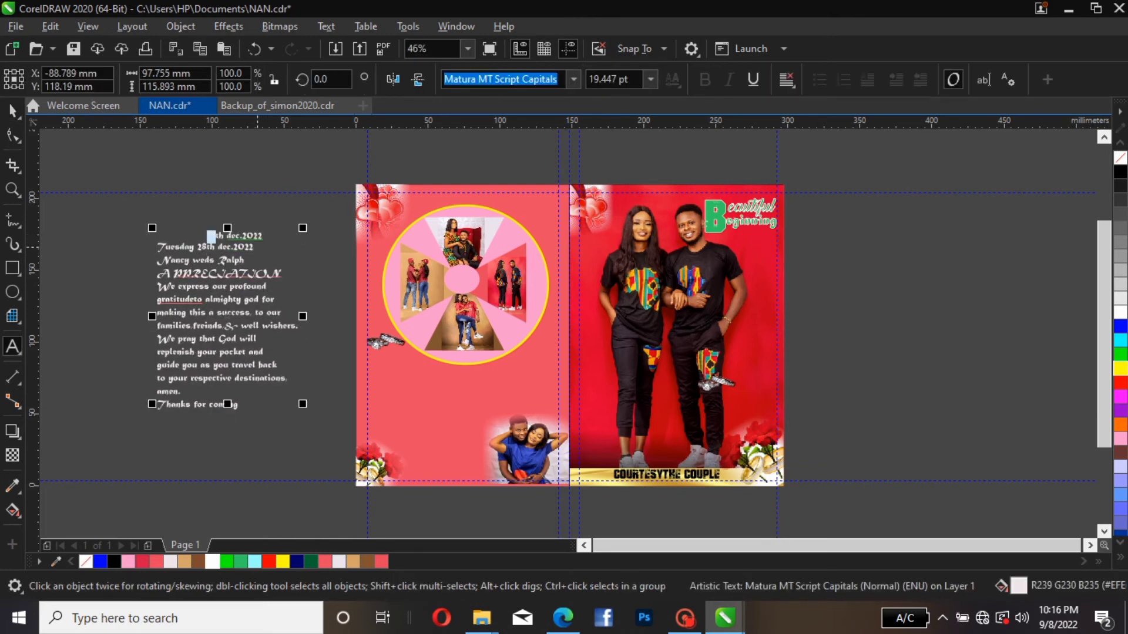
key(ctrl+z)
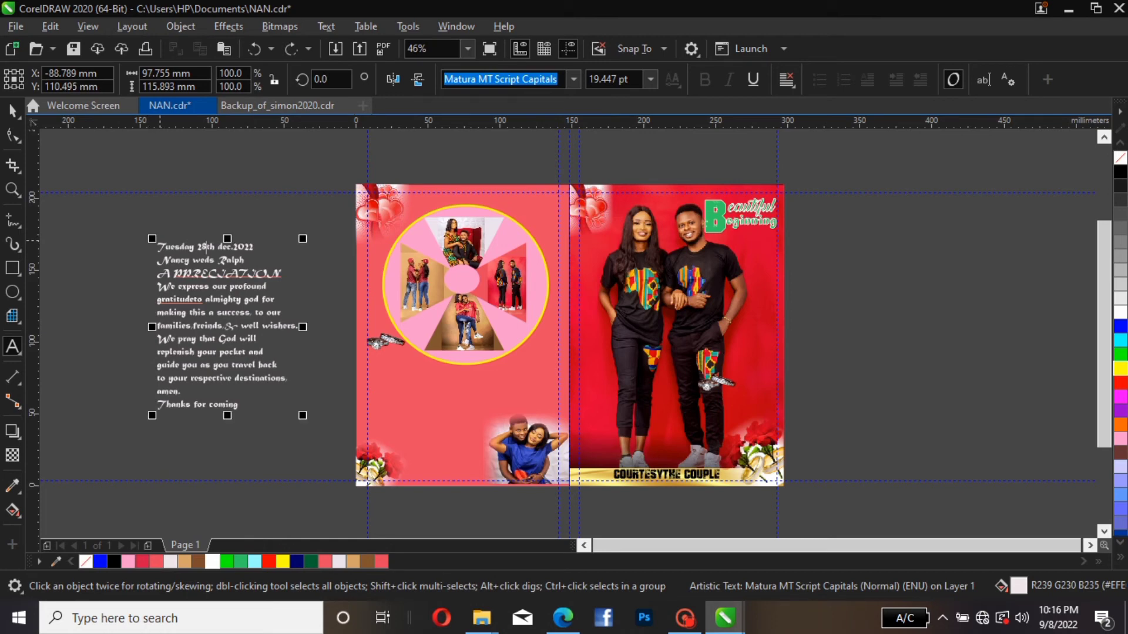
key(Escape)
- Copy the date line "Tuesday 28th dec.2022" from the text block beside the page
click(201, 244)
drag(156, 246, 253, 248)
key(ctrl+c)
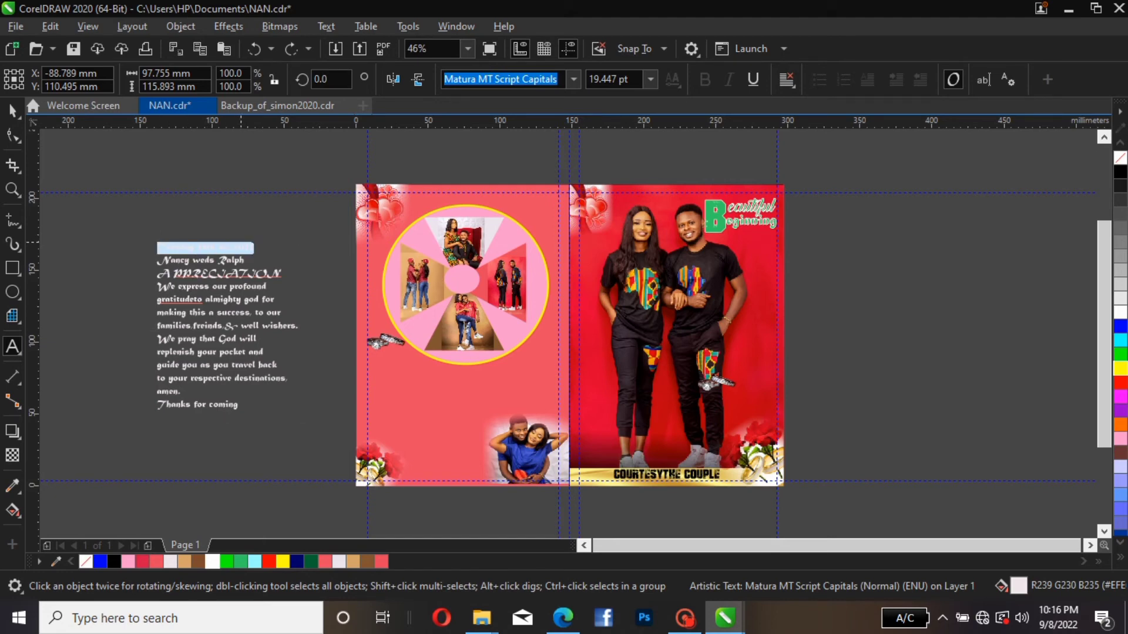
- Cut the date line out of the side text block and paste it as a separate text object
right_click(240, 245)
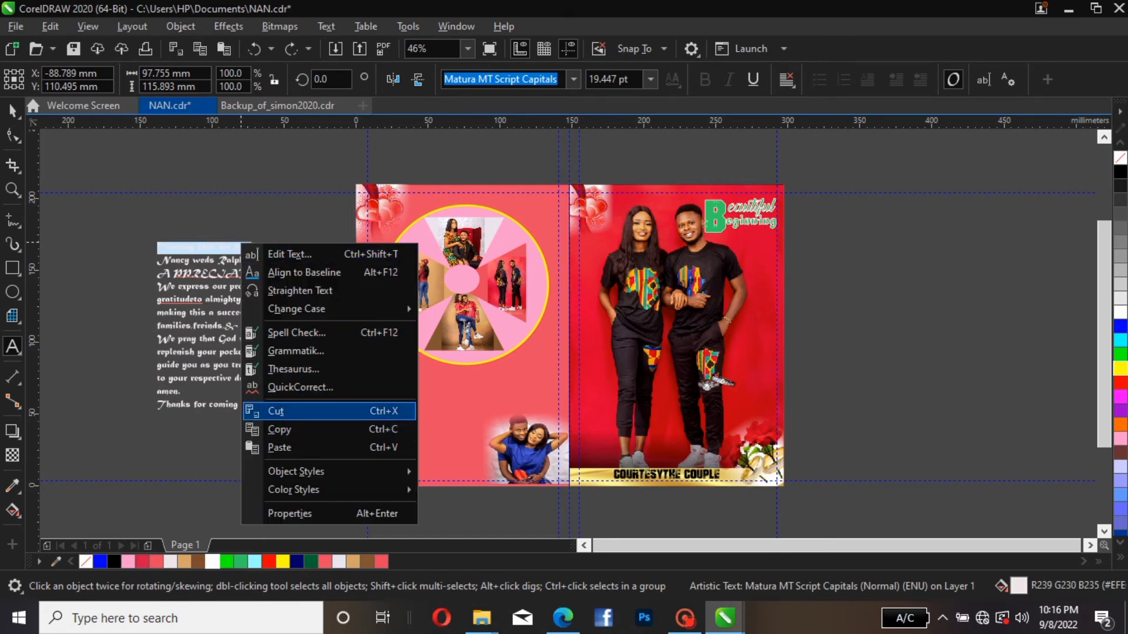
click(276, 411)
click(837, 241)
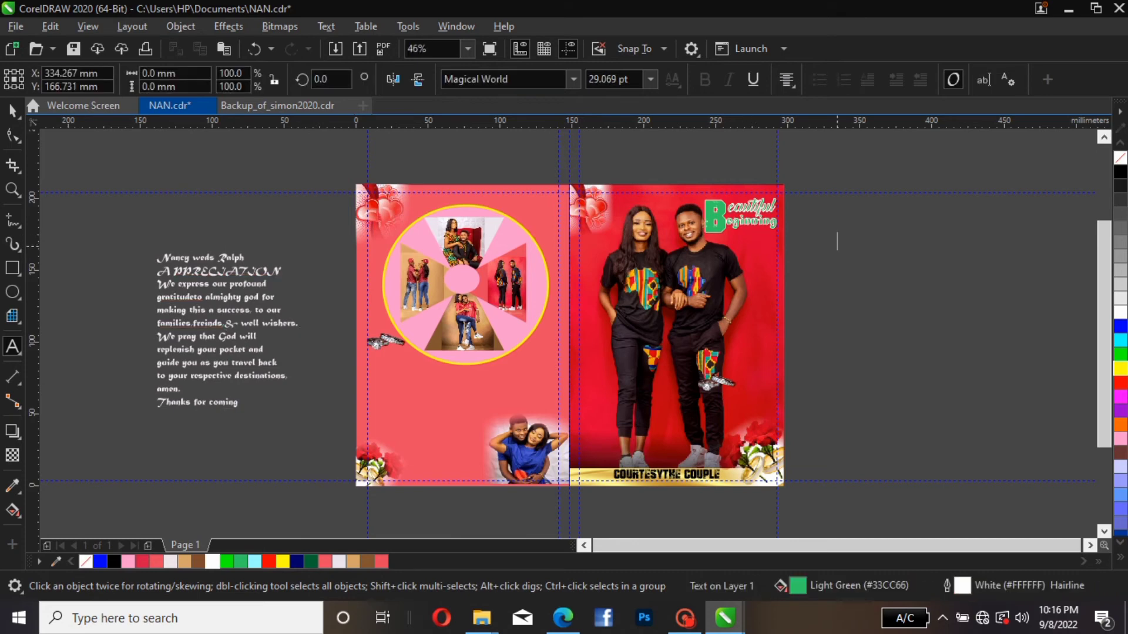
right_click(837, 241)
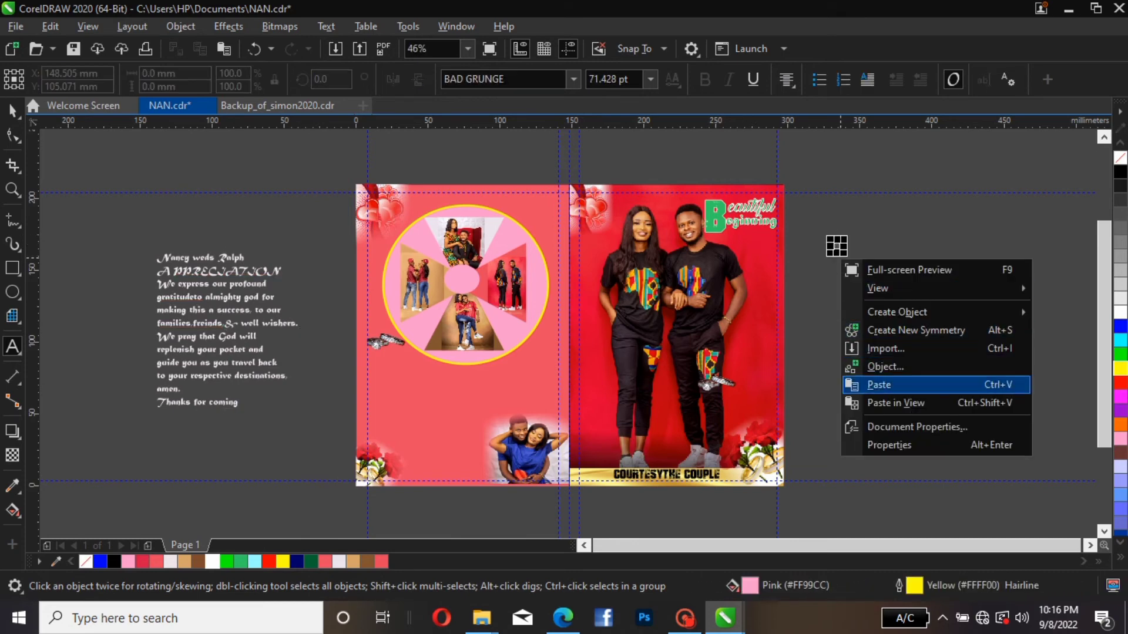
click(870, 382)
key(p)
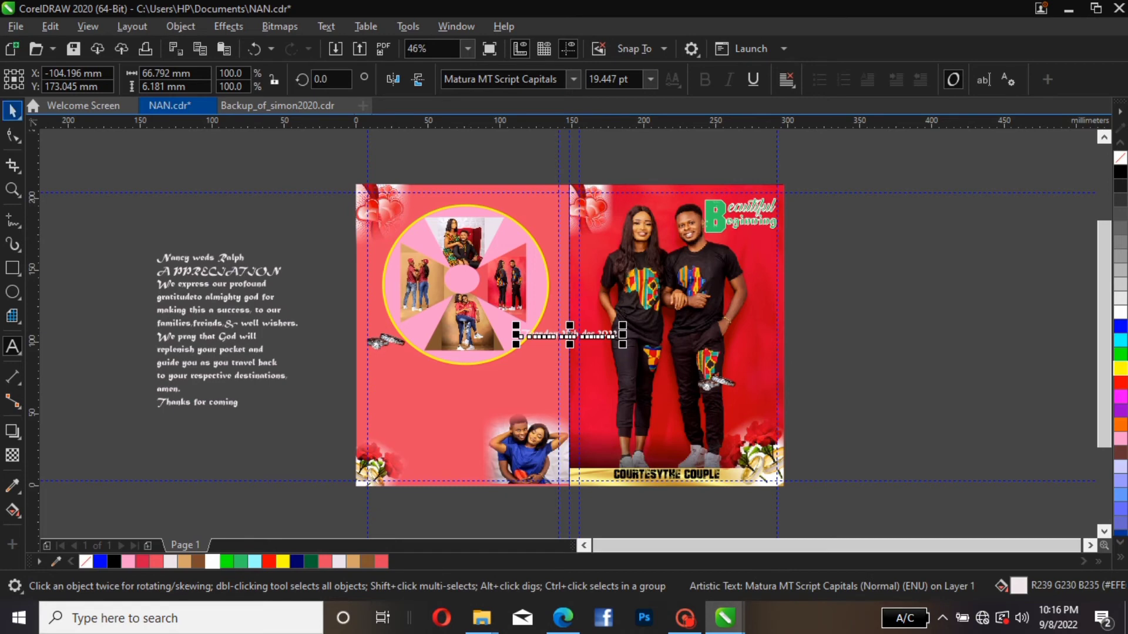
- Place the date text in yellow near the couple's feet on the cover and enlarge it to 24.771 pt
click(13, 111)
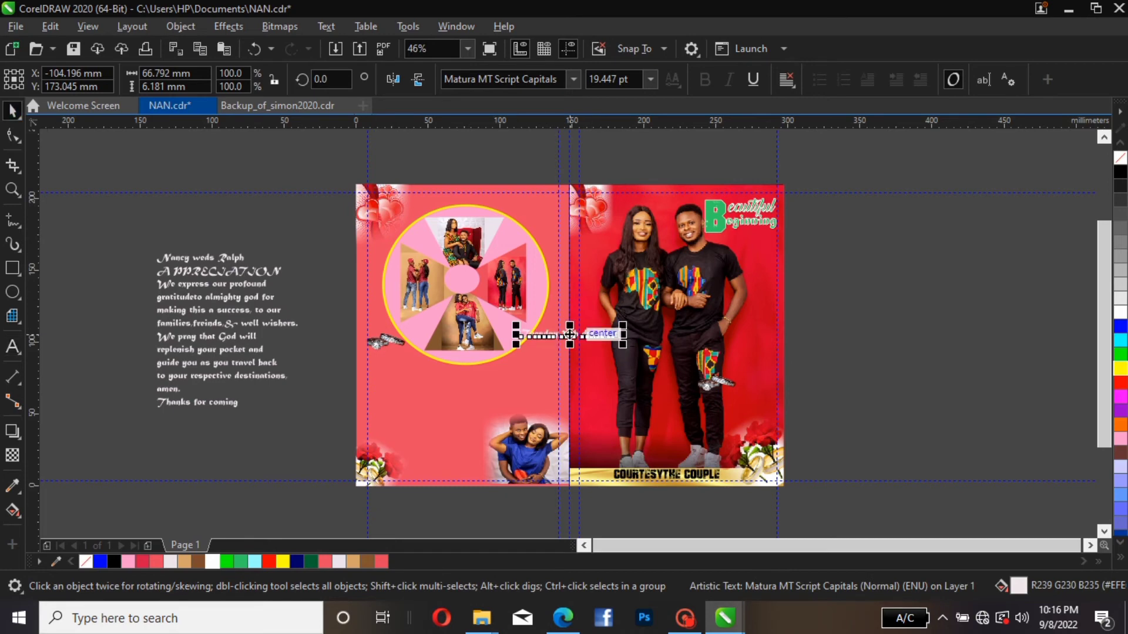
drag(569, 335, 636, 428)
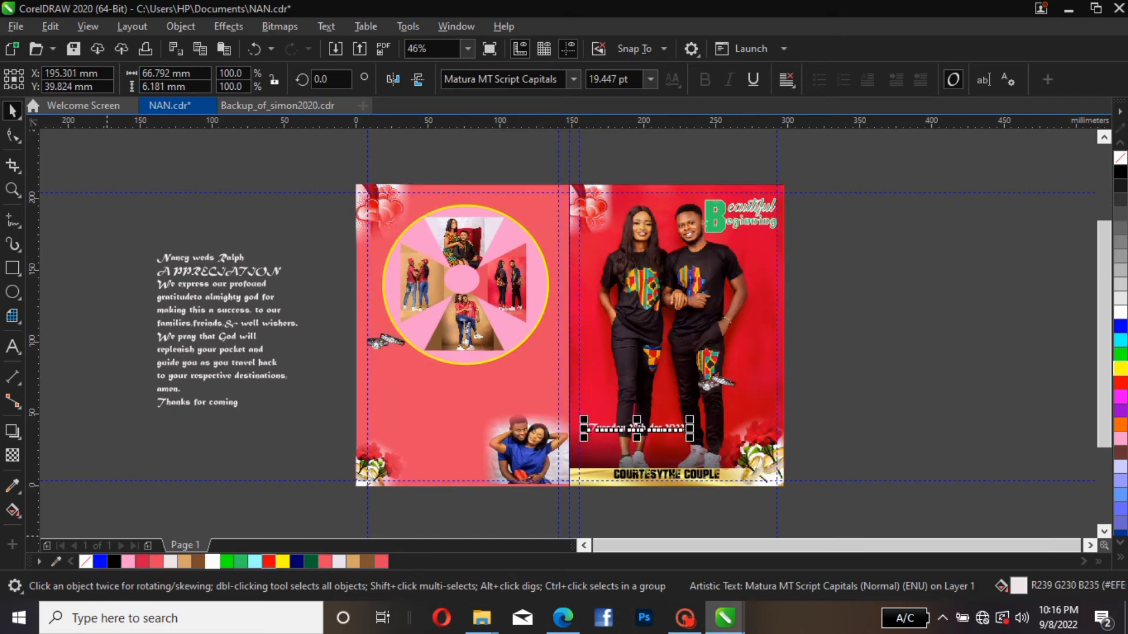
click(283, 562)
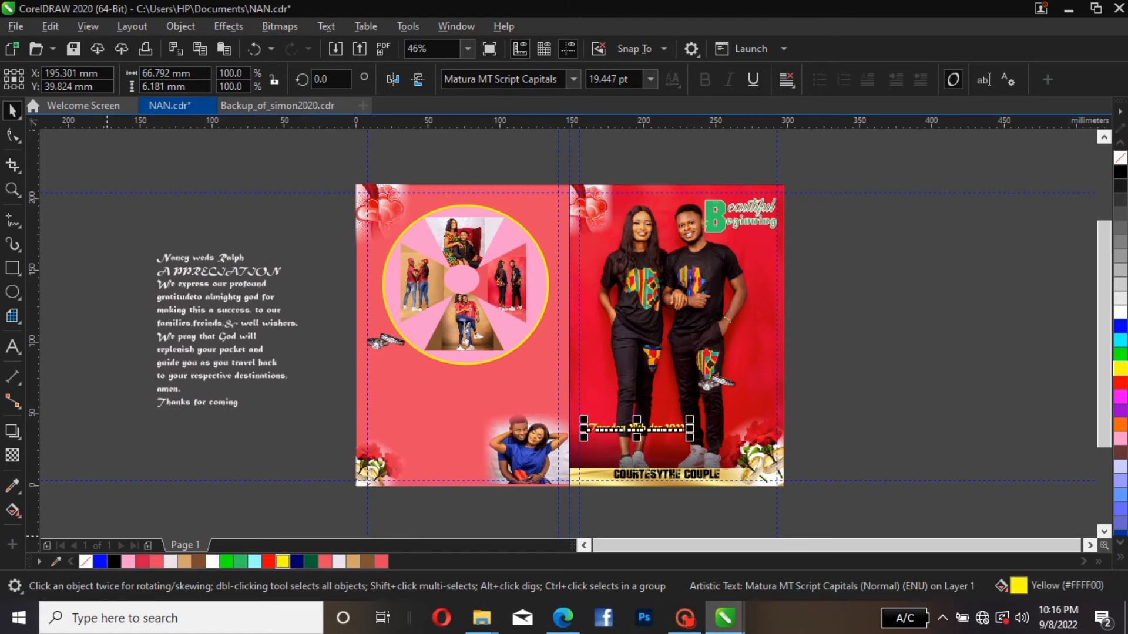
drag(690, 421, 679, 440)
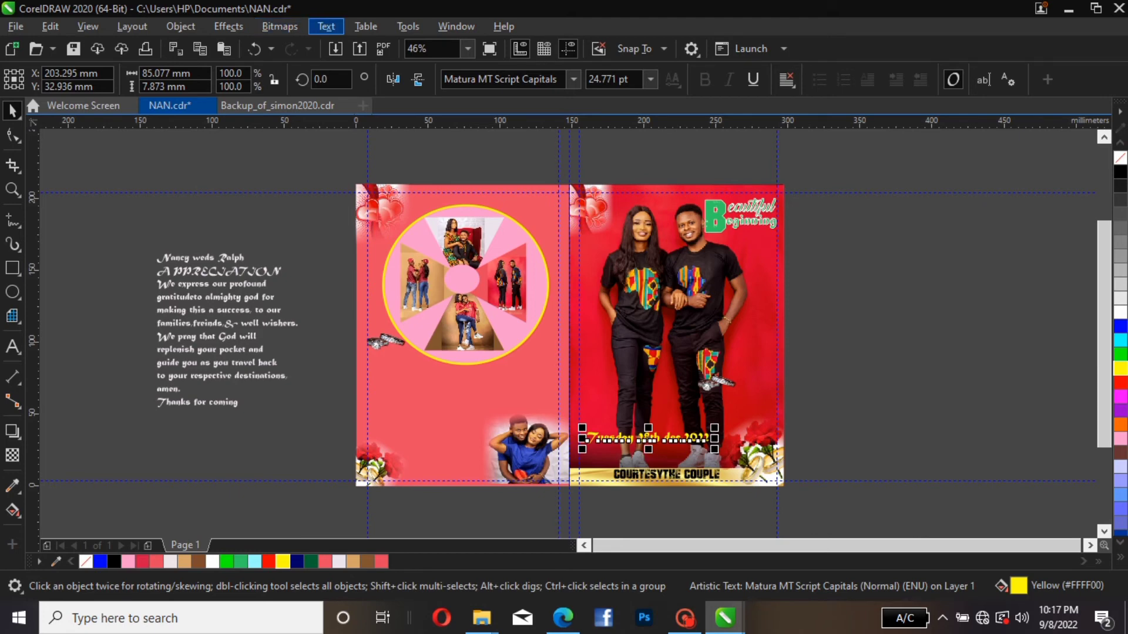
- Convert the date text on the cover to UPPERCASE
click(326, 27)
click(366, 372)
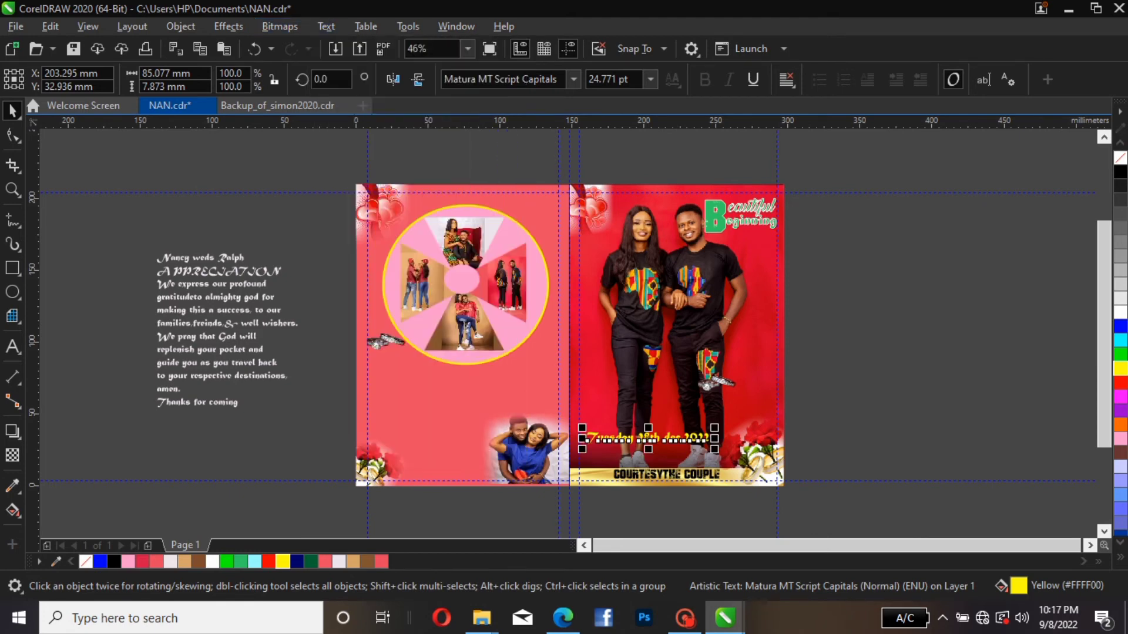
click(495, 306)
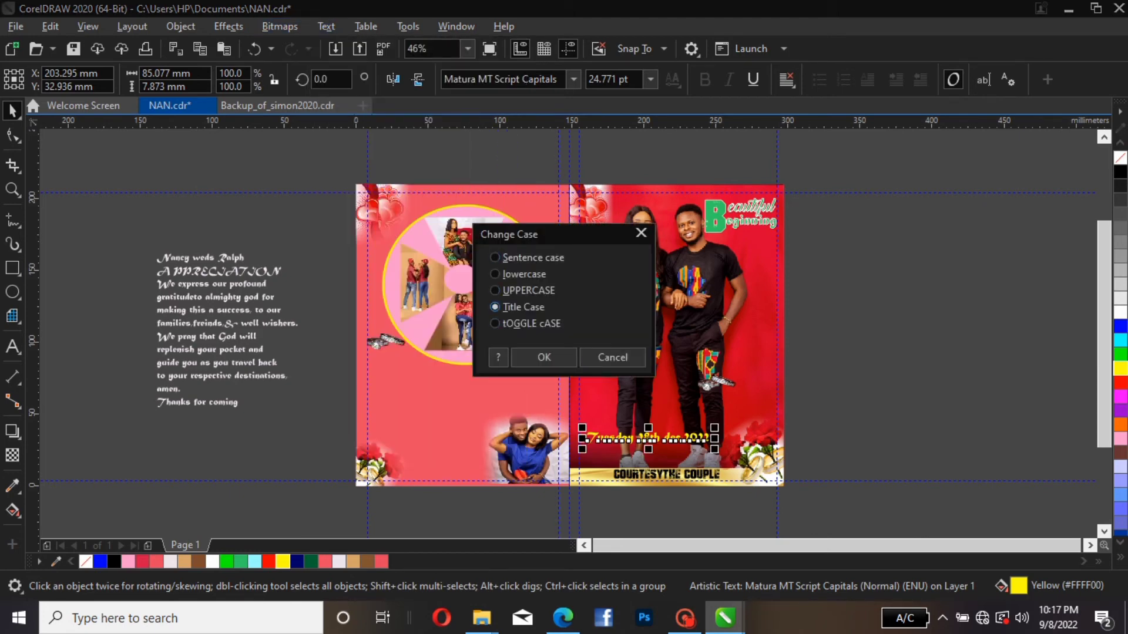
click(495, 290)
click(540, 362)
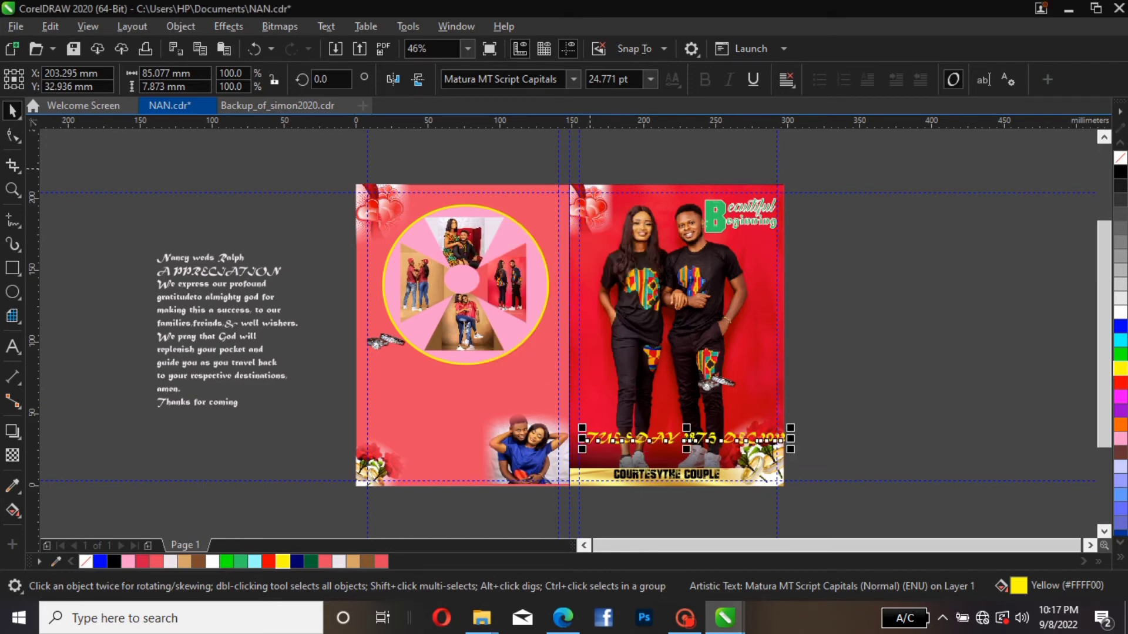
- Set the date in Adobe Fan Heiti Std B at 16.622 pt and shift it slightly down toward the gold band
click(573, 79)
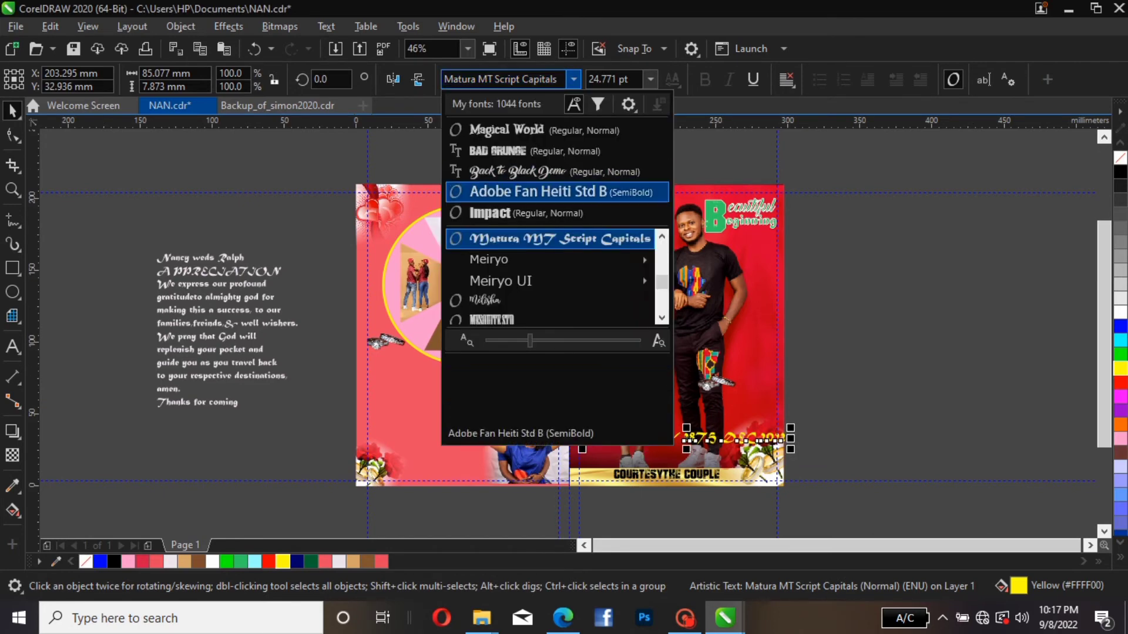
key(Return)
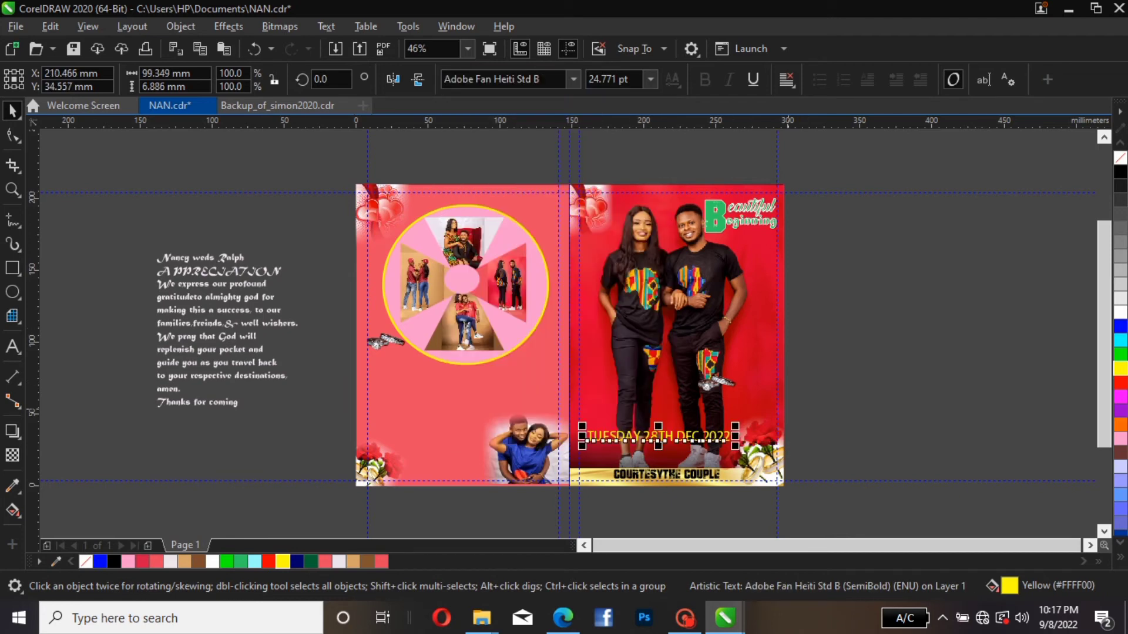
mouse_move(734, 427)
mouse_down()
mouse_move(587, 439)
mouse_move(686, 437)
mouse_move(634, 437)
mouse_up()
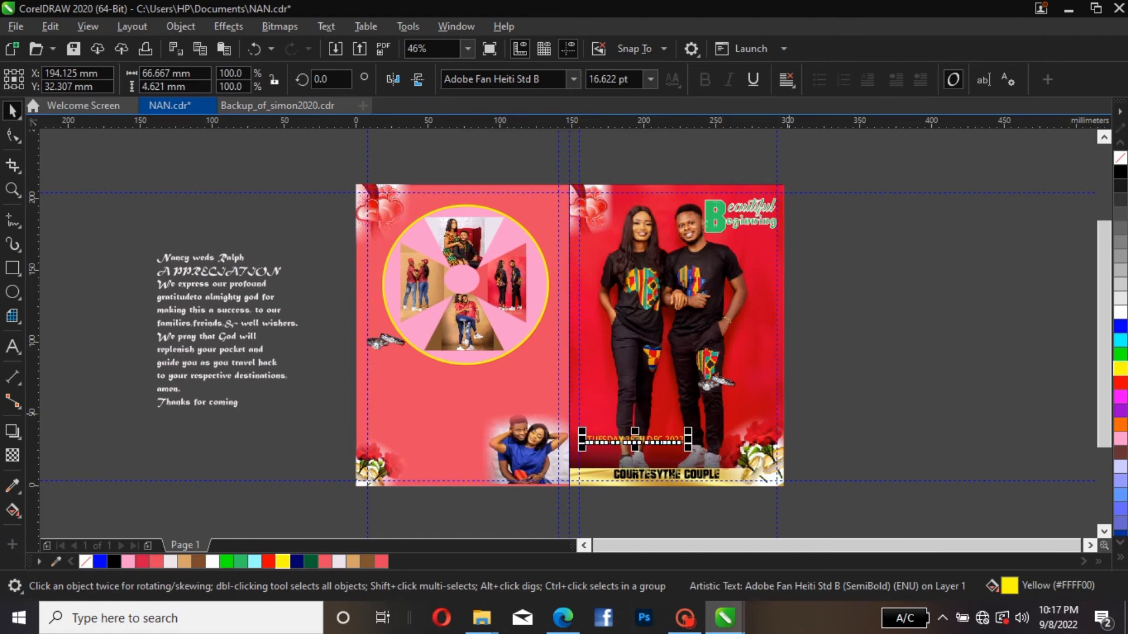
key(Down)
key(Down)
key(Down)
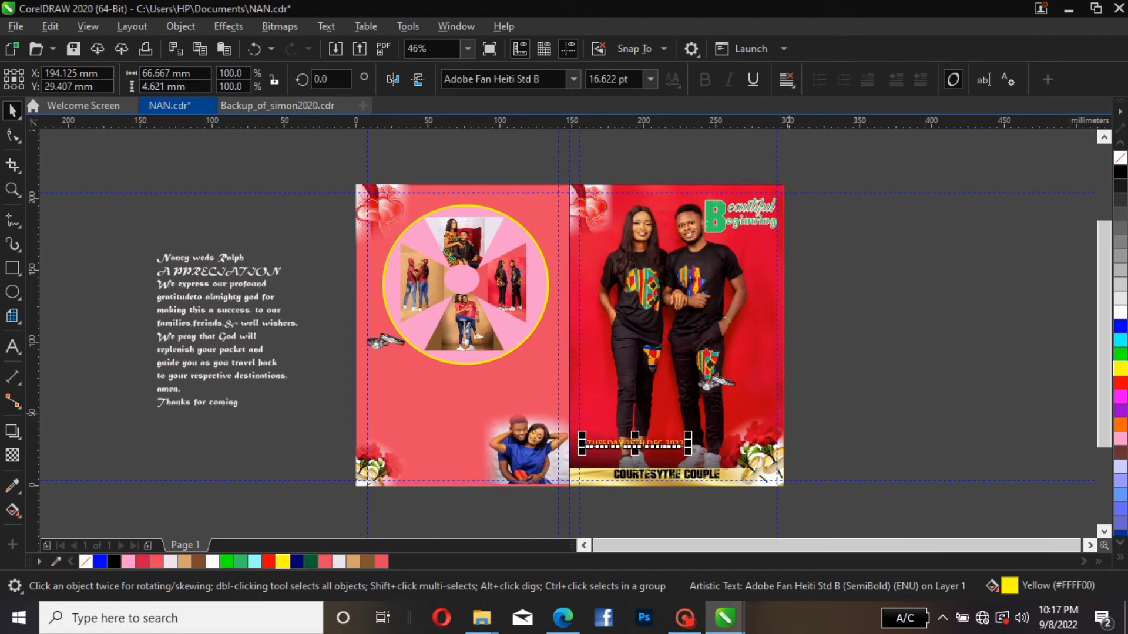
key(Escape)
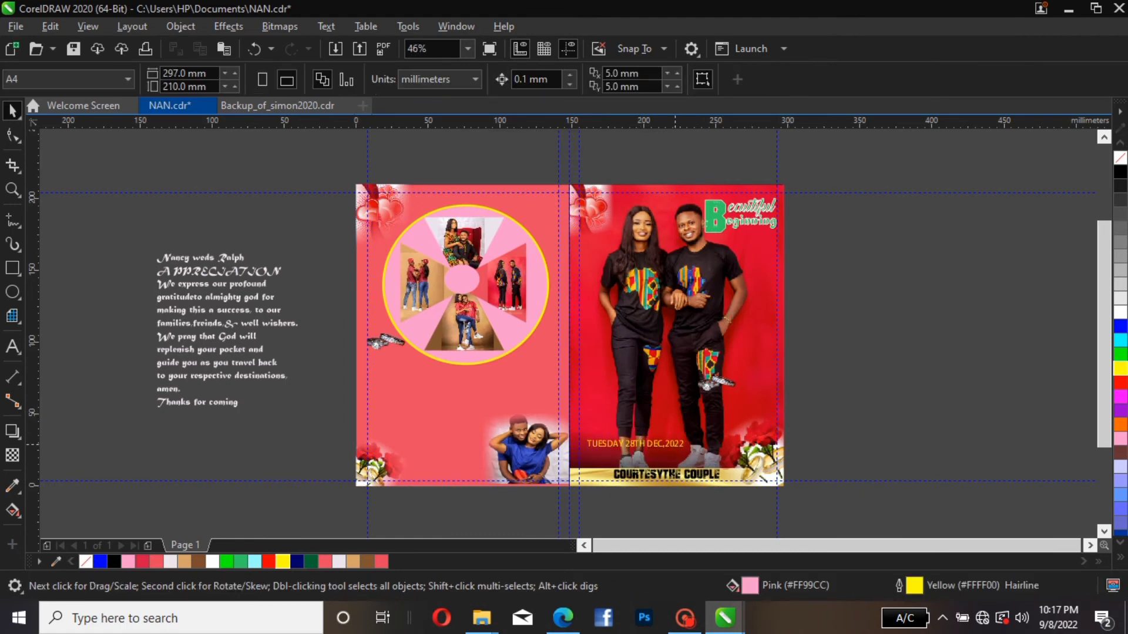
- Change the date's font to the bolder Adobe Gothic Std B and nudge it slightly lower
click(675, 445)
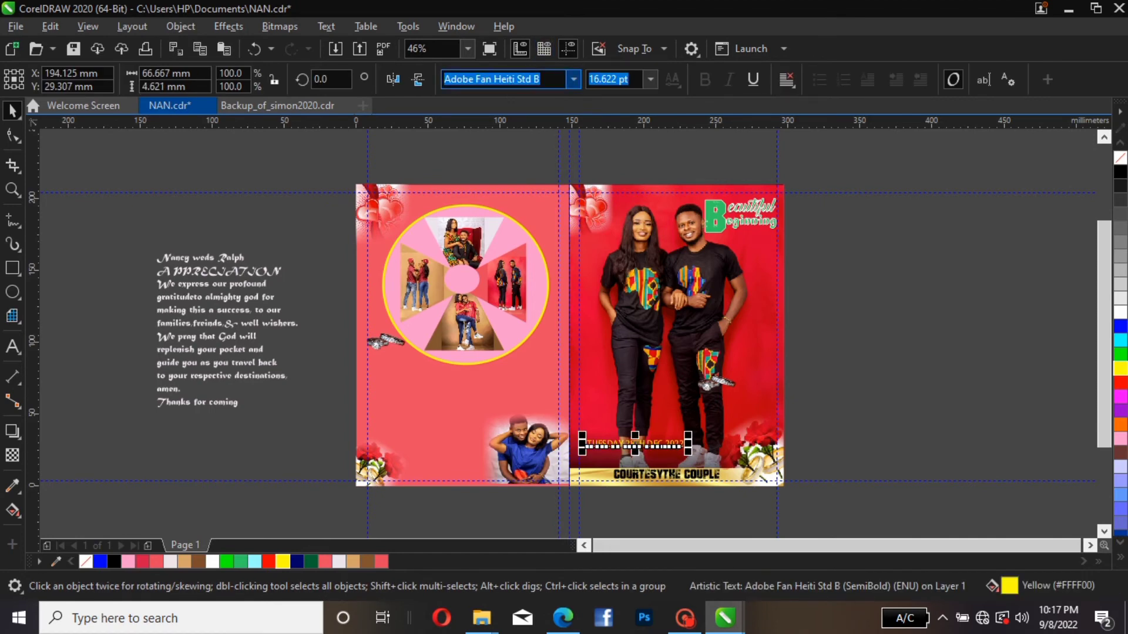
click(574, 80)
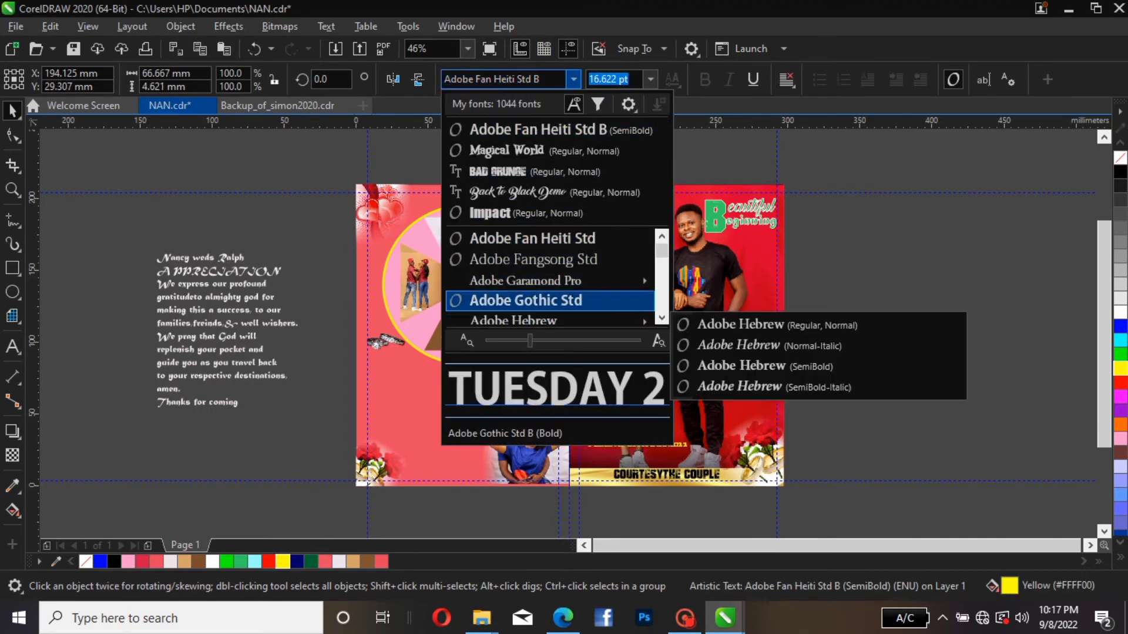
key(Return)
key(Escape)
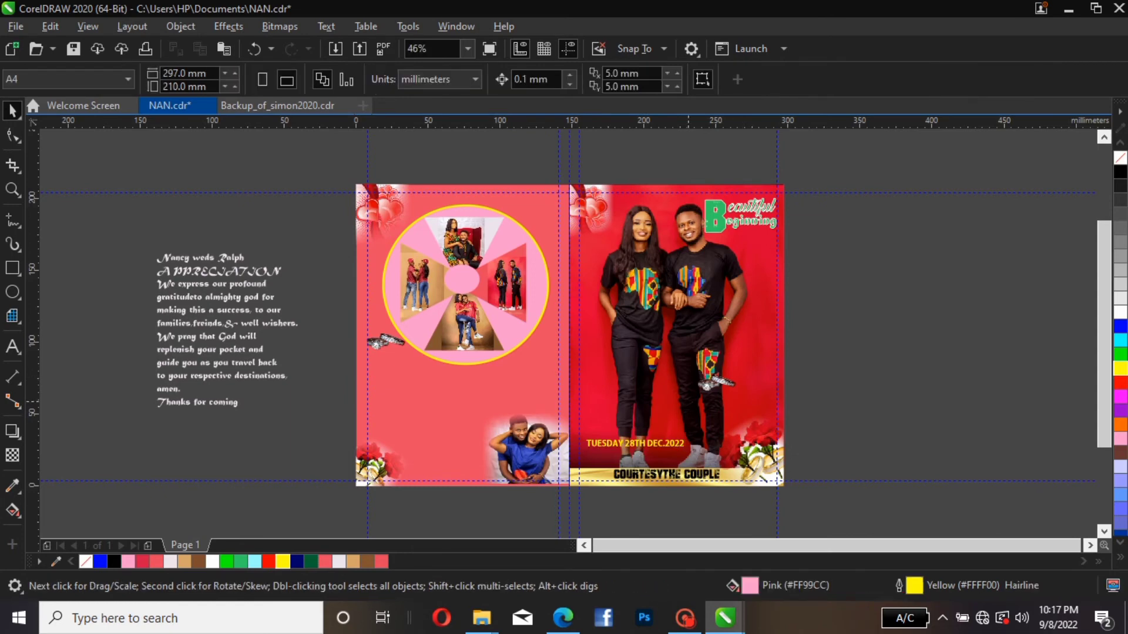
click(662, 445)
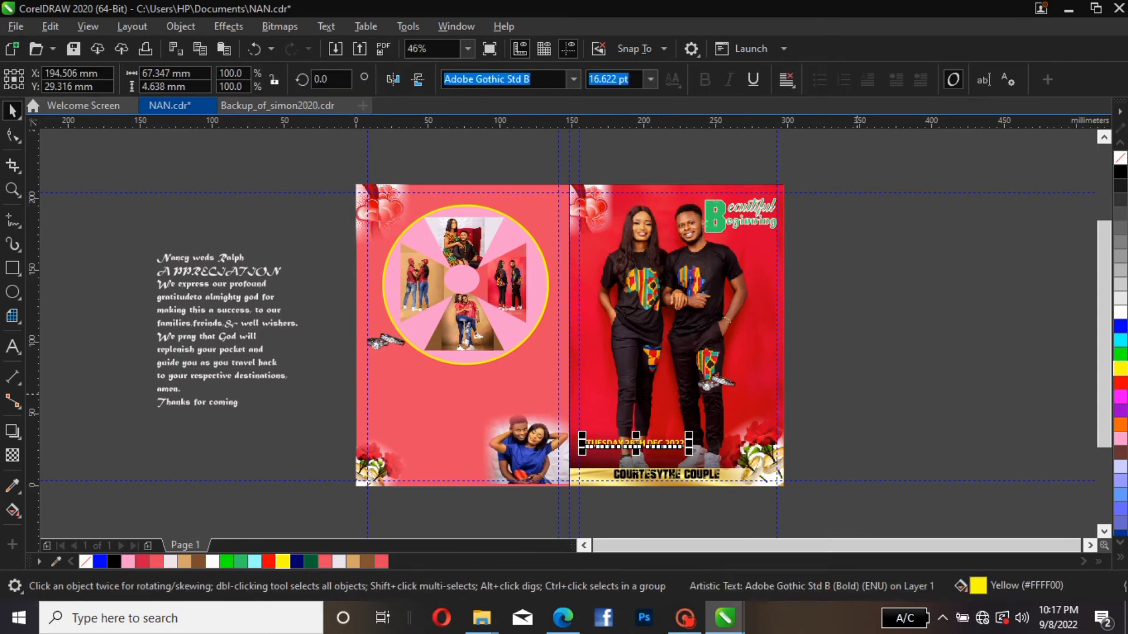
key(Down)
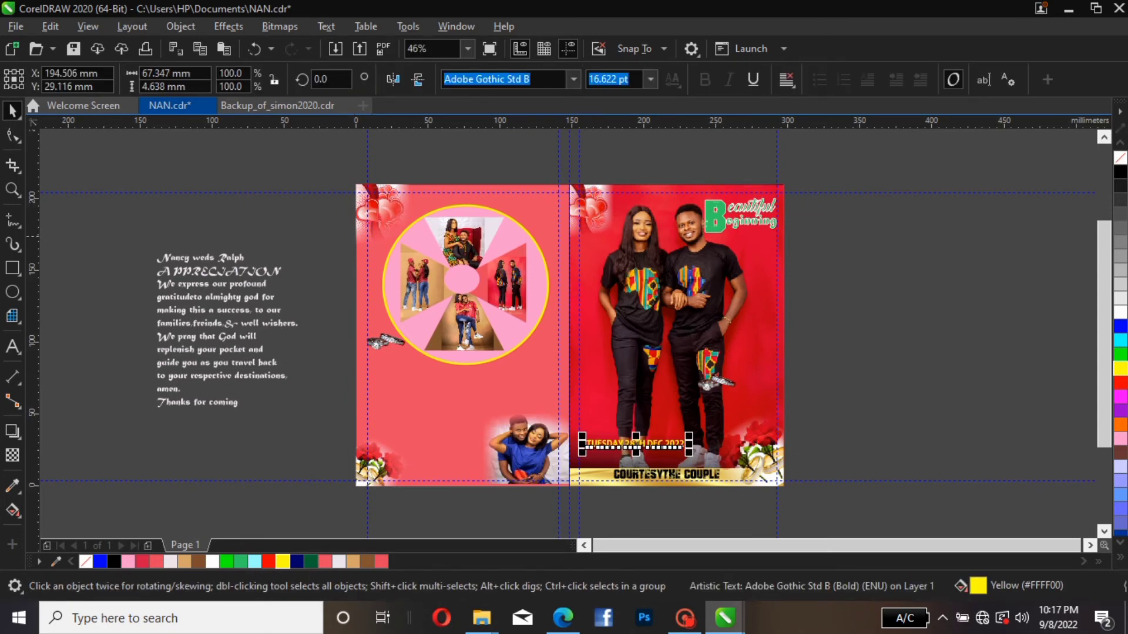
click(157, 258)
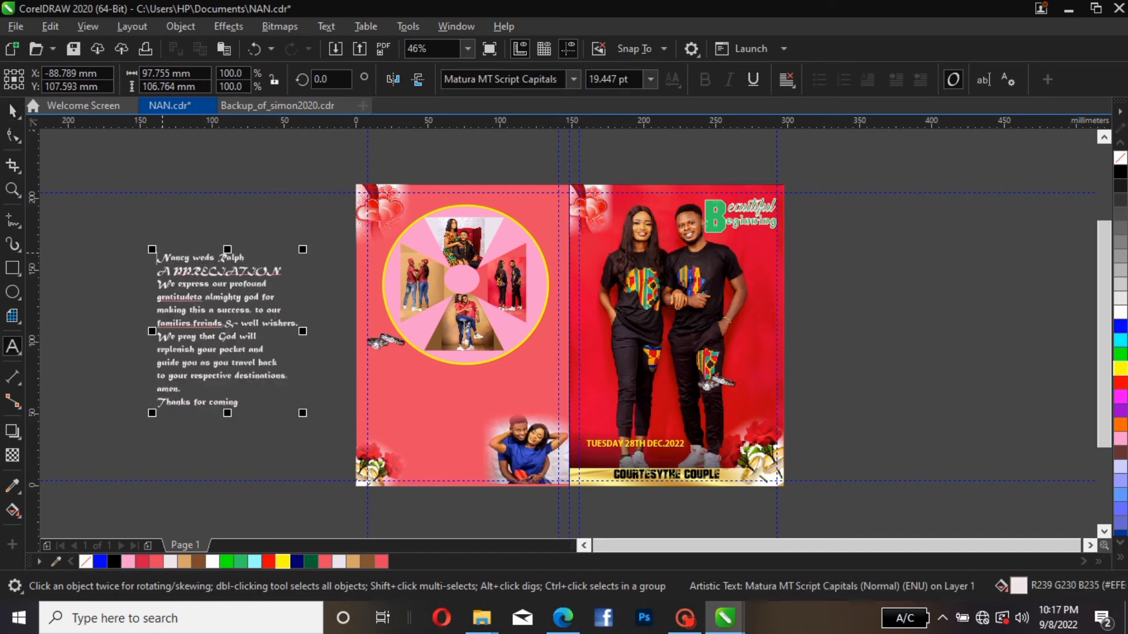
double_click(156, 250)
drag(156, 258, 189, 258)
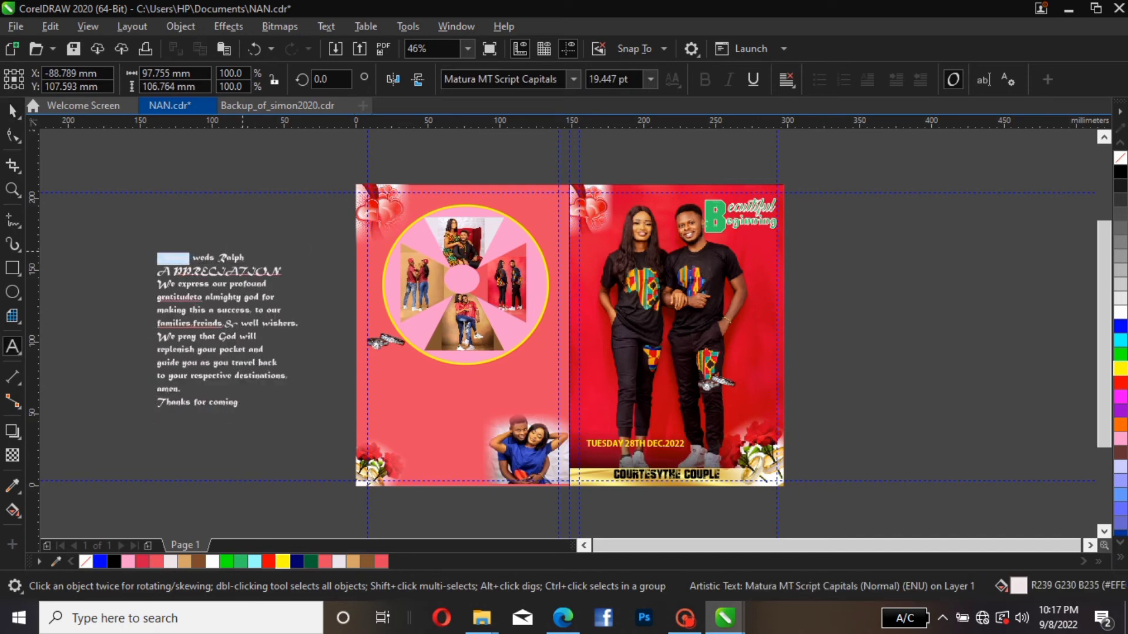
click(170, 259)
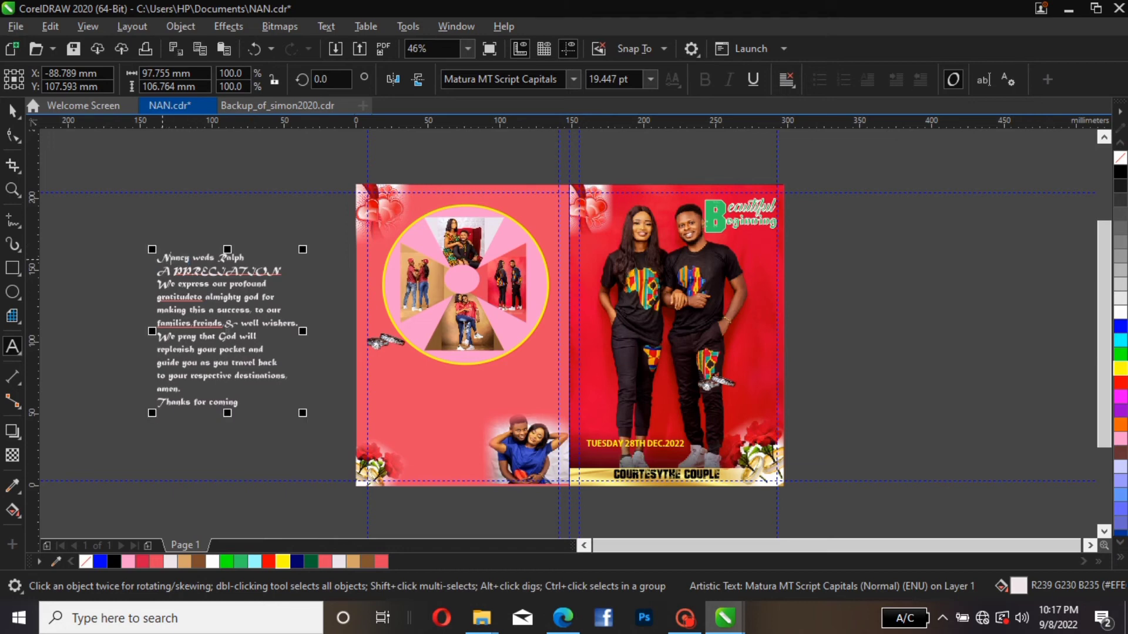
drag(157, 258, 244, 258)
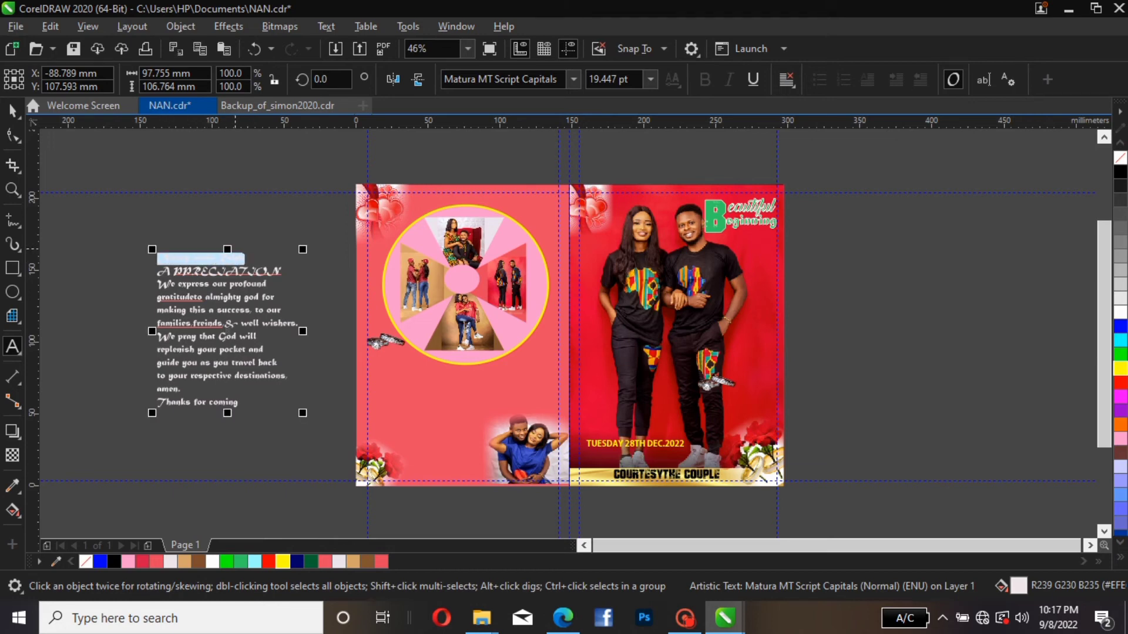
key(Escape)
right_click(235, 249)
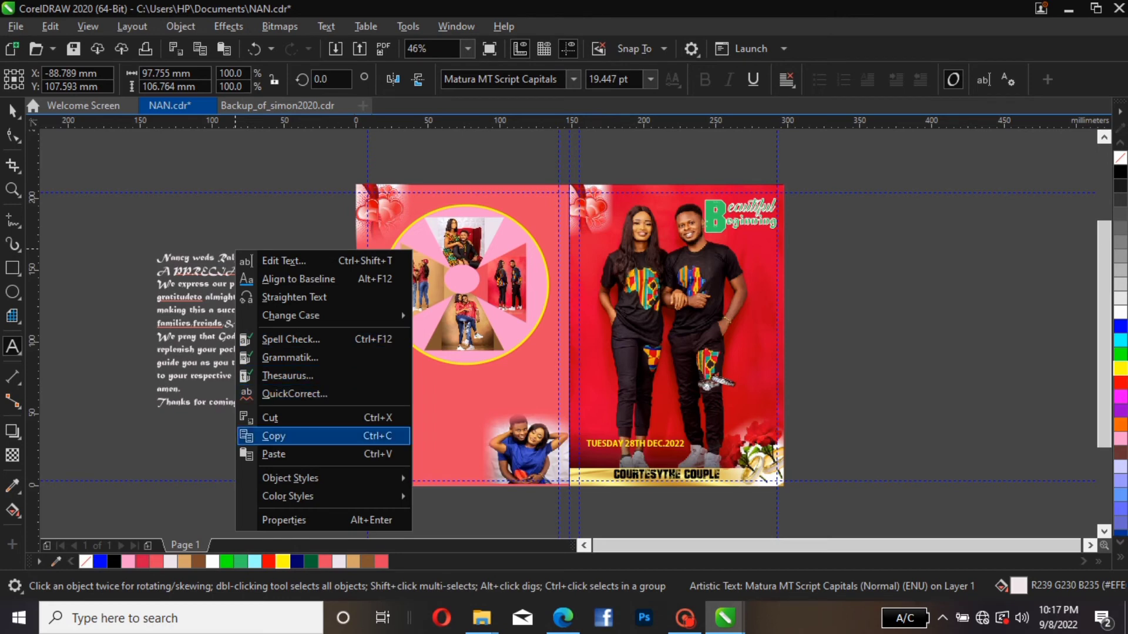
key(Escape)
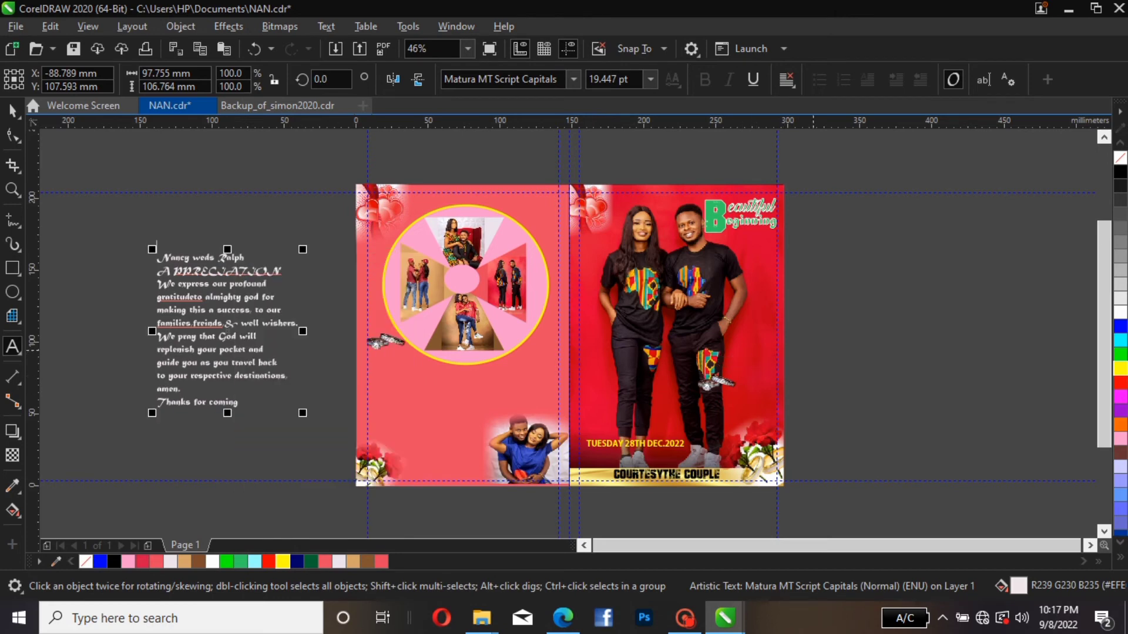
click(830, 339)
right_click(830, 339)
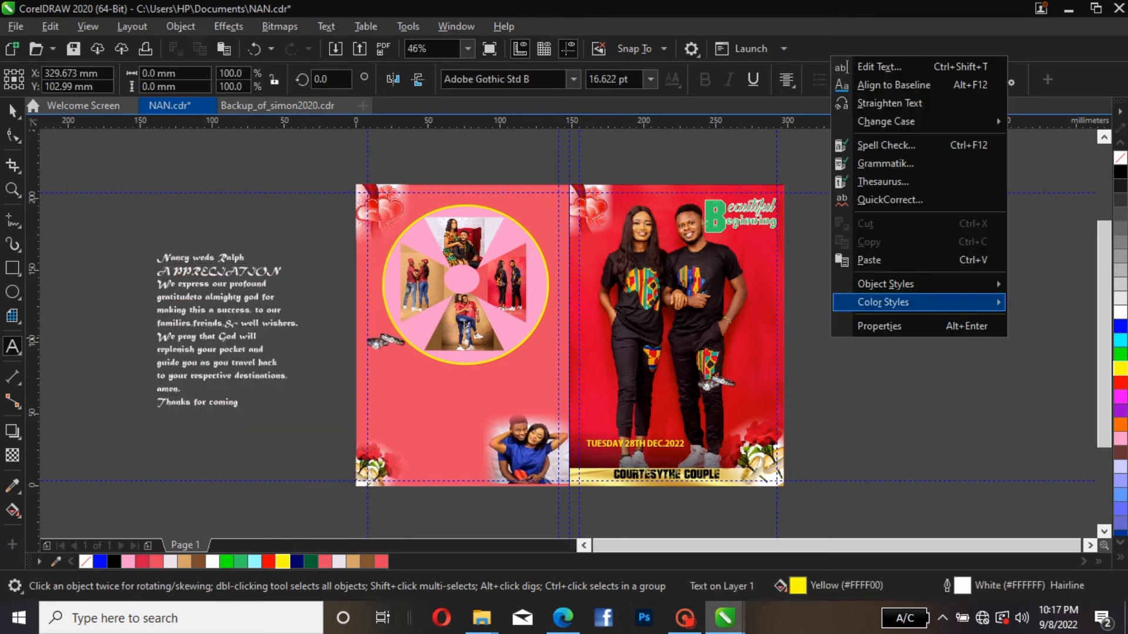
mouse_move(883, 302)
click(763, 303)
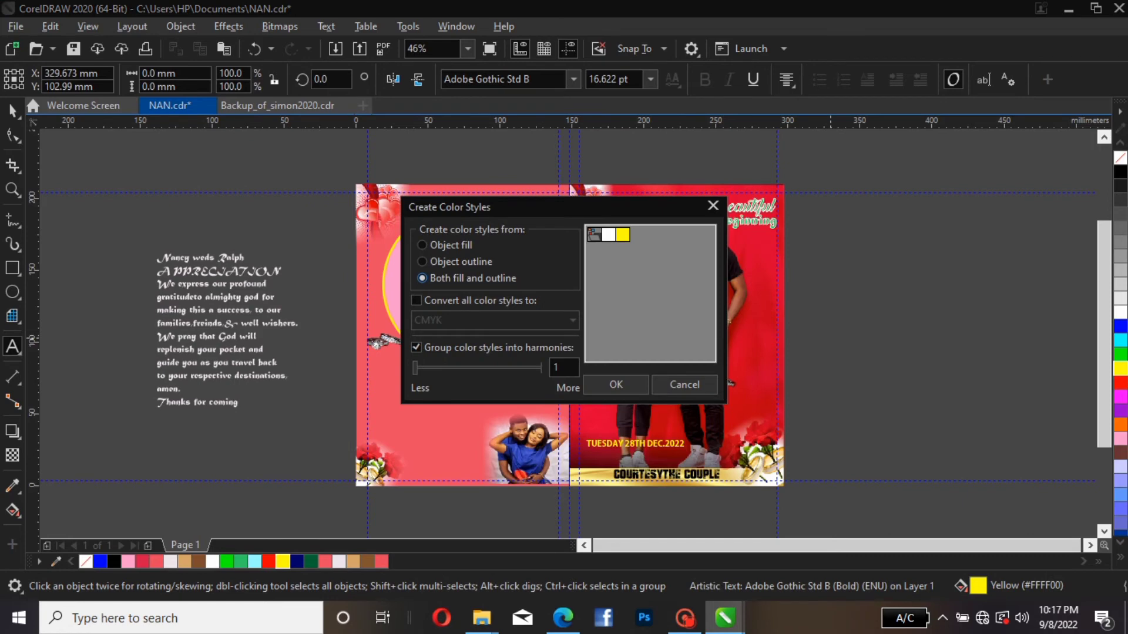
click(713, 205)
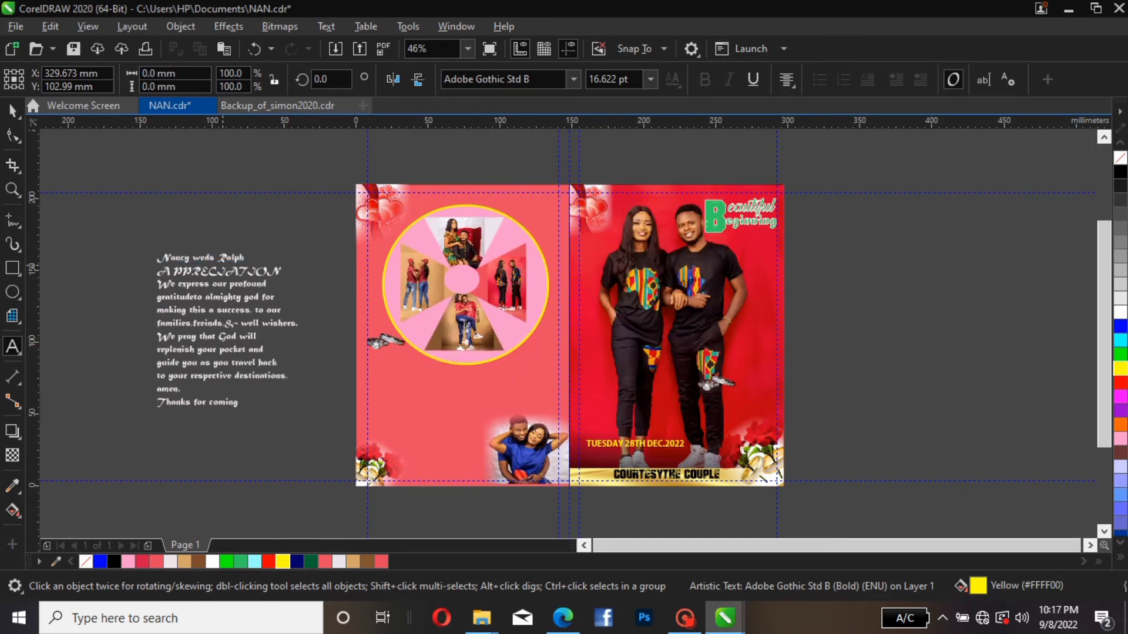
- Cut the line with the couple's names from the side text block and paste it as a separate text object
click(167, 255)
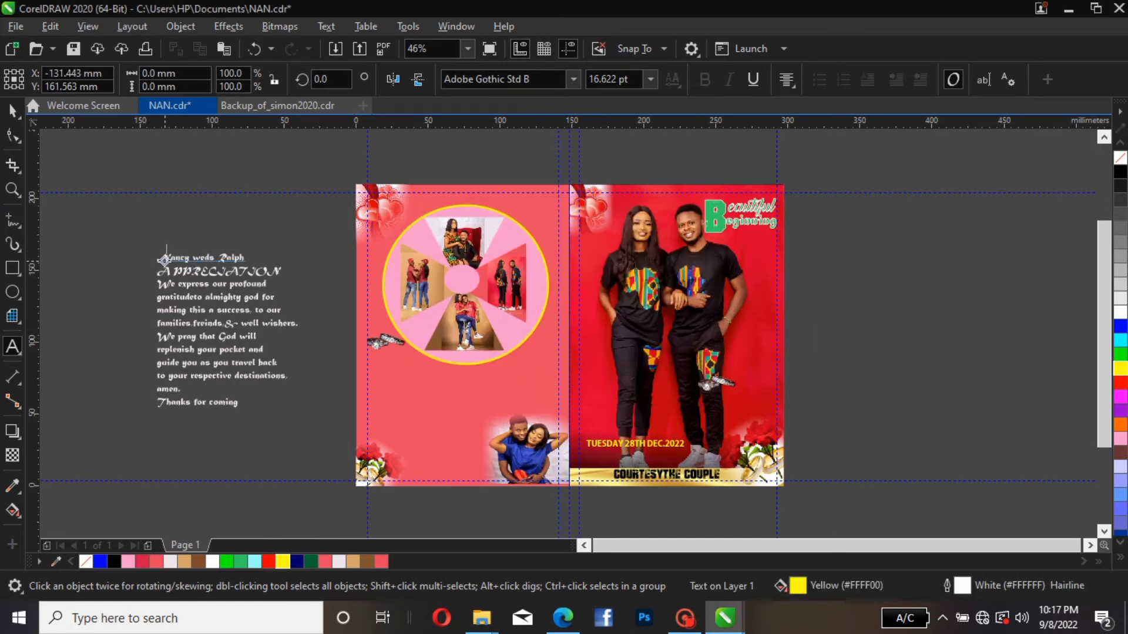
drag(157, 257, 245, 258)
right_click(247, 261)
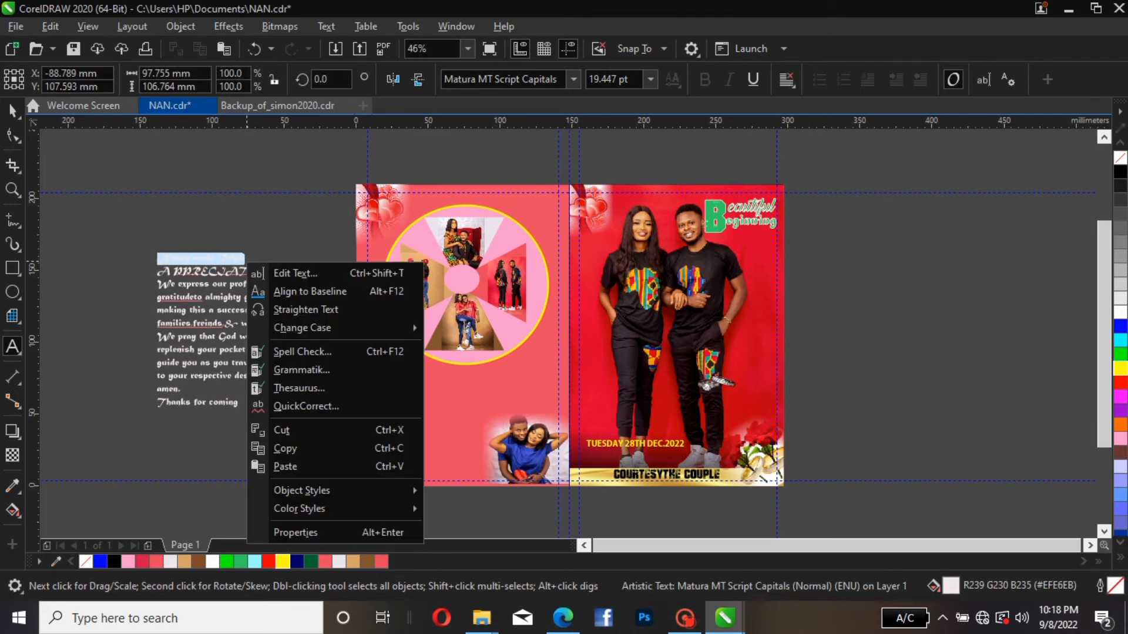
click(283, 430)
click(874, 250)
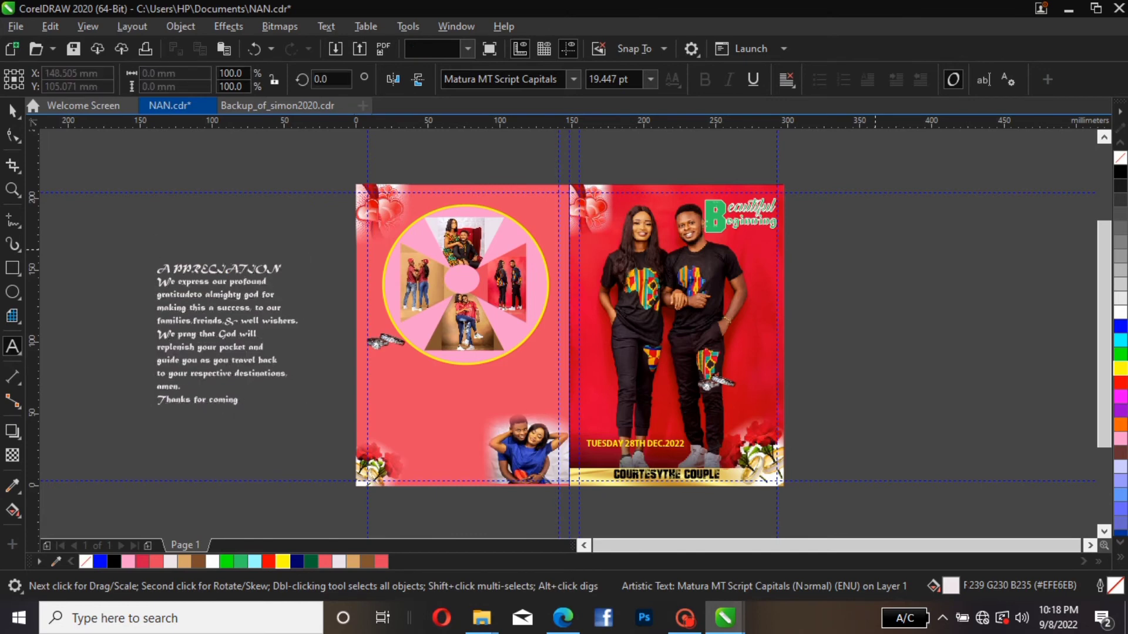
right_click(899, 280)
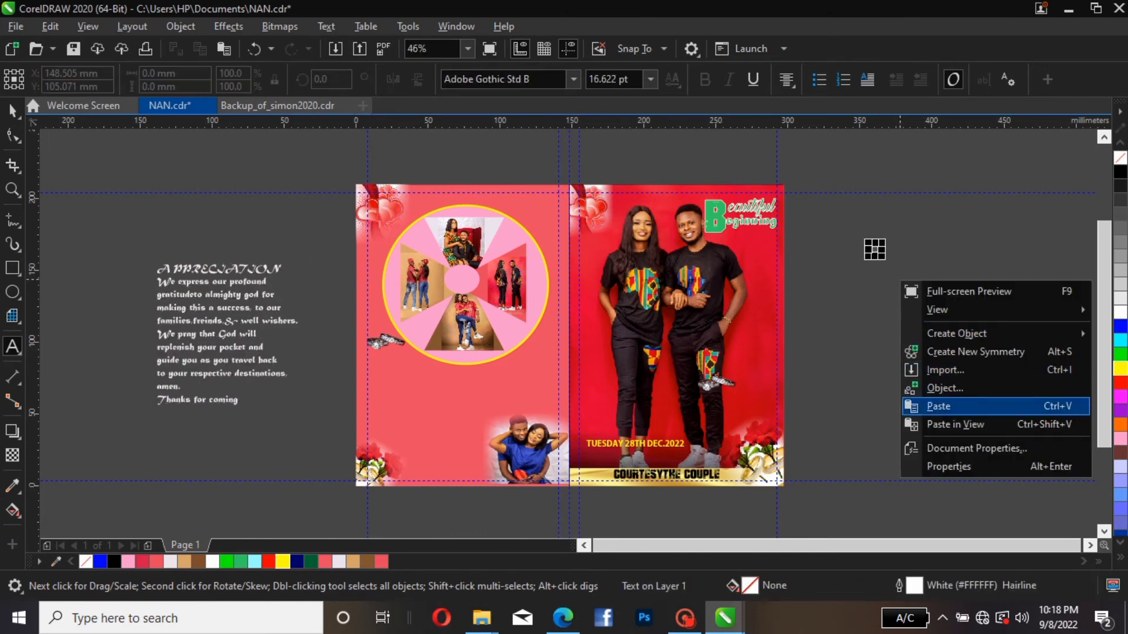
click(938, 406)
click(12, 111)
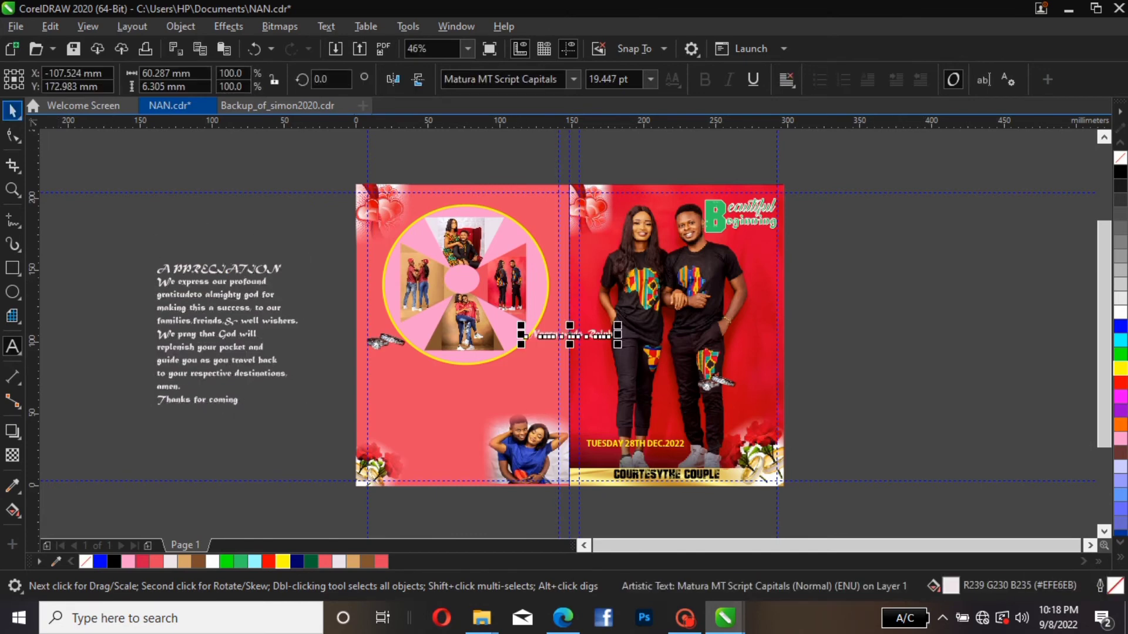
- Enlarge the couple's names line to about 31.3 pt in the empty area beside the cover and break it apart into words
drag(569, 336, 988, 327)
key(Escape)
double_click(894, 347)
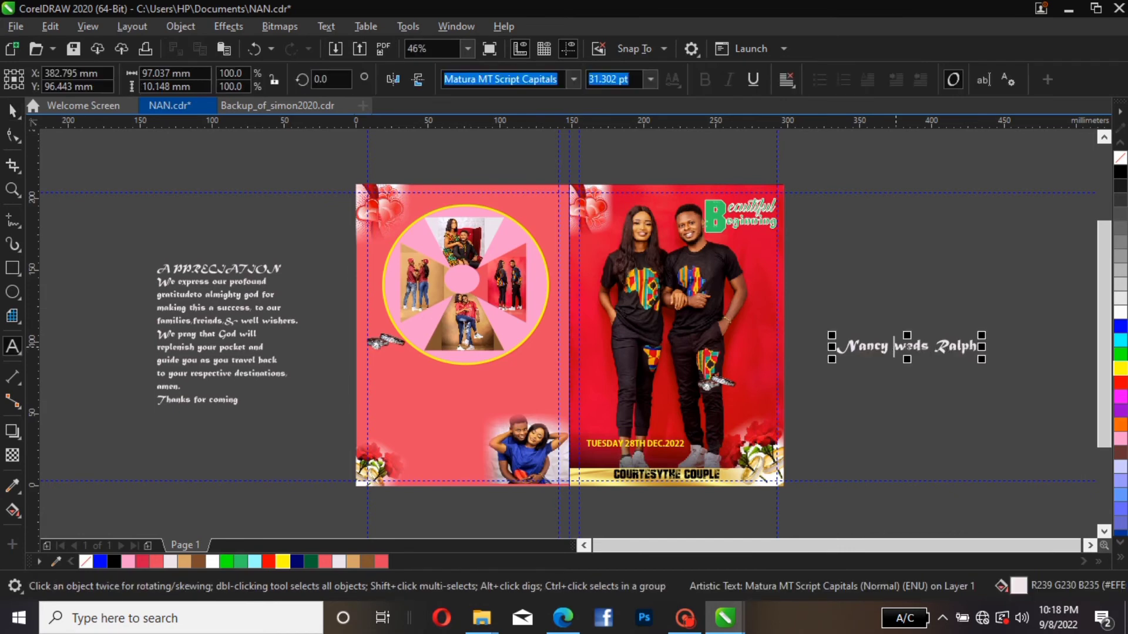
key(ctrl+k)
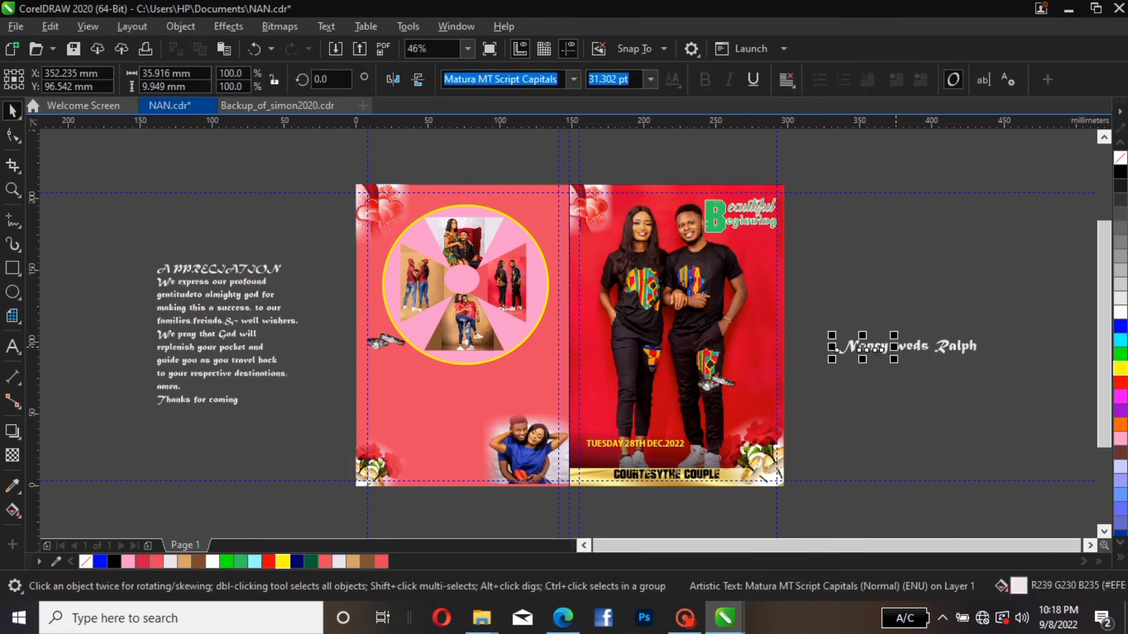
key(Escape)
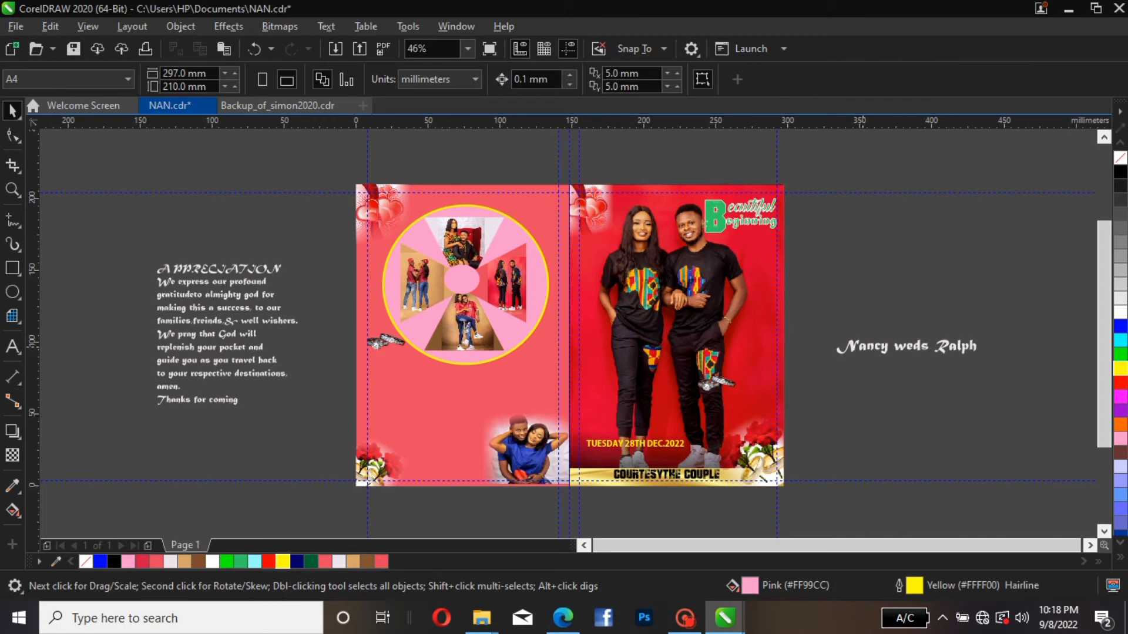
- Place the bride's name over the lower part of the cover photo and scale it to about 67.4 pt
click(861, 347)
drag(861, 347, 975, 258)
drag(898, 287, 652, 370)
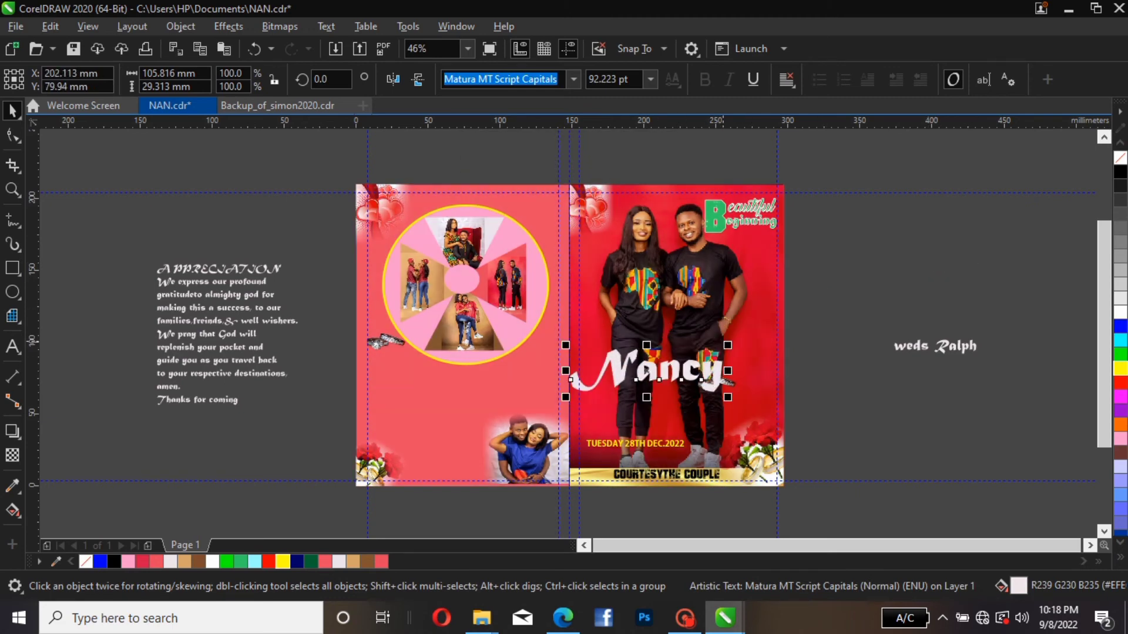
drag(728, 346, 686, 355)
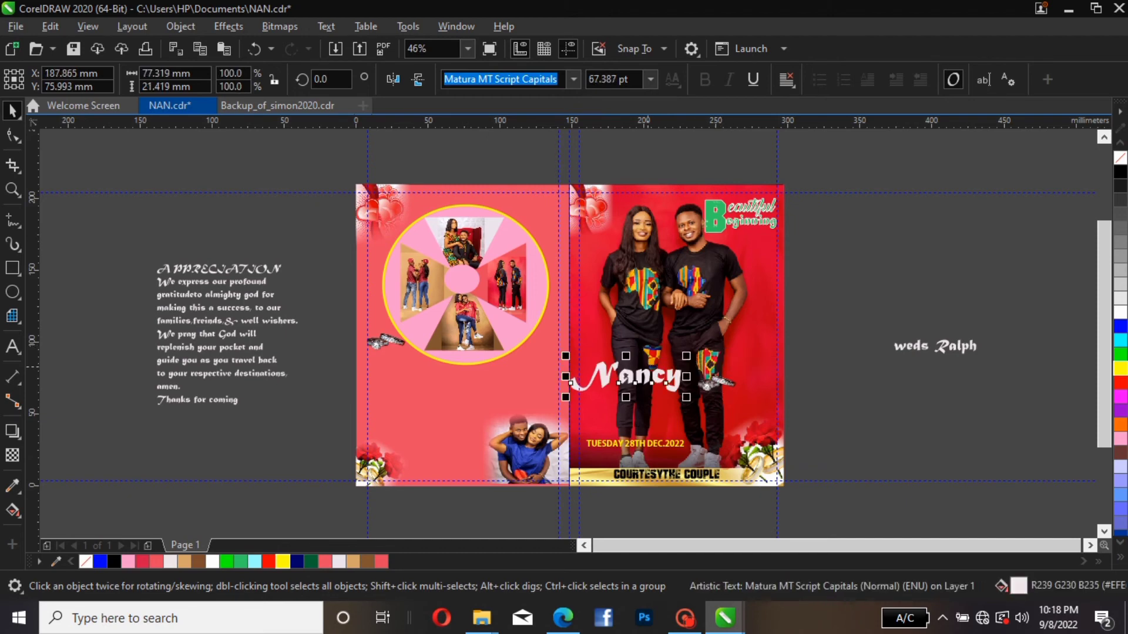
double_click(626, 381)
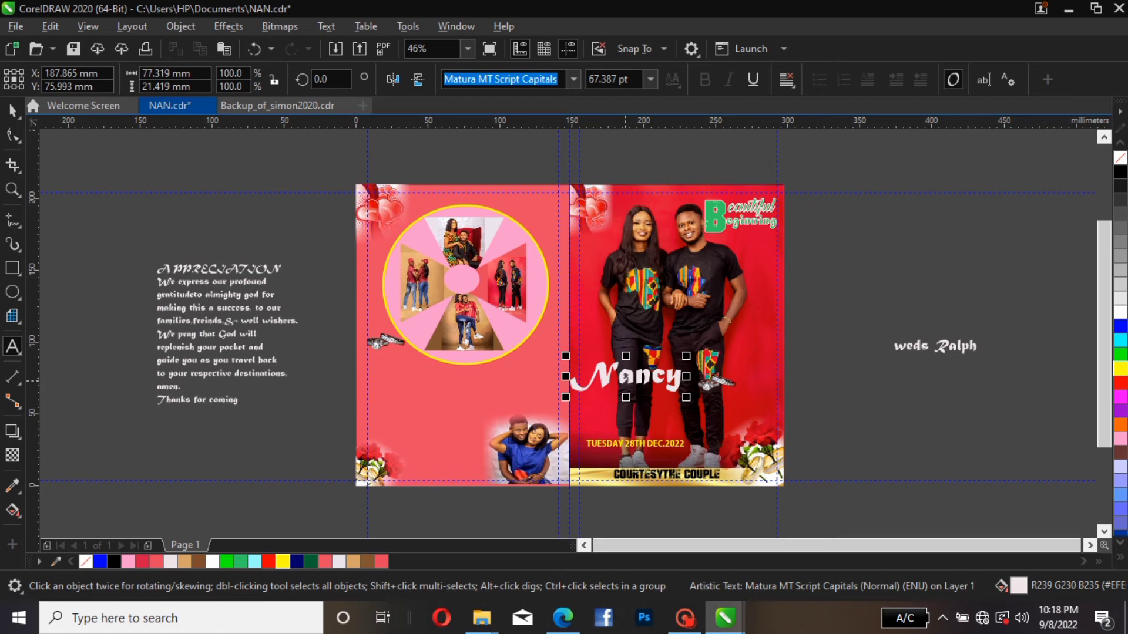
click(626, 380)
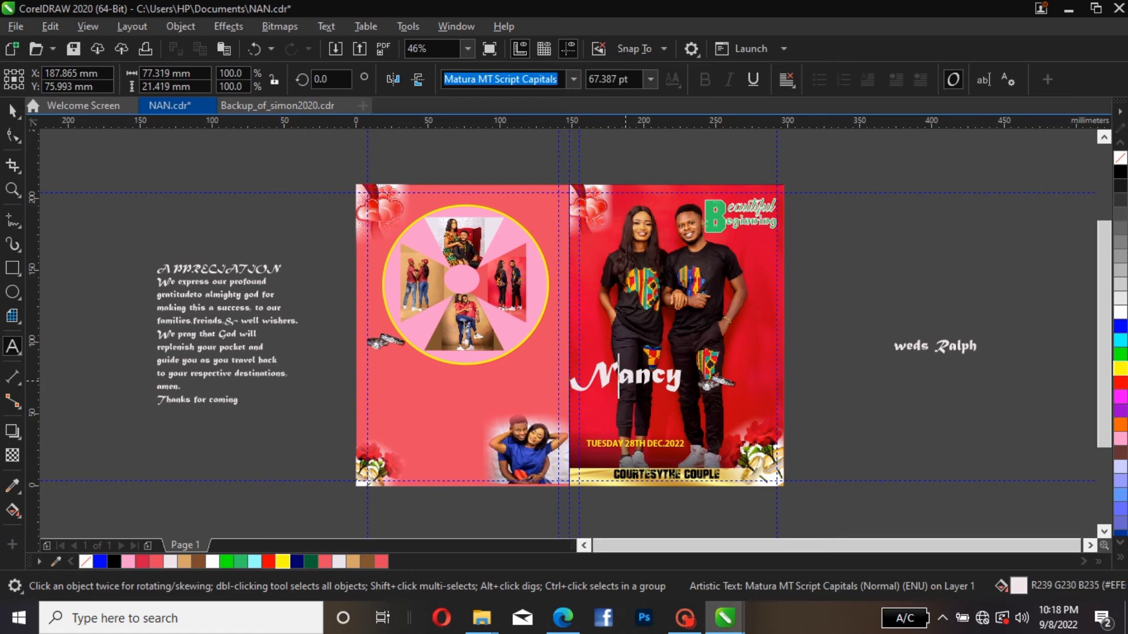
key(BackSpace)
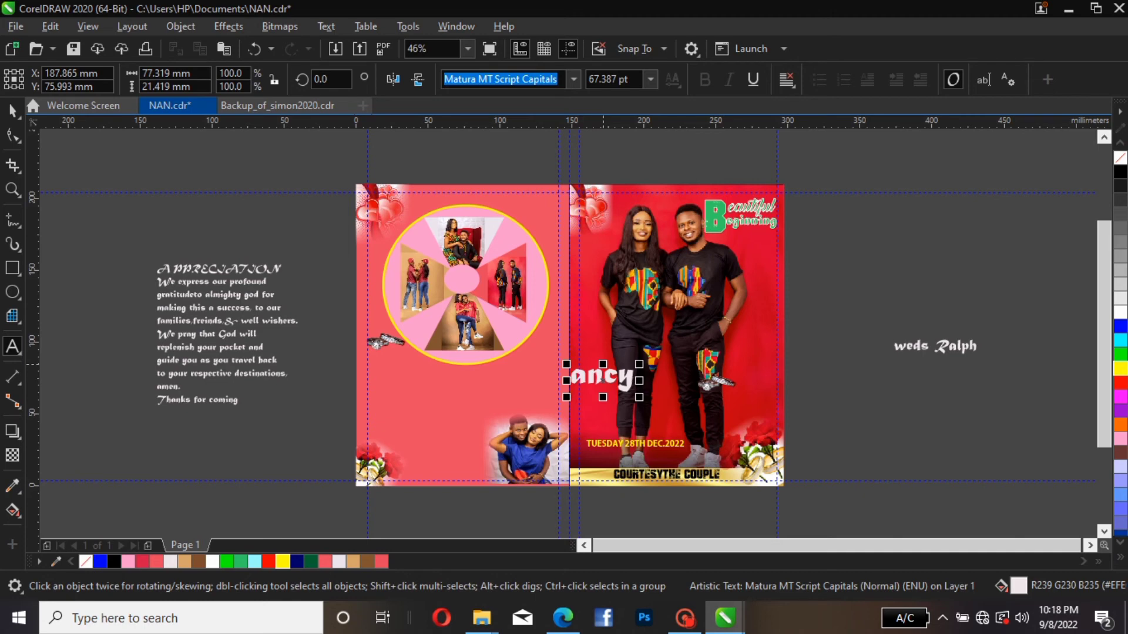
key(ctrl+z)
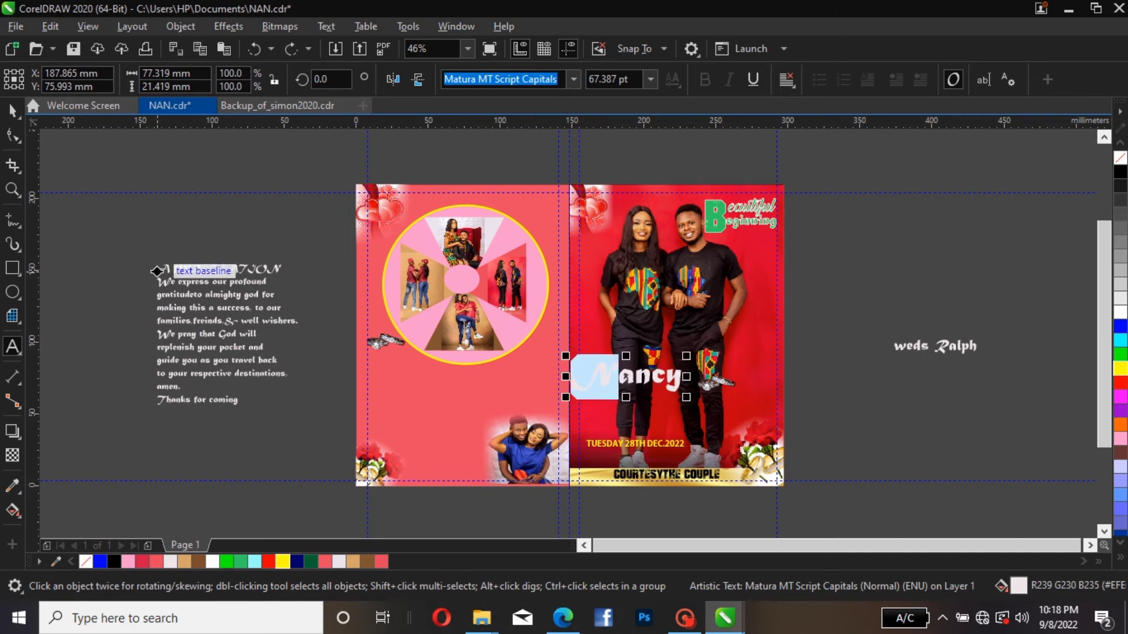
click(12, 111)
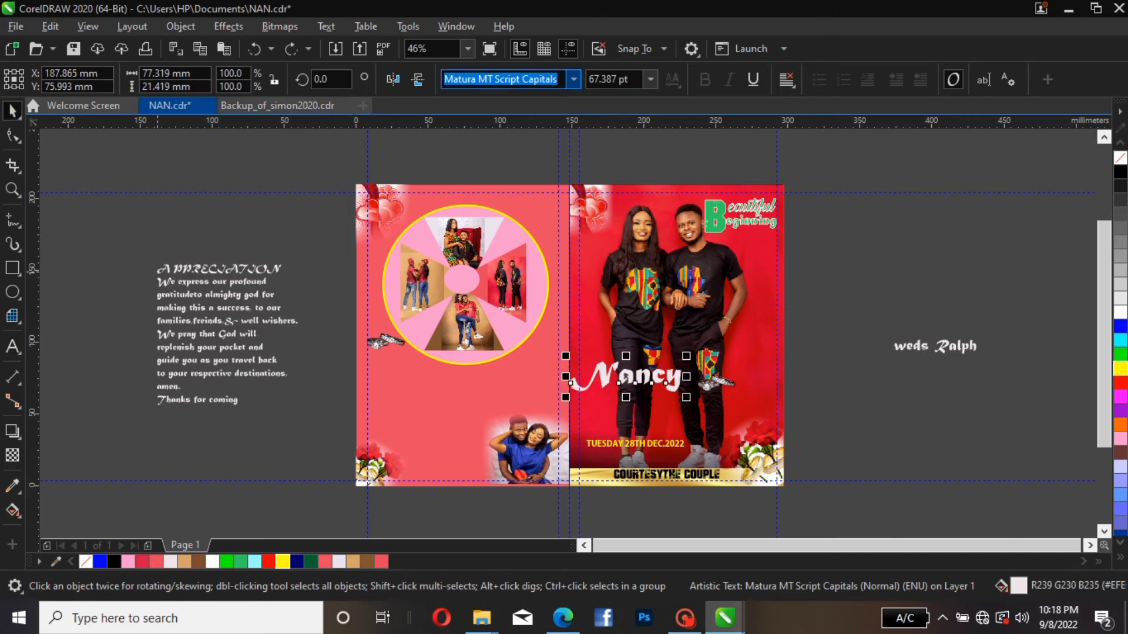
- Set the bride's name in Magical World, scale it to about 86.9 pt and align it with the cover's inner margin guide
click(574, 80)
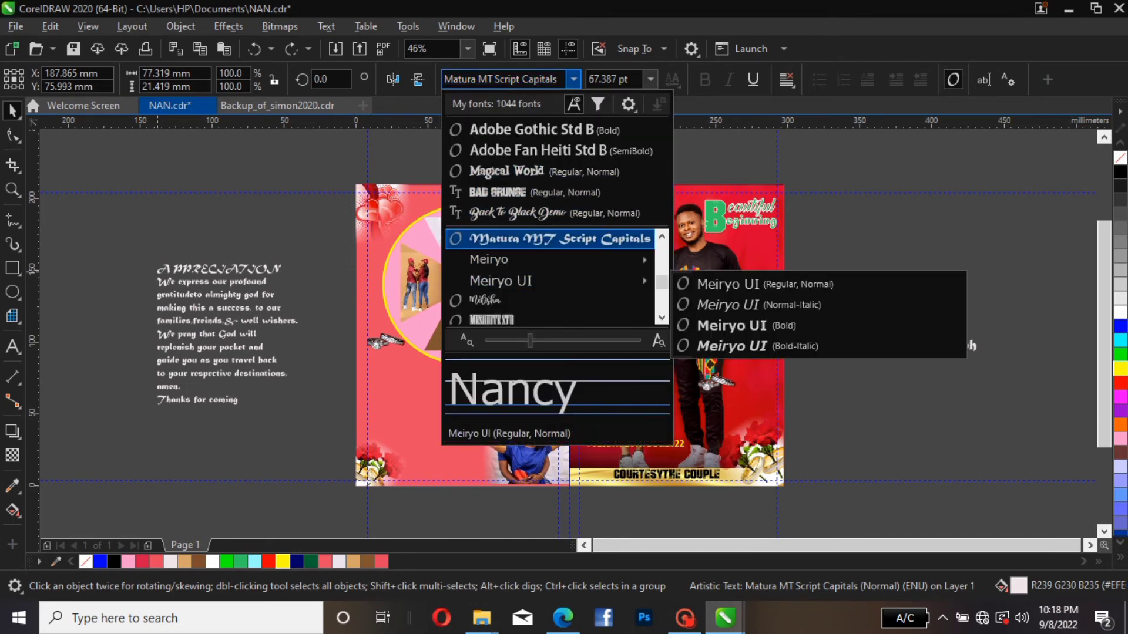
click(557, 171)
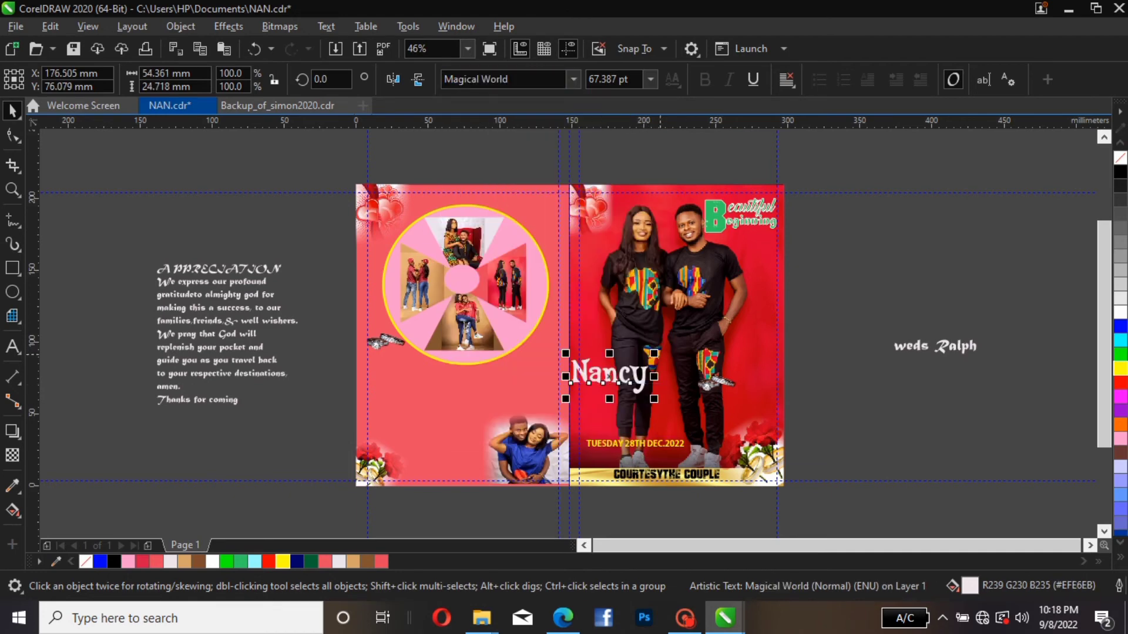
drag(654, 353, 676, 343)
drag(633, 373, 645, 372)
- Place the groom's name diagonally below the bride's name on the cover, in Magical World at about 100 pt
click(958, 347)
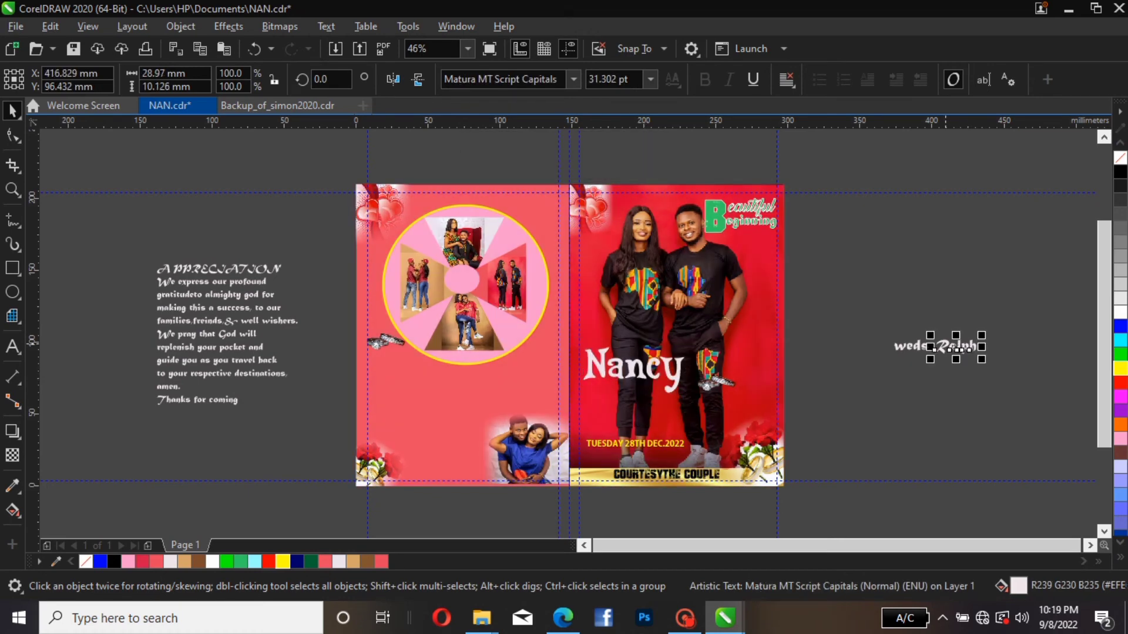
drag(958, 347, 736, 360)
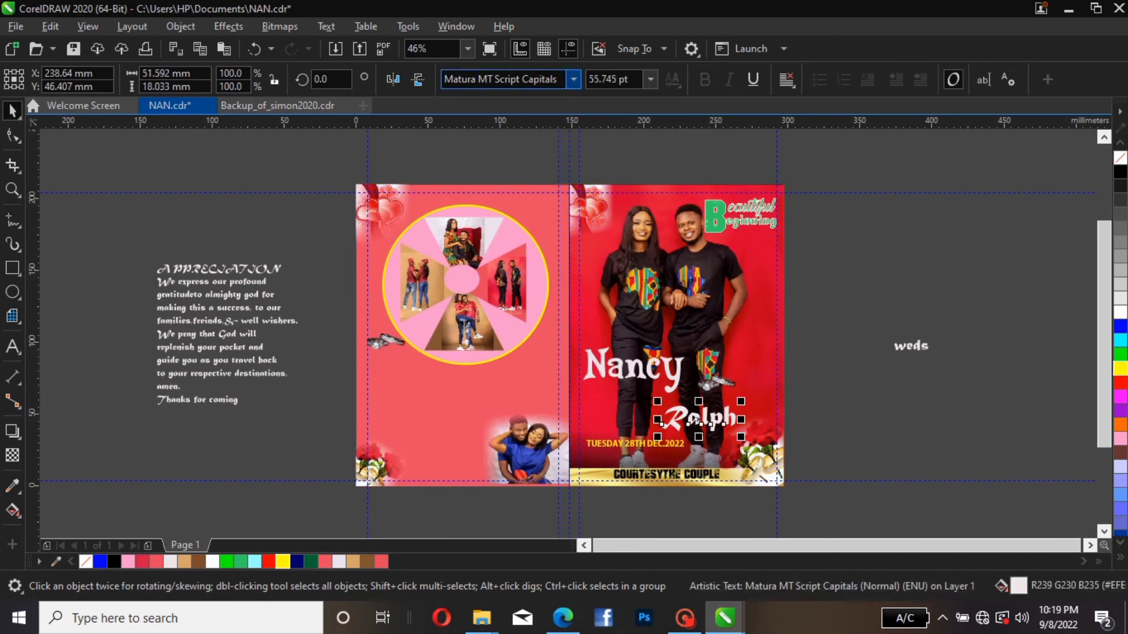
click(510, 79)
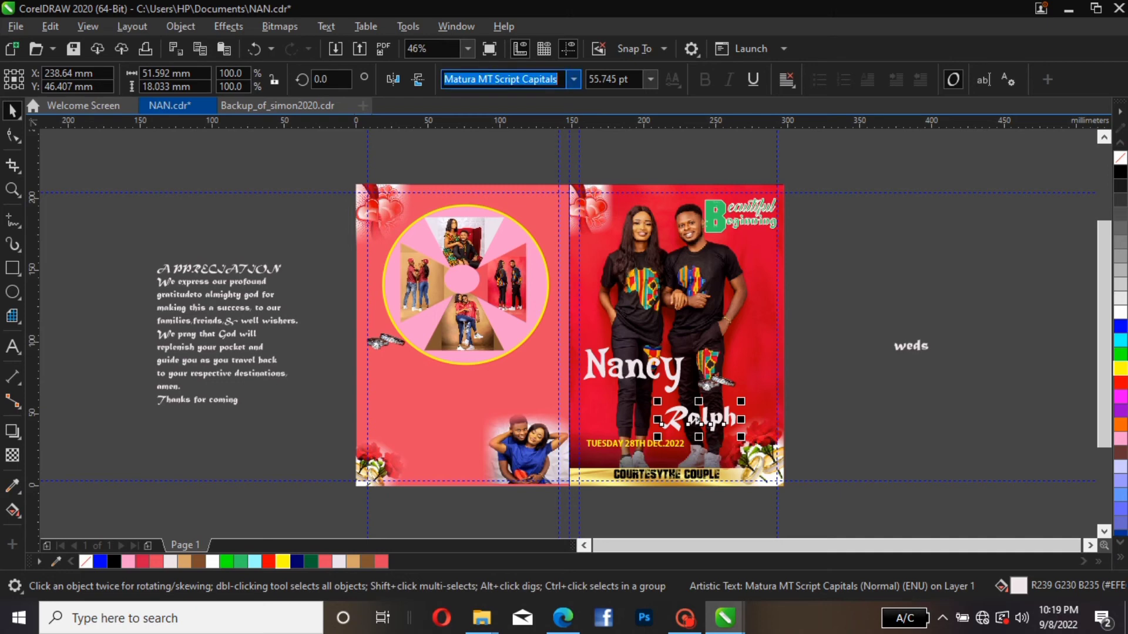
click(574, 79)
click(529, 128)
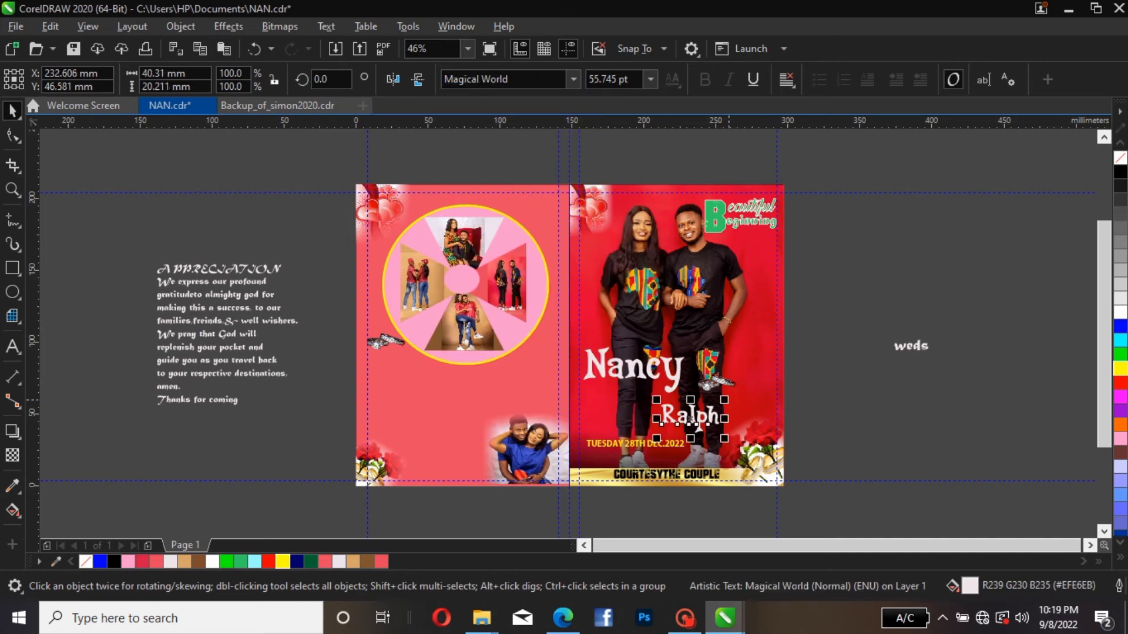
drag(724, 399, 770, 377)
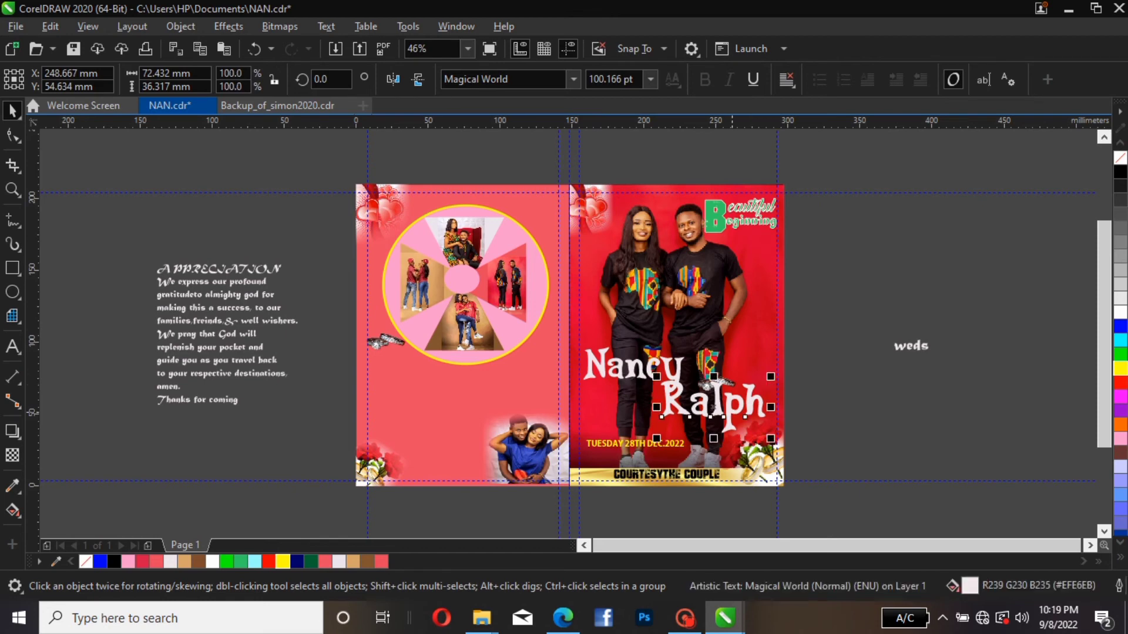
drag(714, 405, 724, 424)
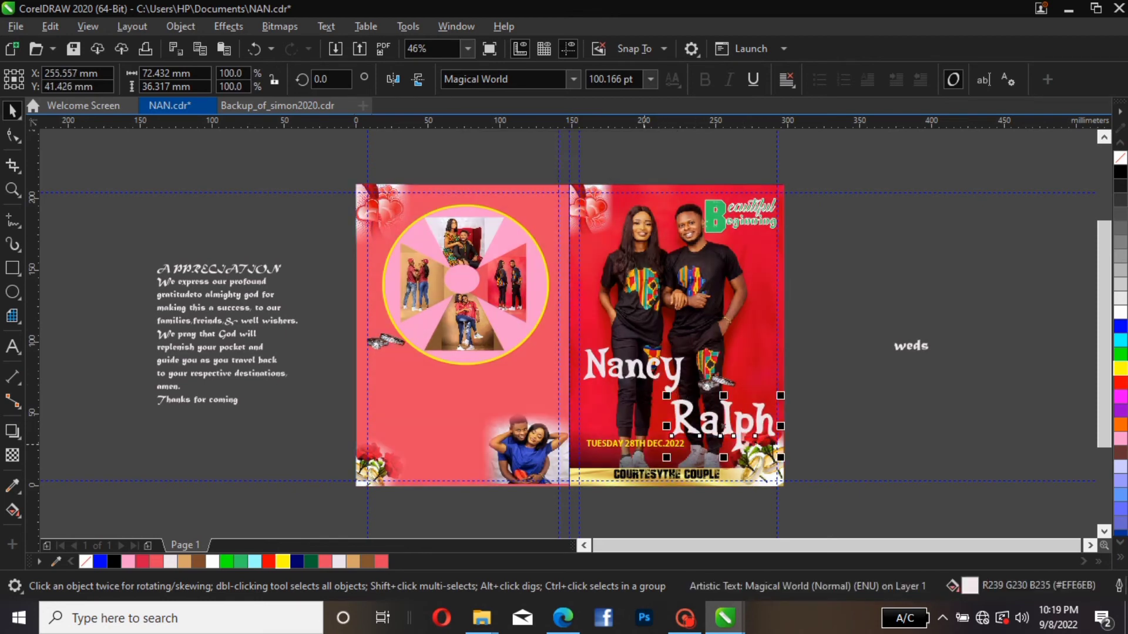
- Shift the date and both names lower on the cover, and reduce the groom's name to about 90 pt
click(644, 445)
drag(643, 445, 643, 459)
click(722, 420)
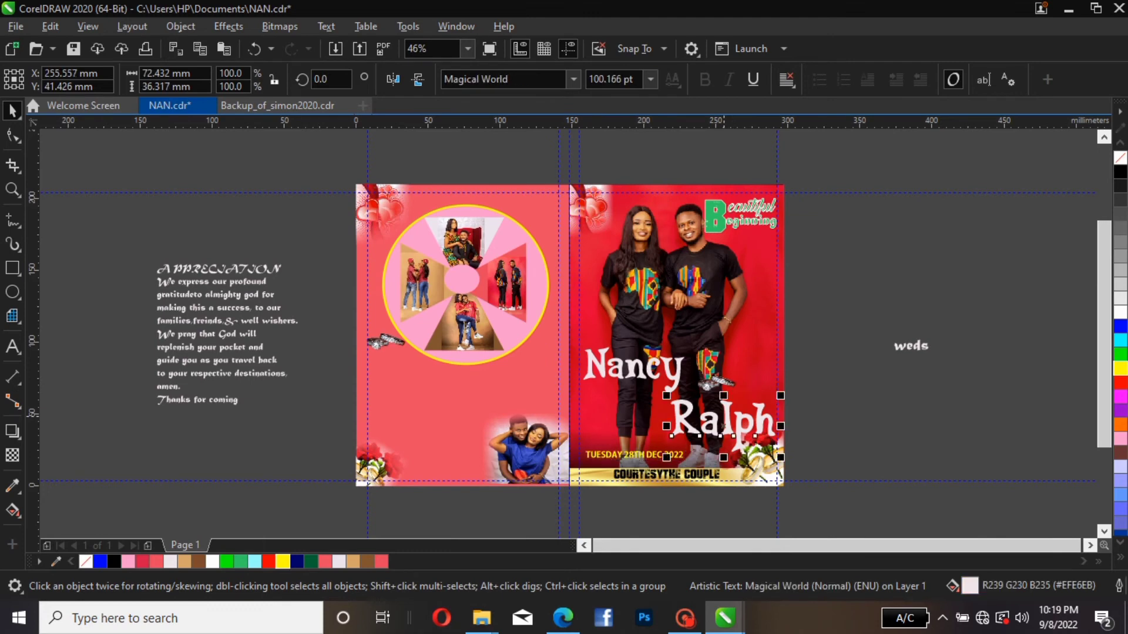
drag(723, 420, 714, 429)
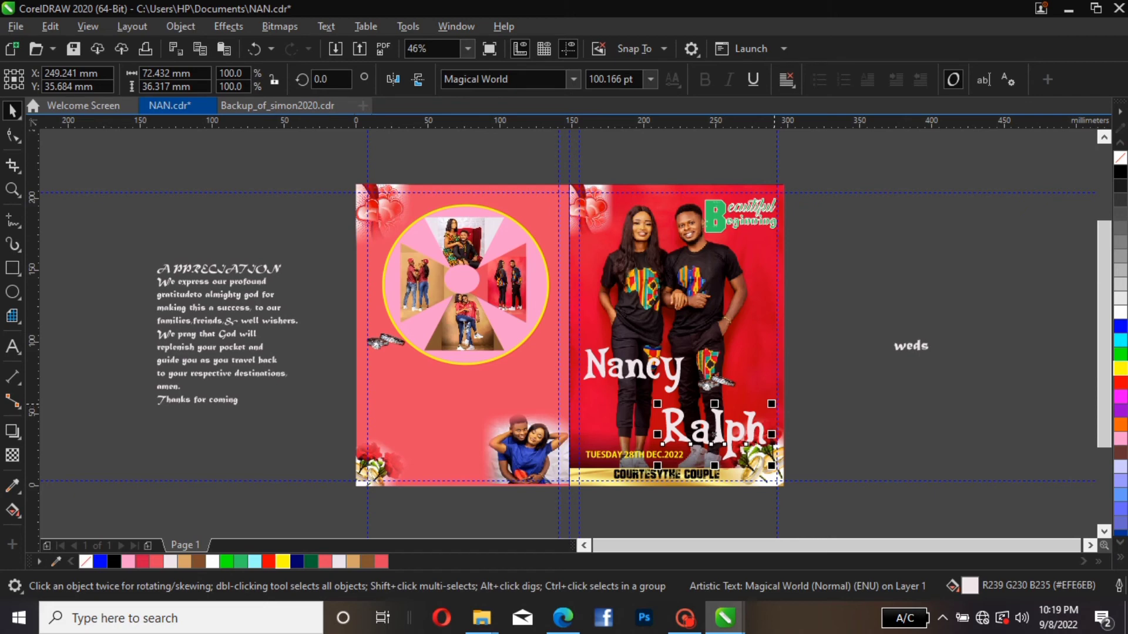
mouse_move(771, 404)
mouse_down()
mouse_move(750, 415)
mouse_move(761, 409)
mouse_up()
click(648, 365)
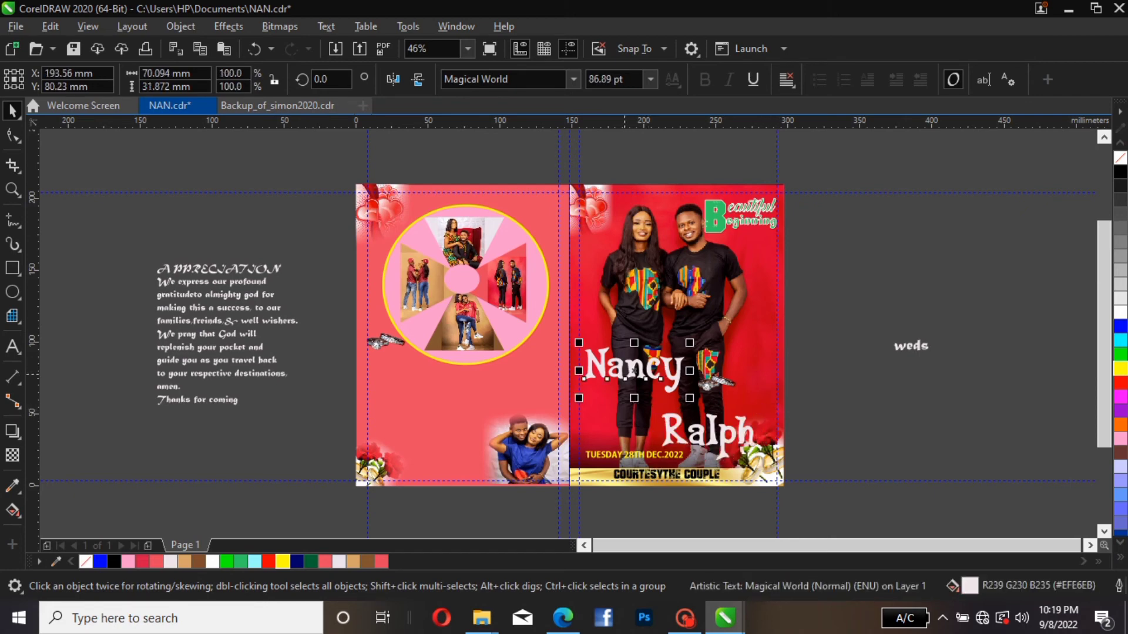
drag(623, 375, 624, 384)
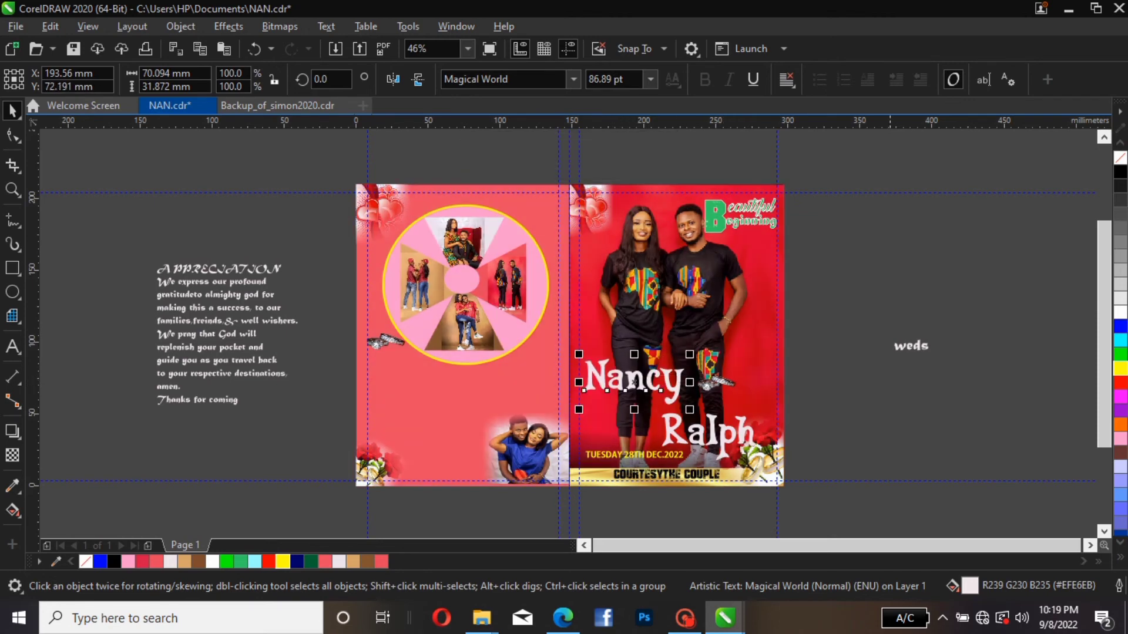
- Replace the leftover word "weds" with "&" and place it between the two names on the cover at about 56.3 pt
click(890, 344)
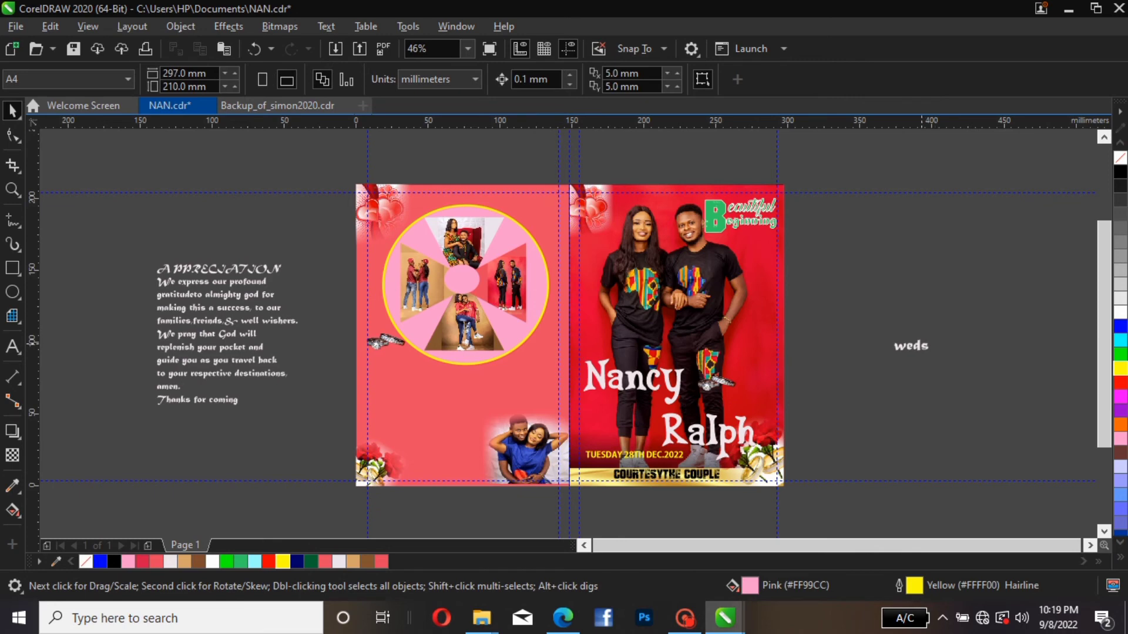
click(922, 346)
double_click(919, 347)
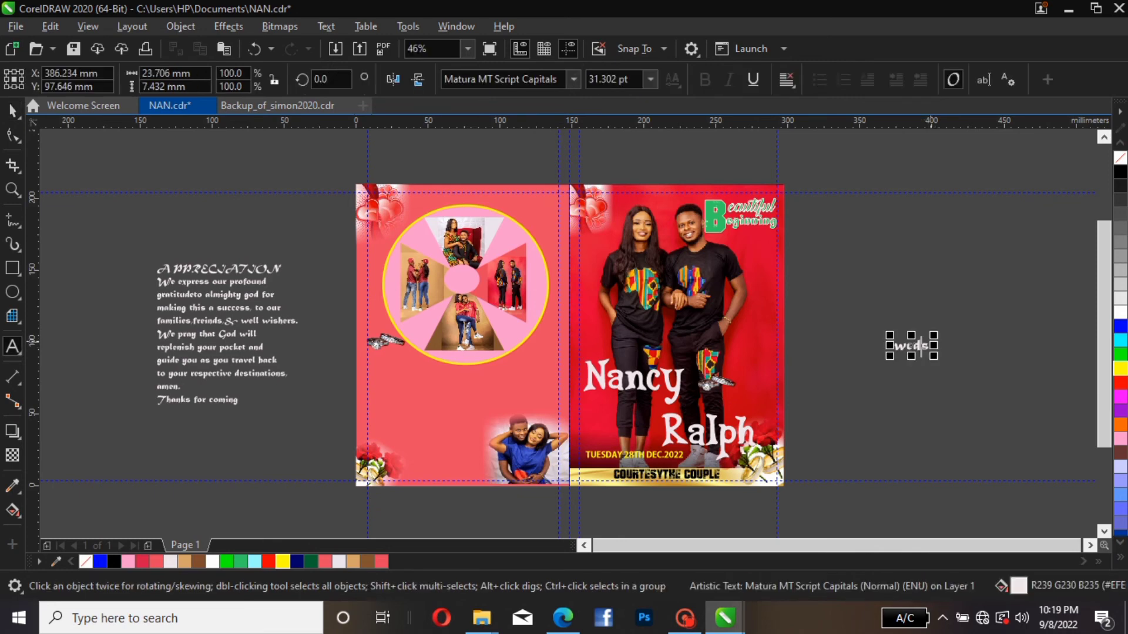
key(BackSpace)
key(BackSpace)
key(BackSpace)
key(BackSpace)
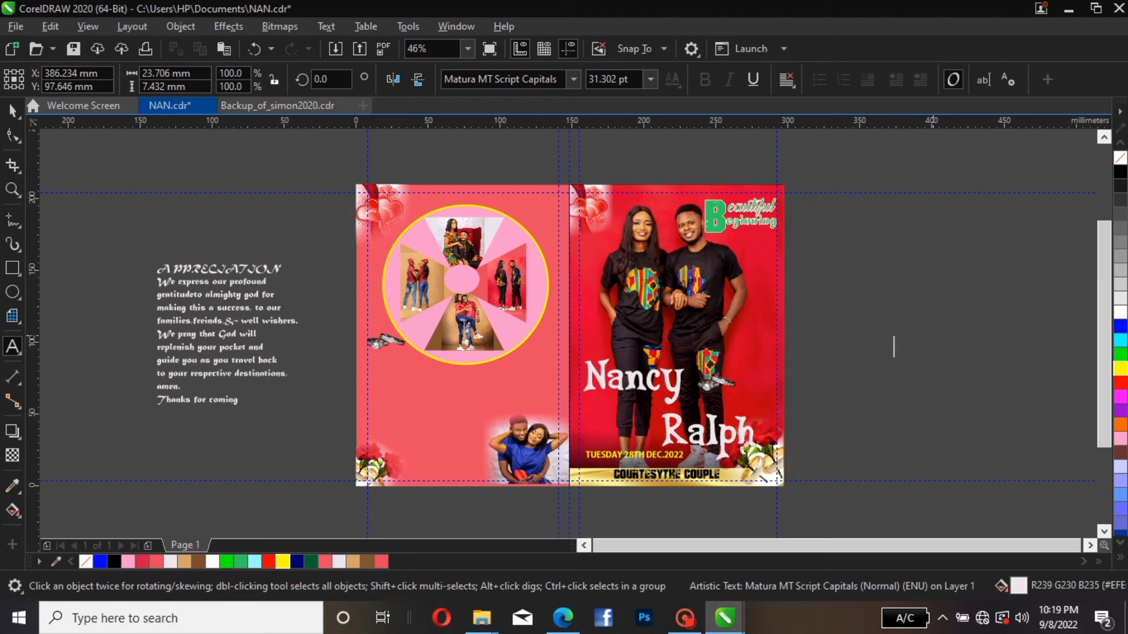
text(&)
key(Escape)
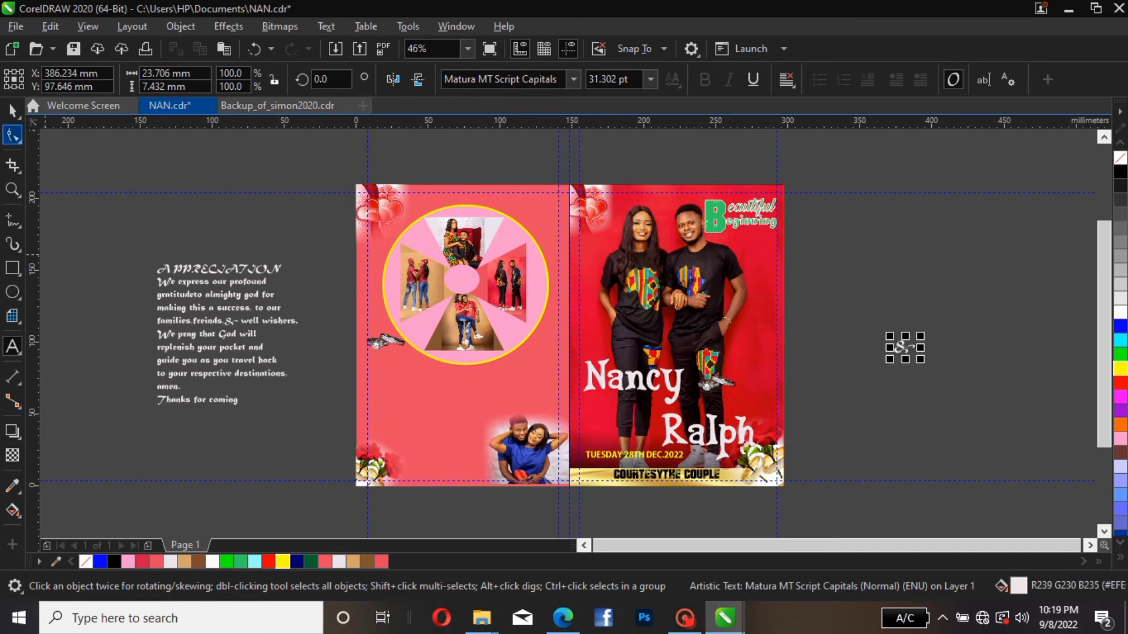
click(13, 111)
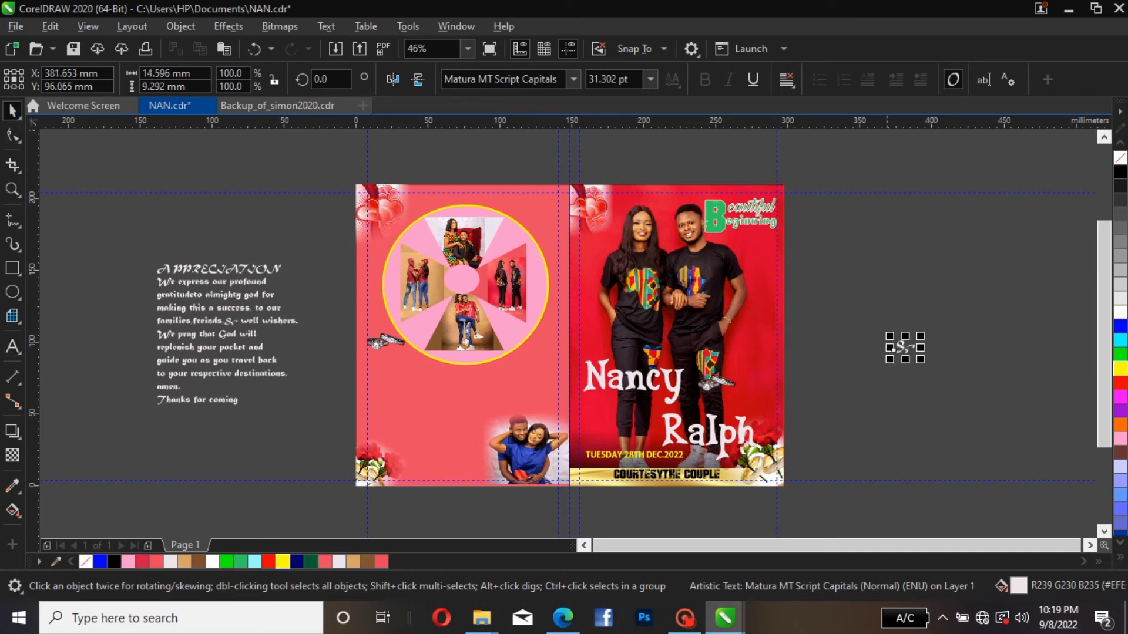
drag(899, 347, 673, 402)
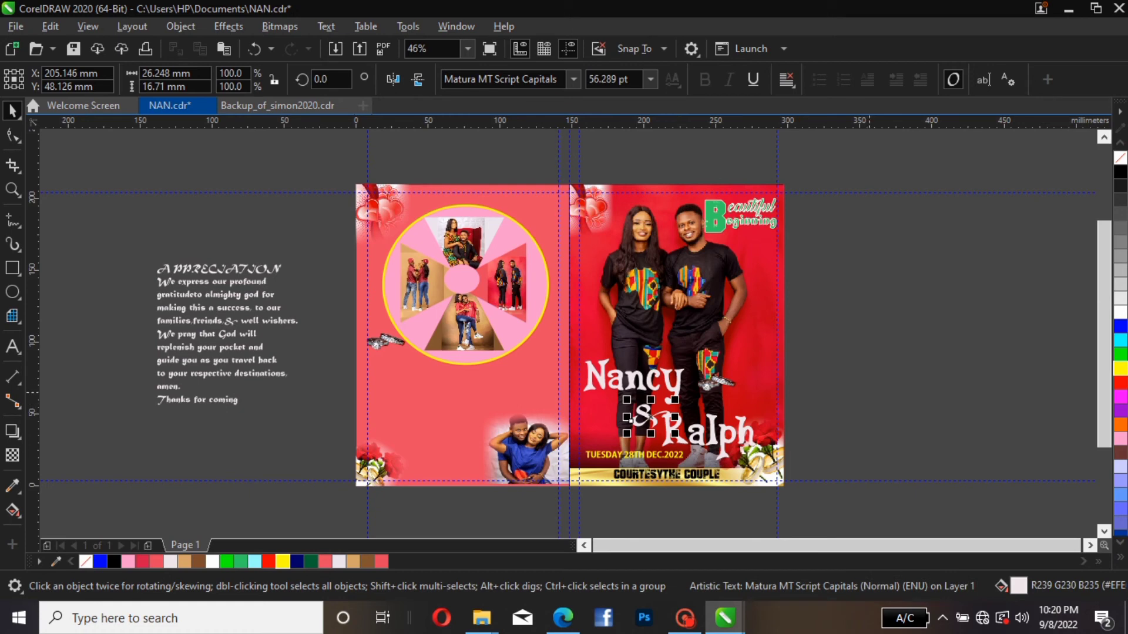
click(629, 418)
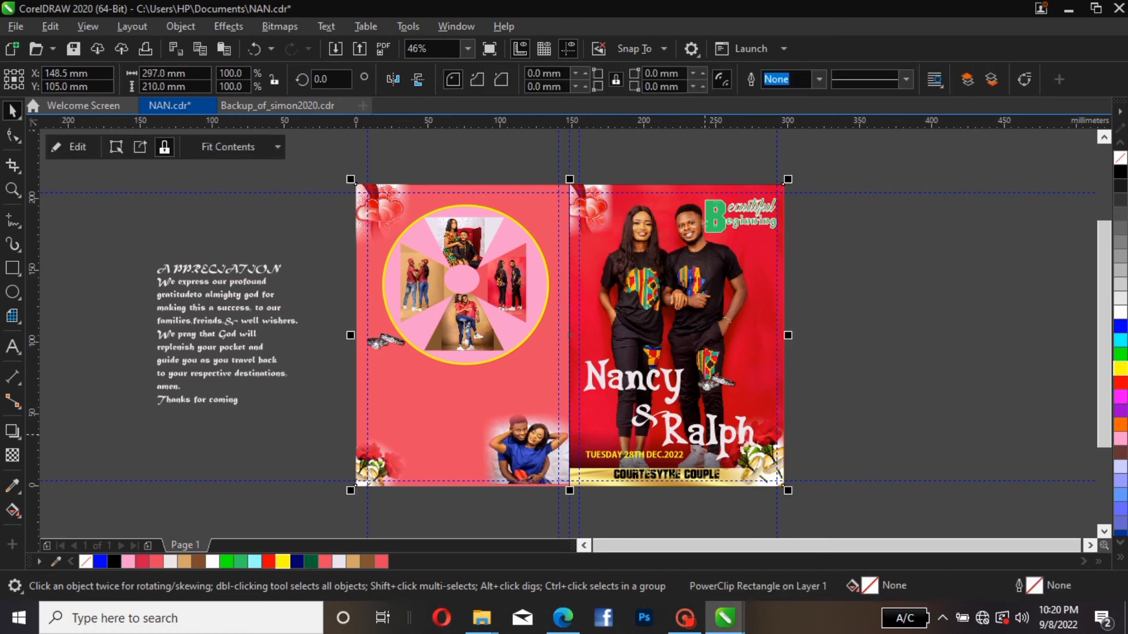
- Give the groom's name on the cover a red fill and a white outline
click(708, 437)
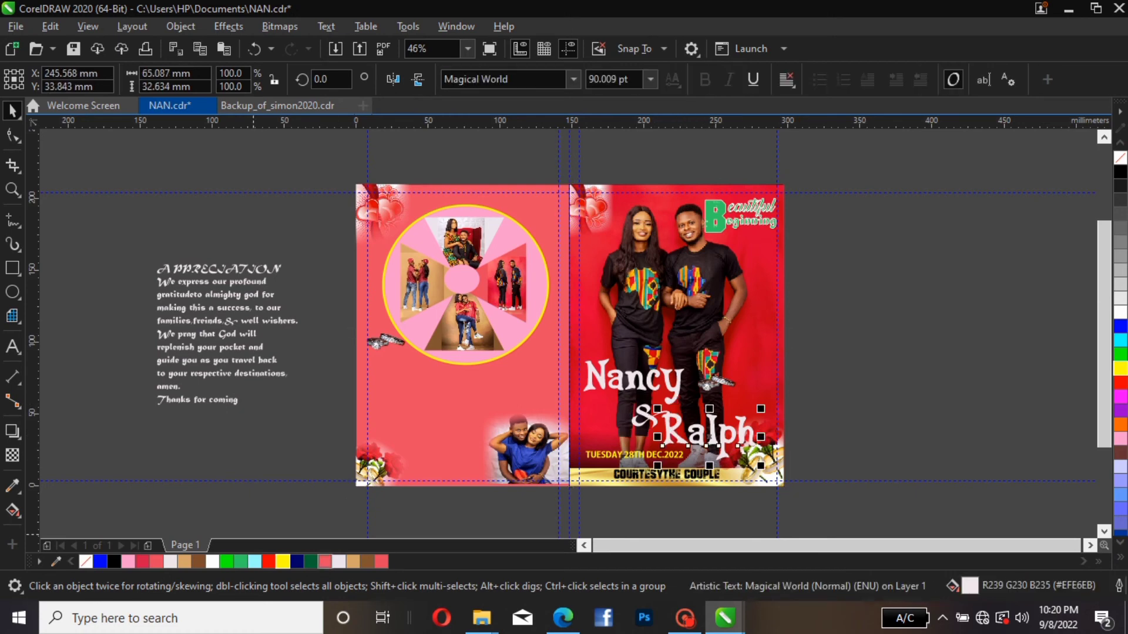
click(268, 562)
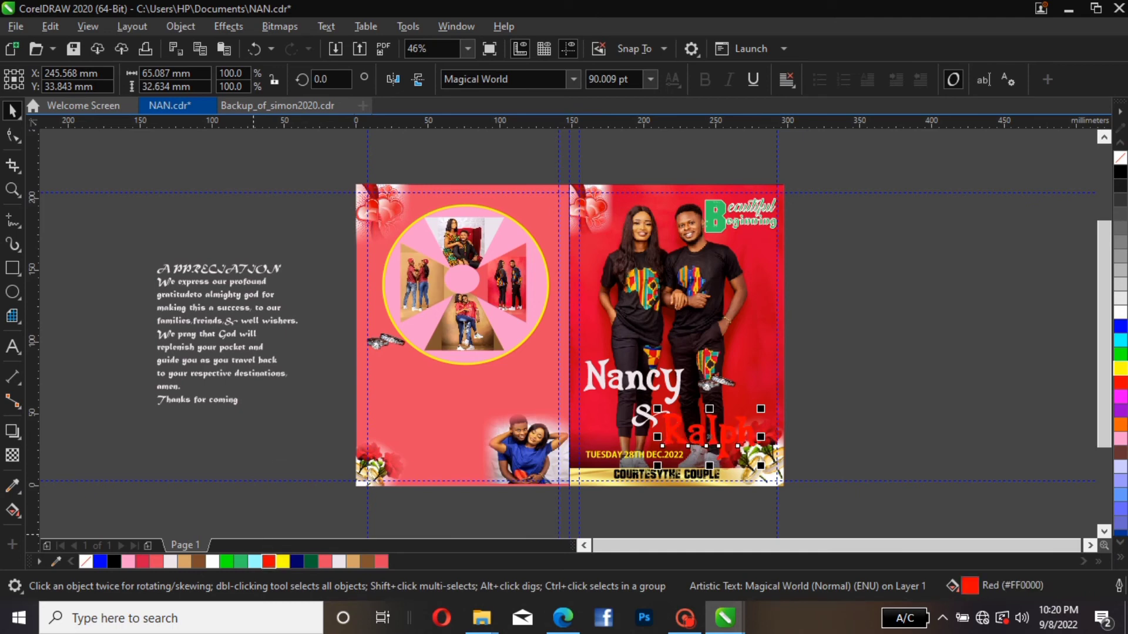
right_click(213, 562)
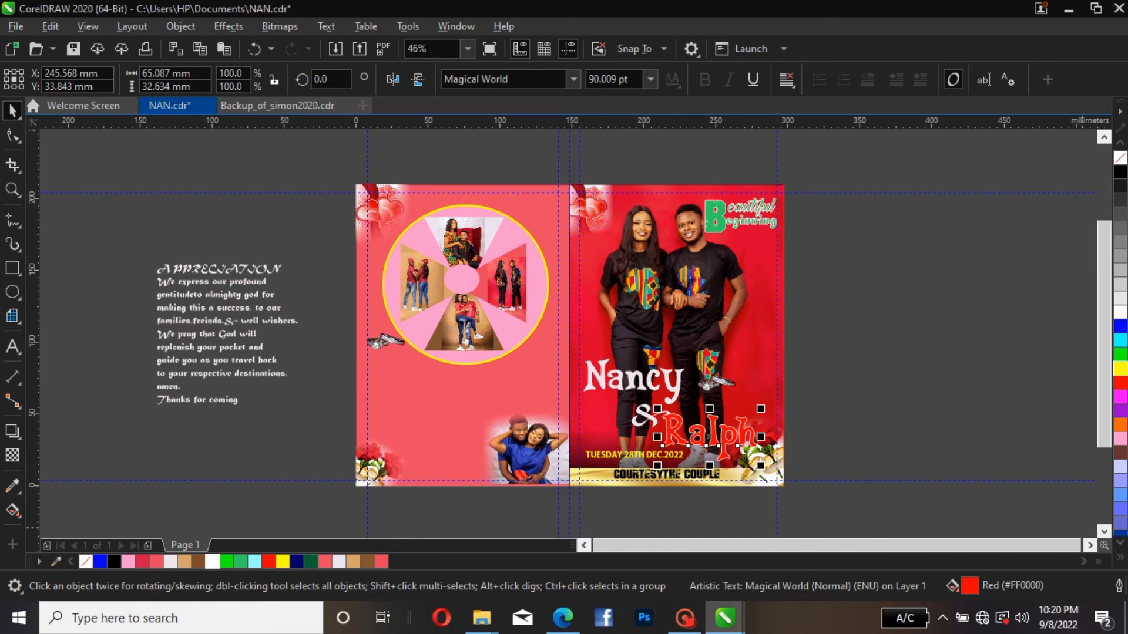
- Set the groom's name outline to 3.0 pt, placed behind the fill and scaling with the object
double_click(1119, 586)
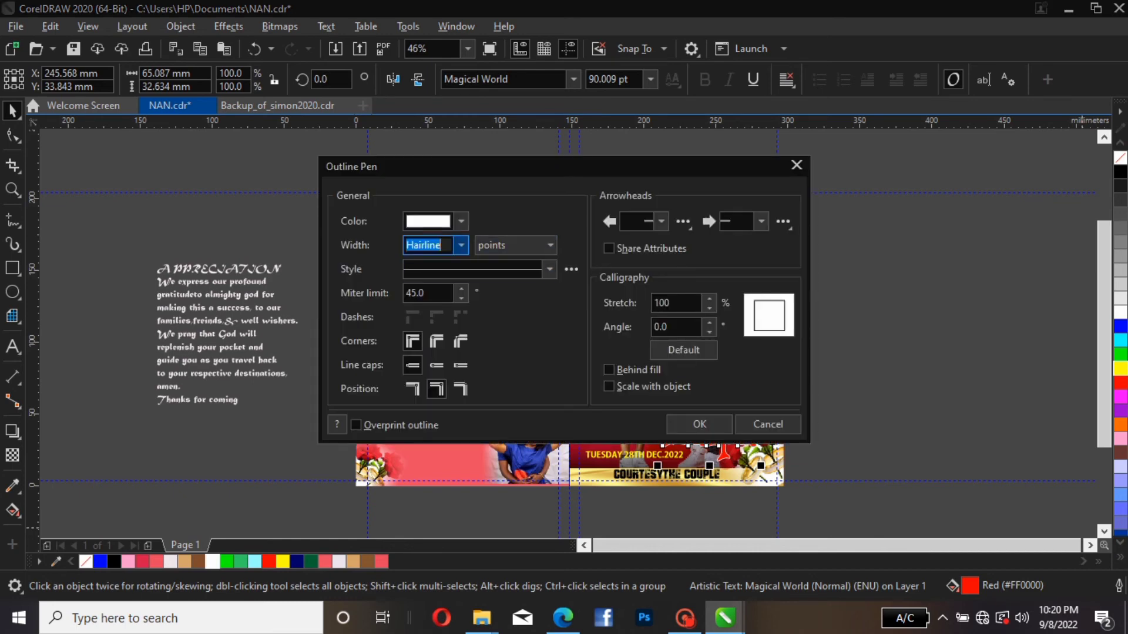
click(461, 246)
click(429, 349)
click(609, 369)
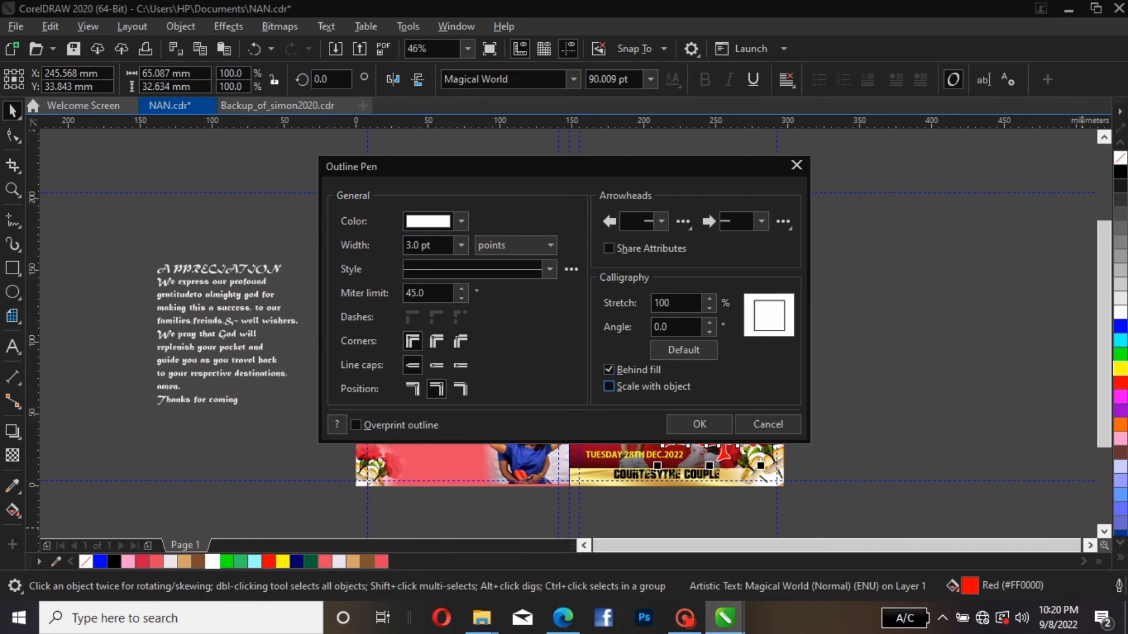
click(608, 386)
click(724, 424)
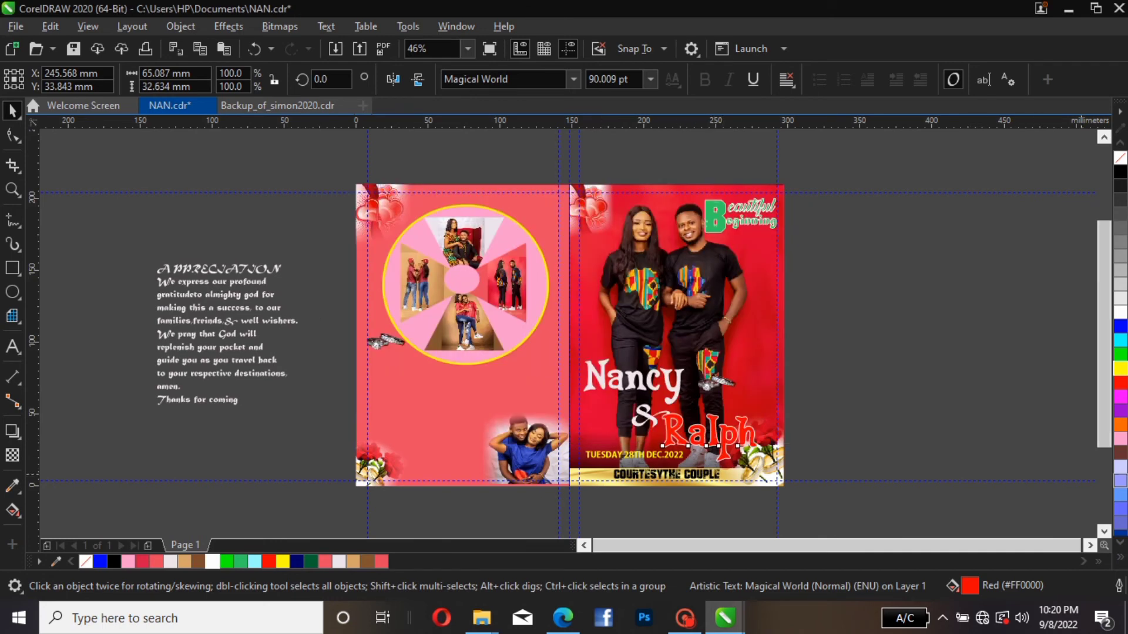
- Increase the groom's name outline on the cover to 4.0 pt
key(F12)
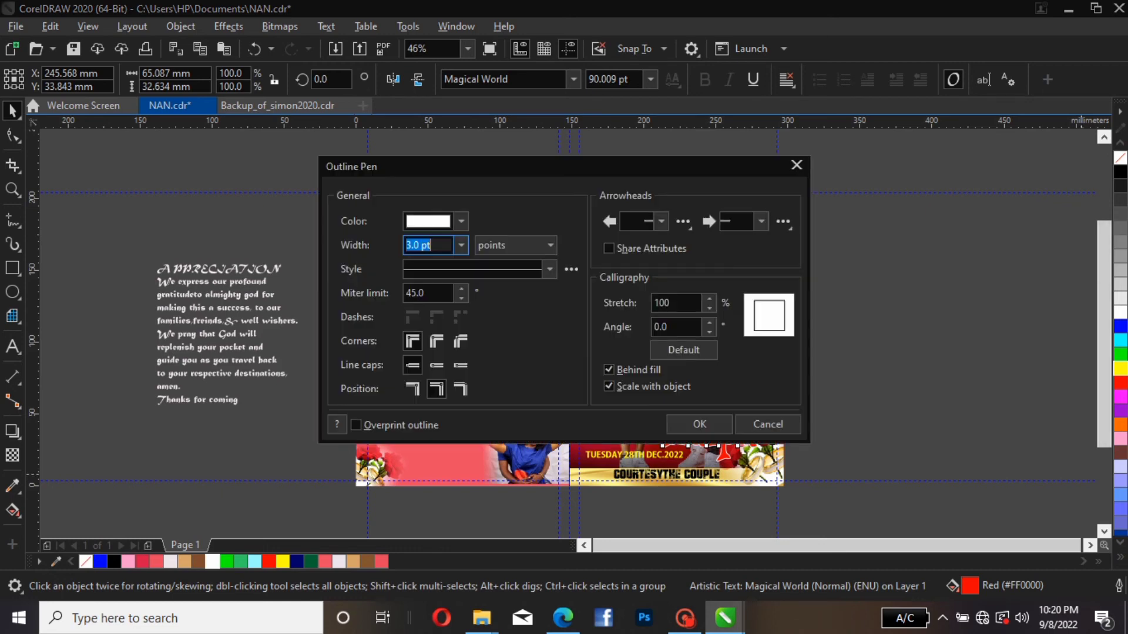
click(461, 245)
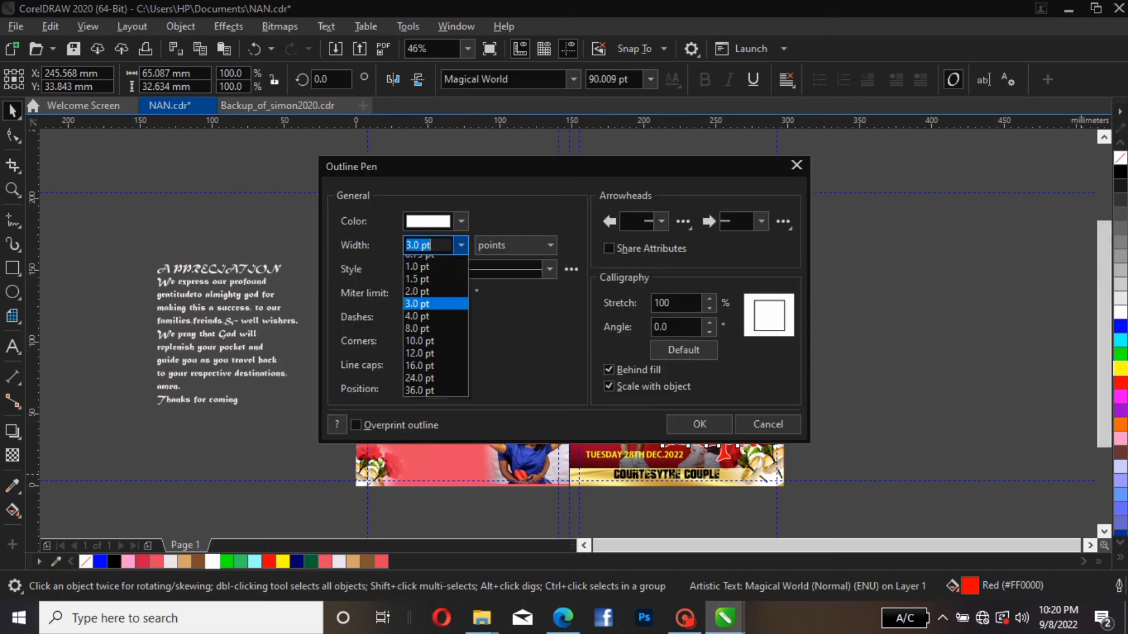
key(Return)
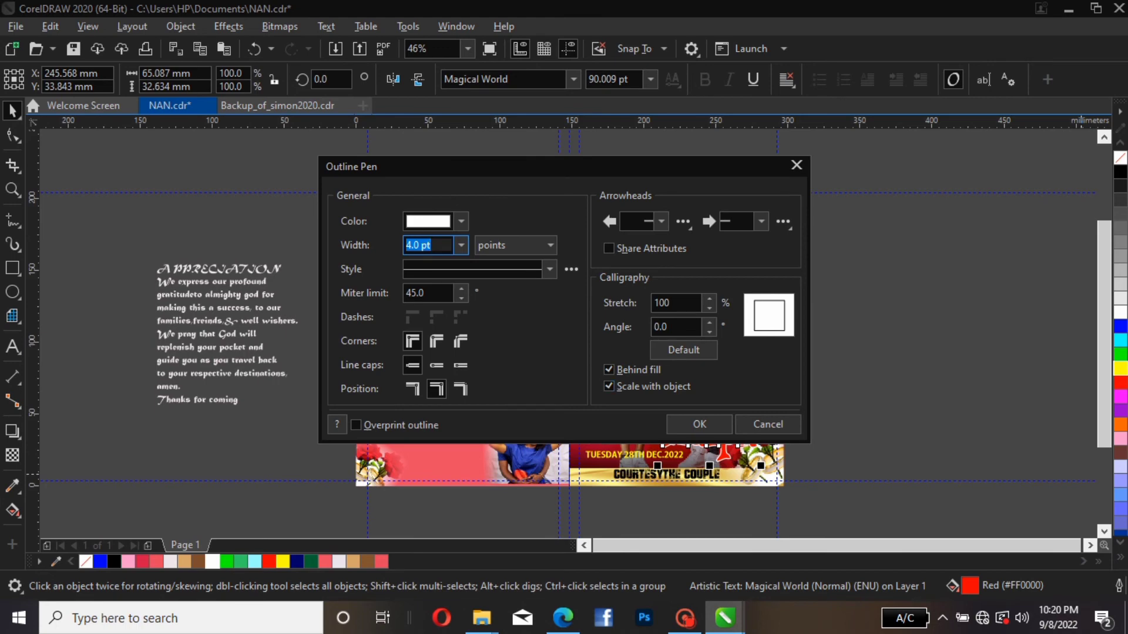
key(Return)
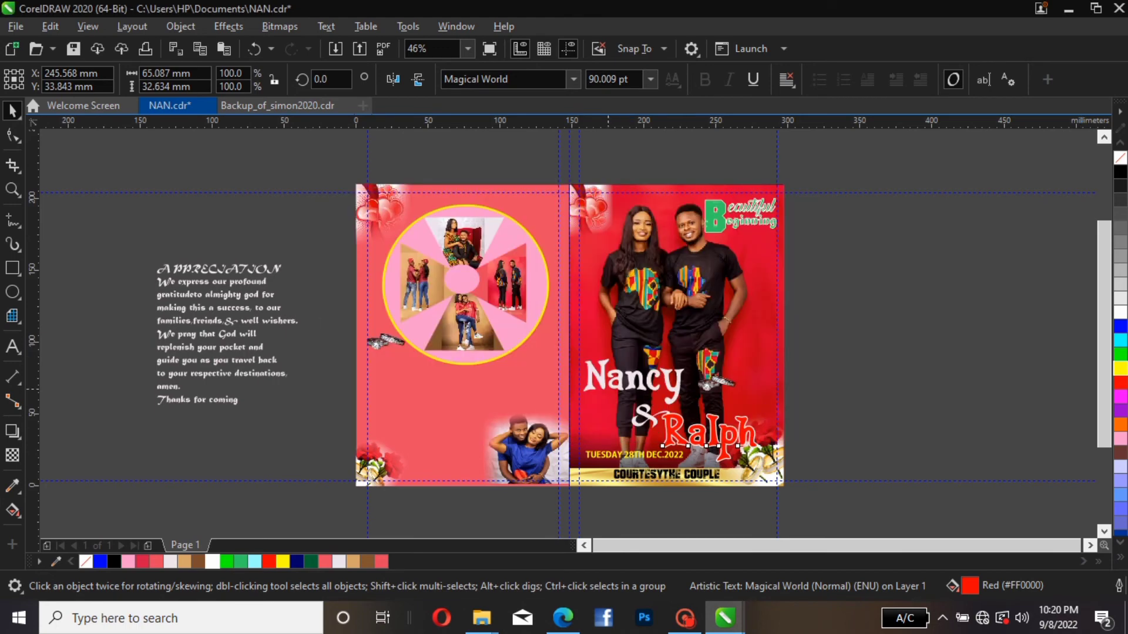
- Give the bride's name on the cover a red fill and a white outline
click(608, 387)
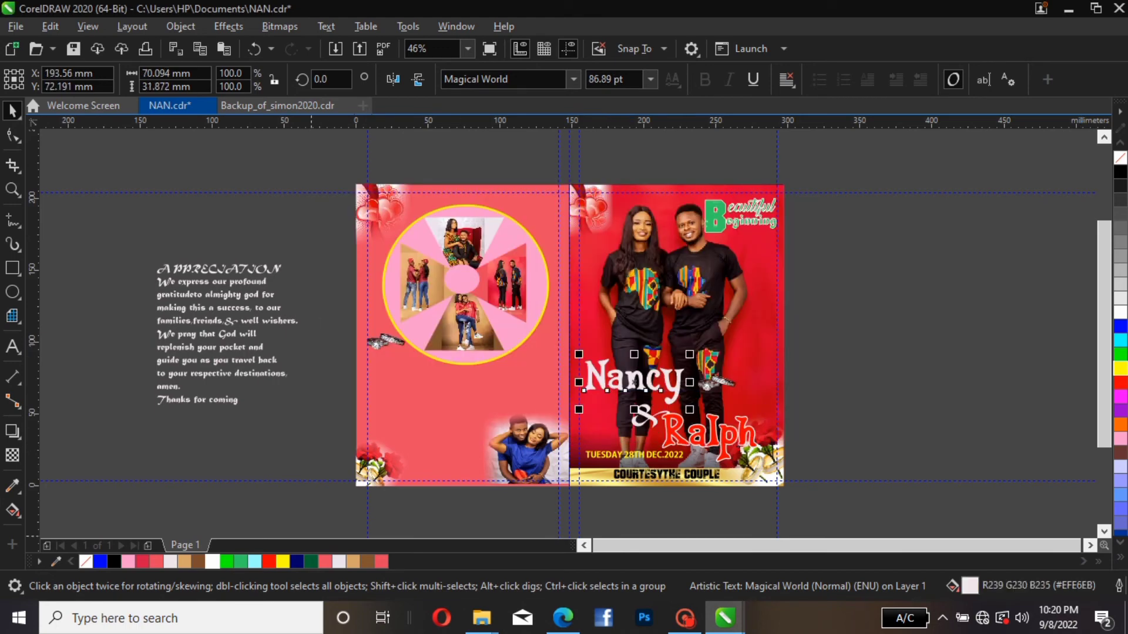
click(268, 561)
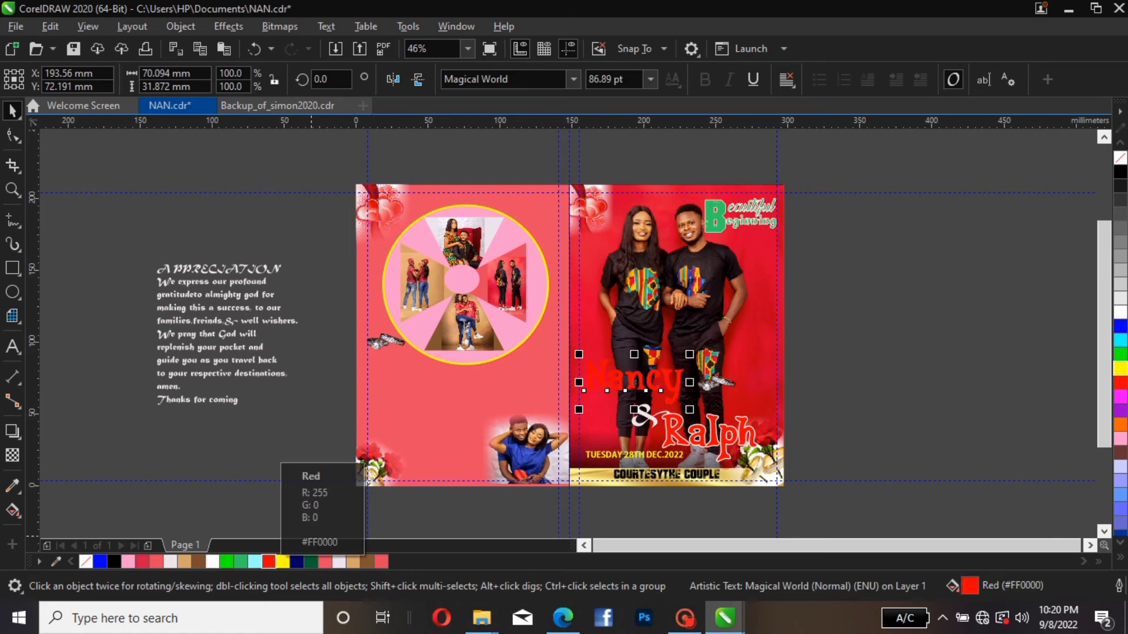
right_click(212, 562)
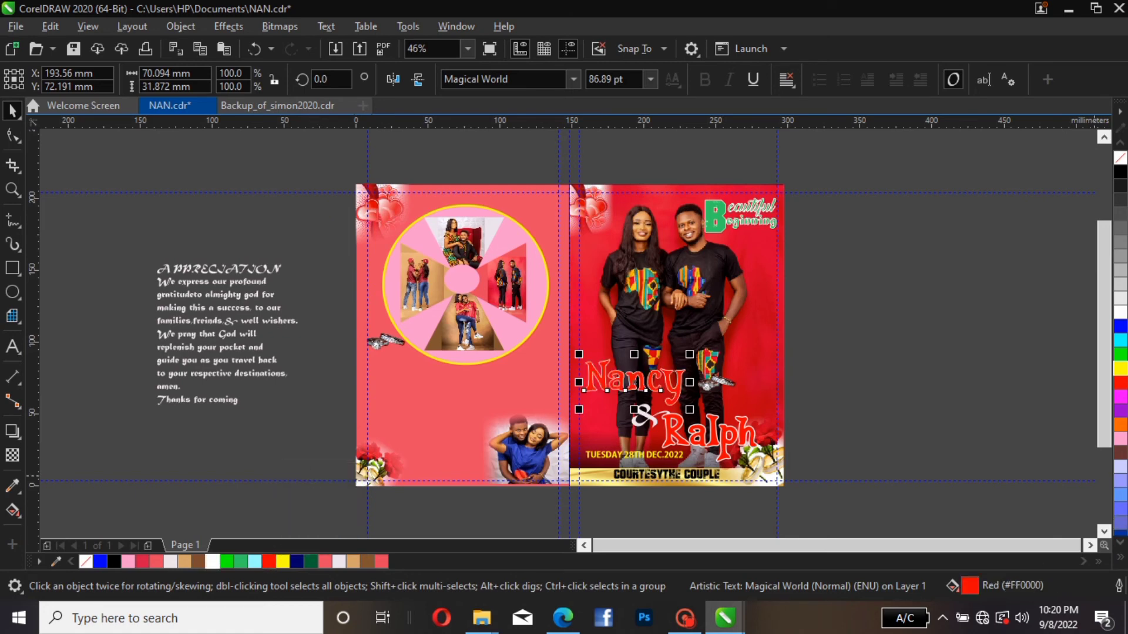
- Set the bride's name outline to 4.0 pt, placed behind the fill and scaling with the object
key(F12)
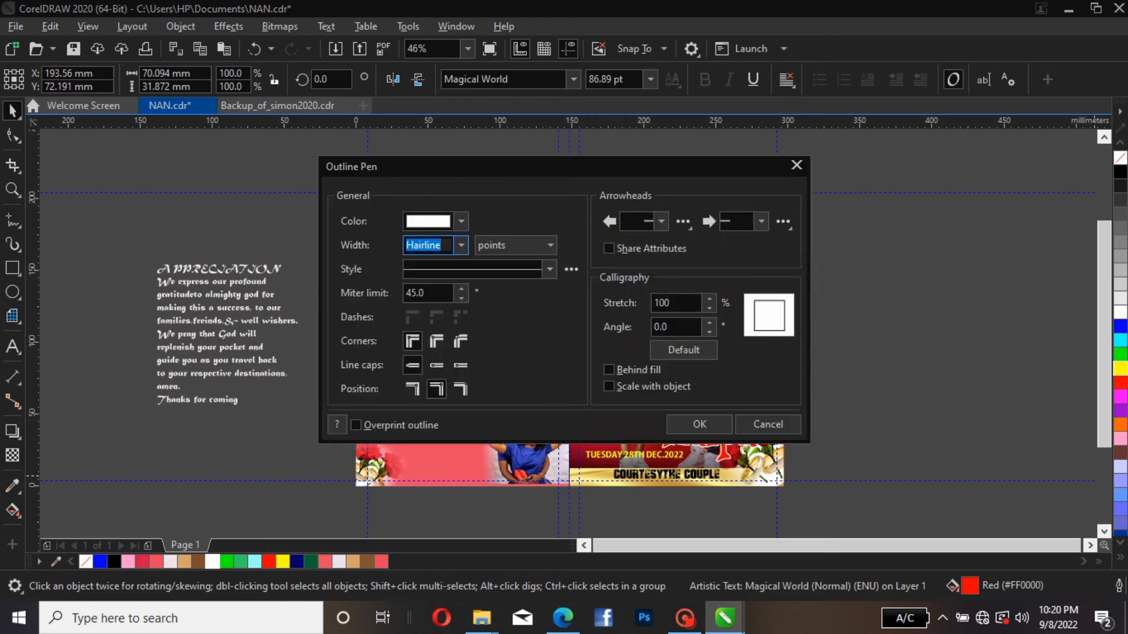
click(461, 245)
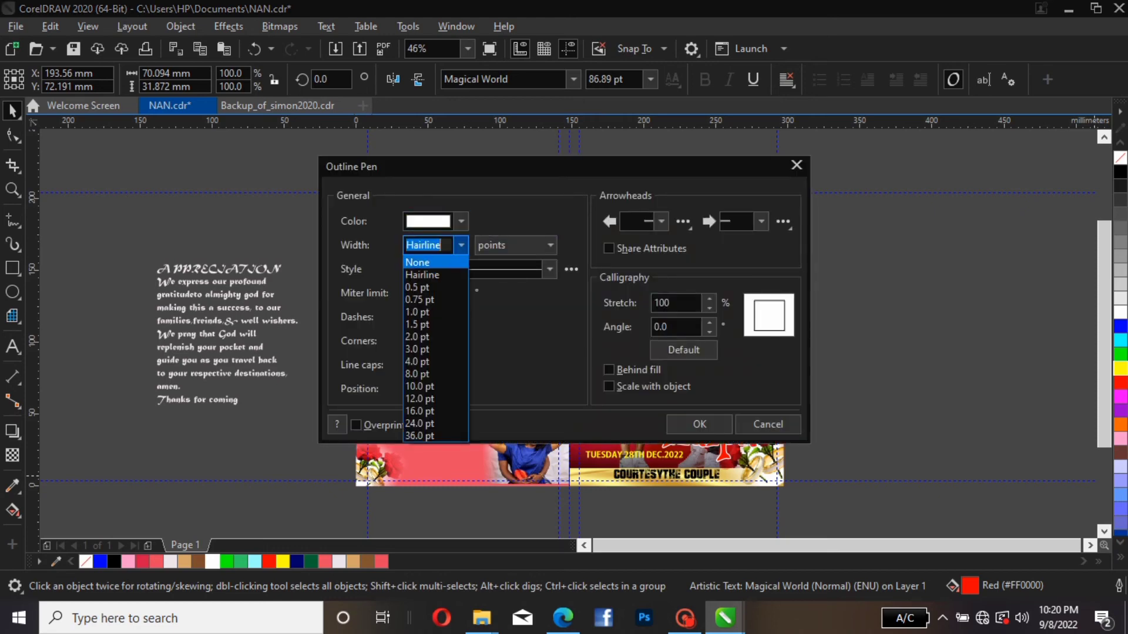
key(Up)
key(Return)
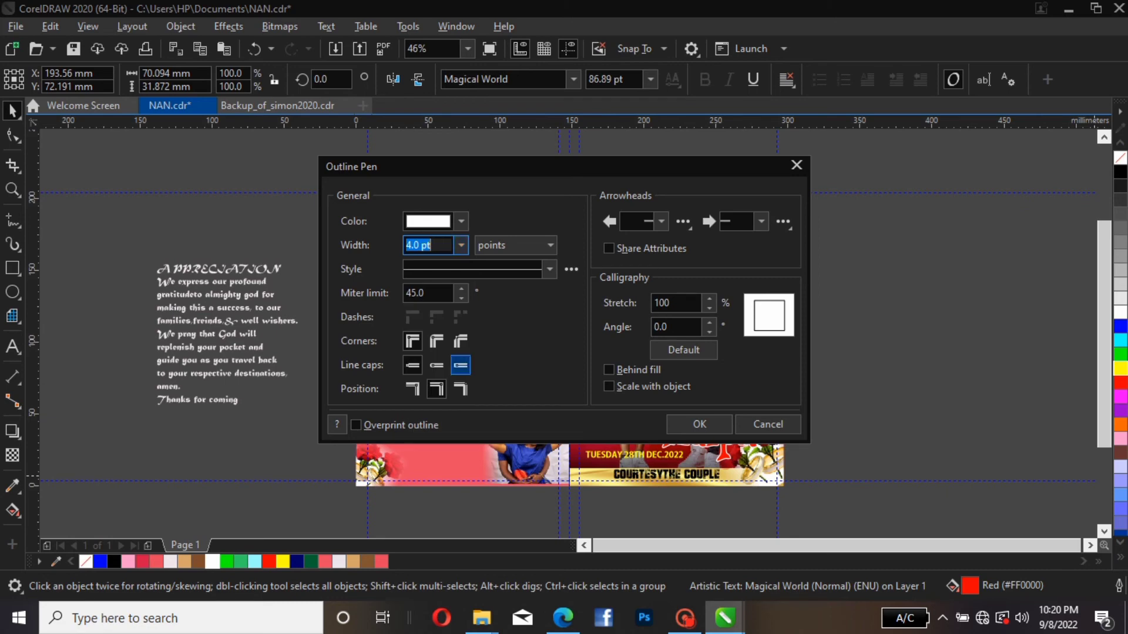
key(alt+b)
key(Tab)
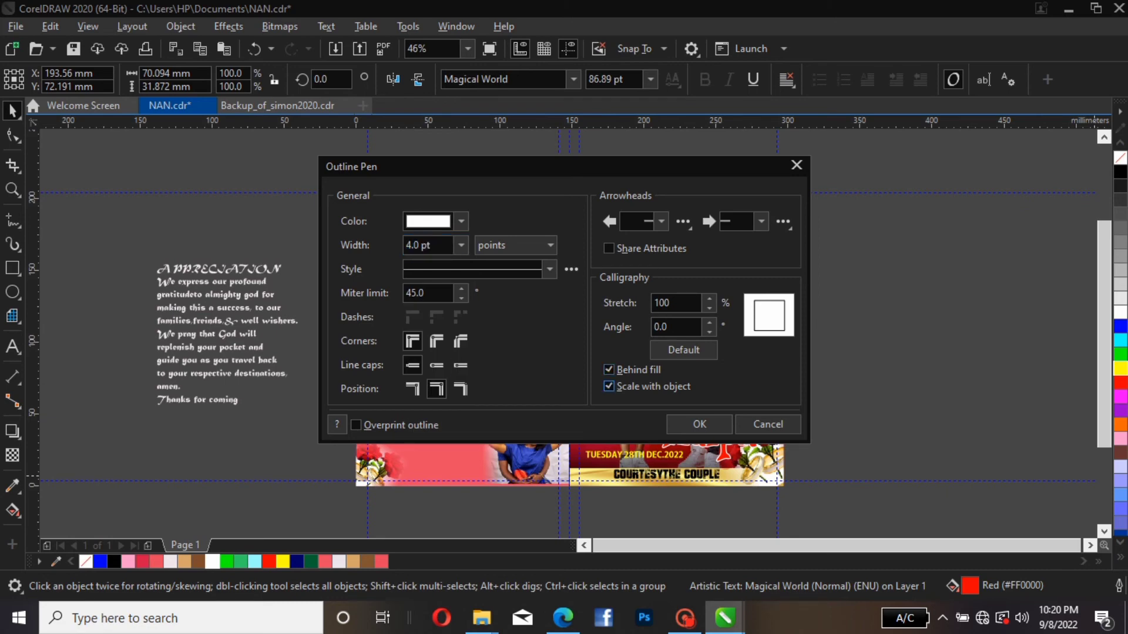
key(Return)
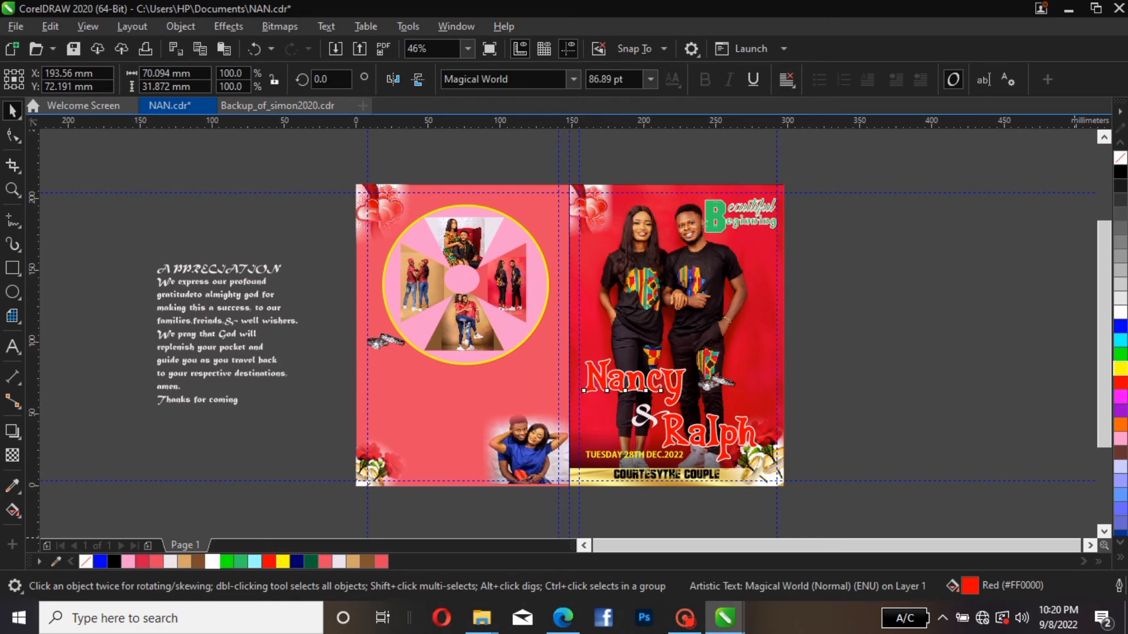
- Increase the bride's name outline on the cover to 6 pt
key(F12)
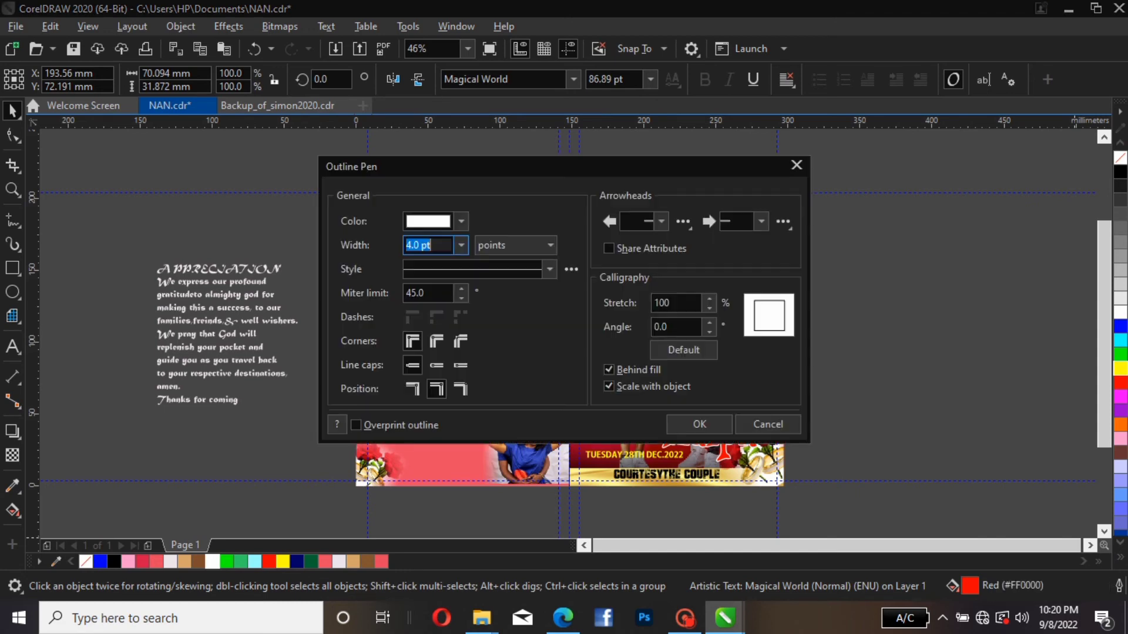
click(432, 245)
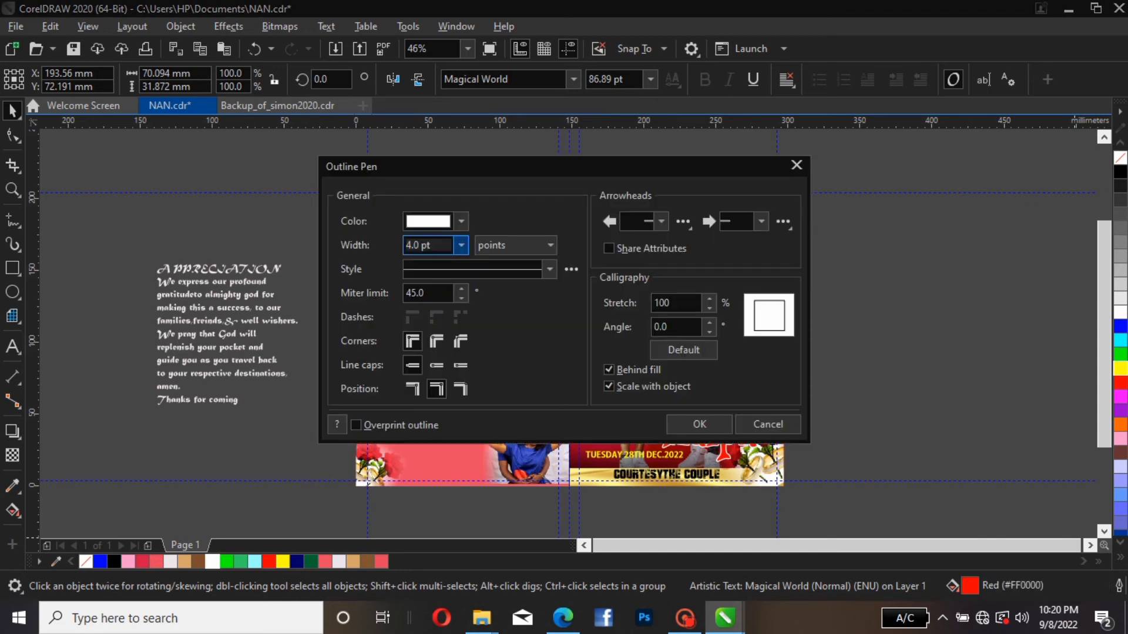
drag(433, 245, 399, 246)
text(6)
key(Return)
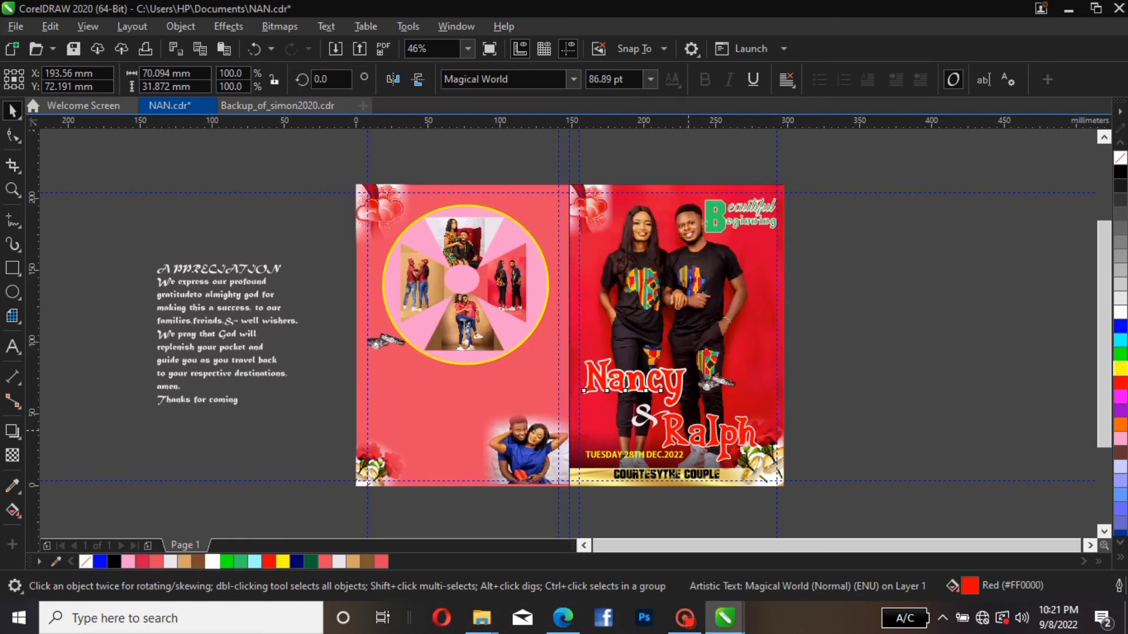
click(688, 430)
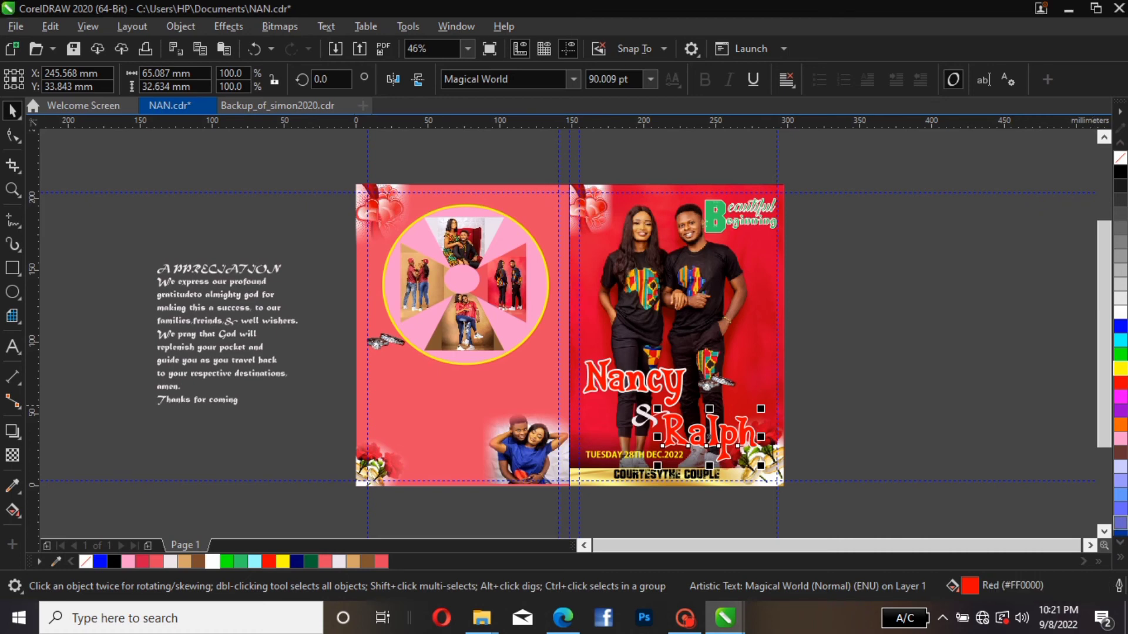
key(Escape)
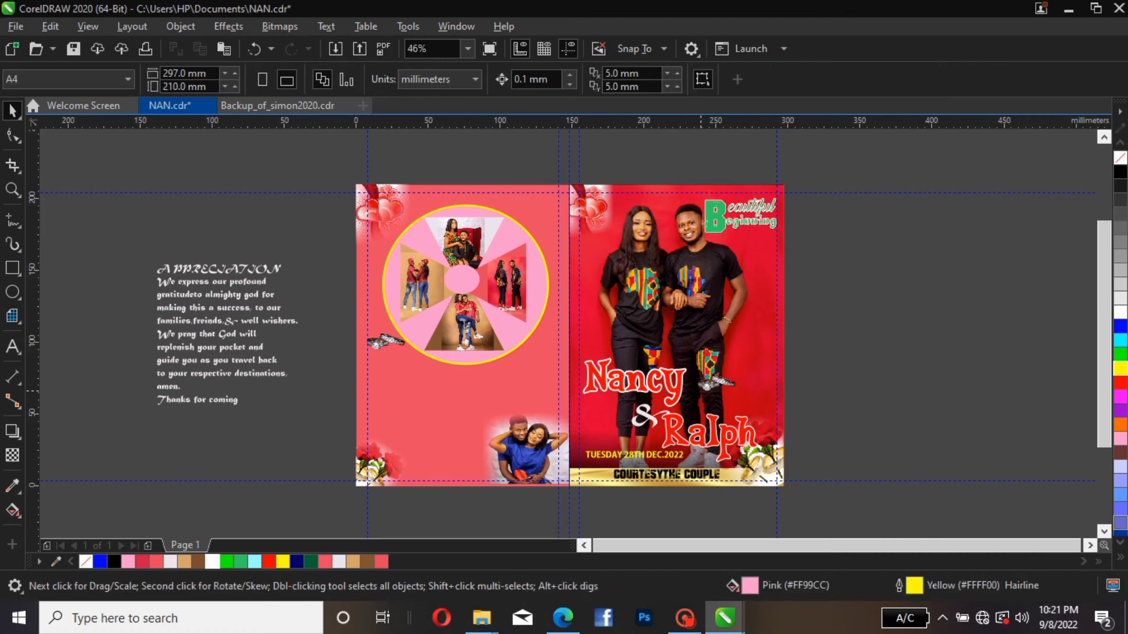
- Enlarge the rings image on the cover to about 51 mm wide and place it beside the bride's name, just above the groom's name
click(723, 385)
drag(723, 384, 761, 356)
click(745, 394)
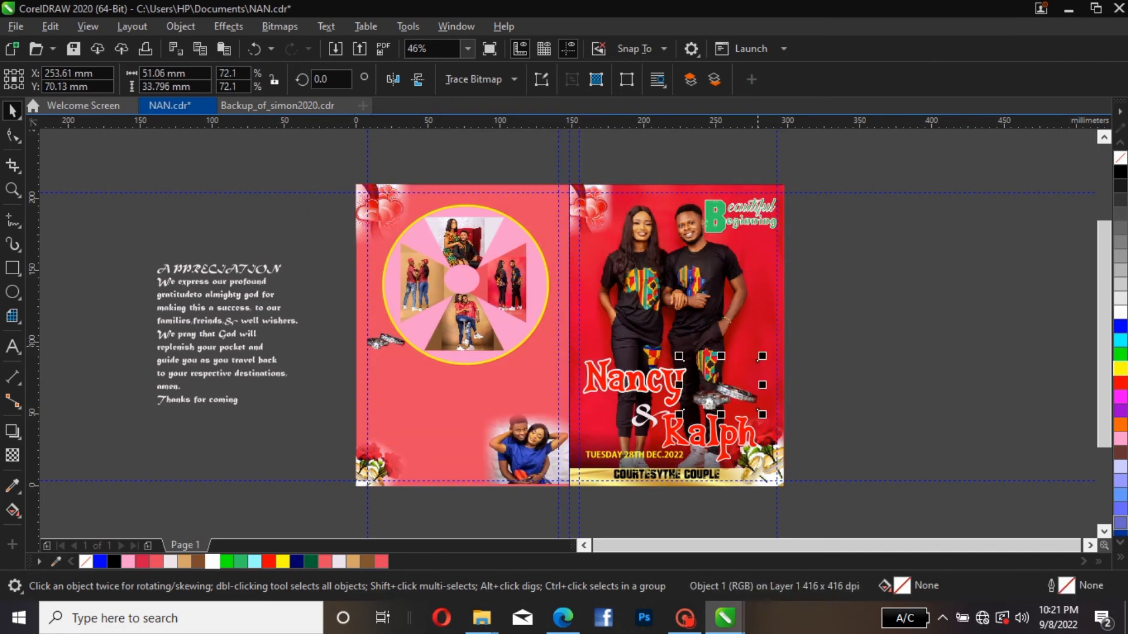
drag(682, 410, 667, 405)
click(721, 387)
drag(755, 362, 752, 358)
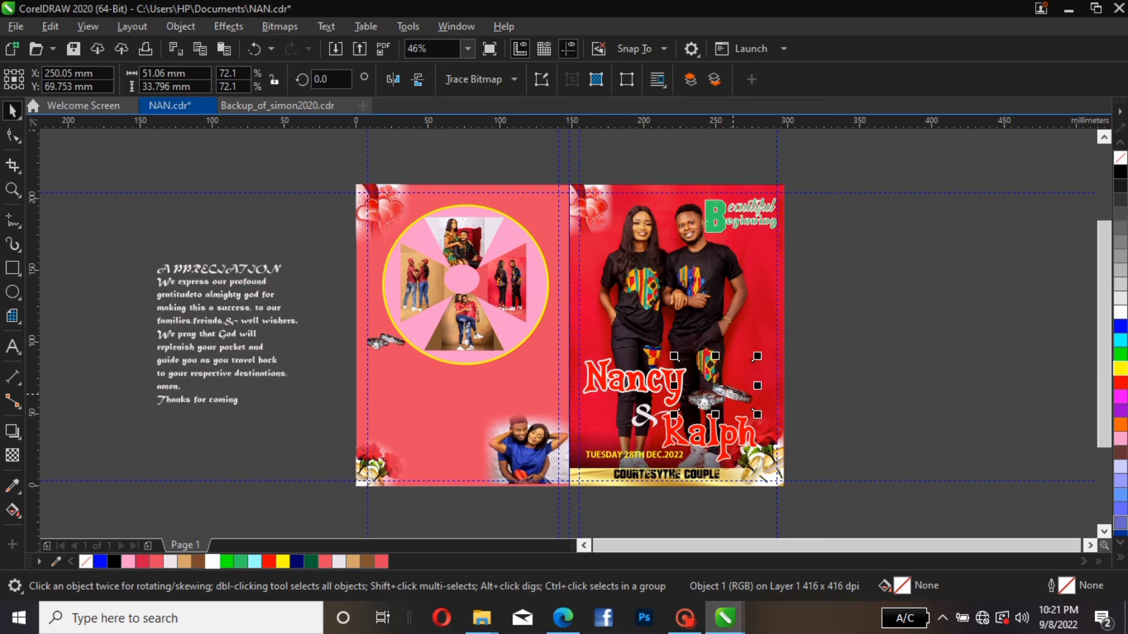
key(Escape)
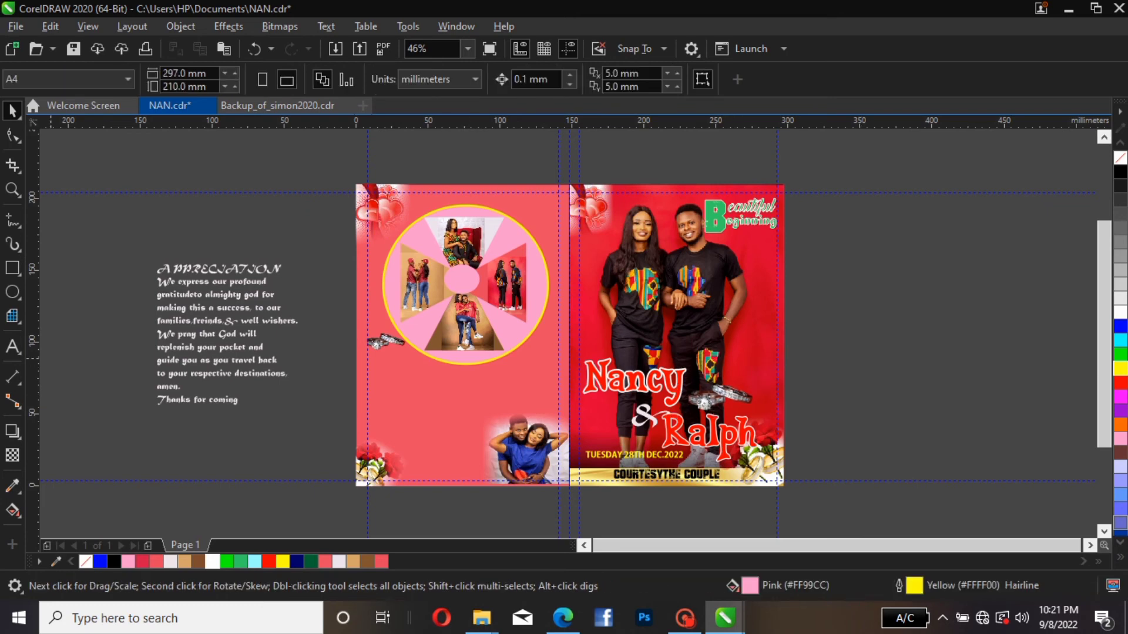
- Resize the appreciation message to about 17.8 pt and park it off the page beside the back cover
click(392, 369)
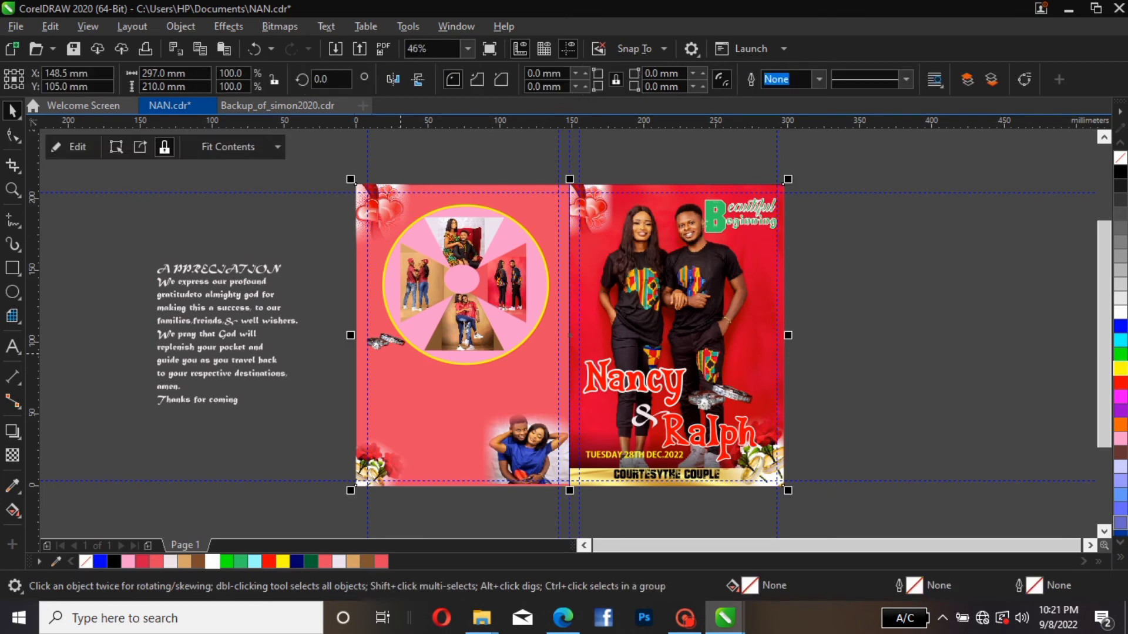
key(Tab)
key(Tab)
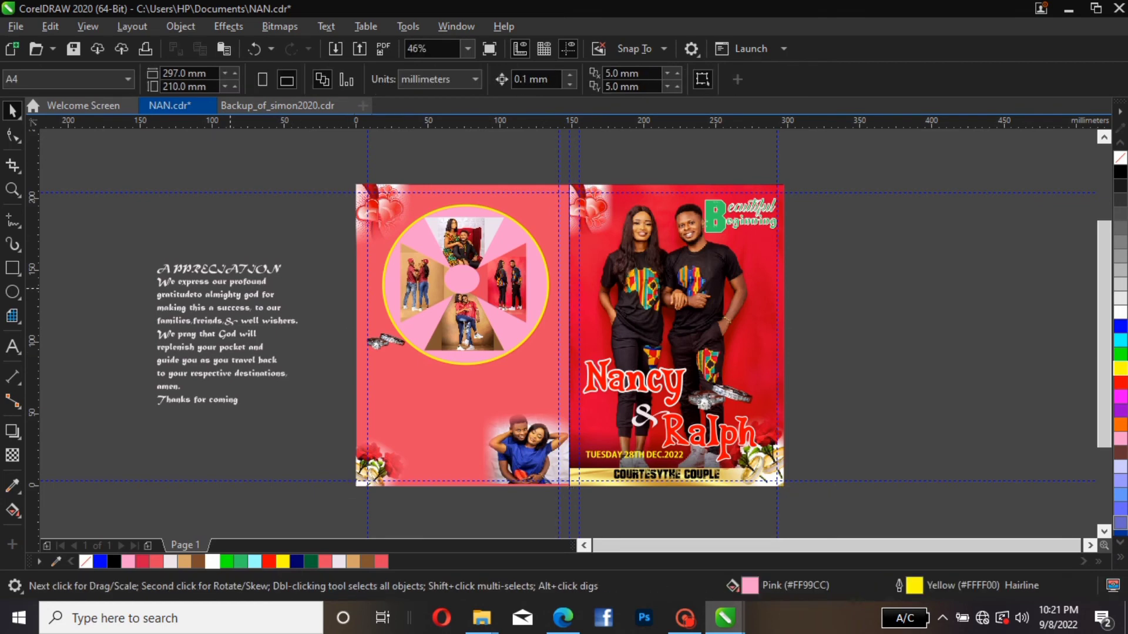
drag(232, 282, 453, 365)
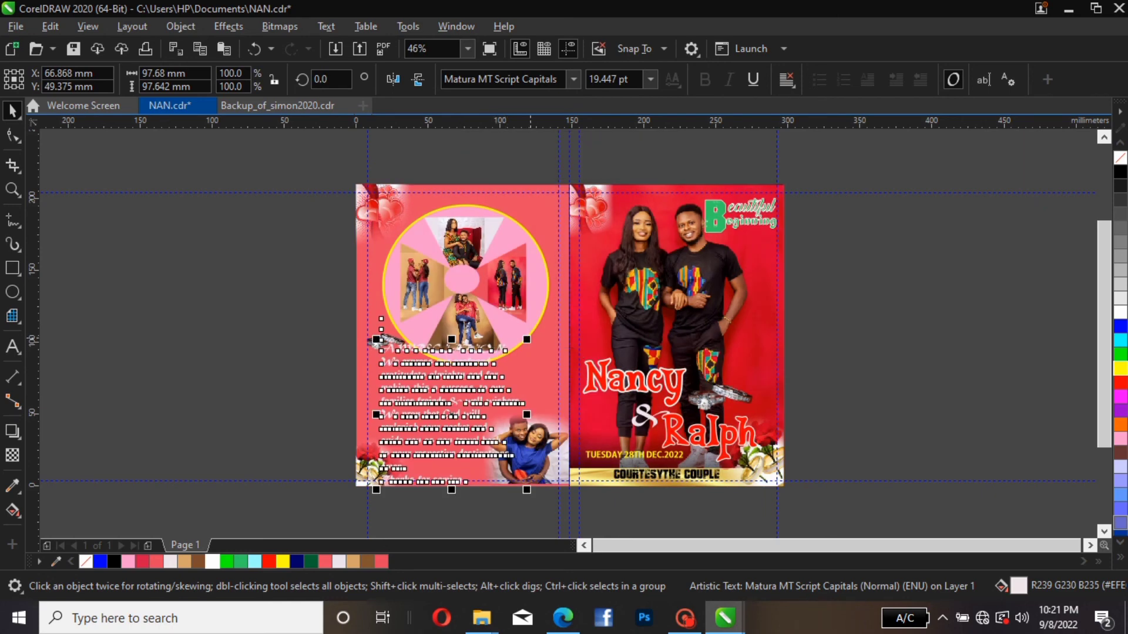
drag(526, 339, 515, 351)
drag(448, 398, 277, 375)
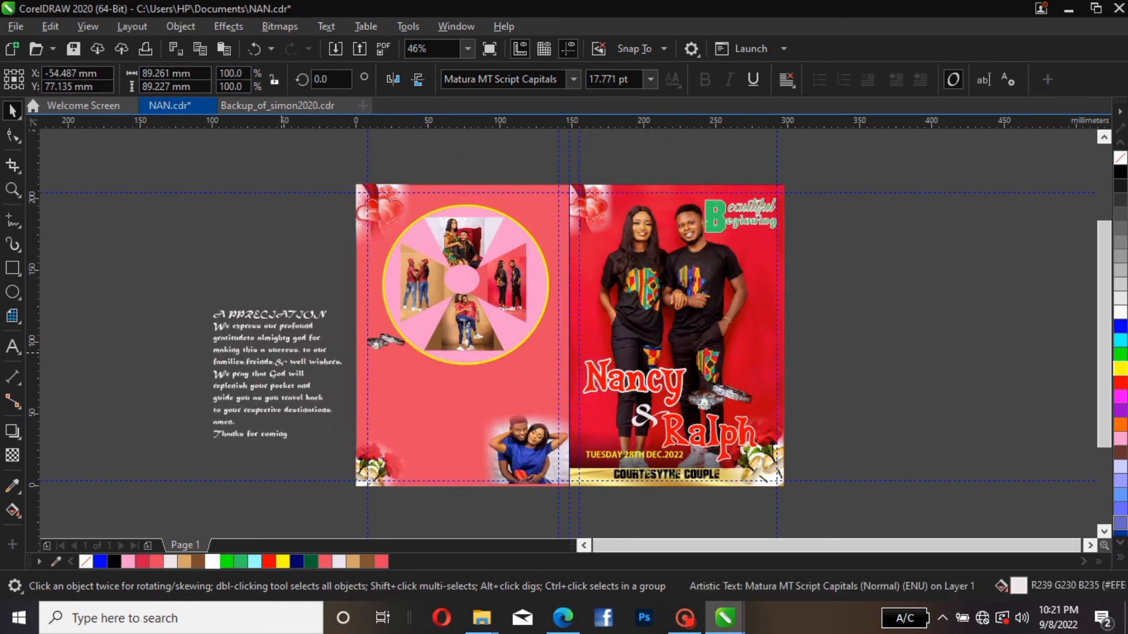
- Cut the appreciation heading out of the message and paste it as separate text just below the photo circle on the back cover
click(276, 374)
double_click(277, 375)
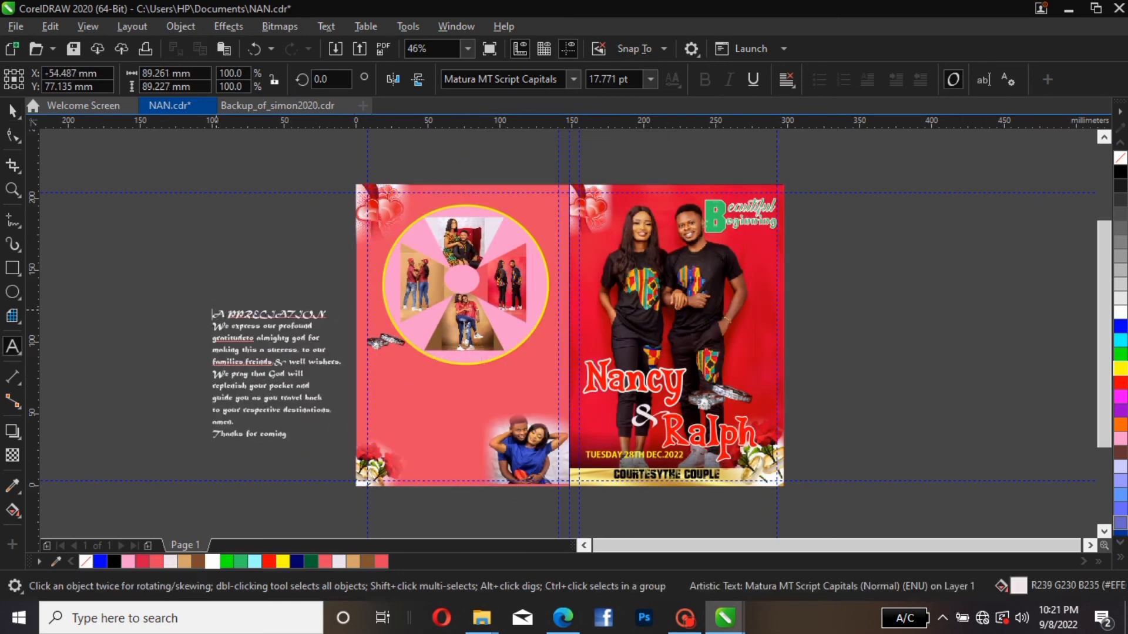
drag(213, 314, 327, 314)
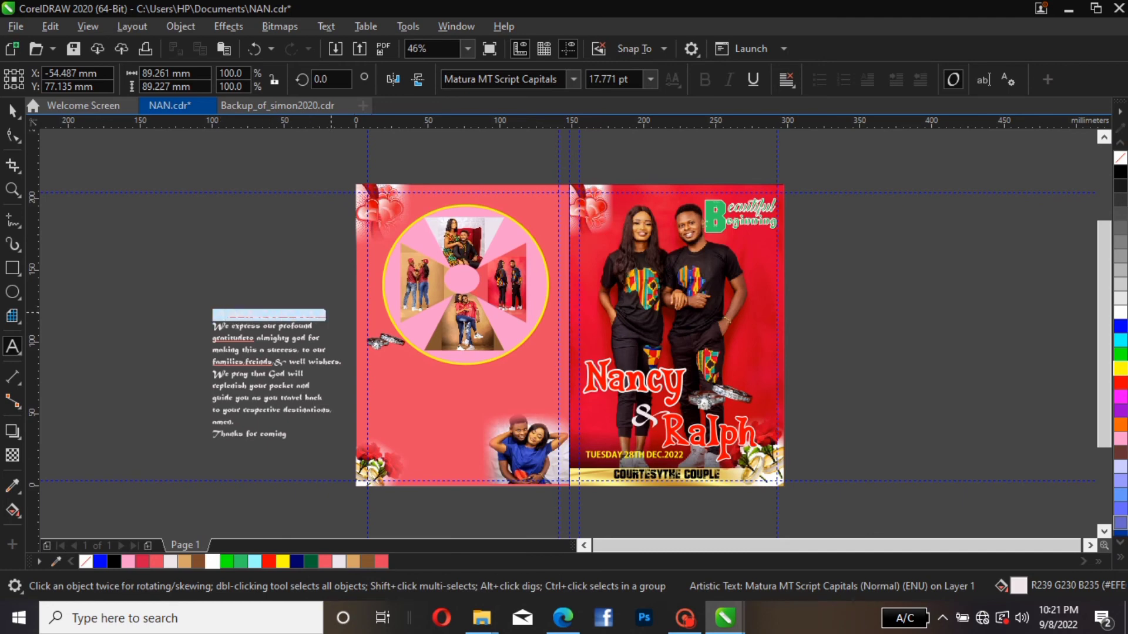
right_click(327, 315)
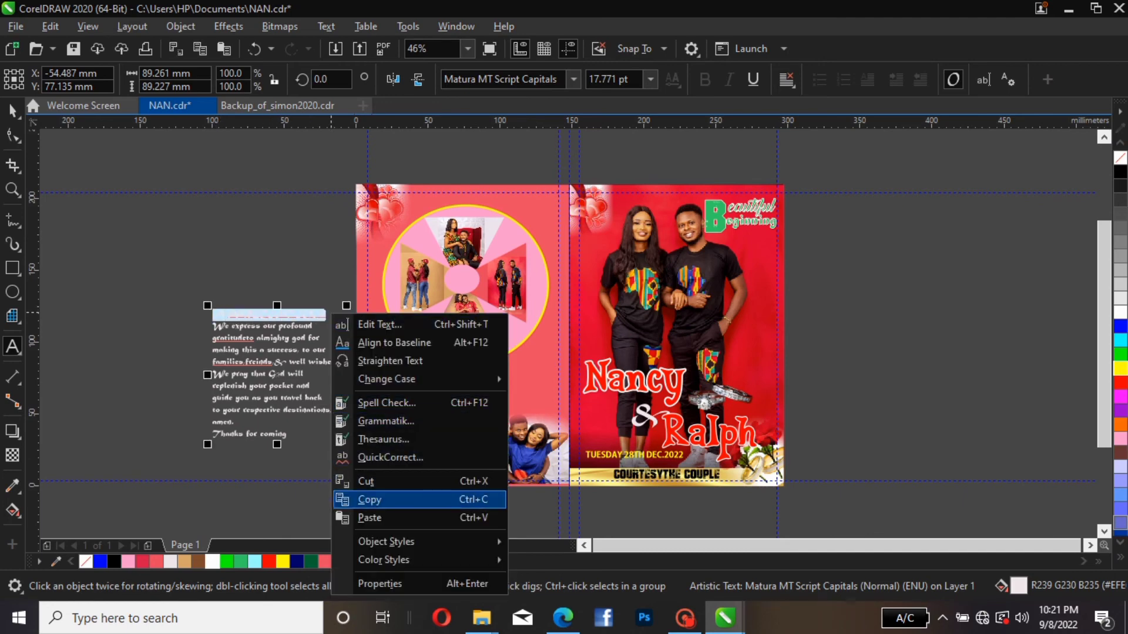
click(366, 481)
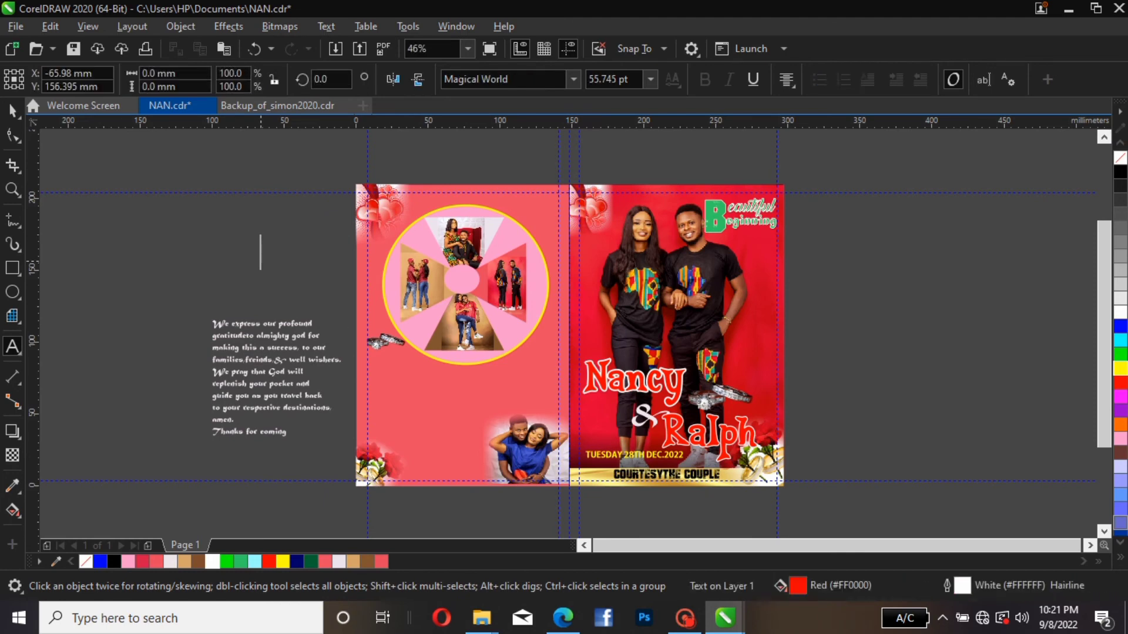
right_click(262, 265)
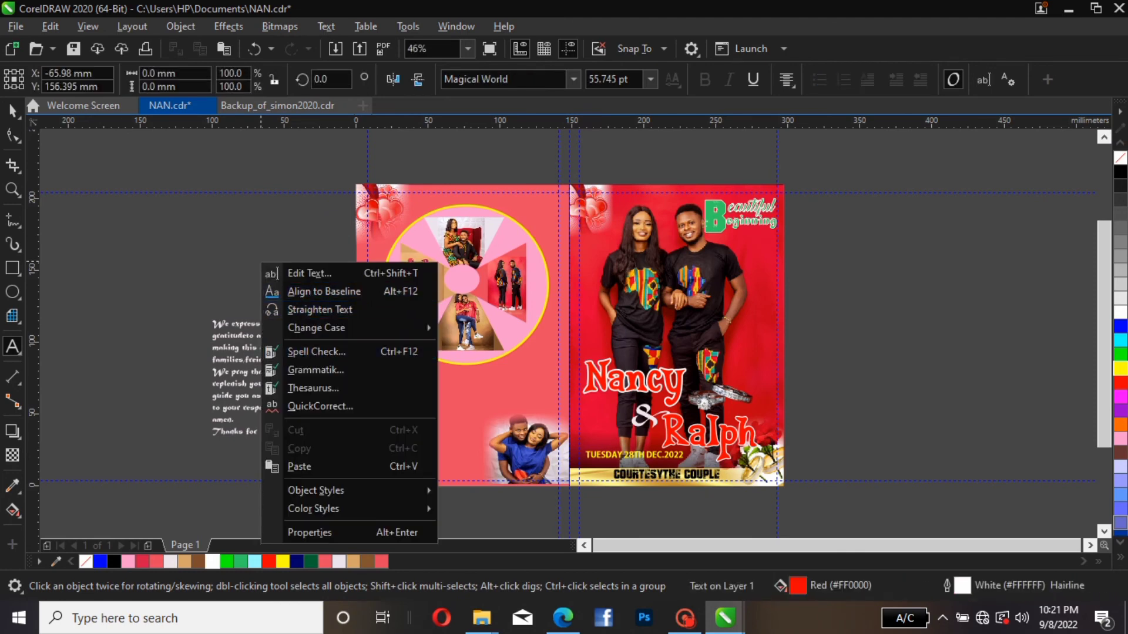
click(228, 246)
right_click(228, 246)
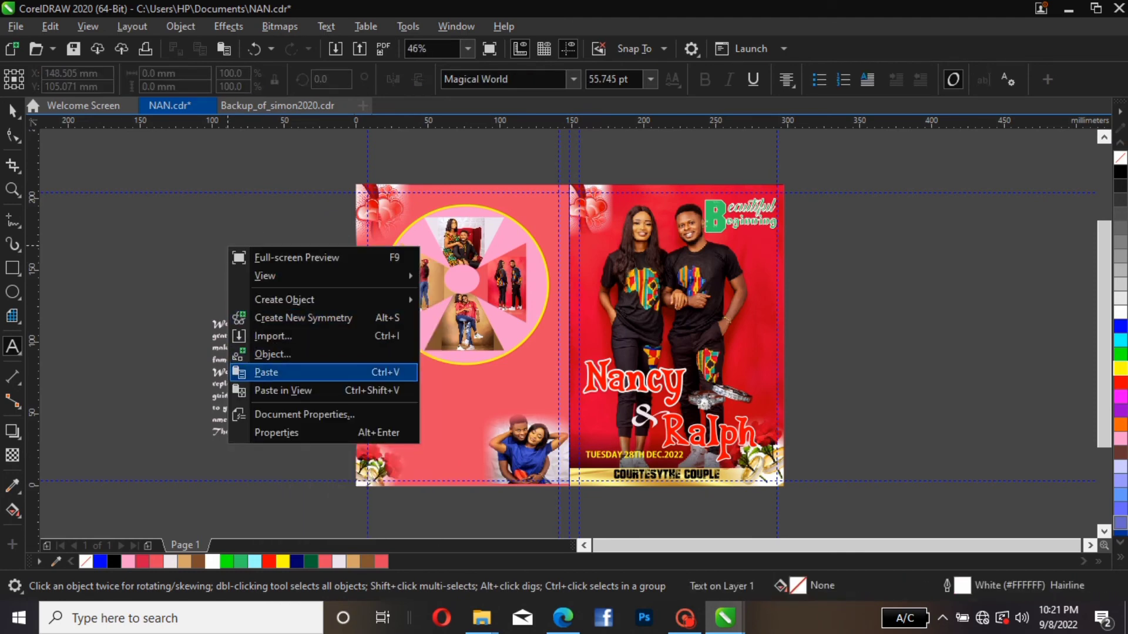
click(276, 372)
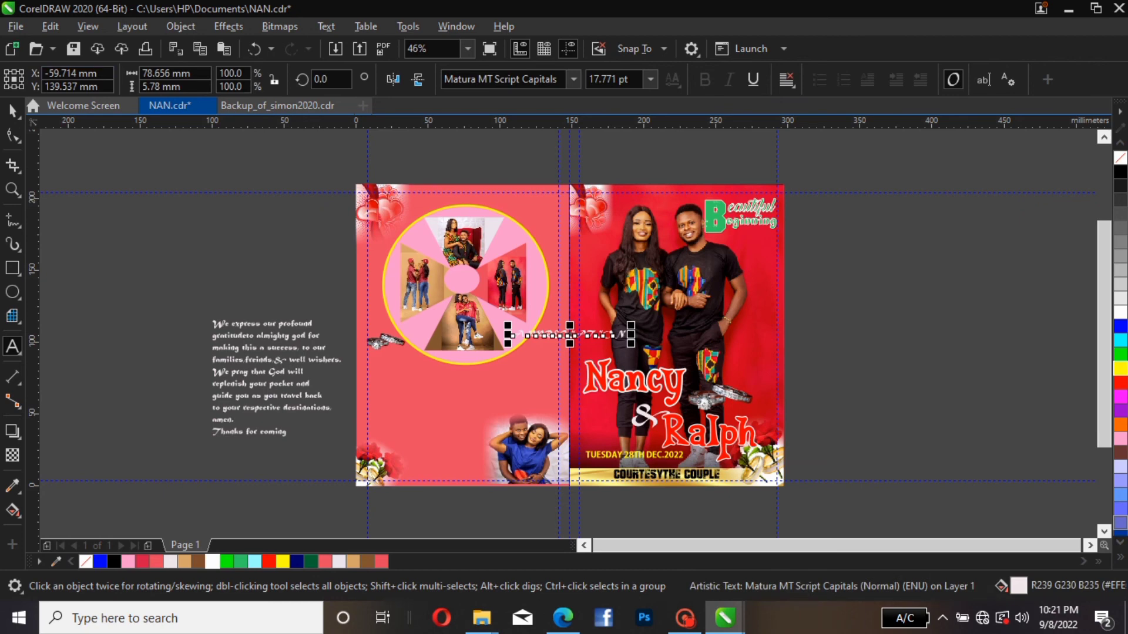
key(ctrl+space)
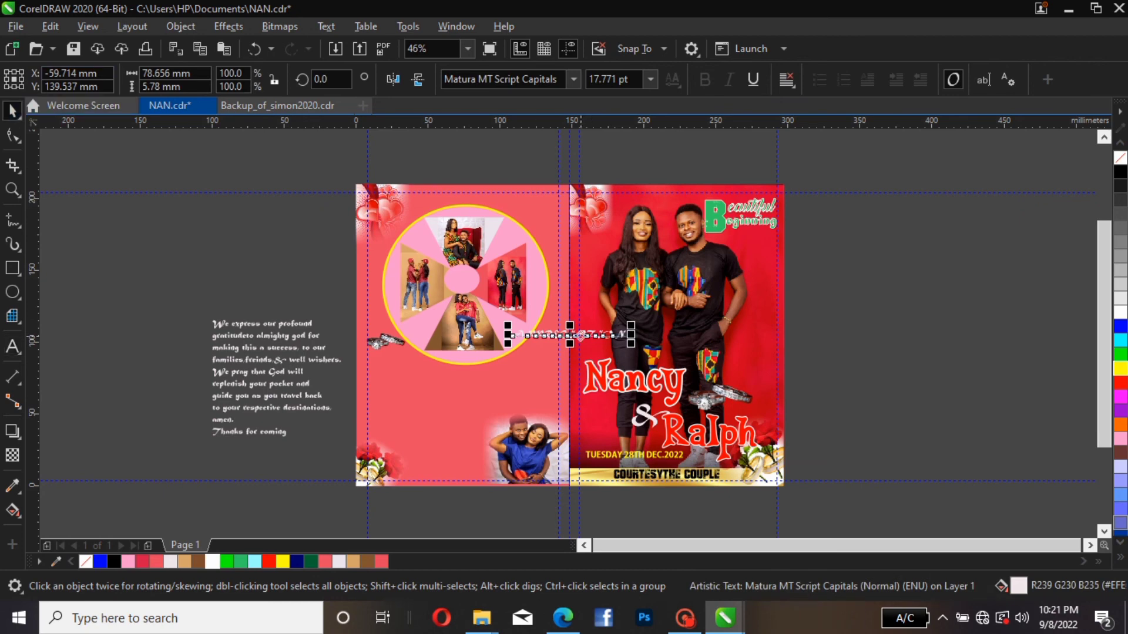
drag(564, 336, 442, 368)
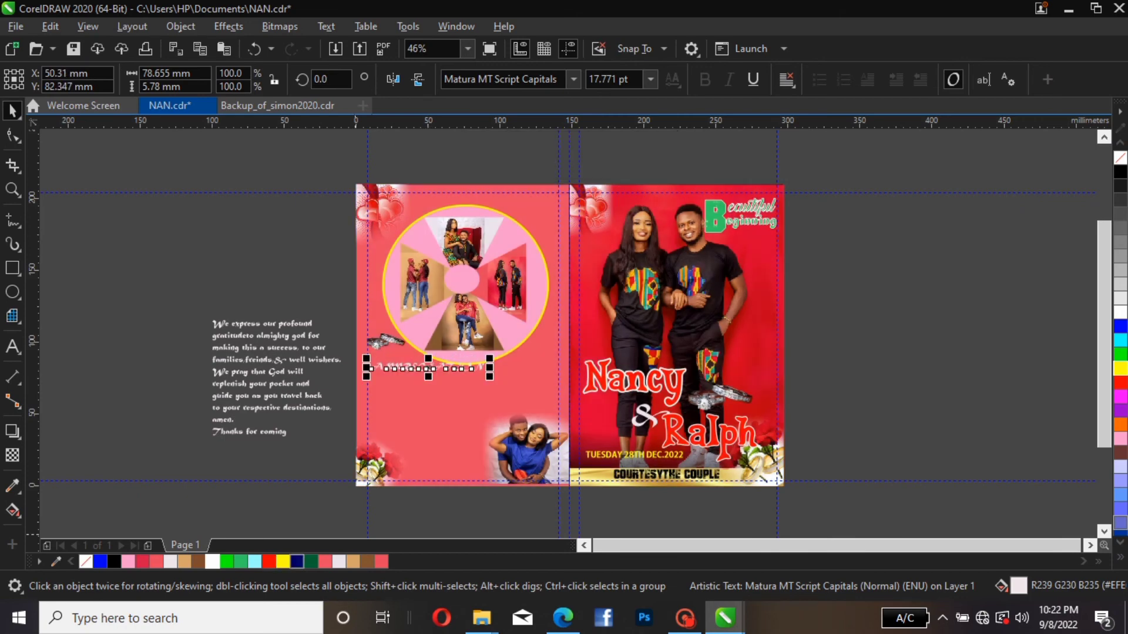
- Fill the appreciation heading with Deep Navy Blue and set its font to Magical World
click(297, 561)
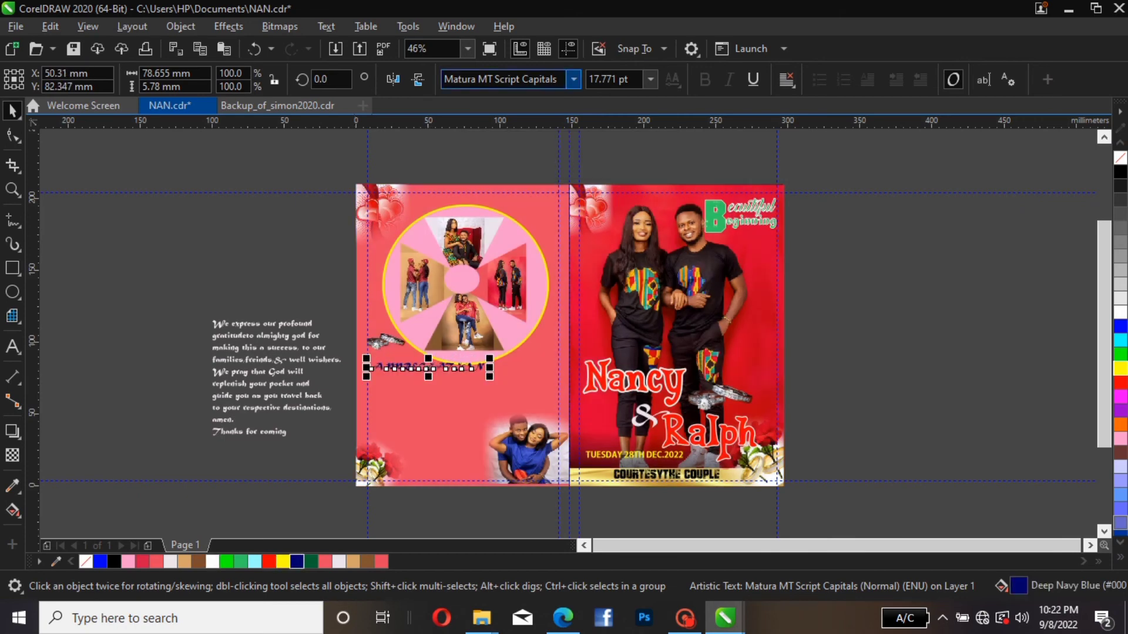
click(573, 78)
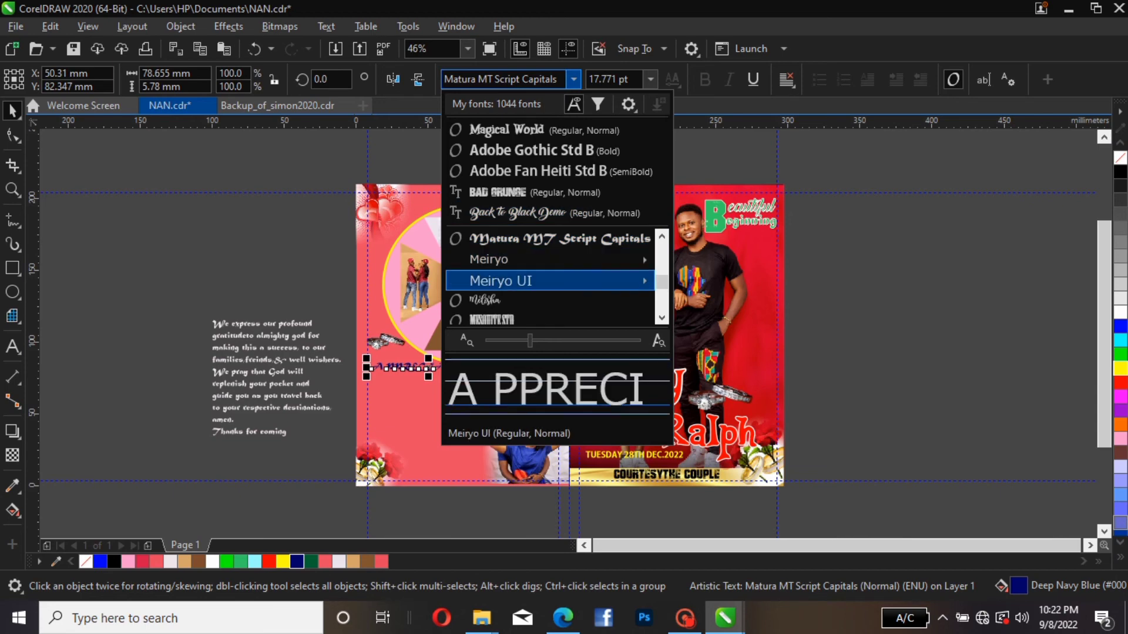
mouse_move(550, 260)
key(Up)
key(Up)
key(Up)
key(Up)
key(Up)
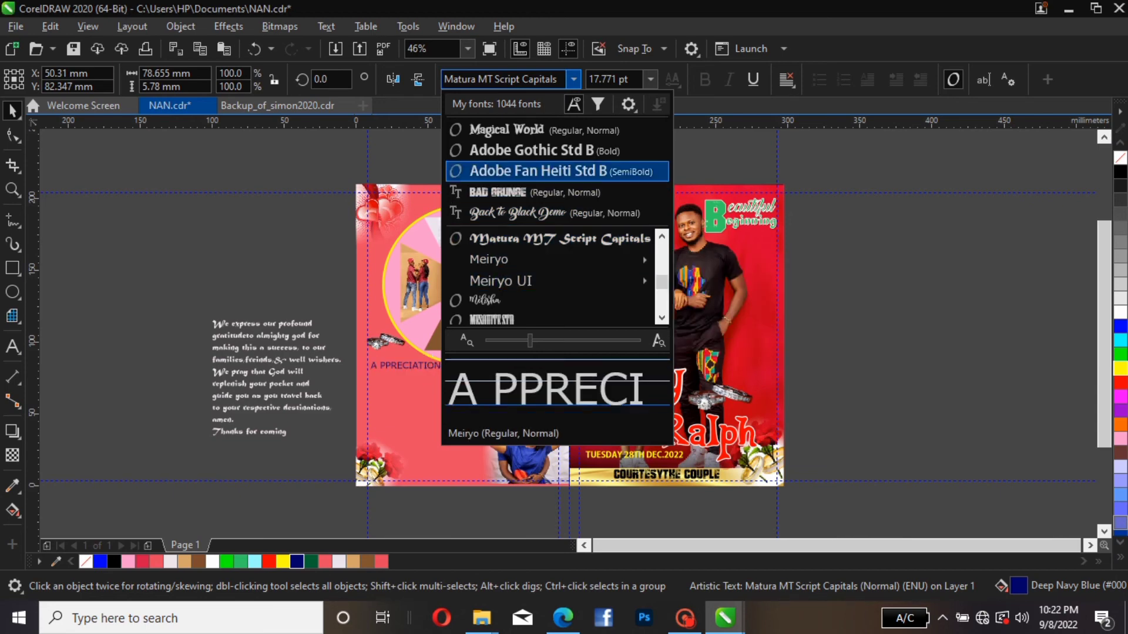
key(Up)
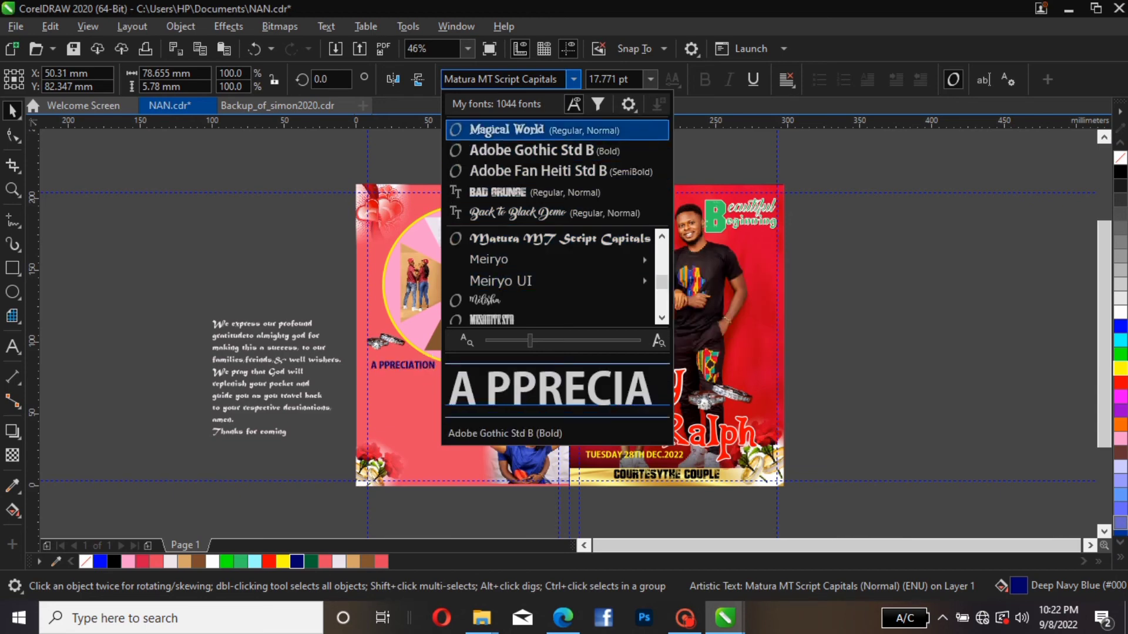
key(Down)
key(Down)
key(Down)
key(Down)
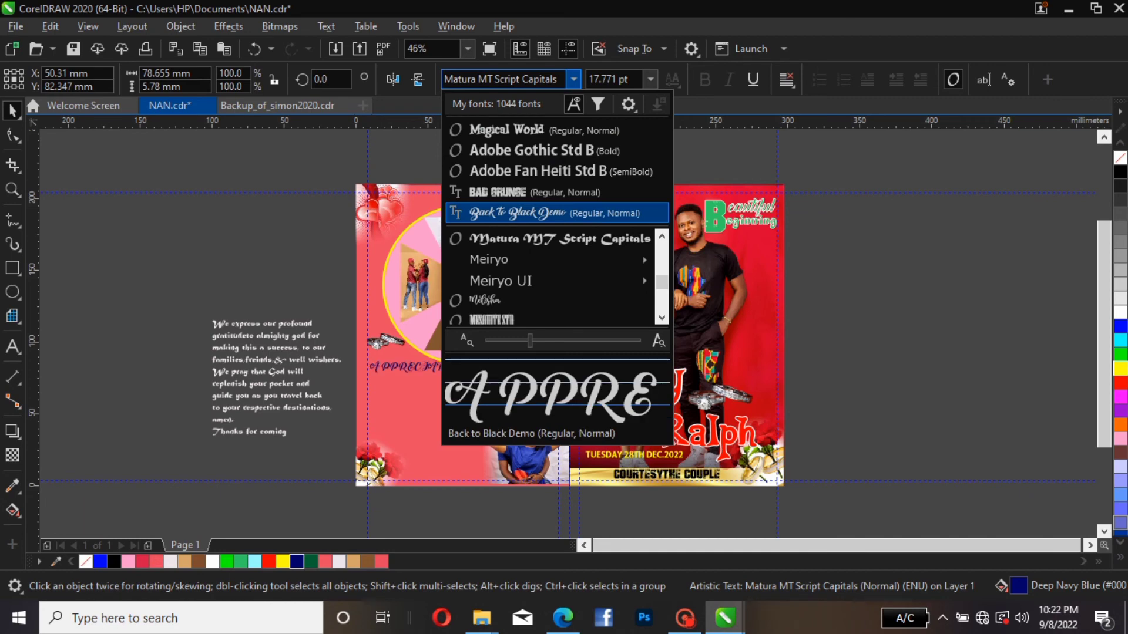
key(Down)
key(Down)
key(Down)
key(Down)
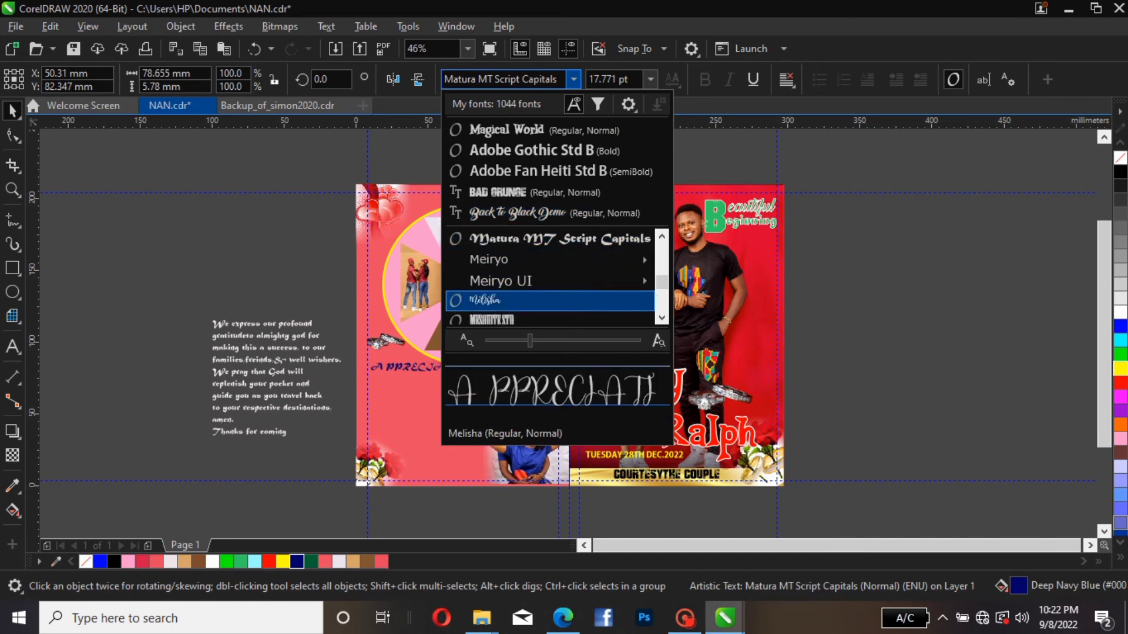
key(Up)
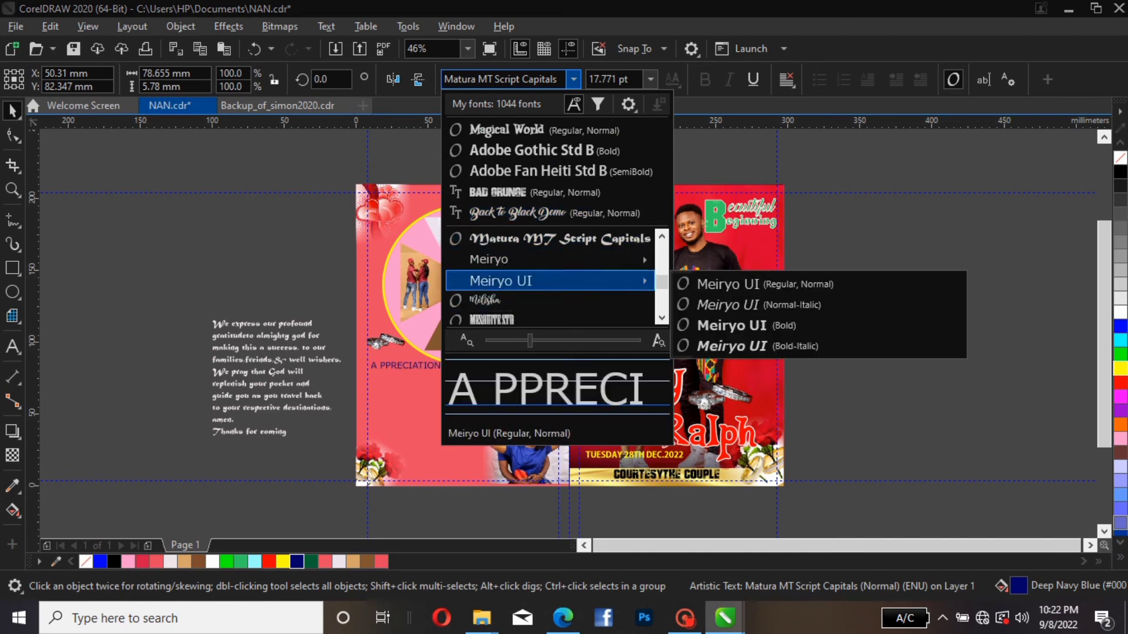
key(Up)
key(Up)
key(Up)
key(Up)
key(Up)
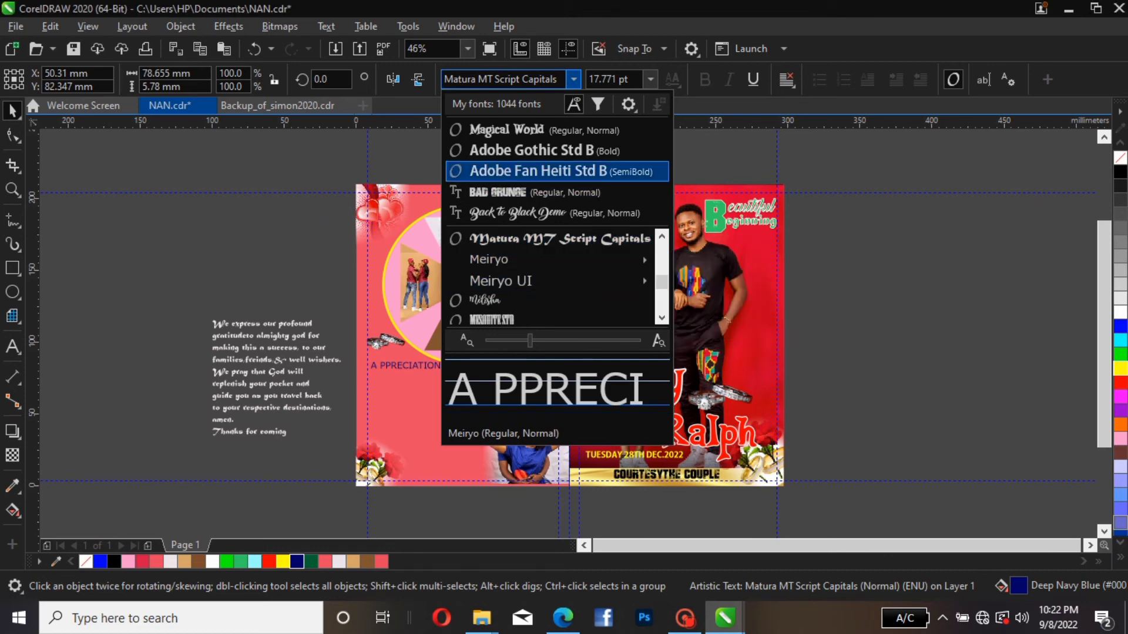
key(Up)
key(Up)
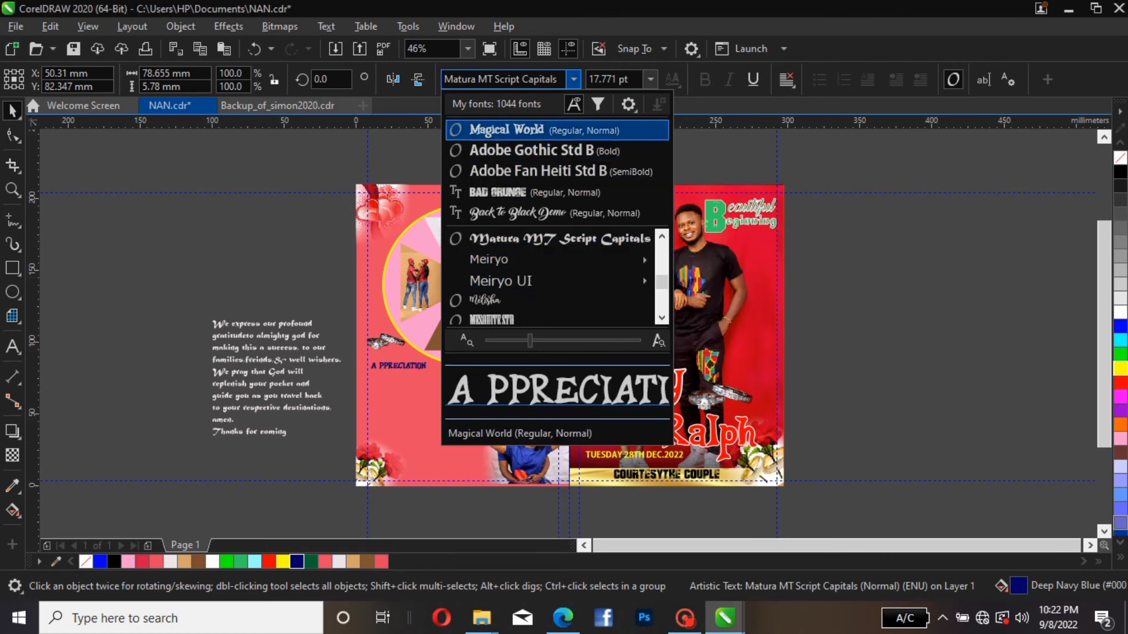
key(Return)
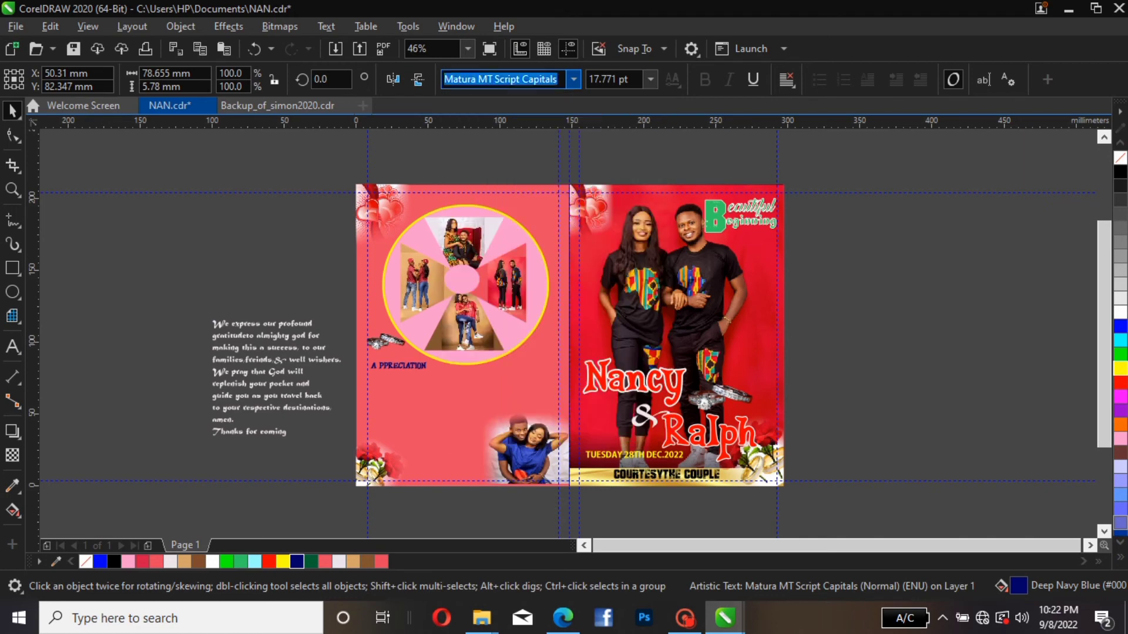
click(330, 221)
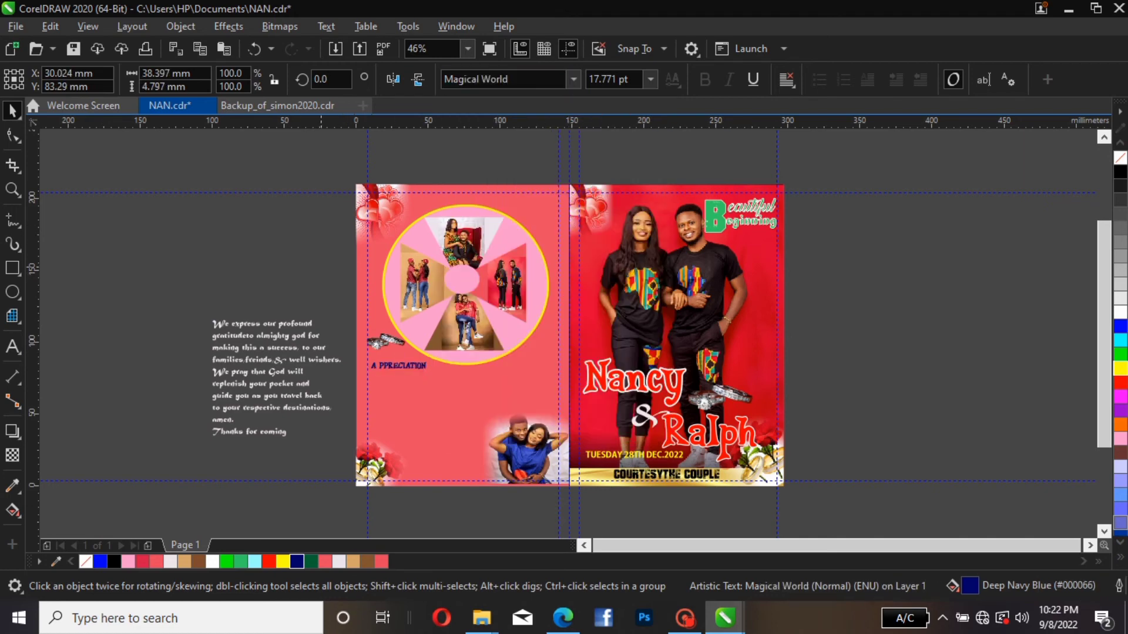
- Remove the stray space after the heading's first letter so it reads APPRECIATION, and underline the whole heading
double_click(397, 369)
click(399, 365)
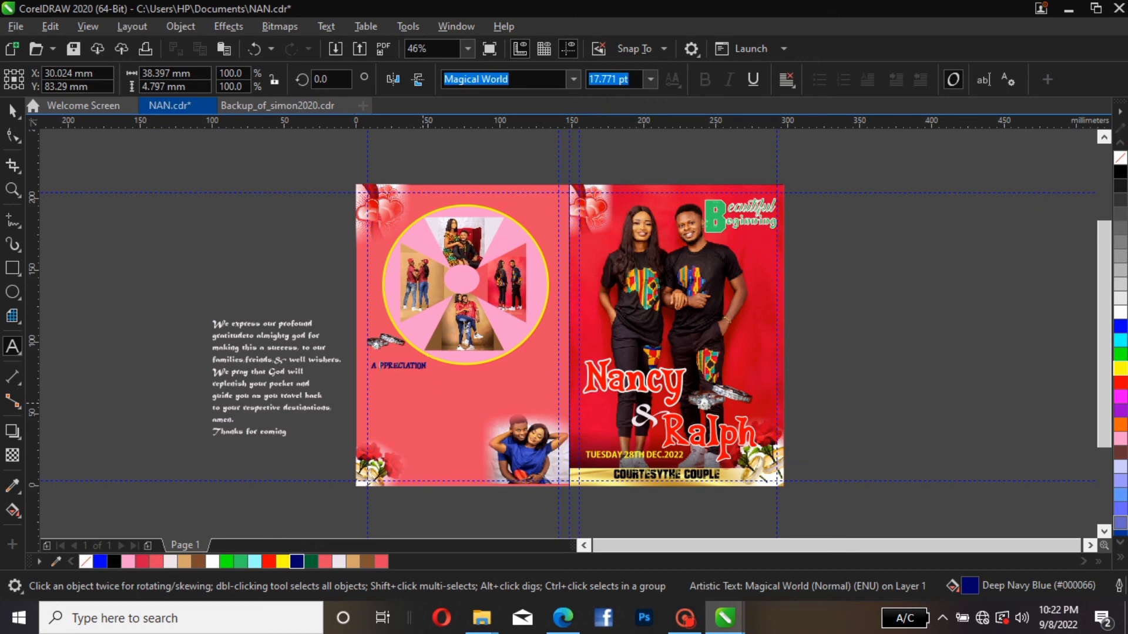
key(BackSpace)
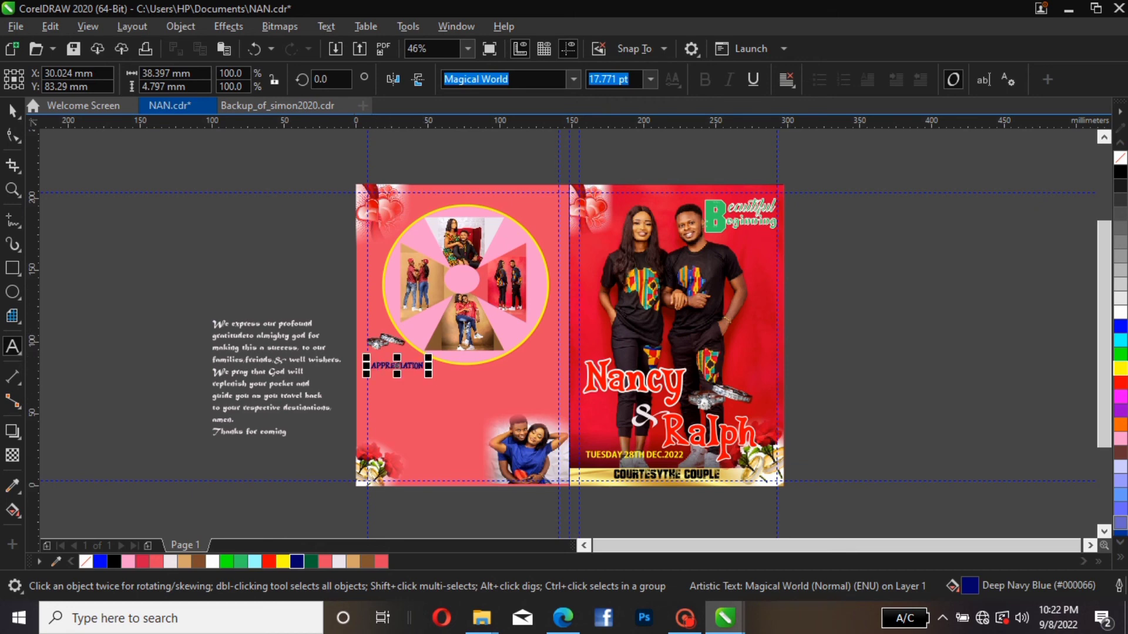
click(753, 80)
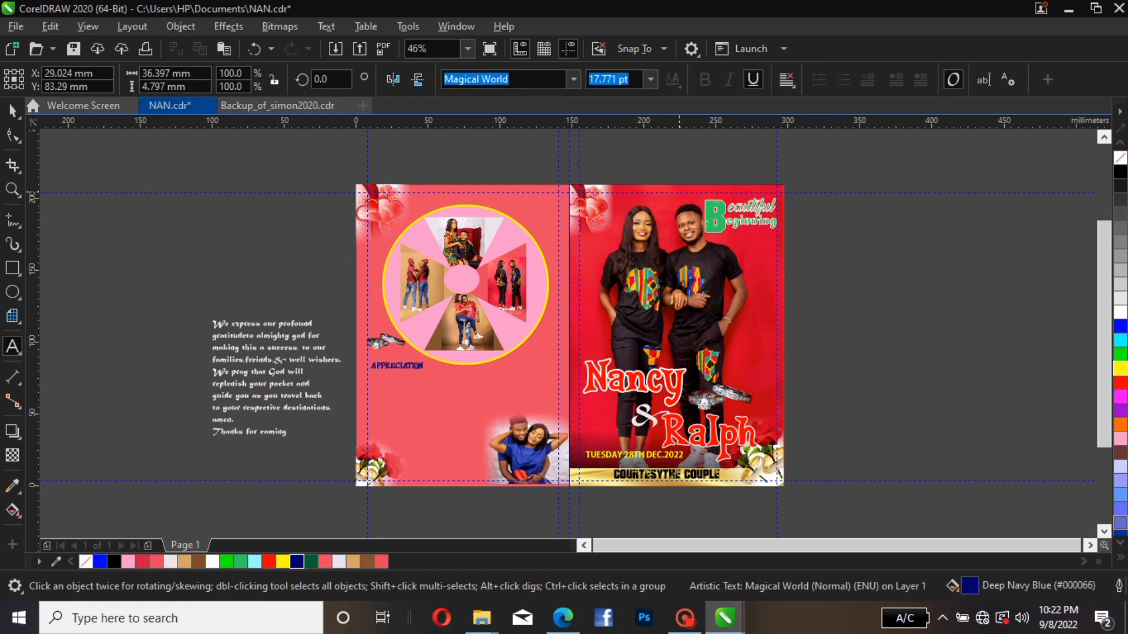
click(12, 110)
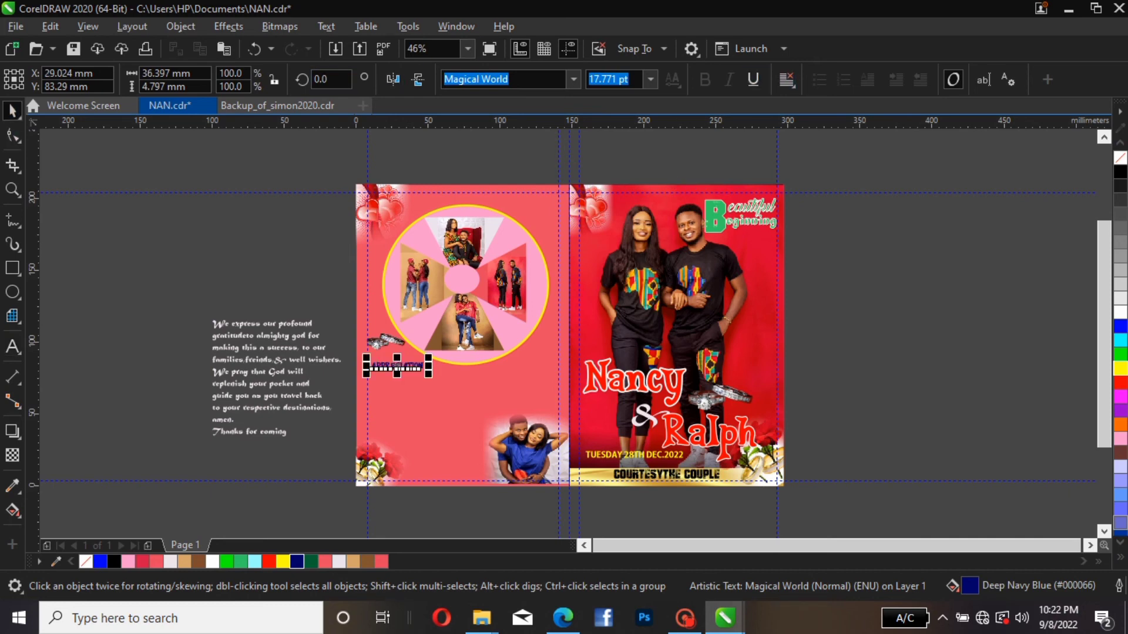
click(753, 79)
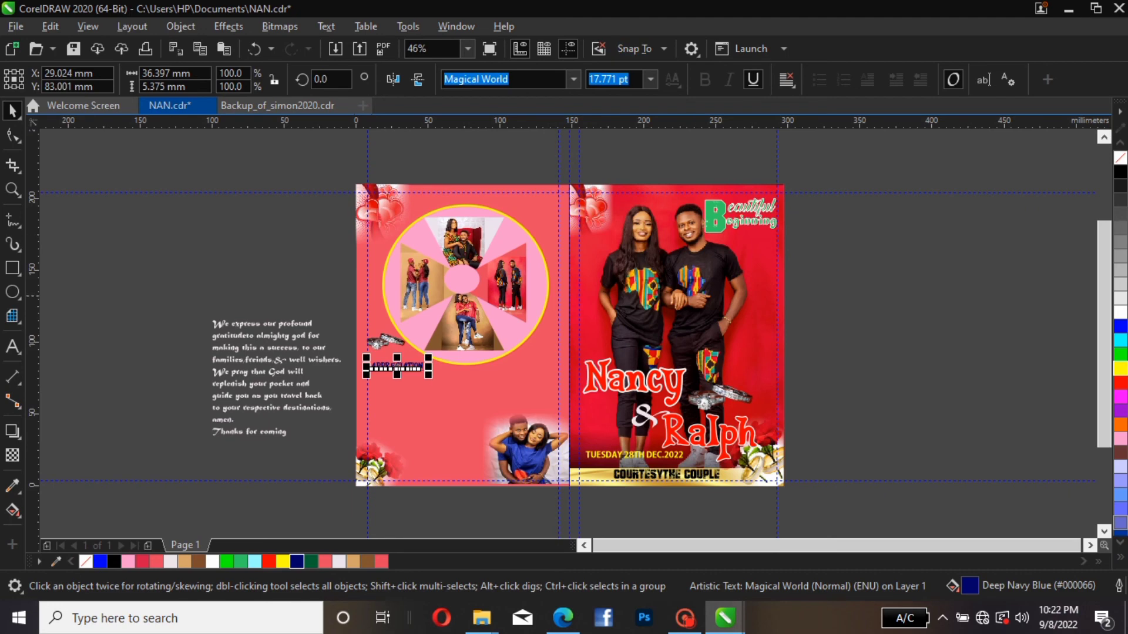
click(335, 291)
- Move the APPRECIATION heading up to sit directly under the small rings image on the back cover
scroll(344, 327, up, 2)
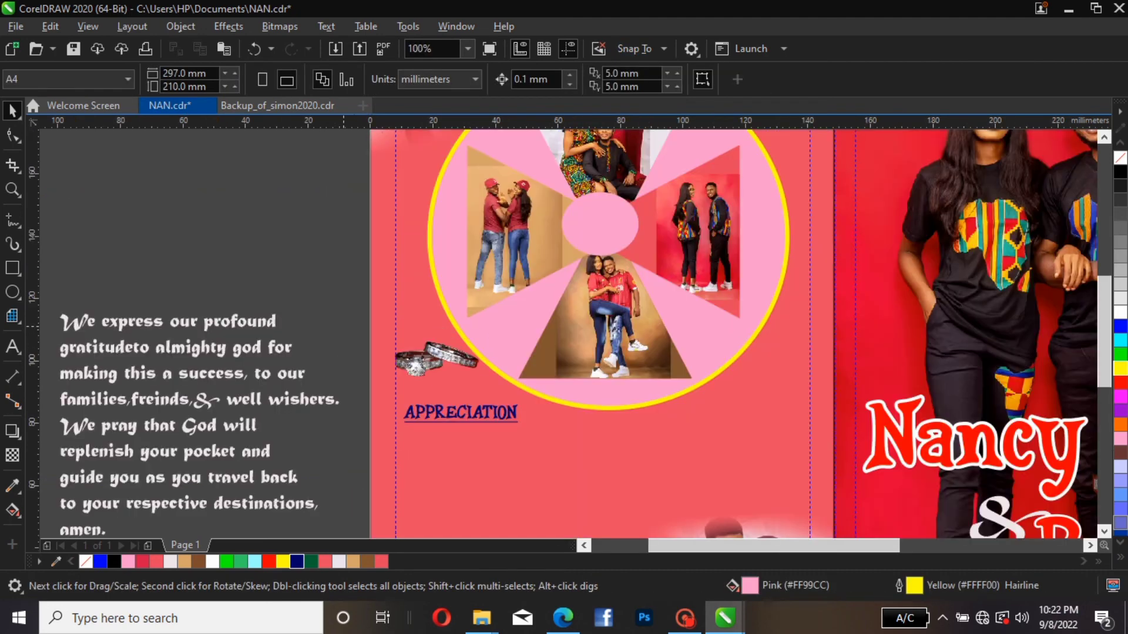
double_click(451, 413)
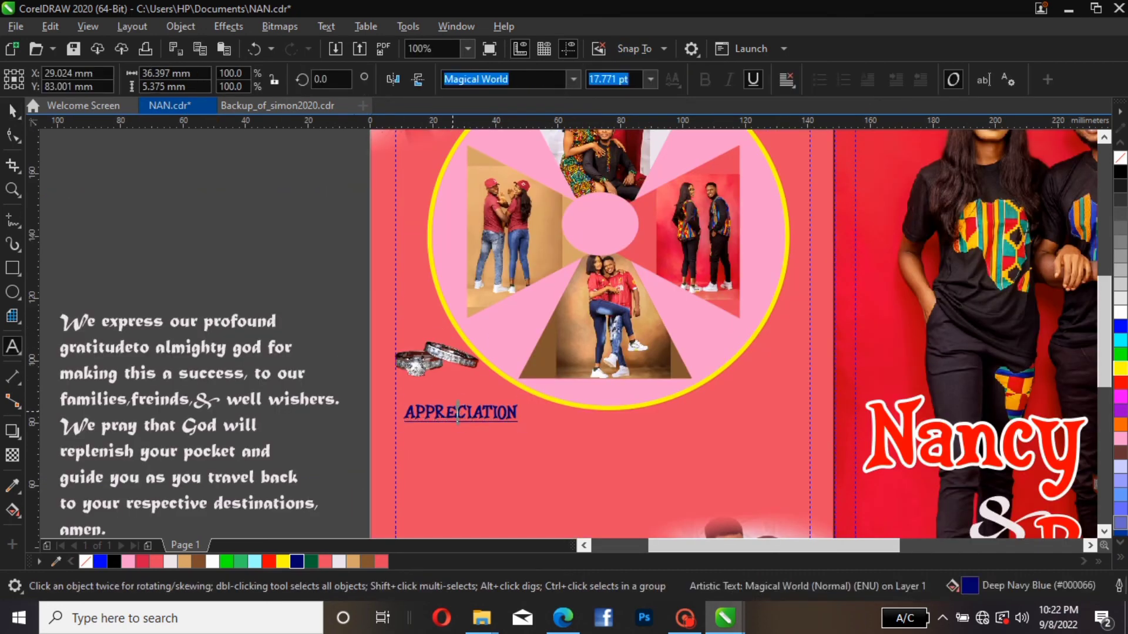
click(12, 111)
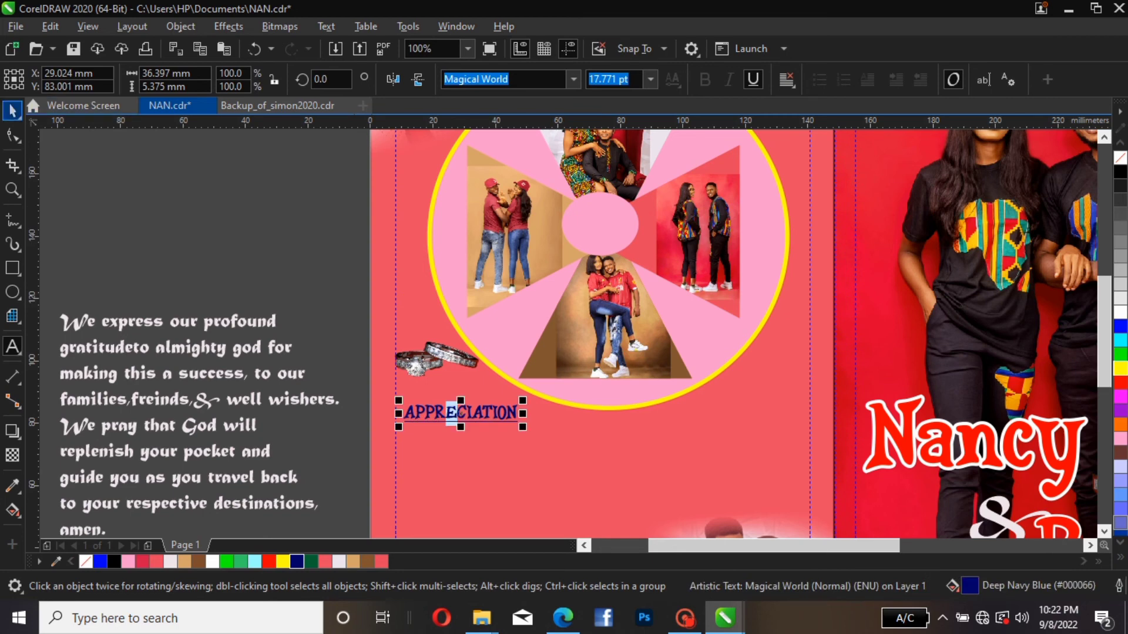
drag(461, 413, 458, 395)
key(Escape)
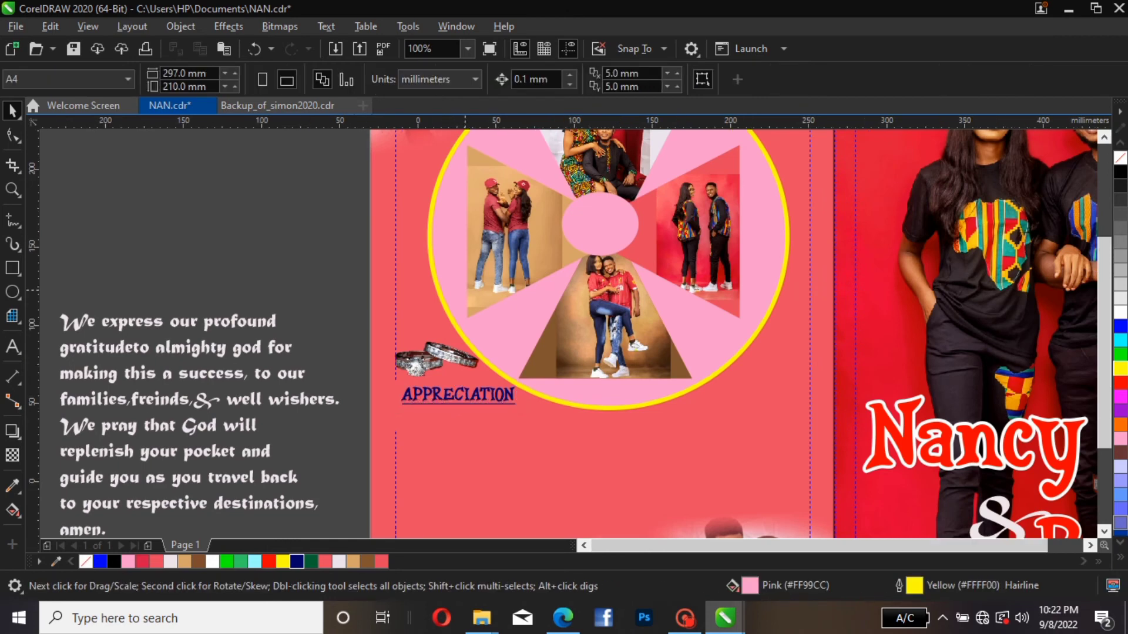
- Cut "Thanks for coming" out of the message and paste it as separate text near the back cover's bottom edge, between the flowers and the couple's photo
scroll(465, 289, down, 1)
click(320, 424)
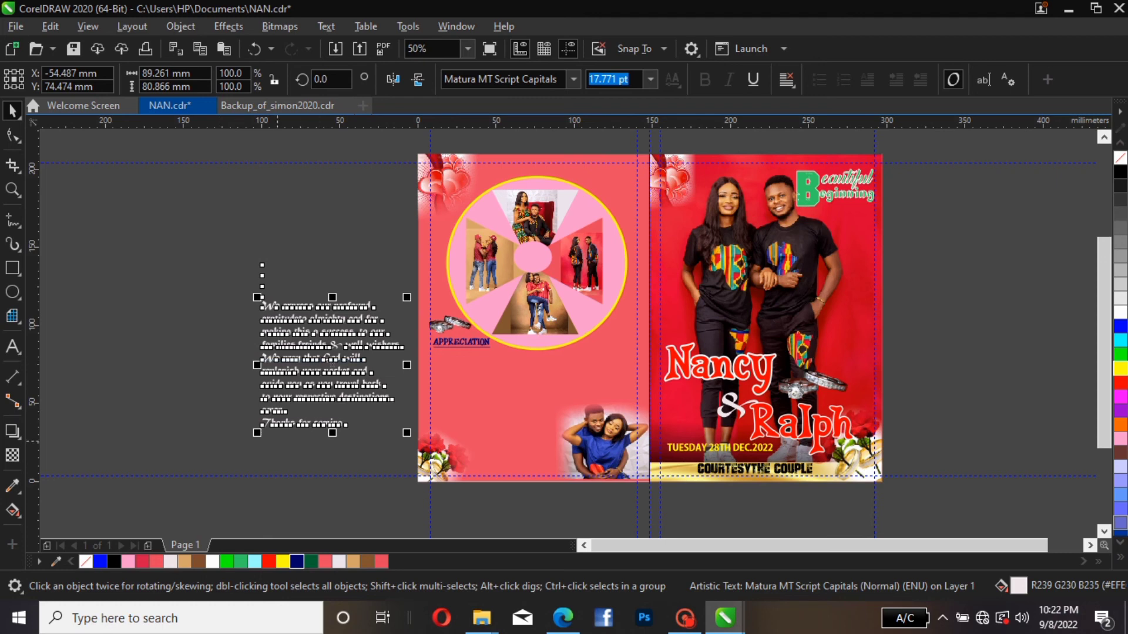
double_click(264, 423)
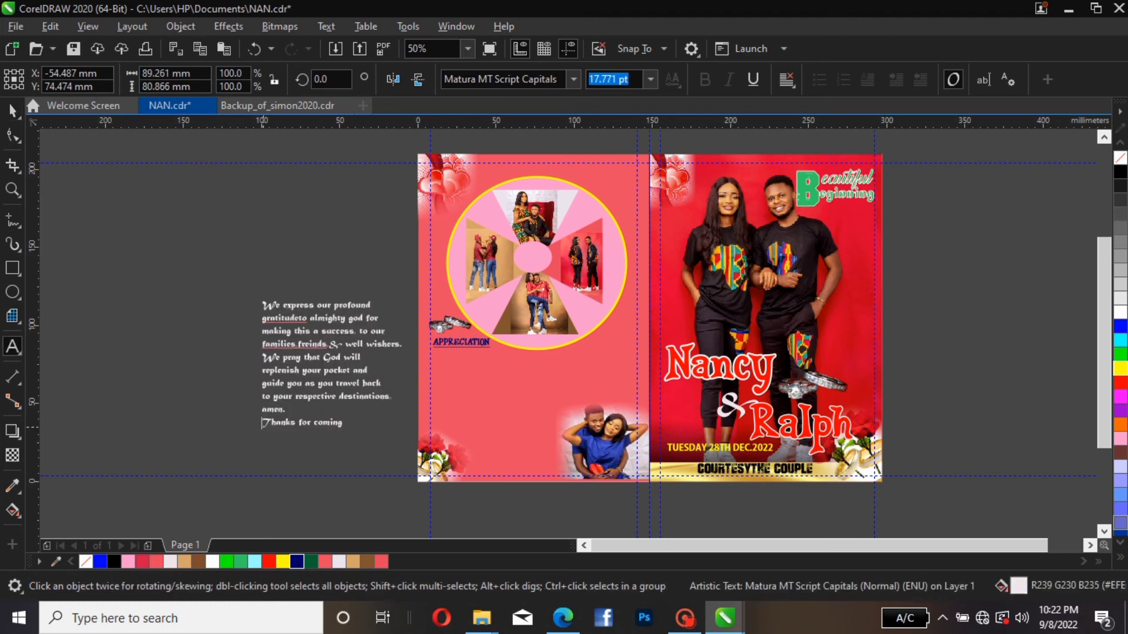
drag(262, 423, 347, 424)
key(ctrl+c)
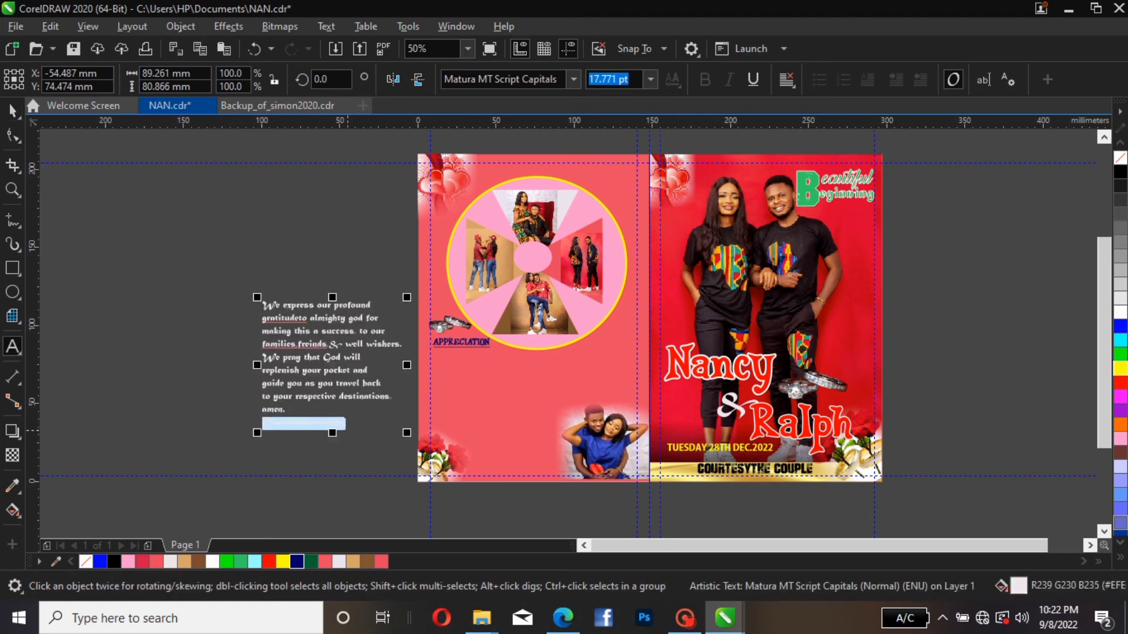
right_click(348, 424)
click(382, 316)
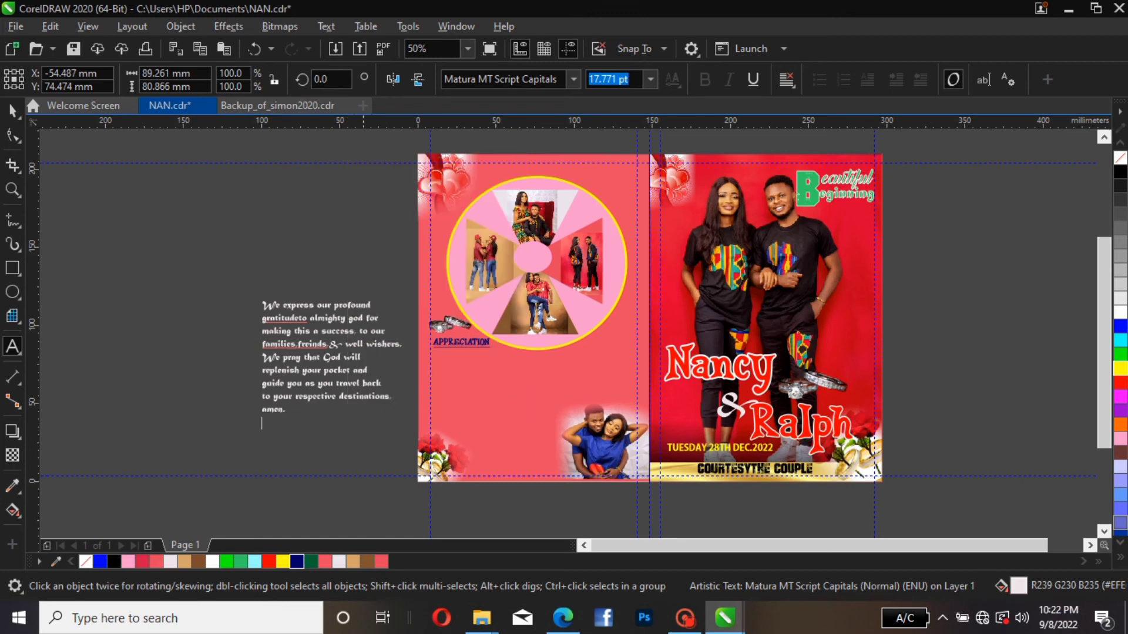
right_click(346, 468)
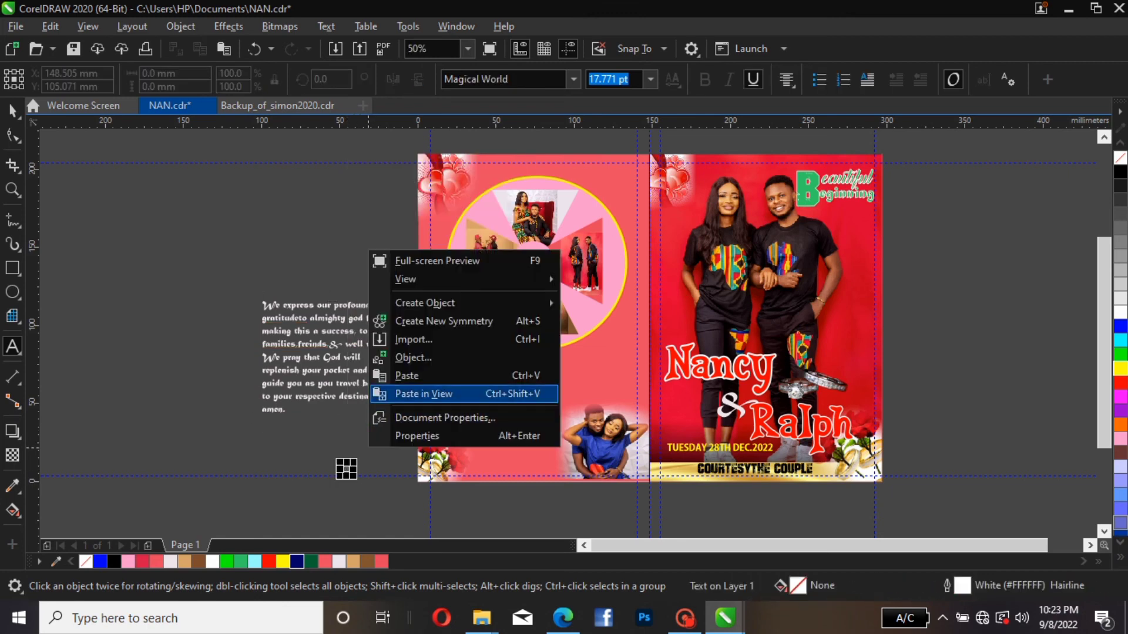
click(407, 376)
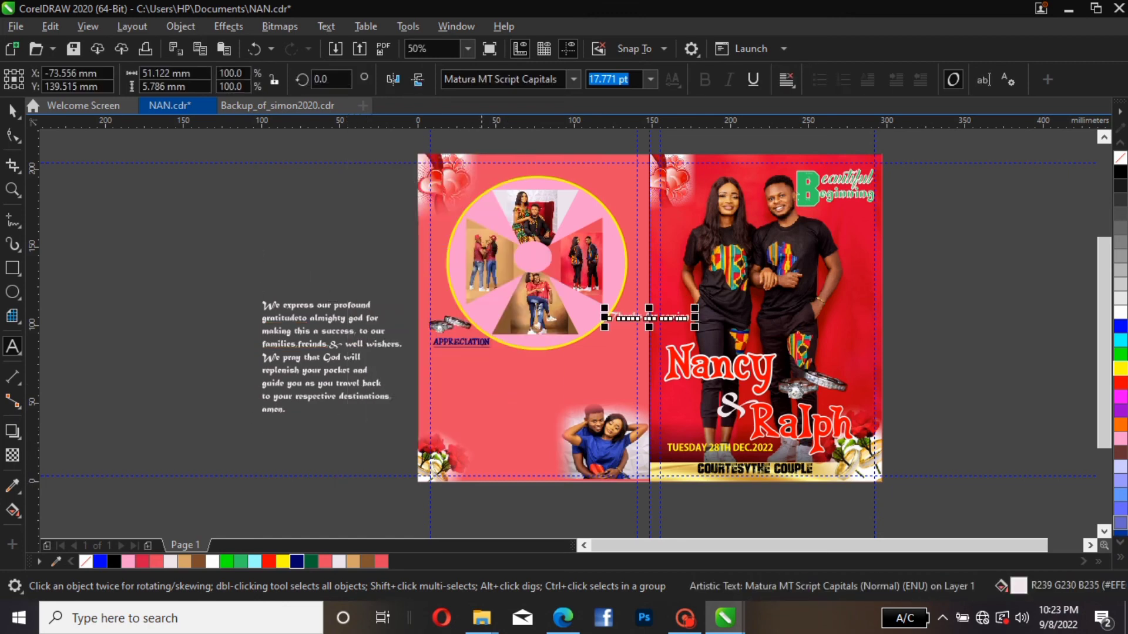
click(12, 111)
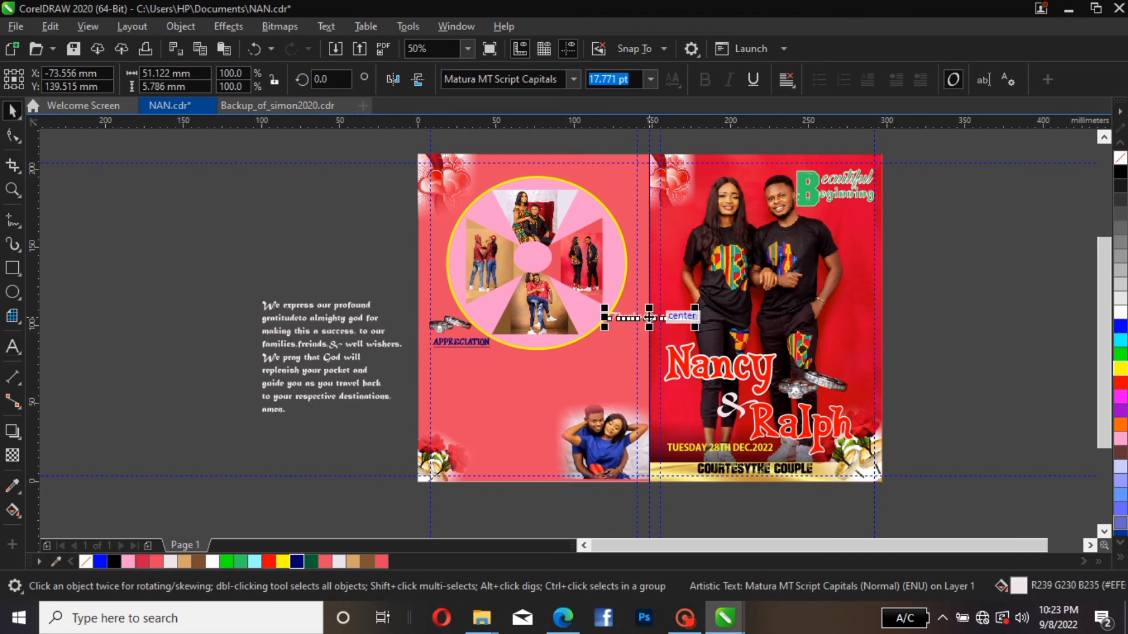
drag(649, 317, 510, 459)
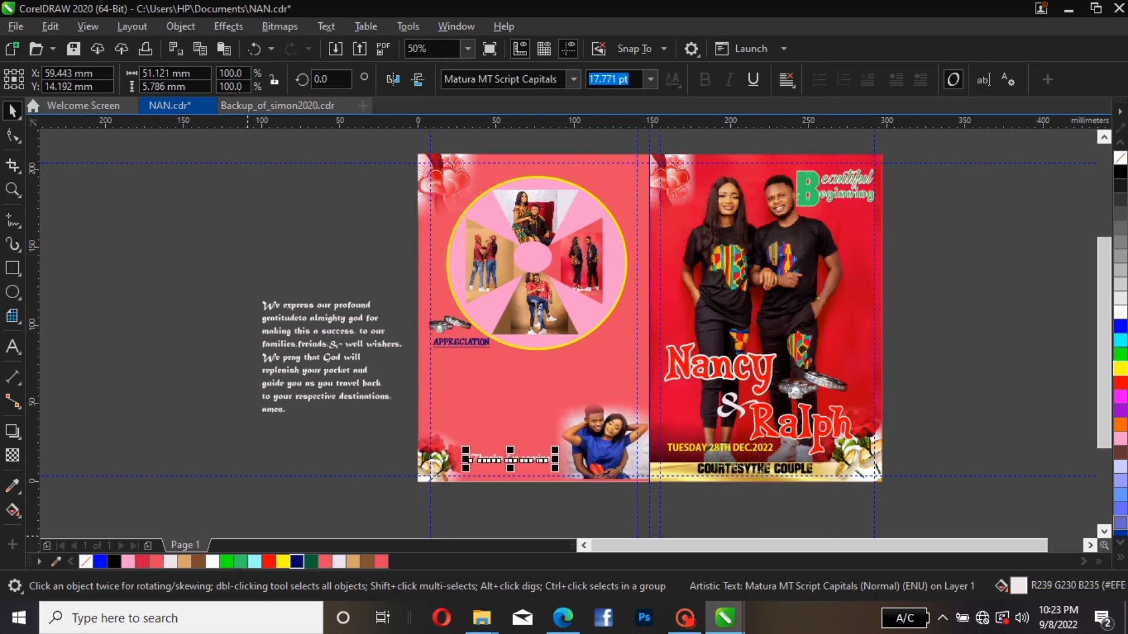
- Fill the "Thanks for coming" text with Deep Navy Blue, set its font to Melisha and enlarge it to about 26 pt
click(297, 562)
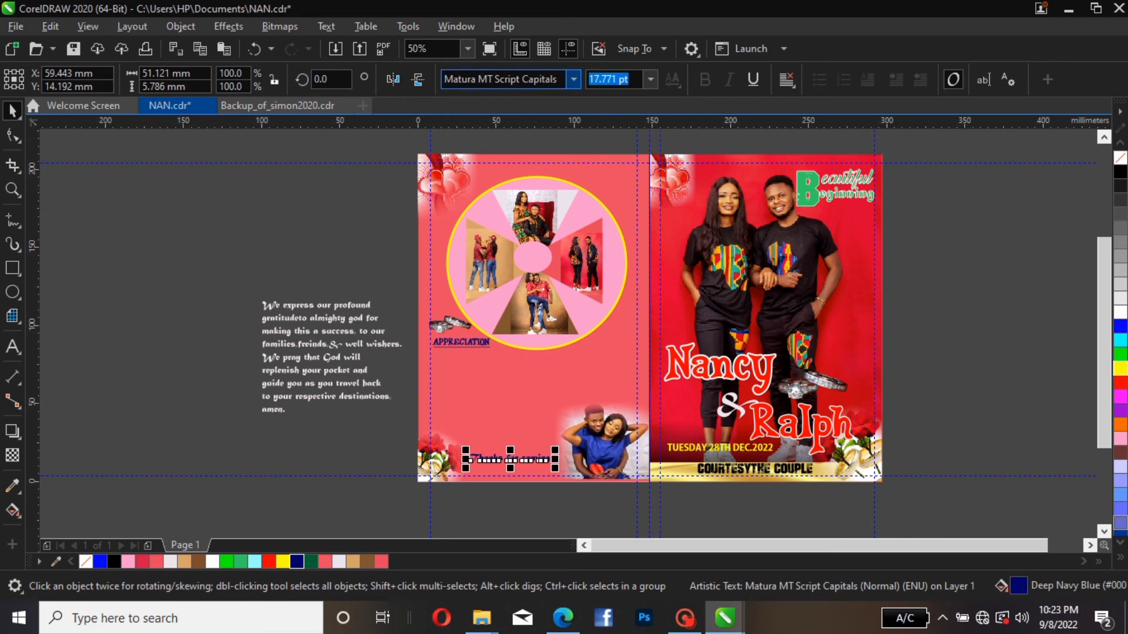
click(574, 79)
key(Up)
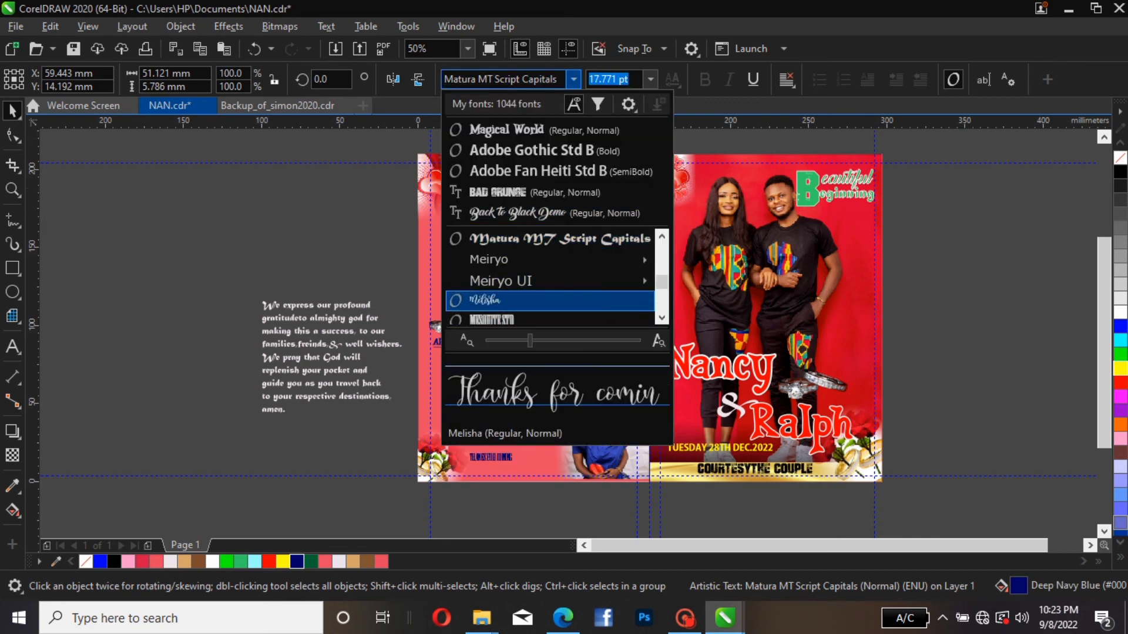
key(Return)
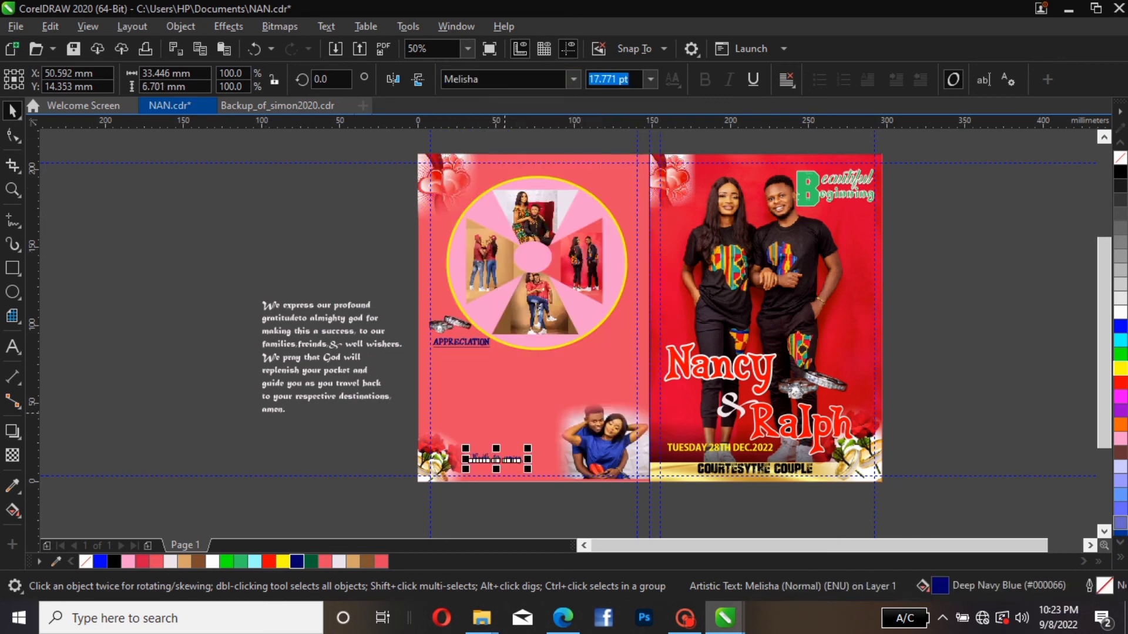
drag(528, 449, 552, 444)
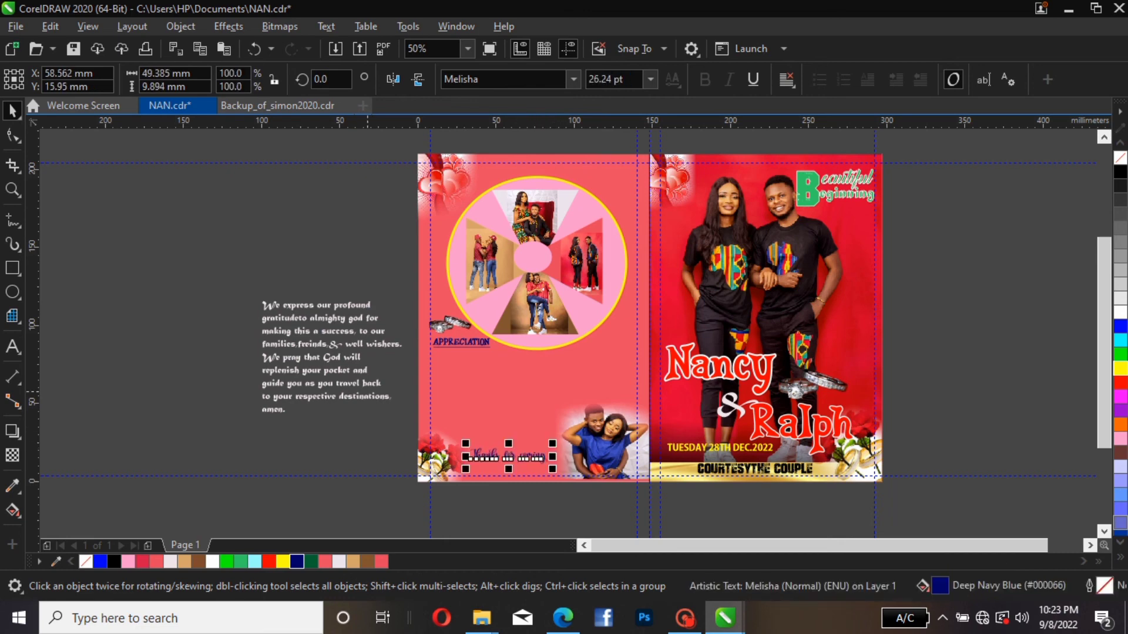
- Move the appreciation message onto the back cover below the heading and shrink it to about 15 pt
click(338, 334)
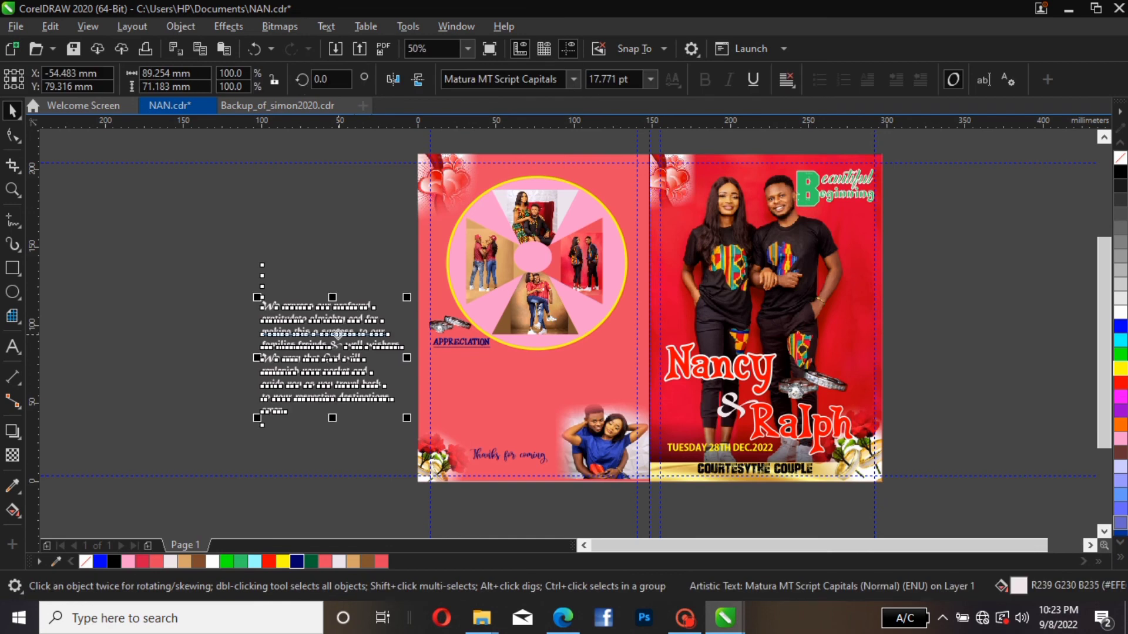
drag(339, 334, 513, 377)
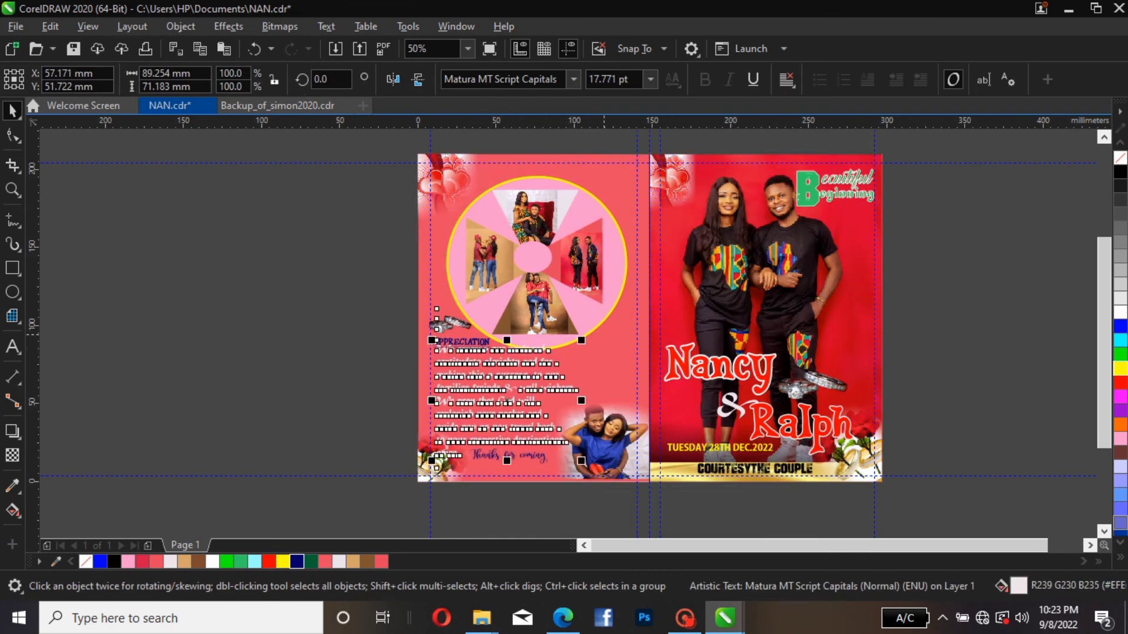
drag(581, 340, 559, 358)
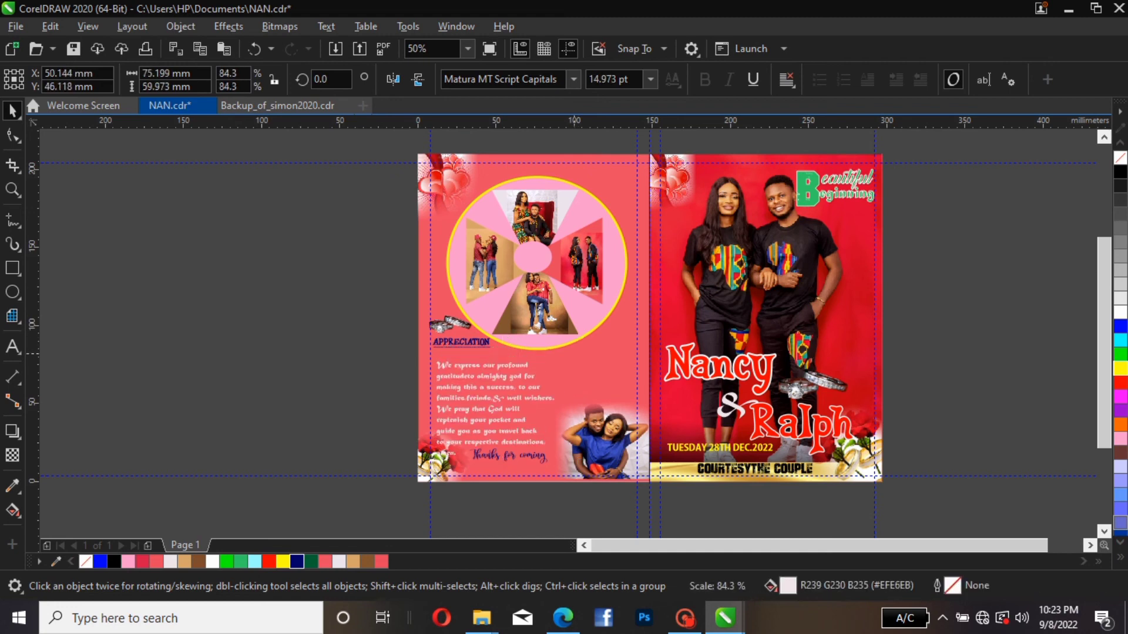
- Raise the appreciation message on the back cover by about 2.5 mm overall, closer to the APPRECIATION heading
drag(480, 400, 480, 392)
click(334, 373)
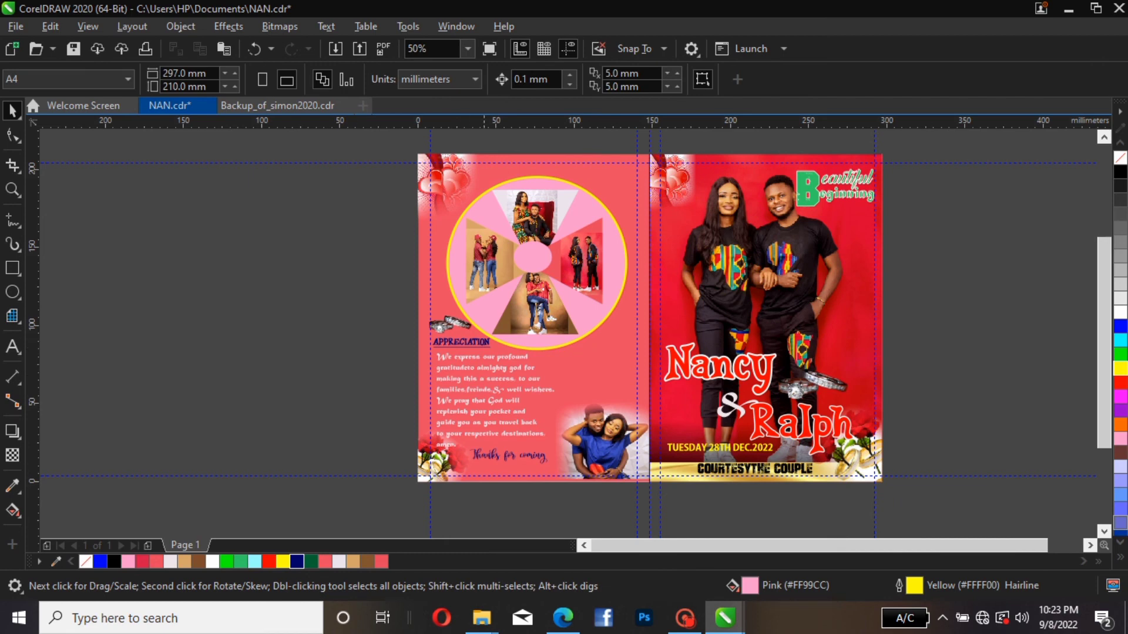
click(435, 323)
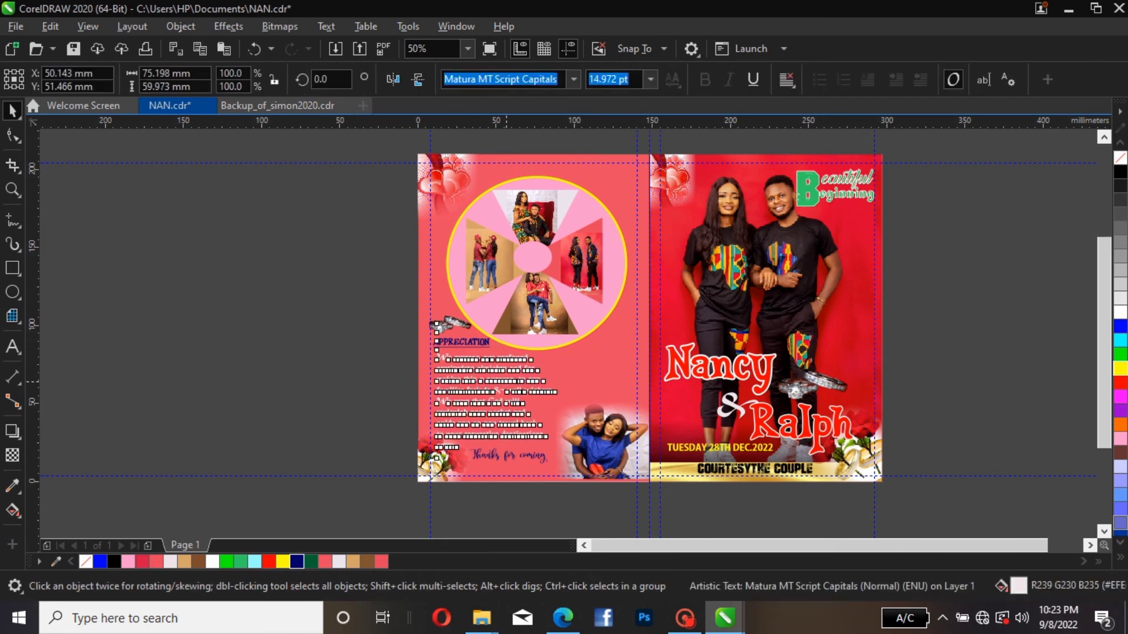
key(Down)
key(Down)
key(Down)
key(Down)
key(Down)
key(Down)
key(Down)
key(Down)
key(Down)
key(Down)
key(Down)
key(Down)
key(Down)
key(Down)
key(Down)
key(Down)
key(Down)
key(Down)
key(Down)
key(Down)
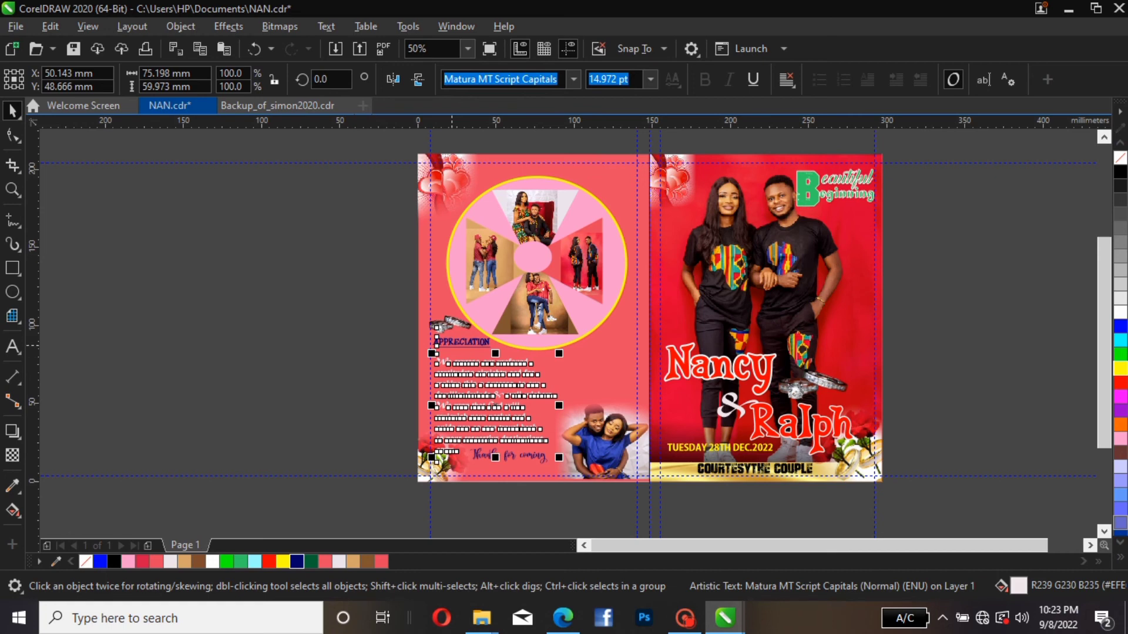
- Enlarge the APPRECIATION heading to about 24 pt and lower it to sit directly above the message text
click(451, 345)
key(Down)
key(Down)
key(Down)
key(Down)
key(Down)
key(Down)
key(Down)
key(Down)
key(Down)
key(Down)
key(Down)
key(Down)
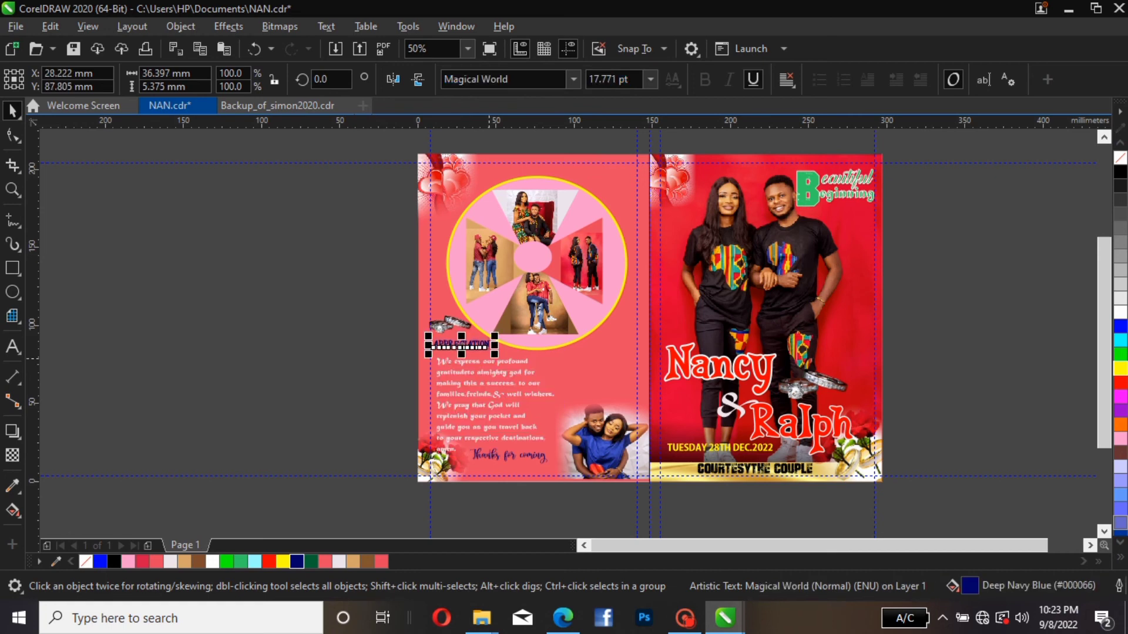
key(Down)
key(Down)
key(Down)
key(Down)
key(Down)
key(Down)
key(Down)
key(Down)
key(Down)
key(Down)
key(Down)
key(Down)
key(Down)
key(Down)
key(Down)
key(Down)
key(Down)
key(Down)
key(Down)
key(Down)
drag(494, 340, 515, 337)
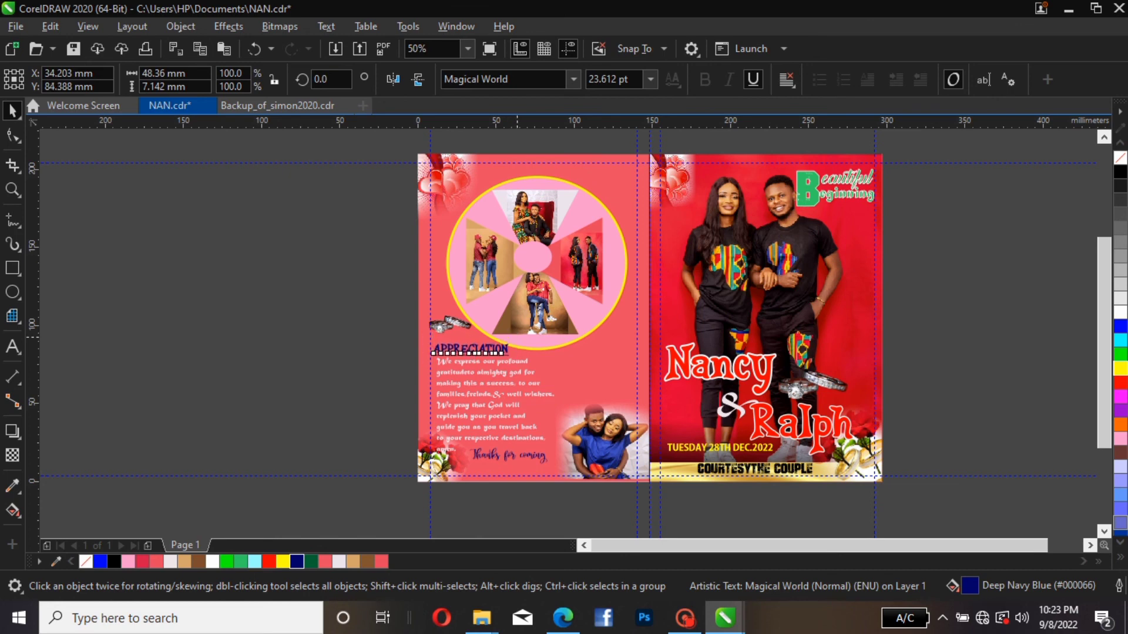
key(Down)
key(Down)
key(Down)
key(Down)
key(Down)
key(Down)
key(Down)
key(Down)
key(Down)
key(Down)
click(494, 417)
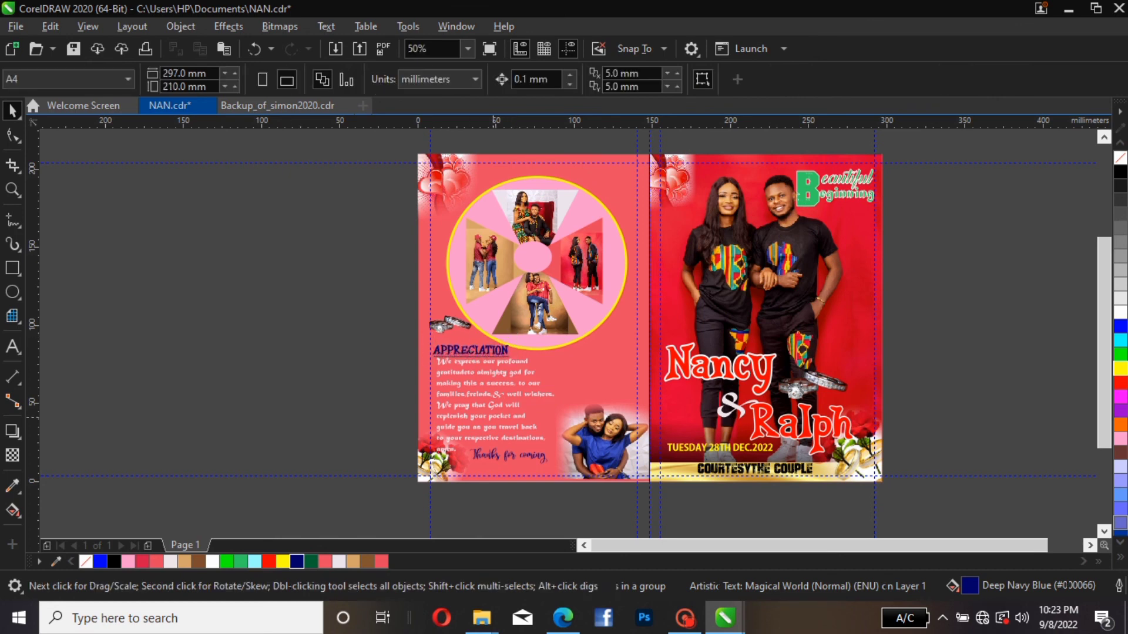
- Nudge the small rings image on the back cover down by about 1.4 mm, closer to the heading
click(472, 361)
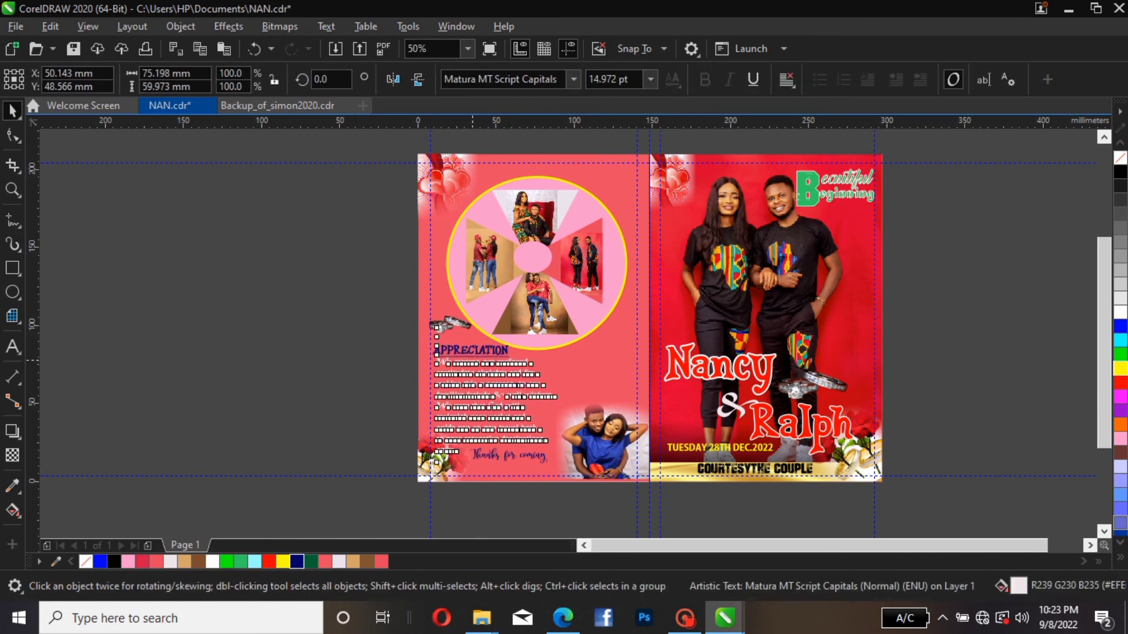
click(461, 330)
key(Down)
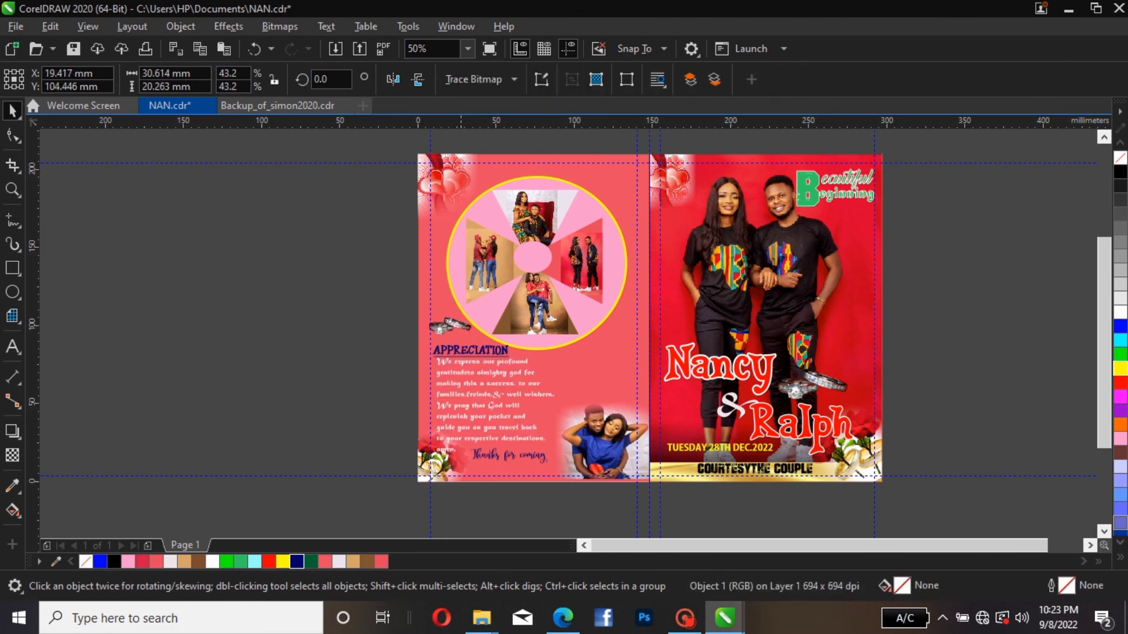
key(Down)
key(Down)
key(Down)
key(Down)
key(Down)
key(Down)
key(Down)
key(Down)
key(Down)
key(Down)
key(Down)
key(Down)
key(Down)
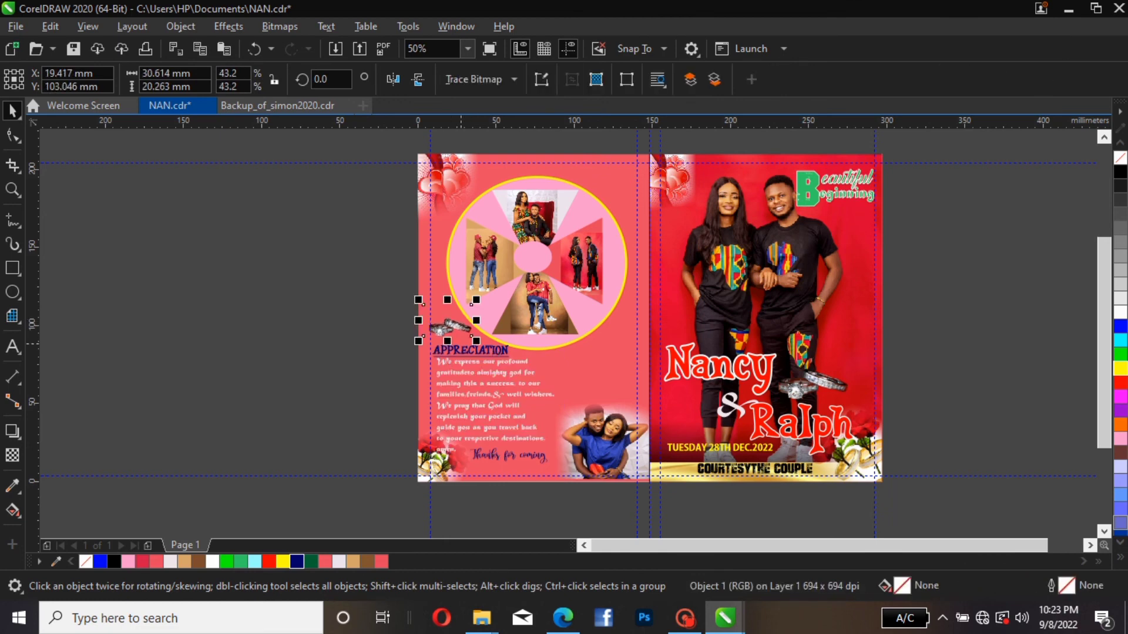
key(Escape)
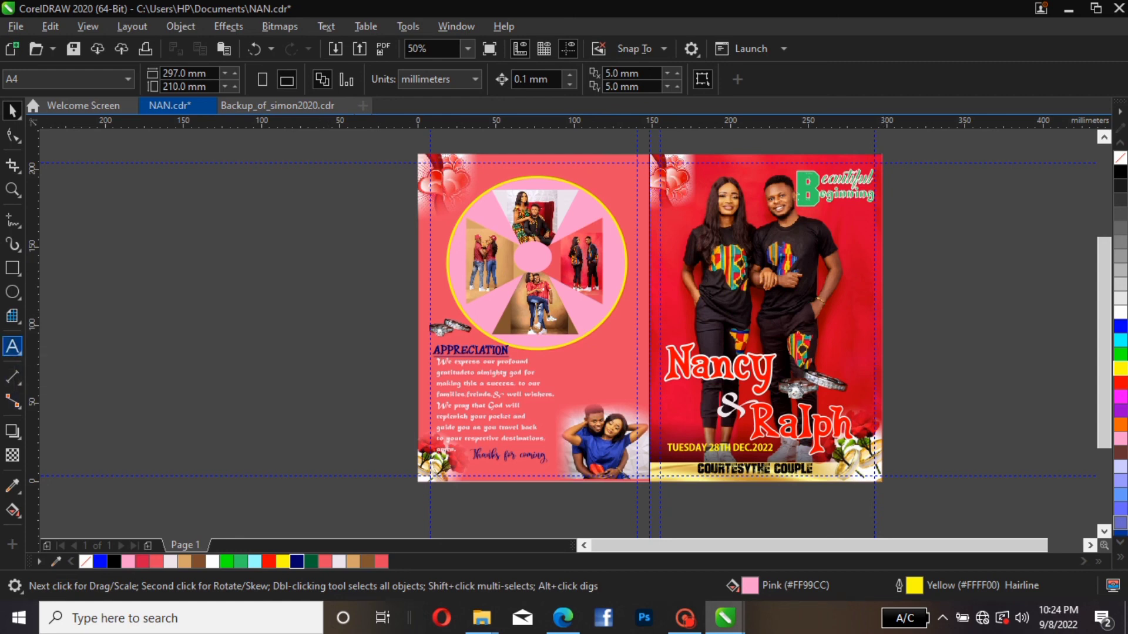
- Add a three-line artistic text beside the page with the bride's first name, "WEDS" and the groom's first name in capitals
click(12, 347)
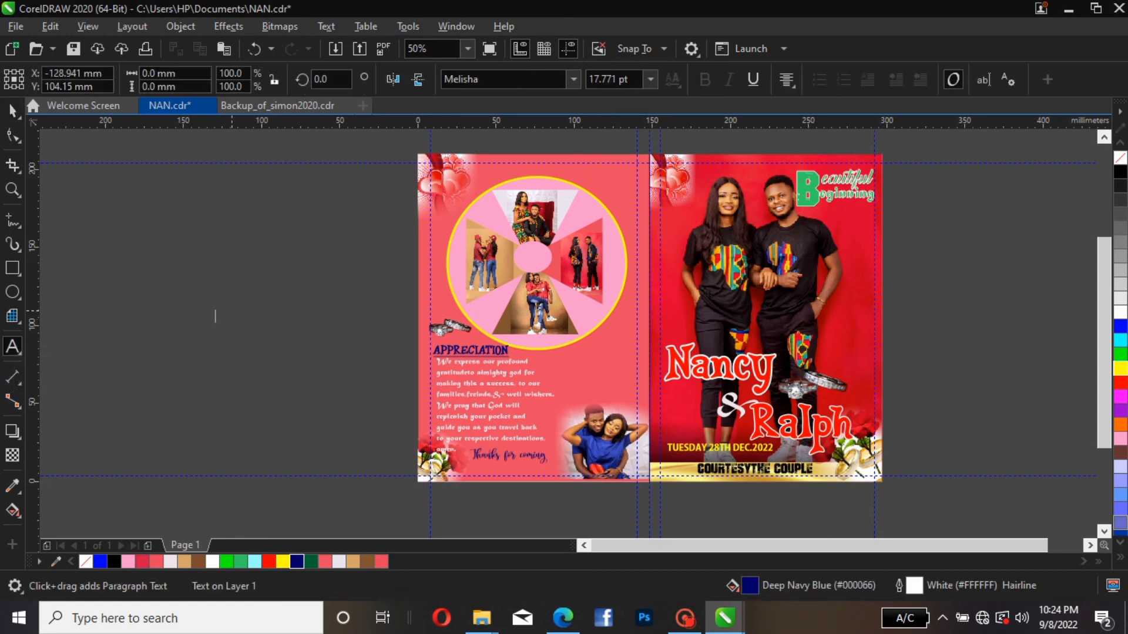
text(ncy)
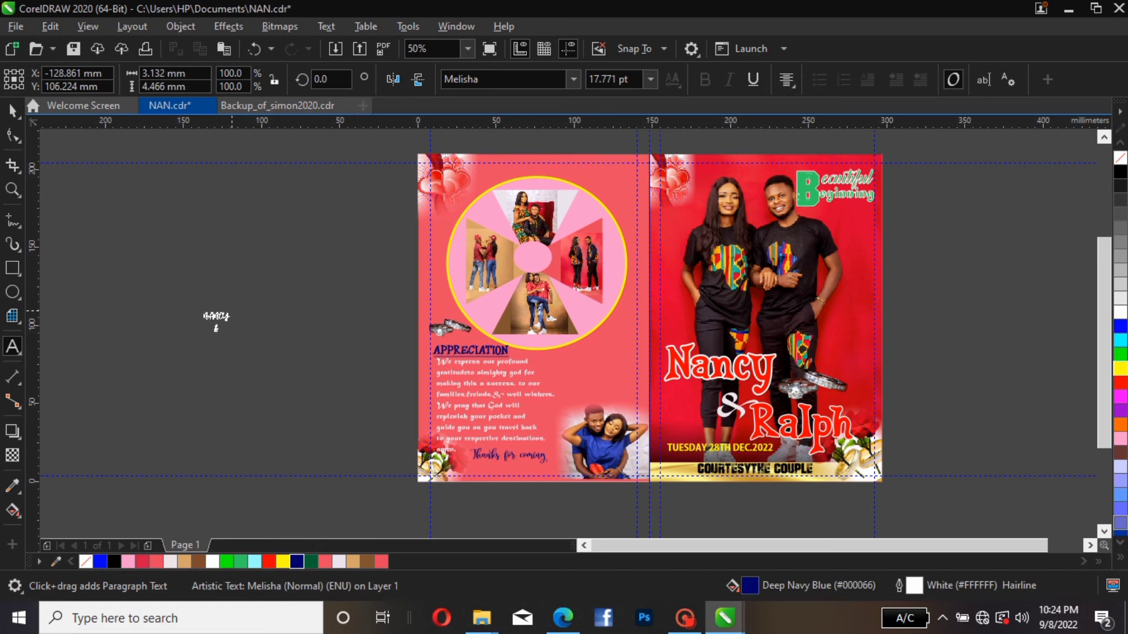
key(BackSpace)
key(BackSpace)
text(Weds)
key(Return)
text(Ralph)
key(ctrl+space)
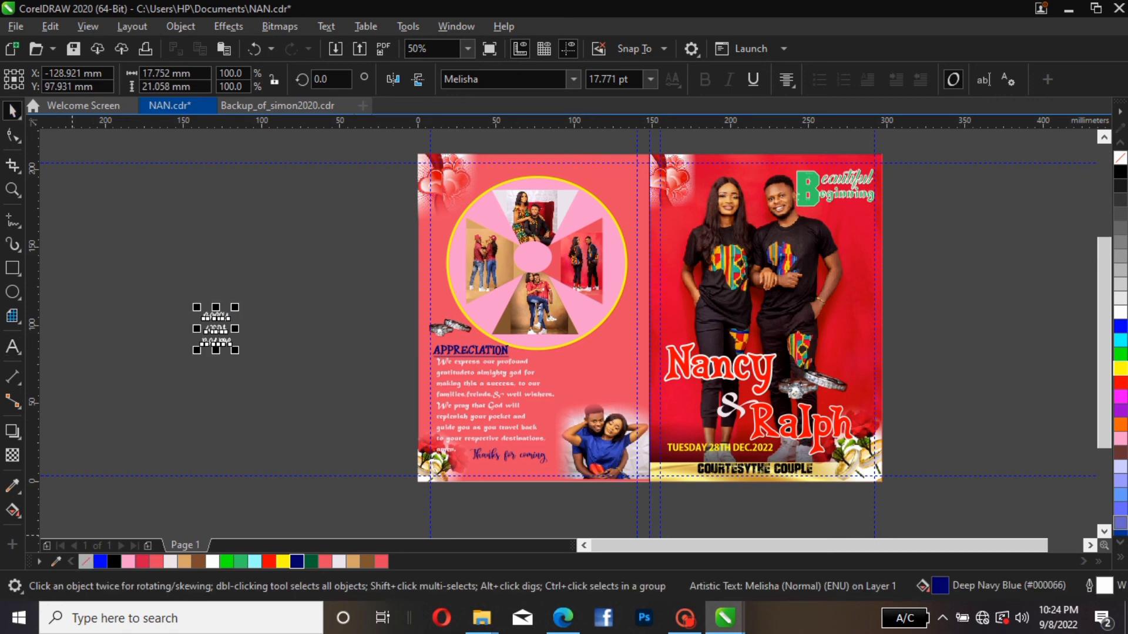
- Remove the new text's outline, fill it with Black and place it over the small ellipse at the photo circle's centre
right_click(85, 561)
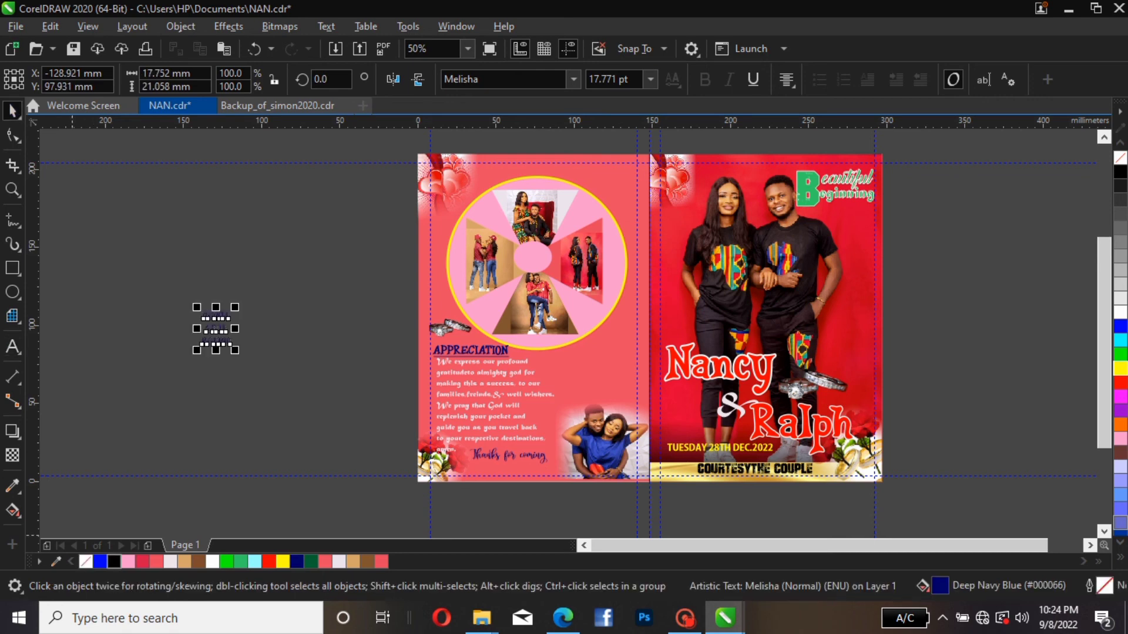
click(114, 561)
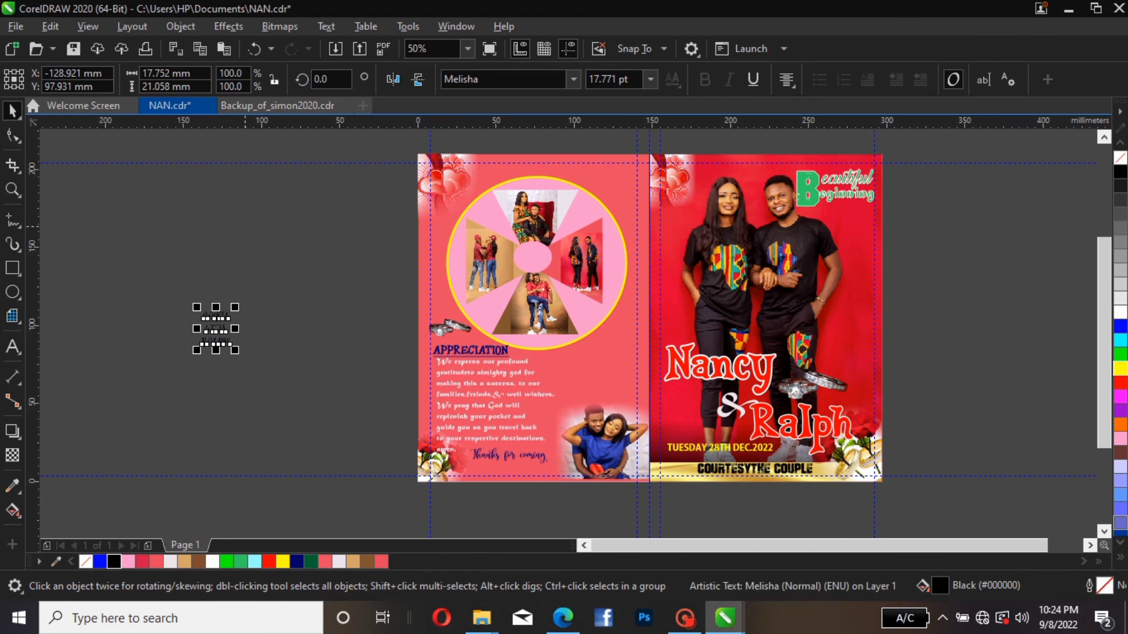
drag(228, 318, 550, 247)
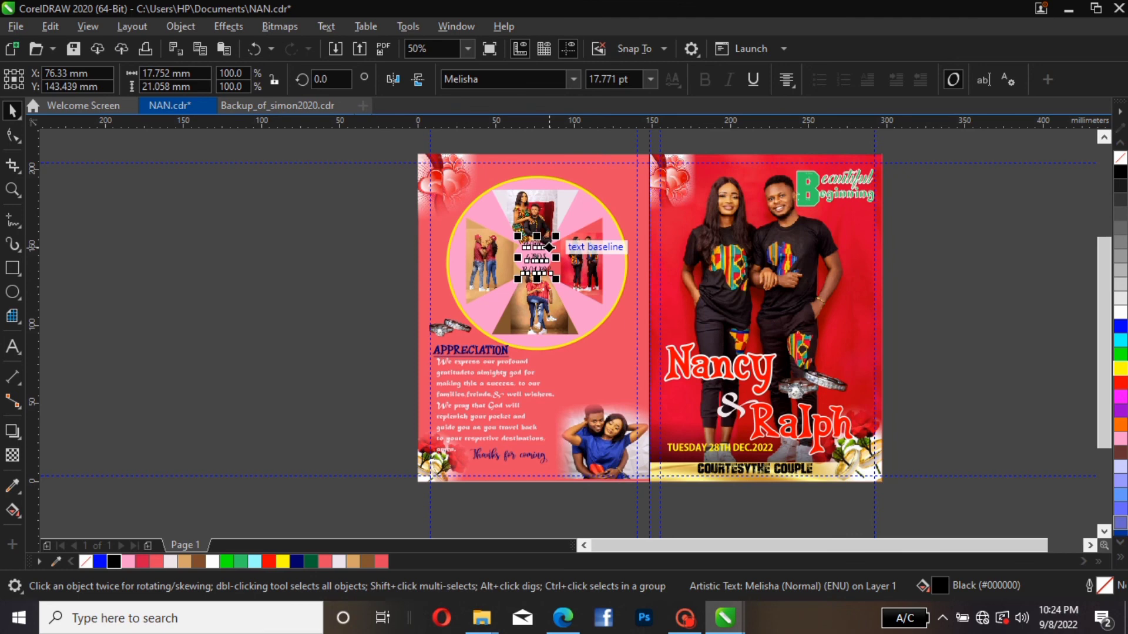
scroll(549, 247, up, 2)
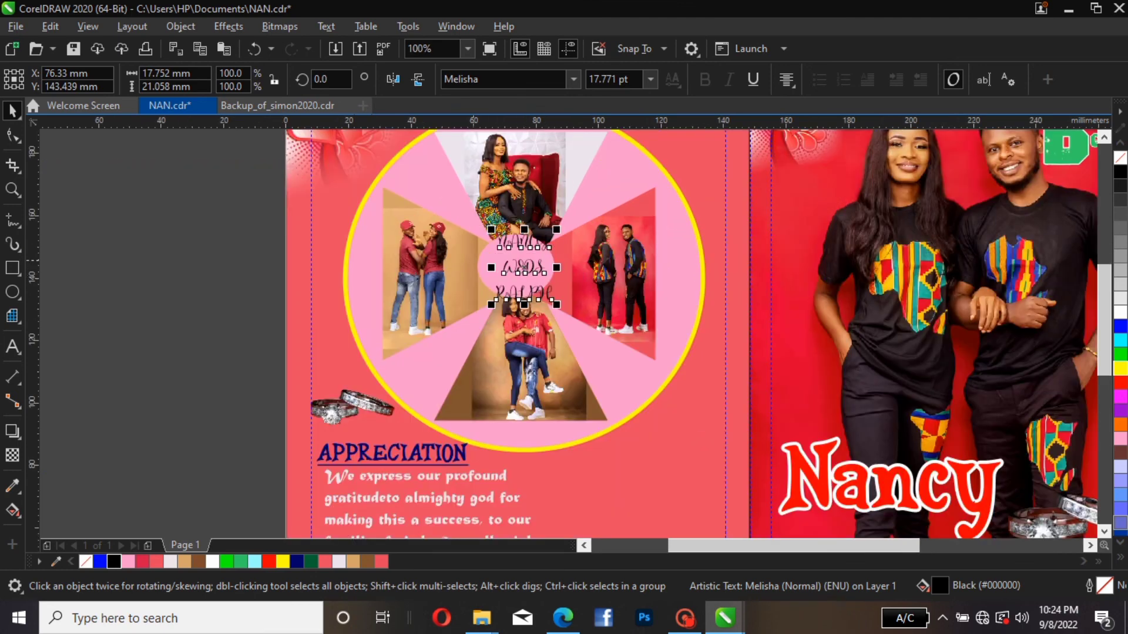
- Edit the PowerClip contents to fill the small central ellipse with Yellow, and finish editing
click(439, 339)
click(235, 362)
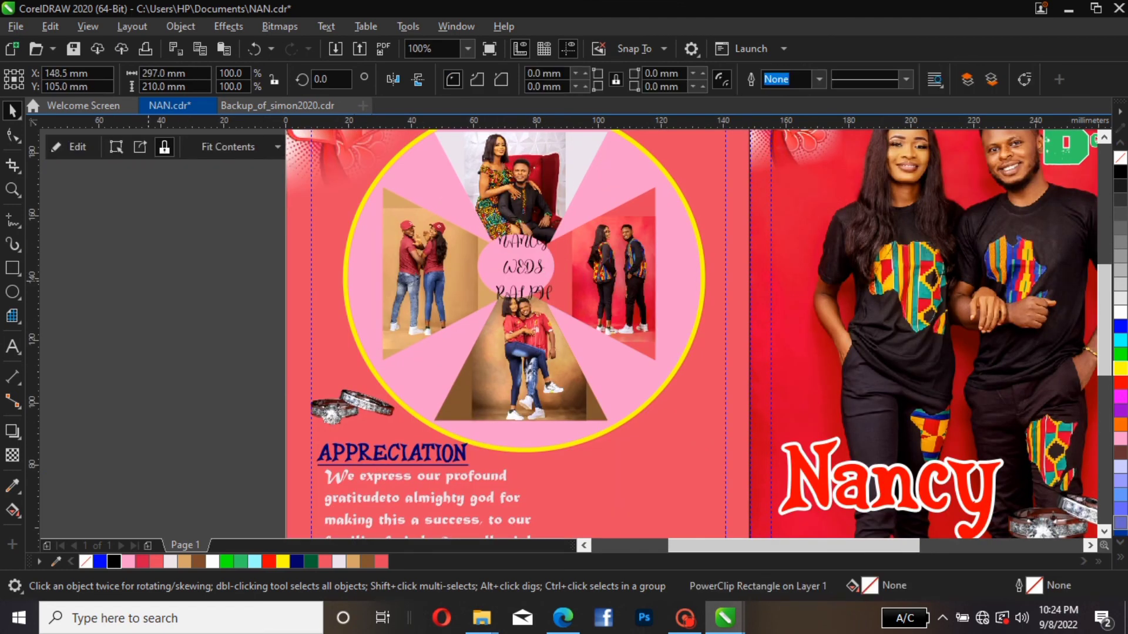
click(329, 347)
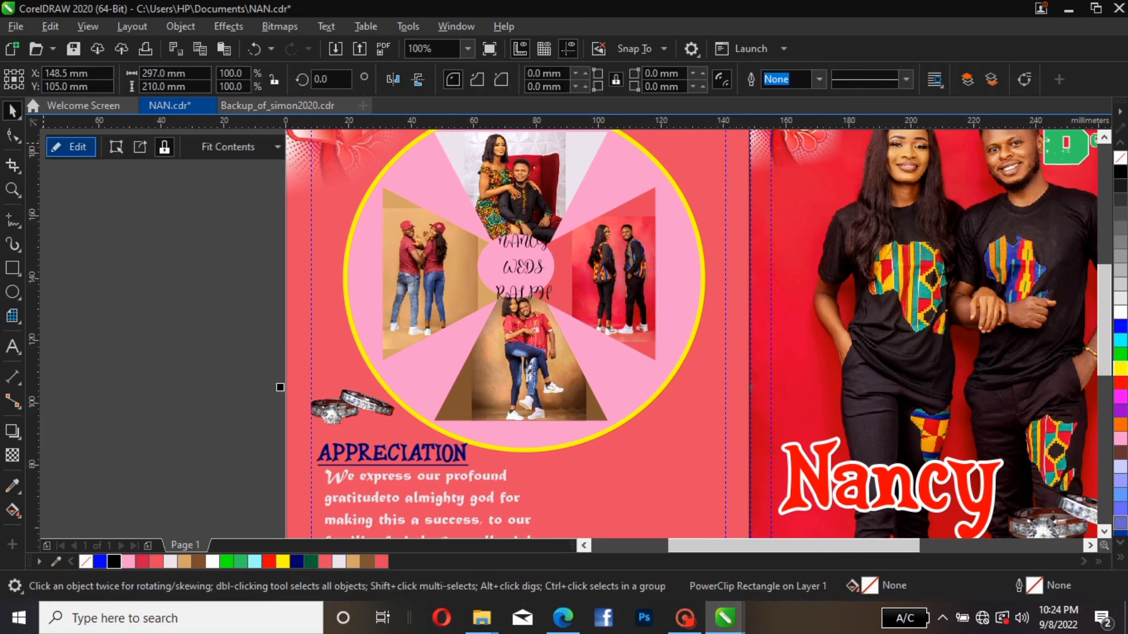
click(71, 147)
click(515, 268)
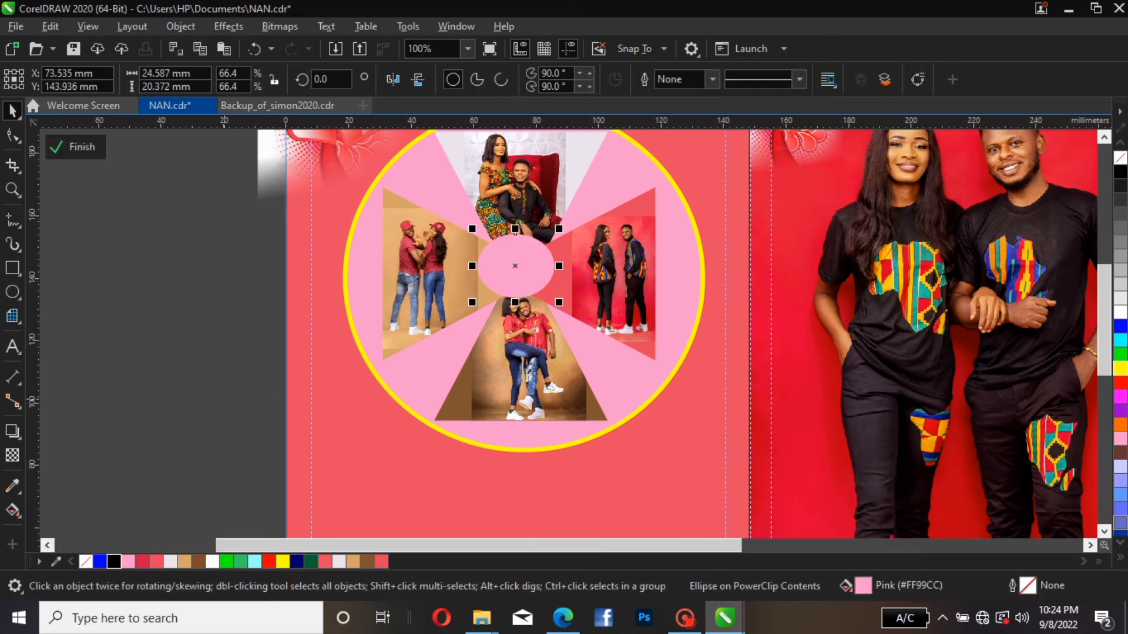
click(283, 562)
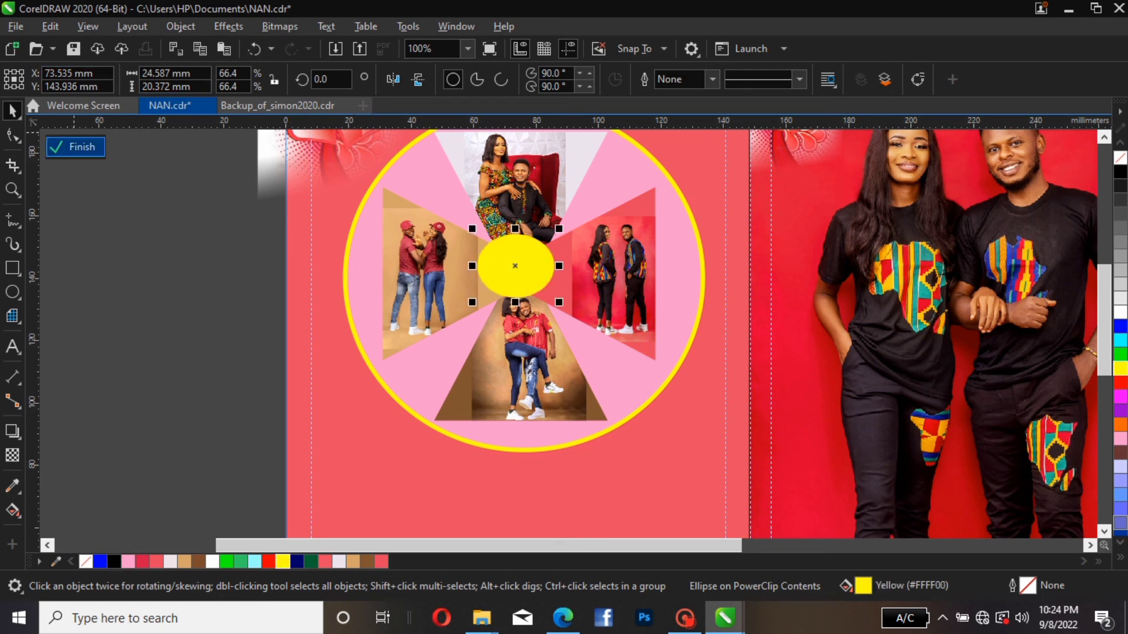
click(75, 147)
click(519, 277)
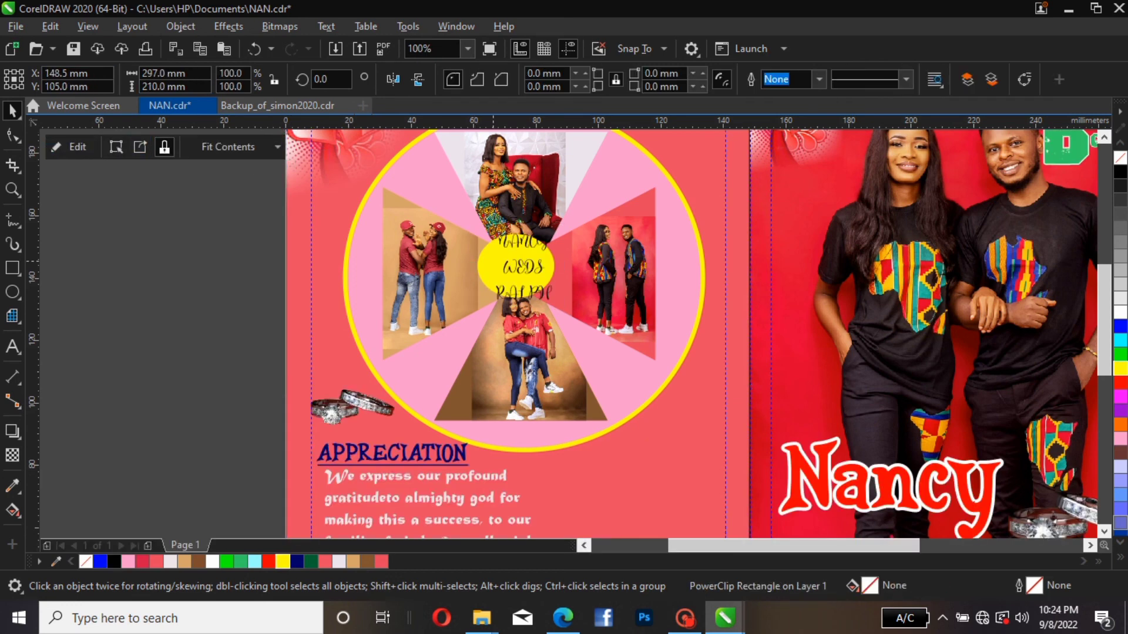
- Shrink the couple's names text to about 12.6 pt inside the yellow ellipse and set its font to Adobe Fan Heiti Std B
click(523, 267)
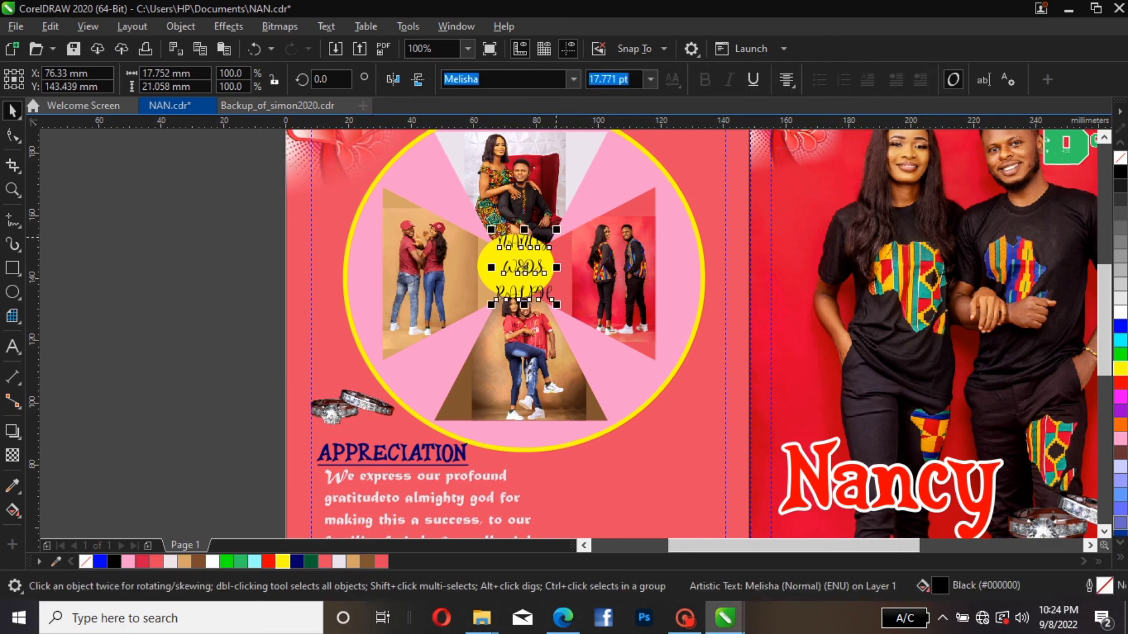
drag(556, 231, 521, 265)
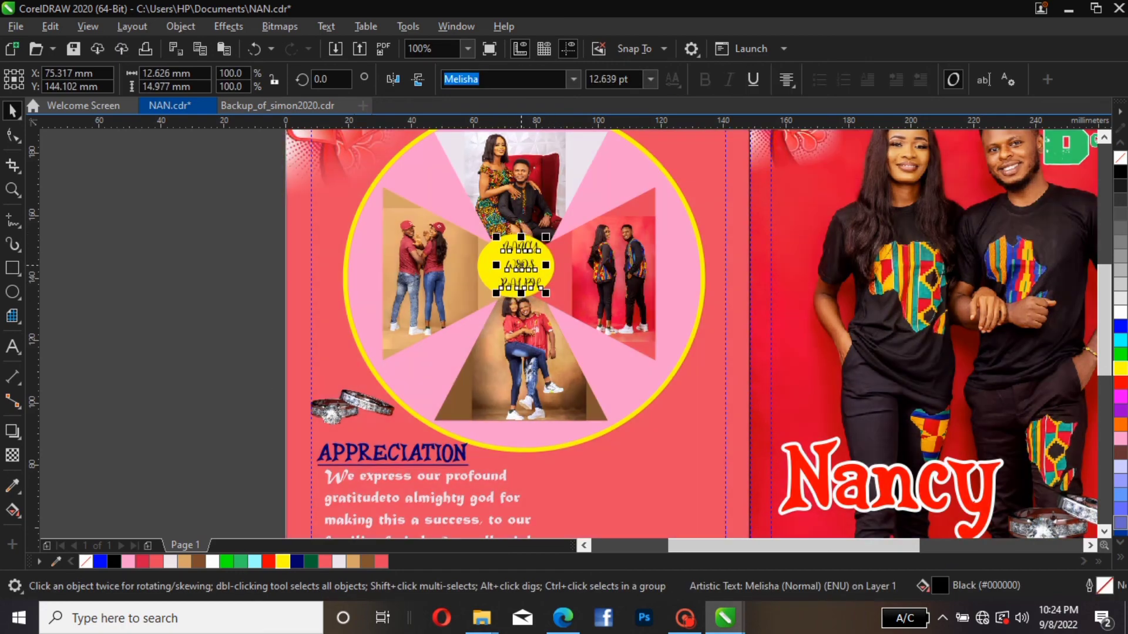
click(572, 79)
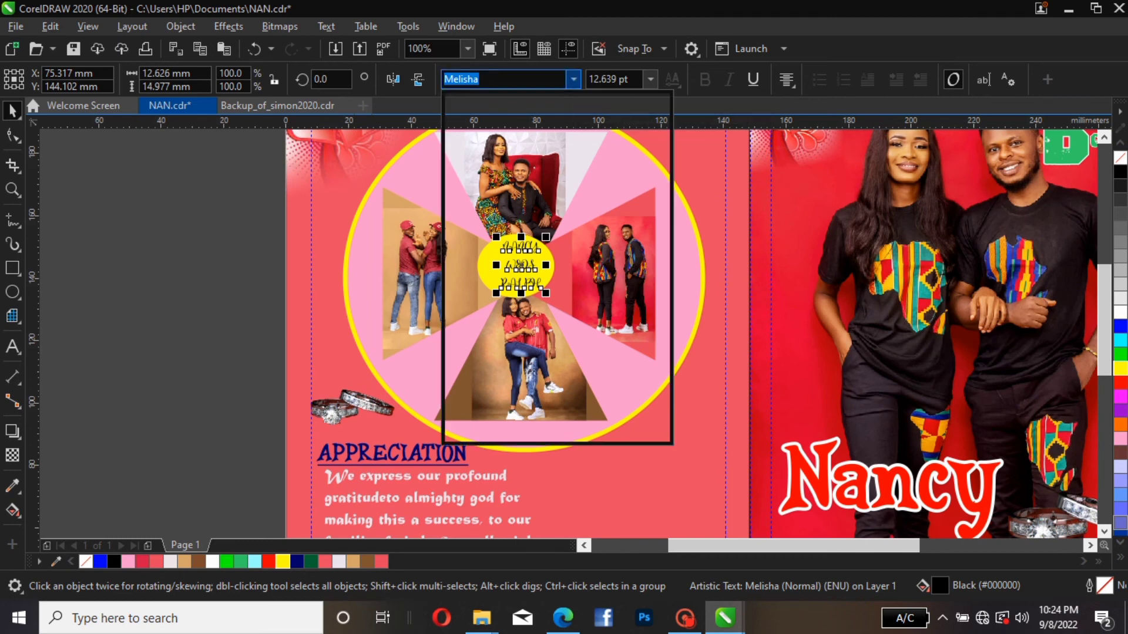
click(538, 192)
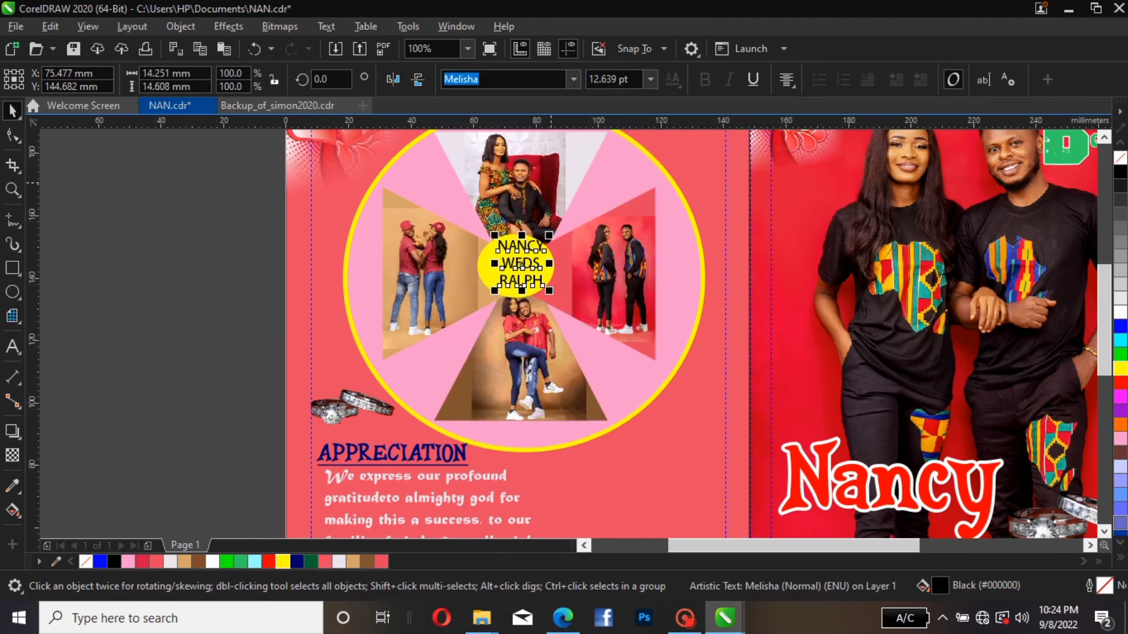
key(Escape)
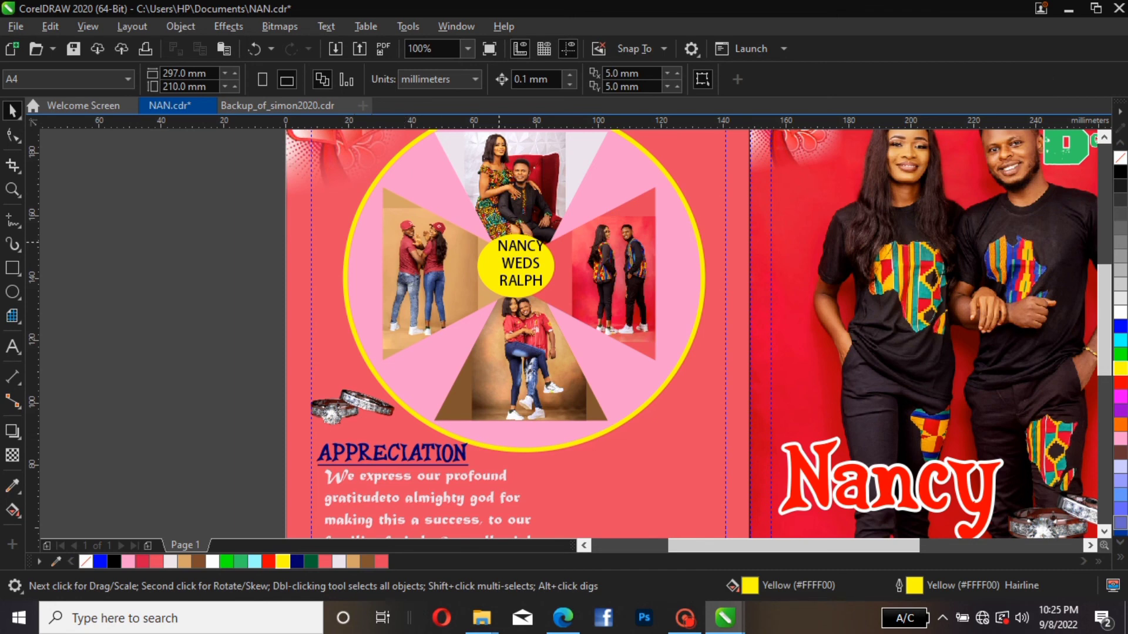
- Break the couple's names text apart into separate lines and shrink the "WEDS" line to about 7.8 pt
click(510, 265)
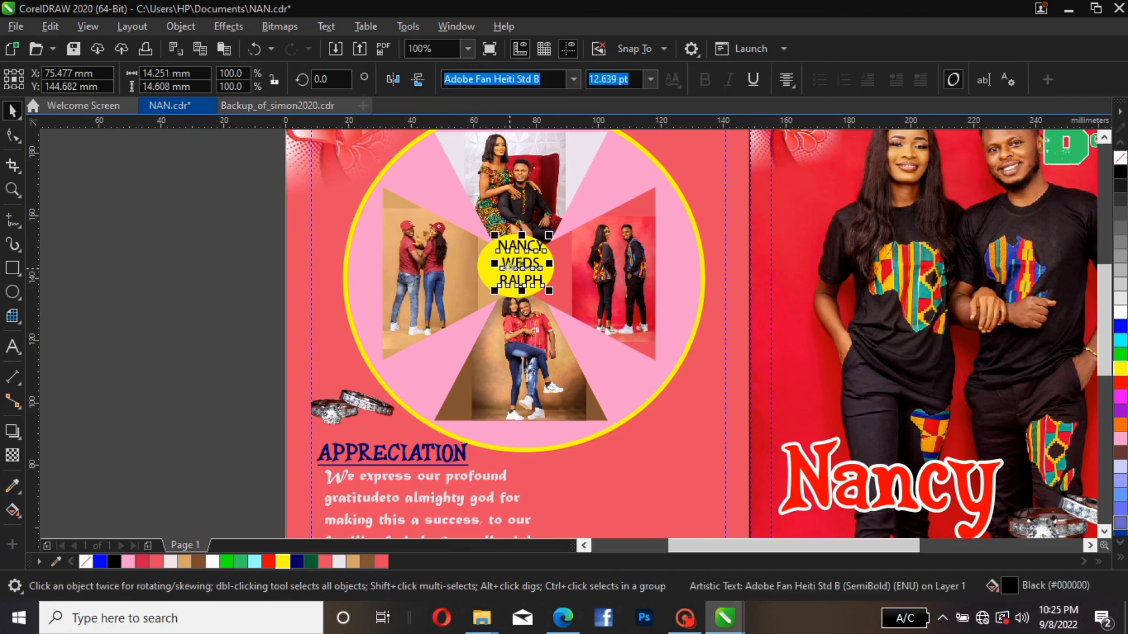
key(ctrl+k)
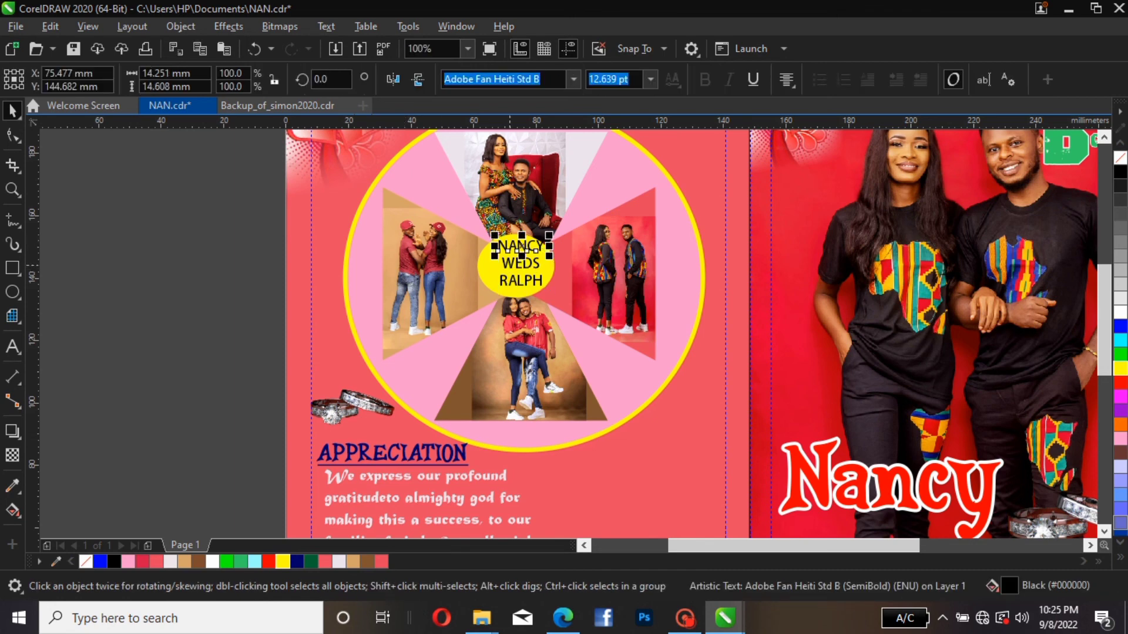
click(521, 265)
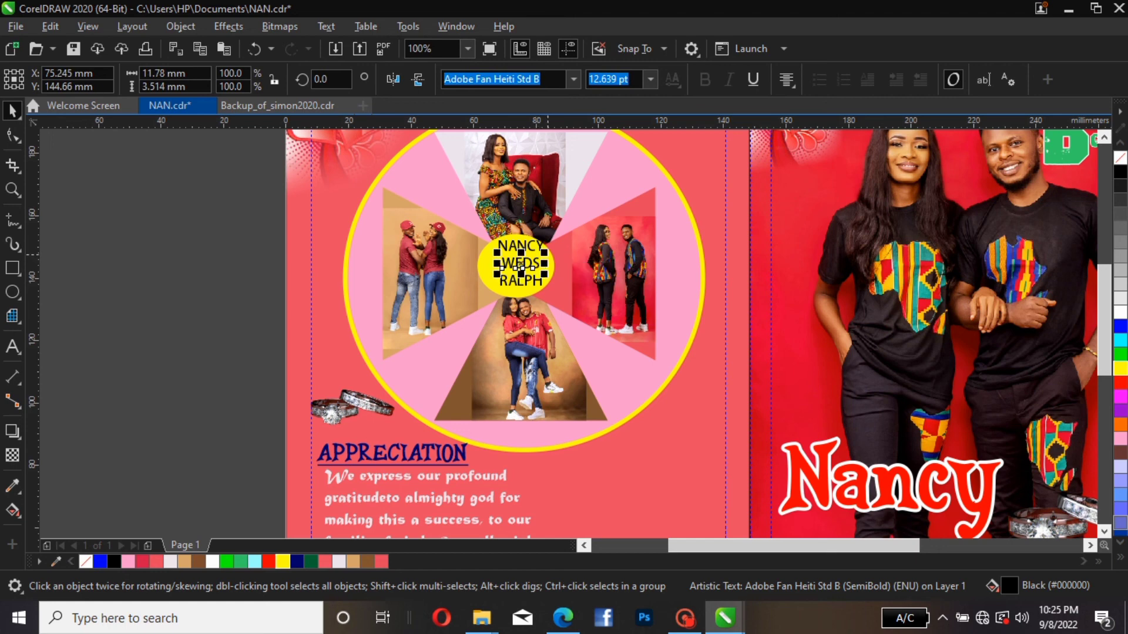
drag(545, 253, 530, 257)
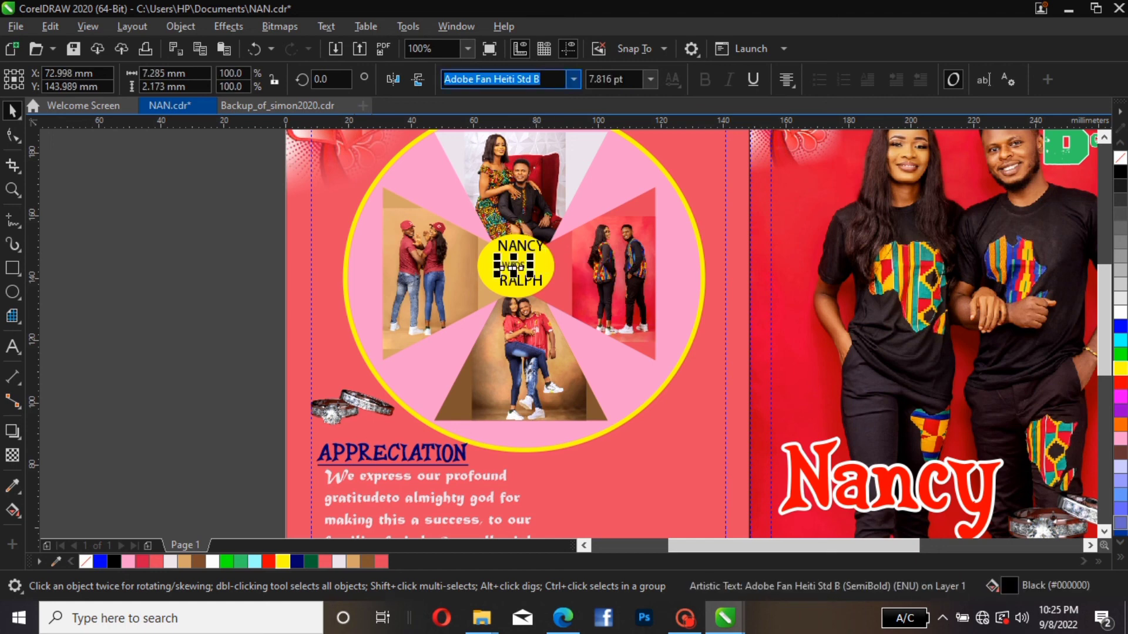
- Set the font of the "WEDS" line to Melisha
click(574, 79)
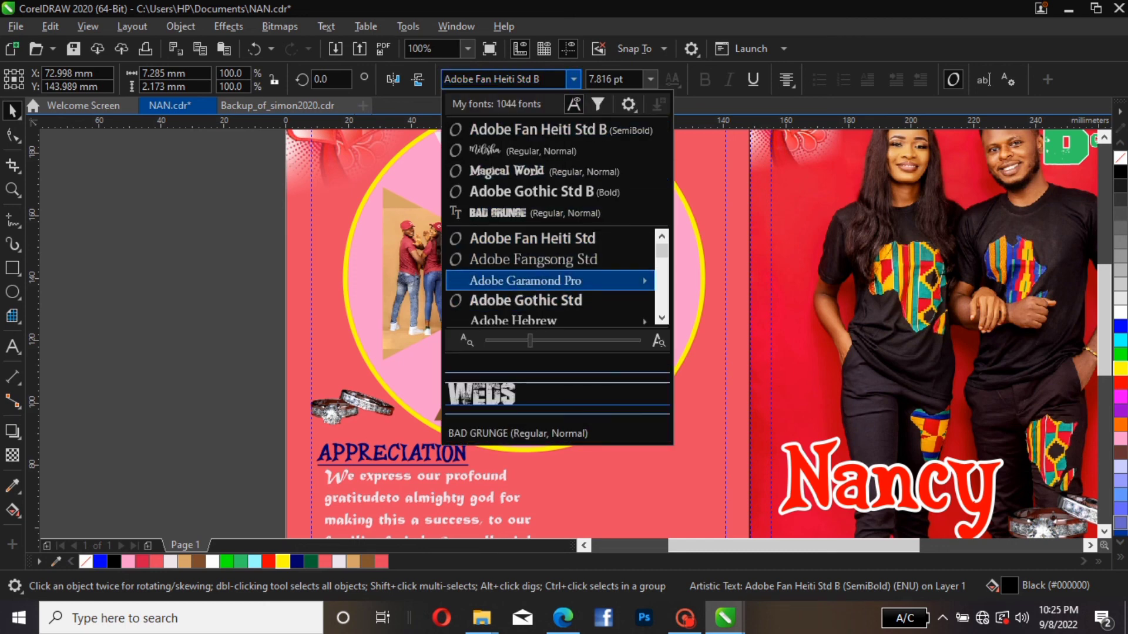
mouse_move(528, 321)
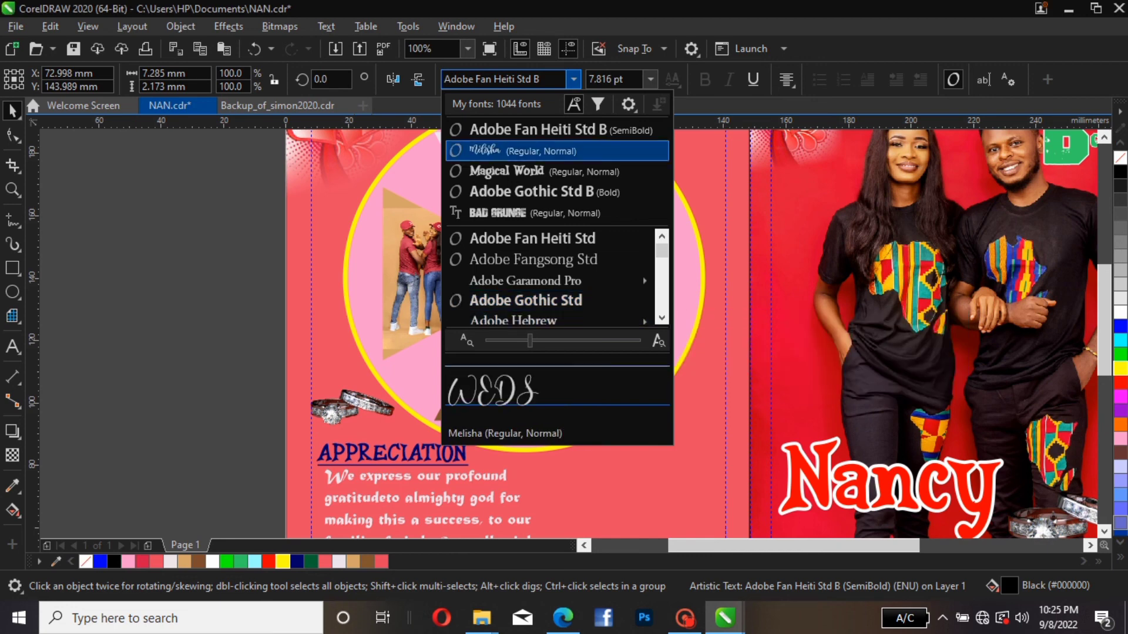
click(487, 151)
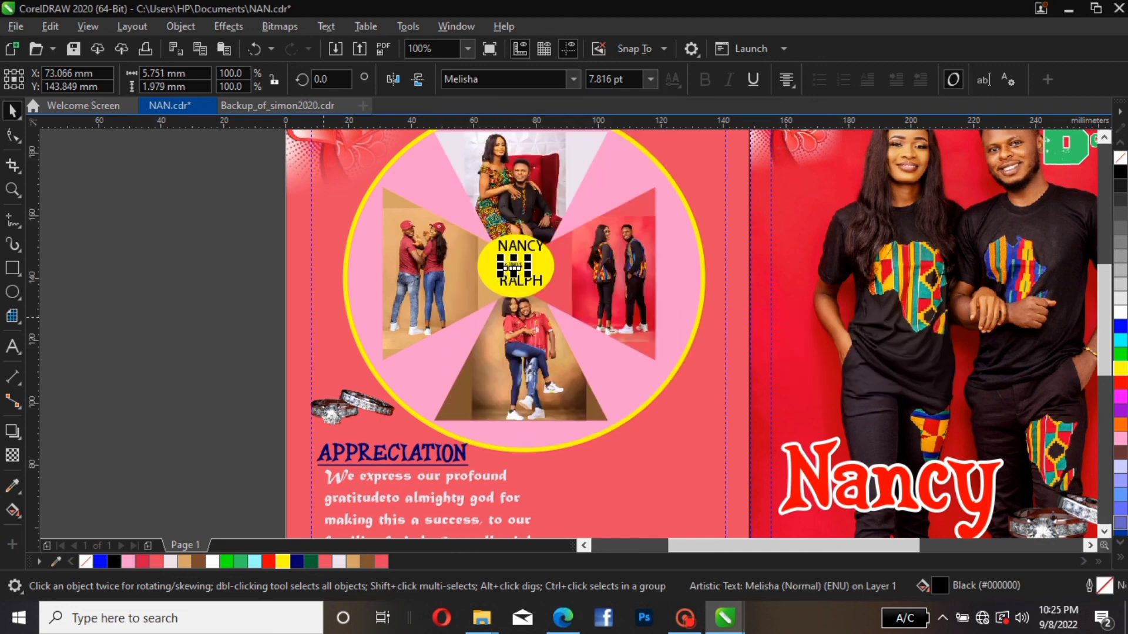
key(Escape)
- Enlarge the bride's name to about 20.9 pt inside the yellow ellipse
click(528, 245)
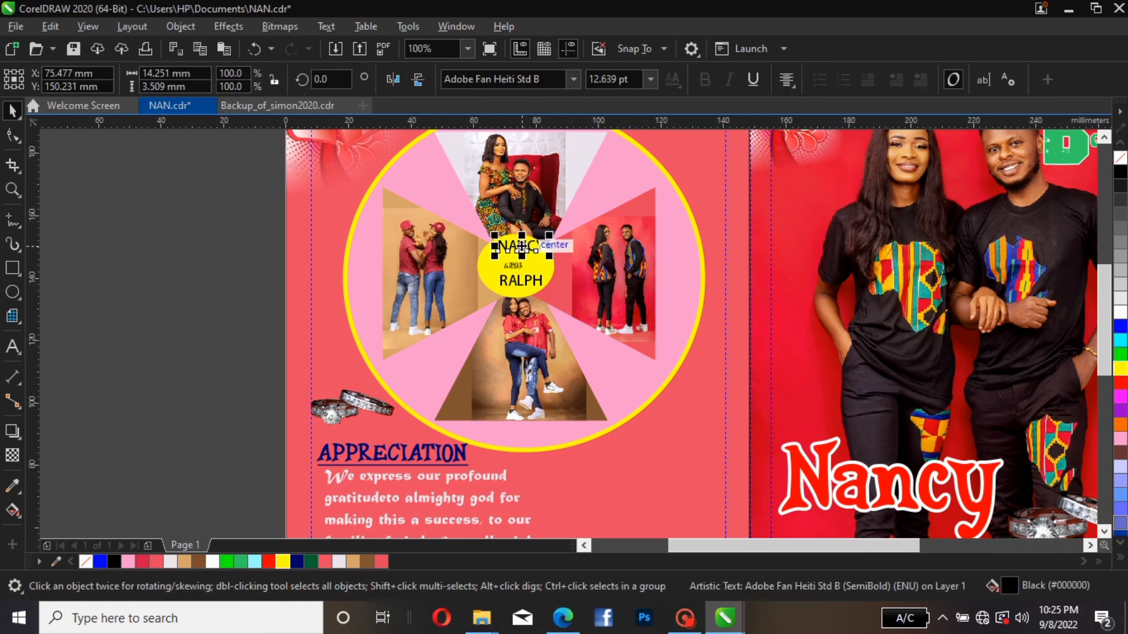
mouse_move(526, 246)
mouse_down()
mouse_move(519, 265)
mouse_move(518, 249)
mouse_up()
drag(467, 276, 473, 265)
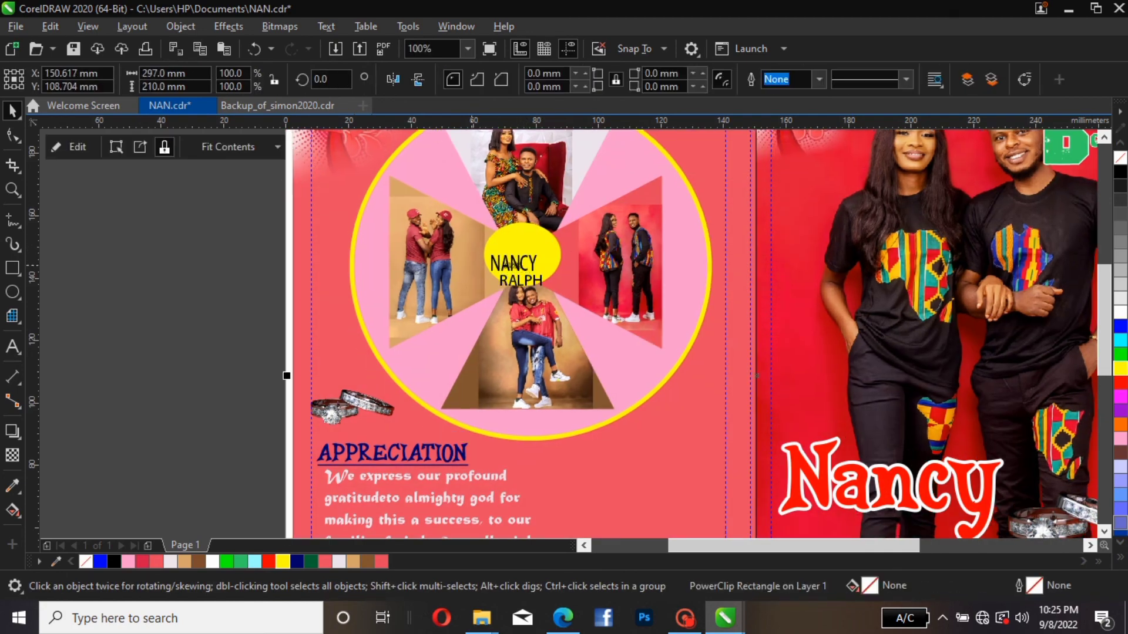
key(ctrl+z)
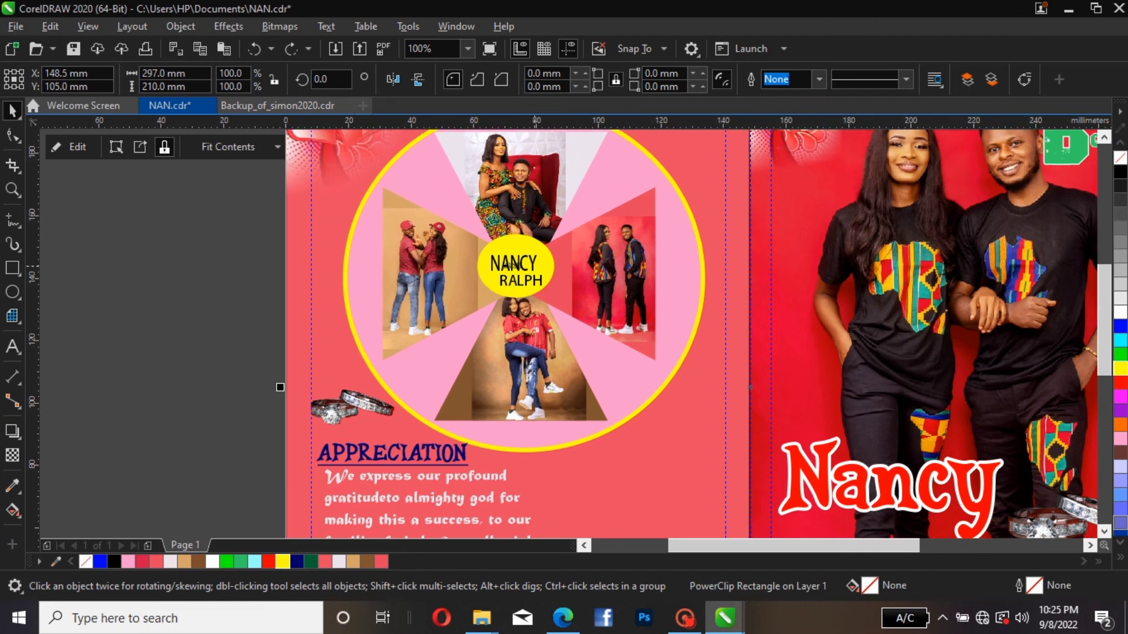
ctrl+click(511, 264)
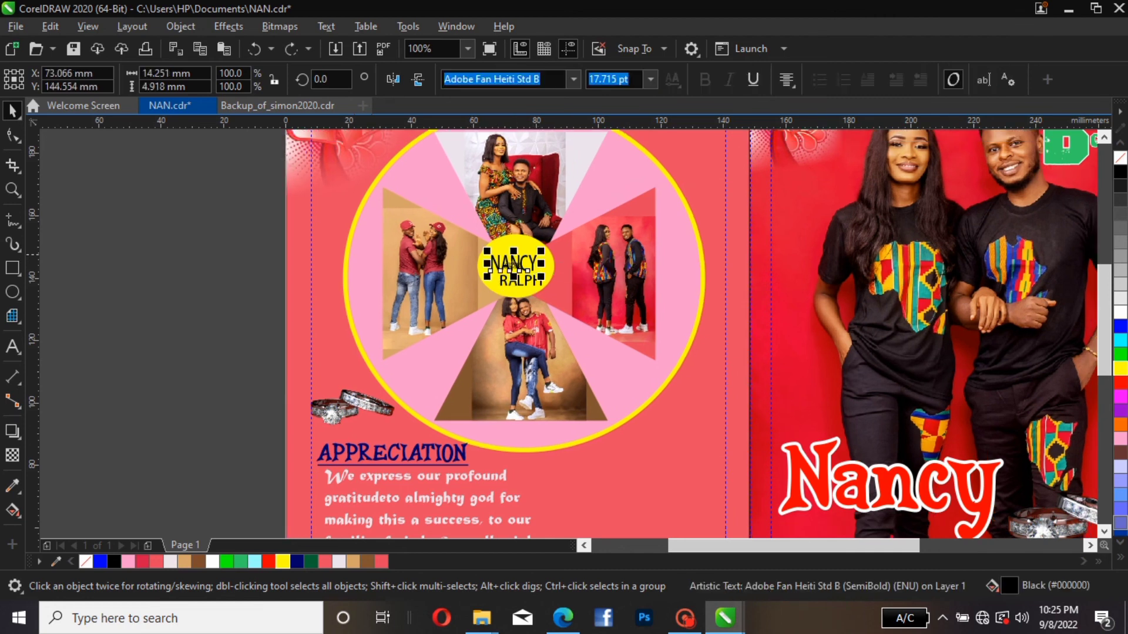
click(512, 264)
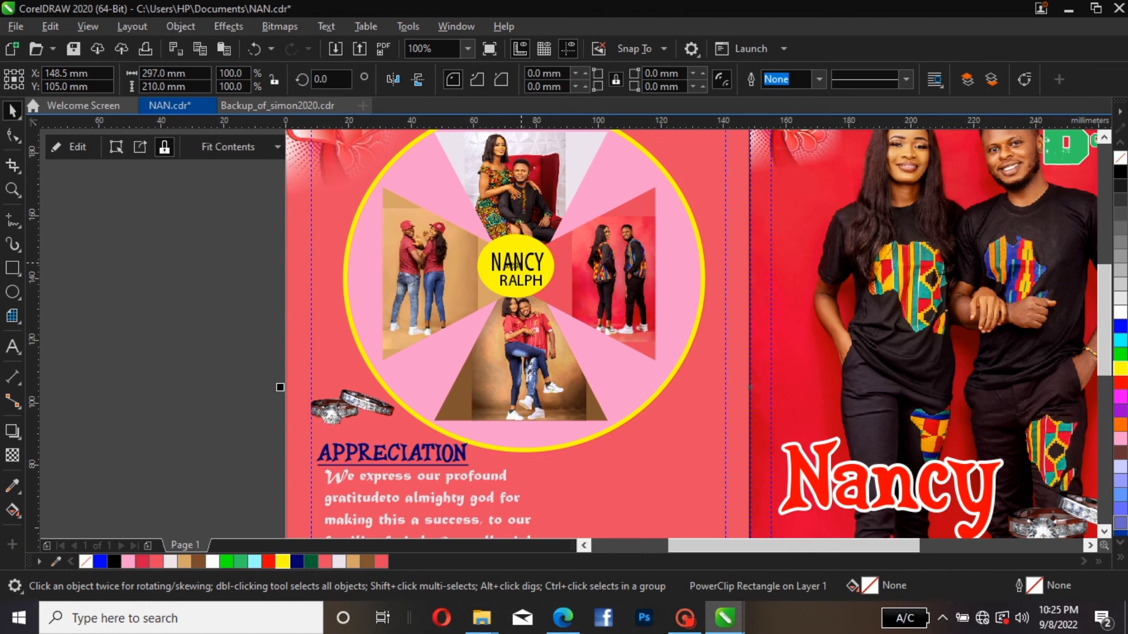
ctrl+click(513, 265)
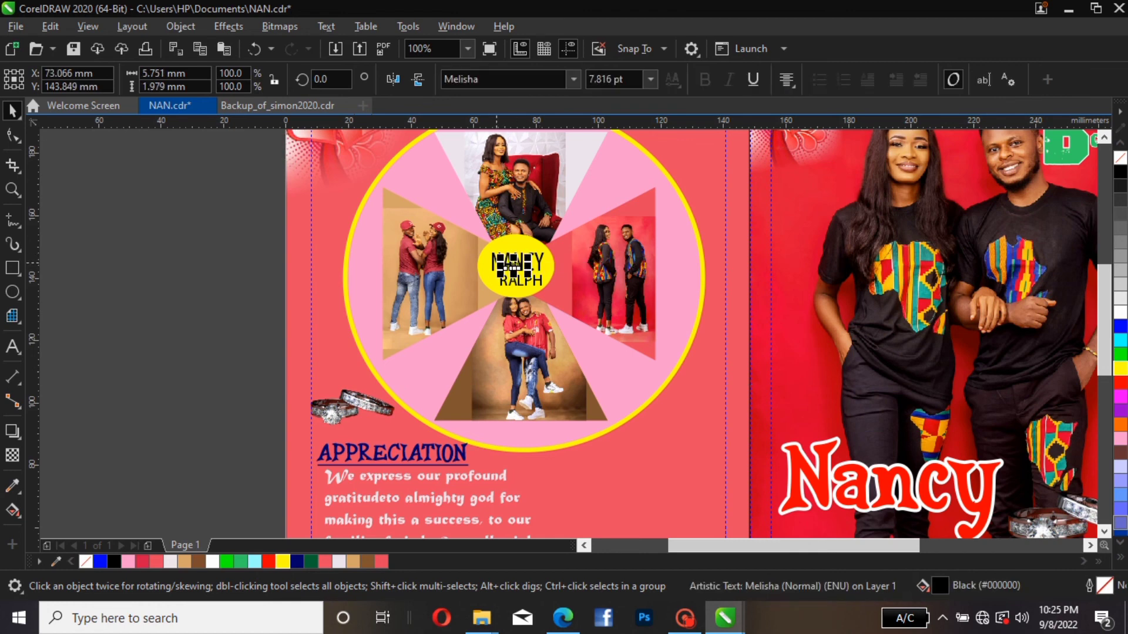
- Move the bride's name up so it sits clear above the "WEDS" line in the yellow ellipse
click(543, 261)
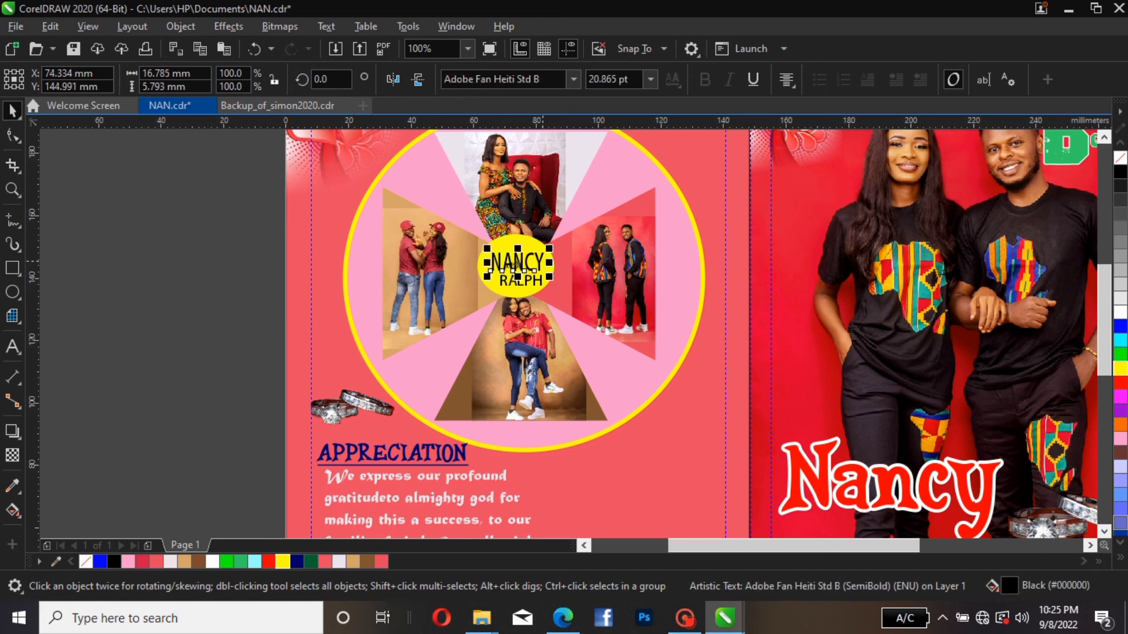
drag(543, 262, 514, 254)
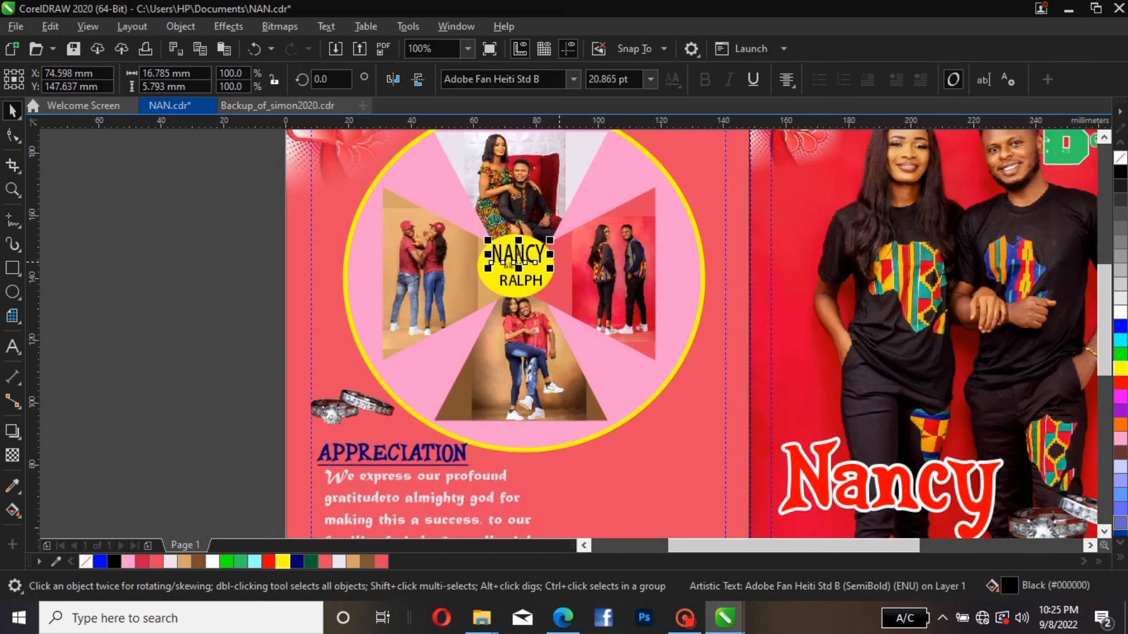
key(Up)
key(Up)
key(Up)
key(Up)
key(Up)
key(Up)
key(Up)
key(Up)
key(Up)
key(Up)
key(Up)
key(Up)
key(Up)
key(Up)
key(Up)
key(Up)
key(Up)
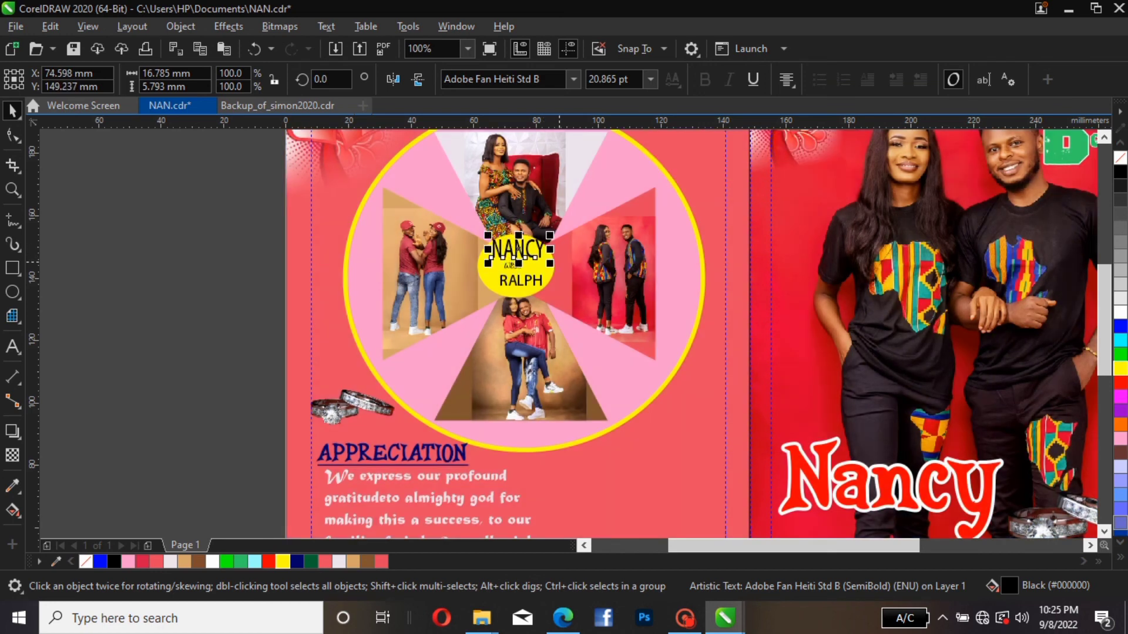
key(Down)
key(Down)
- Enlarge the groom's name to about 16.7 pt and centre it below the "WEDS" line in the yellow ellipse
click(537, 284)
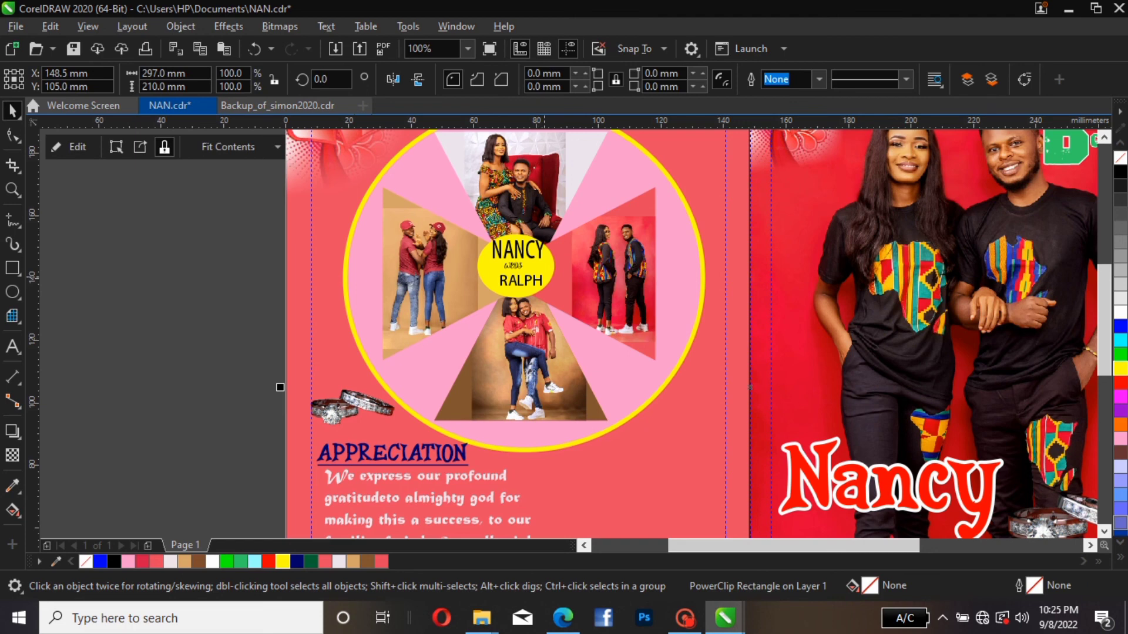
key(Tab)
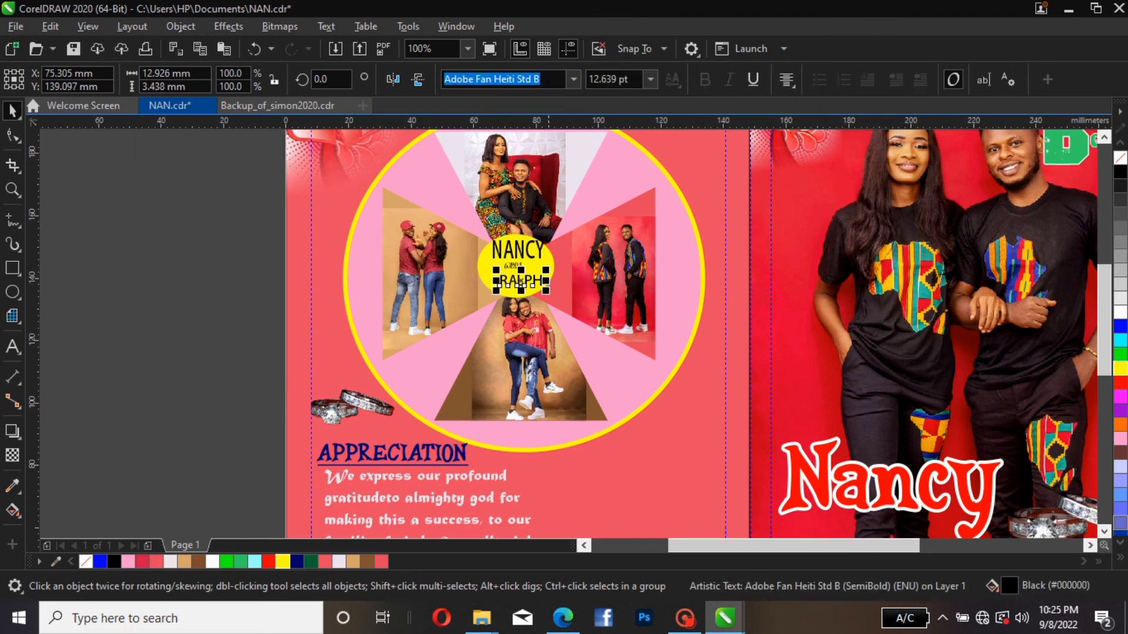
drag(546, 270, 516, 281)
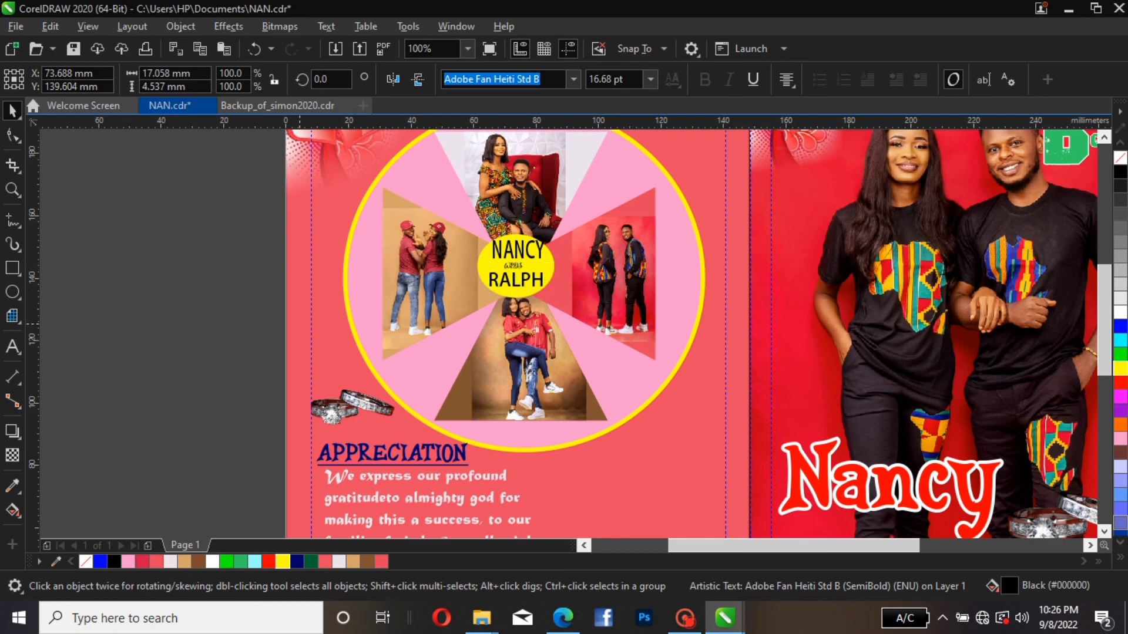
key(Escape)
- Edit the front cover photo's nested PowerClip contents and raise the black gradient rectangle to about Y 26.8 mm
scroll(371, 269, down, 2)
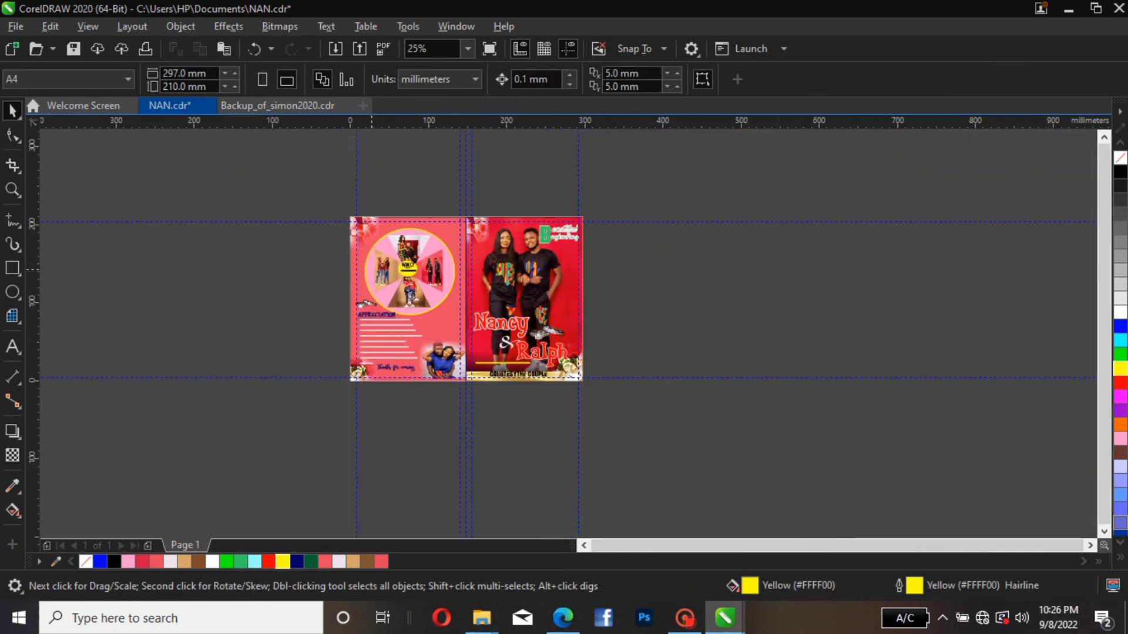
scroll(452, 317, up, 1)
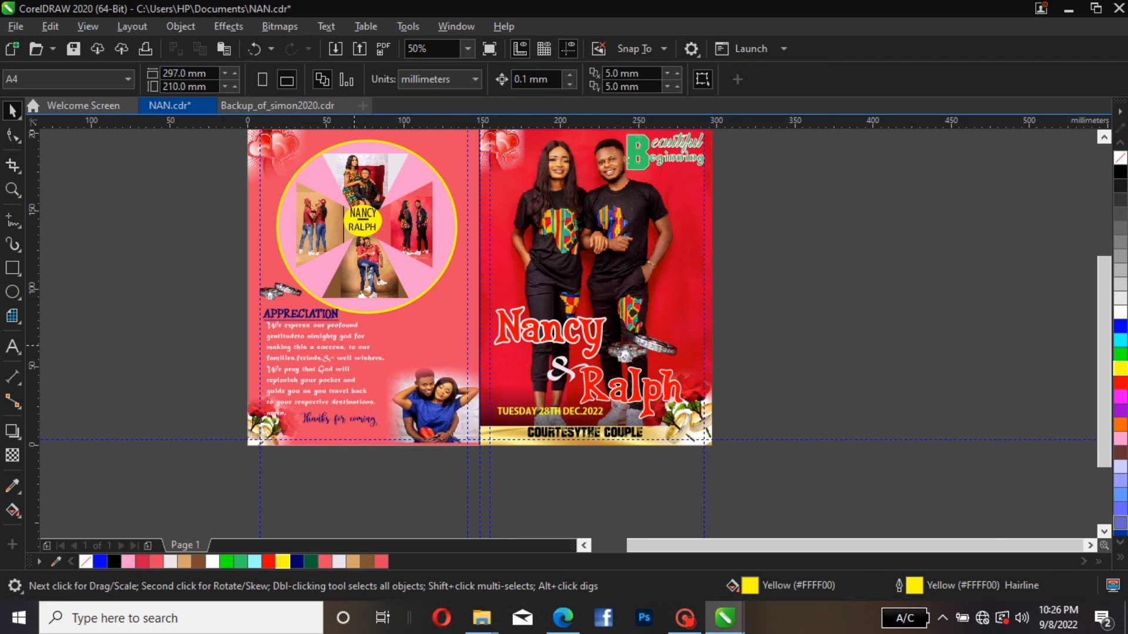
click(424, 306)
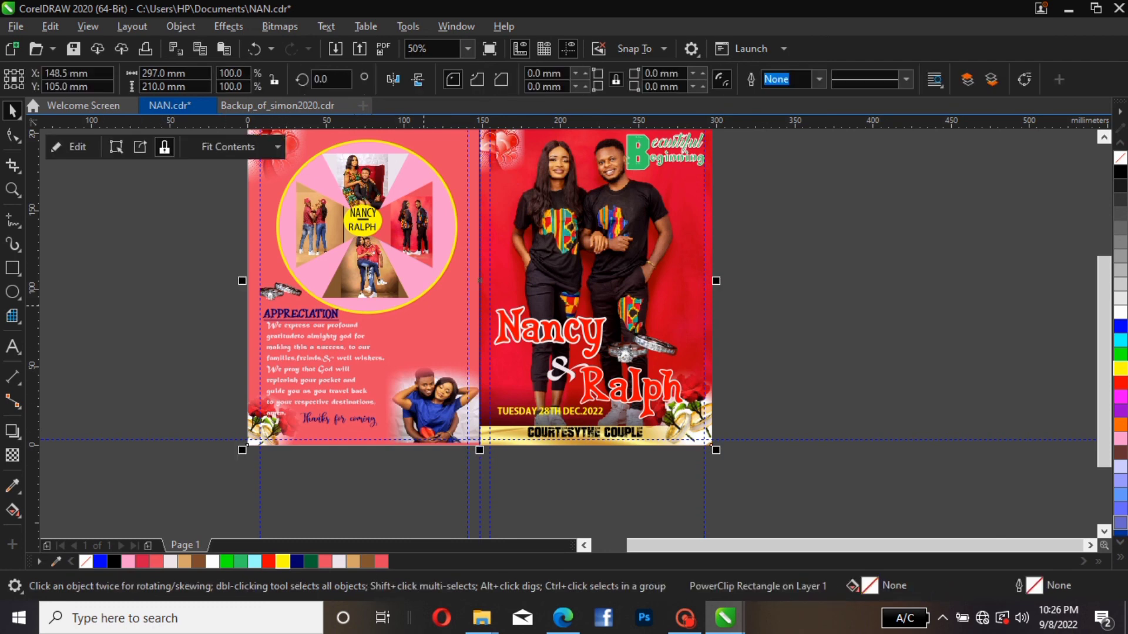
click(383, 285)
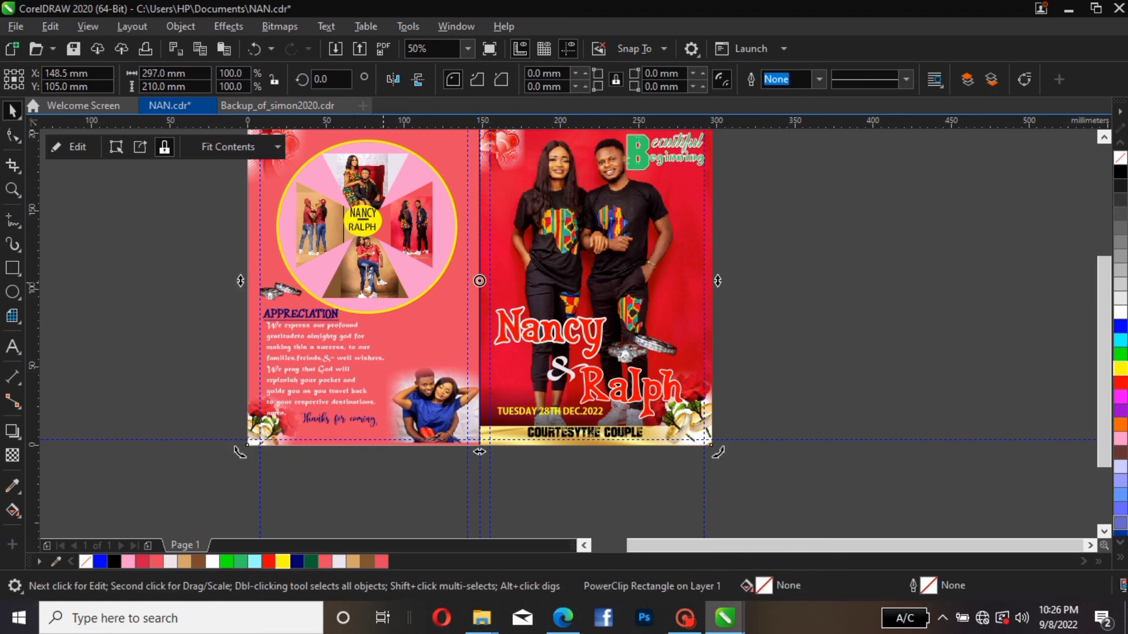
click(404, 242)
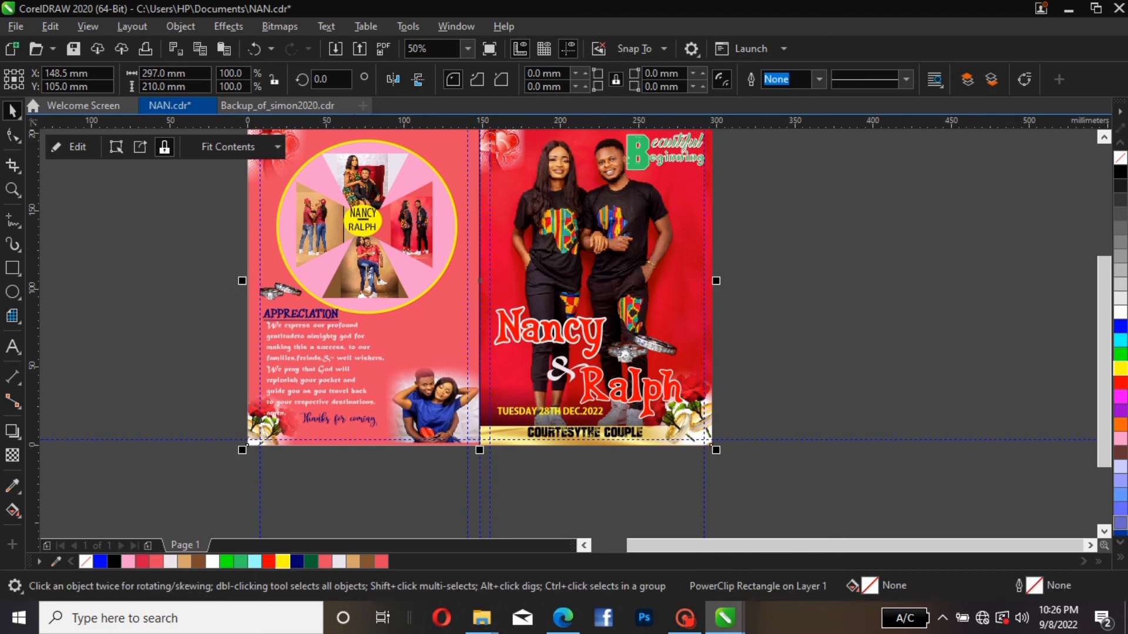
click(71, 147)
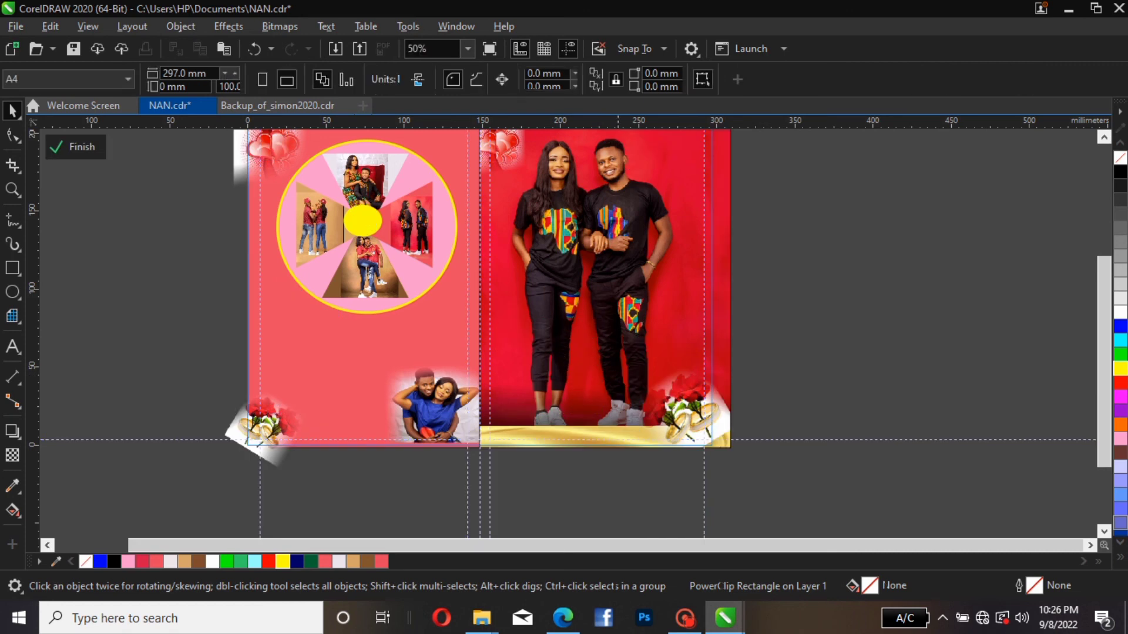
click(74, 147)
click(579, 397)
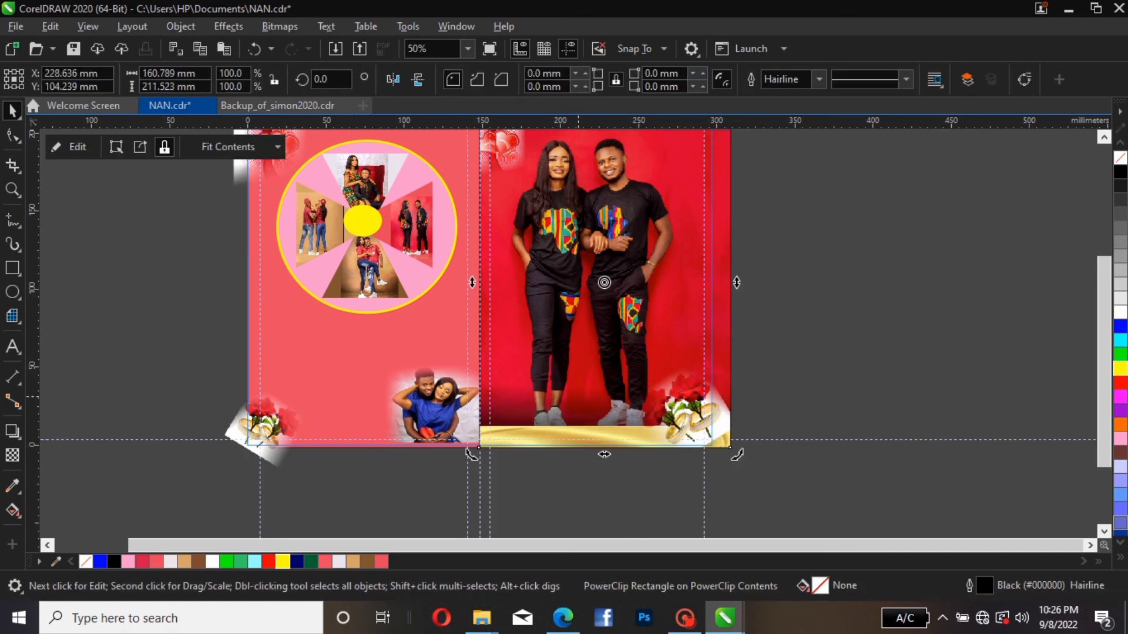
click(604, 283)
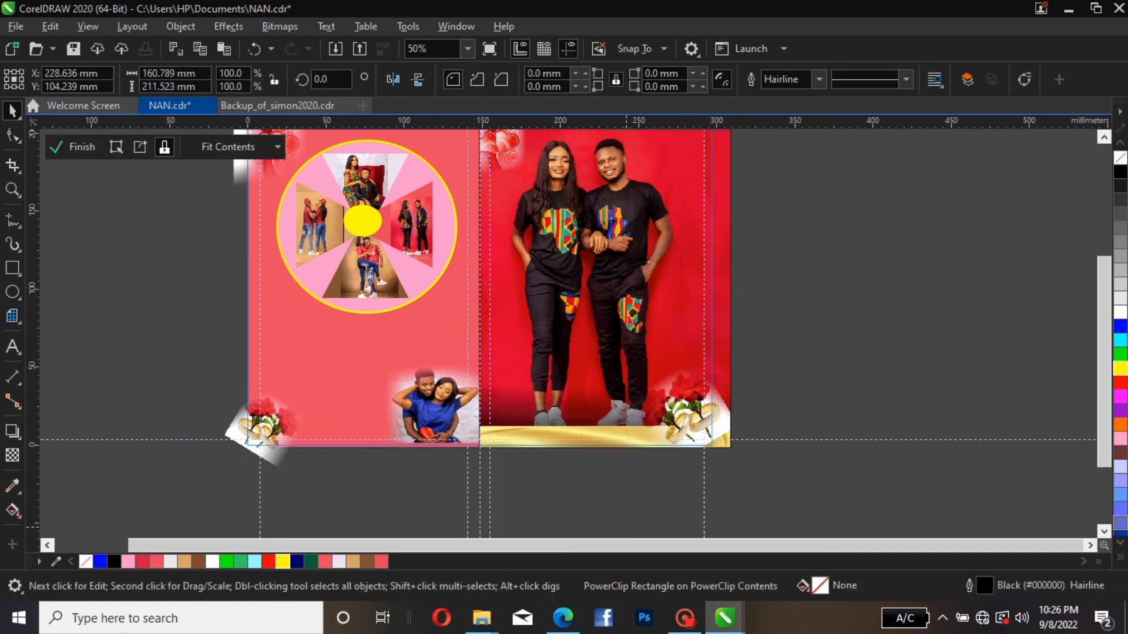
click(585, 405)
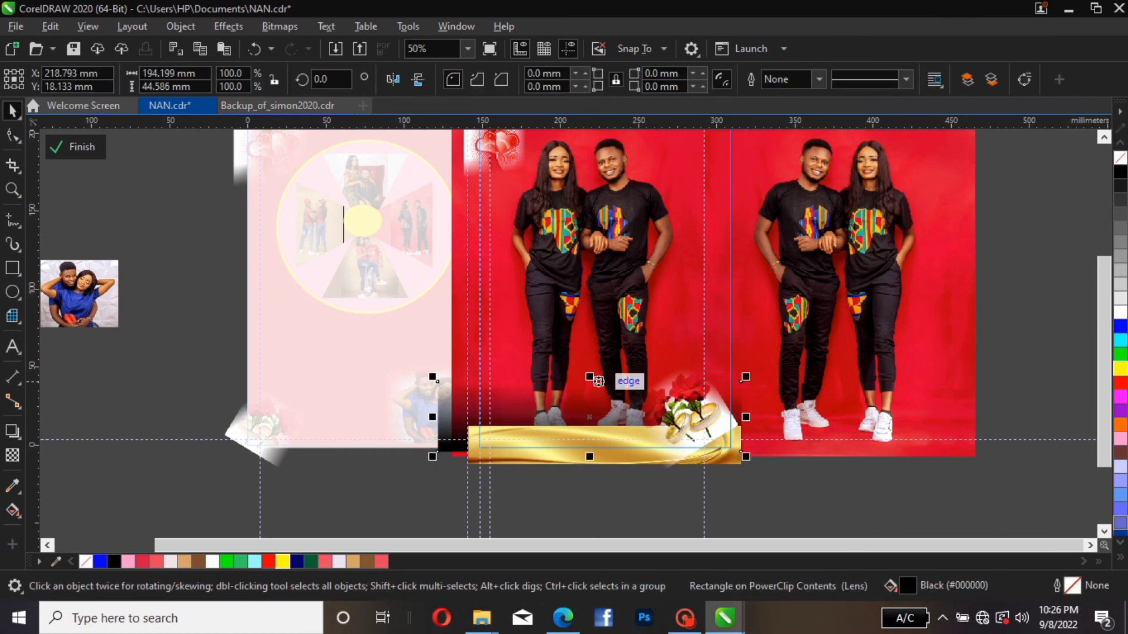
key(Up)
key(Up)
key(Up)
key(Up)
key(Up)
key(Up)
key(Up)
key(Up)
key(Up)
key(Up)
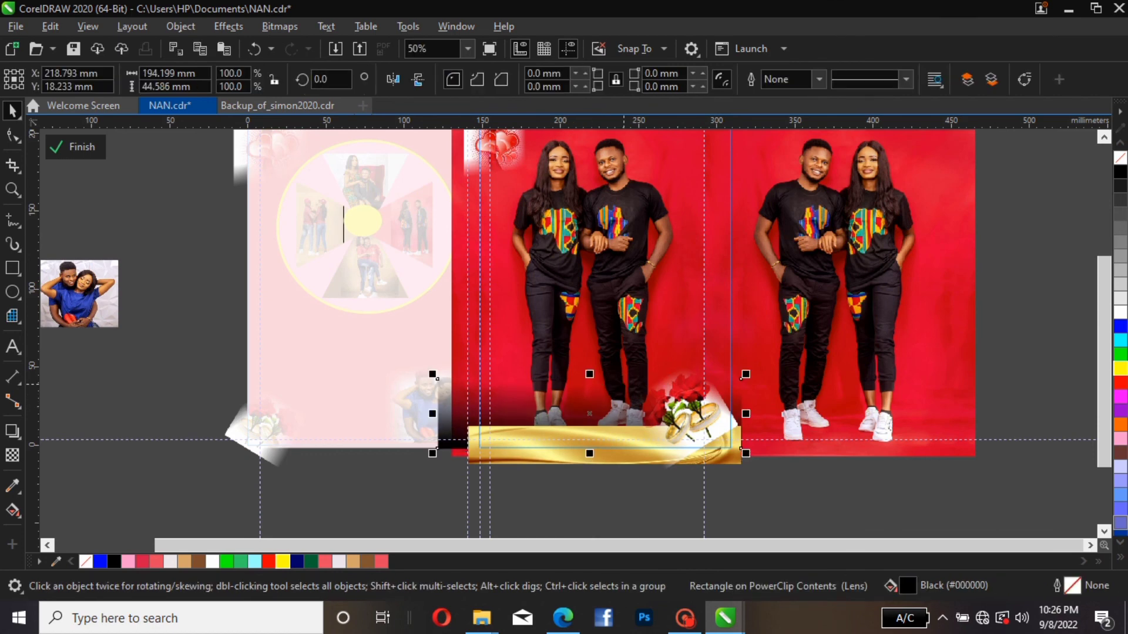
key(Up)
key(Up)
key(Up)
key(Up)
key(Up)
key(Up)
key(Up)
key(Up)
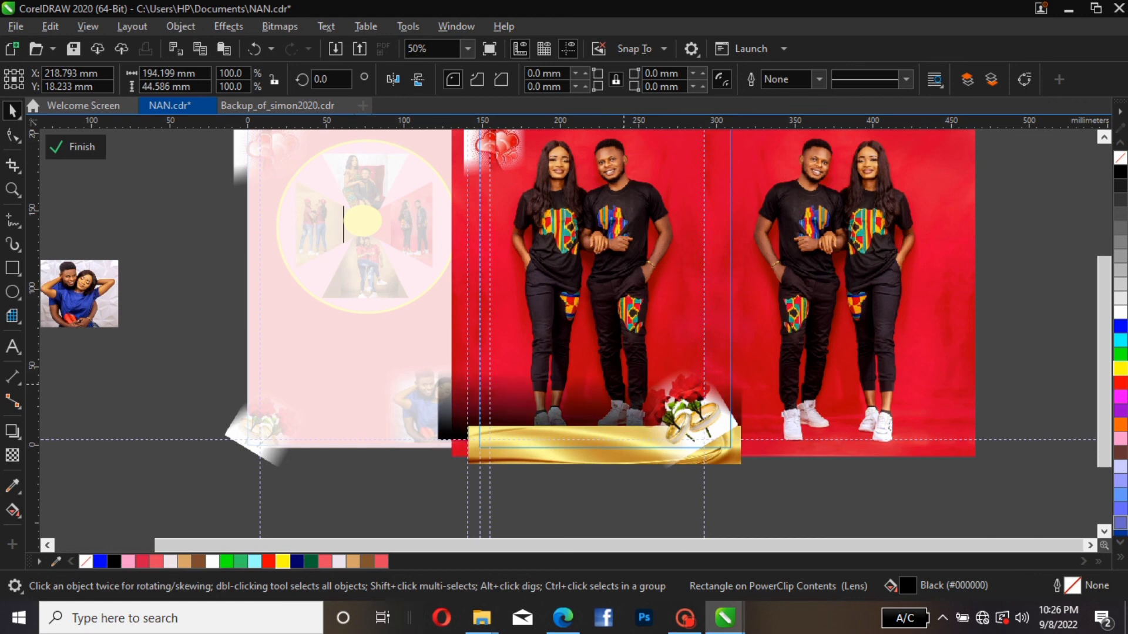
- Shift the gold band slightly down to about Y -1.4 mm and finish editing the front cover photo's PowerClip
click(614, 438)
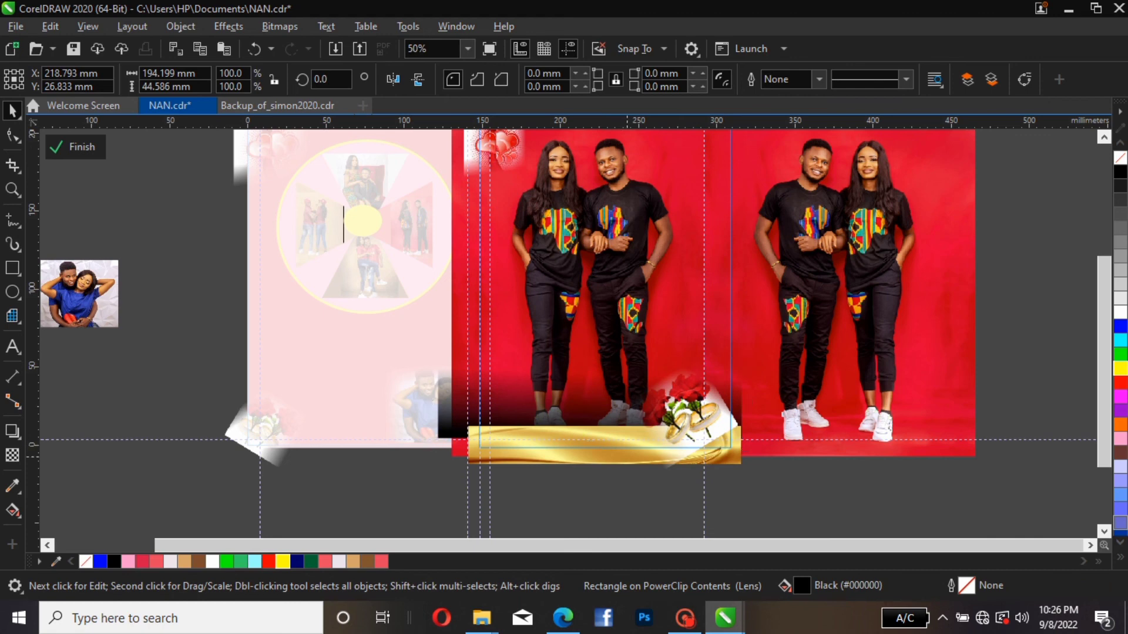
click(624, 456)
click(624, 456)
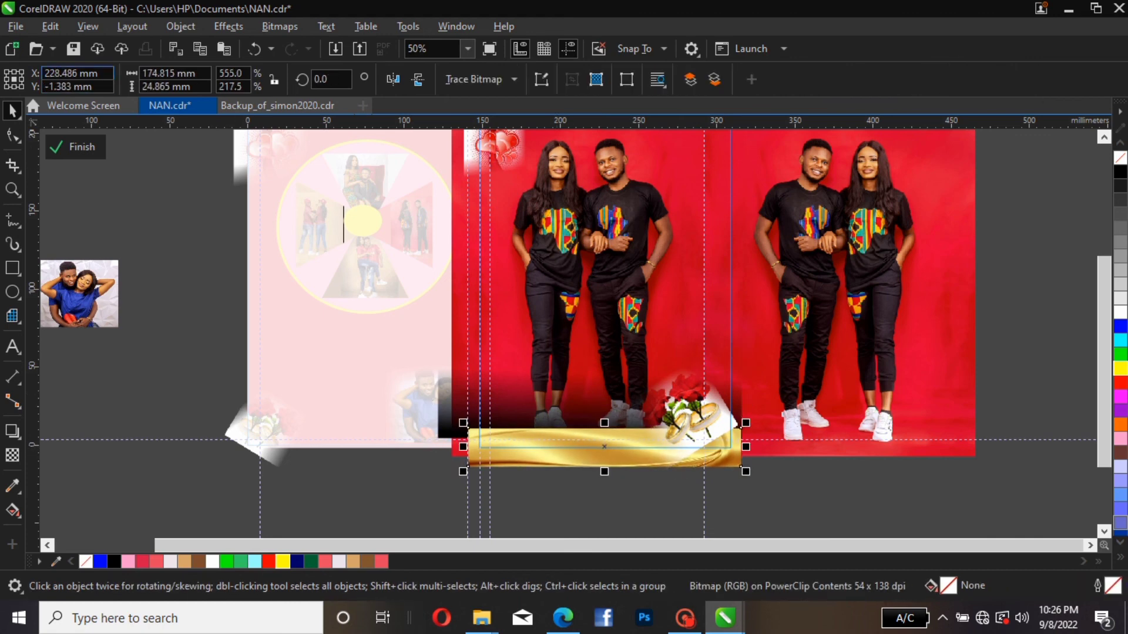
click(75, 147)
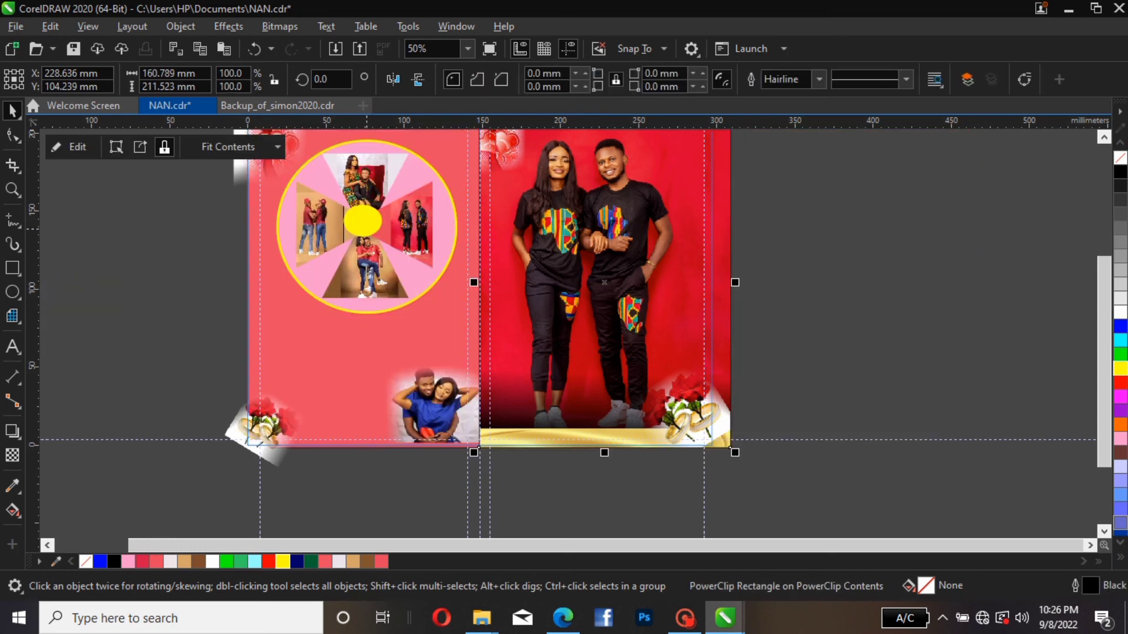
click(406, 245)
right_click(408, 246)
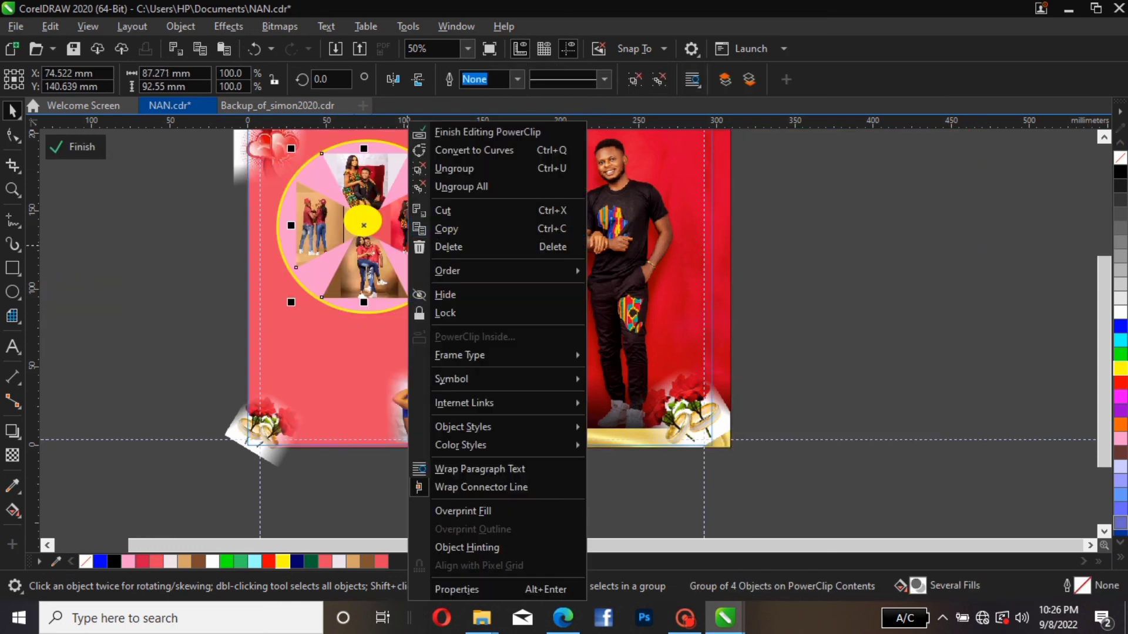
key(Escape)
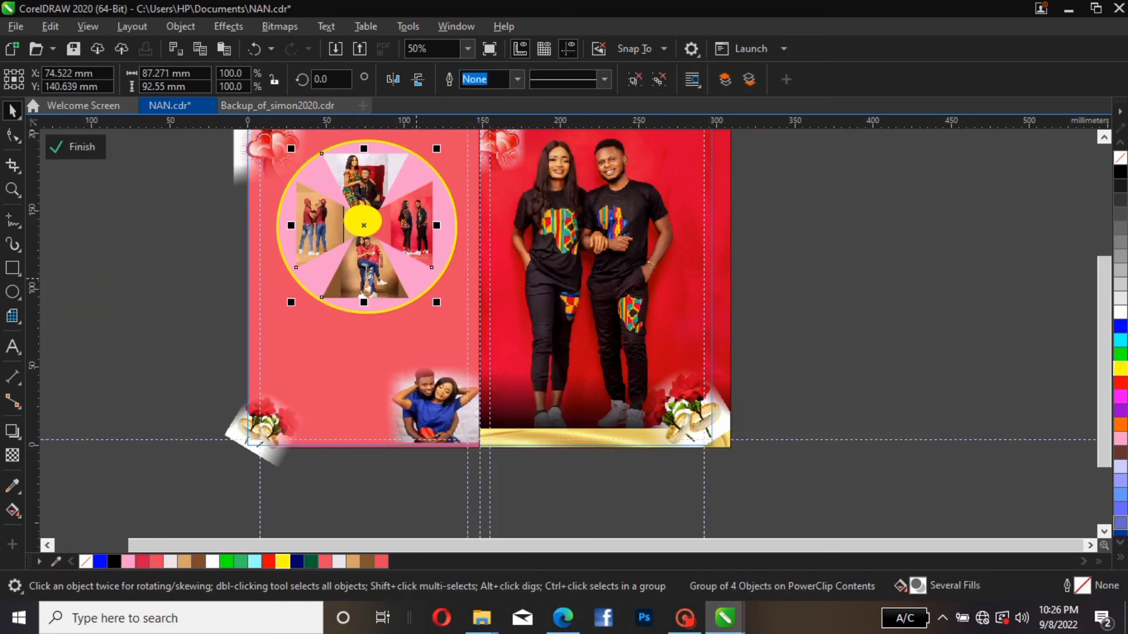
click(416, 279)
click(369, 224)
click(397, 227)
key(Escape)
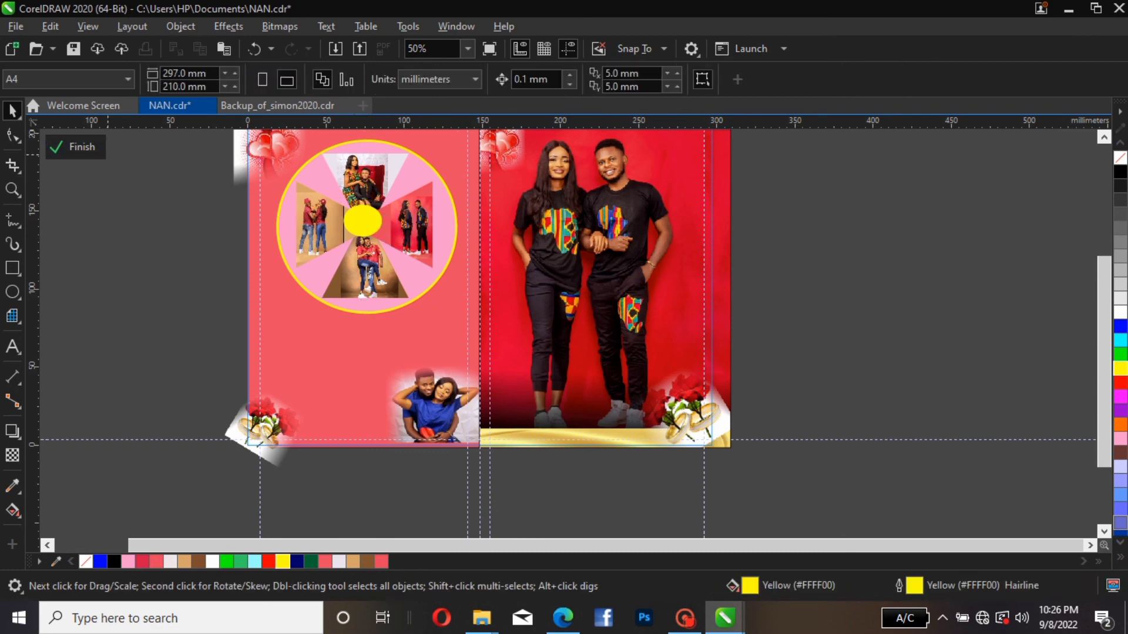
click(82, 148)
key(Escape)
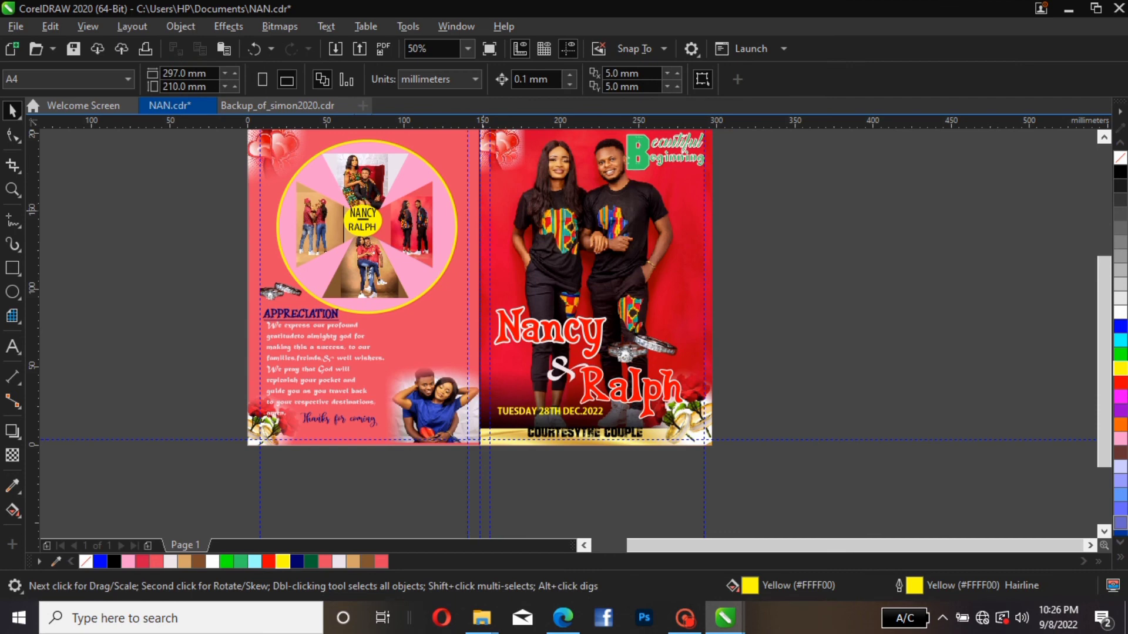
- Edit the cover's PowerClip contents, ungroup the four back cover photos, and select the right-hand photo segment
click(448, 231)
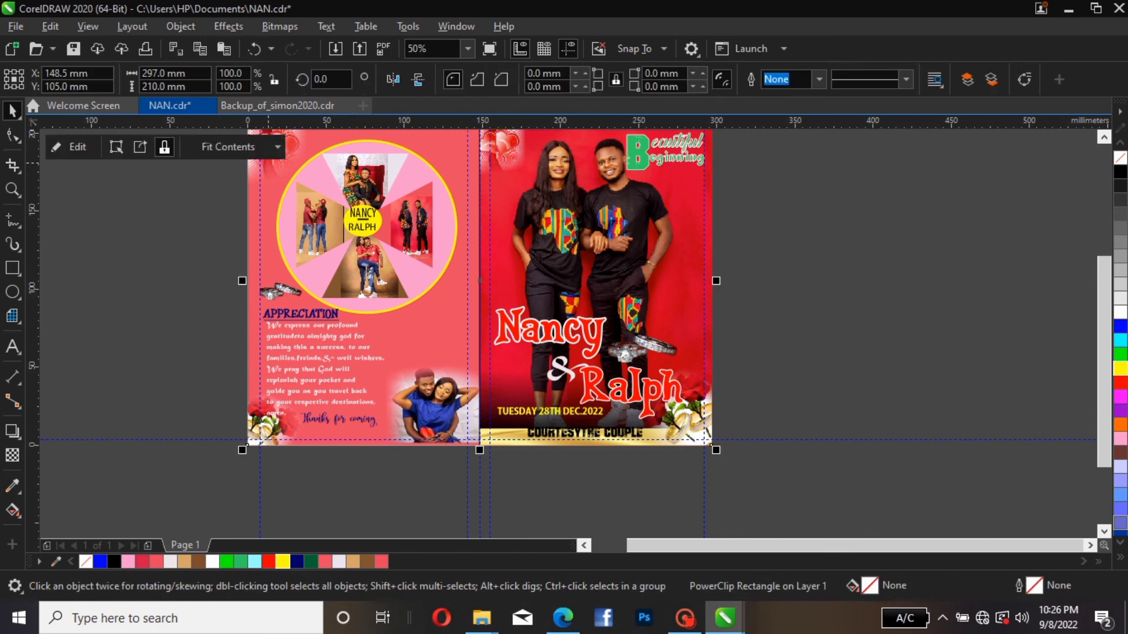
click(71, 146)
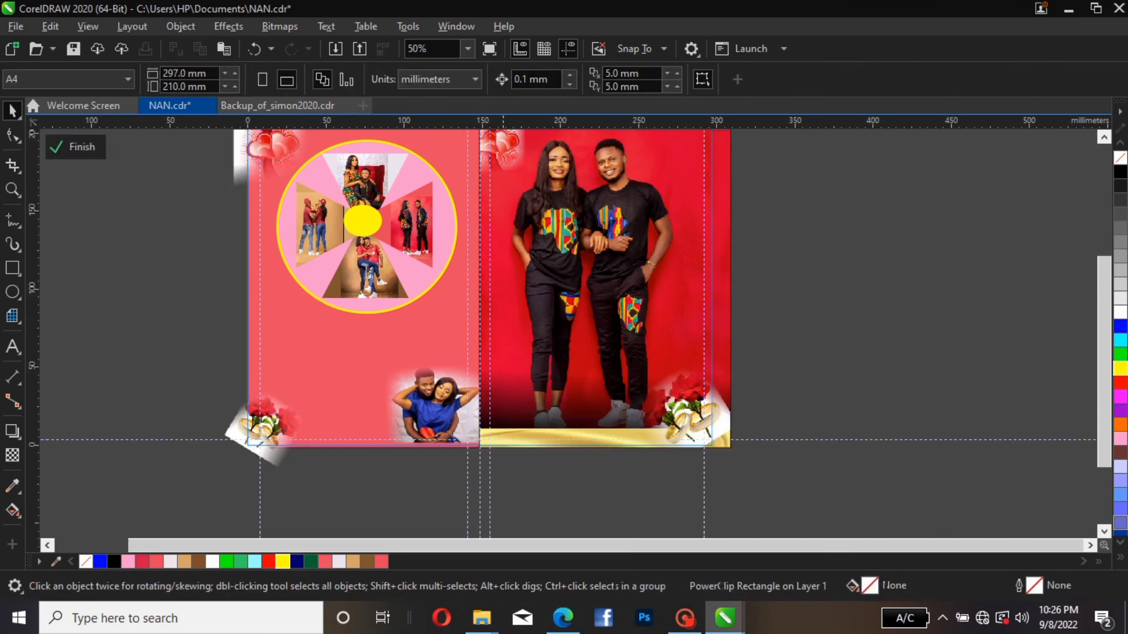
click(409, 211)
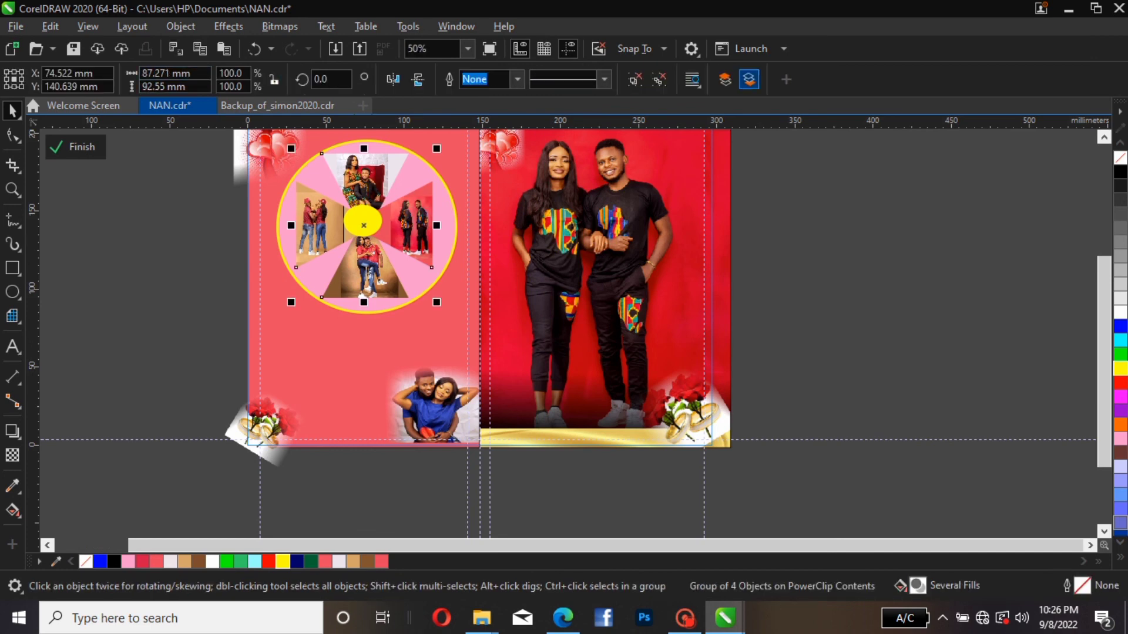
click(635, 79)
click(454, 210)
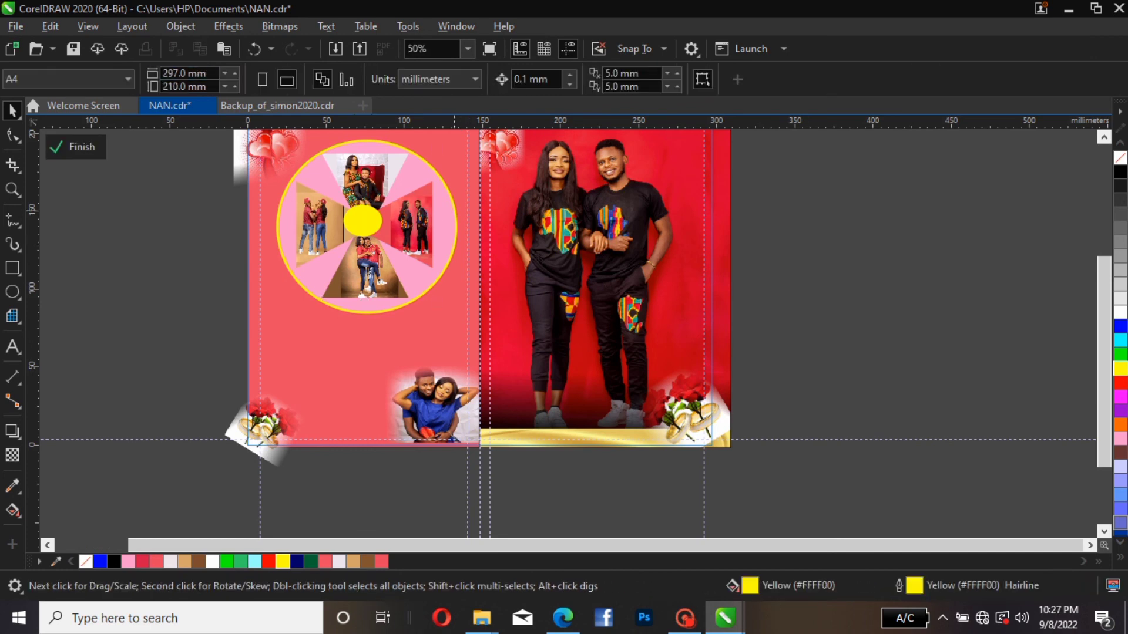
click(433, 225)
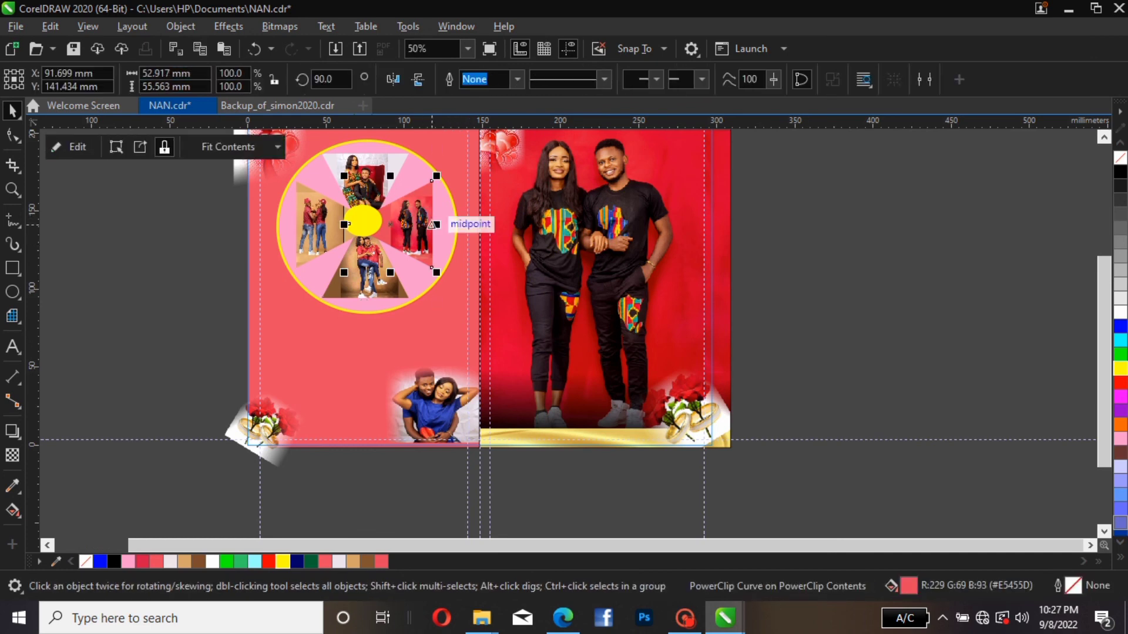
- Move the right-hand circle photo slightly outward and the left-hand one outward to about X 54.5 mm
drag(433, 225, 441, 225)
click(317, 228)
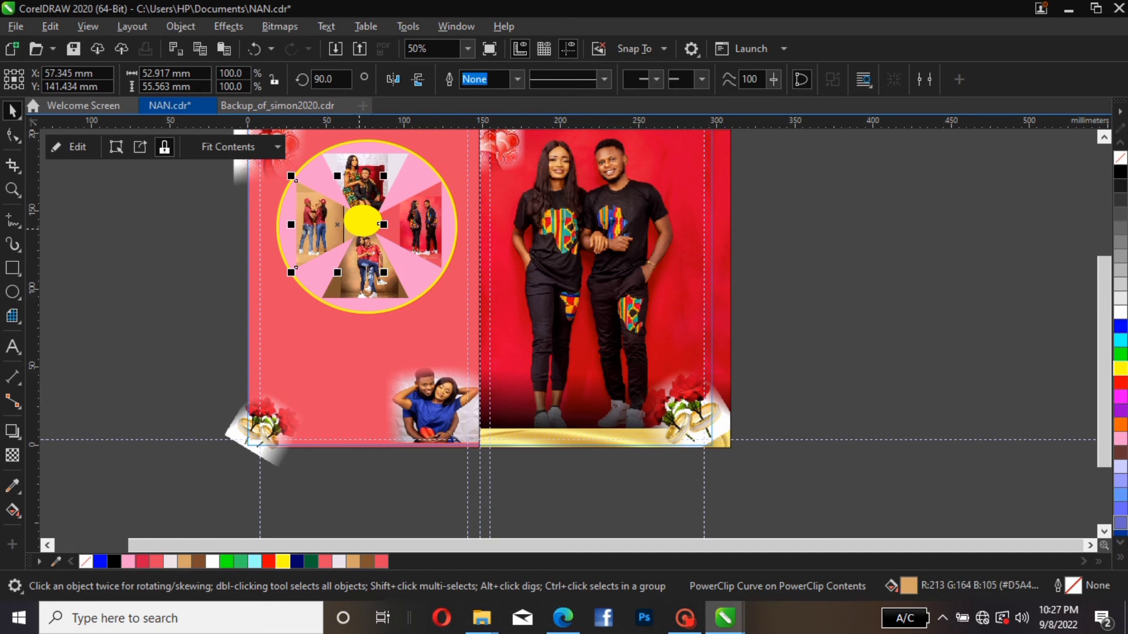
drag(366, 230, 361, 231)
key(Right)
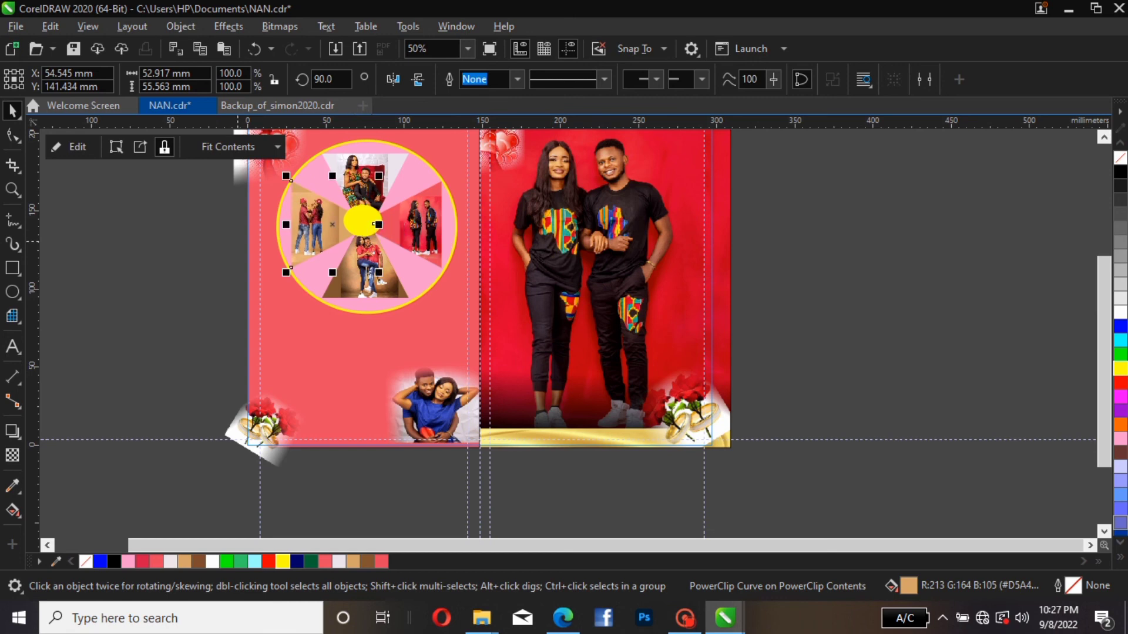
click(599, 259)
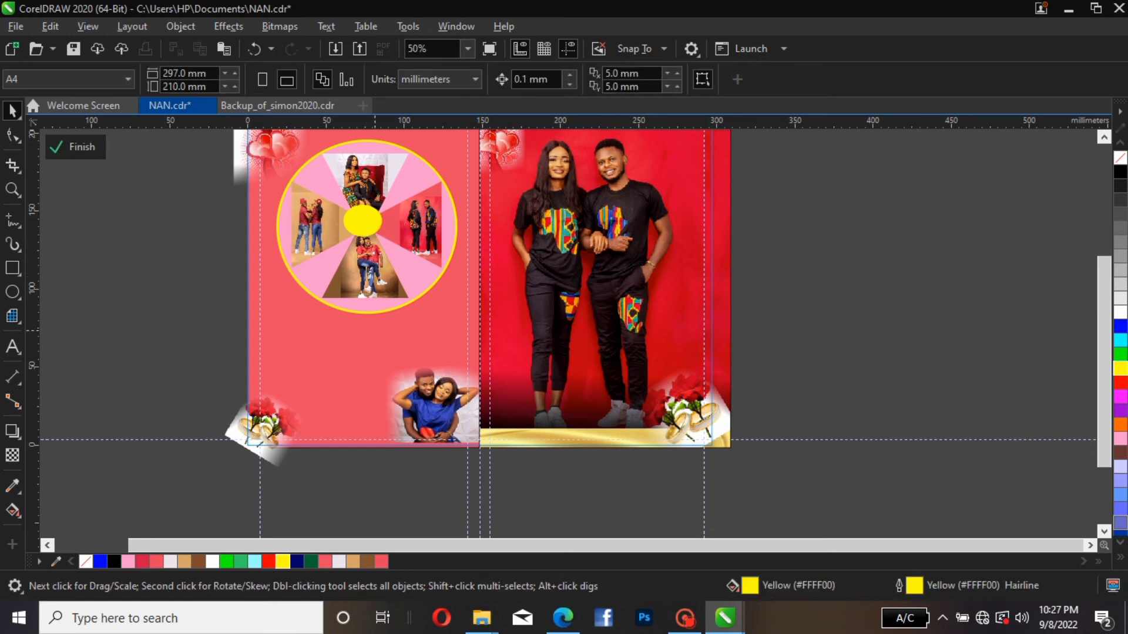
- Move the lower circle photo slightly down towards the yellow ring and finish editing the cover's PowerClip contents
click(383, 281)
drag(364, 213, 364, 217)
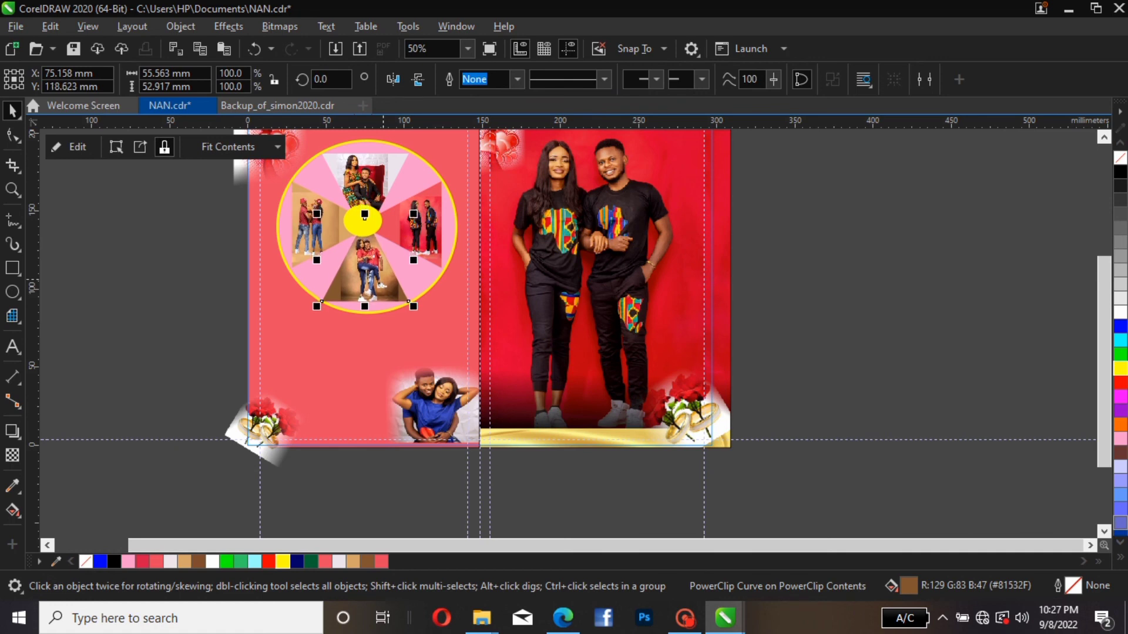
double_click(365, 215)
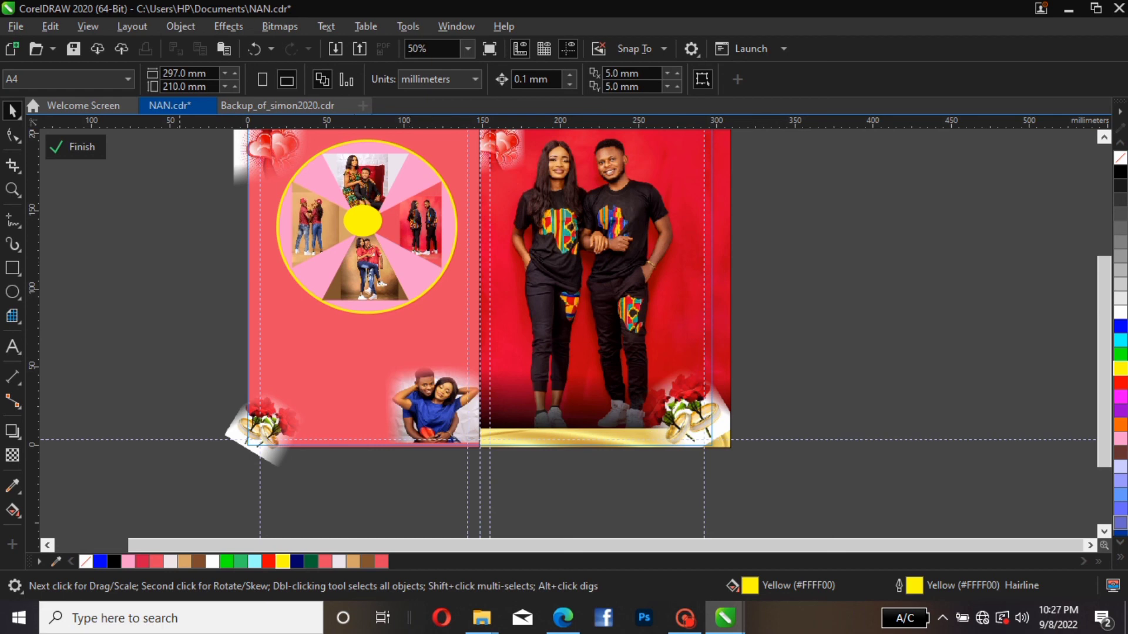
click(76, 147)
click(807, 250)
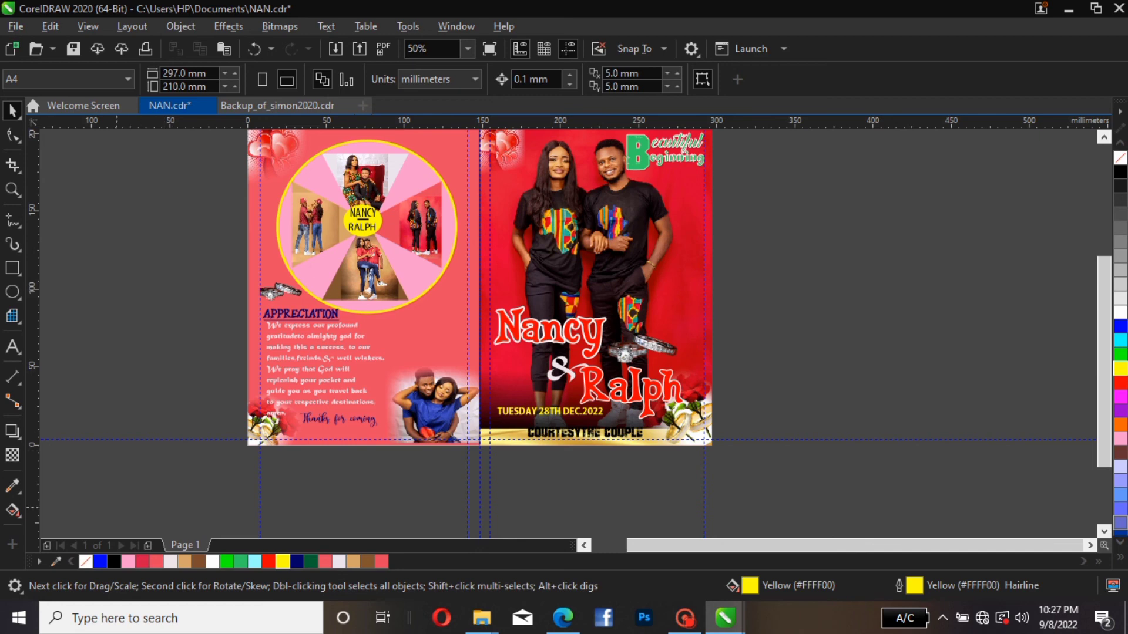
- Move the "Thanks for coming" text slightly down on the back cover
click(324, 423)
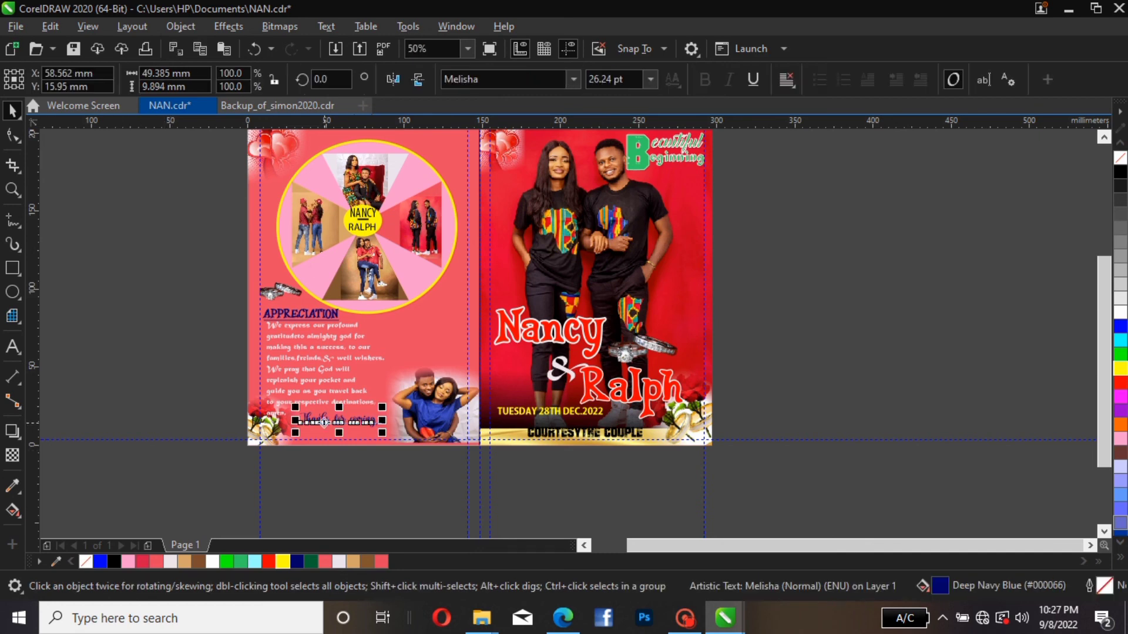
drag(324, 421, 324, 427)
click(320, 428)
click(321, 428)
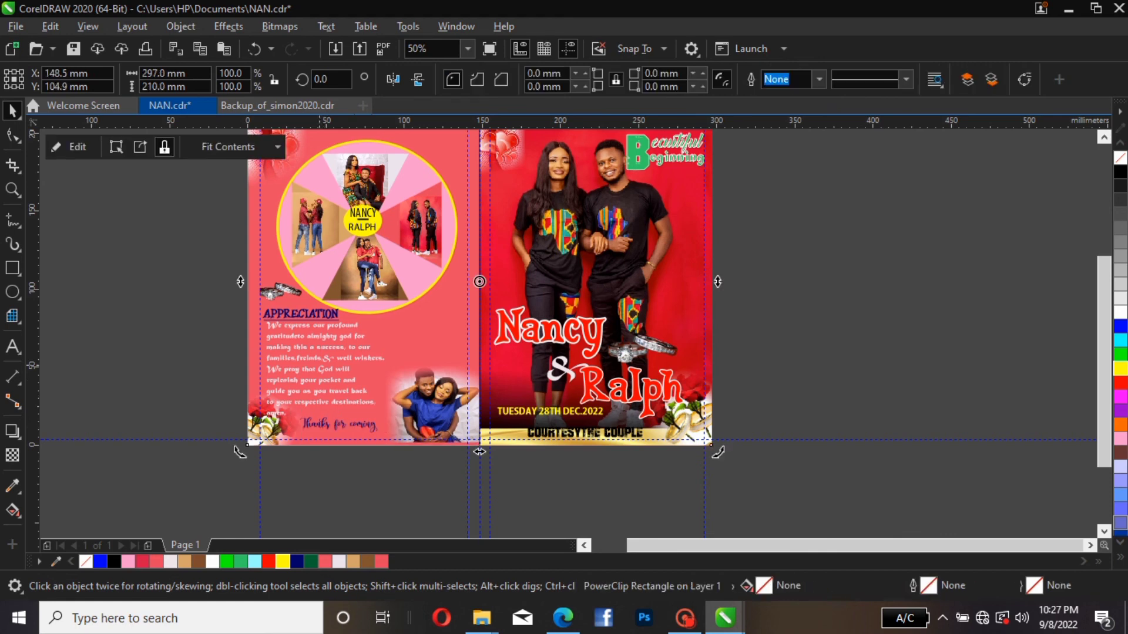
- Shift the back cover's appreciation paragraph slightly down and lower its "APPRECIATION" heading to about Y 80.5 mm
click(326, 367)
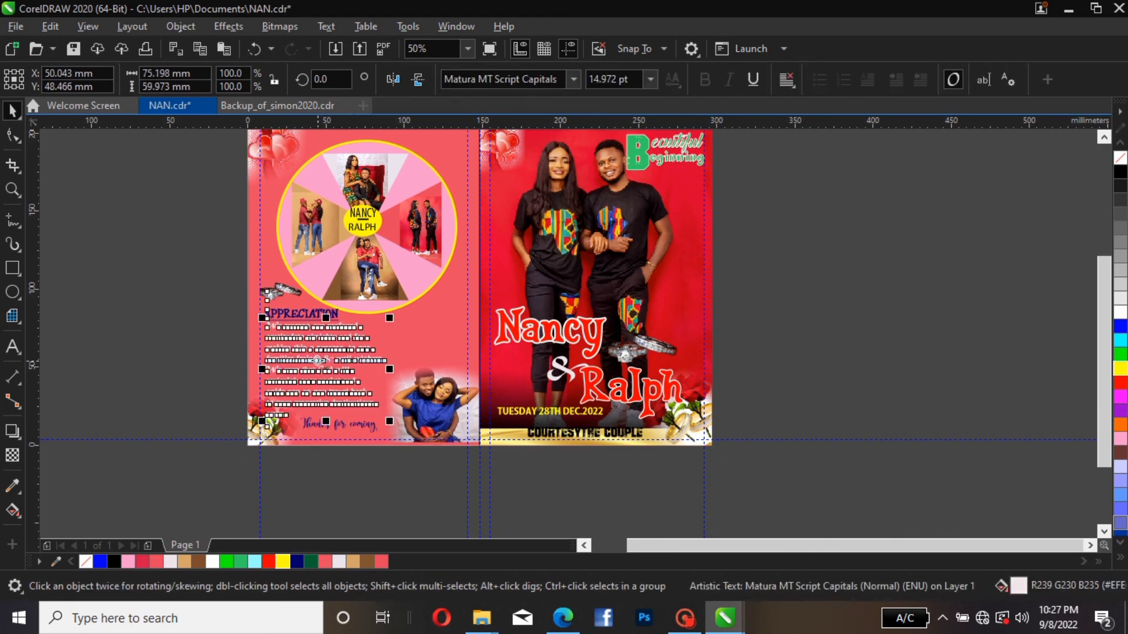
key(Left)
key(Left)
key(Left)
key(Left)
key(Left)
key(Left)
key(Left)
key(Left)
key(Left)
key(Left)
key(Left)
key(Left)
key(Left)
key(Left)
key(Down)
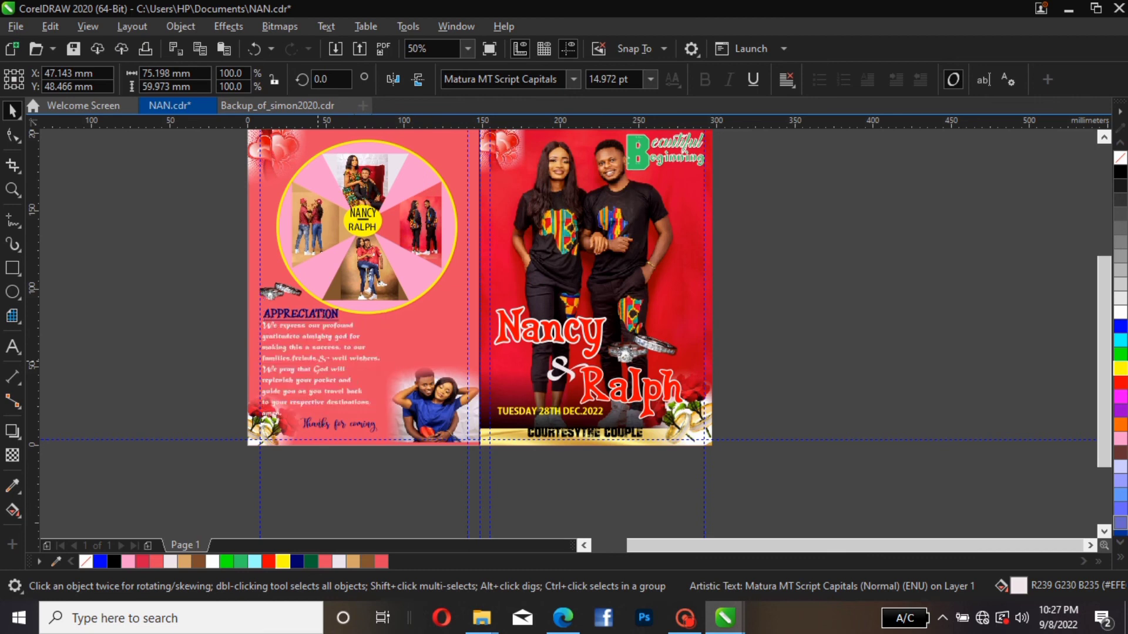
key(Right)
drag(307, 352, 312, 359)
click(266, 313)
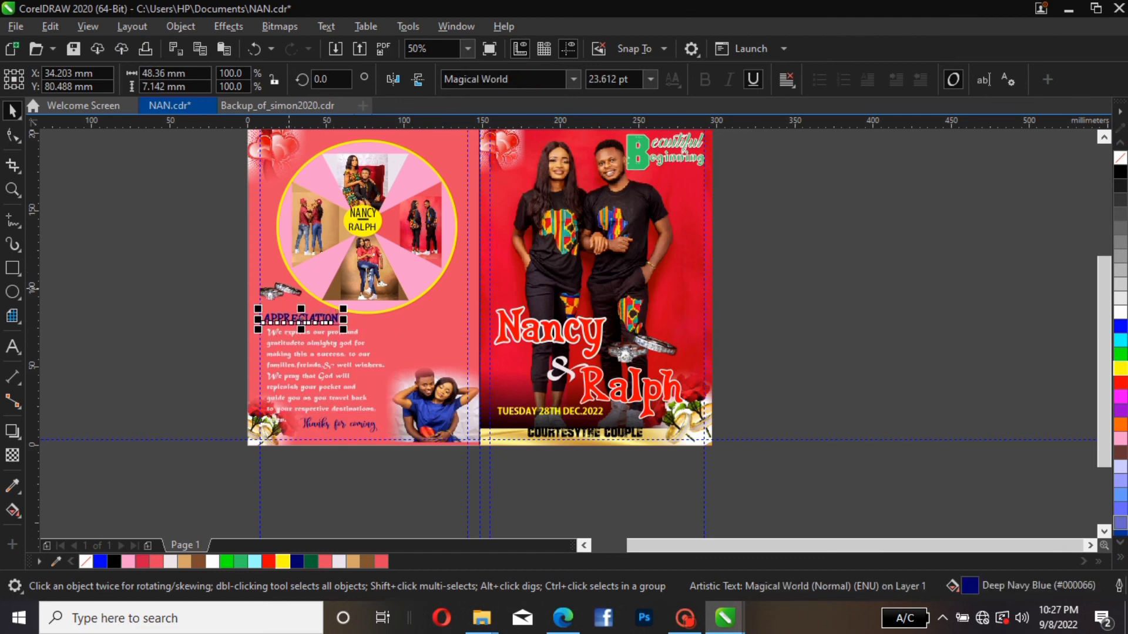
click(289, 289)
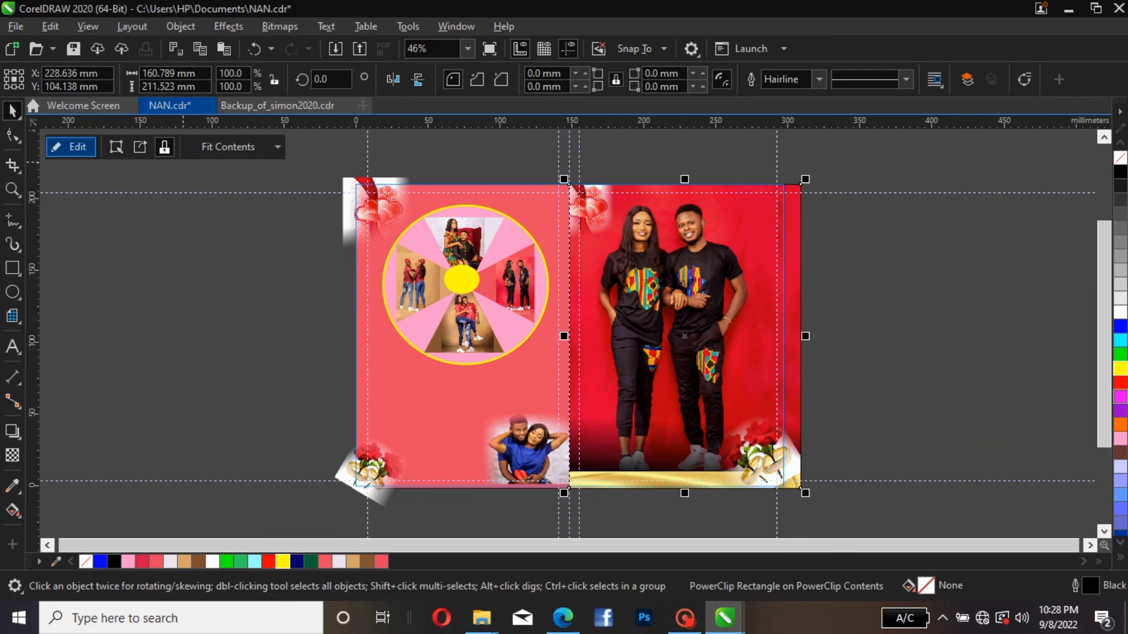
- Edit the front cover photo's PowerClip, raise the gold band to about Y 1.0 mm, and finish editing the nested and outer PowerClips
click(70, 147)
click(702, 498)
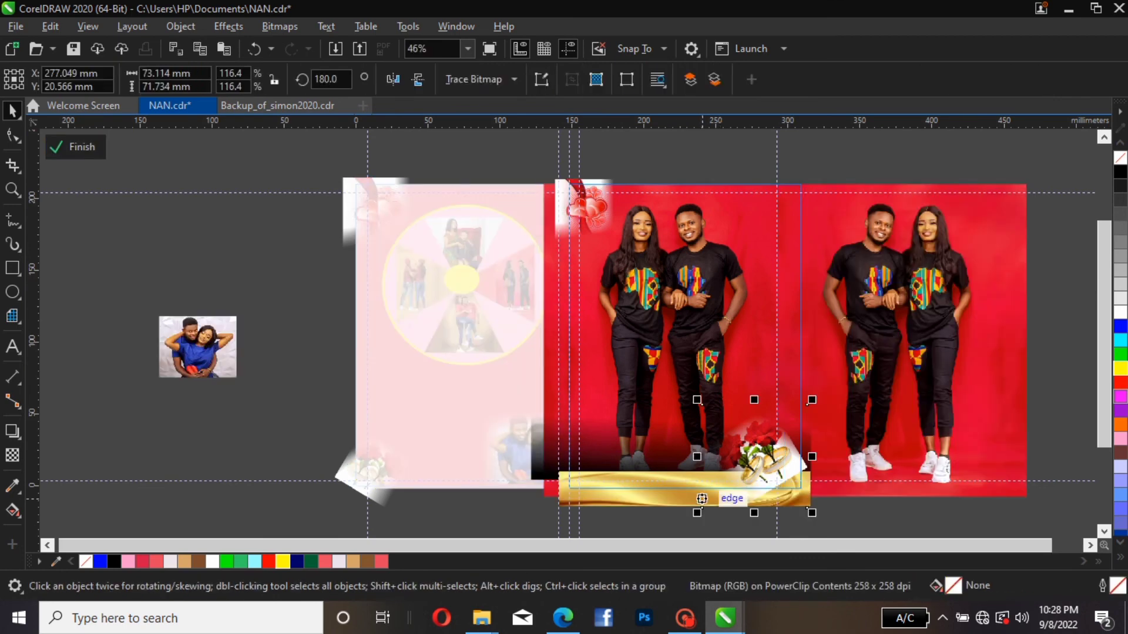
click(675, 491)
key(Up)
key(Up)
key(Up)
key(Up)
key(Up)
key(Up)
key(Up)
key(Up)
key(Up)
key(Up)
key(Up)
key(Up)
key(Up)
key(Up)
key(Up)
key(Up)
key(Up)
key(Up)
key(Up)
key(Up)
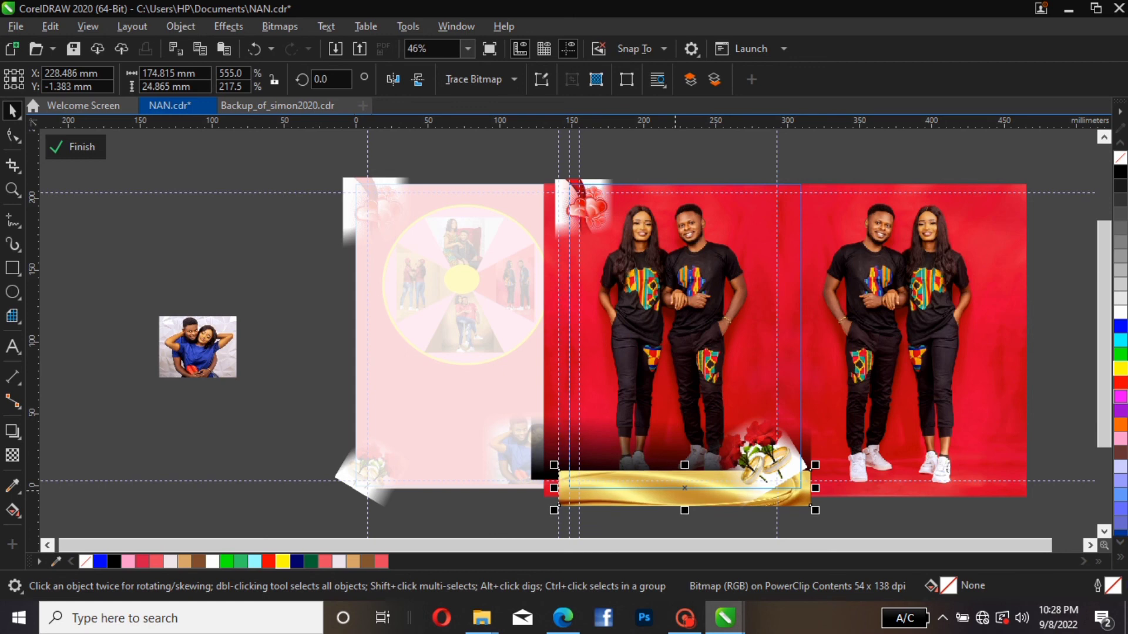
key(Up)
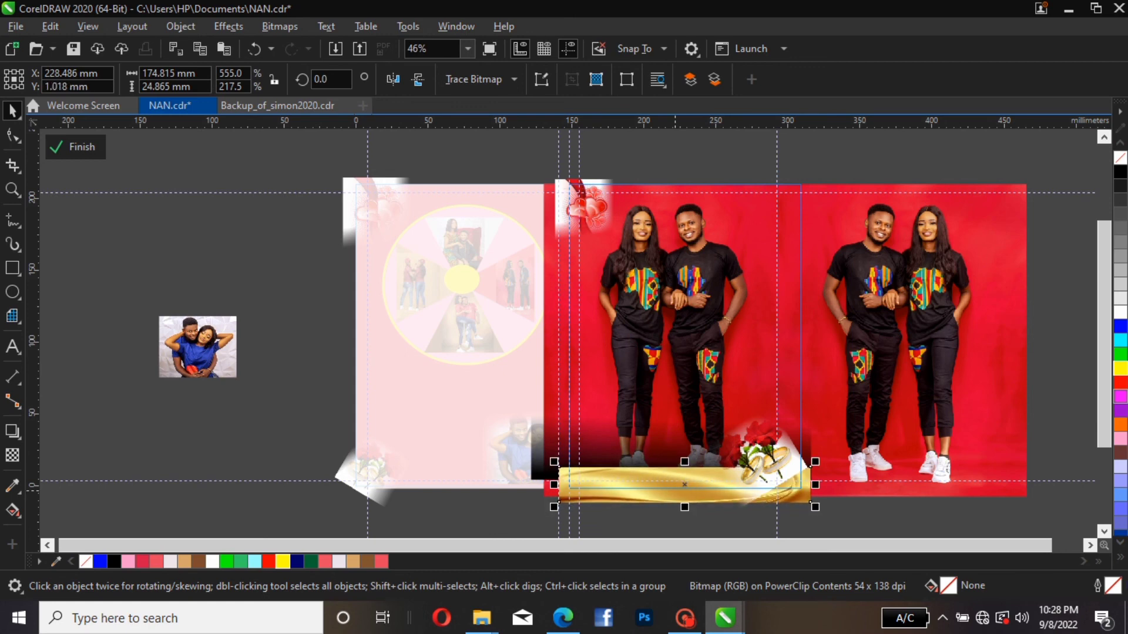
click(75, 147)
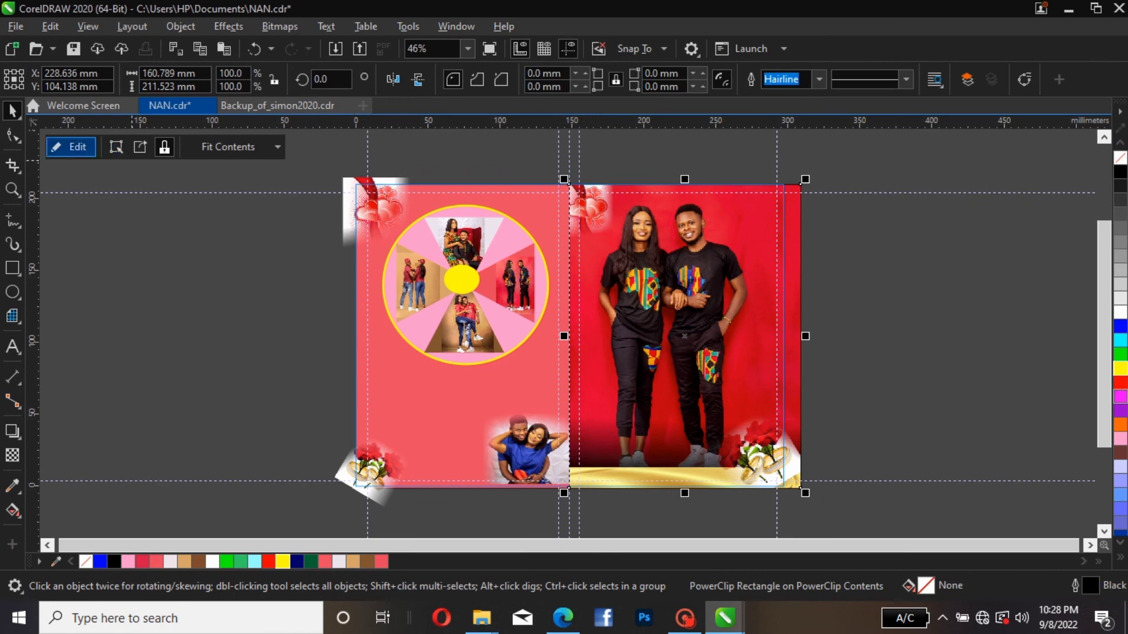
ctrl+click(862, 486)
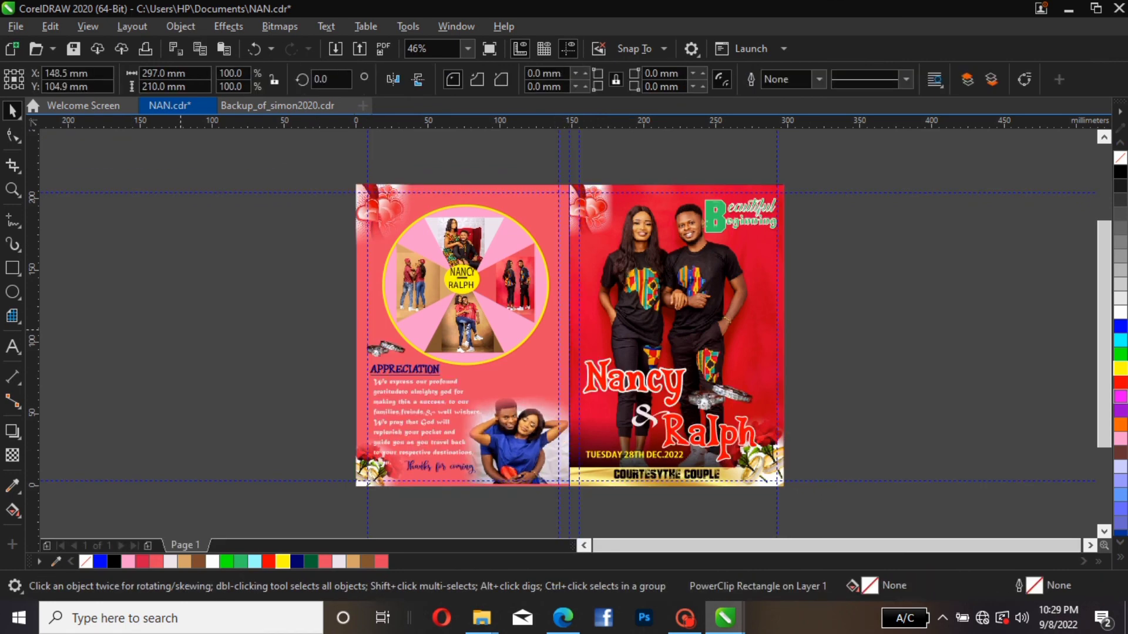
key(Escape)
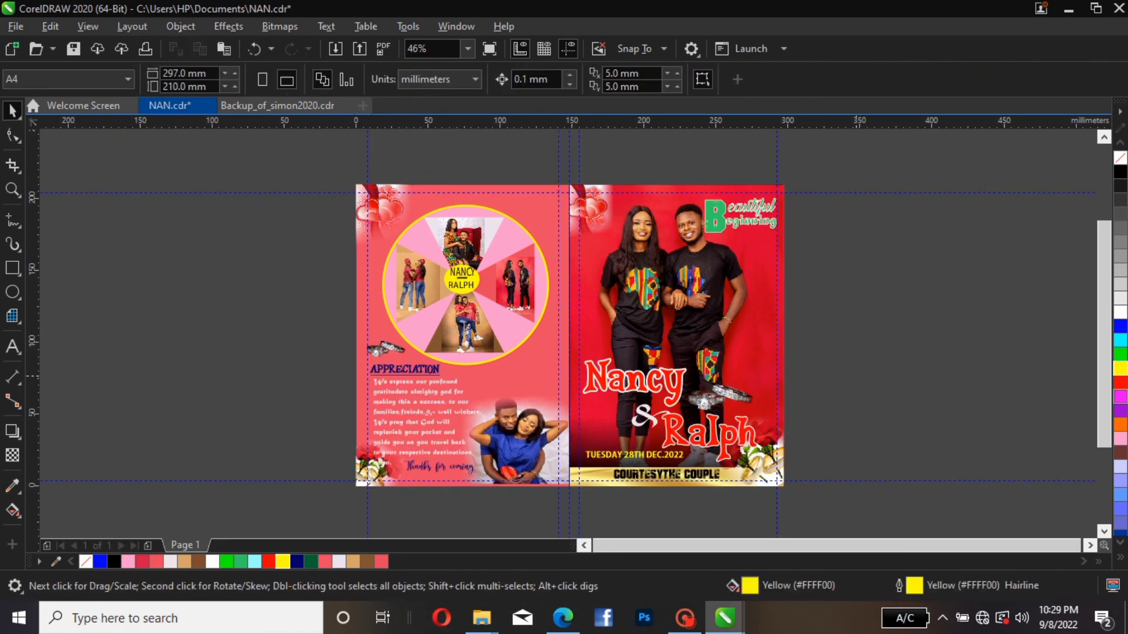